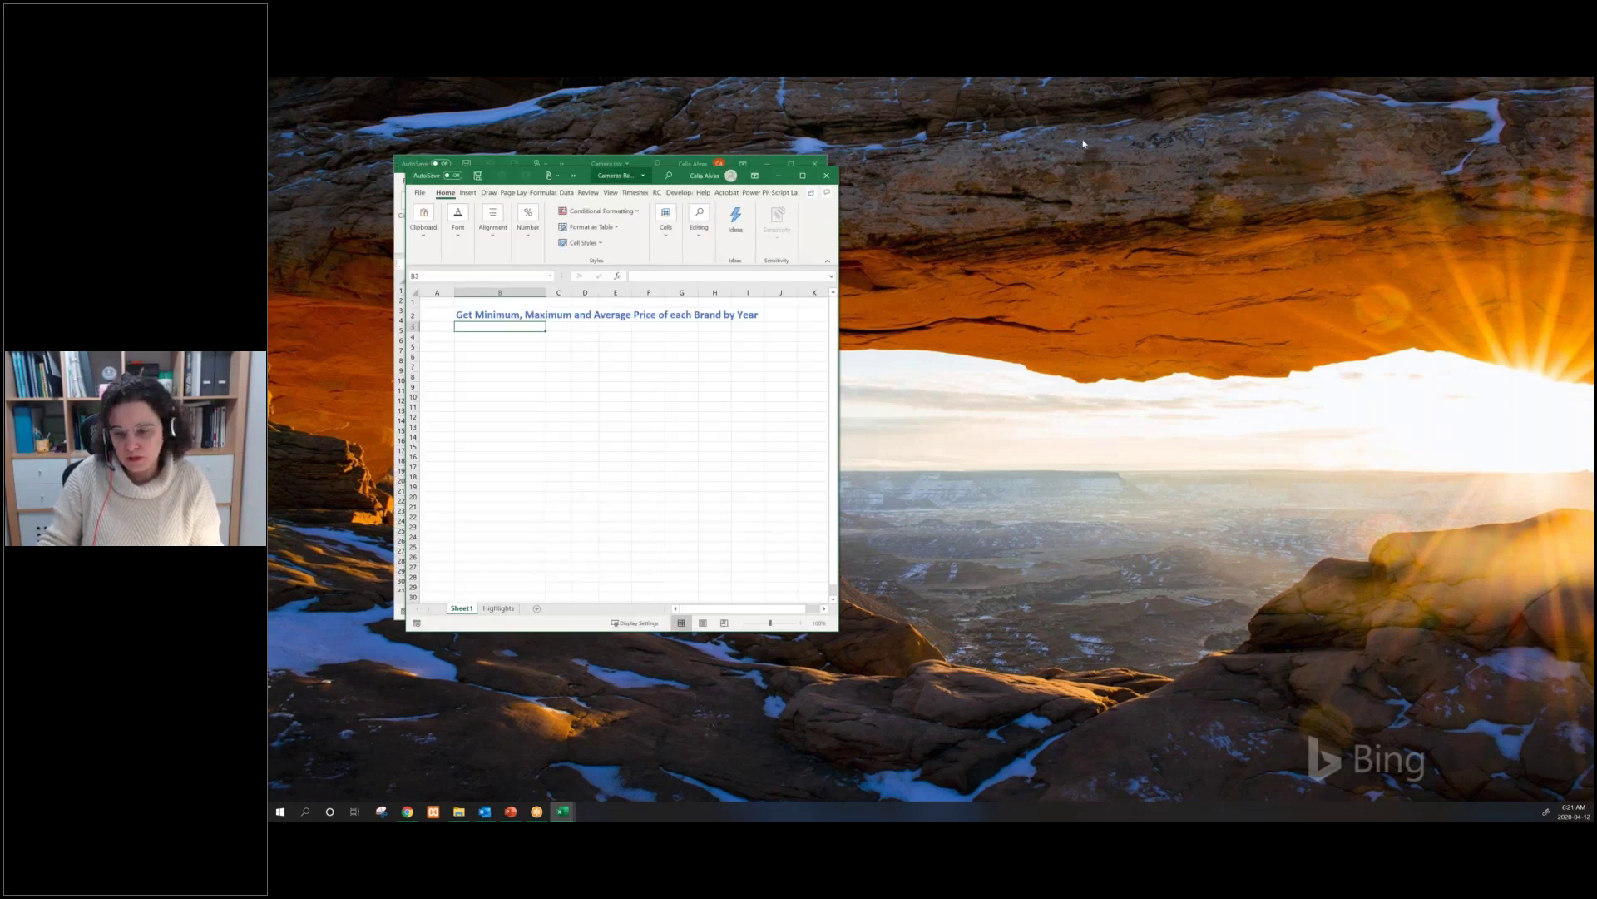
# Separate the overlapping Cameras Report and Camera.csv workbook windows on the desktop and enlarge both
pyautogui.moveTo(655, 178); pyautogui.dragTo(1083, 144)
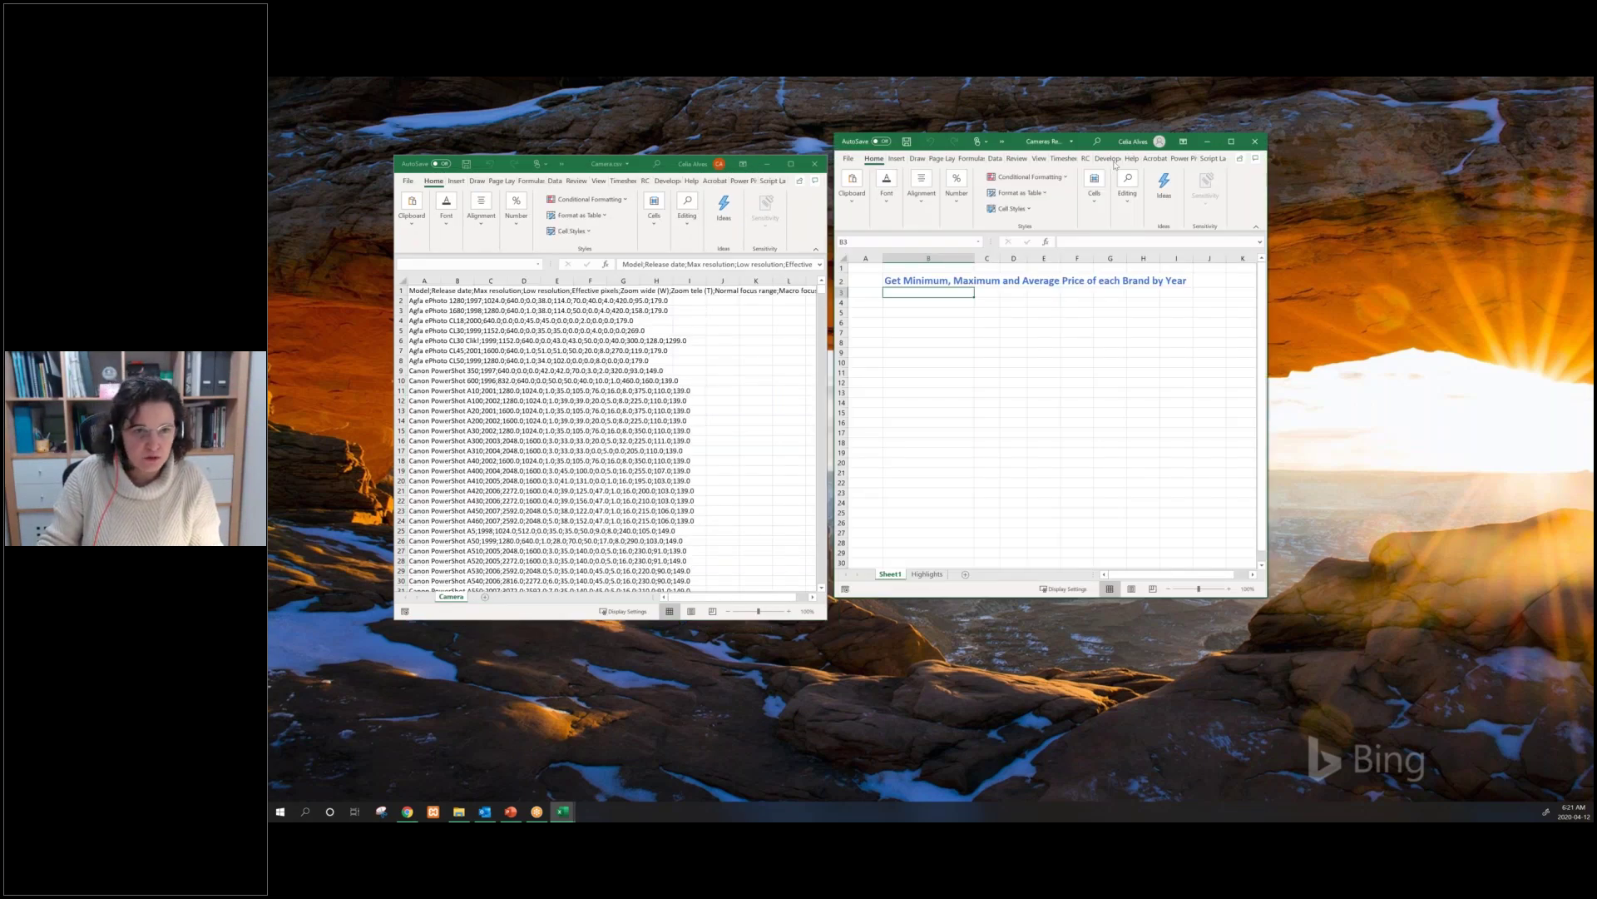
pyautogui.moveTo(1115, 141); pyautogui.dragTo(1188, 135)
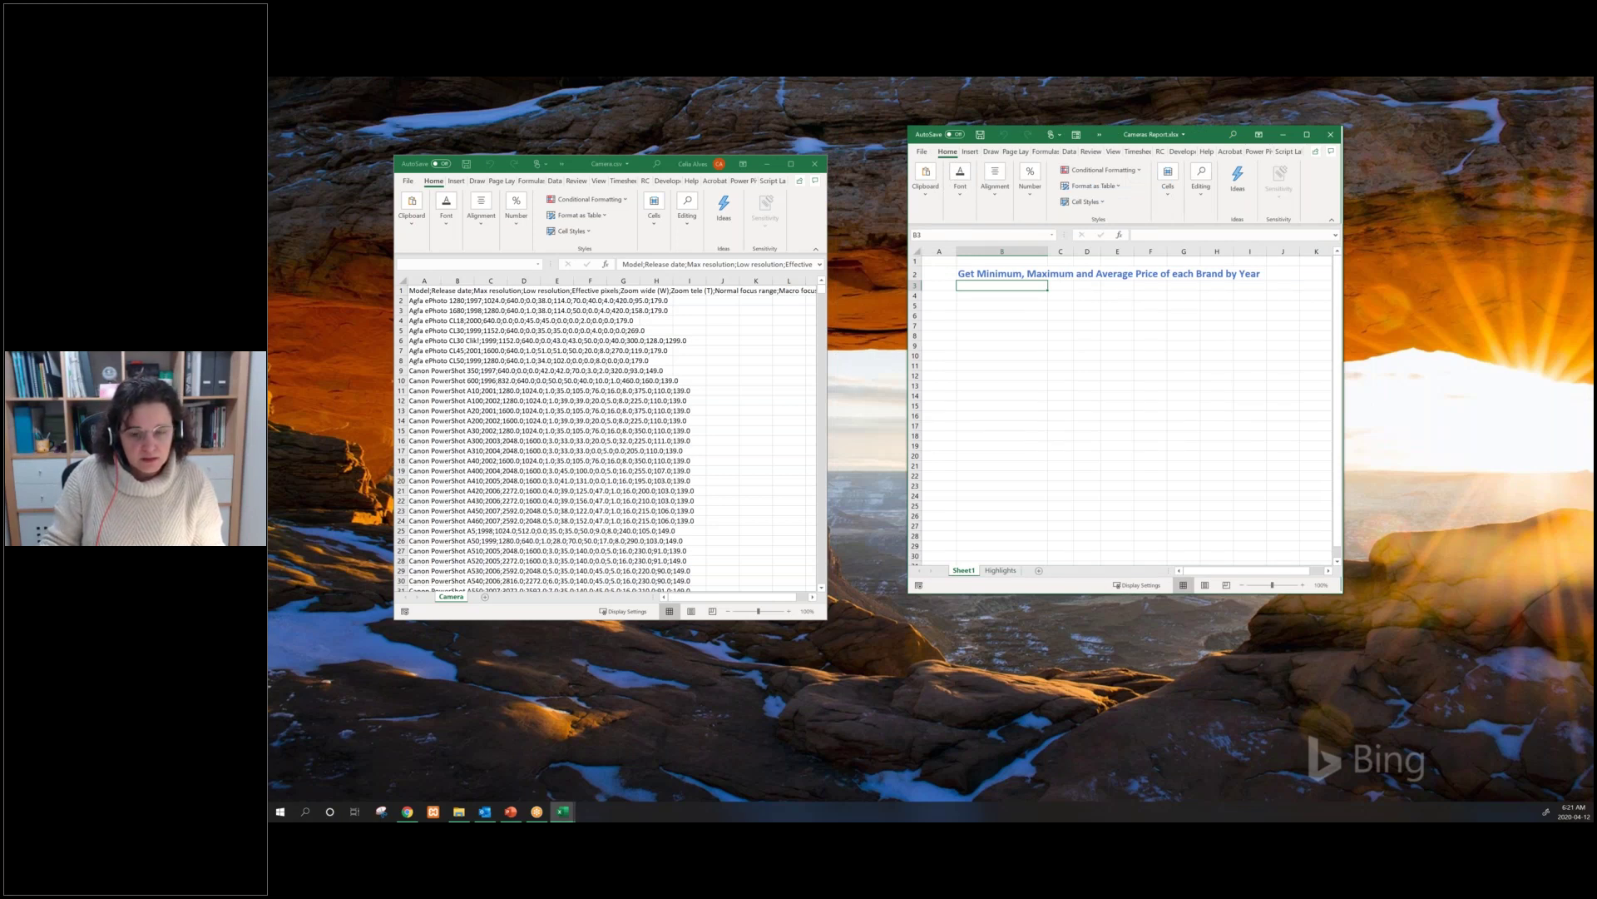
pyautogui.moveTo(1343, 593); pyautogui.dragTo(1525, 732)
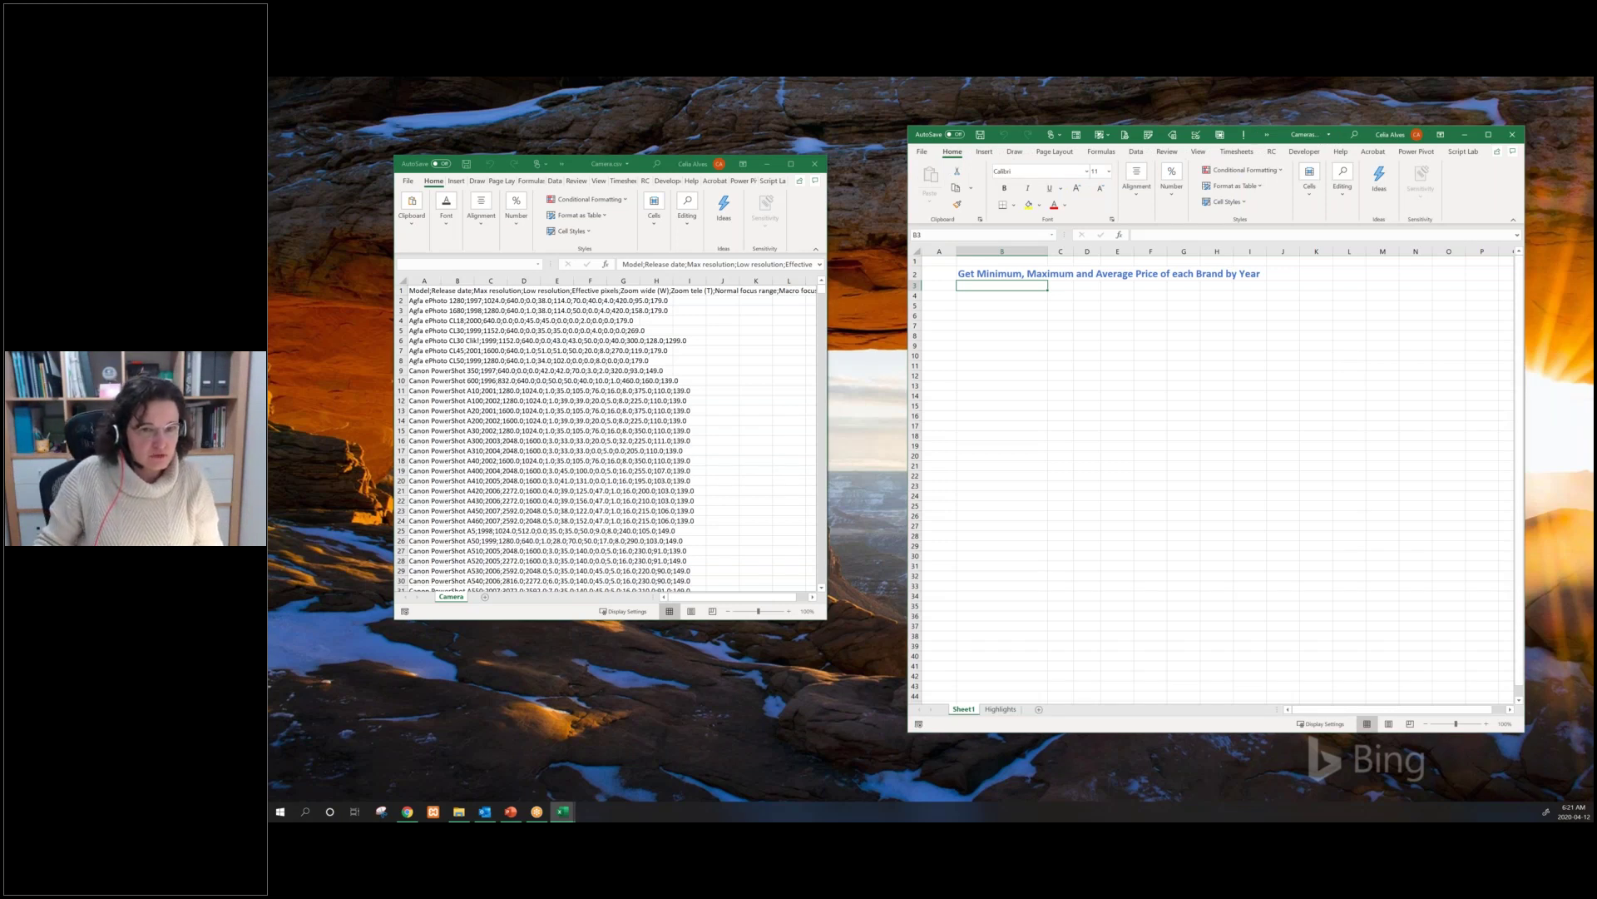
pyautogui.moveTo(583, 164); pyautogui.dragTo(513, 115)
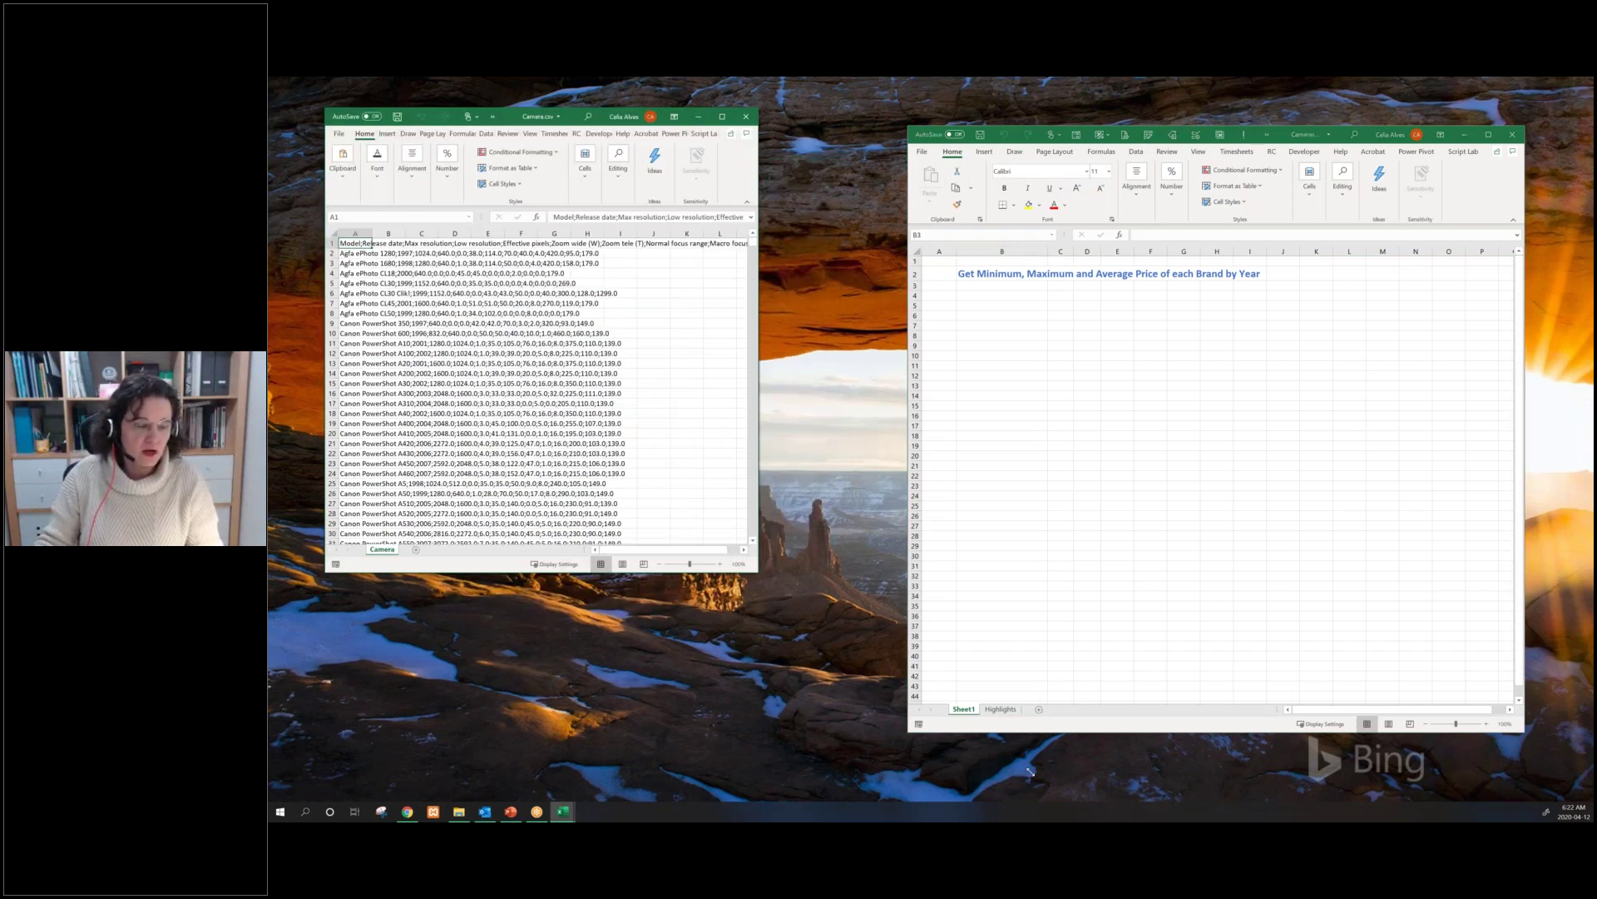
pyautogui.moveTo(1030, 772); pyautogui.dragTo(1035, 772)
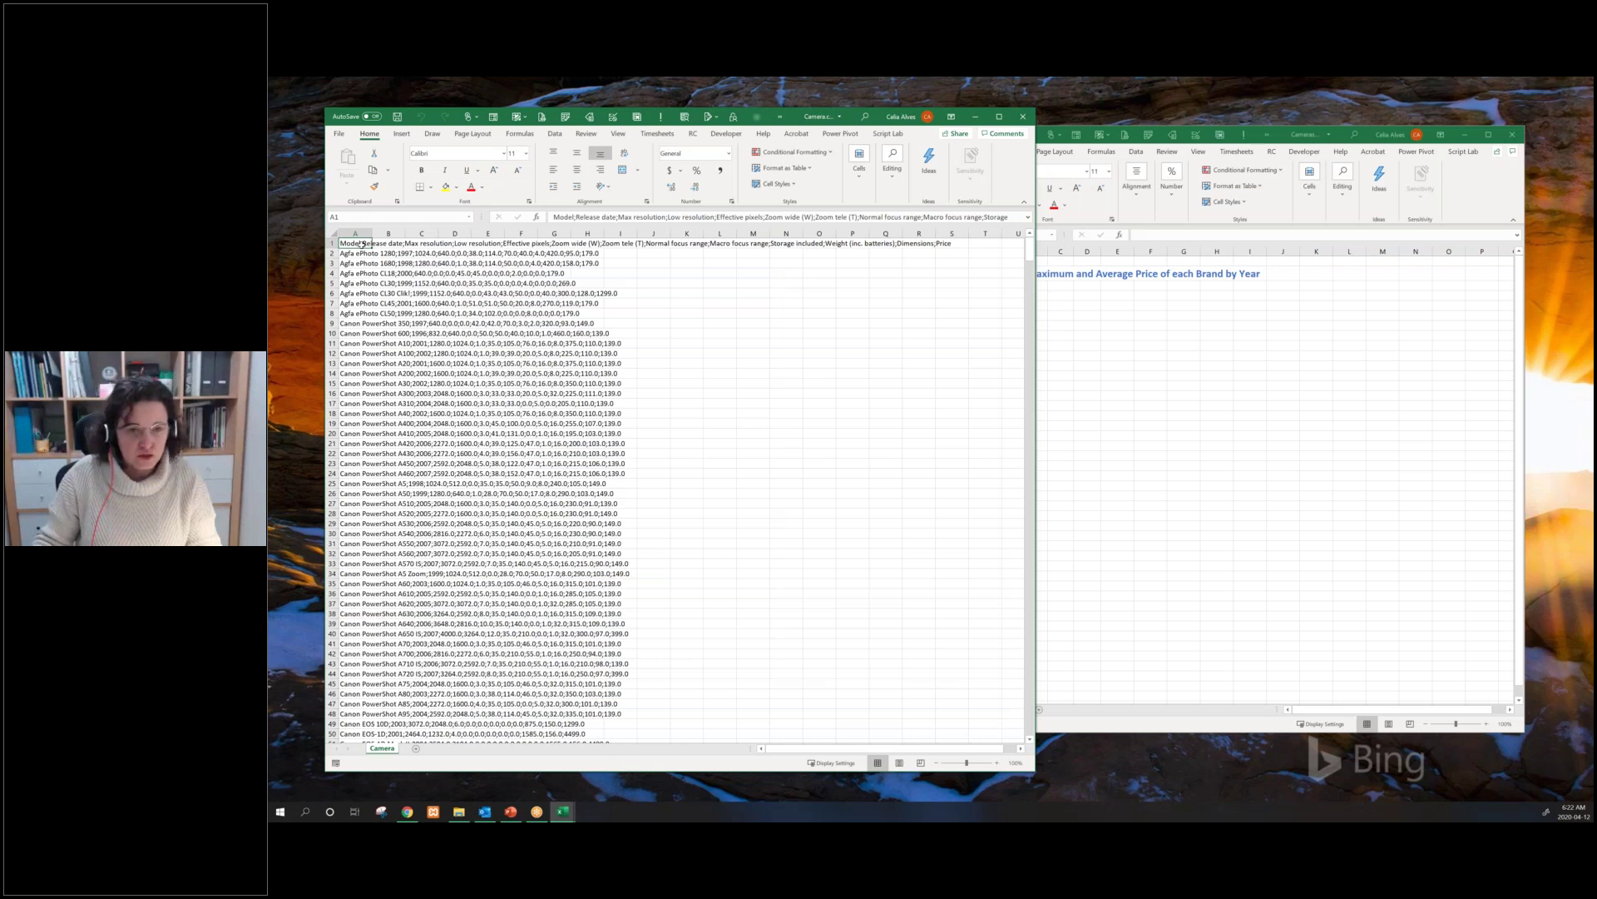
# Open Camera.csv from the 00 - One CSV Ugly File folder in Notepad and enlarge the Notepad window
pyautogui.moveTo(1594, 391); pyautogui.dragTo(823, 251)
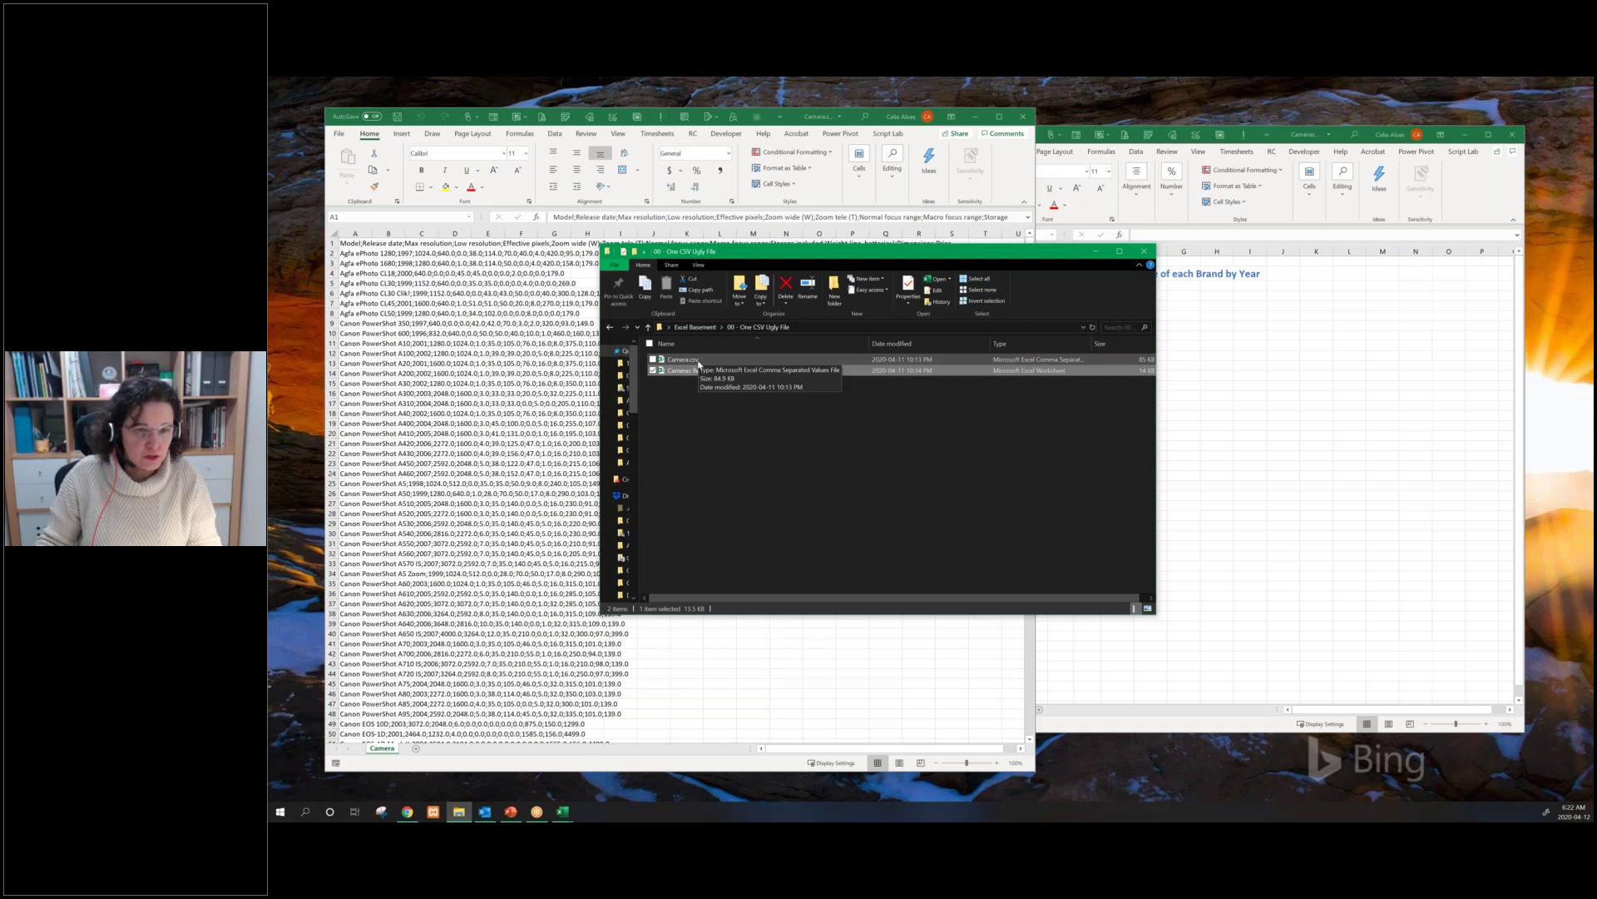
pyautogui.rightClick(698, 363)
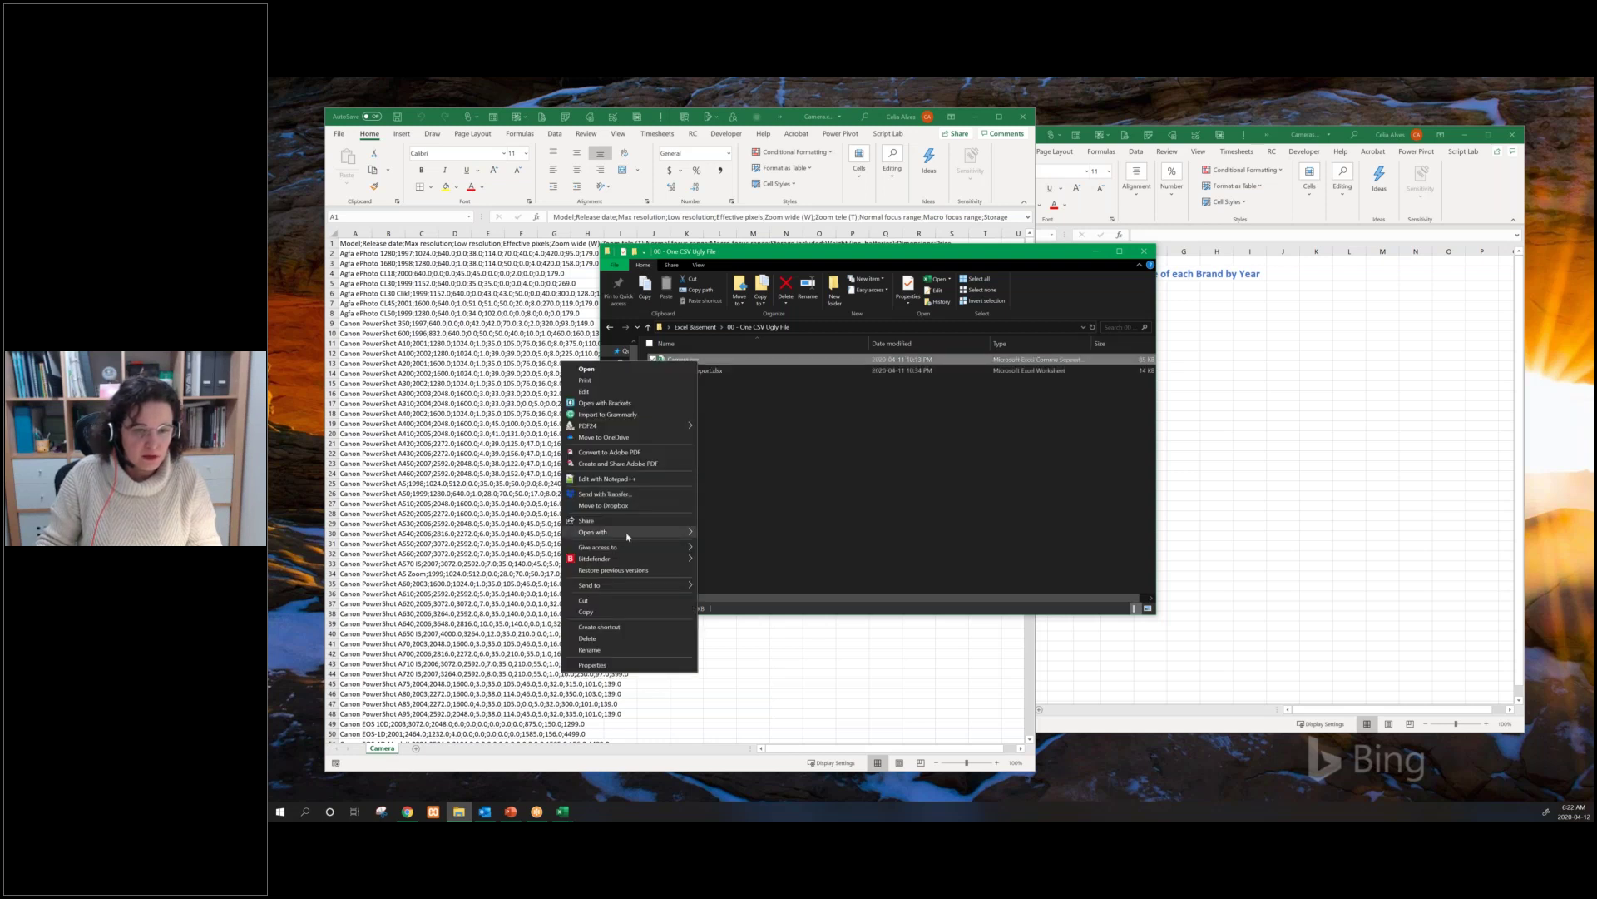
pyautogui.moveTo(683, 535)
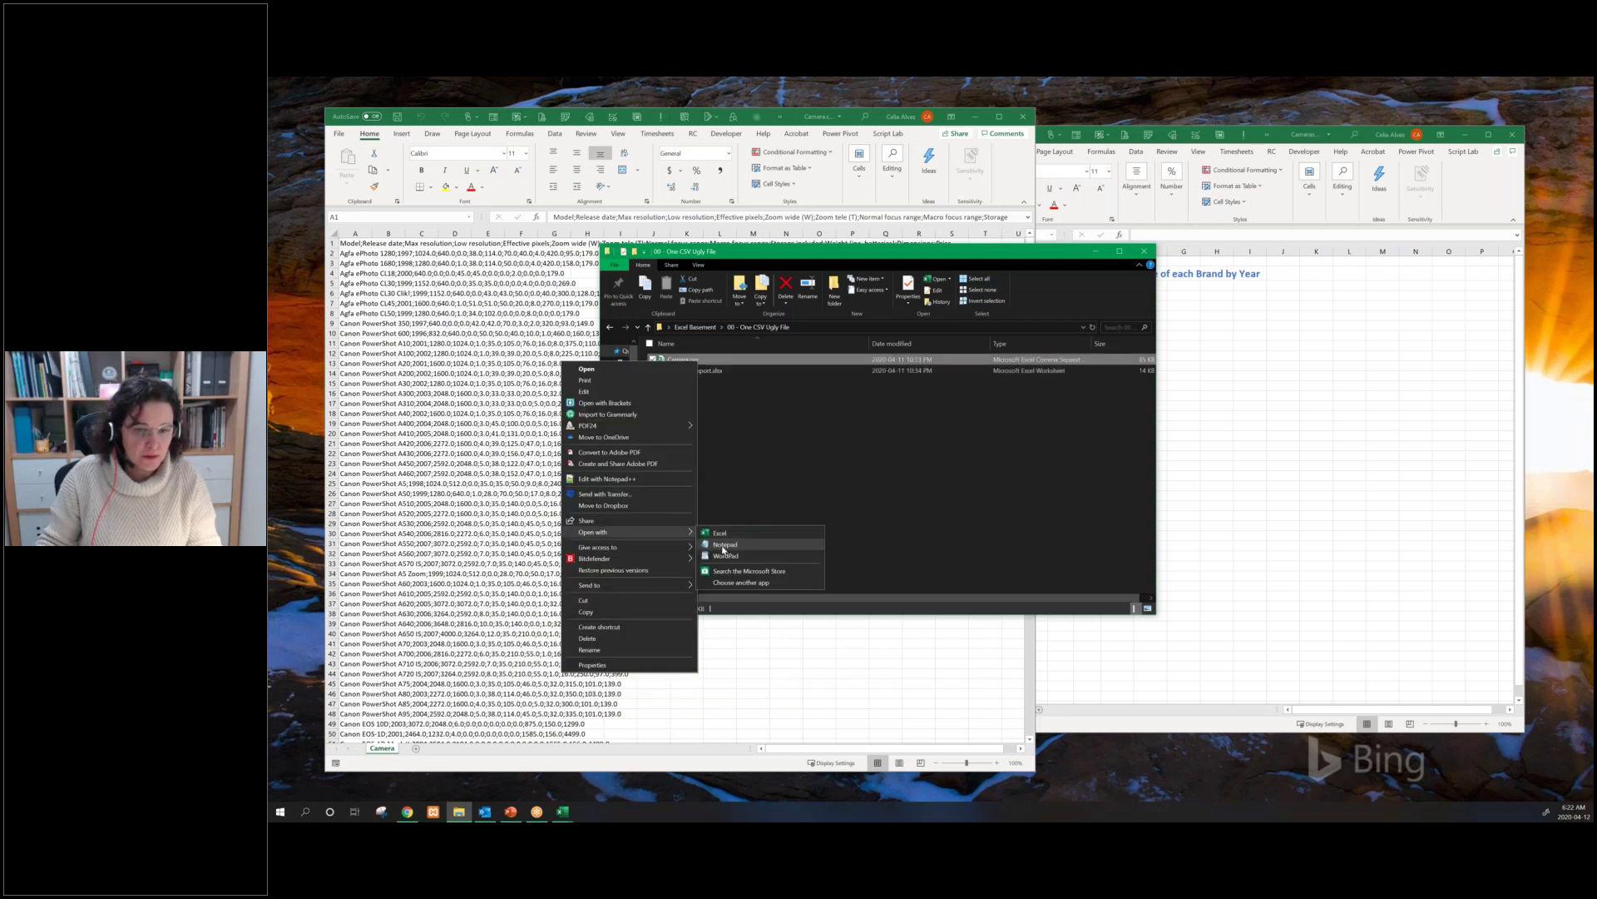
pyautogui.click(723, 546)
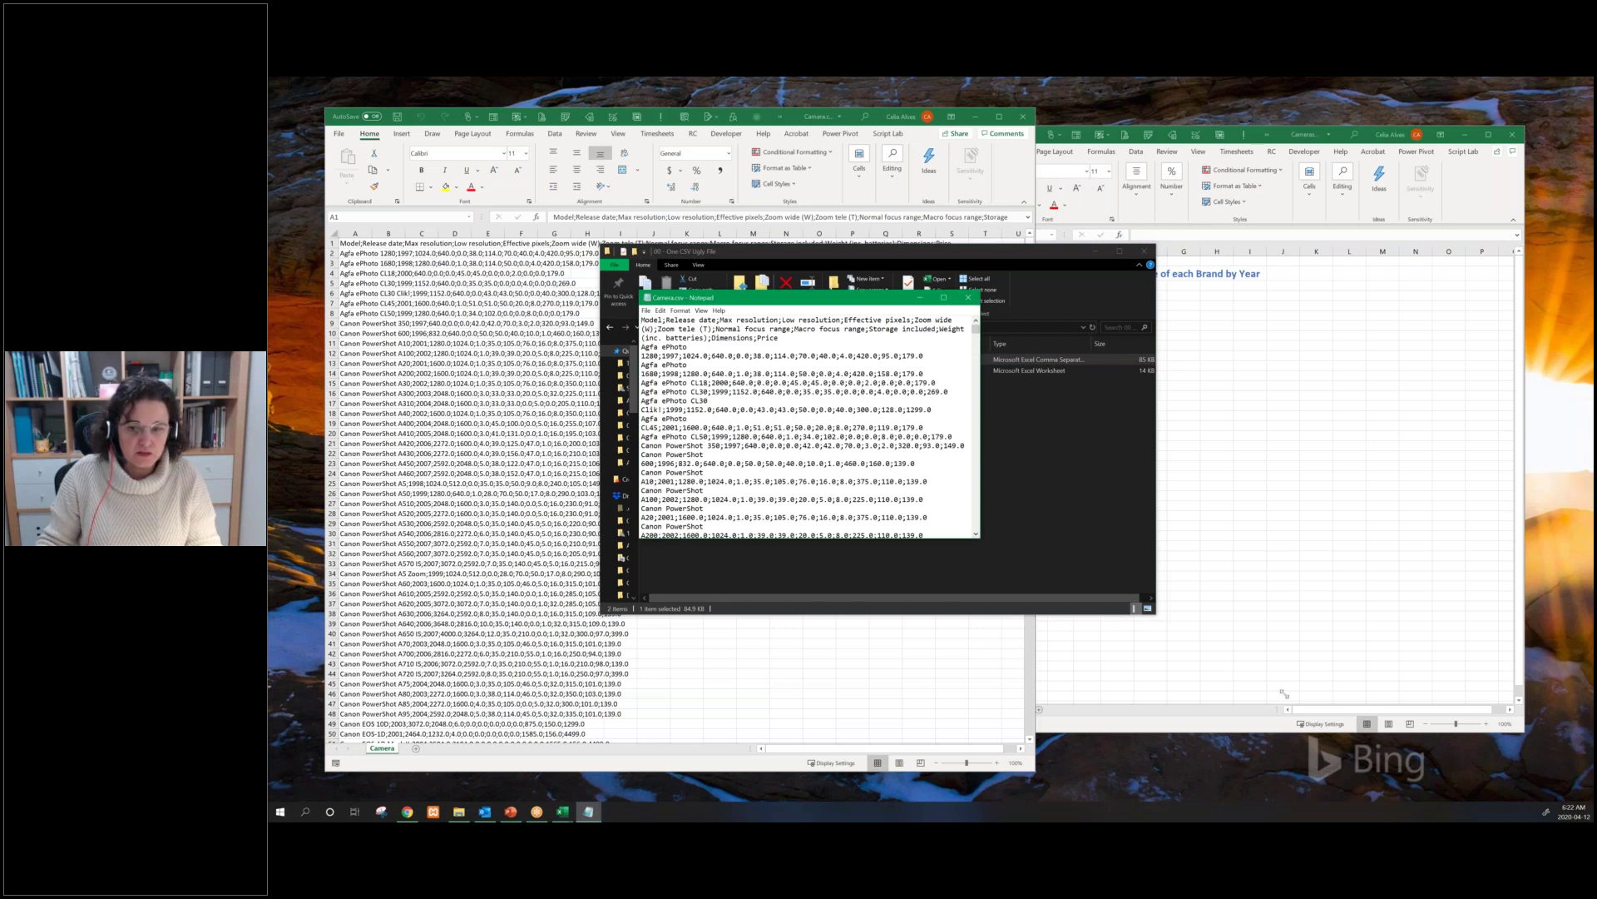
pyautogui.moveTo(1284, 693); pyautogui.dragTo(1379, 686)
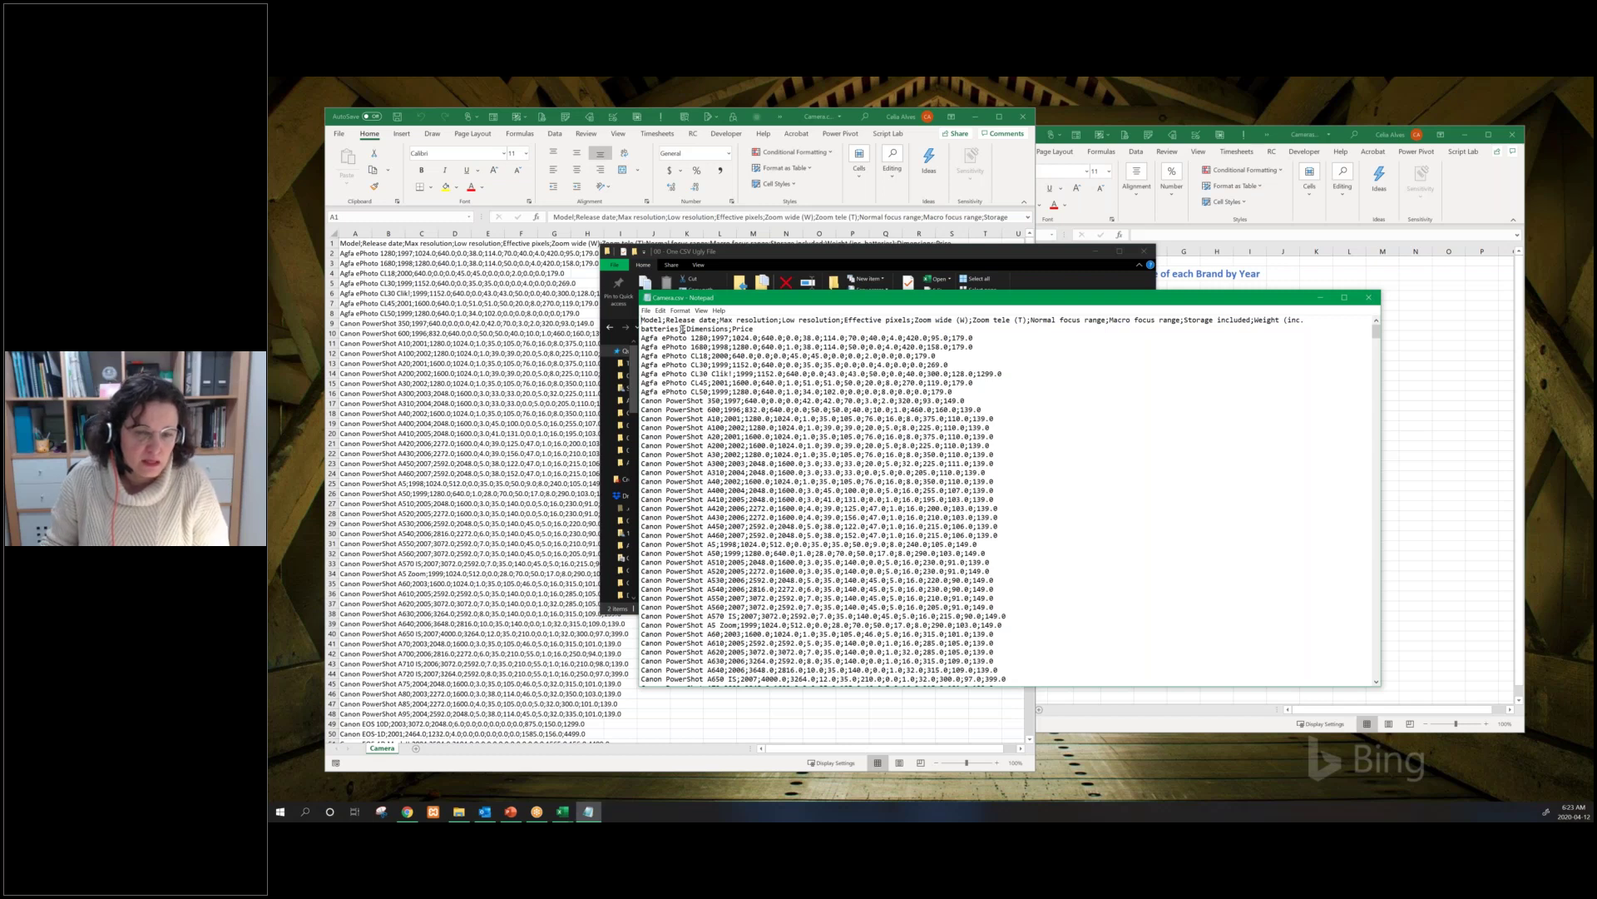
# Examine which delimiter separates the fields in the header and camera rows of the raw text
pyautogui.moveTo(682, 329); pyautogui.dragTo(688, 330)
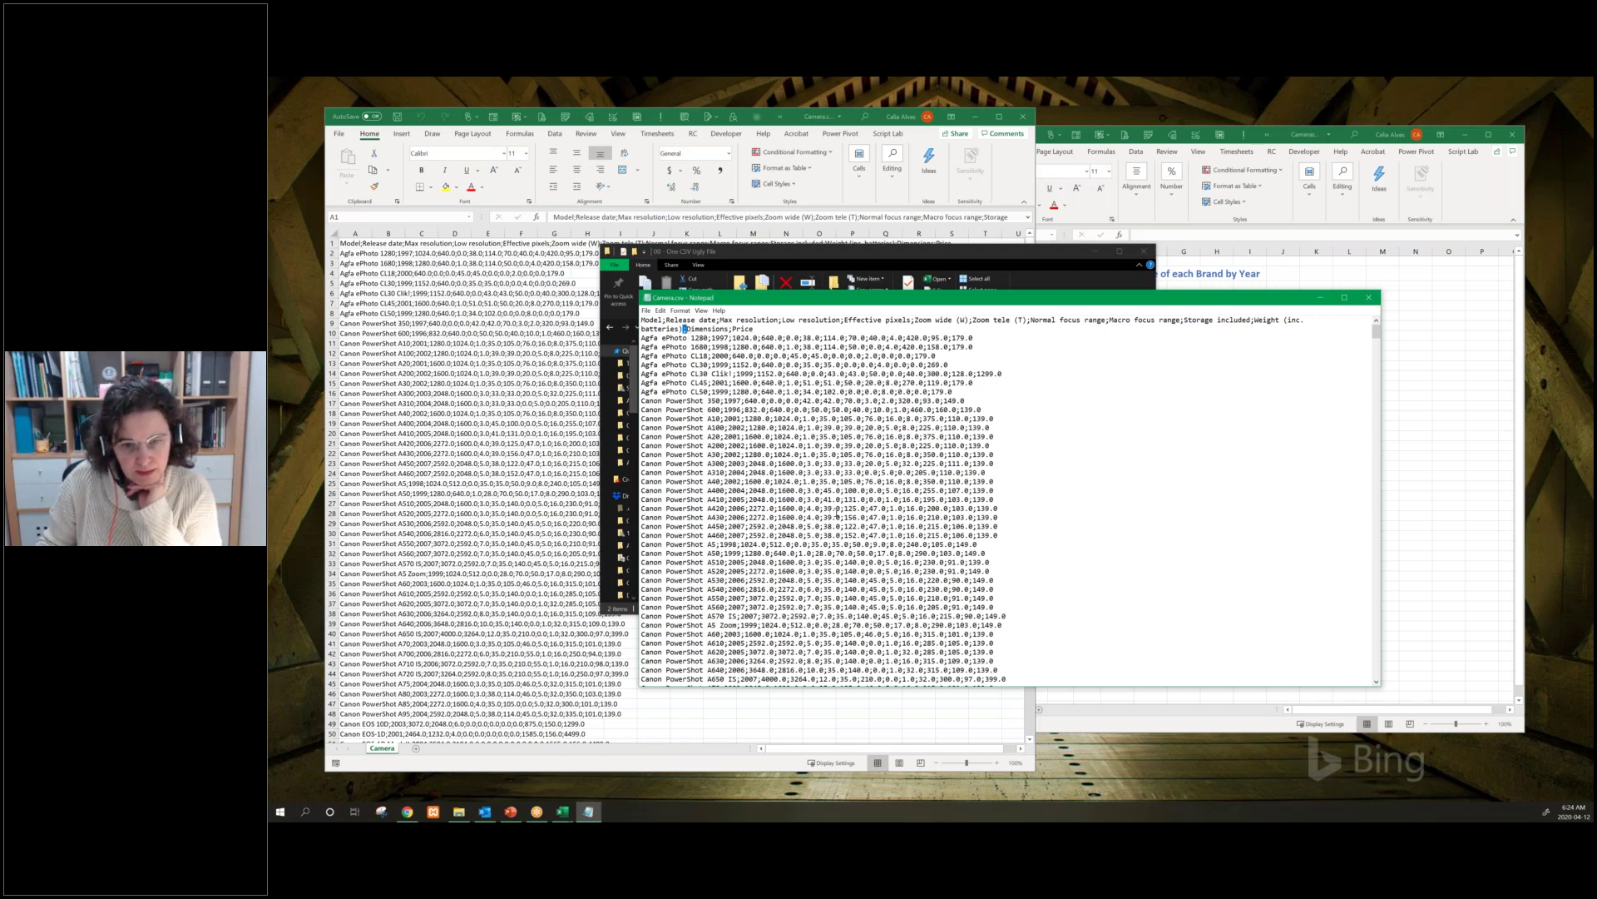
pyautogui.moveTo(831, 509); pyautogui.dragTo(838, 508)
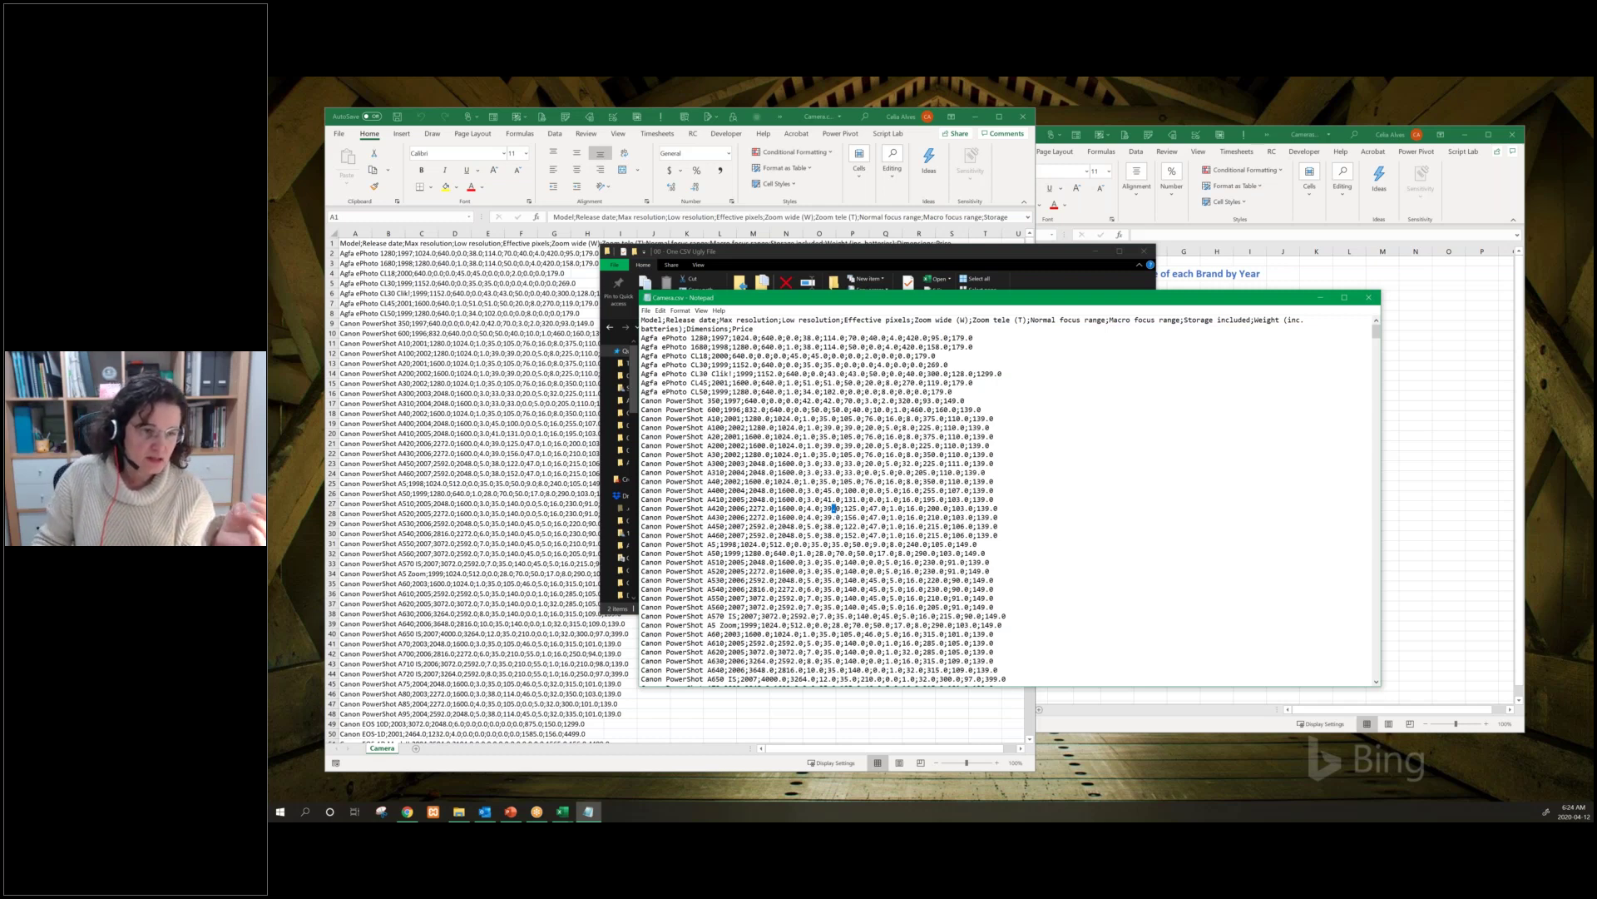
pyautogui.click(749, 403)
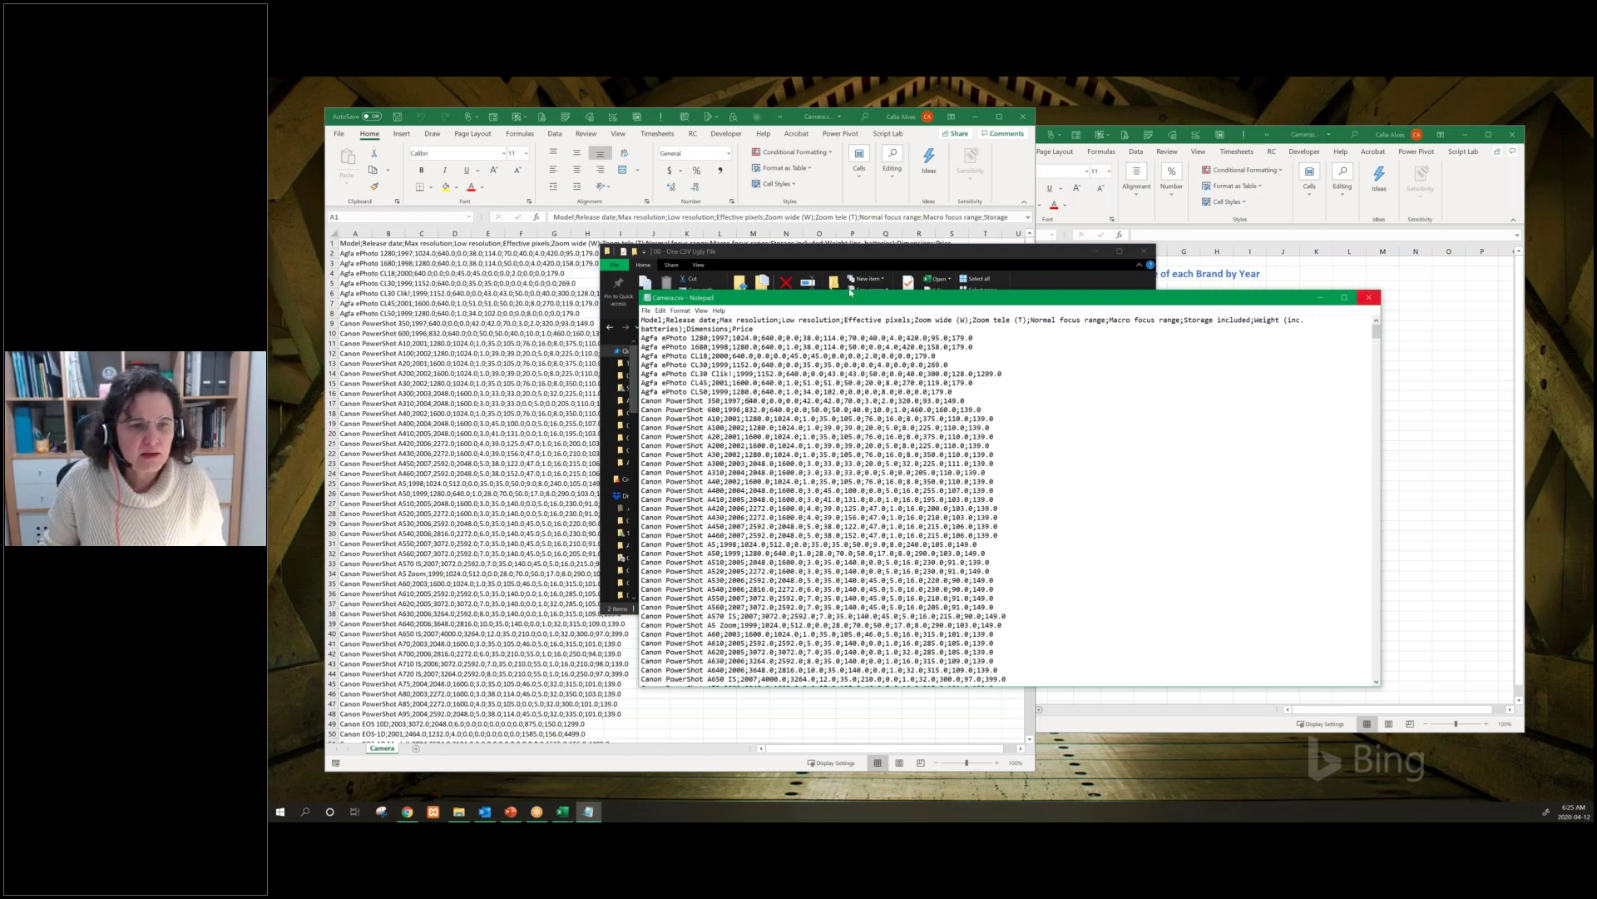
# Close Camera.csv in both Notepad and Excel, and maximize the Cameras Report workbook
pyautogui.hotkey('alt', 'F4')
pyautogui.moveTo(877, 247); pyautogui.dragTo(1113, 223)
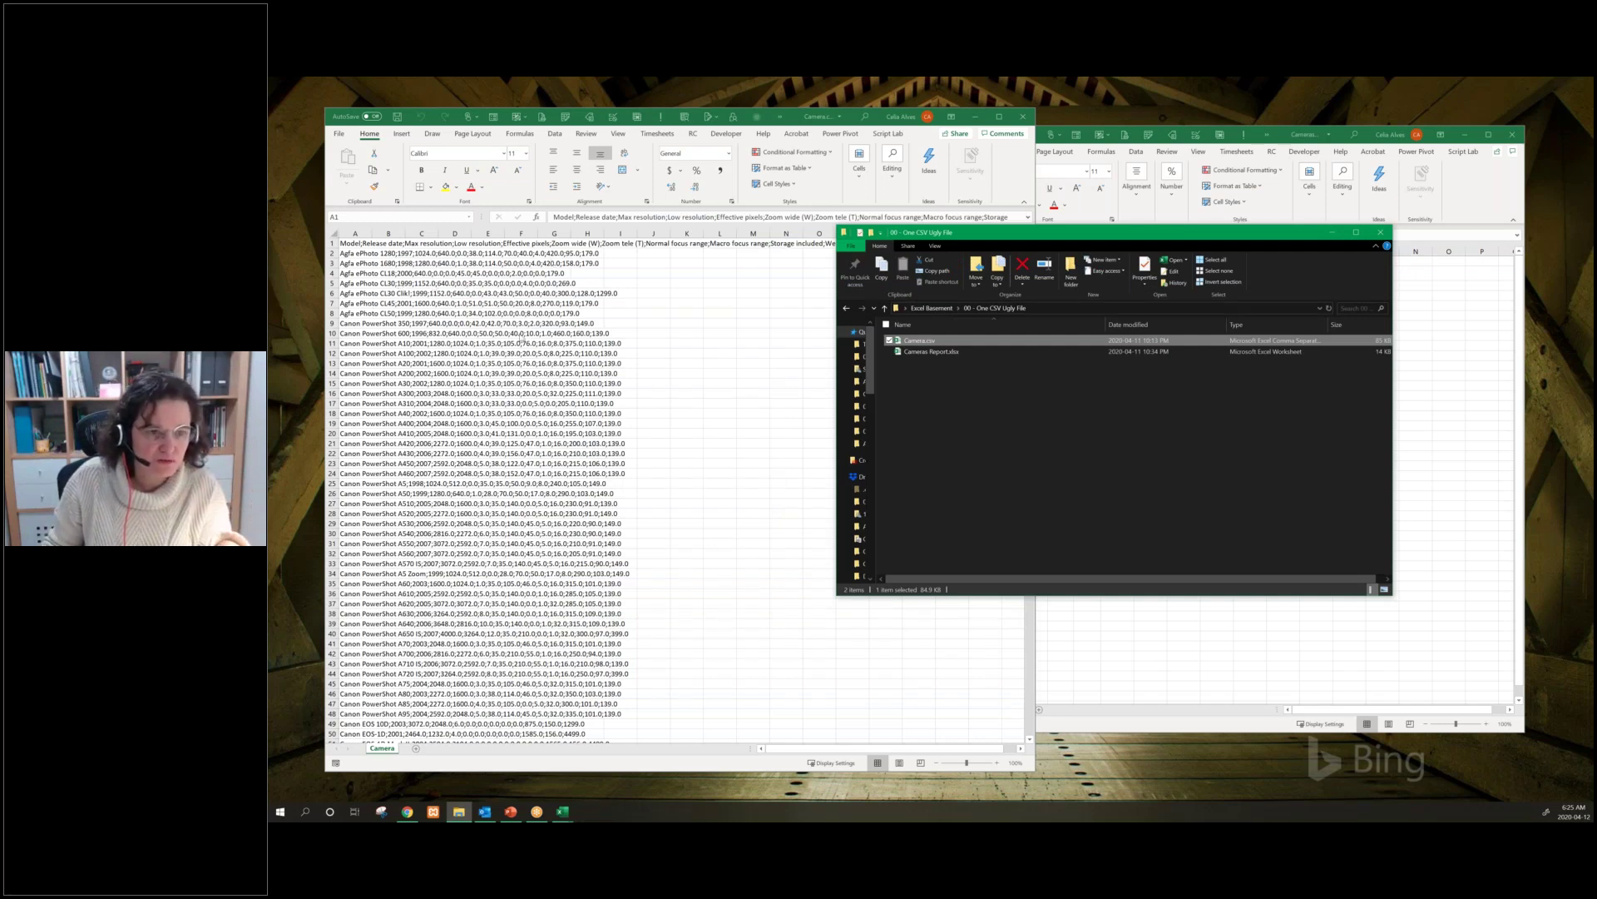
pyautogui.click(1022, 125)
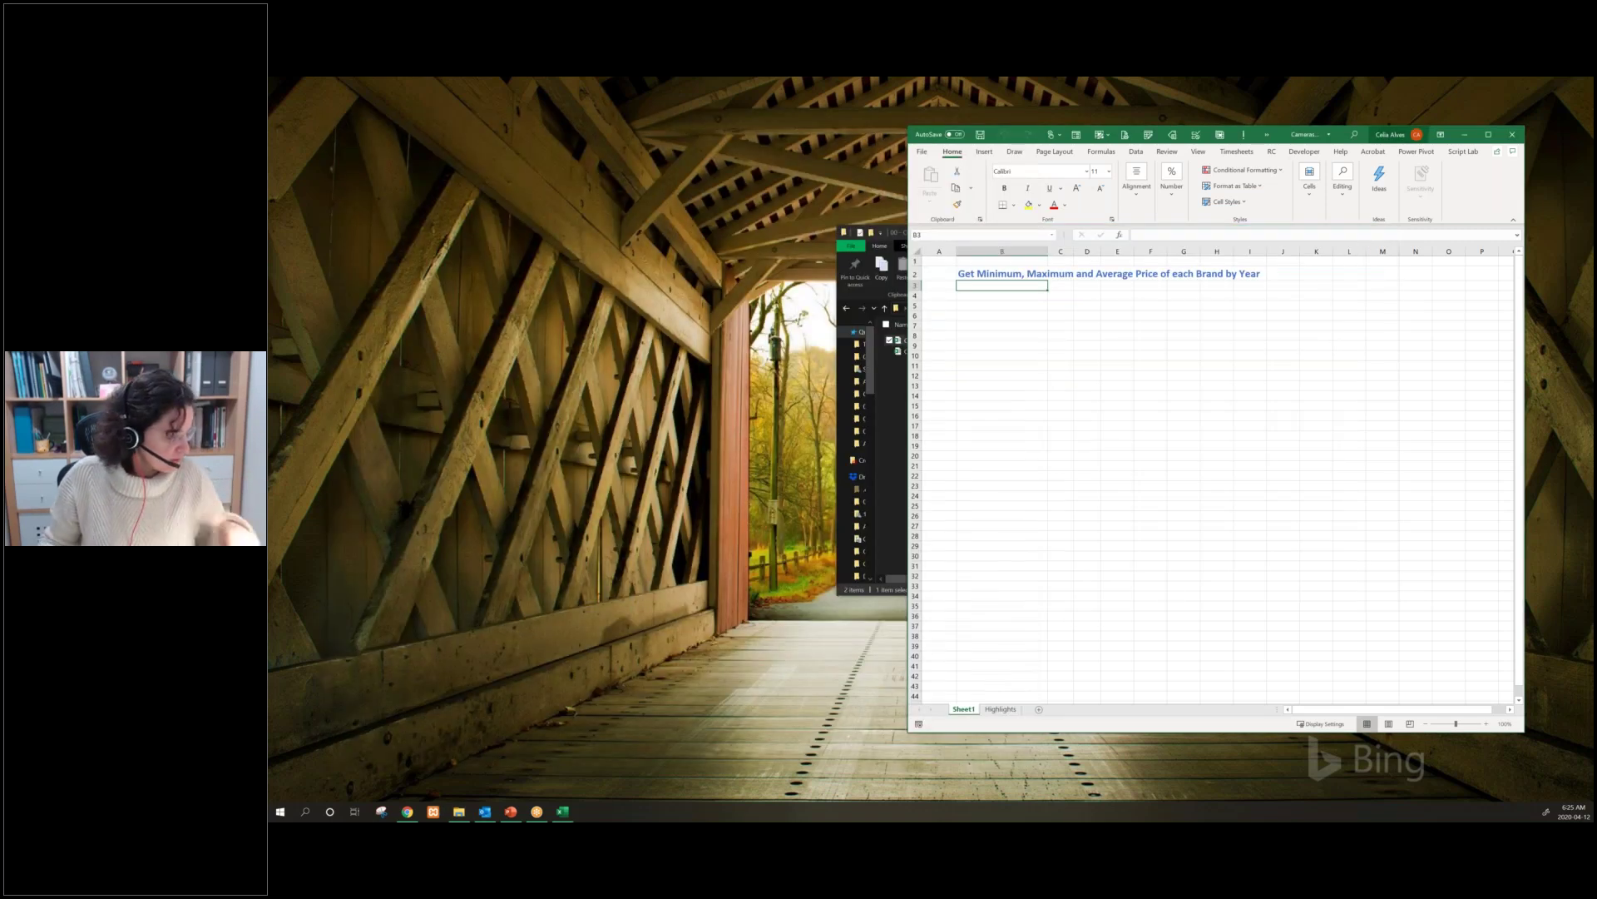
pyautogui.click(1489, 135)
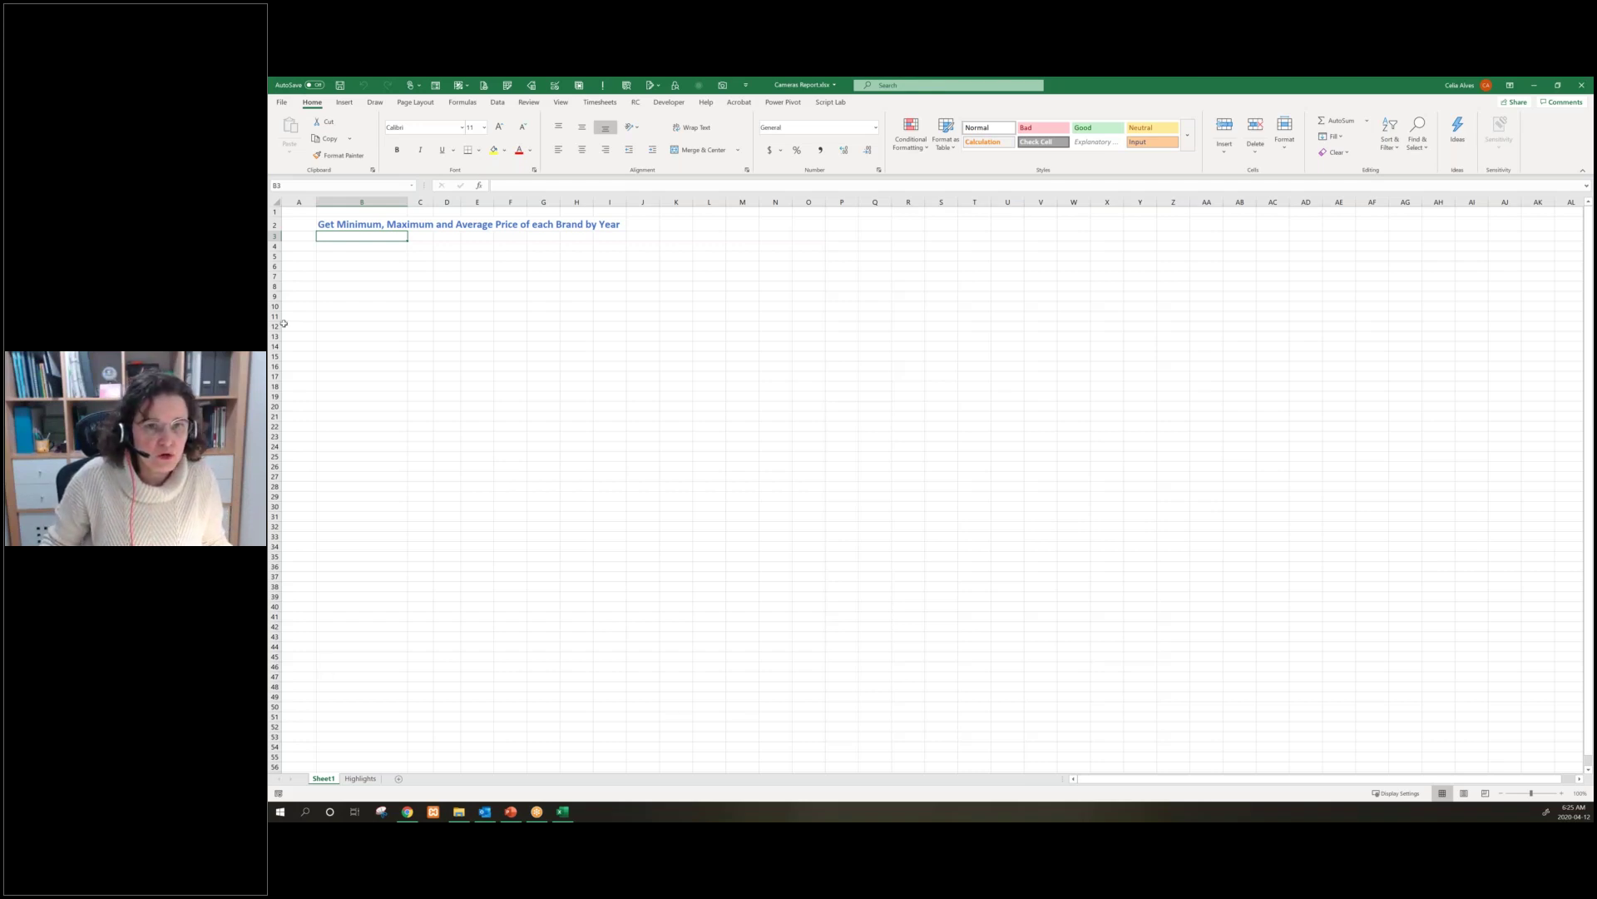
# Review the Get & Transform Data and Queries & Connections commands available for importing data
pyautogui.click(502, 106)
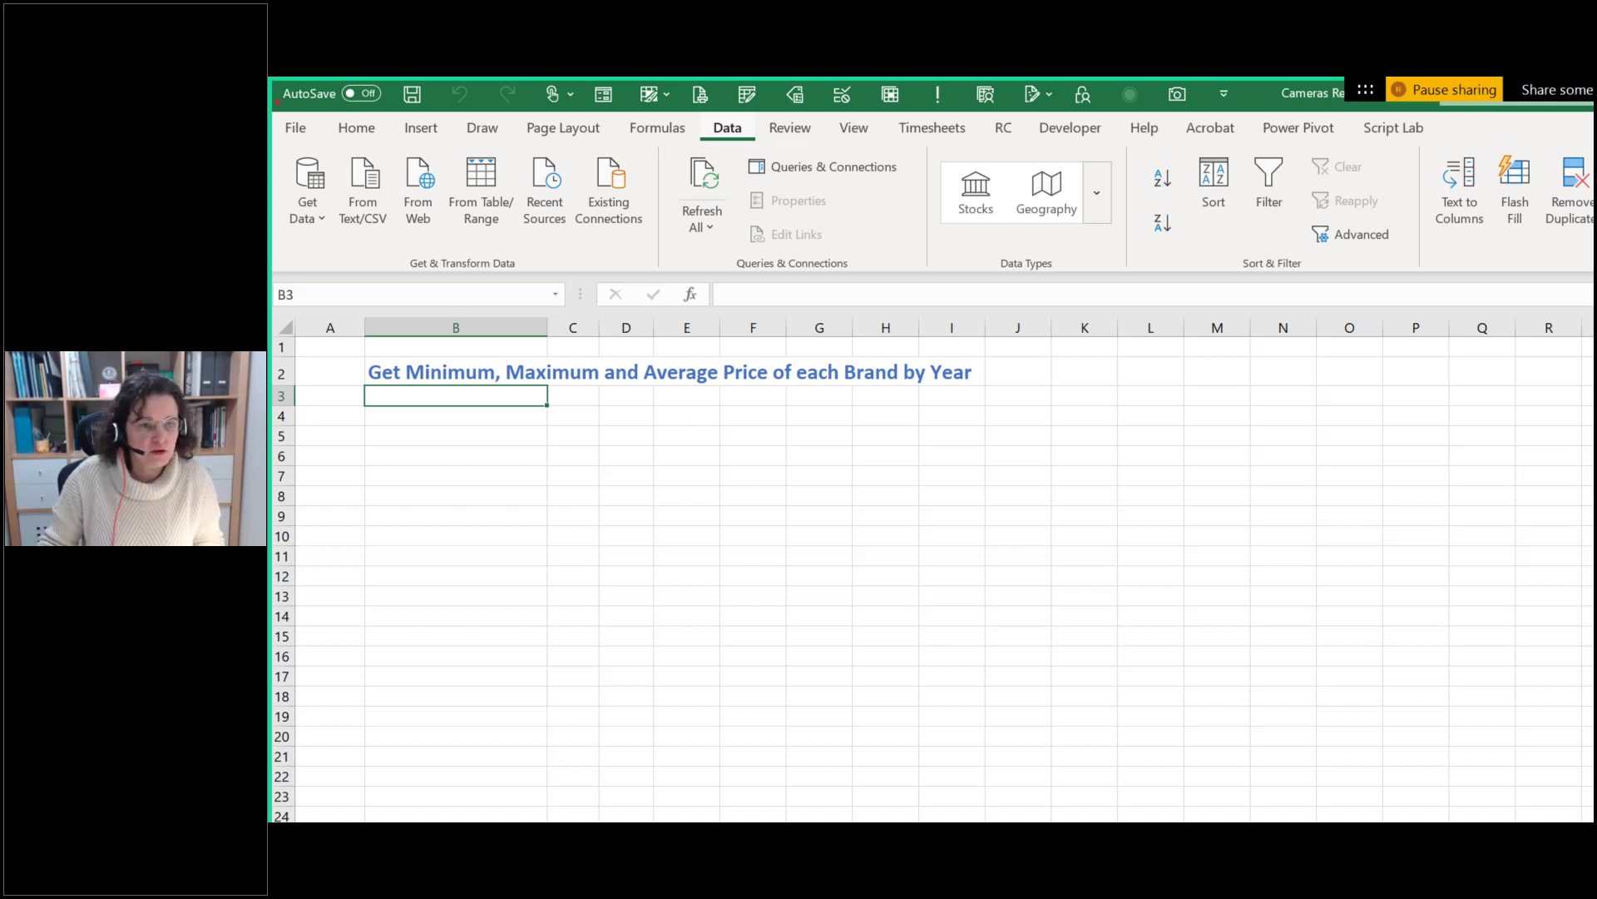
pyautogui.moveTo(277, 121); pyautogui.dragTo(661, 286)
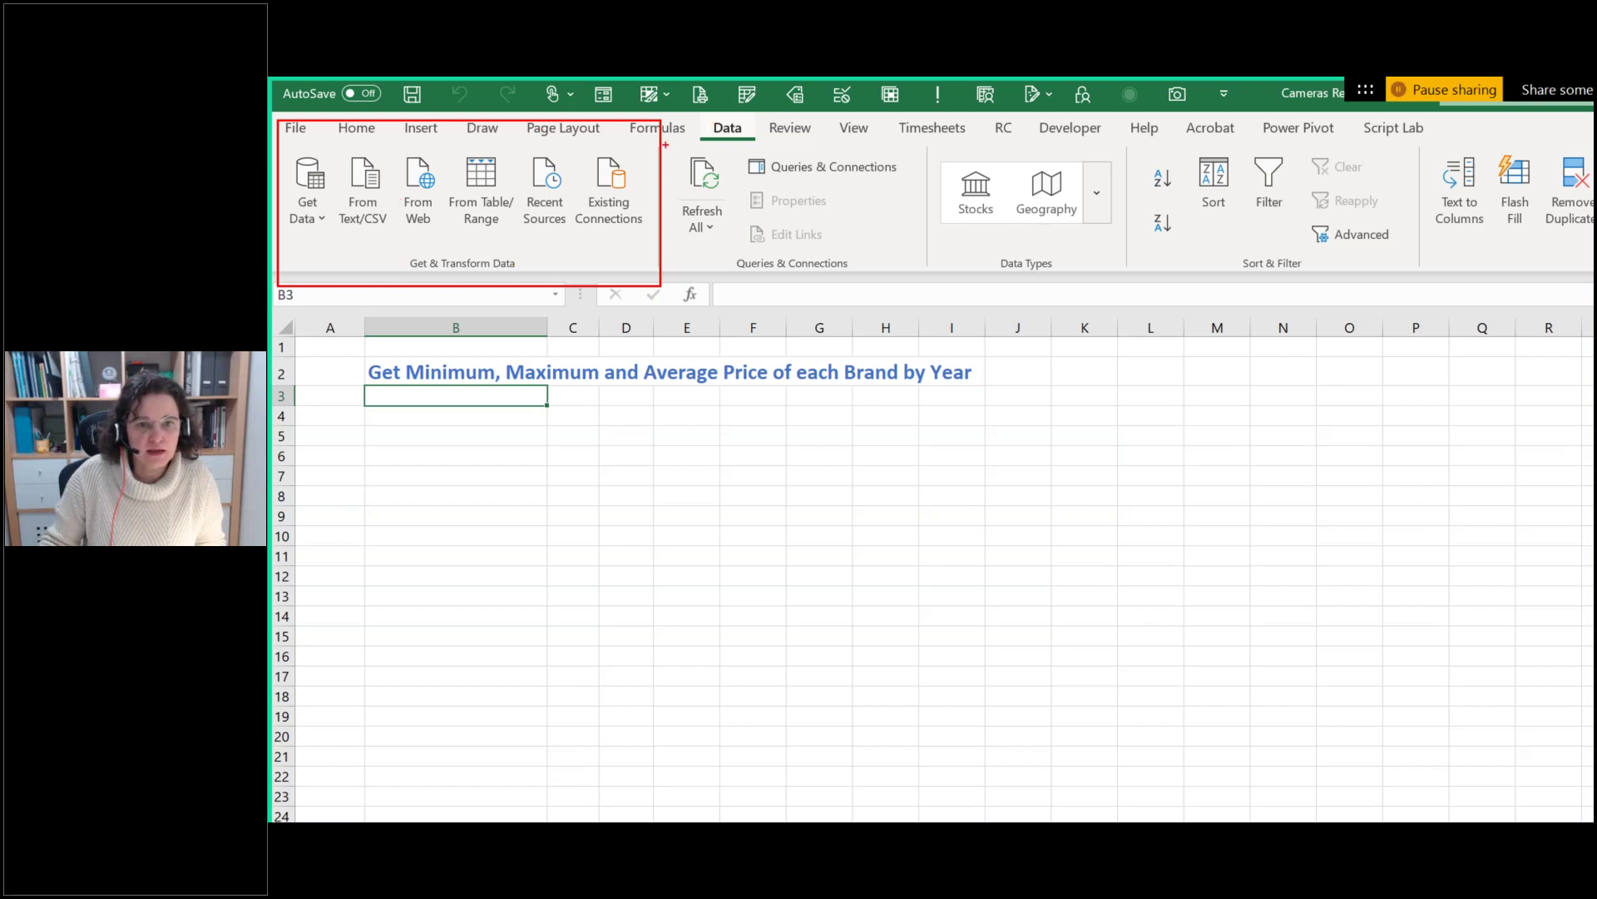
pyautogui.moveTo(670, 140); pyautogui.dragTo(663, 208)
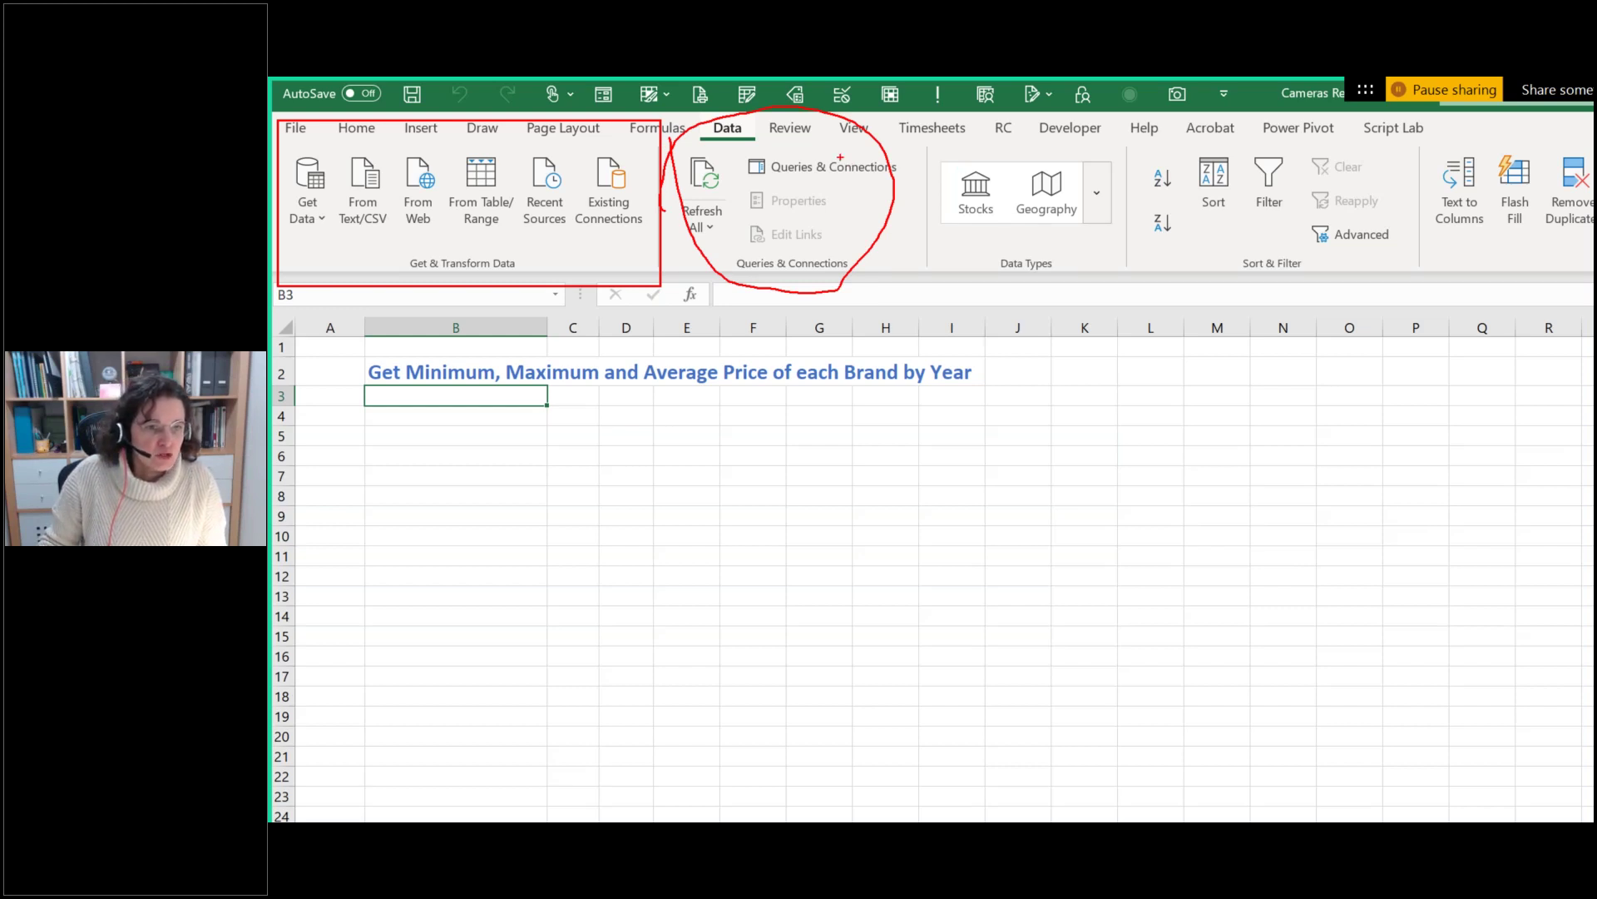
pyautogui.press('Escape')
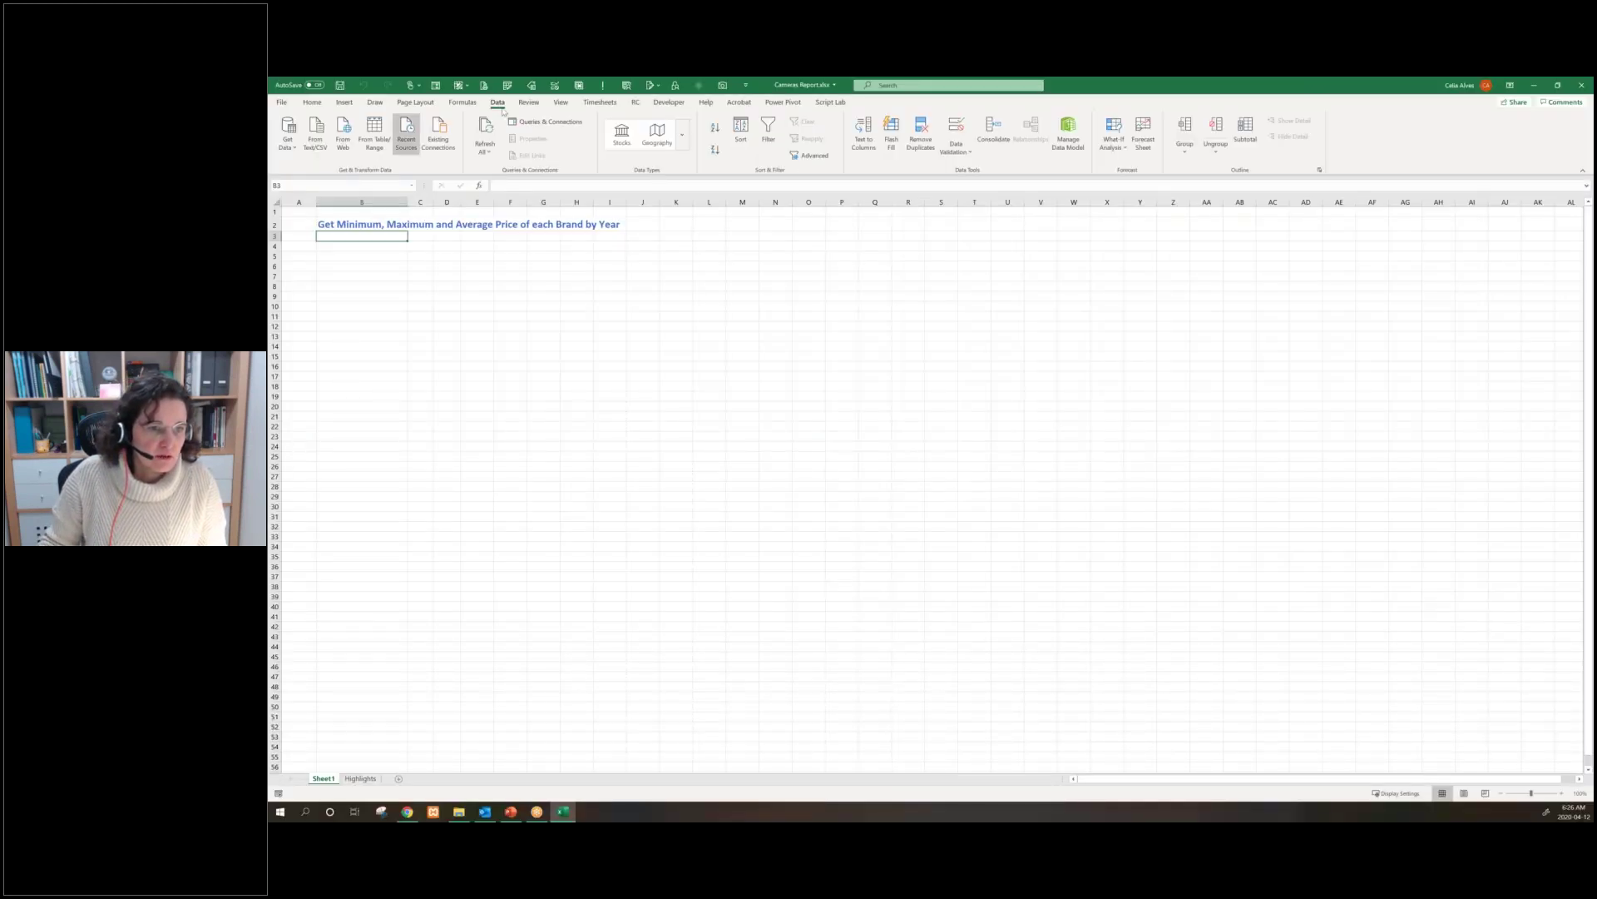
# Start a data import from a Text/CSV file and browse to the Excel Basement folder on the Desktop
pyautogui.click(296, 150)
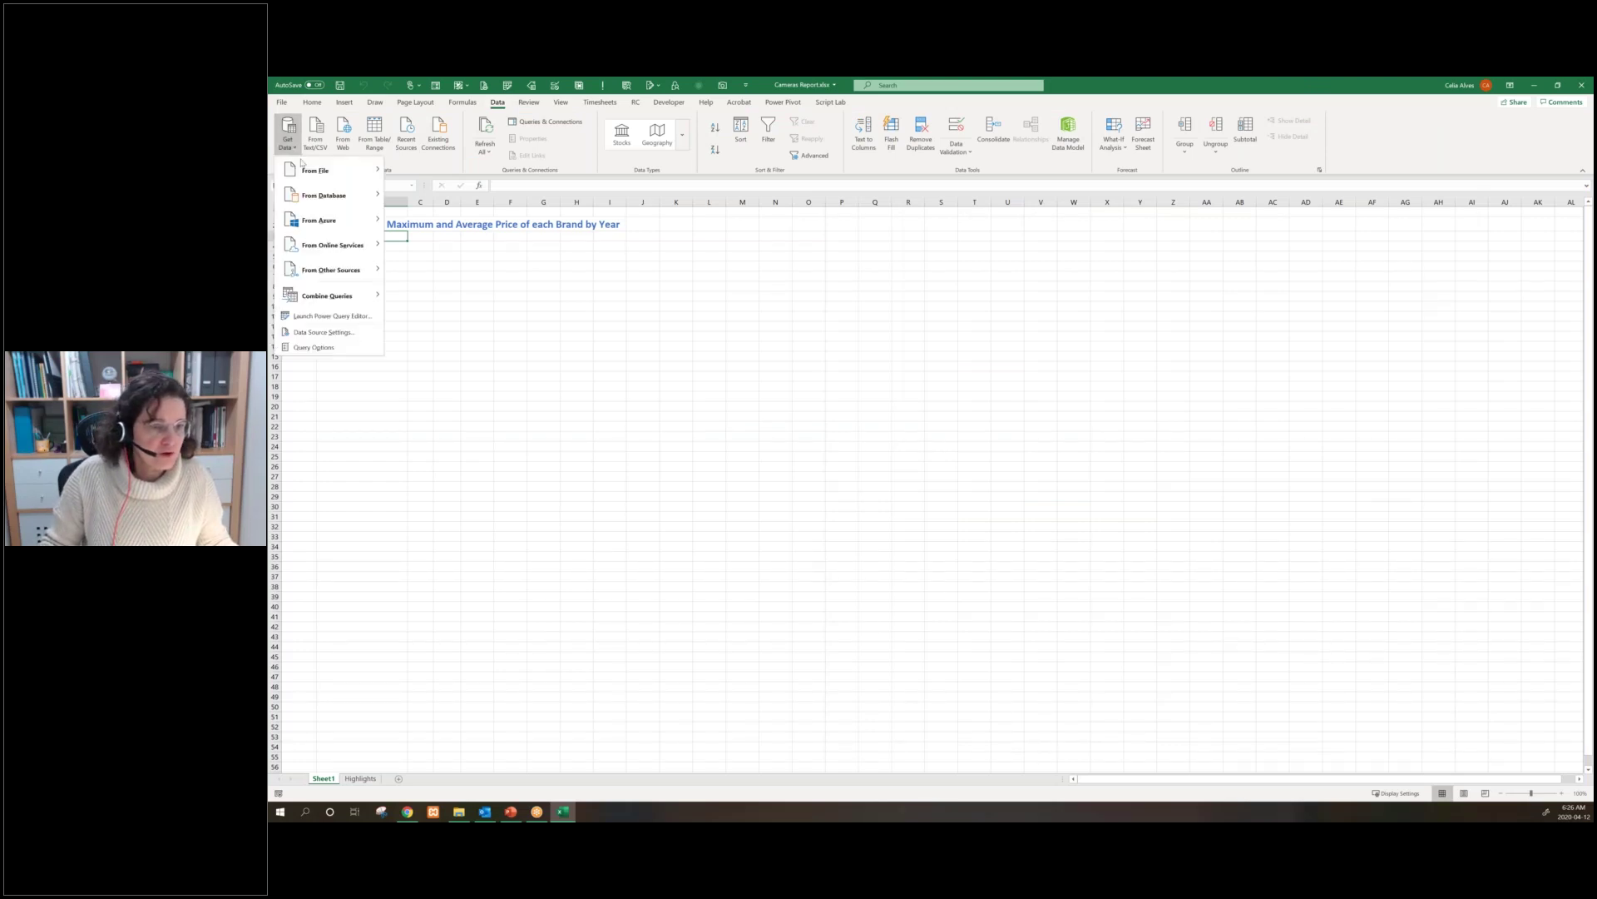
pyautogui.moveTo(308, 171)
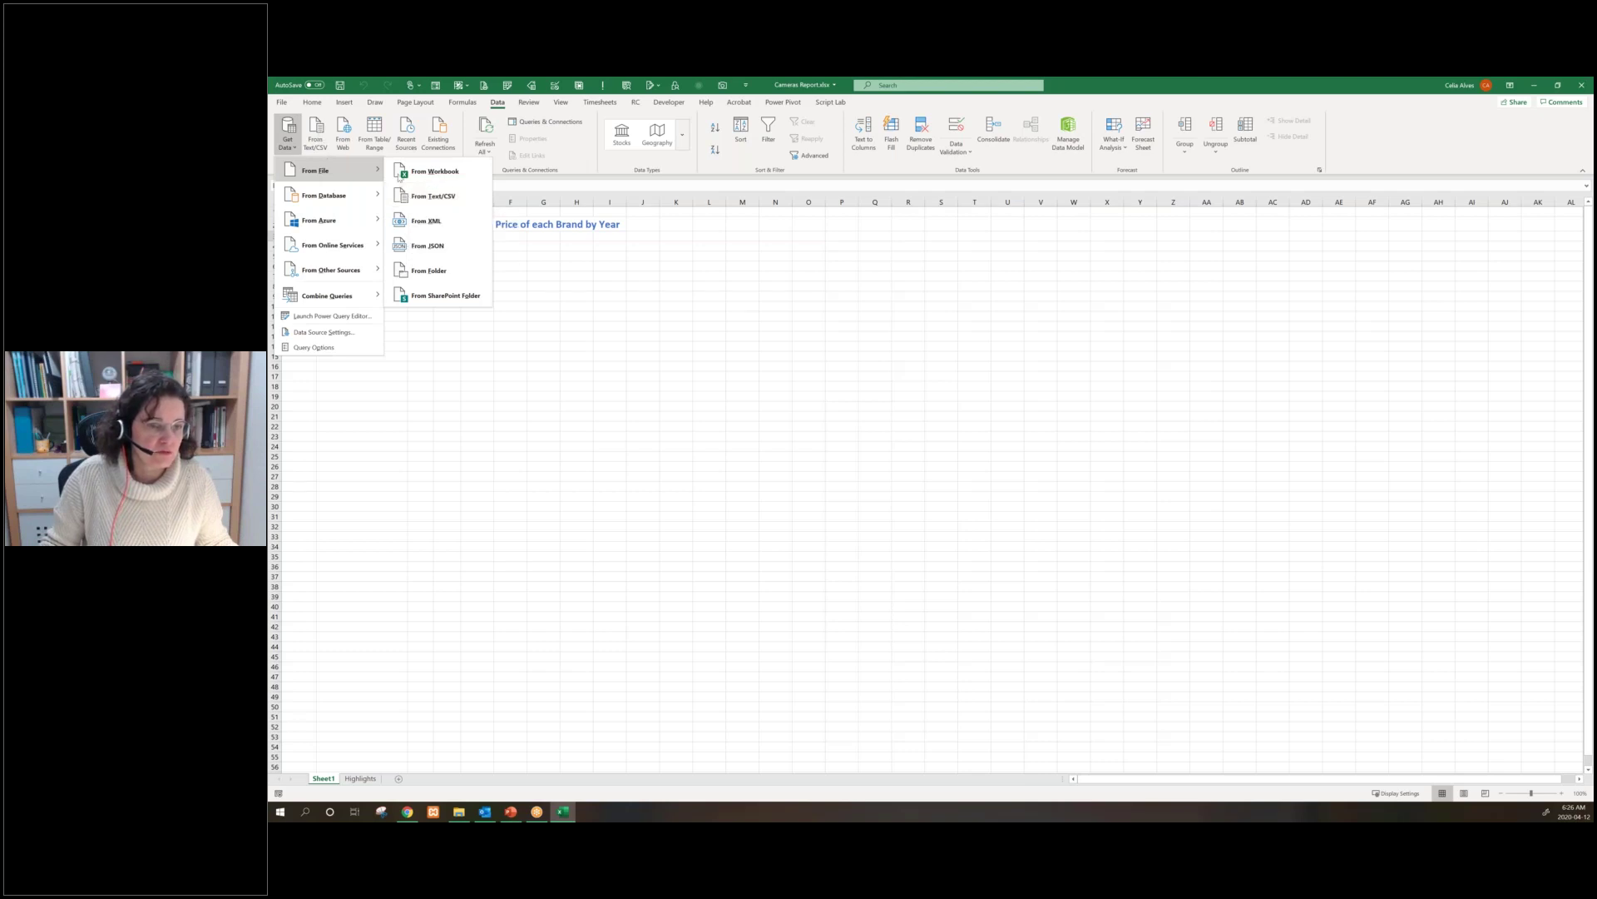
pyautogui.click(422, 199)
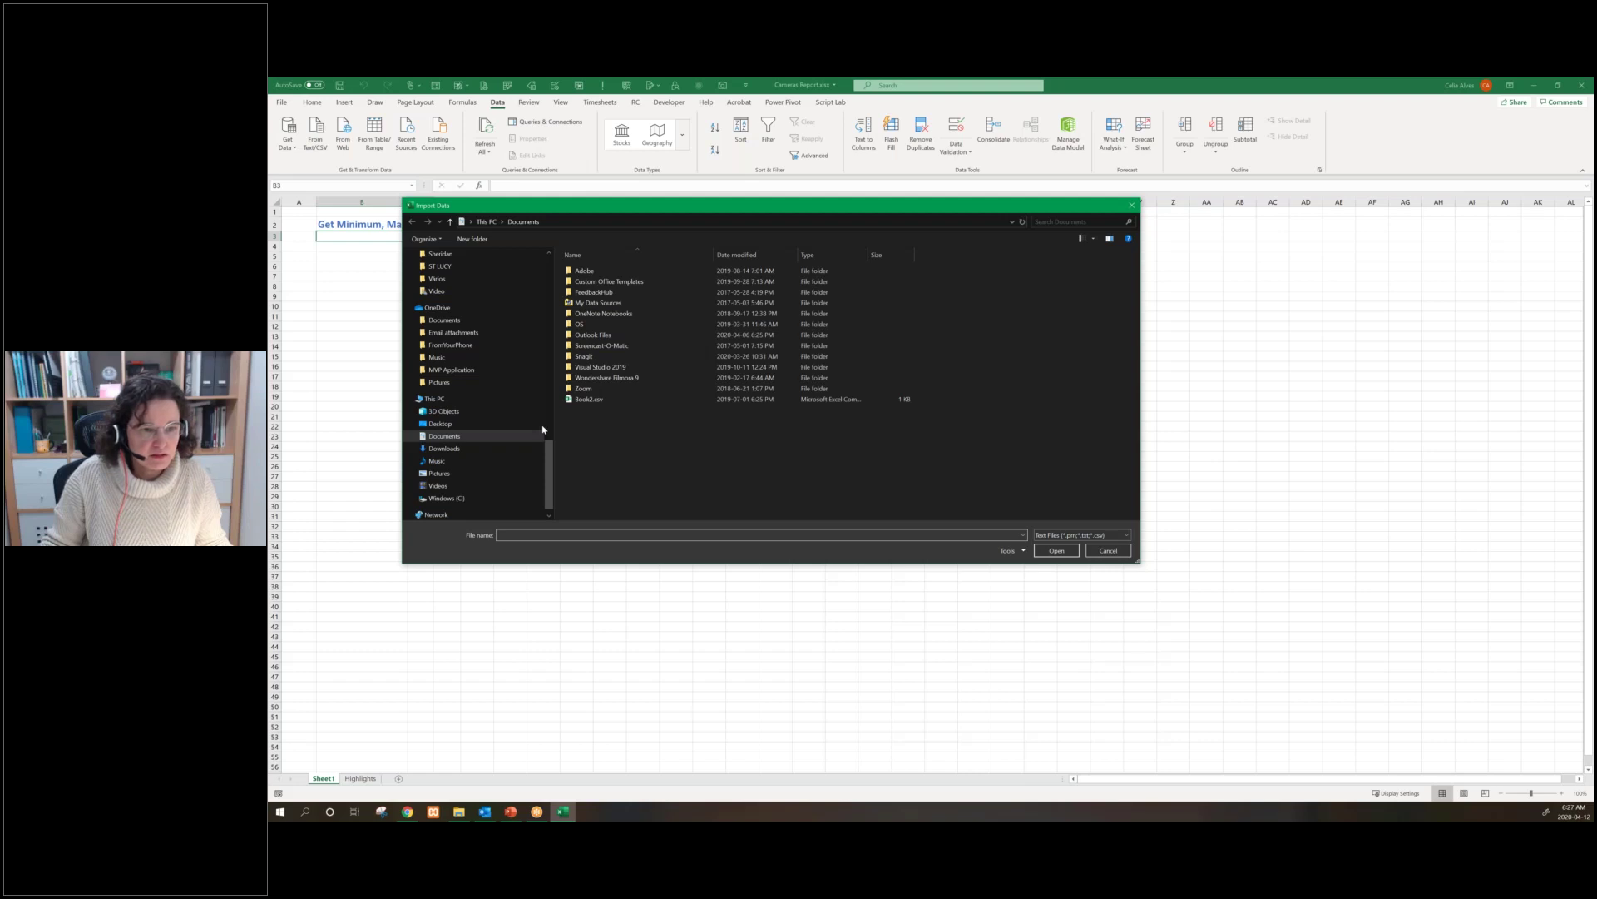
pyautogui.click(476, 428)
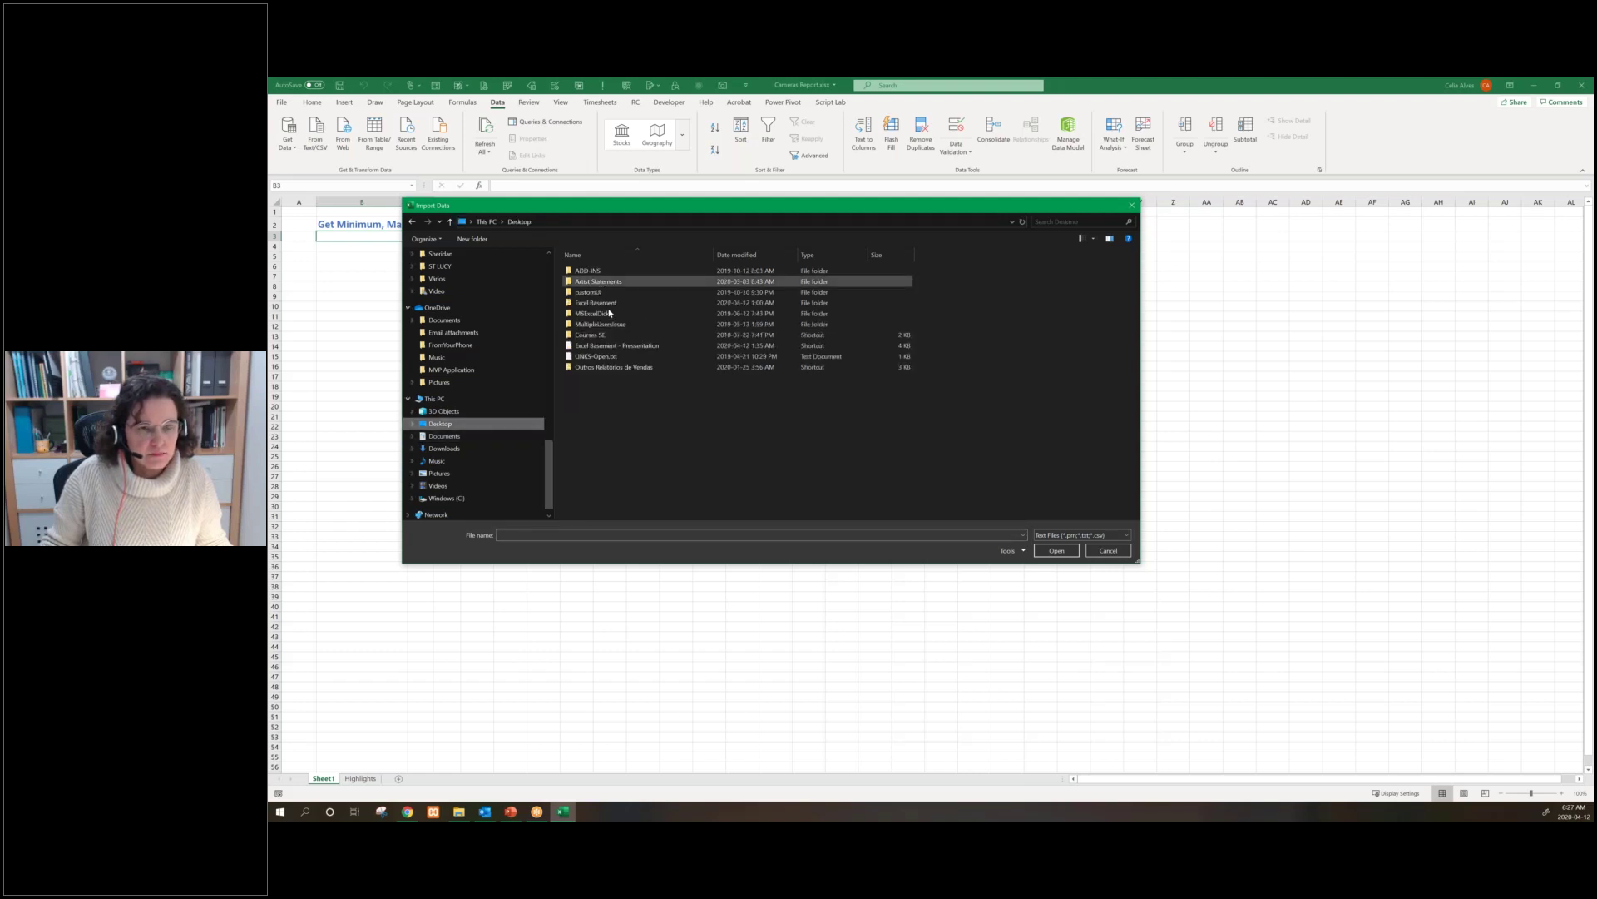
pyautogui.doubleClick(595, 303)
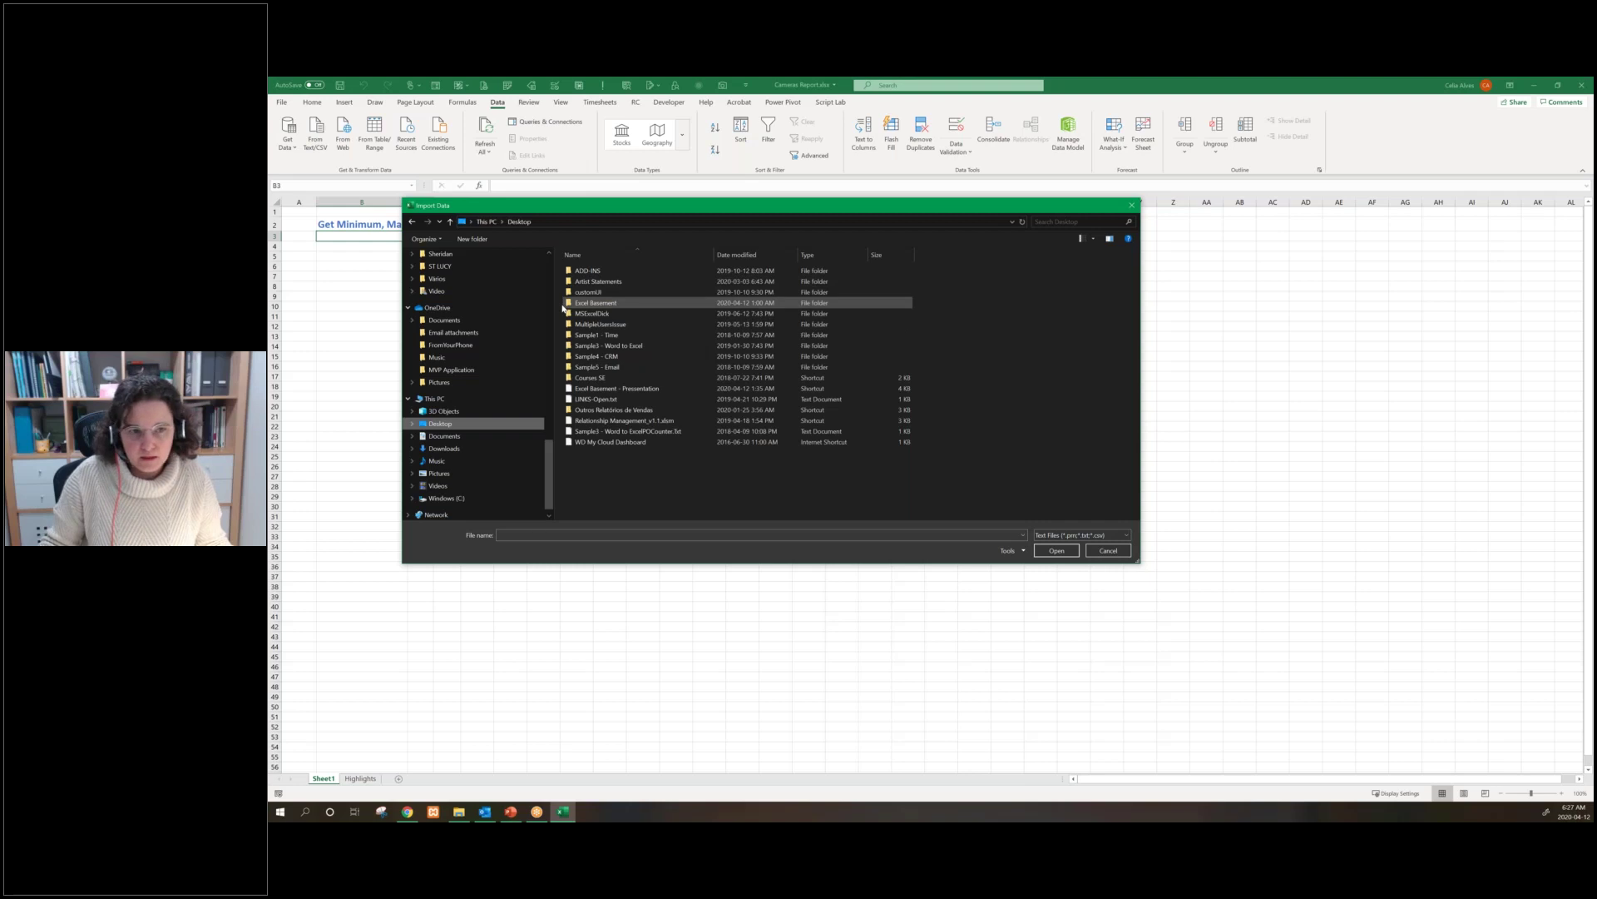
# Copy the Excel Basement folder path into a blank Notepad document and return to the import dialog
pyautogui.click(782, 223)
pyautogui.hotkey('ctrl', 'c')
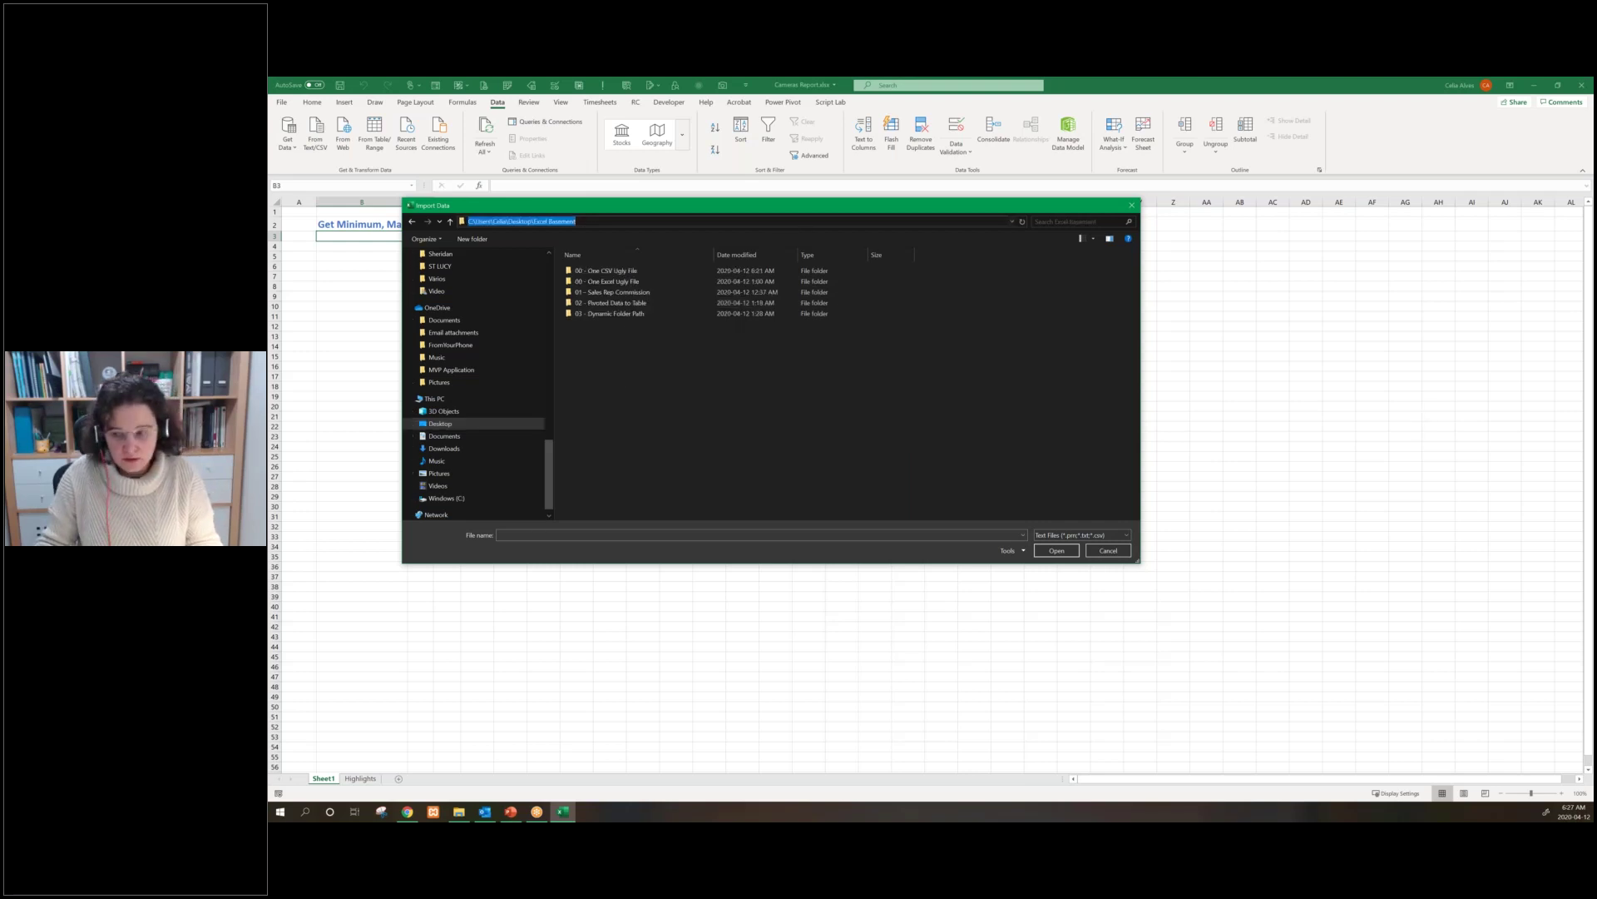
pyautogui.press('Escape')
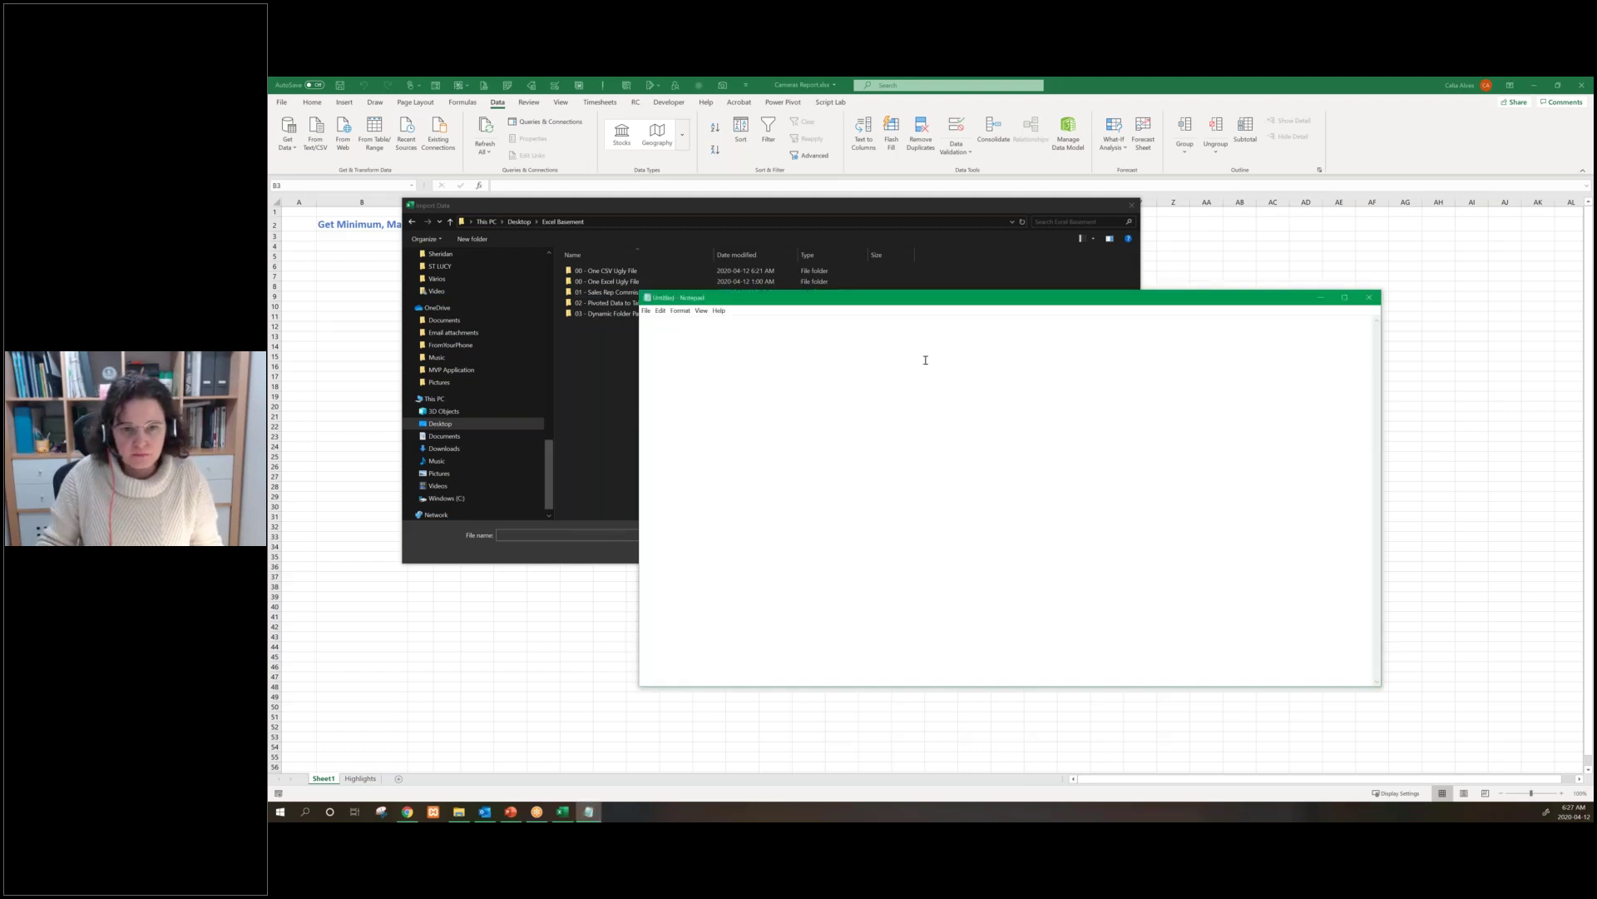
pyautogui.hotkey('ctrl', 'v')
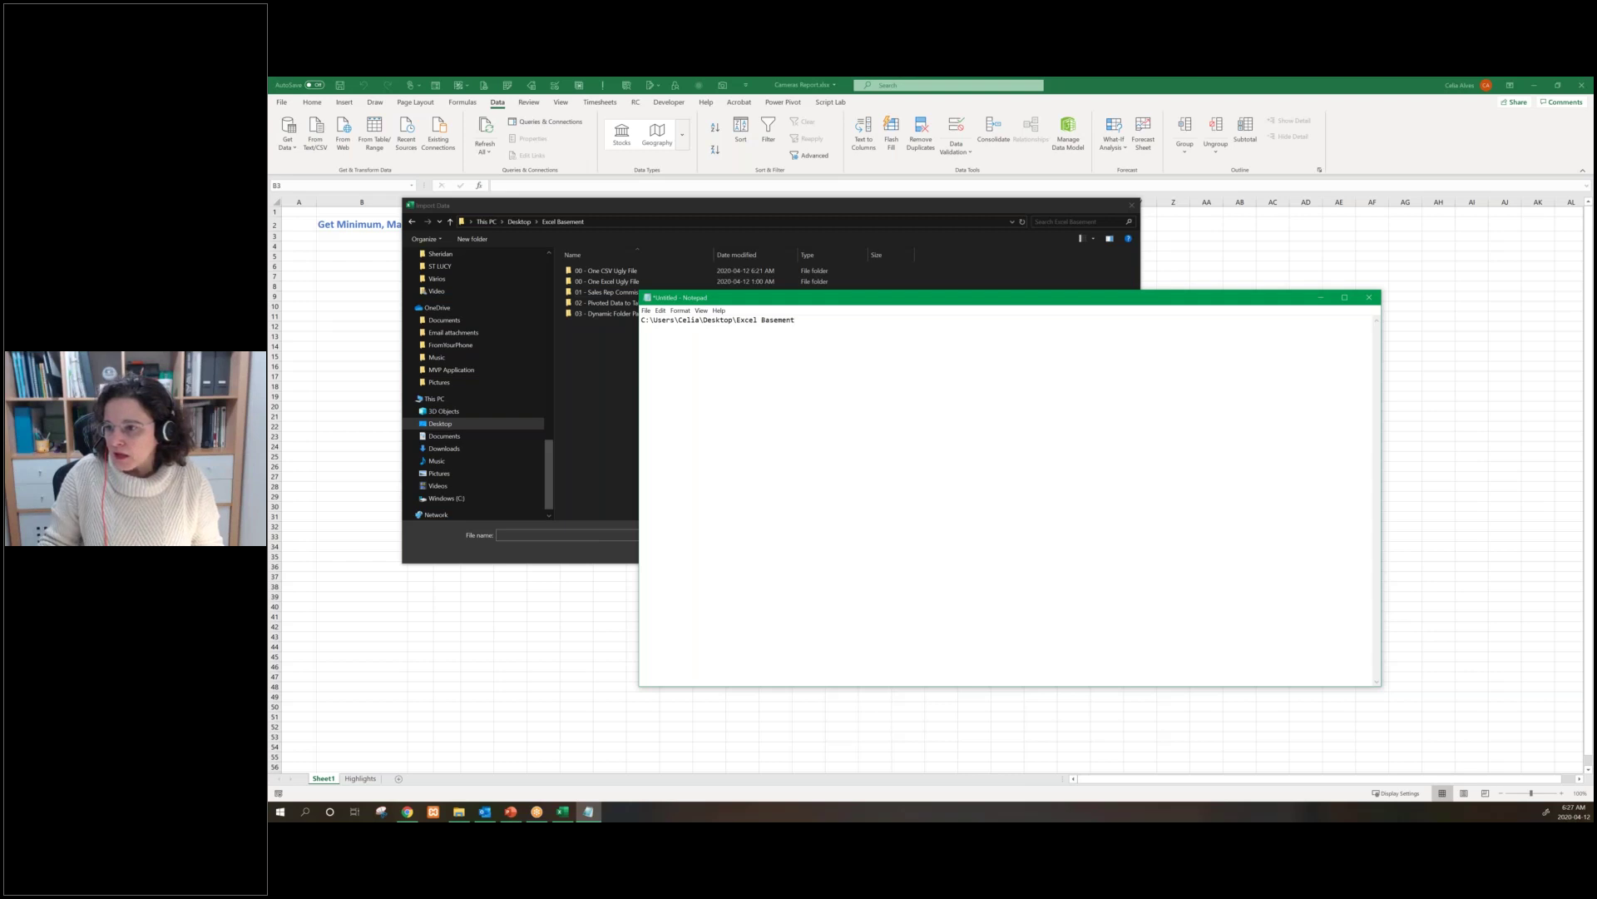
pyautogui.hotkey('alt', 'Tab')
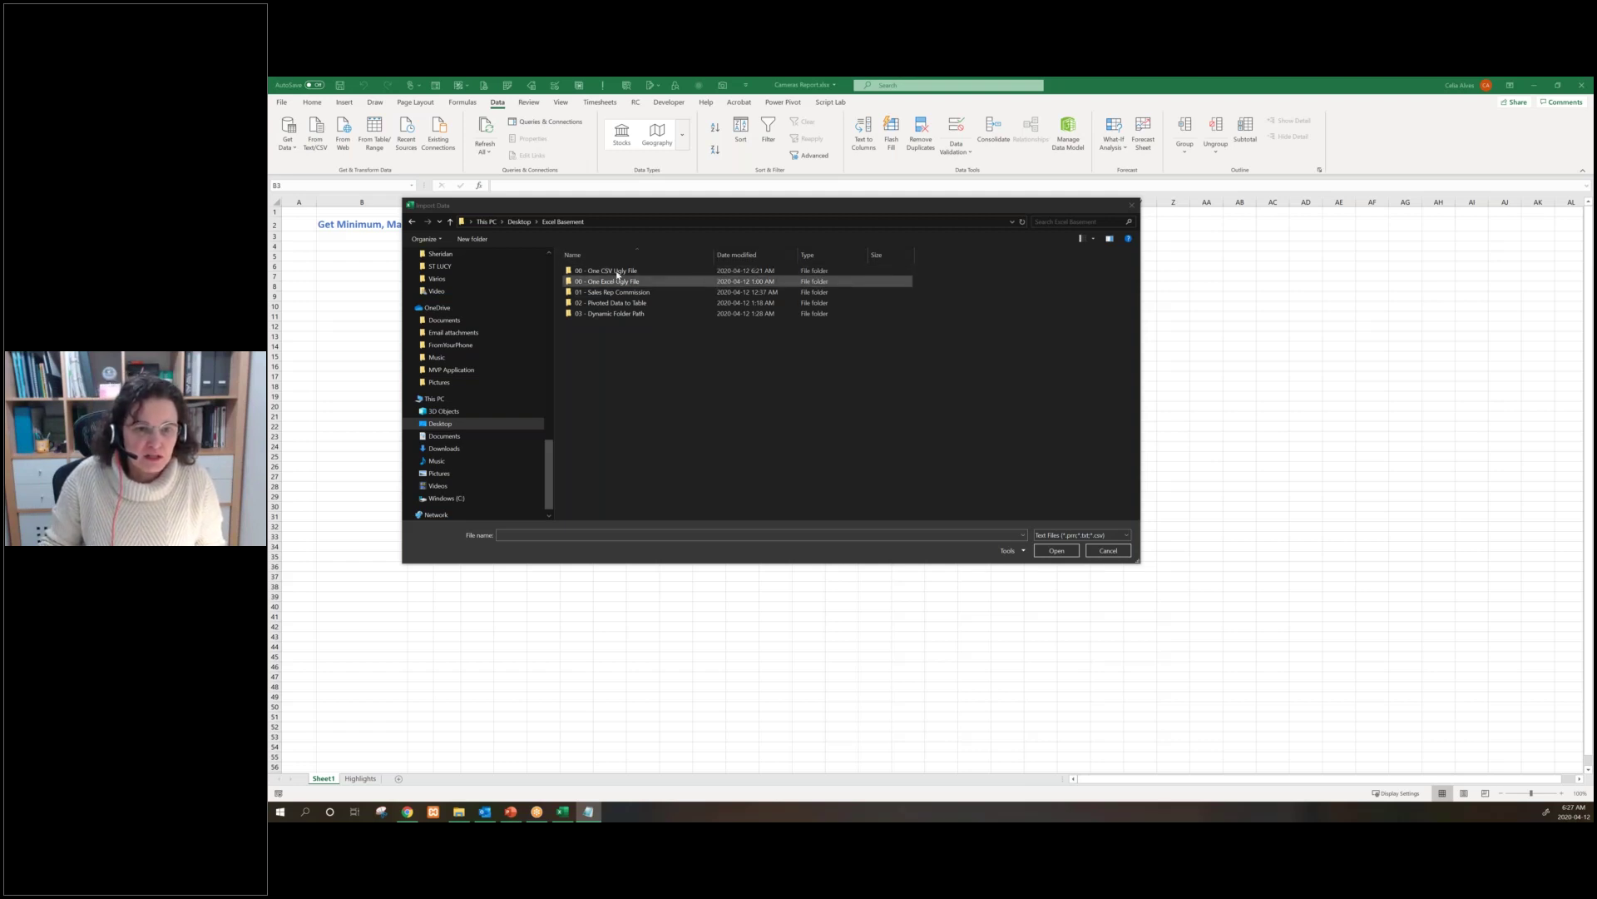
# Select Camera.csv in the 00 - One CSV Ugly File folder as the file to import
pyautogui.click(618, 272)
pyautogui.doubleClick(619, 273)
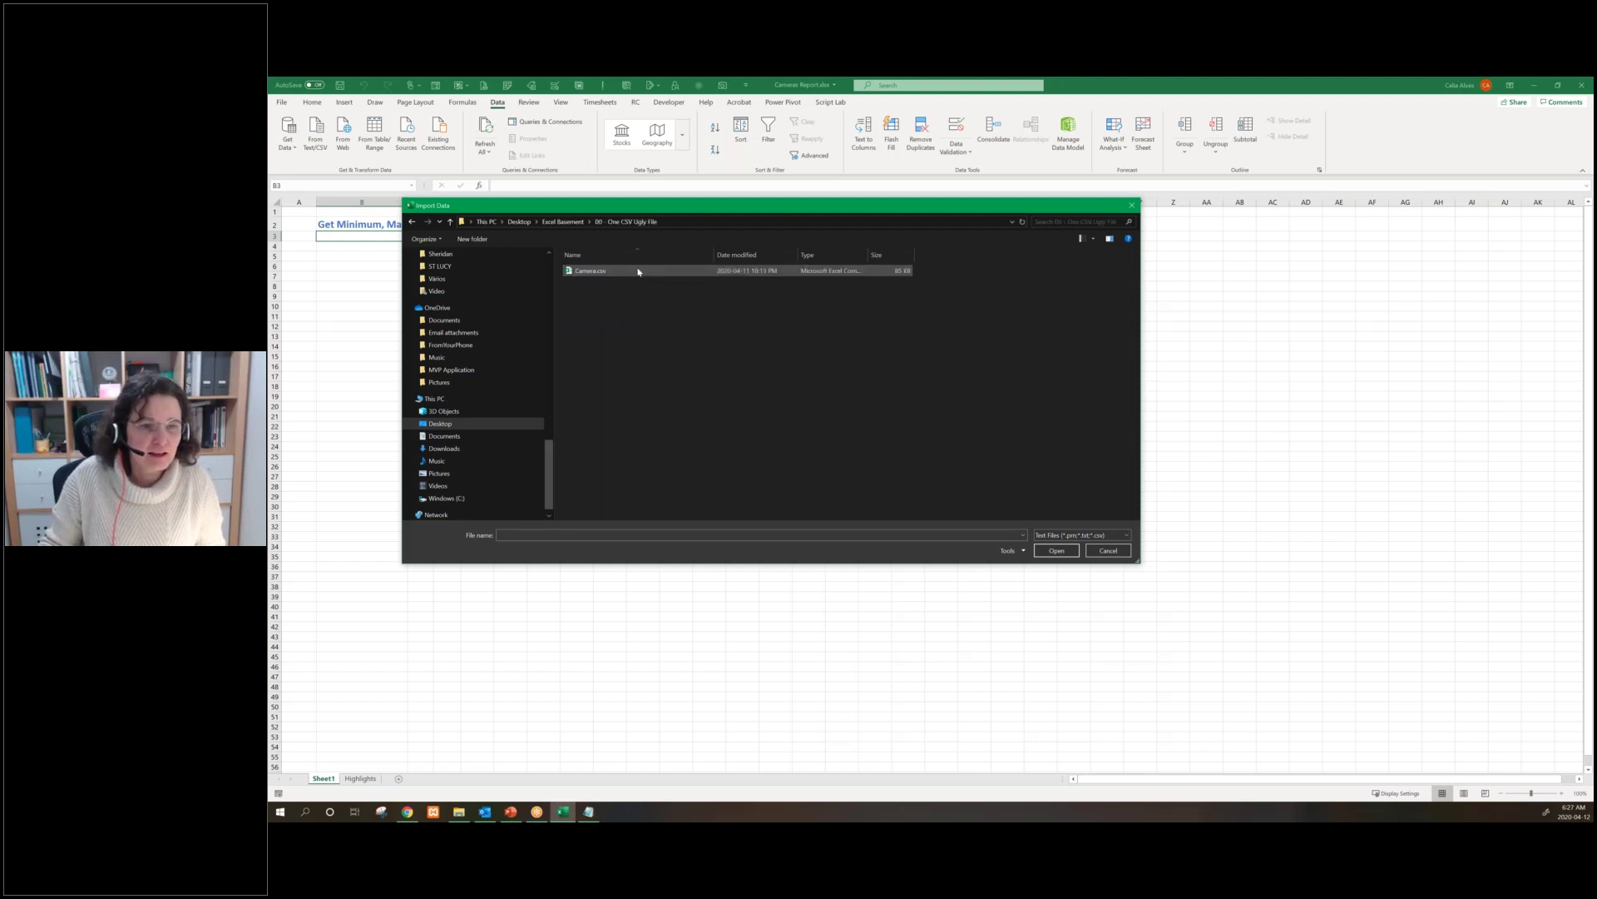
pyautogui.doubleClick(593, 271)
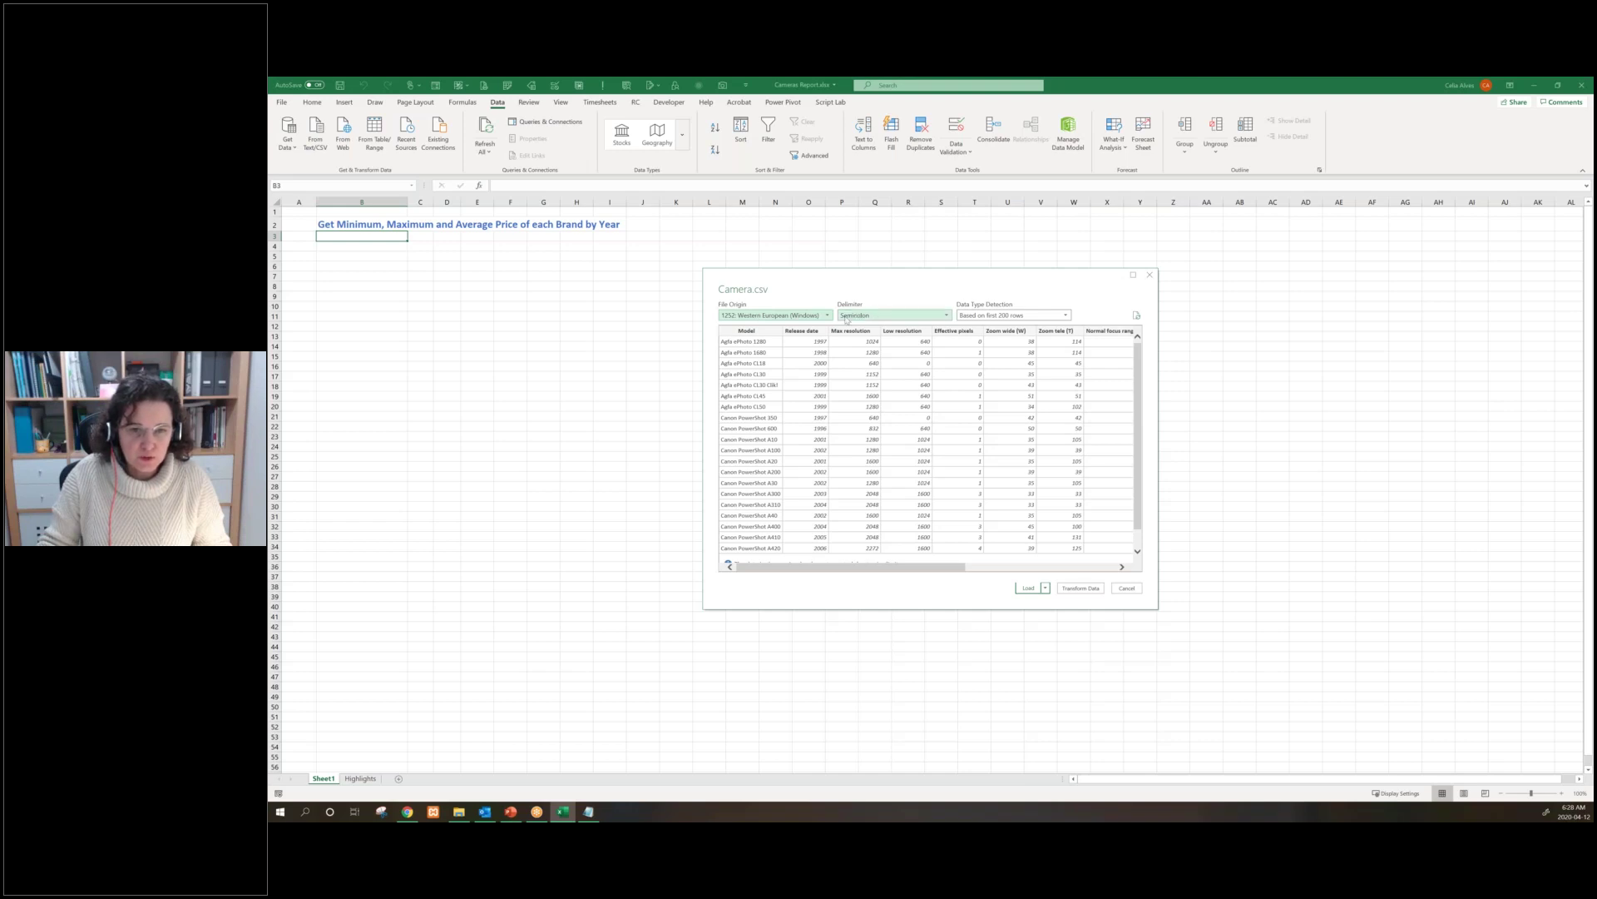
# Check the delimiter choices, keep Semicolon, and open the Camera.csv data for transformation in an enlarged Power Query Editor
pyautogui.click(846, 316)
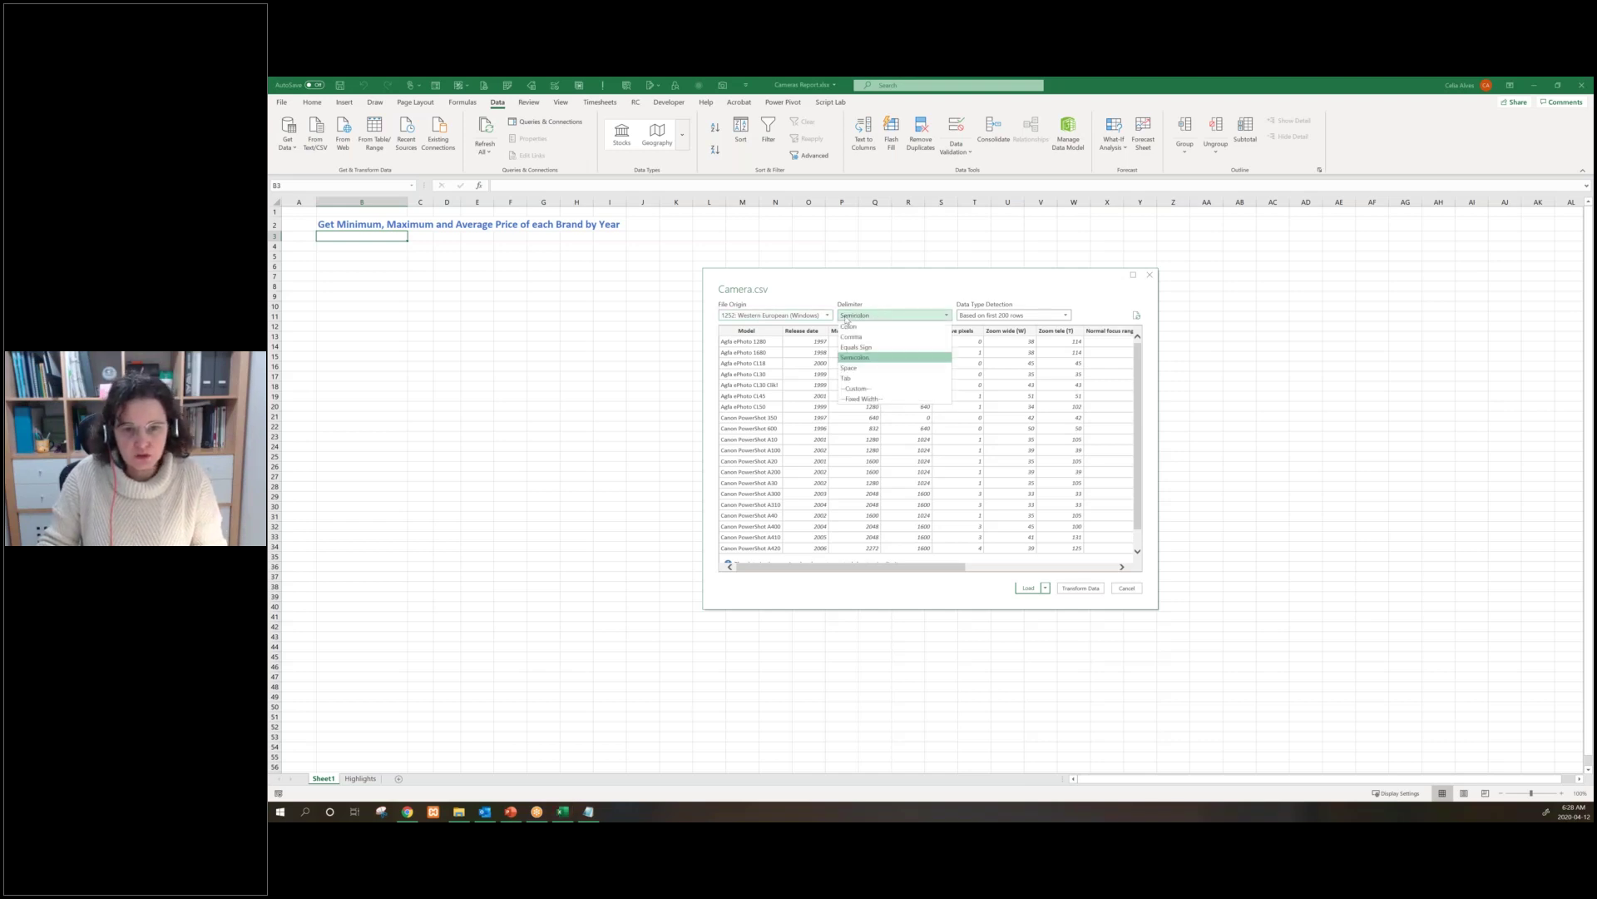
pyautogui.click(845, 317)
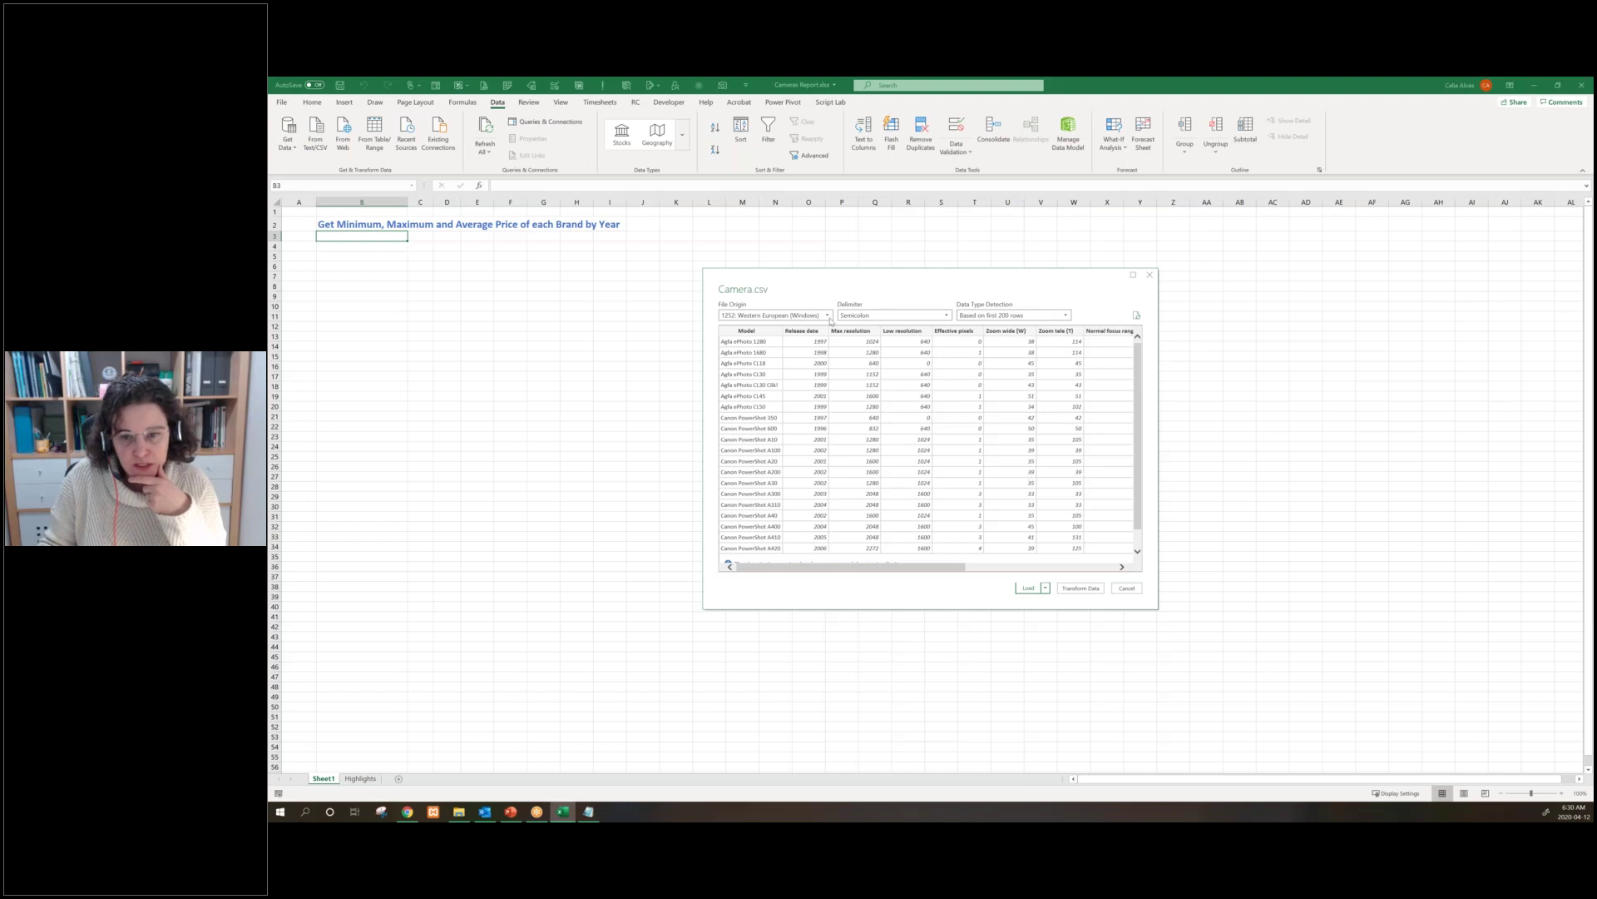
pyautogui.click(1081, 593)
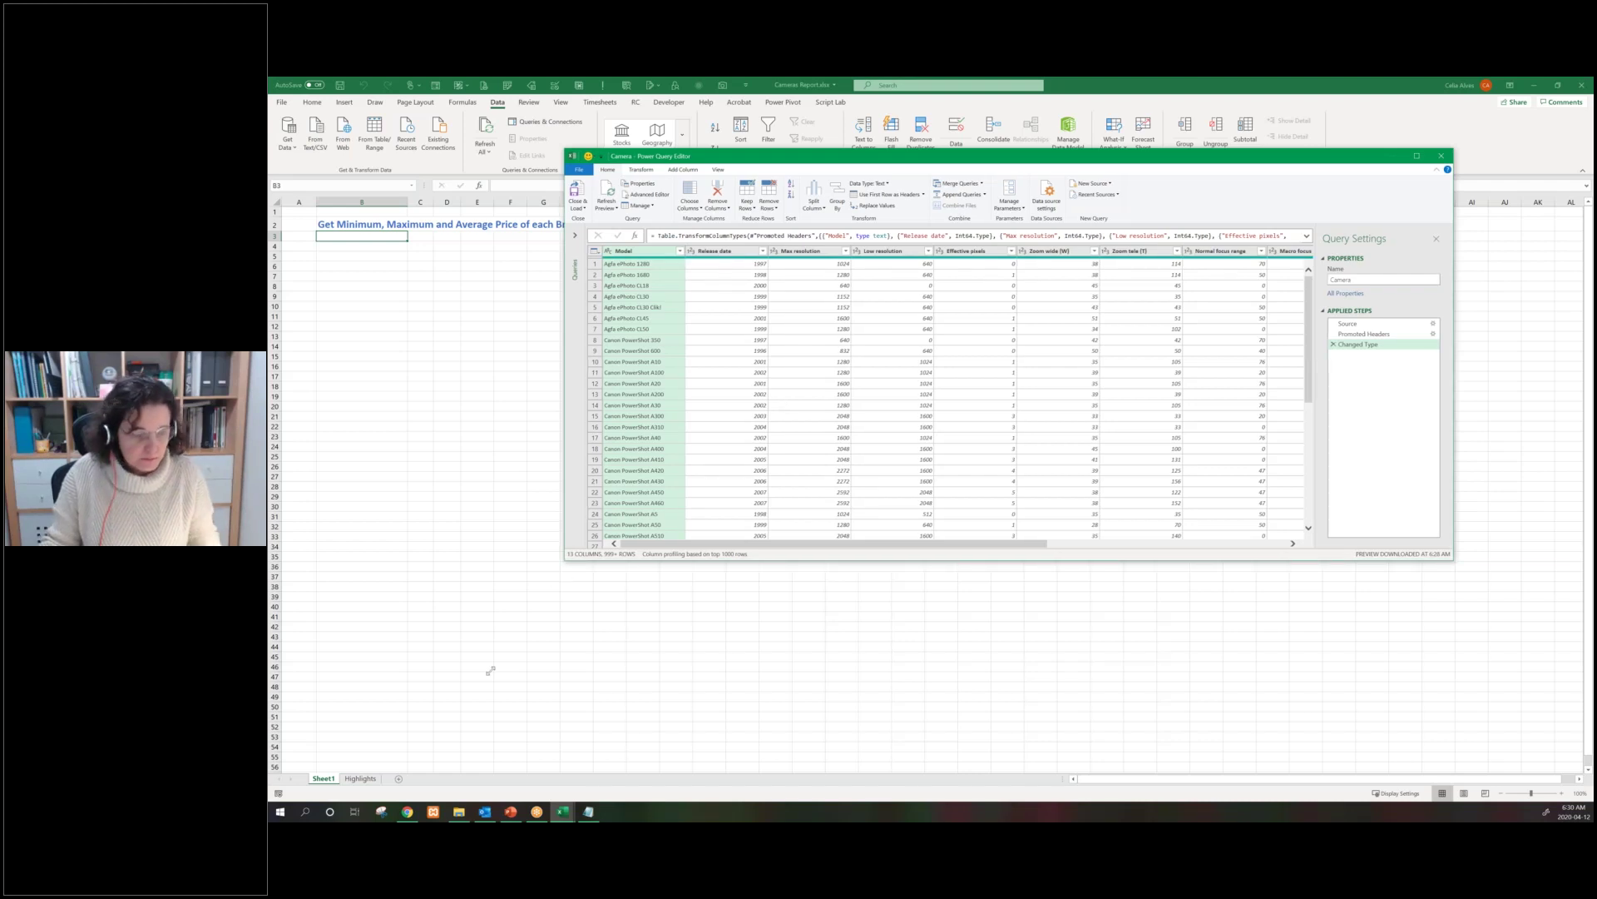
pyautogui.moveTo(565, 558); pyautogui.dragTo(560, 567)
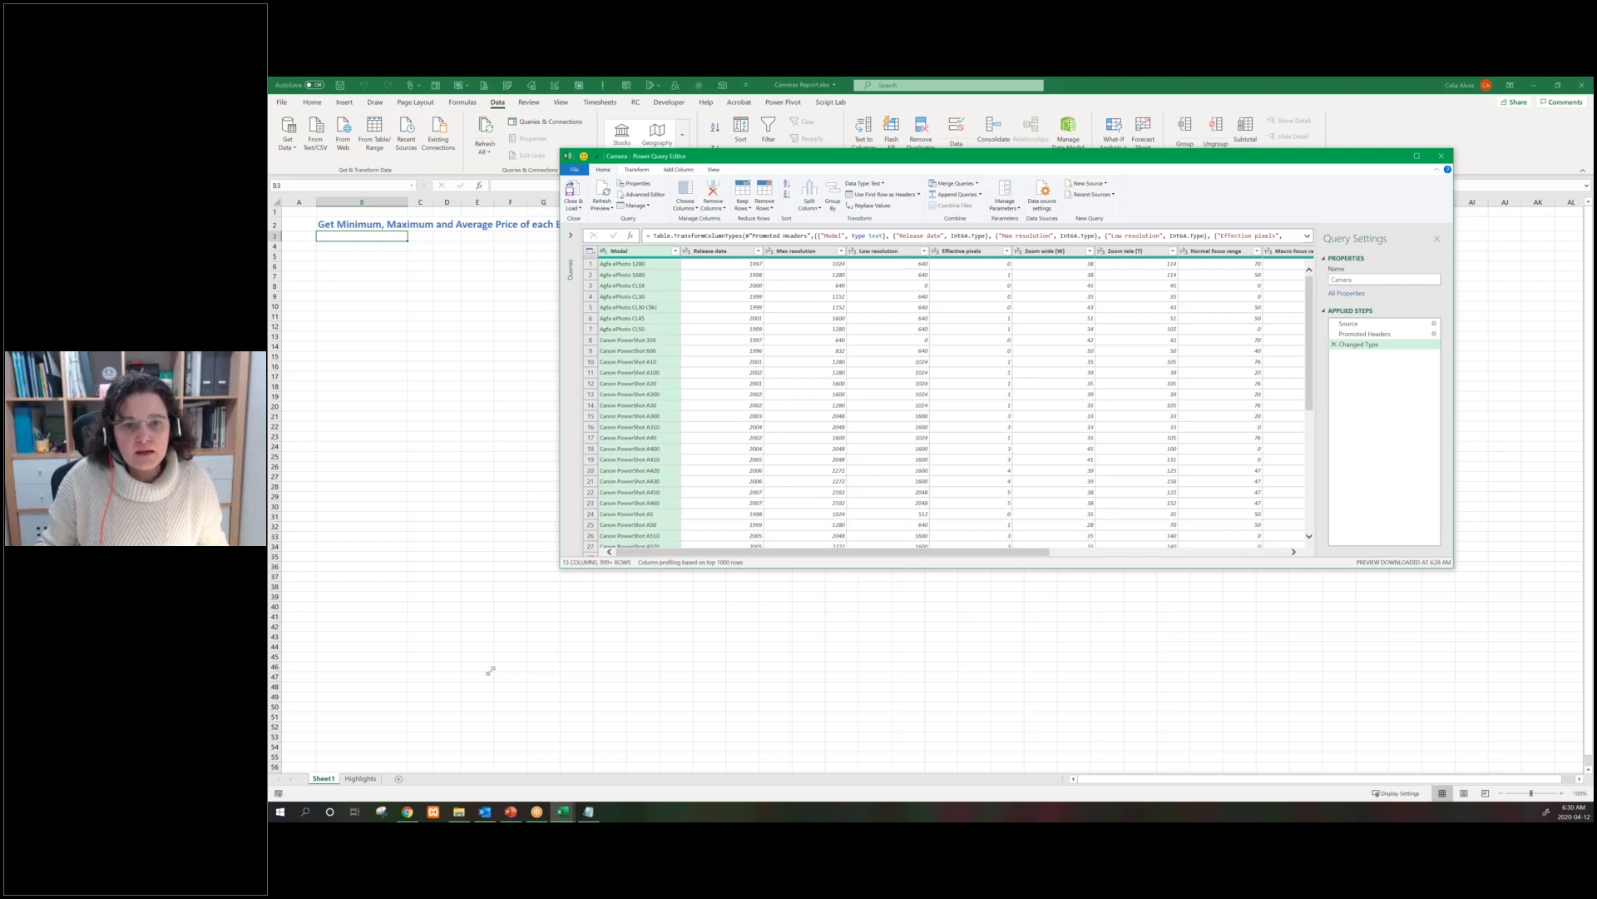
# Enlarge the query editor window and look through the Camera table's columns across to Price
pyautogui.moveTo(490, 670); pyautogui.dragTo(735, 660)
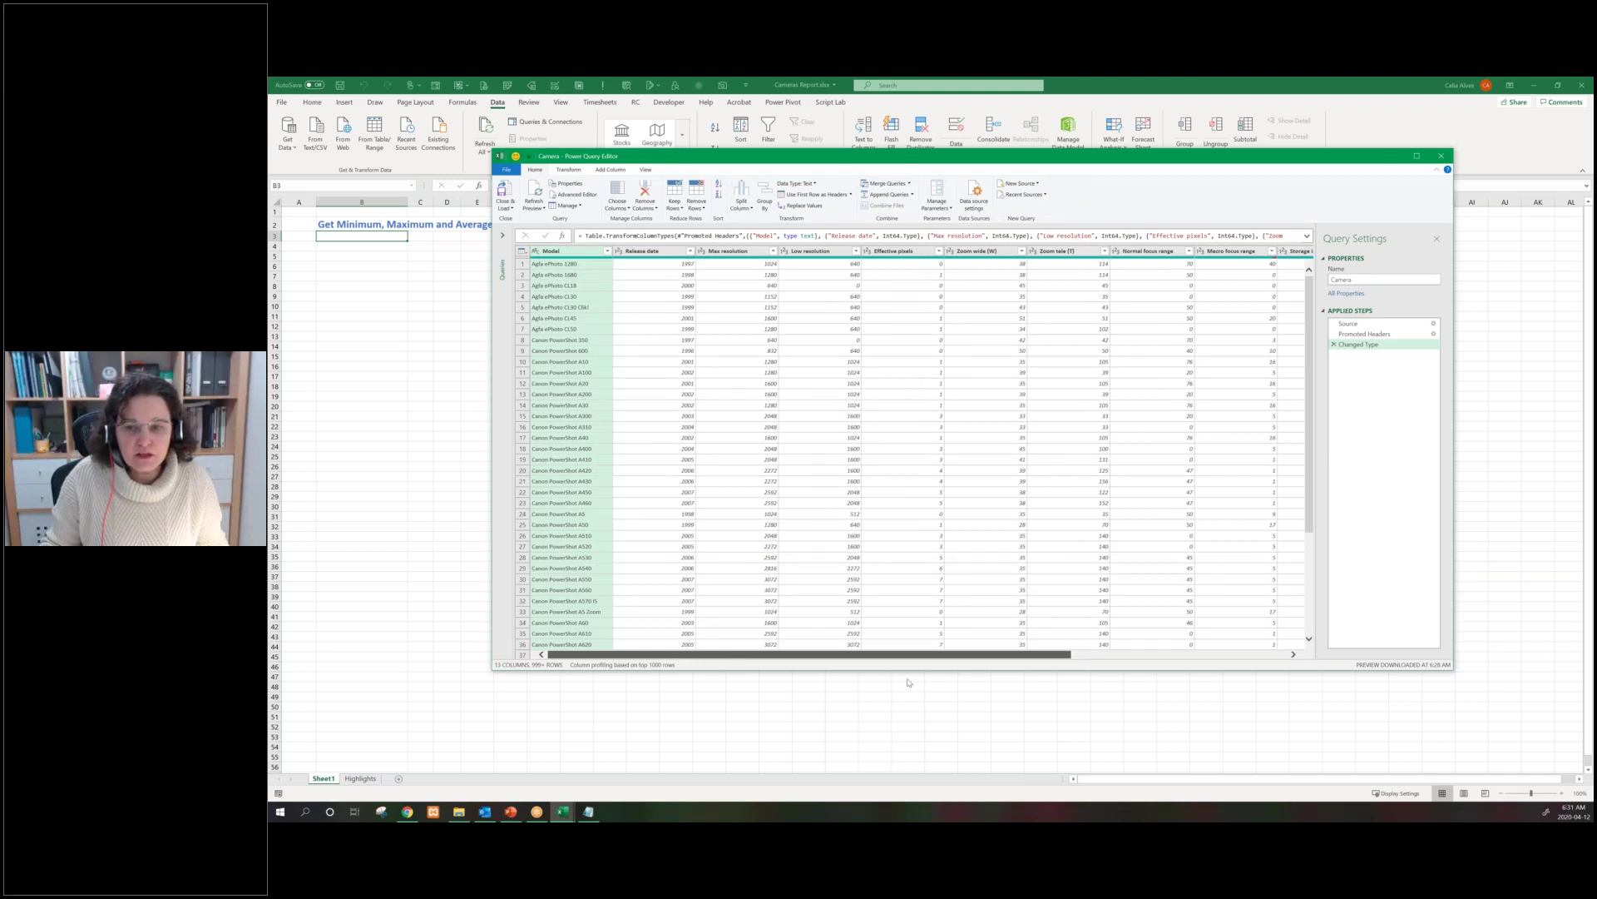
pyautogui.moveTo(909, 682); pyautogui.dragTo(1130, 674)
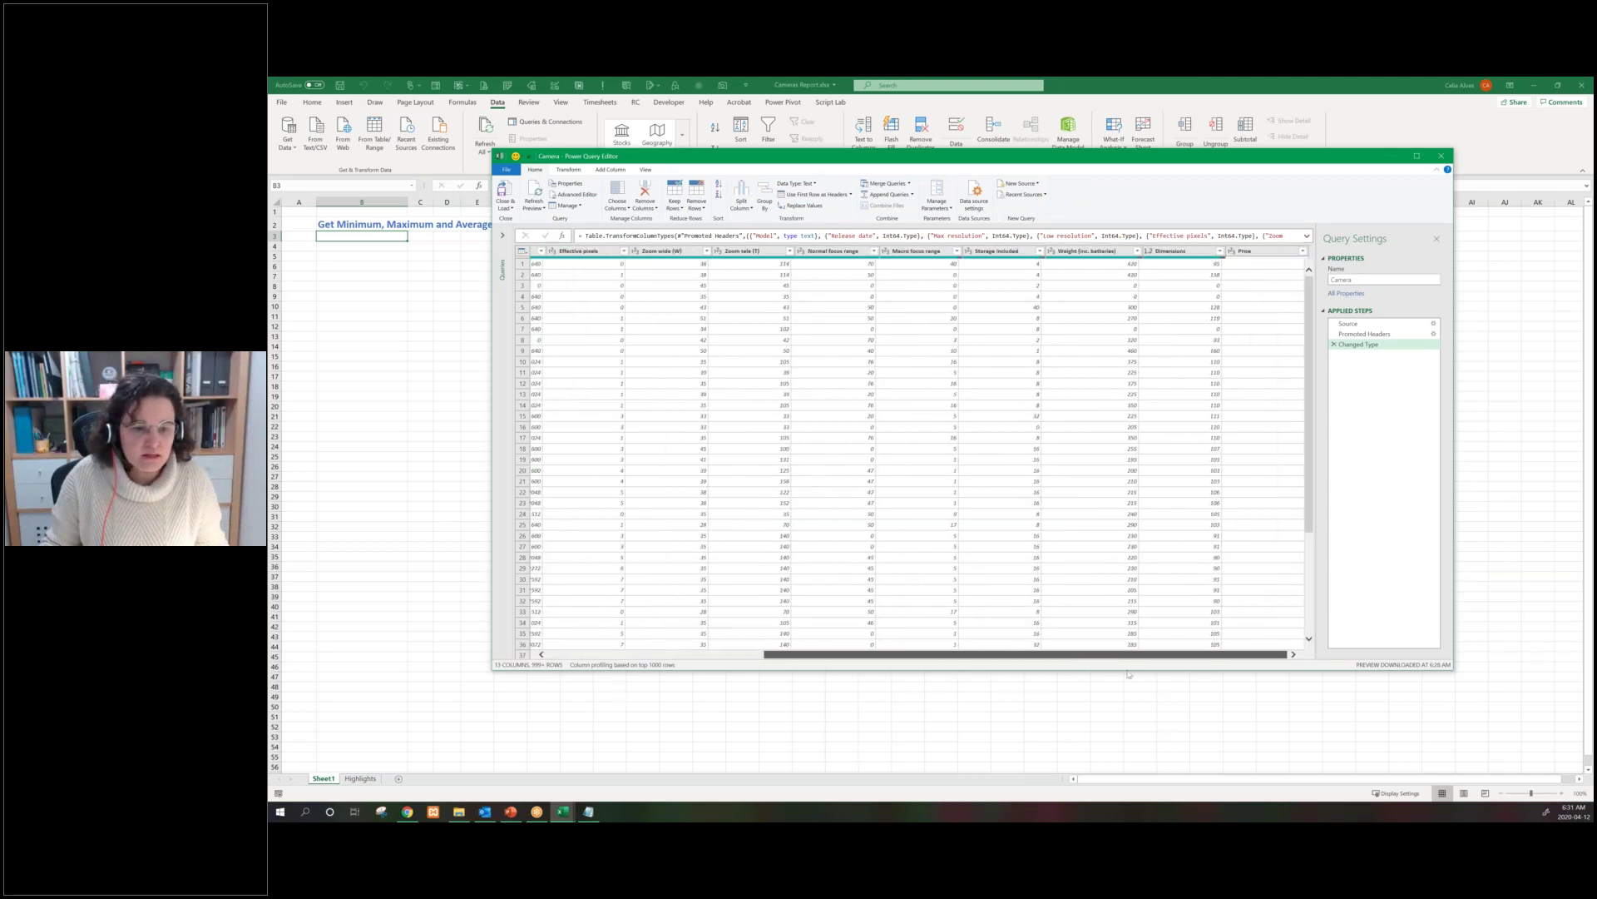
pyautogui.click(555, 656)
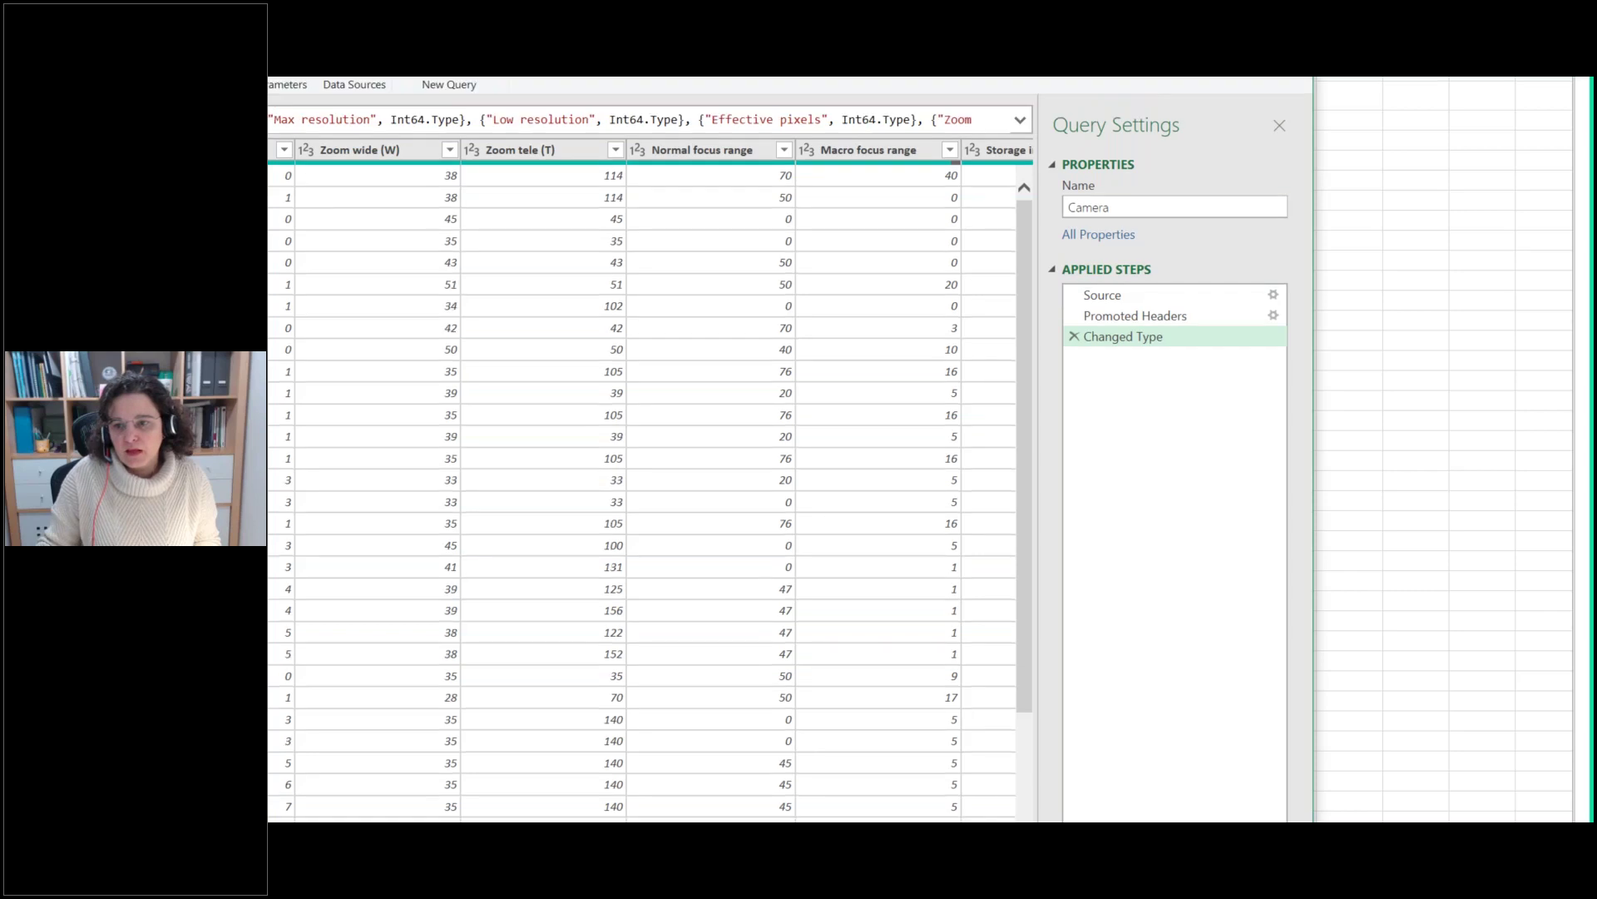
pyautogui.click(1238, 352)
pyautogui.moveTo(1262, 308)
pyautogui.mouseDown()
pyautogui.moveTo(1518, 494)
pyautogui.moveTo(1202, 357)
pyautogui.mouseUp()
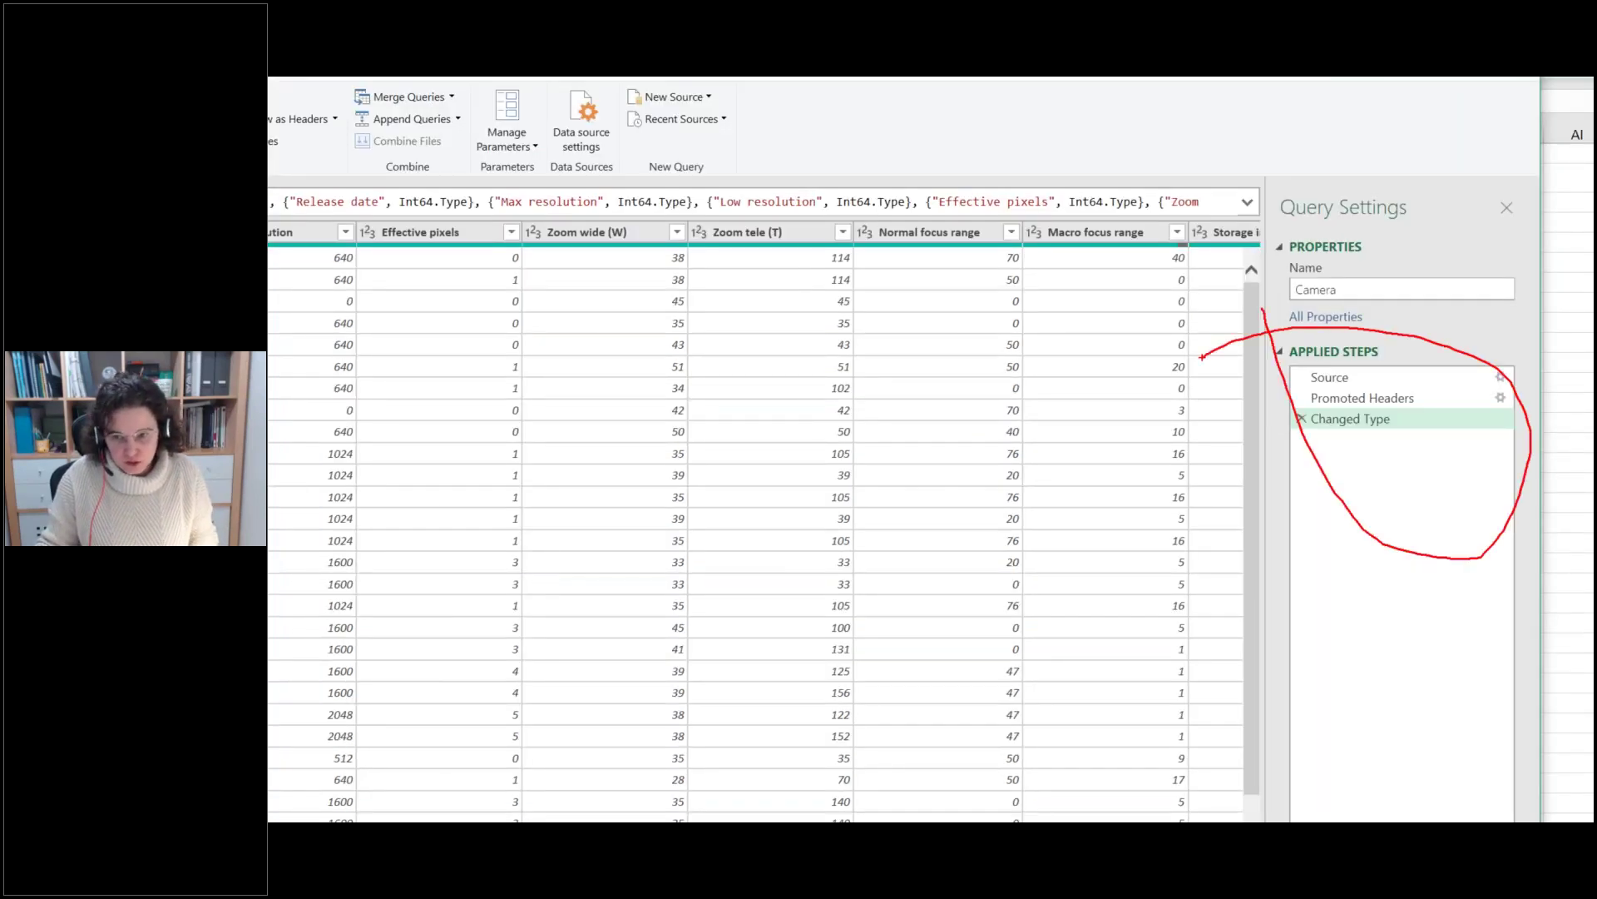
pyautogui.press('e')
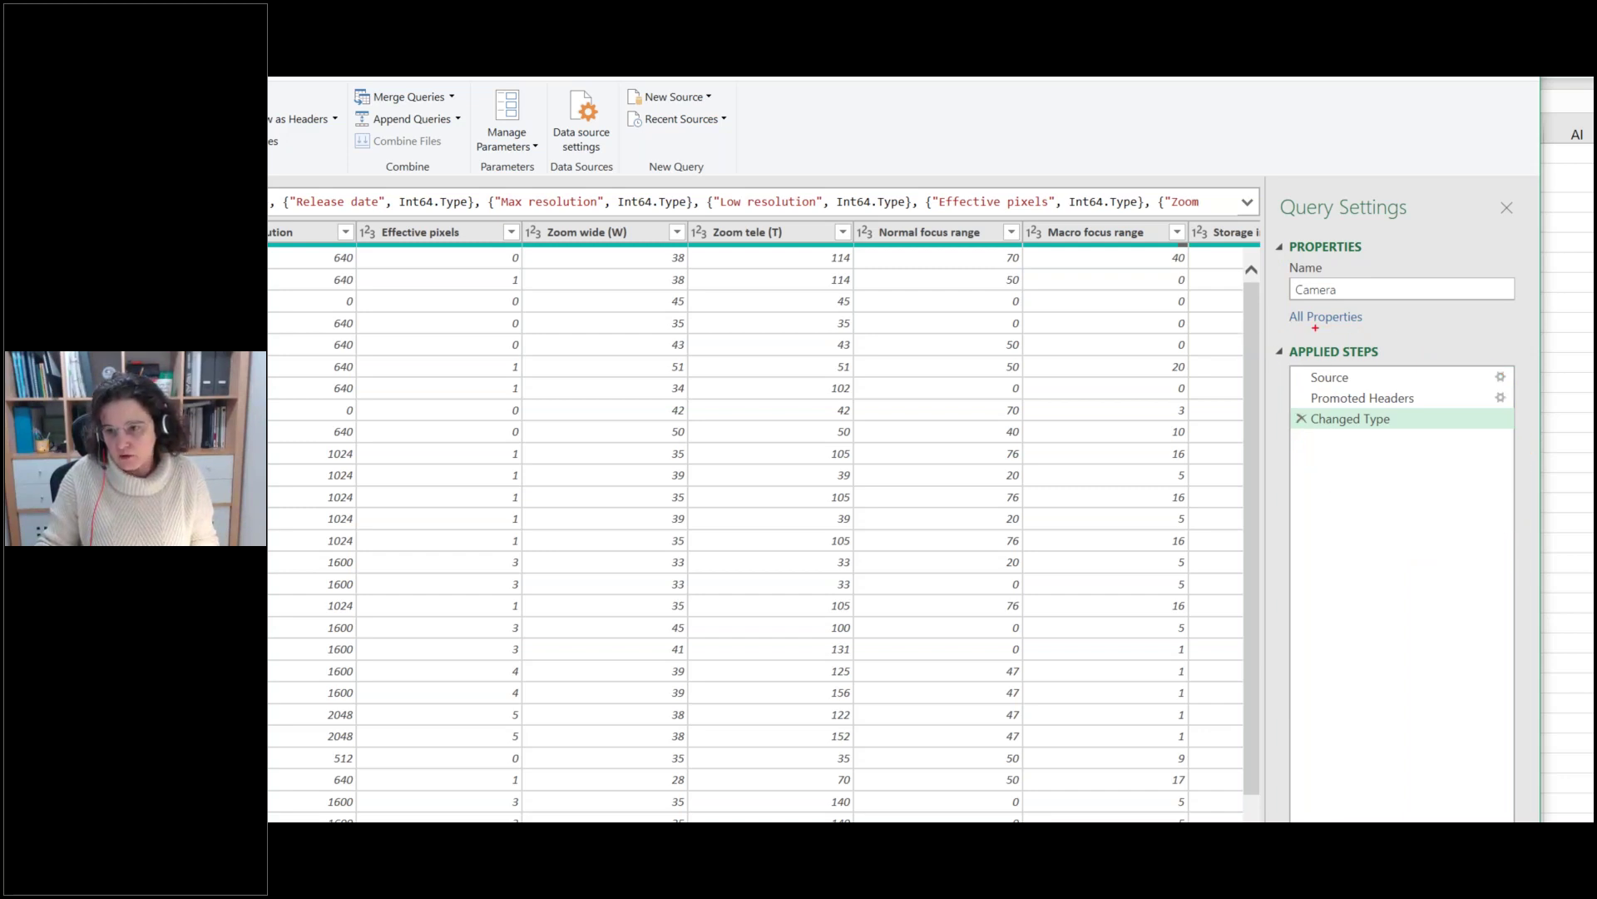
pyautogui.moveTo(1273, 354); pyautogui.dragTo(1535, 454)
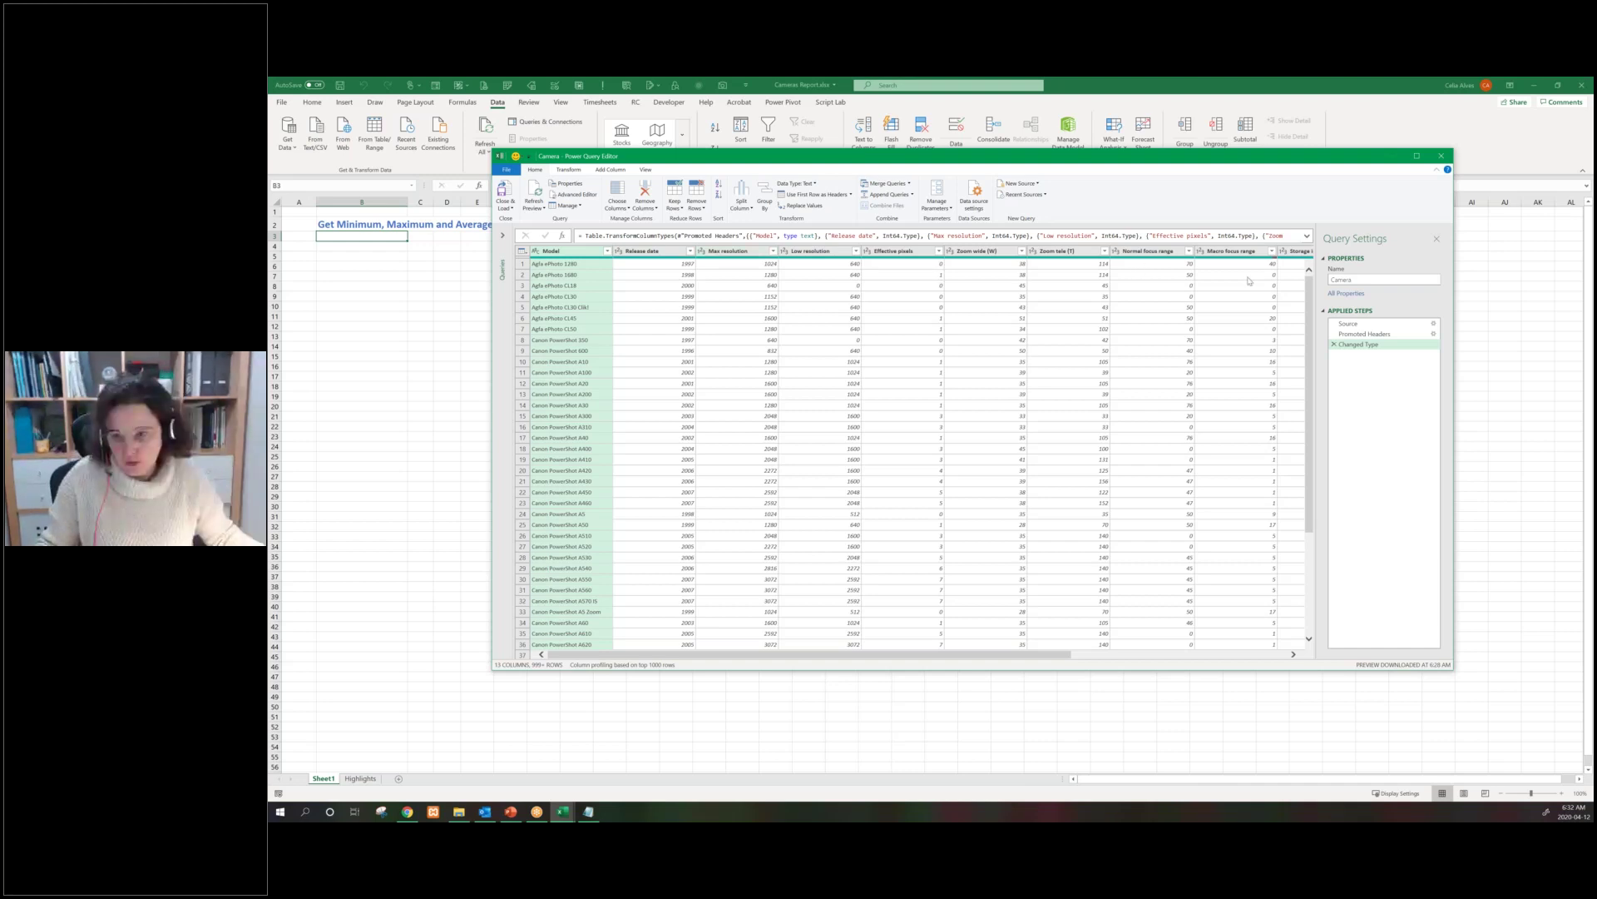
# Delete the Changed Type step from the Camera query and compare the Source and Promoted Headers steps
pyautogui.click(1343, 345)
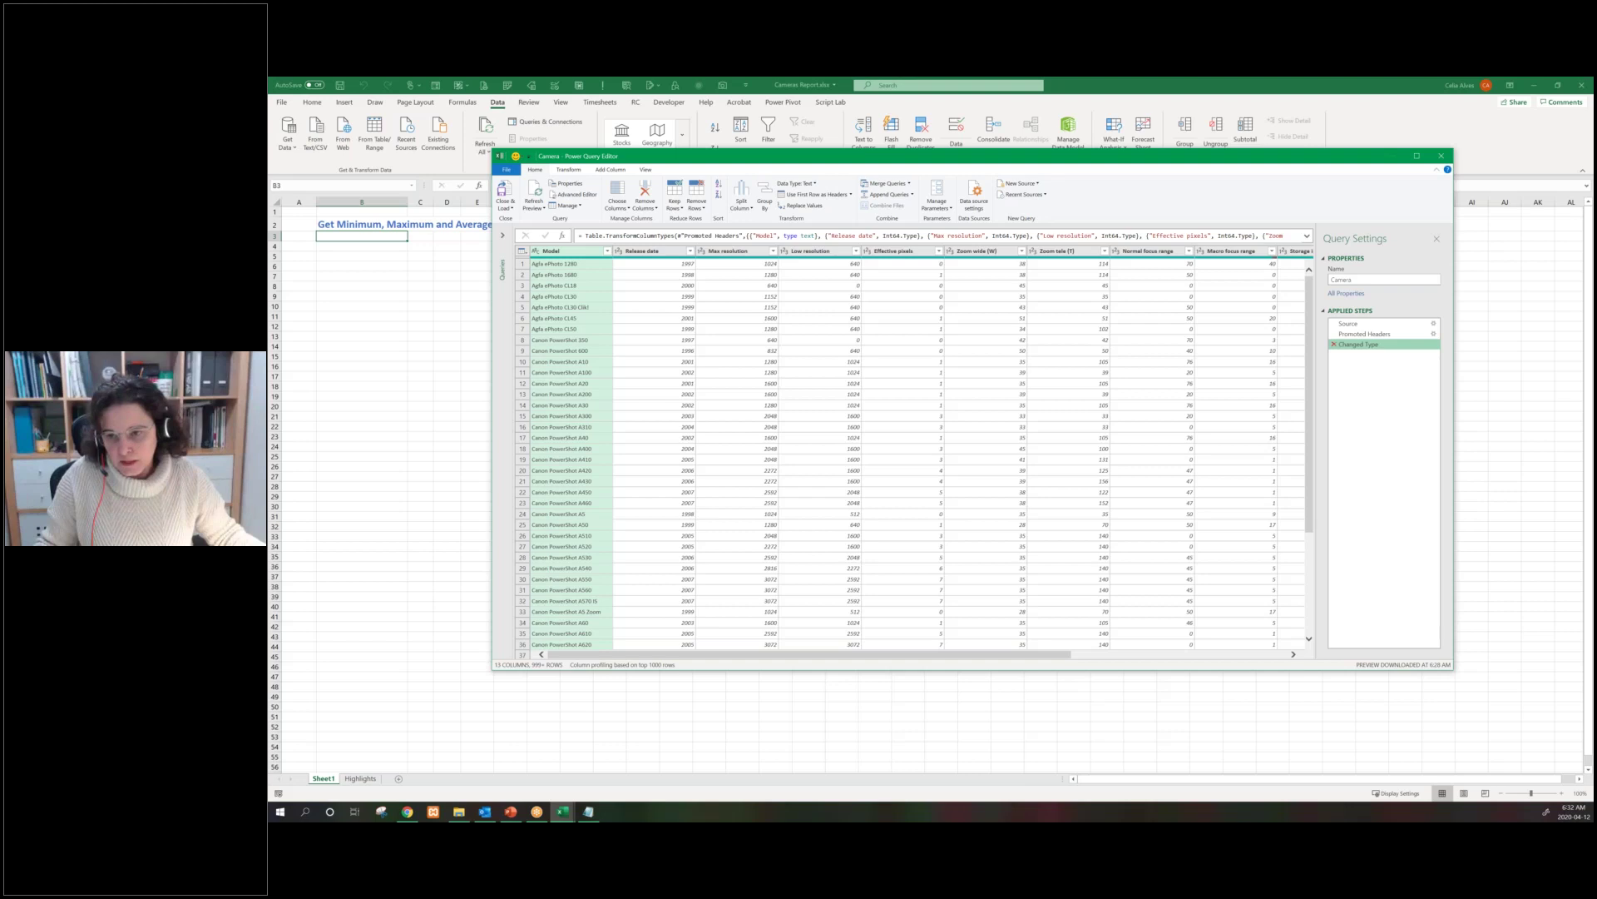
pyautogui.click(1333, 344)
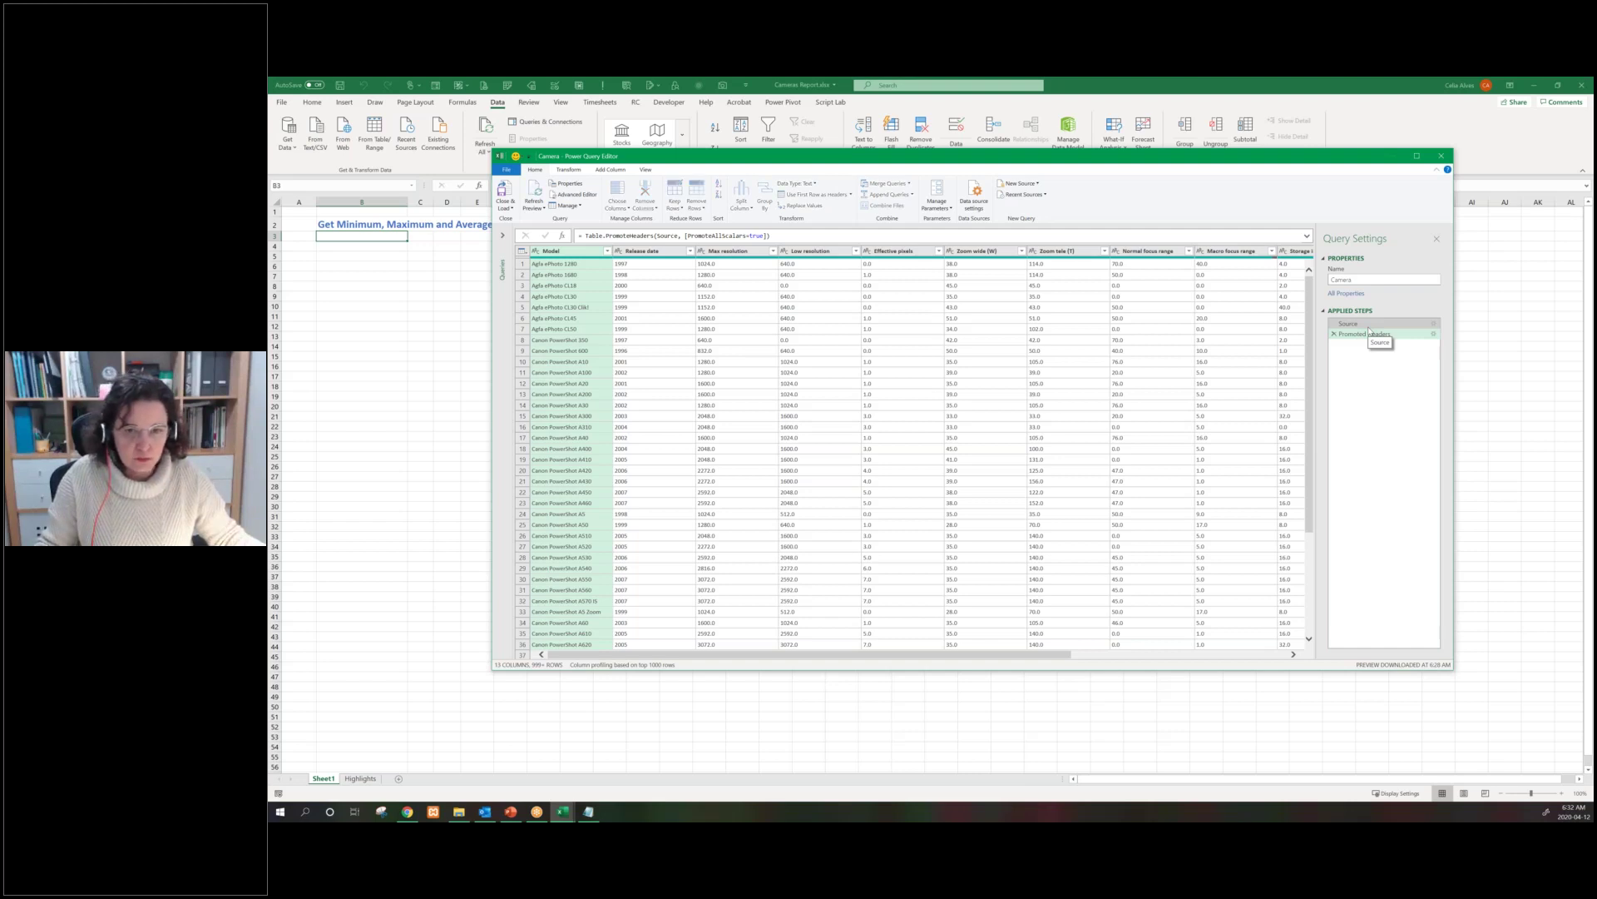
pyautogui.click(1369, 326)
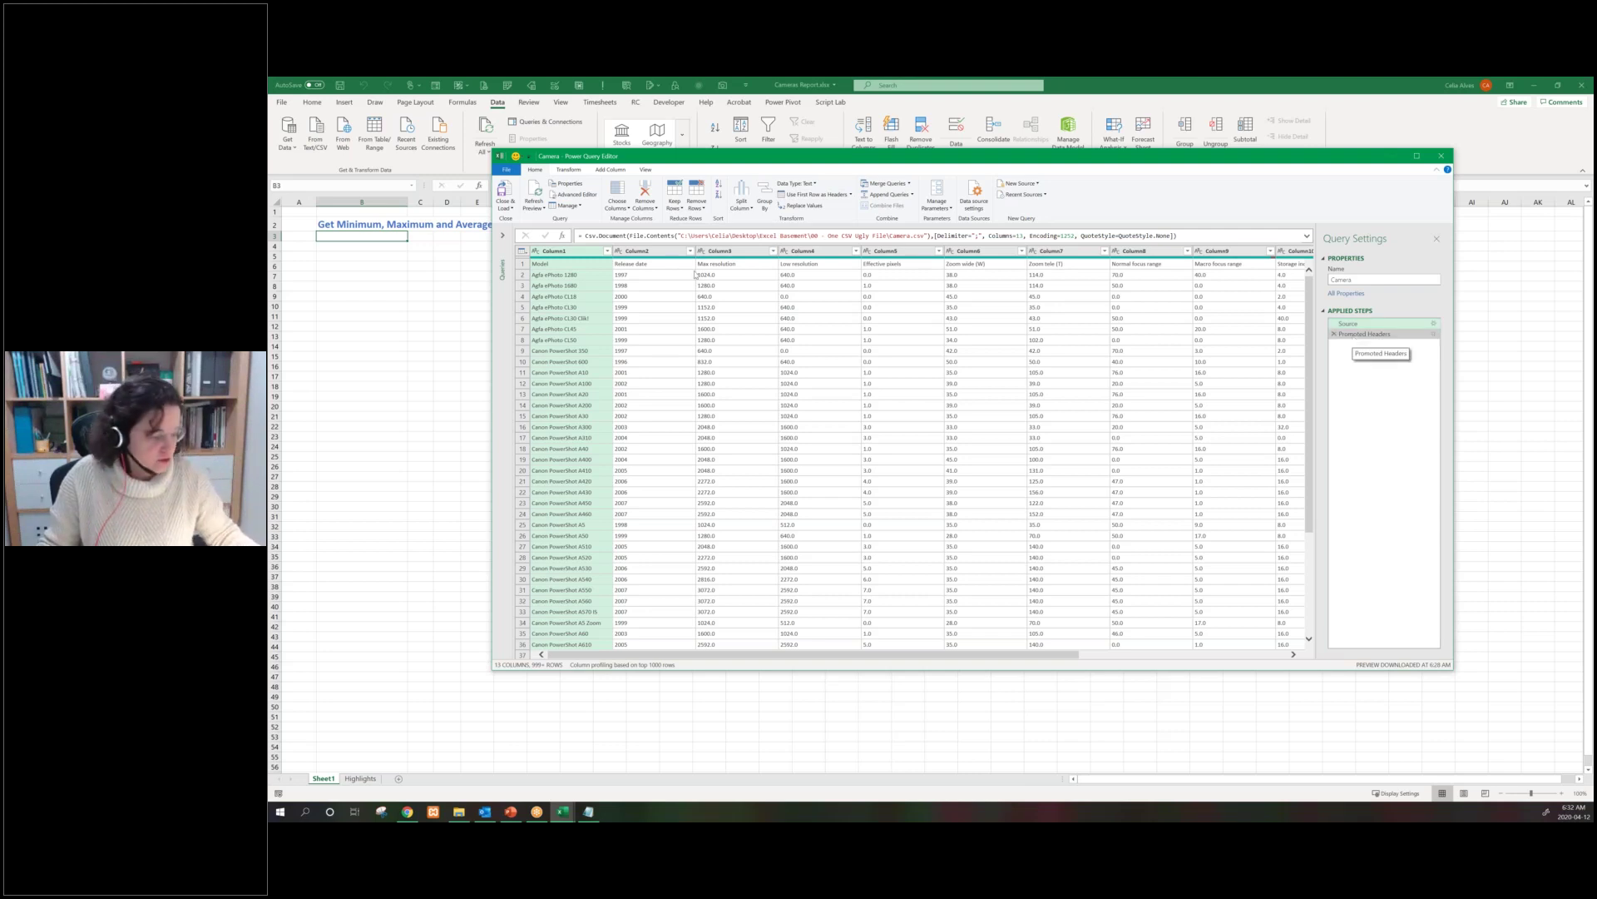
pyautogui.click(1368, 333)
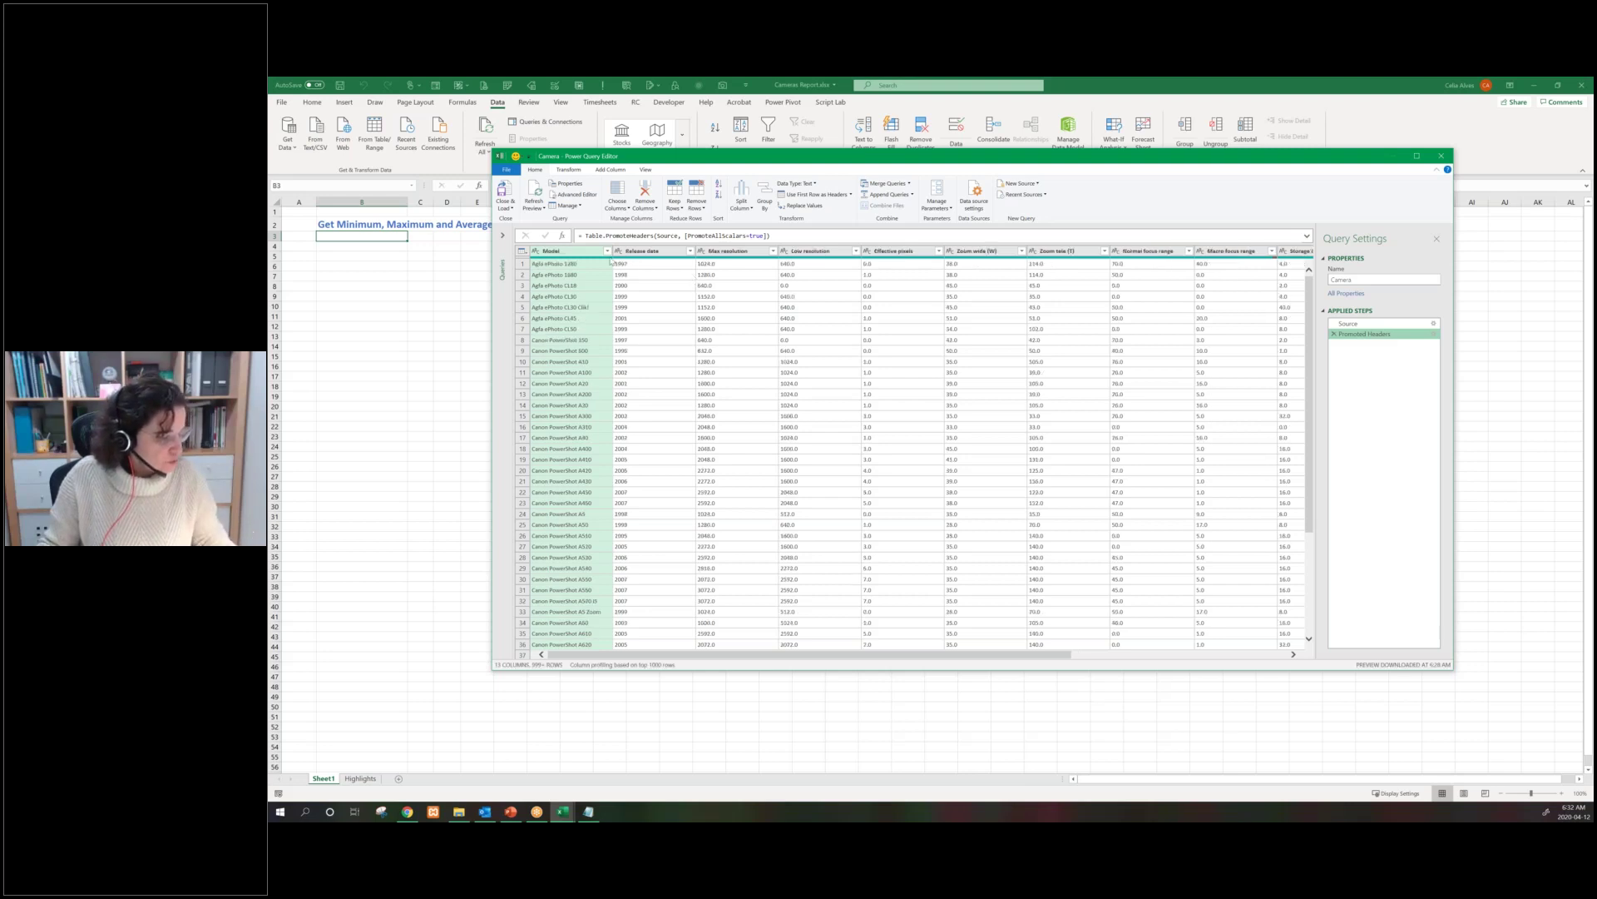
# Split the Model column by a space delimiter at the left-most delimiter only
pyautogui.moveTo(611, 261)
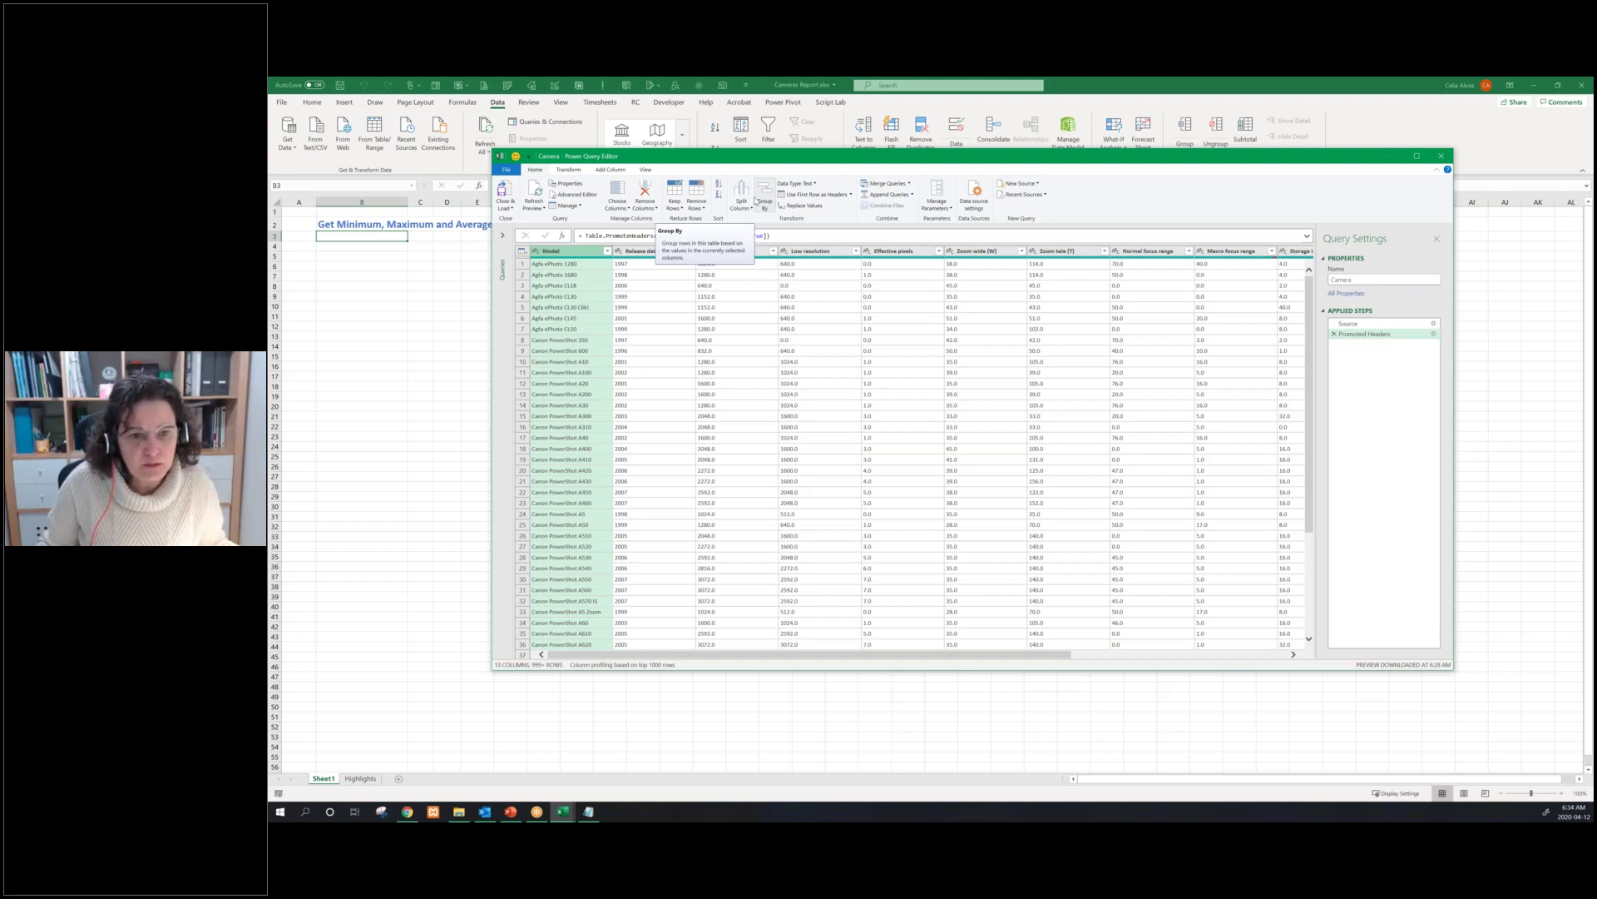
pyautogui.click(740, 203)
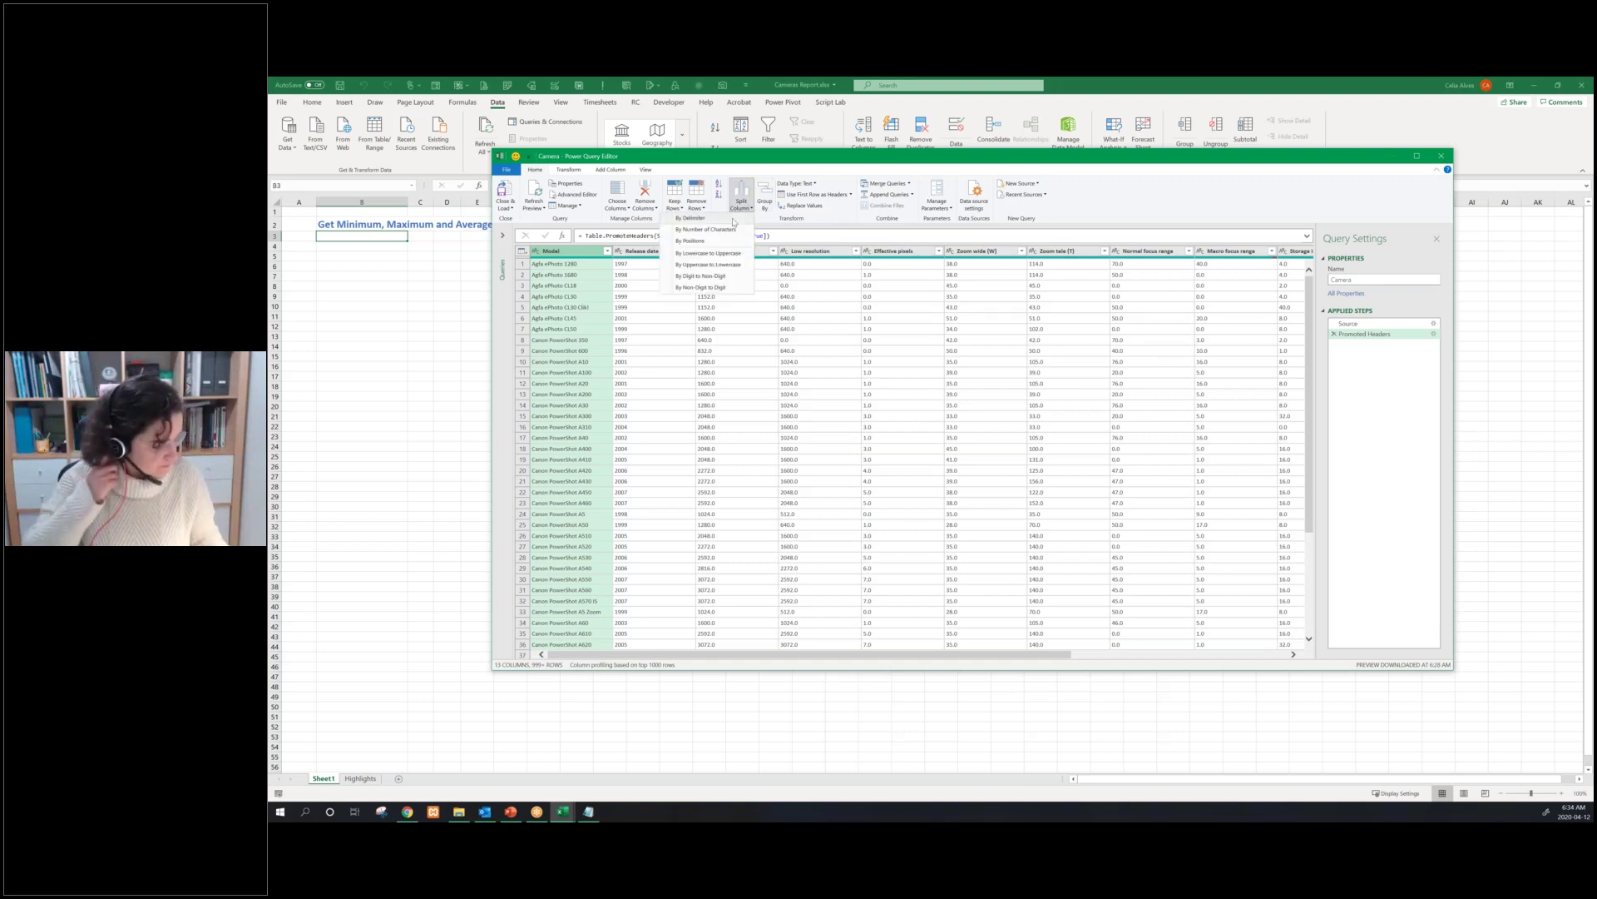
pyautogui.press('Escape')
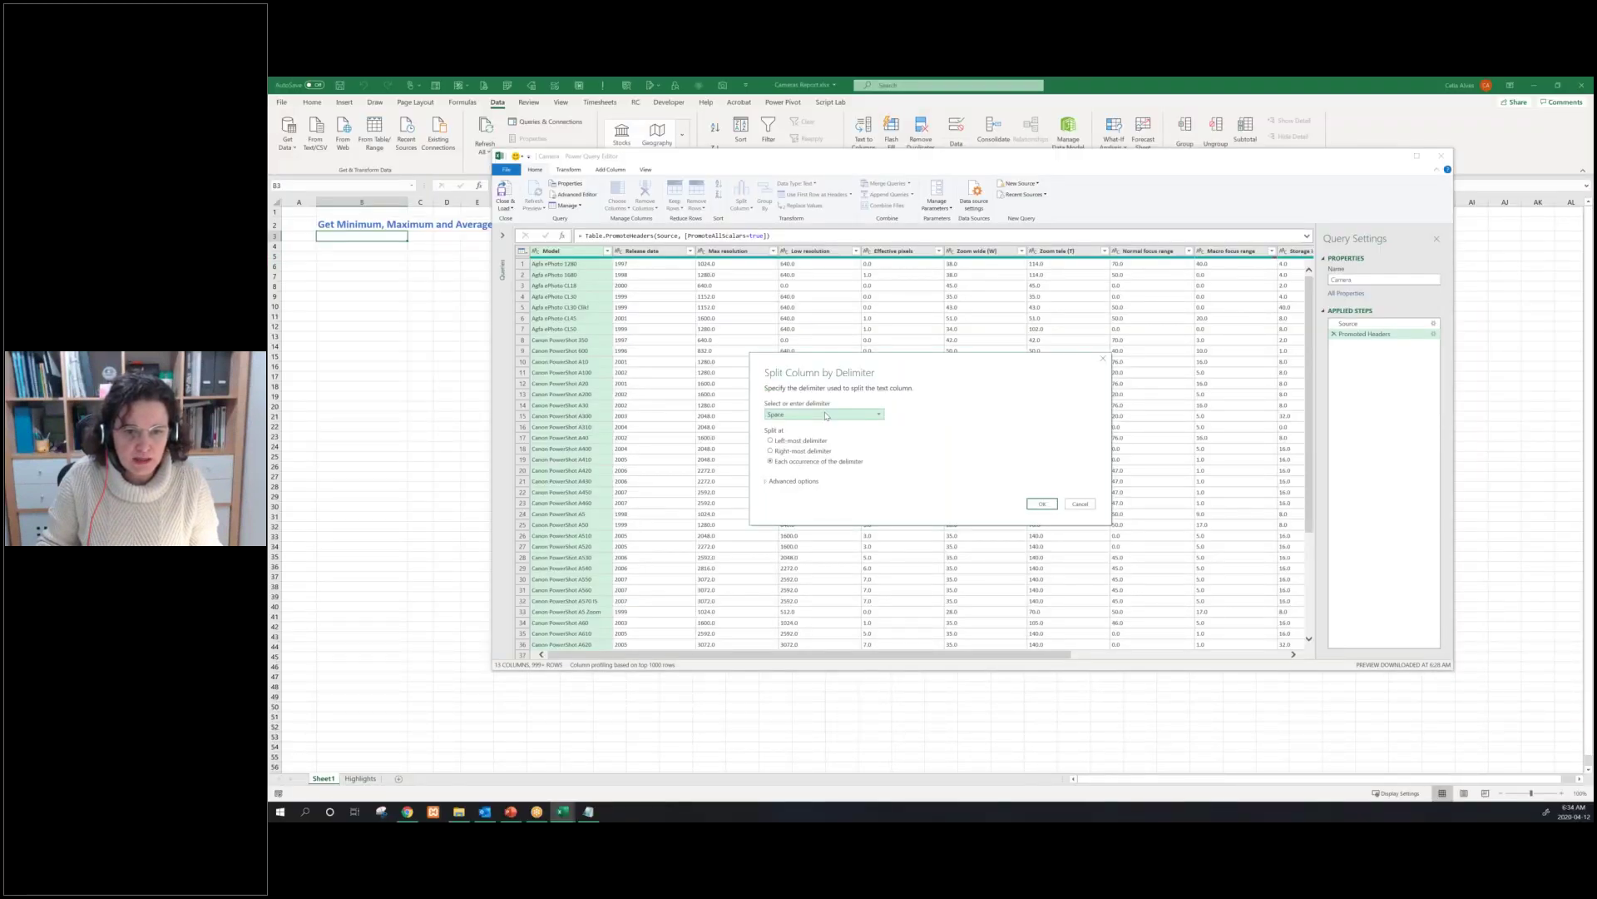
pyautogui.click(821, 440)
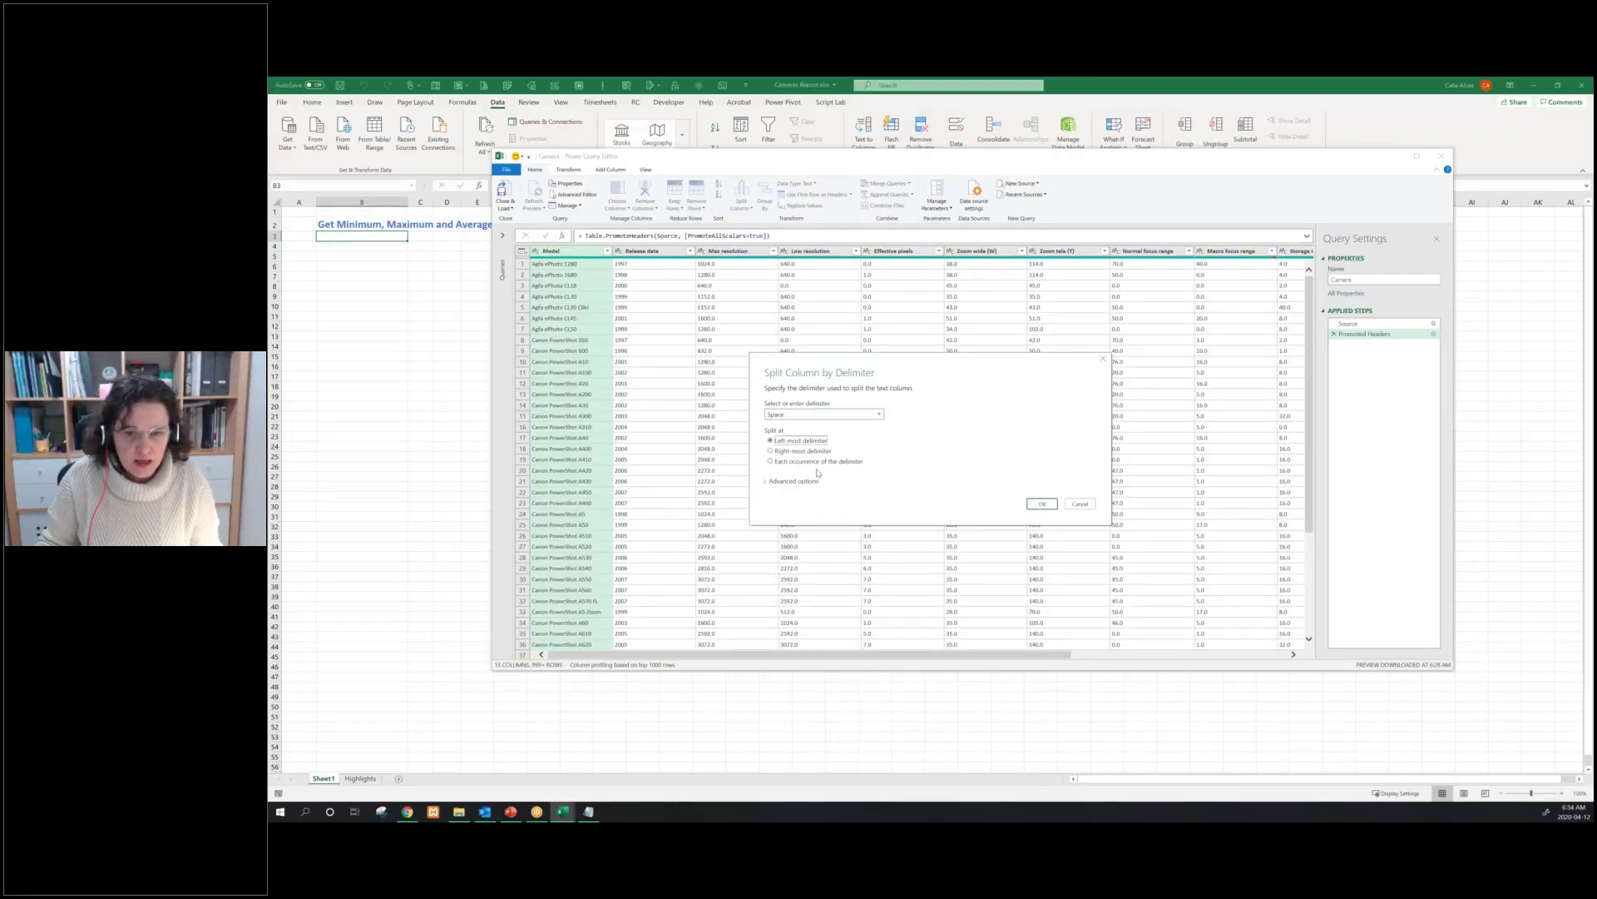
pyautogui.click(1040, 504)
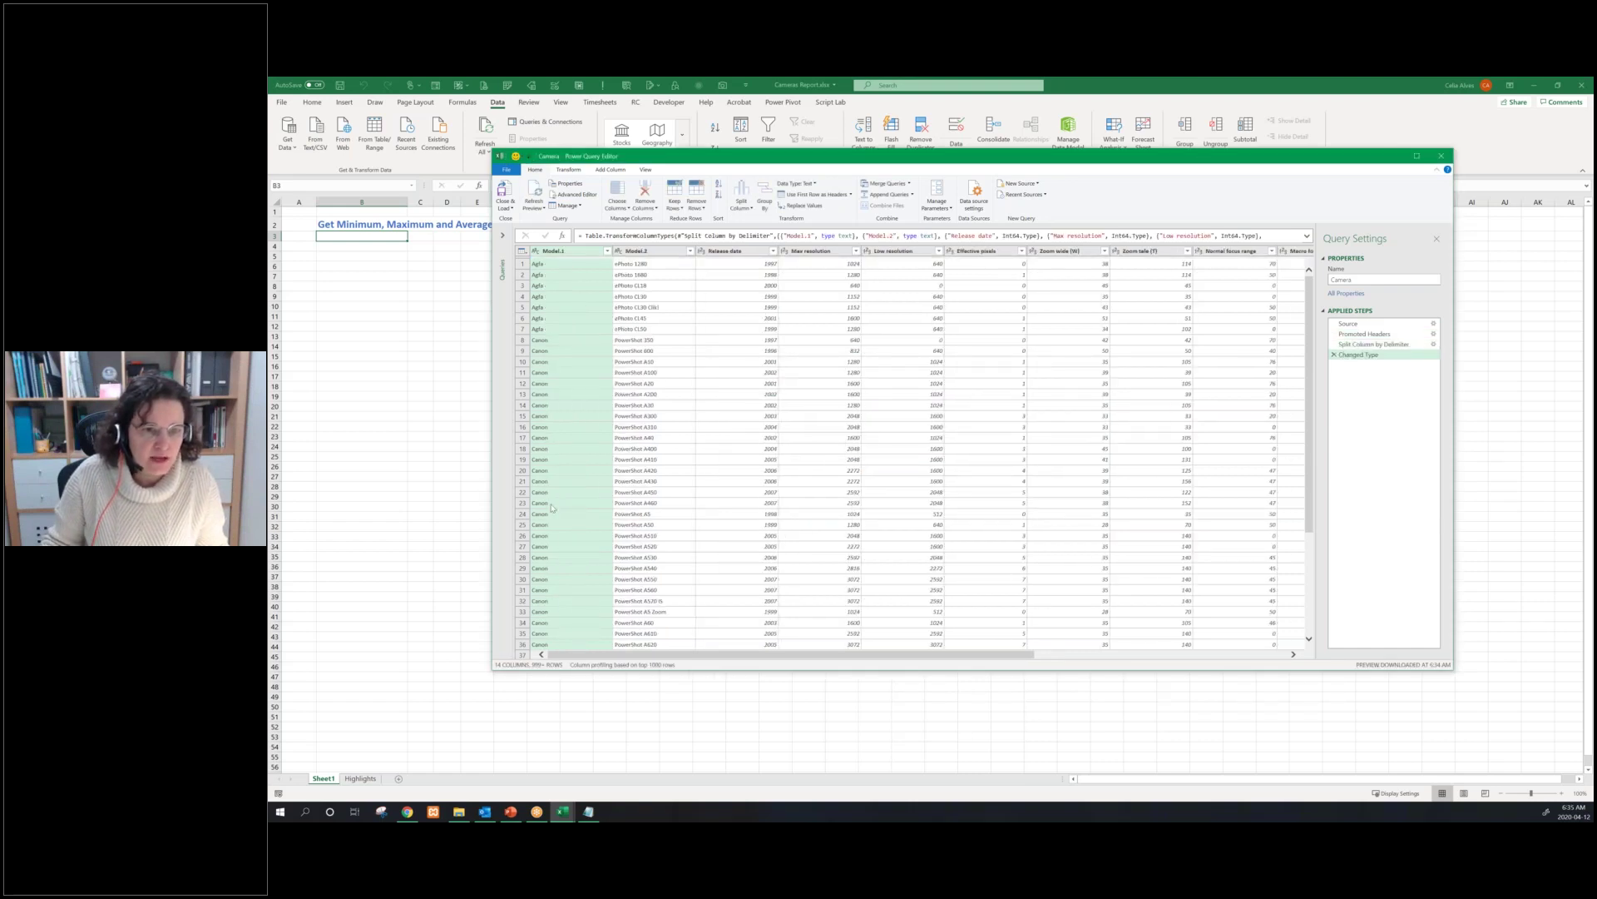
# Rename the Model.1 column to Brand and the Model.2 column to Model
pyautogui.doubleClick(553, 250)
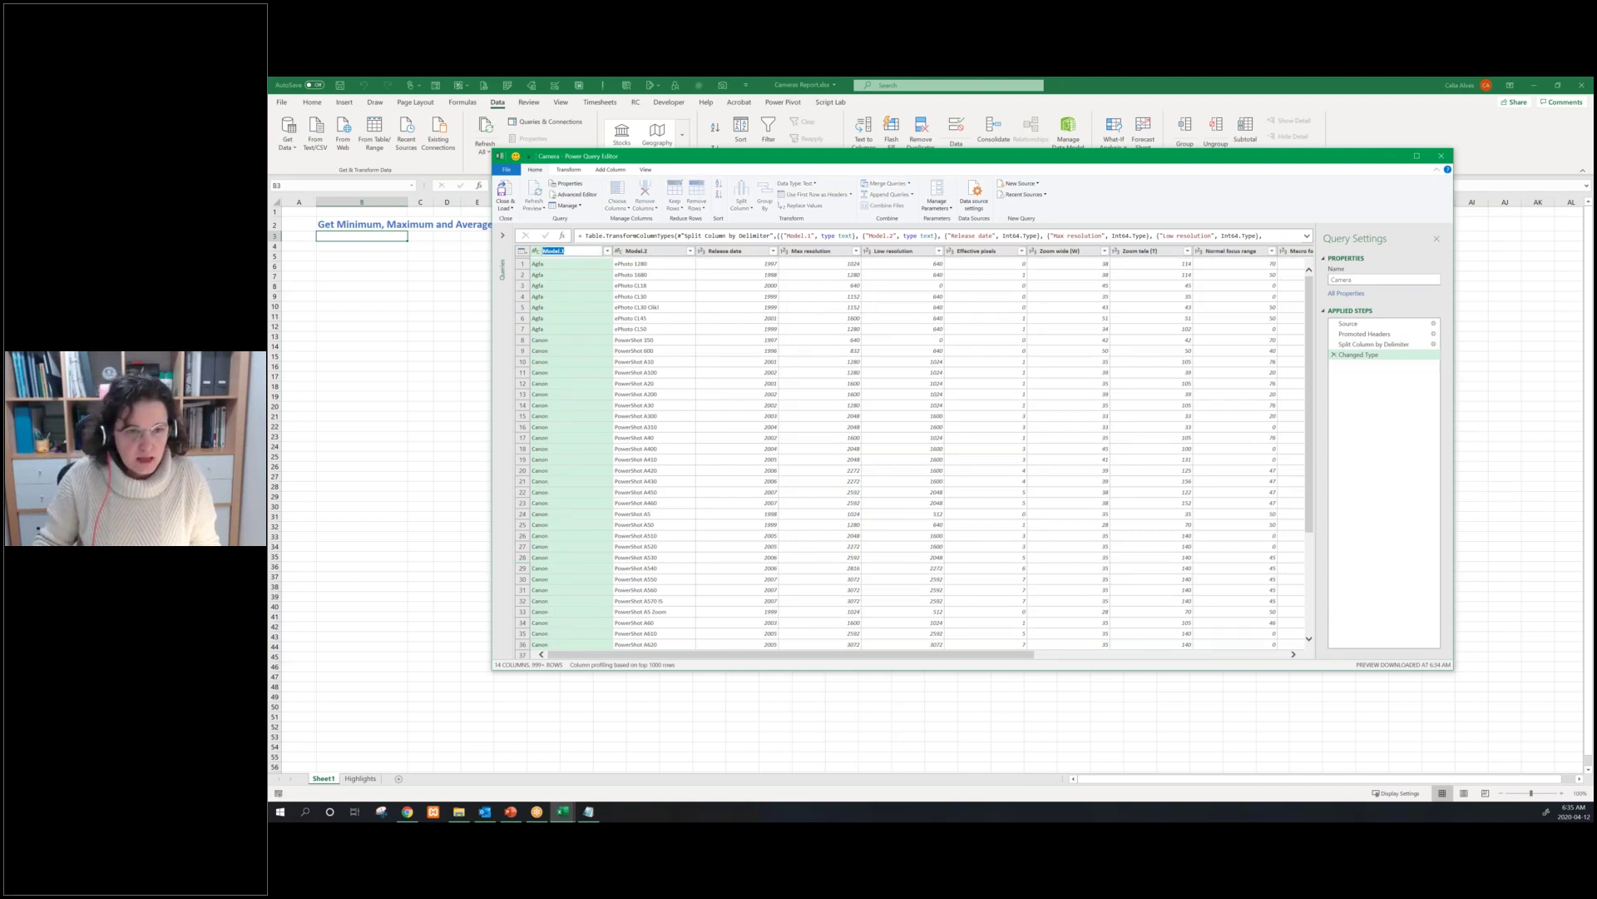
pyautogui.write('Brand')
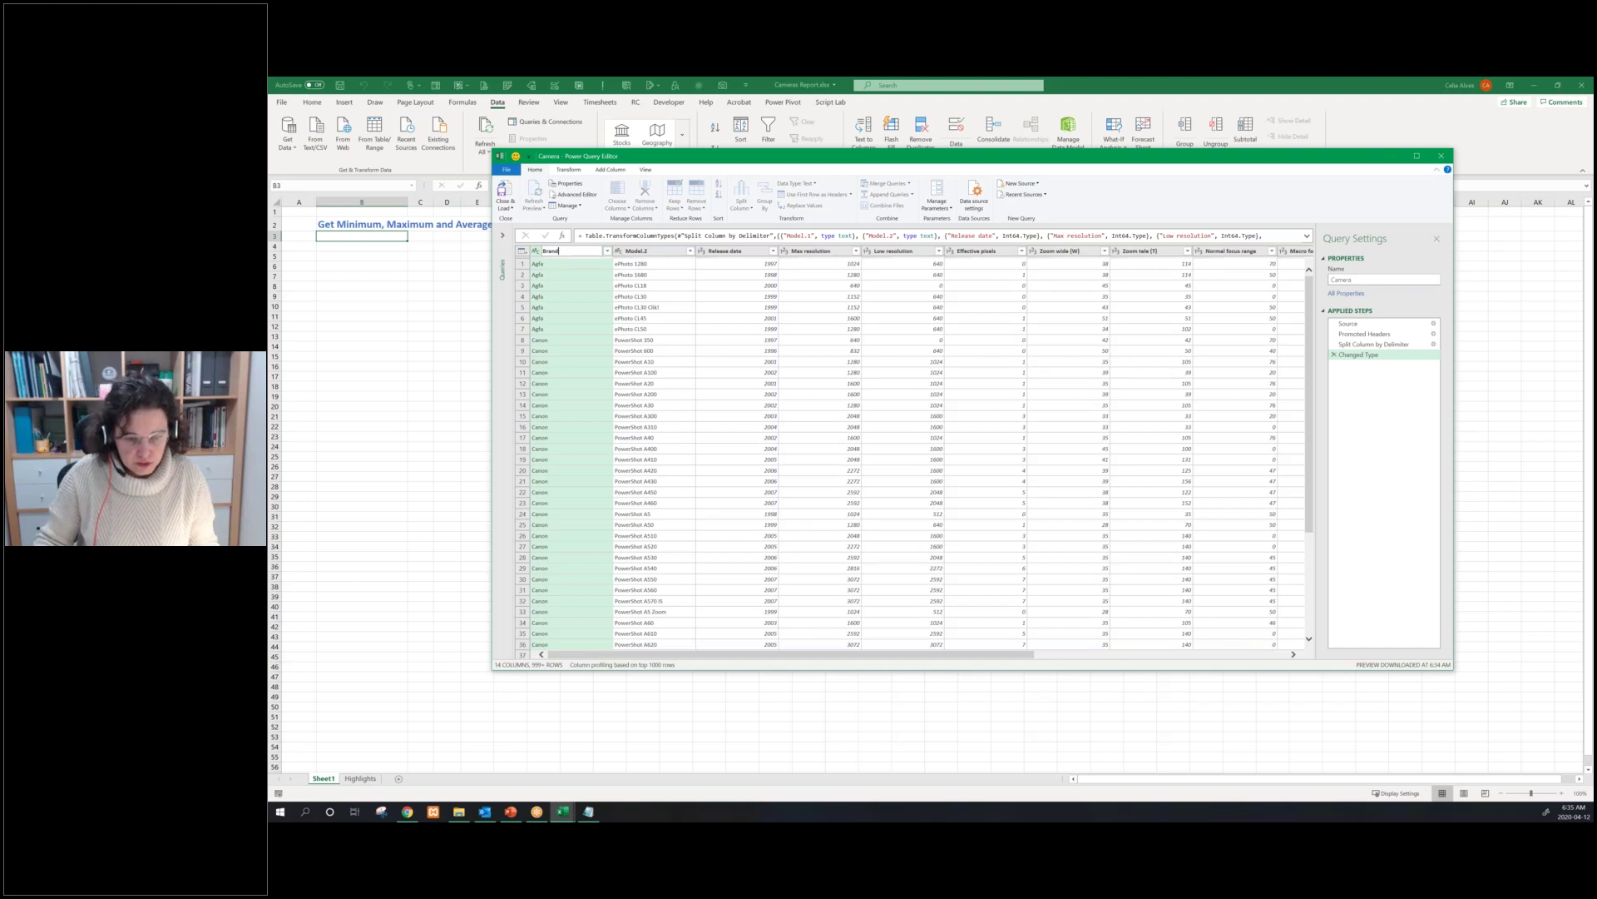
pyautogui.press('Return')
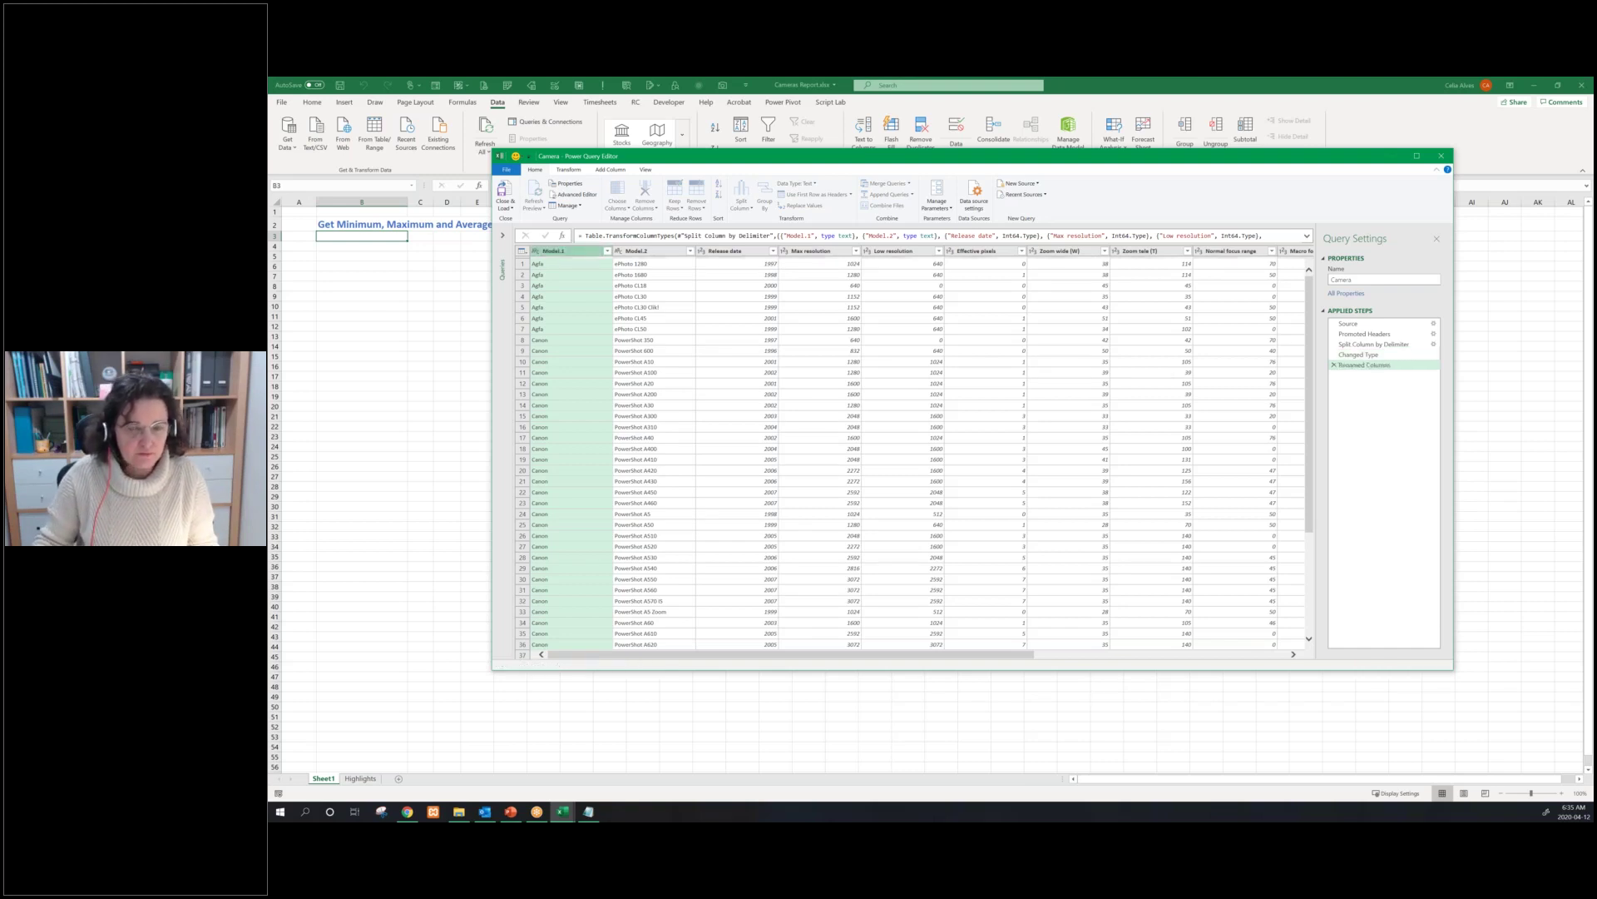
pyautogui.doubleClick(636, 250)
pyautogui.write('Model')
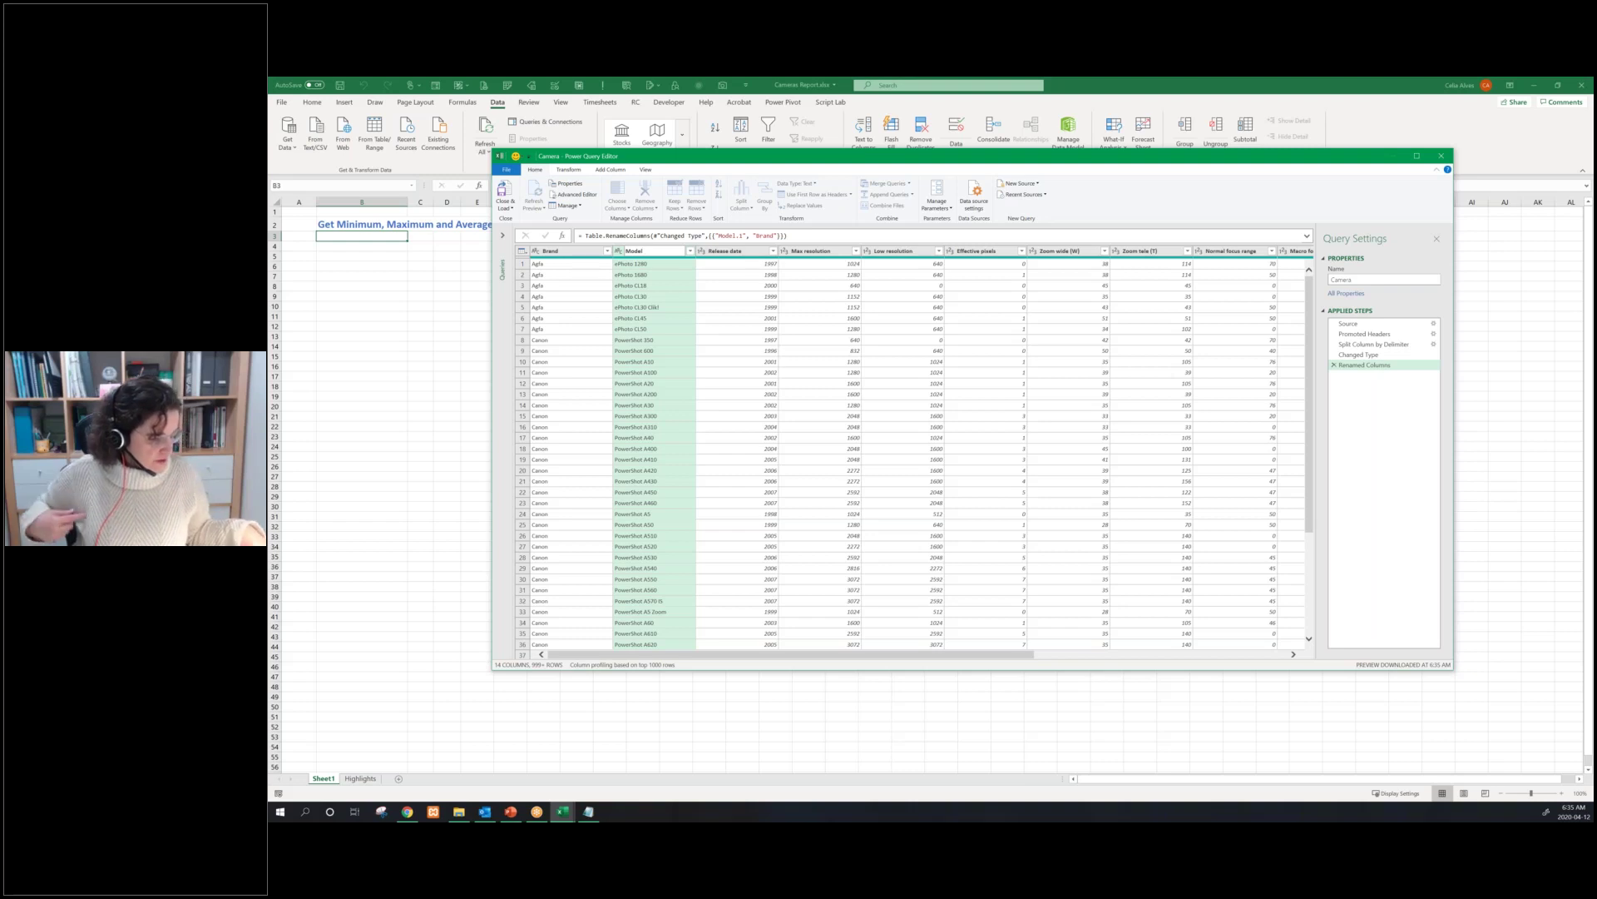
pyautogui.press('Return')
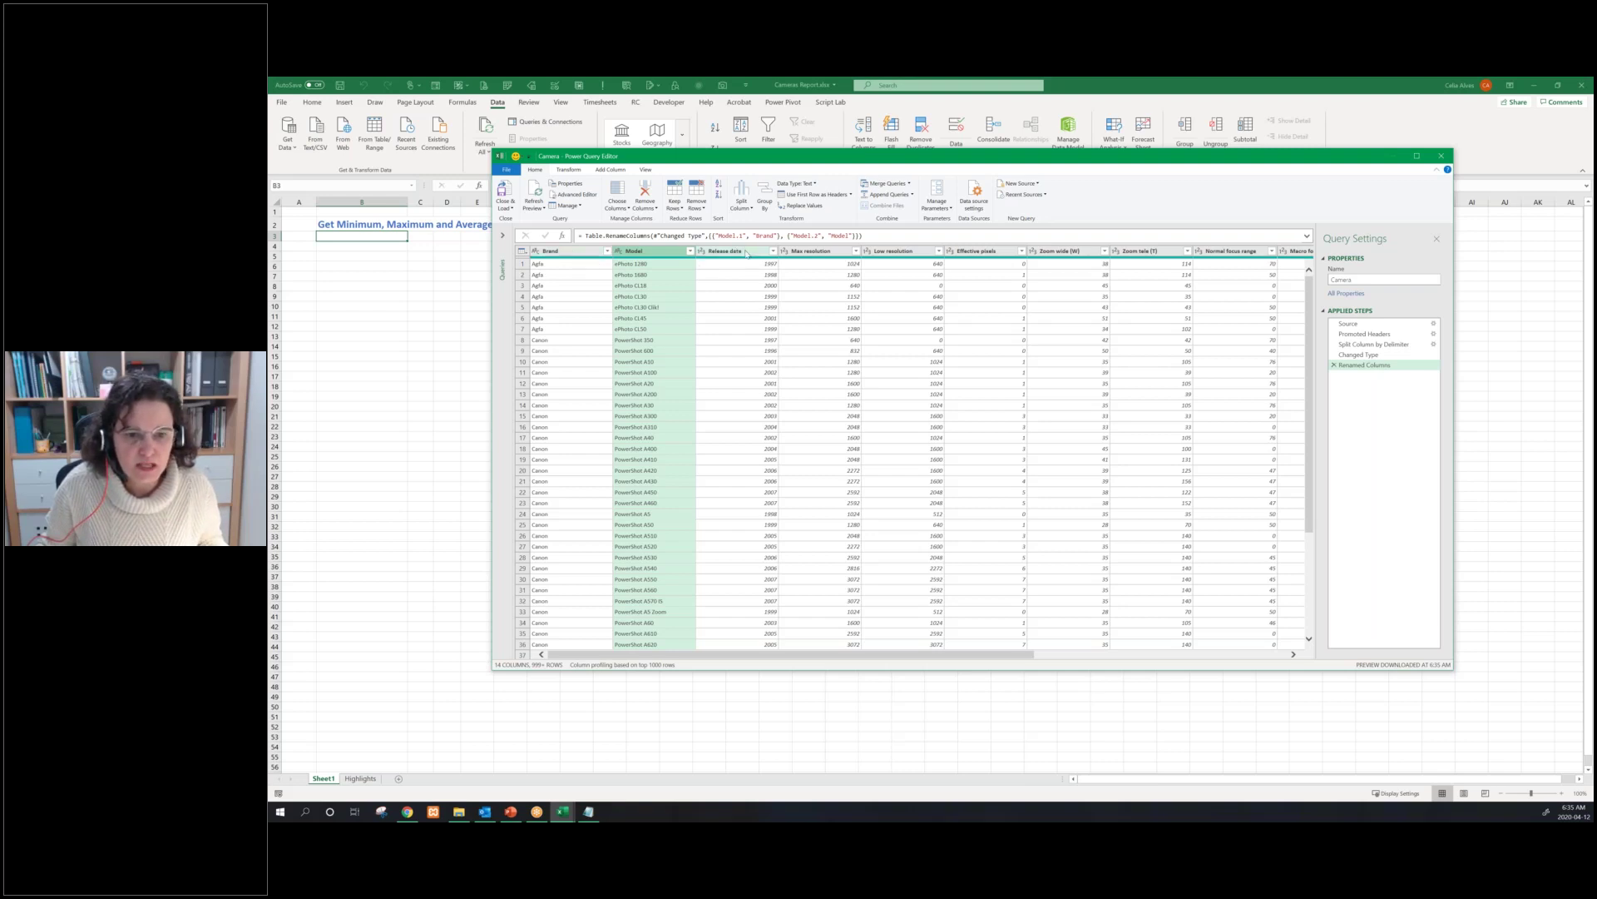
# Rename the Release date column to Year
pyautogui.click(746, 252)
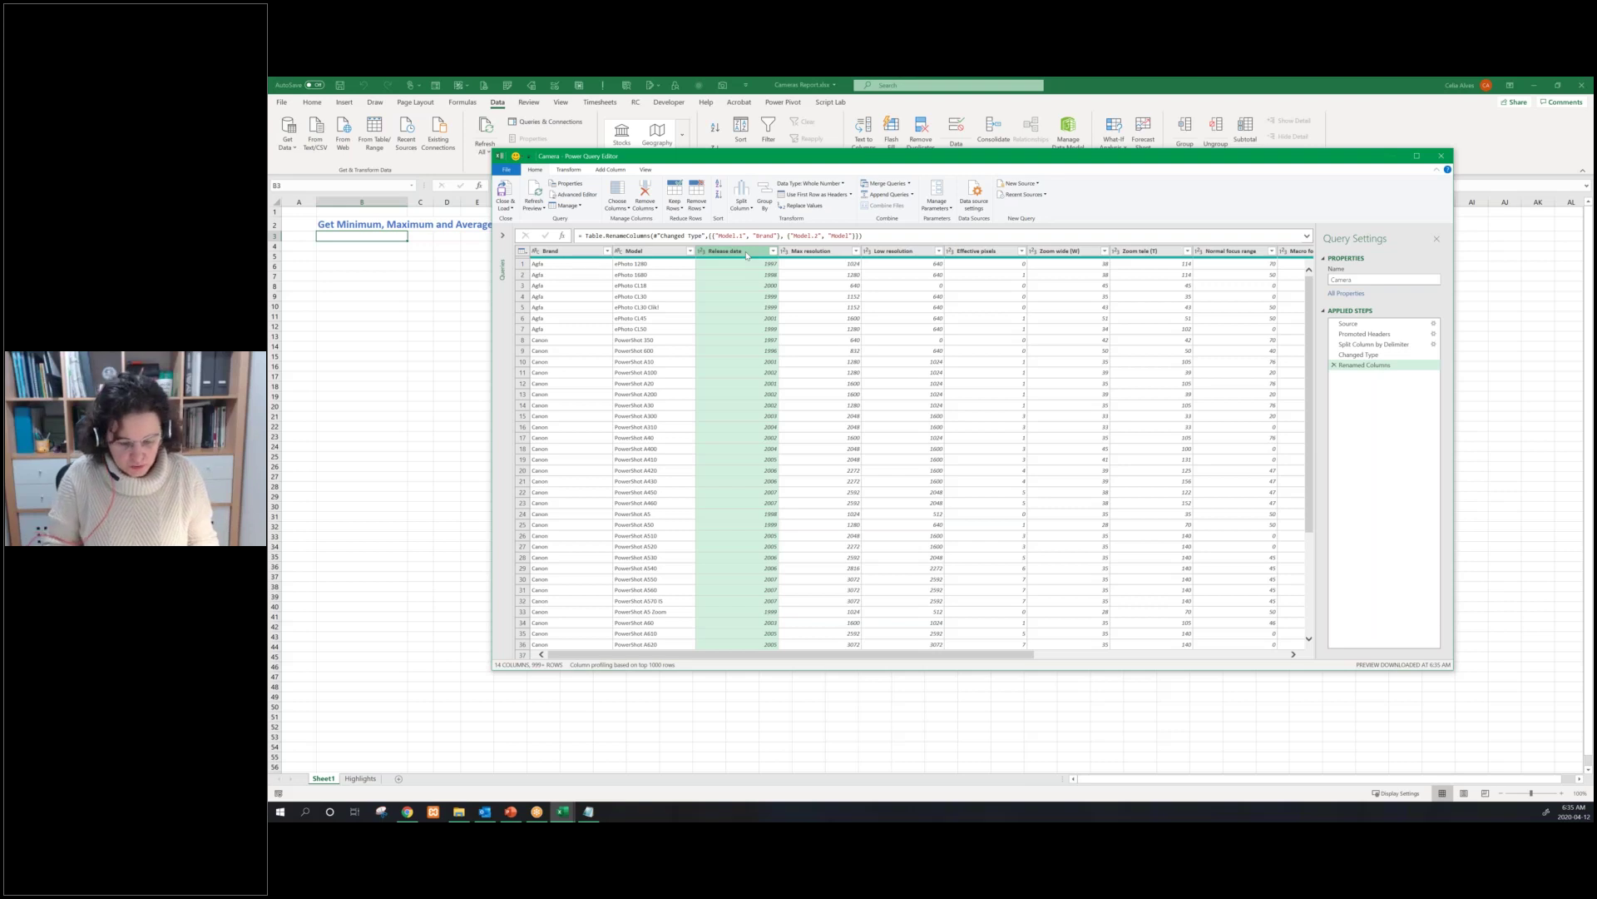
pyautogui.doubleClick(746, 252)
pyautogui.write('Year')
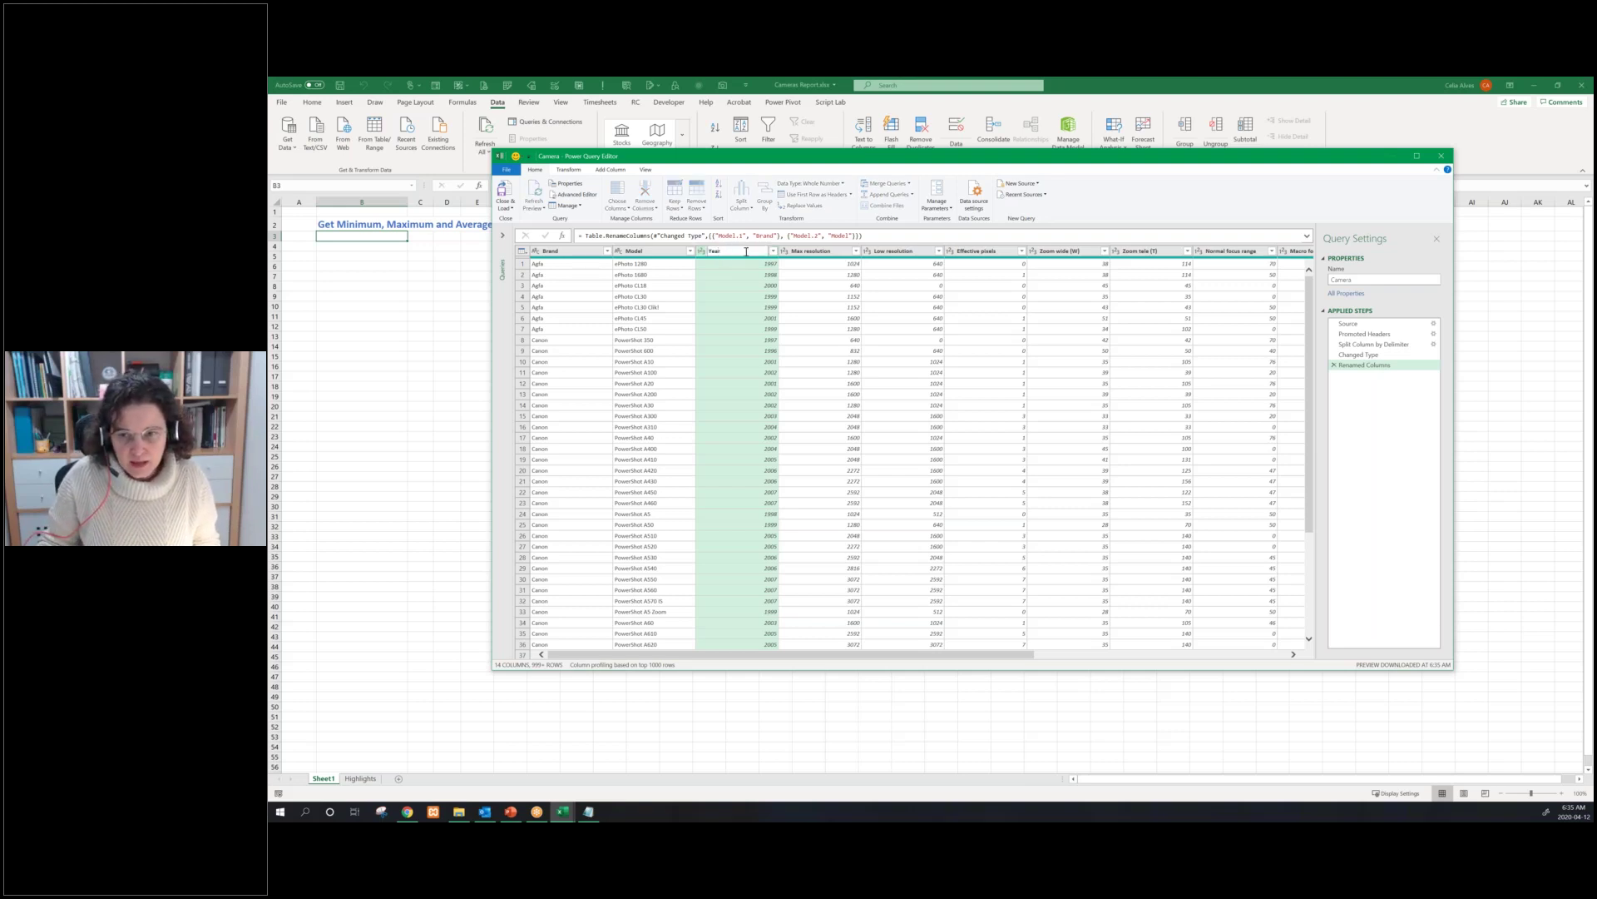
pyautogui.press('Return')
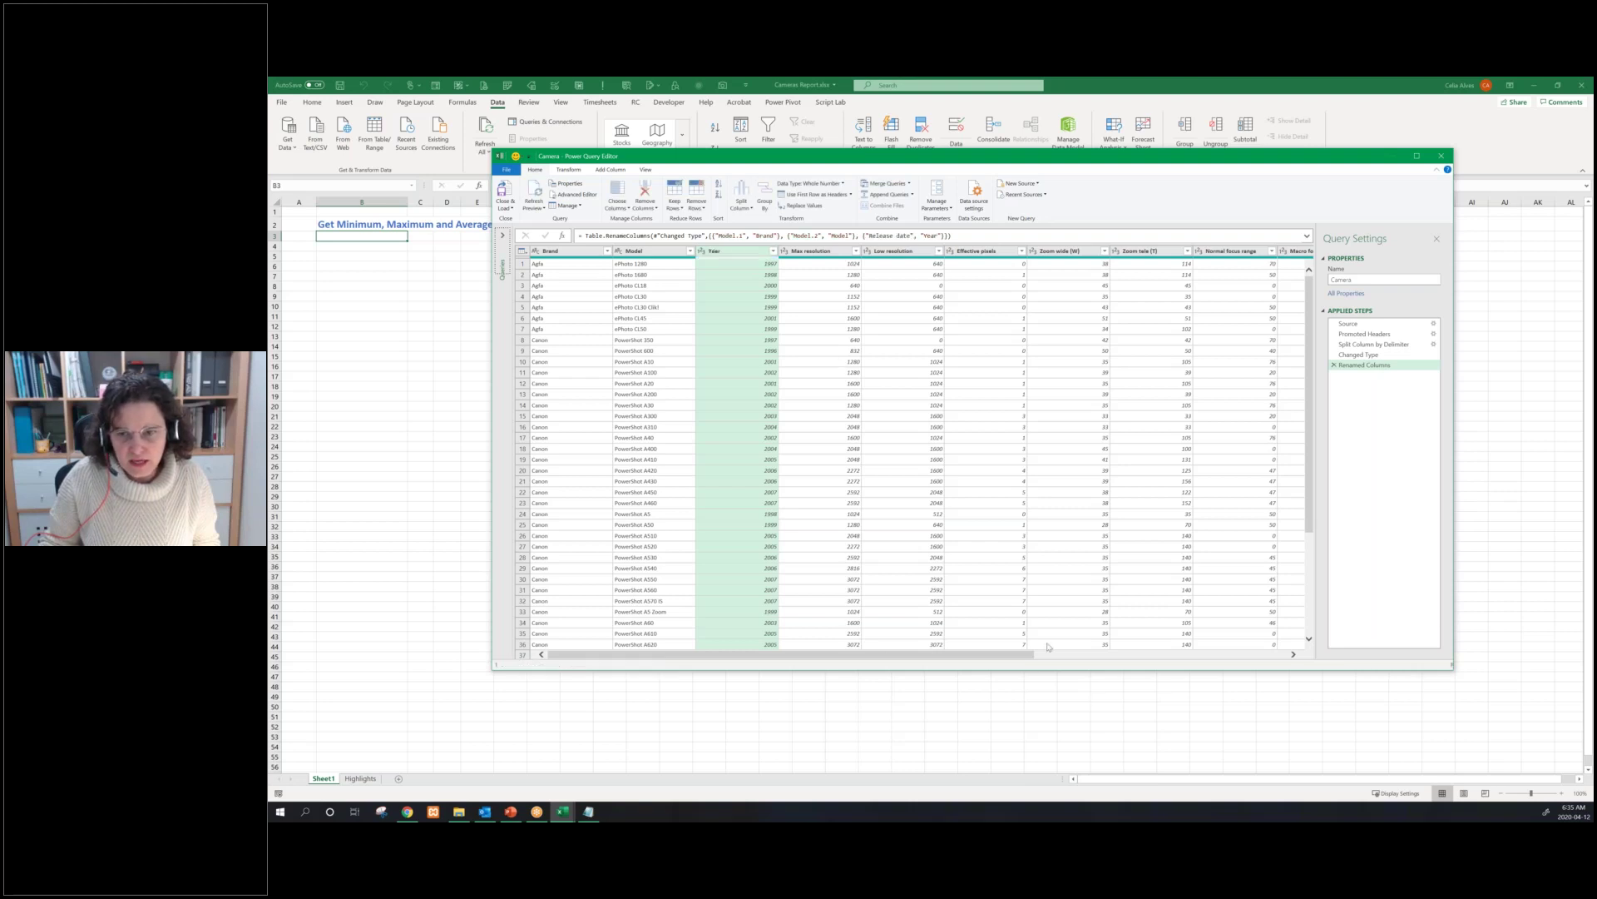
# Keep only the Brand, Model, Year and Price columns by removing all other columns
pyautogui.moveTo(981, 654); pyautogui.dragTo(1246, 651)
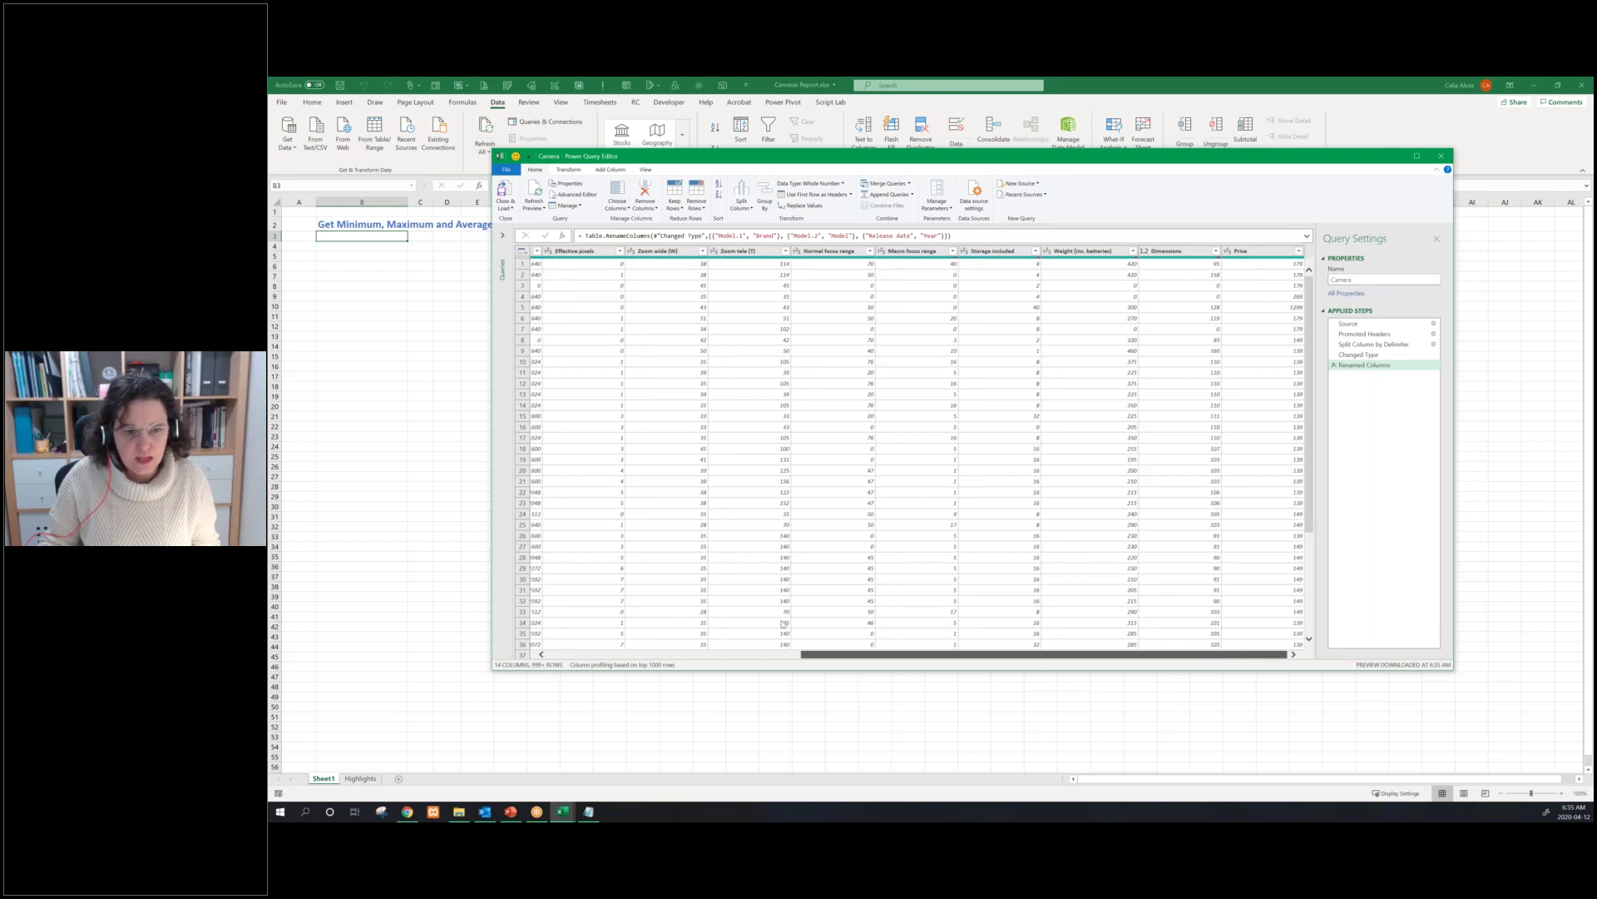
pyautogui.moveTo(784, 624); pyautogui.dragTo(645, 625)
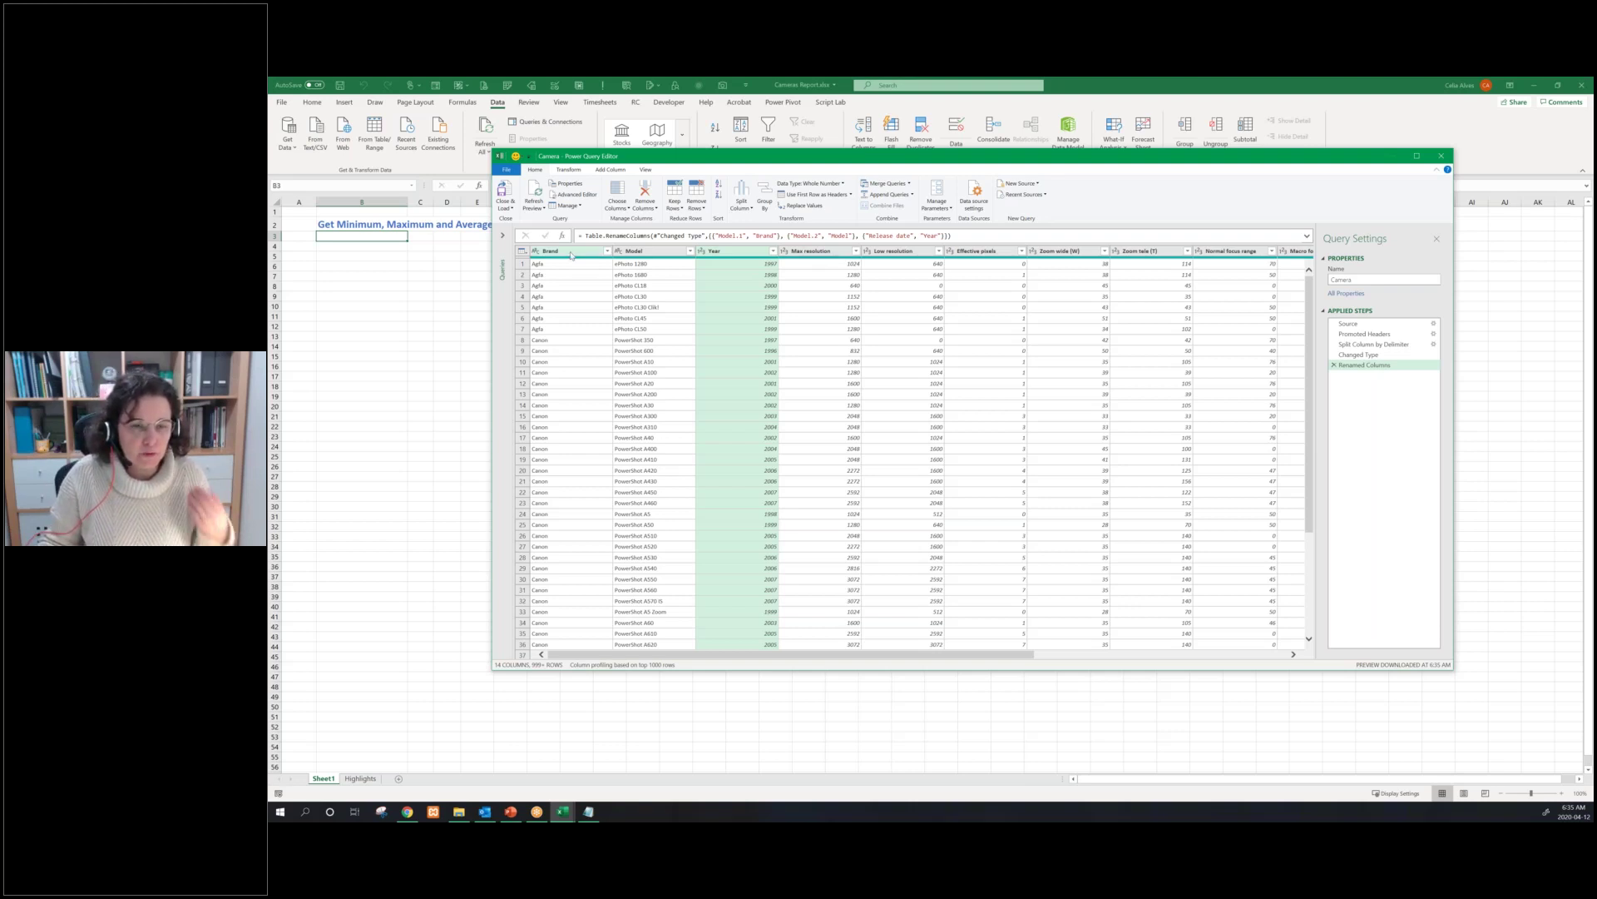
pyautogui.click(571, 253)
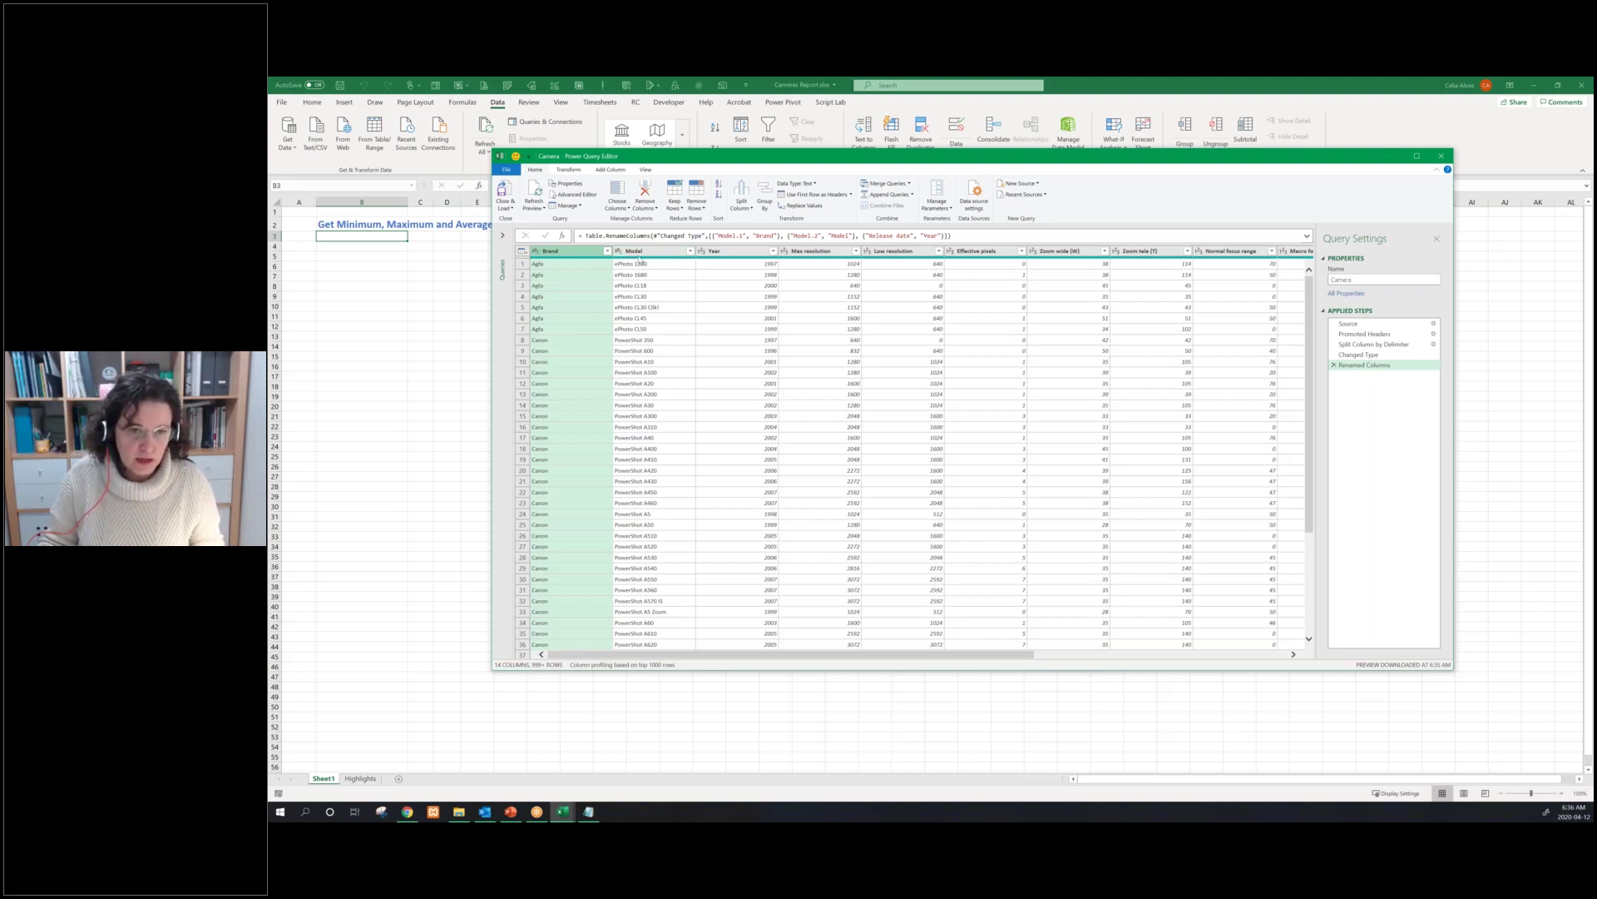
pyautogui.keyDown('ctrl'); pyautogui.click(641, 251); pyautogui.keyUp('ctrl')
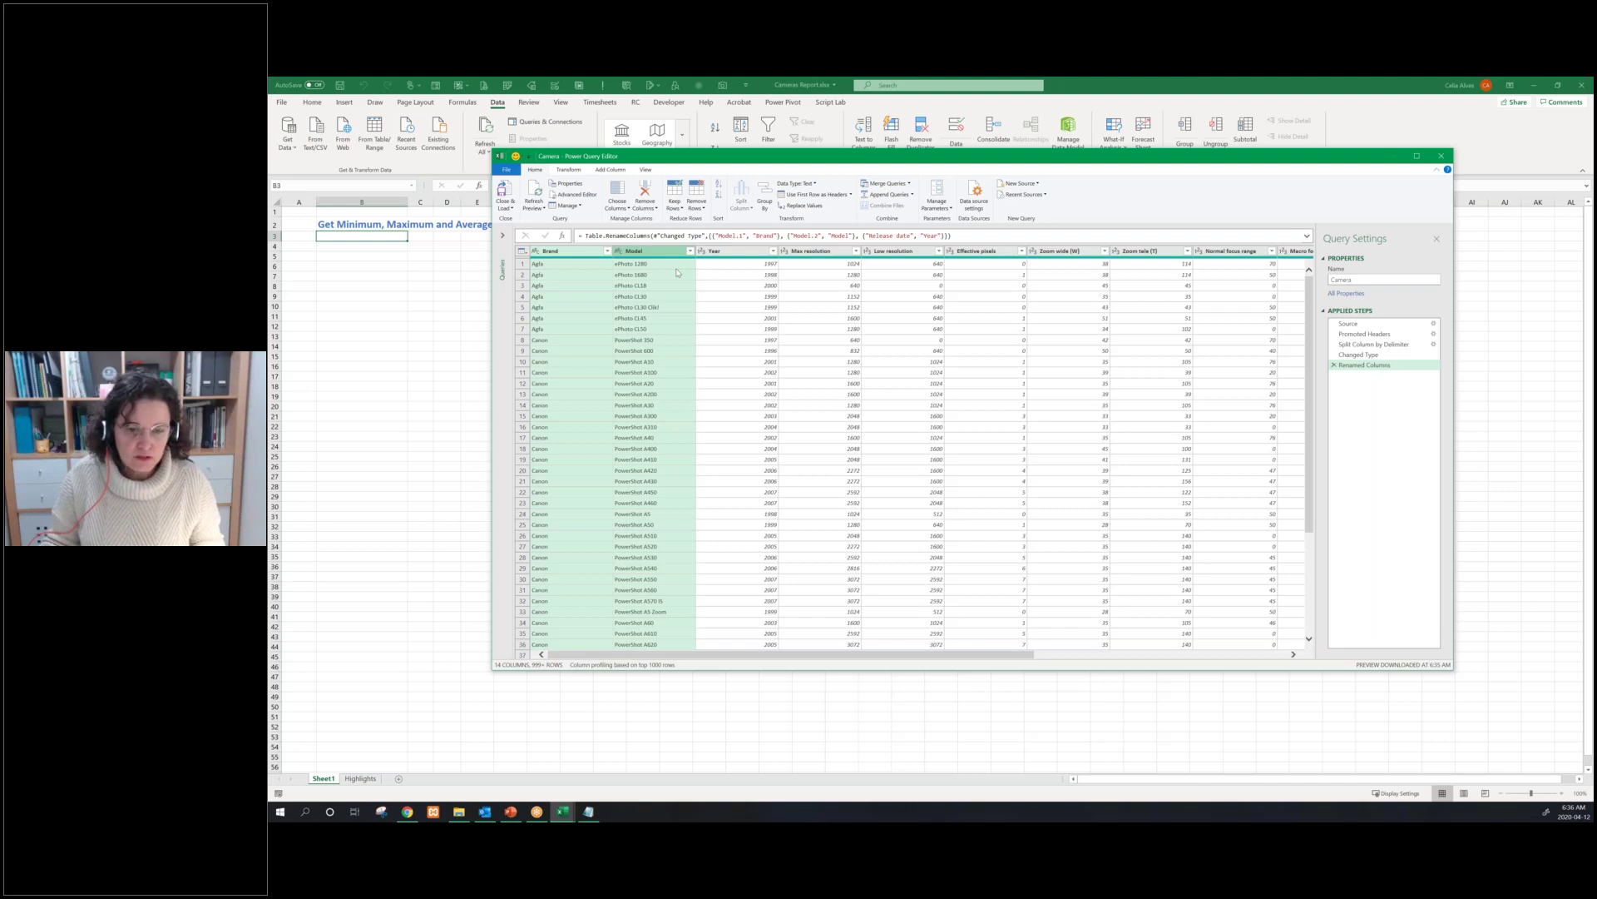
pyautogui.hotkey('shift', 'Right')
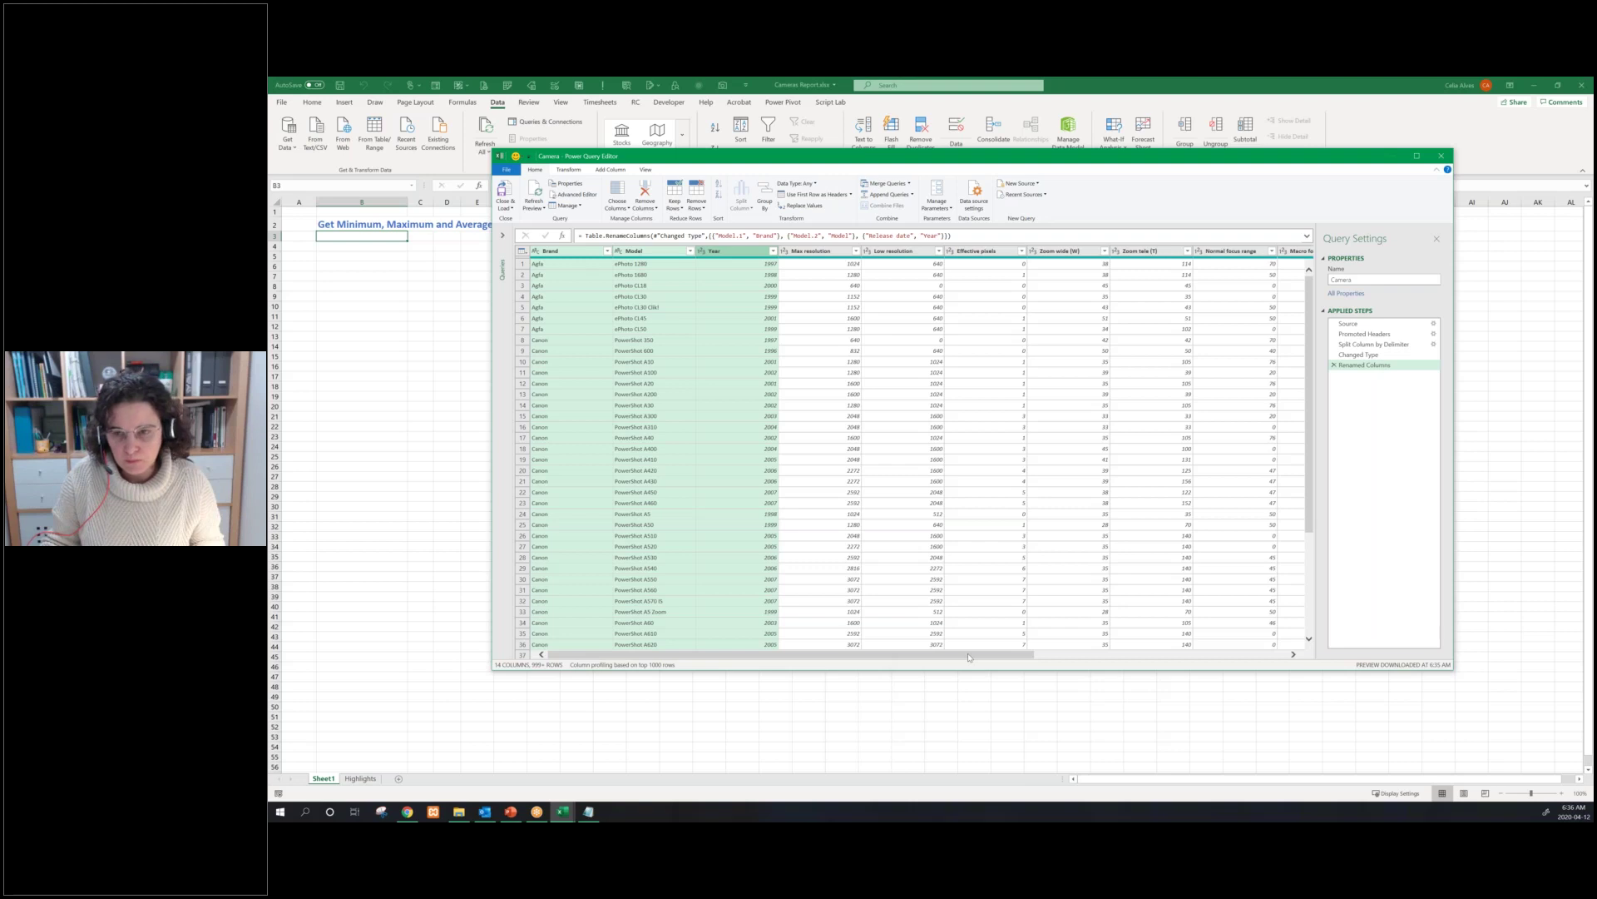
pyautogui.moveTo(968, 657); pyautogui.dragTo(1222, 657)
pyautogui.click(1256, 251)
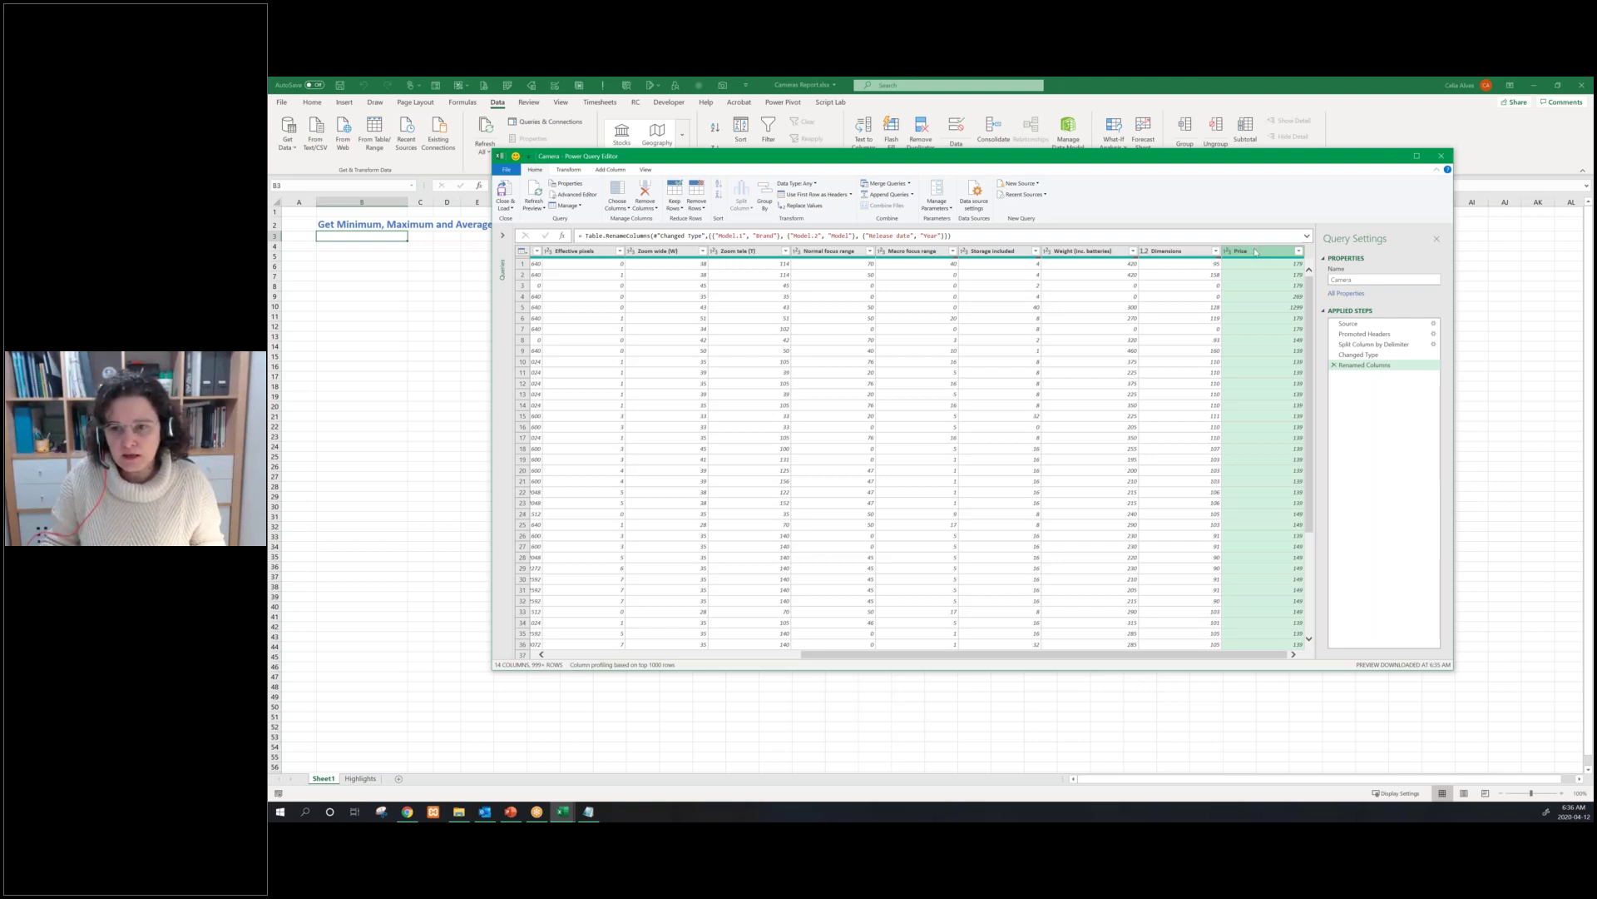
pyautogui.rightClick(1256, 252)
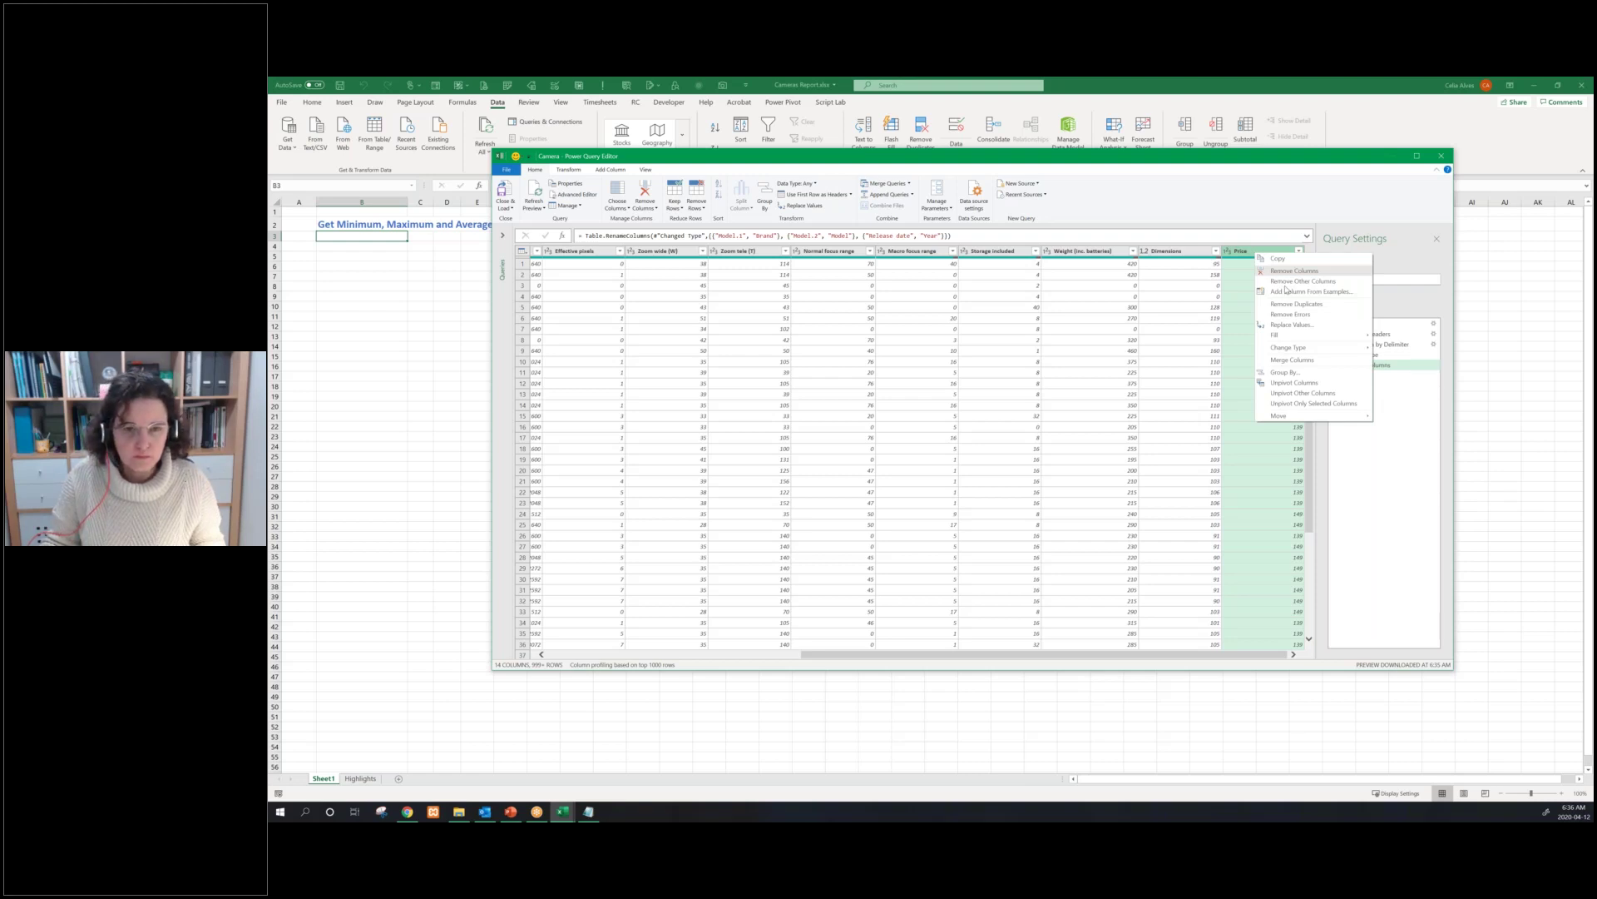
pyautogui.press('Escape')
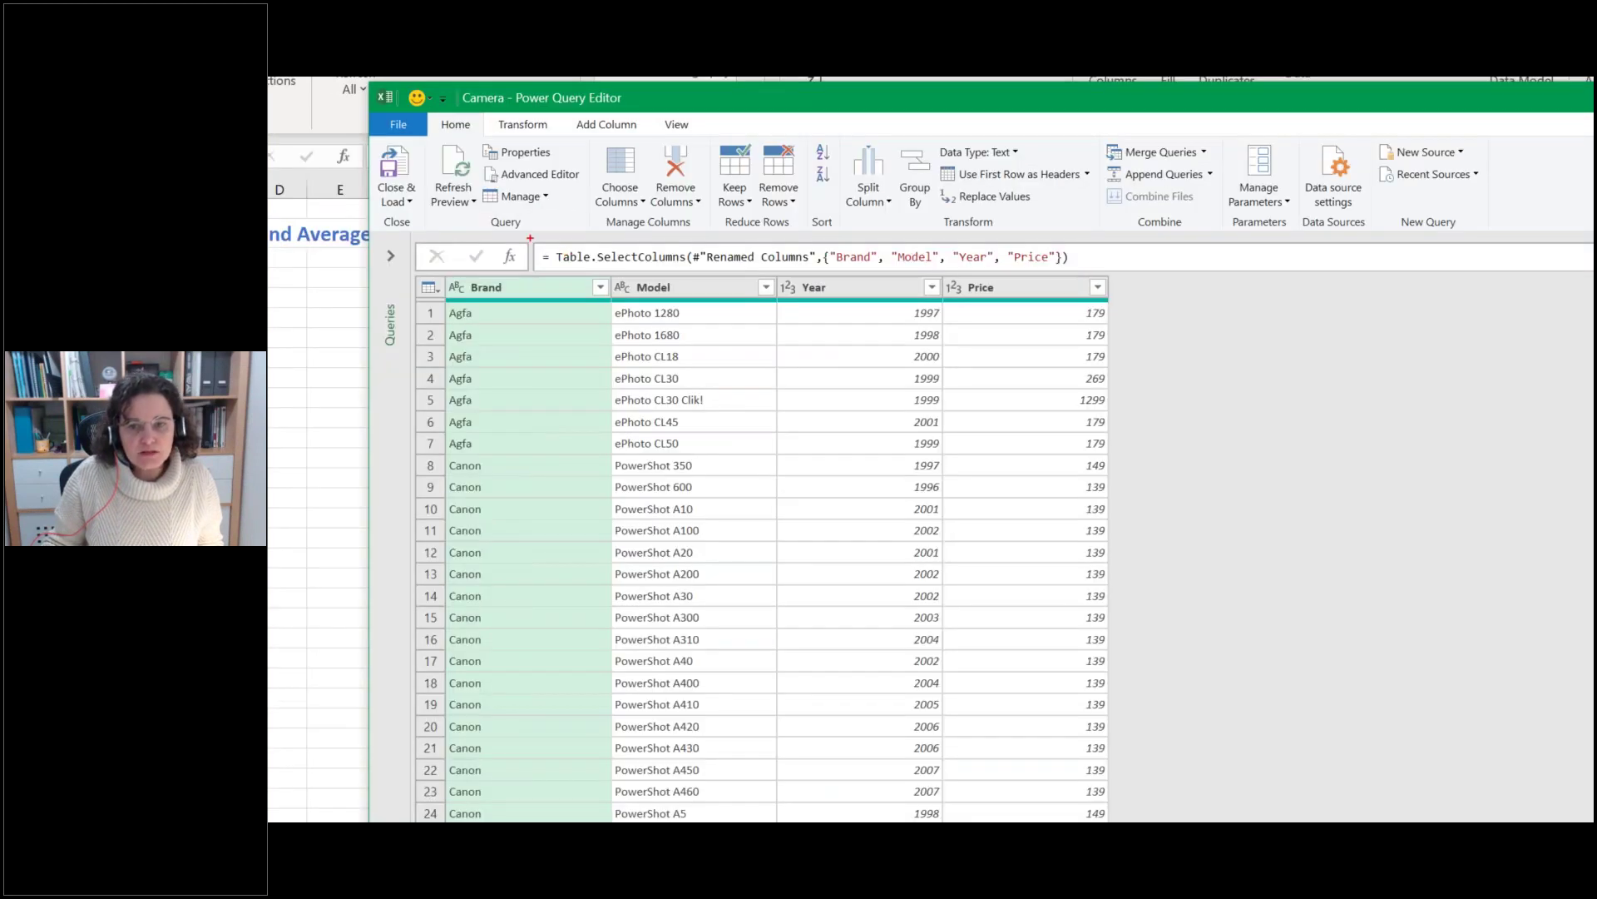
# Narrow the query editor window around the four-column Camera table and check the column data types
pyautogui.moveTo(530, 238); pyautogui.dragTo(1105, 276)
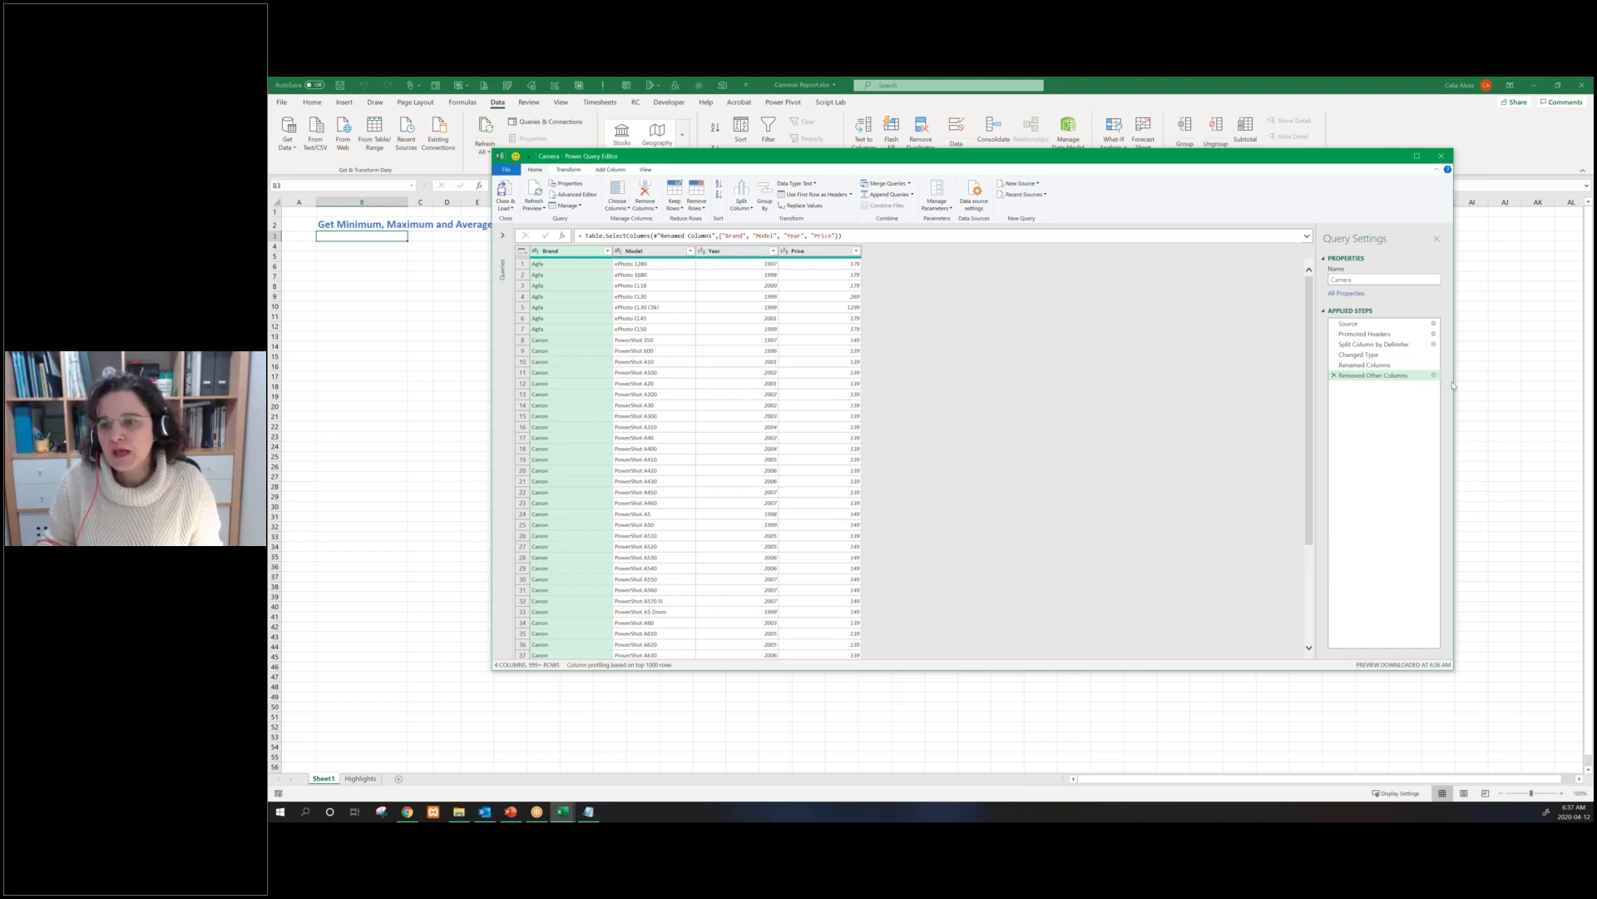
pyautogui.moveTo(1181, 402); pyautogui.dragTo(801, 304)
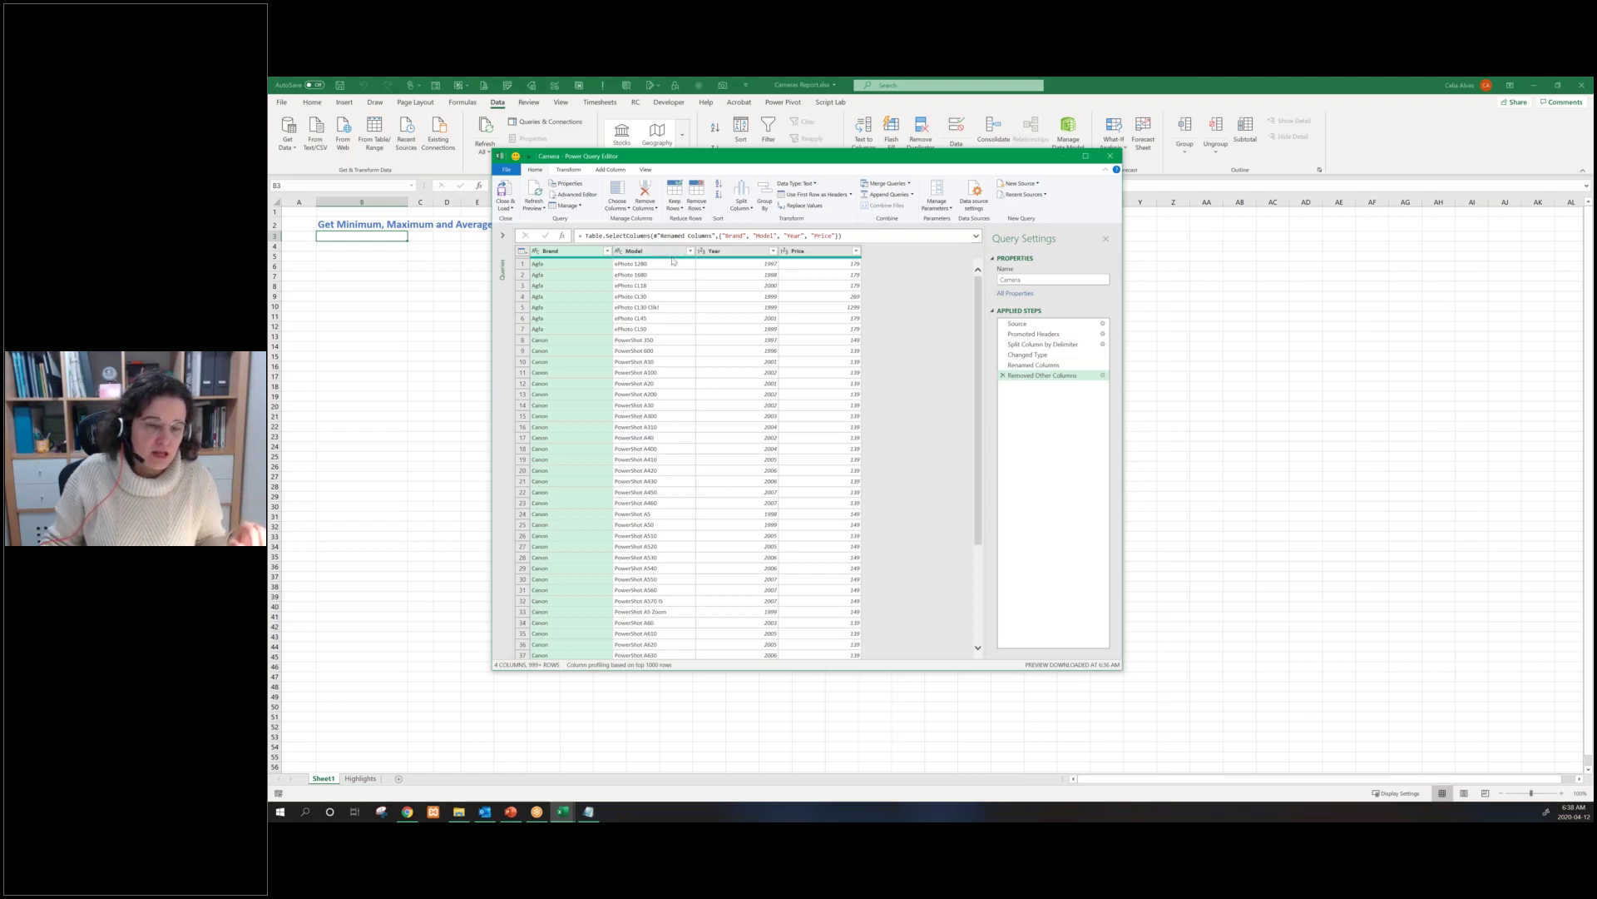
pyautogui.moveTo(674, 259)
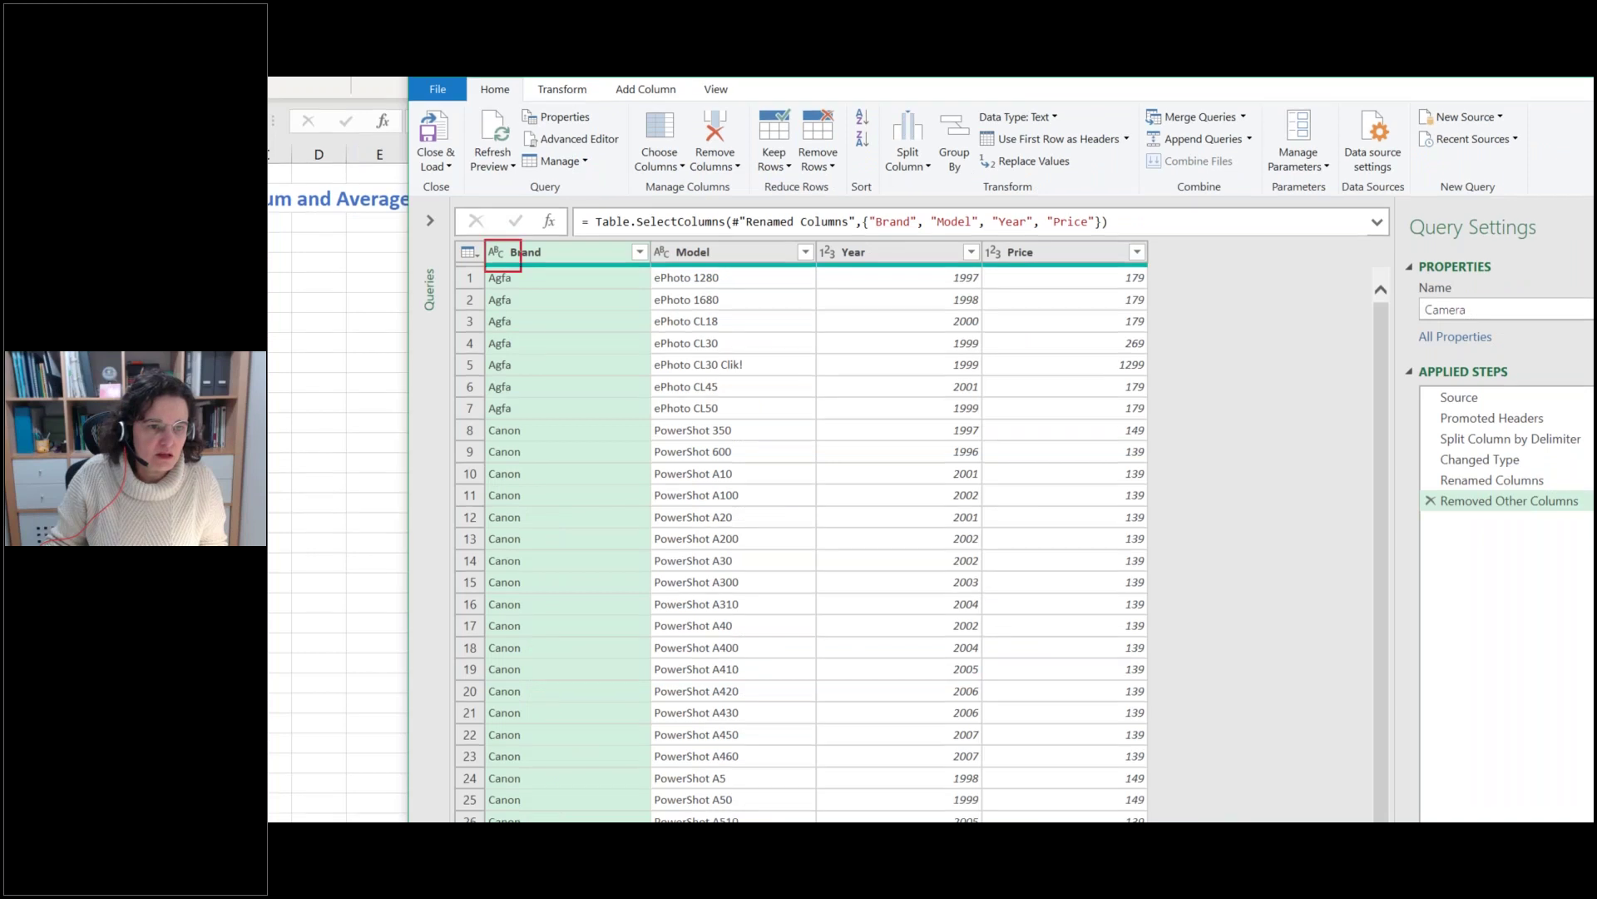
pyautogui.moveTo(486, 240); pyautogui.dragTo(521, 270)
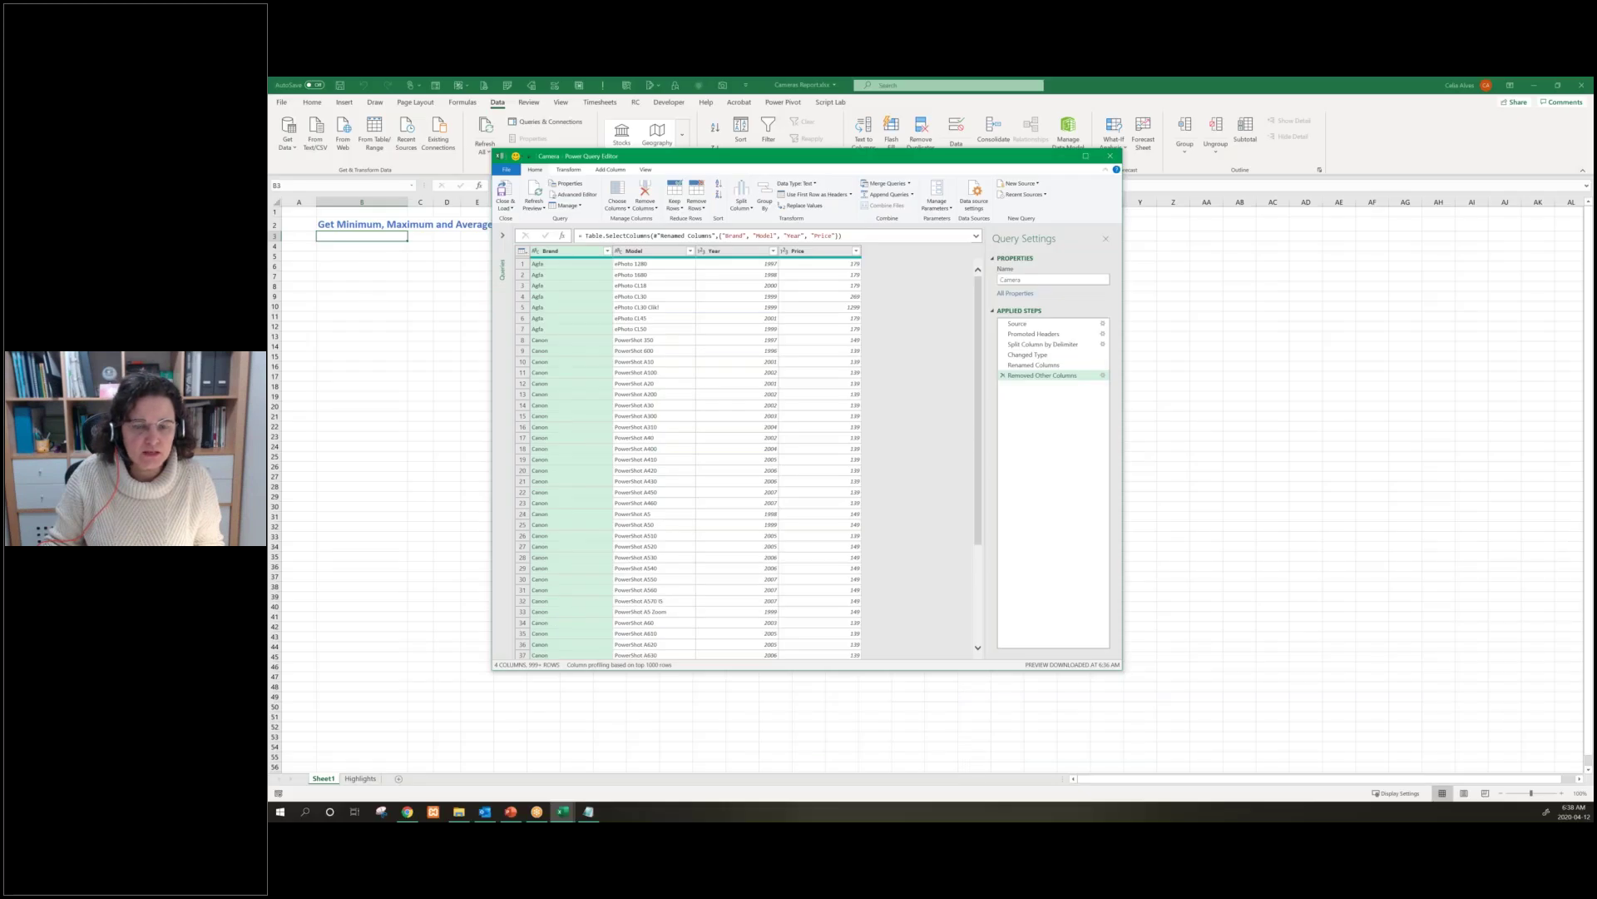
# Change the Price column's data type to Decimal Number
pyautogui.click(785, 250)
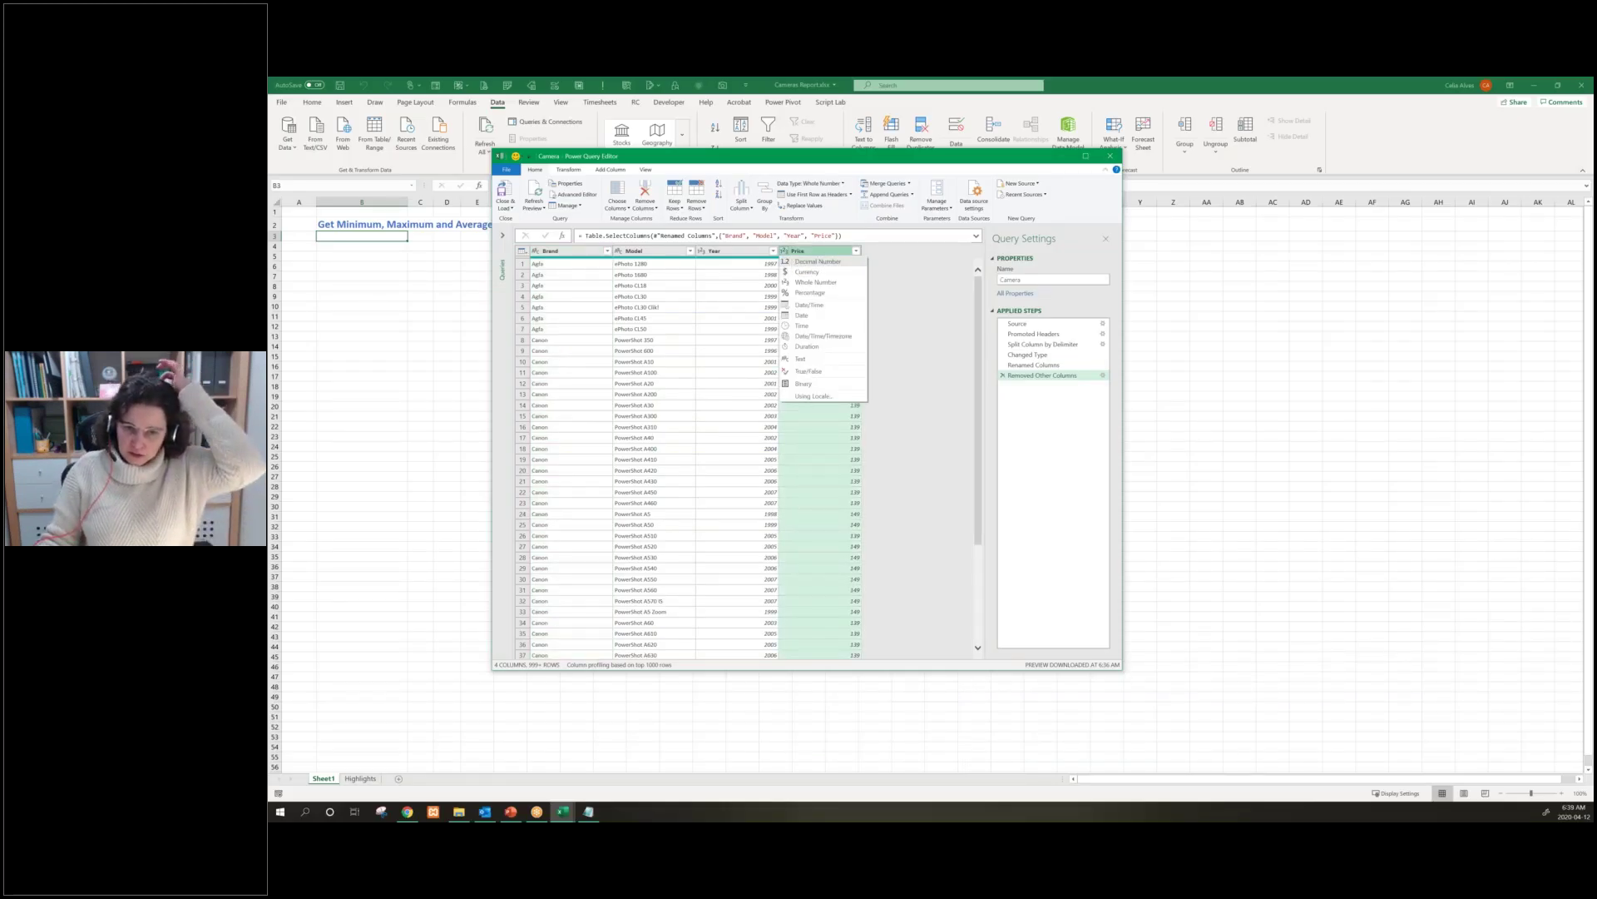
pyautogui.click(817, 261)
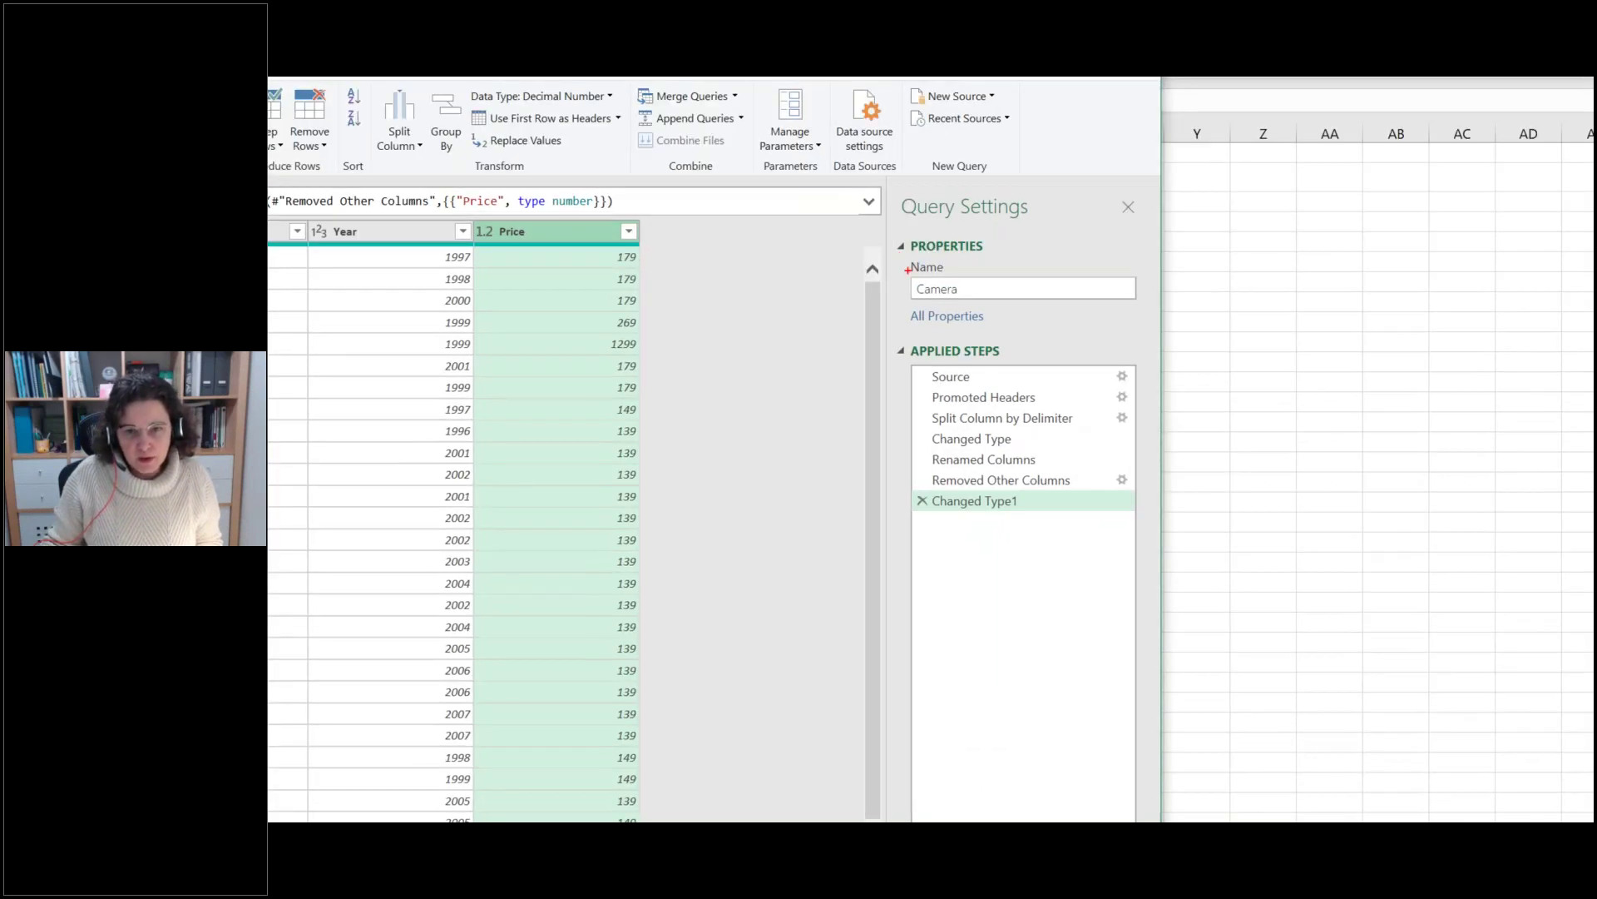
pyautogui.moveTo(897, 262); pyautogui.dragTo(1009, 303)
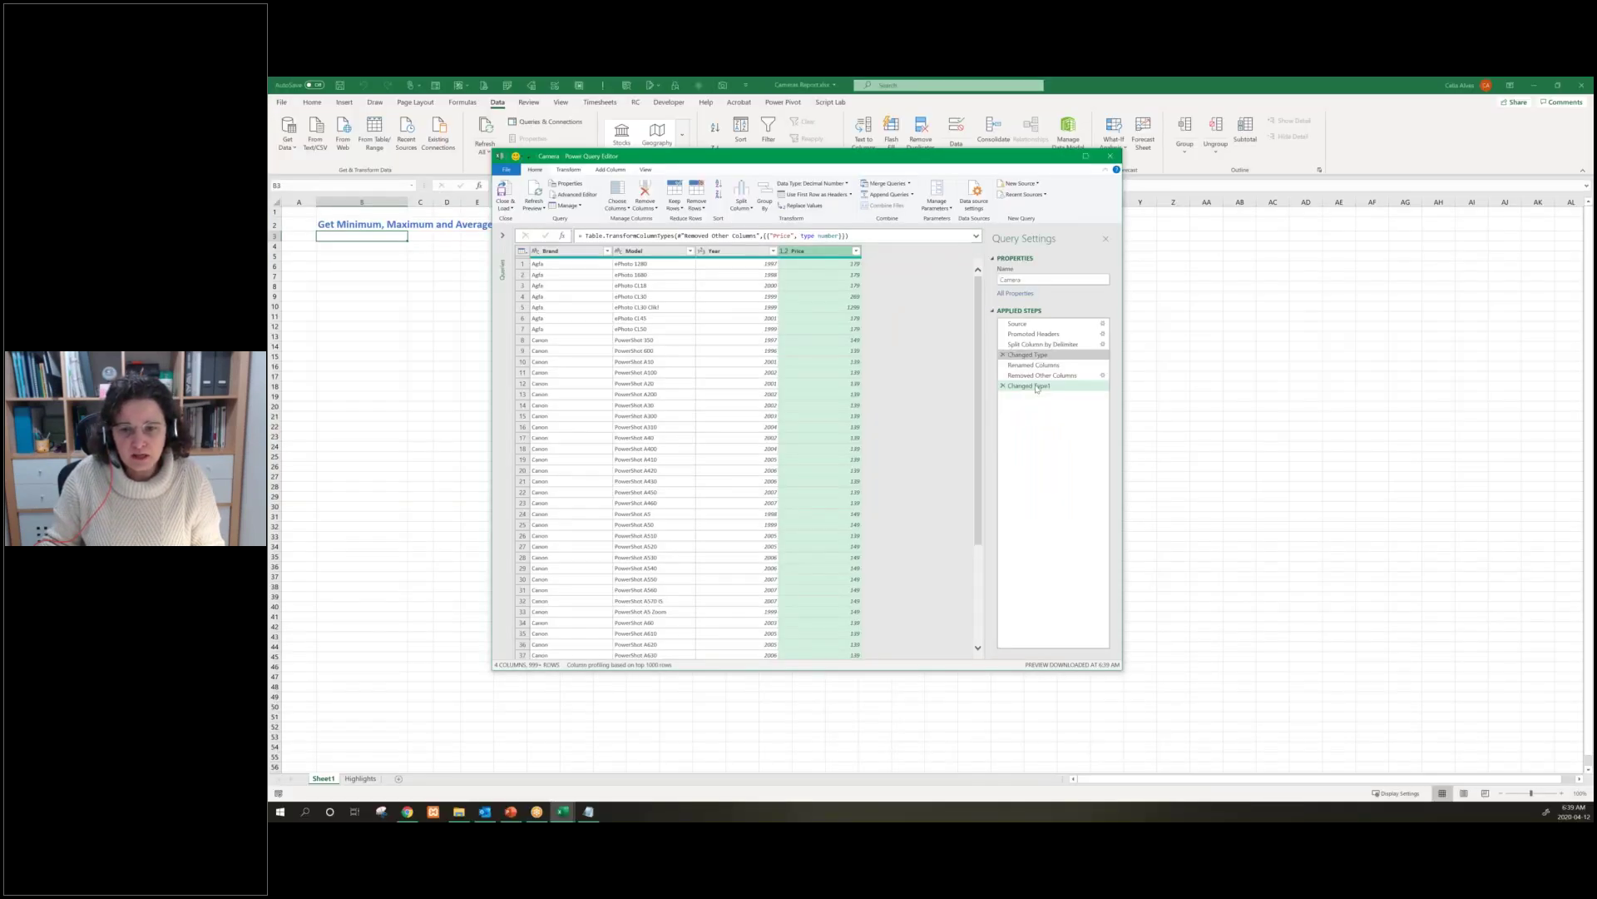
# Review the Camera query's applied steps between Promoted Headers and Removed Other Columns, examining the table at each stage and the options for managing steps
pyautogui.rightClick(1035, 387)
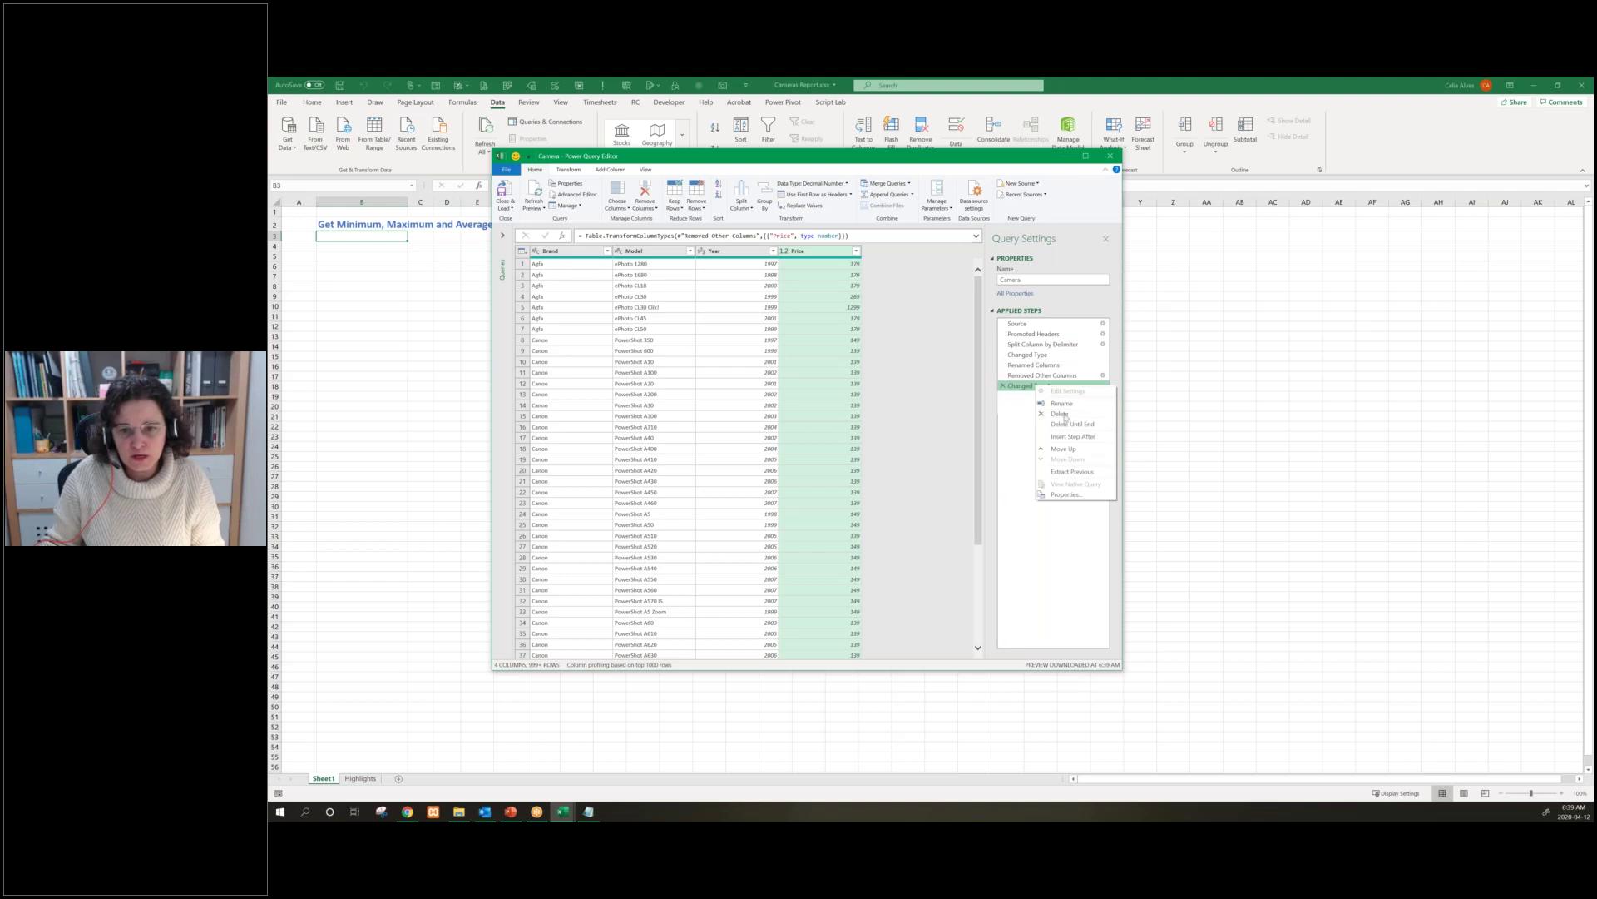
pyautogui.click(1042, 403)
pyautogui.press('Return')
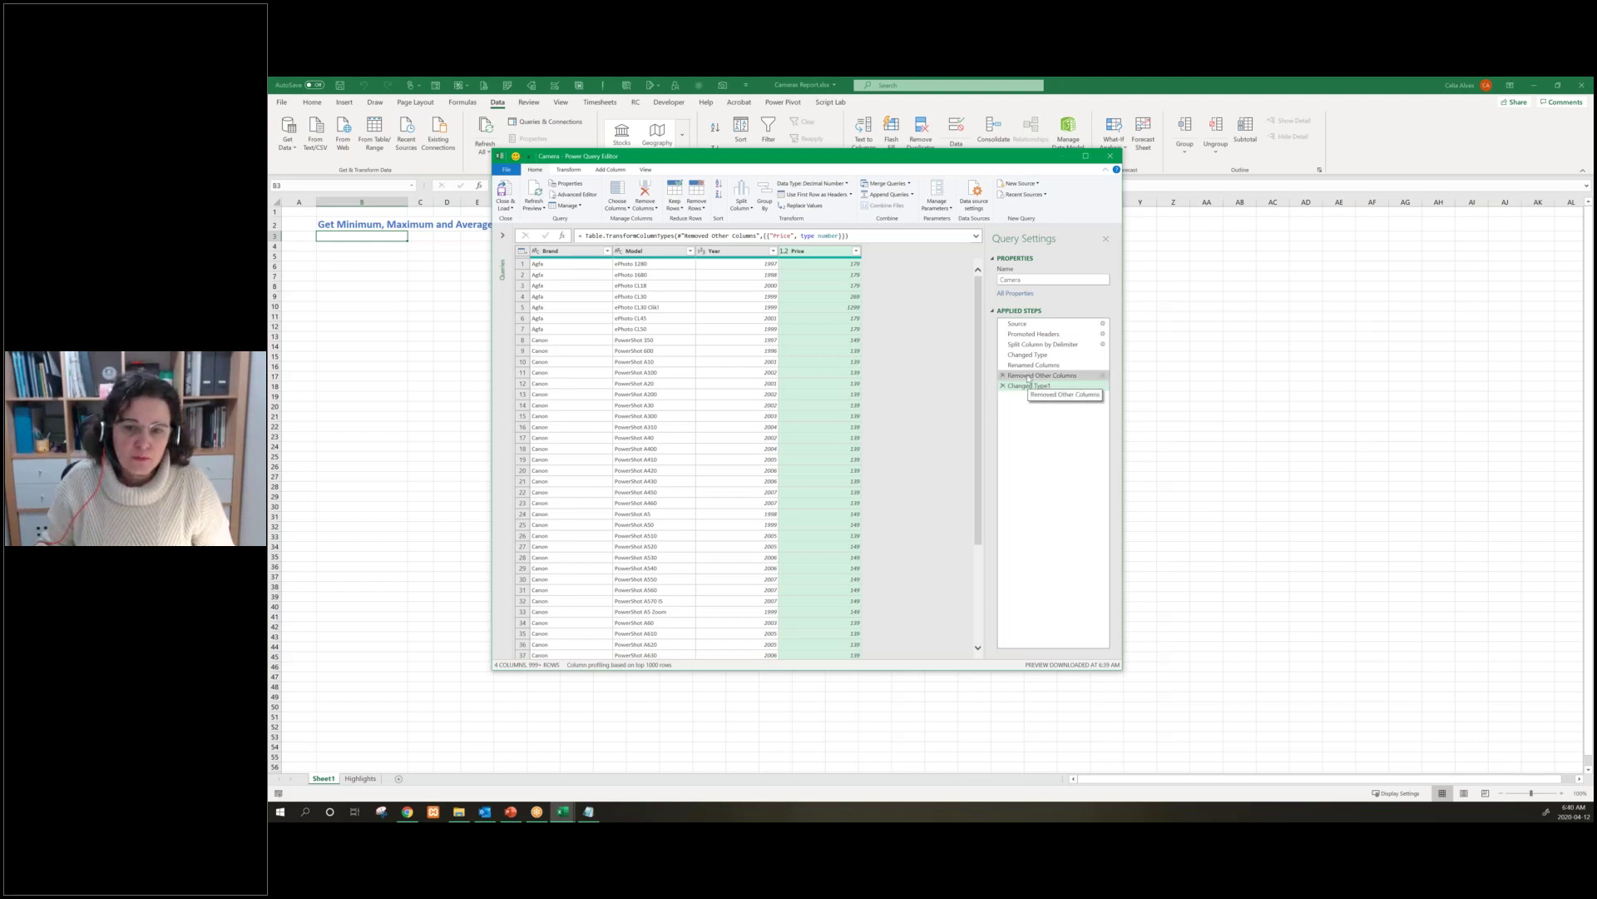
pyautogui.click(1030, 375)
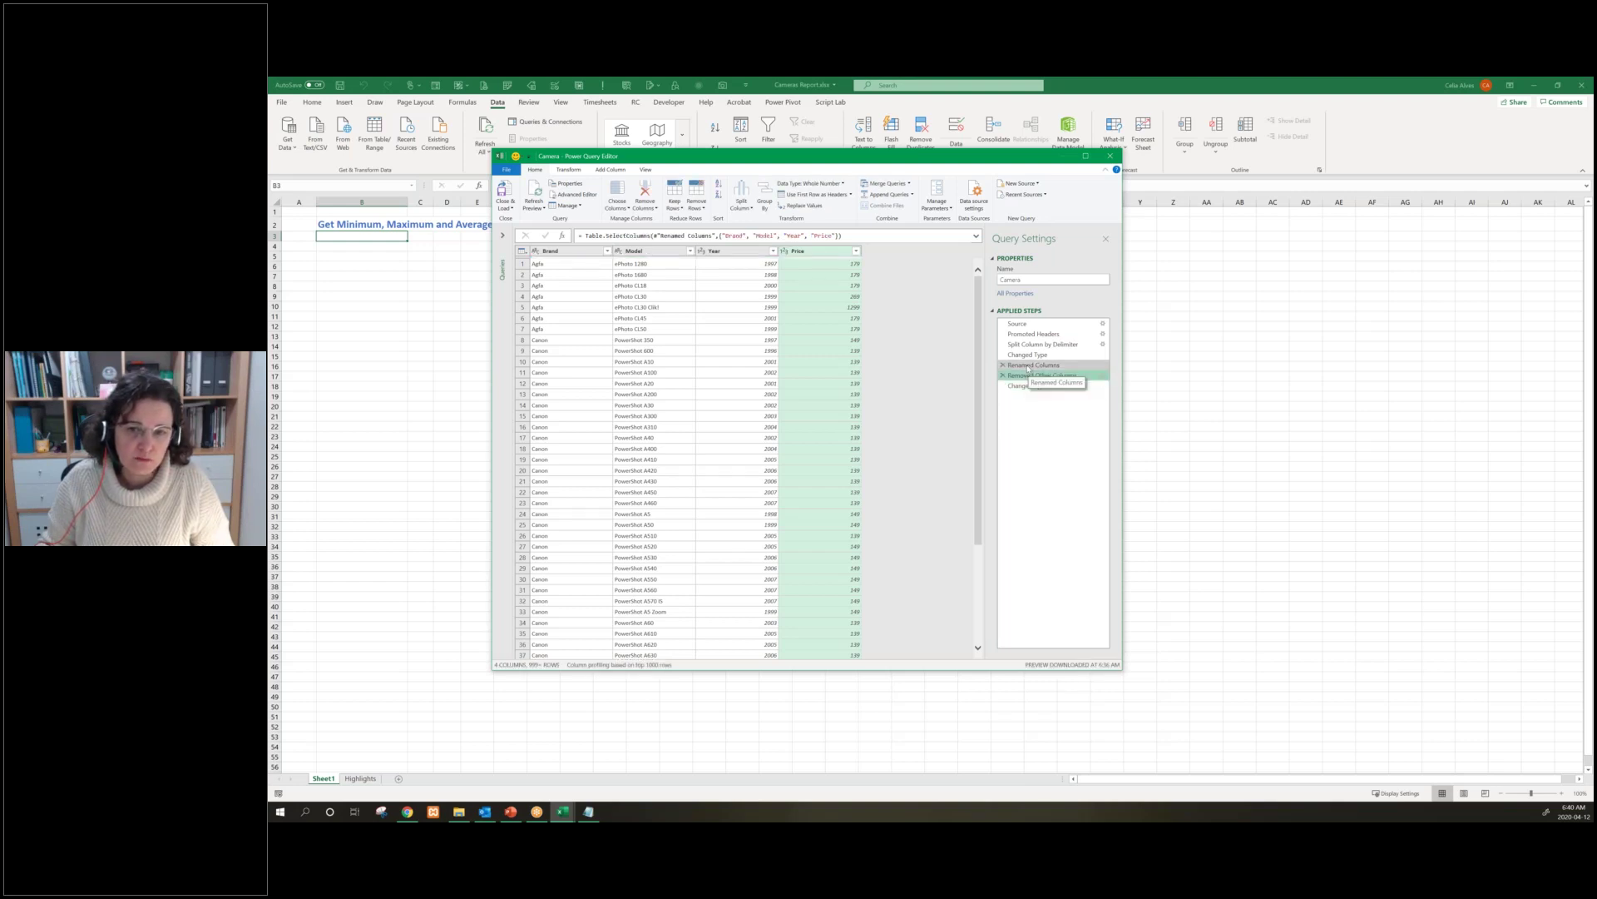
pyautogui.click(1030, 366)
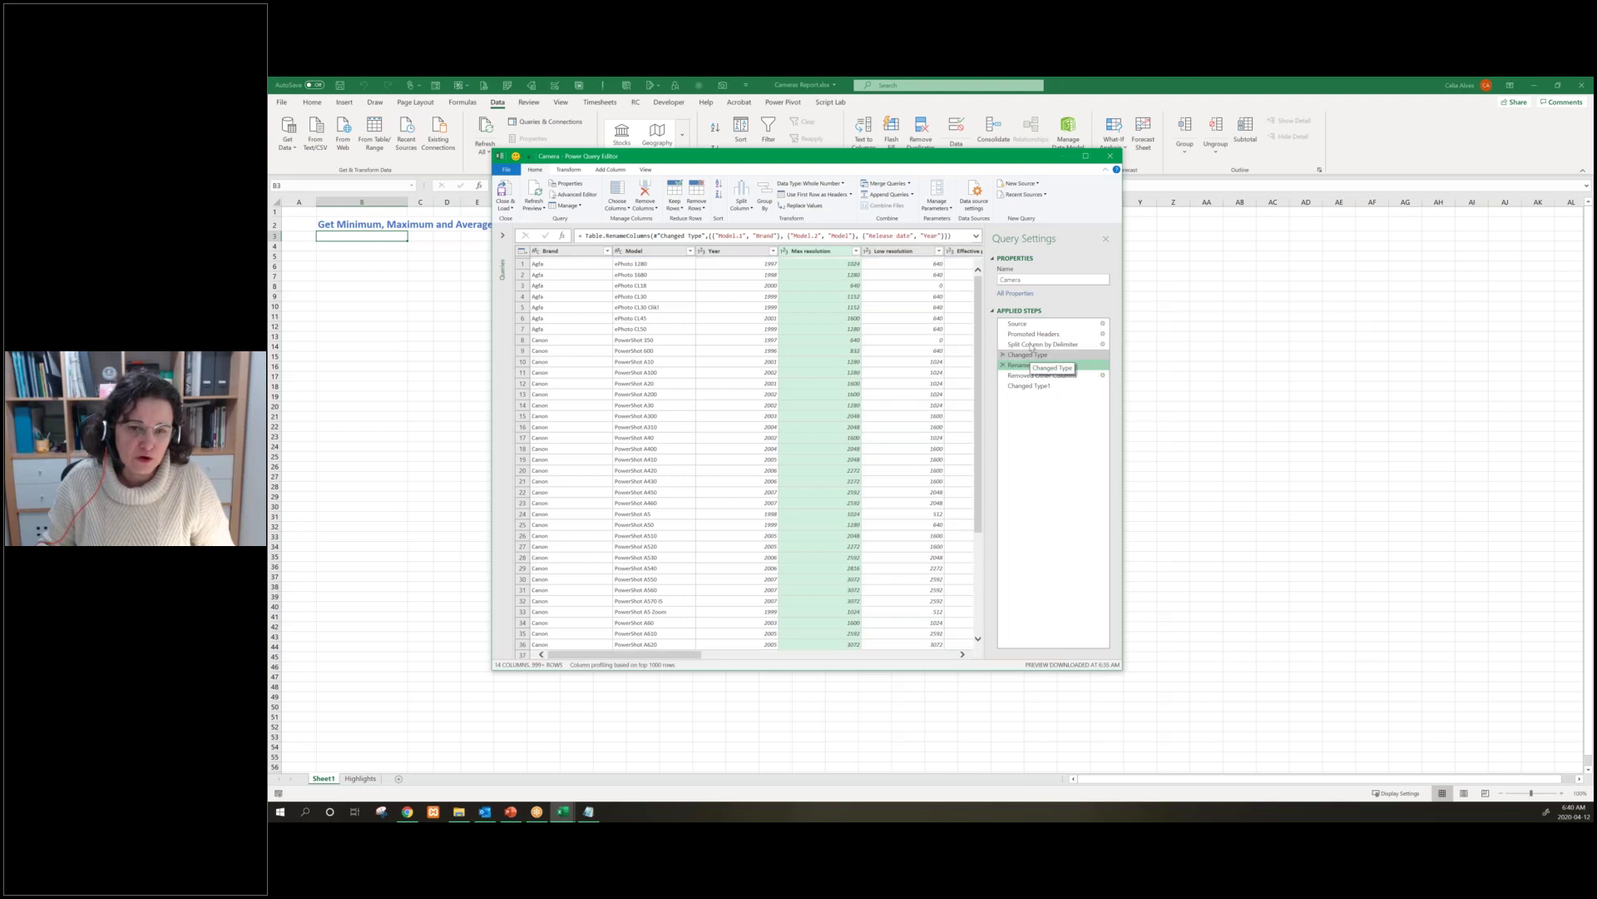
pyautogui.click(1030, 353)
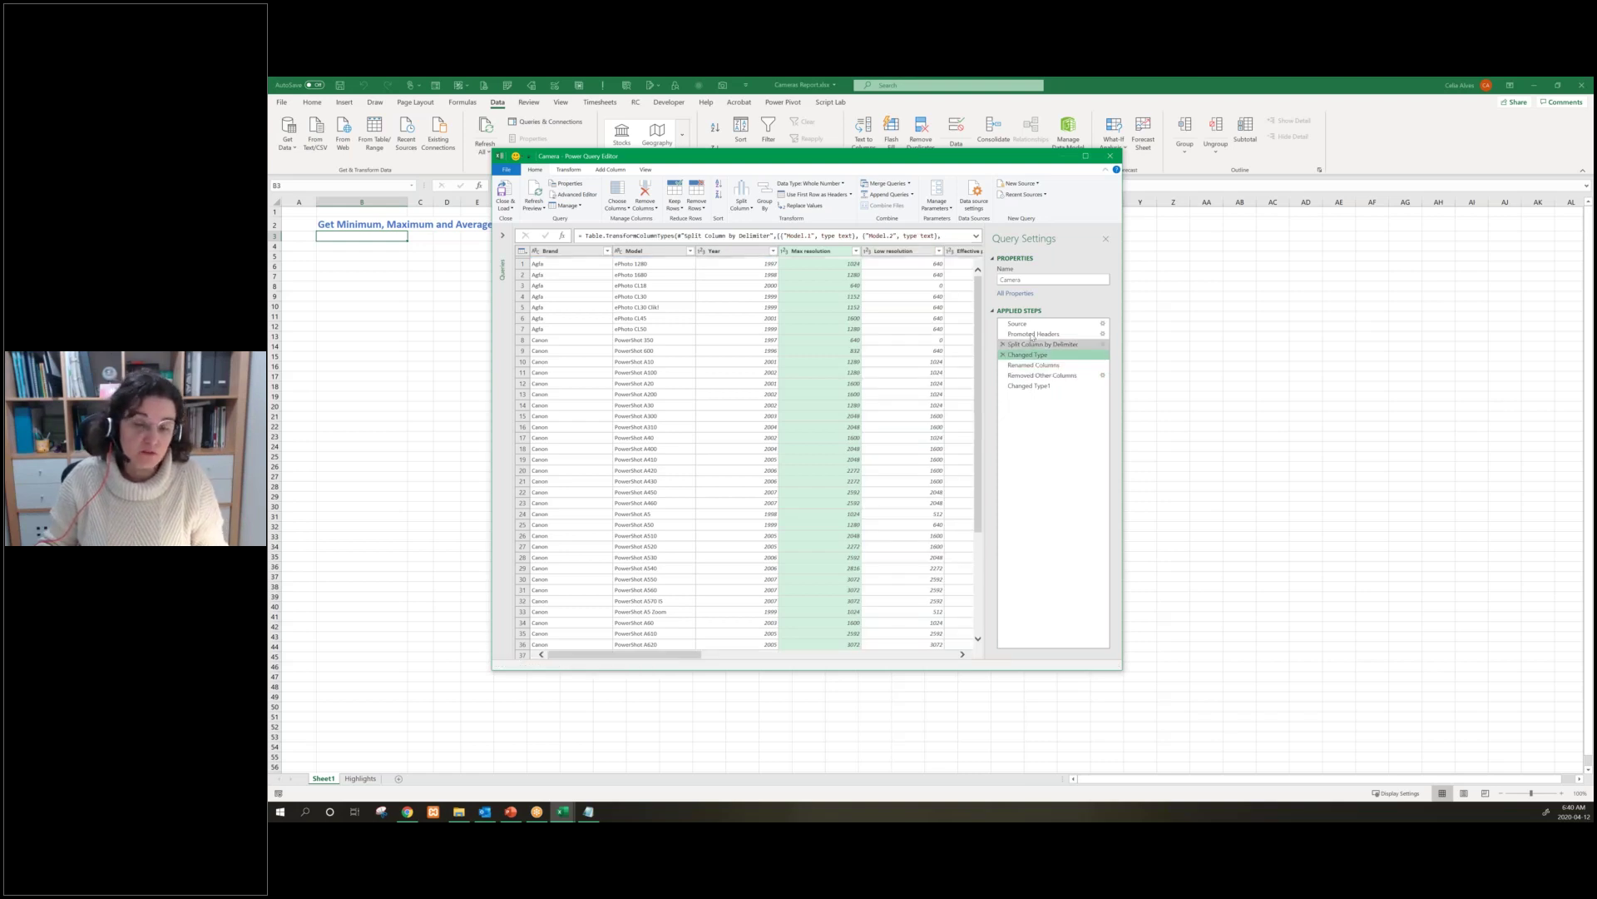
pyautogui.click(1032, 335)
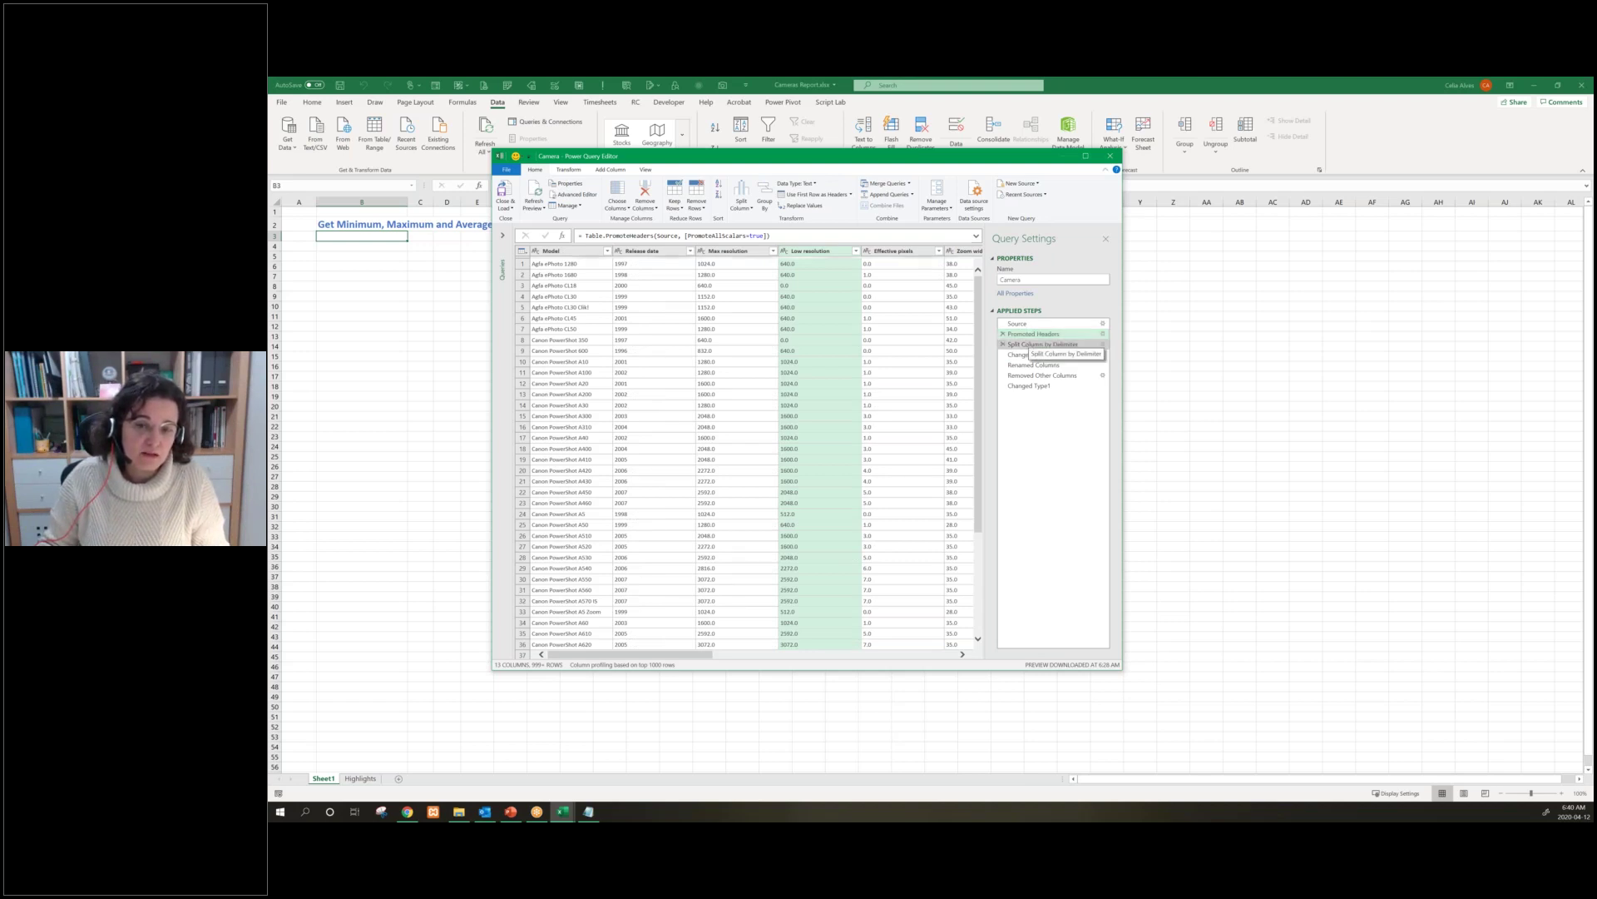
pyautogui.click(1040, 344)
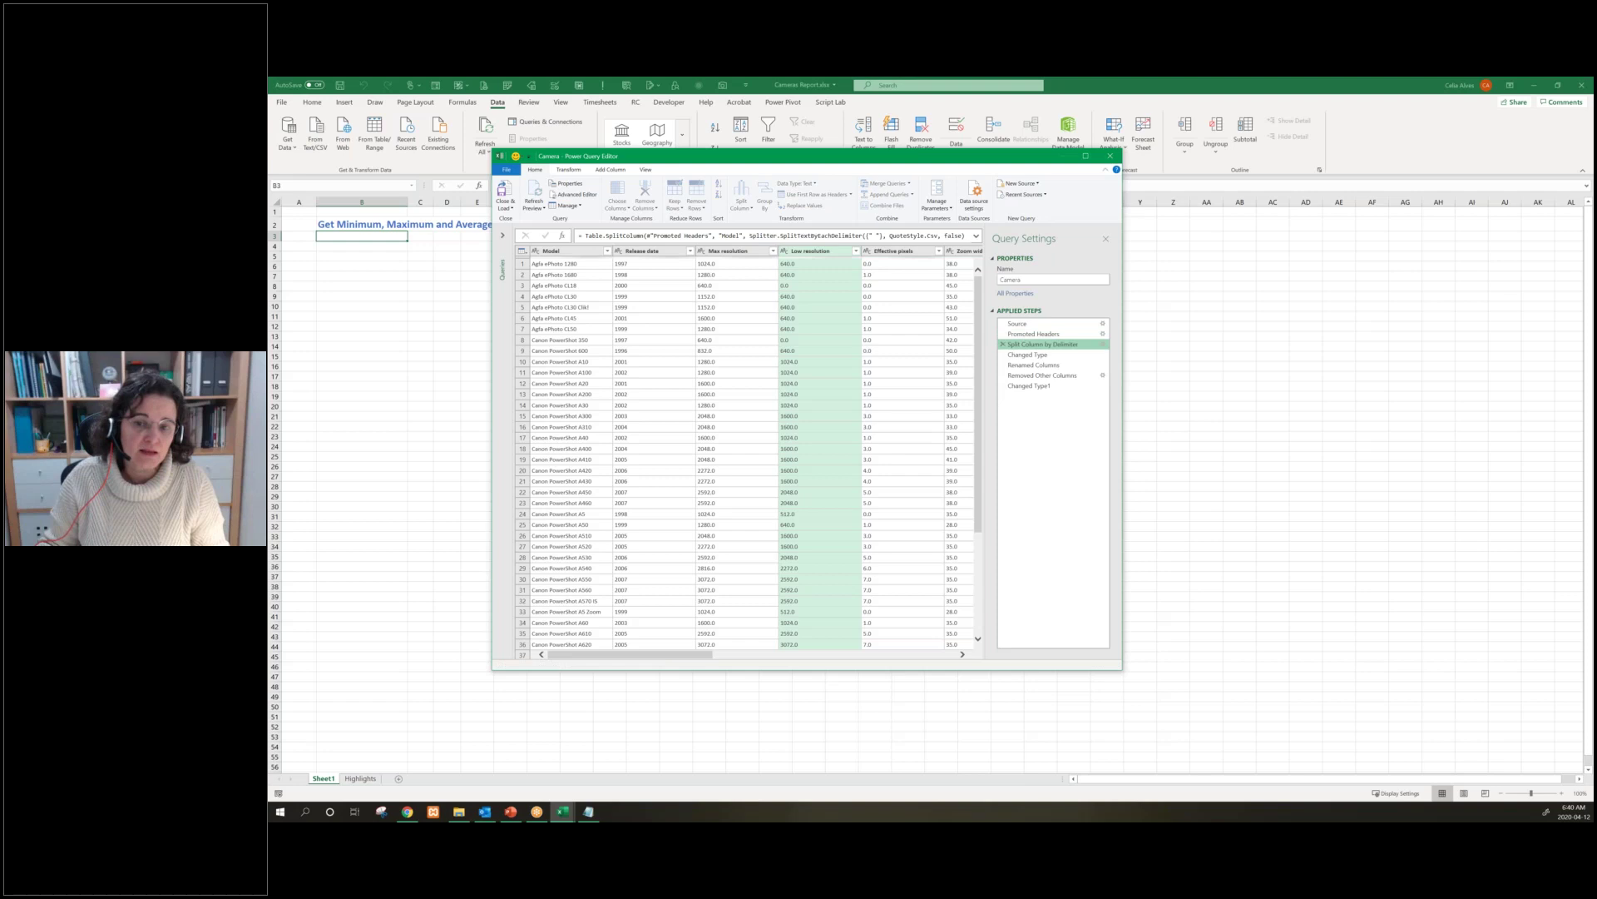
pyautogui.click(1029, 355)
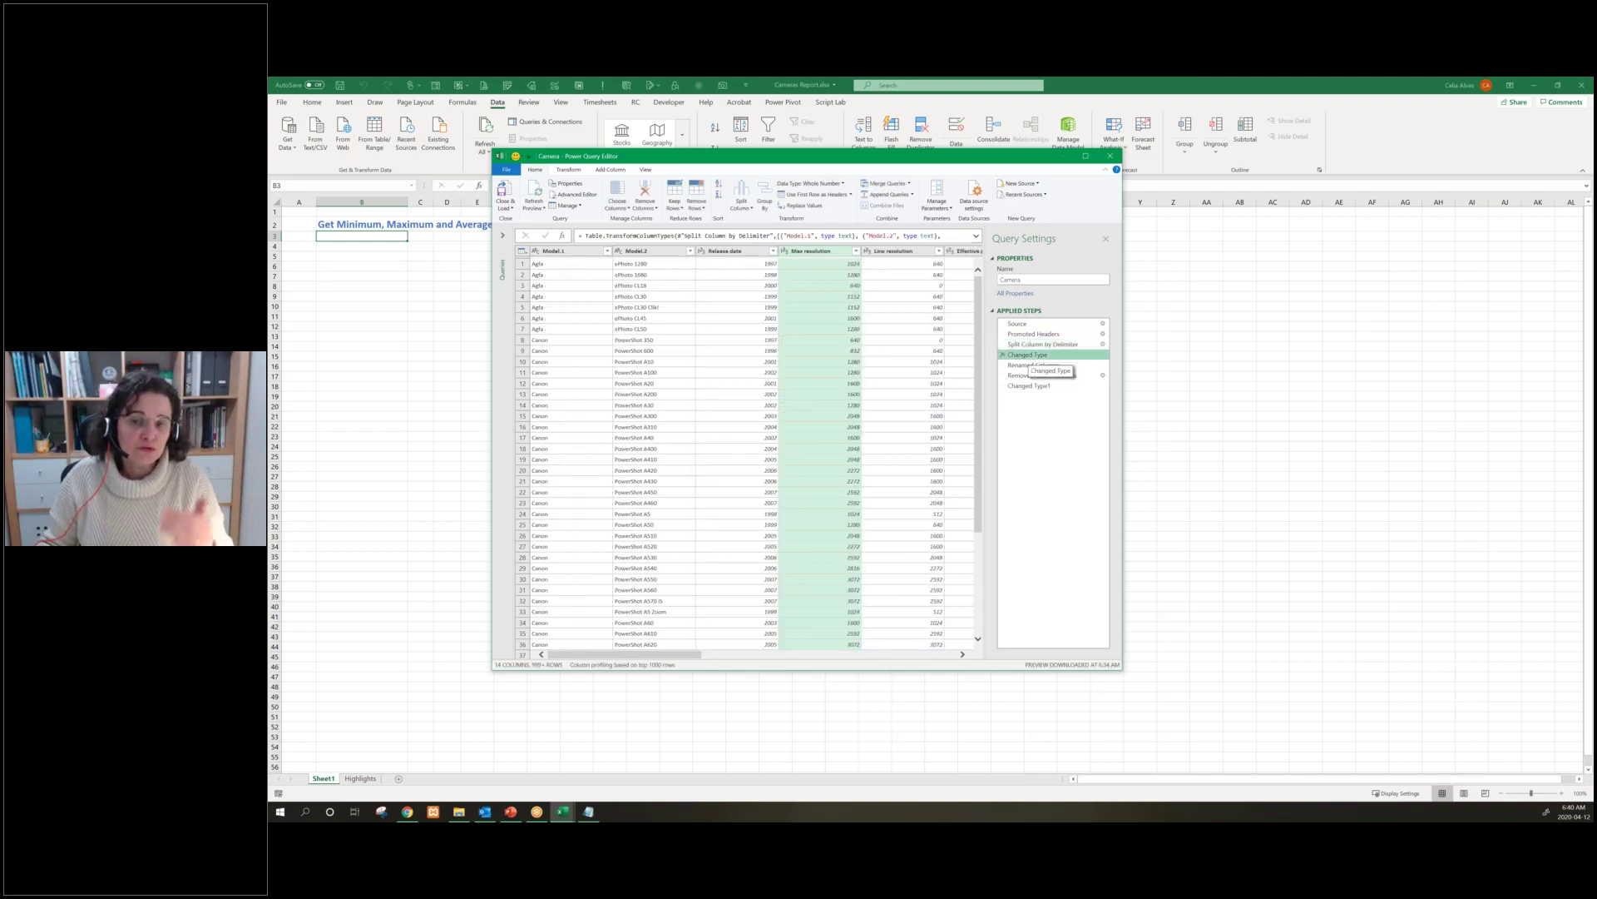
pyautogui.click(1032, 365)
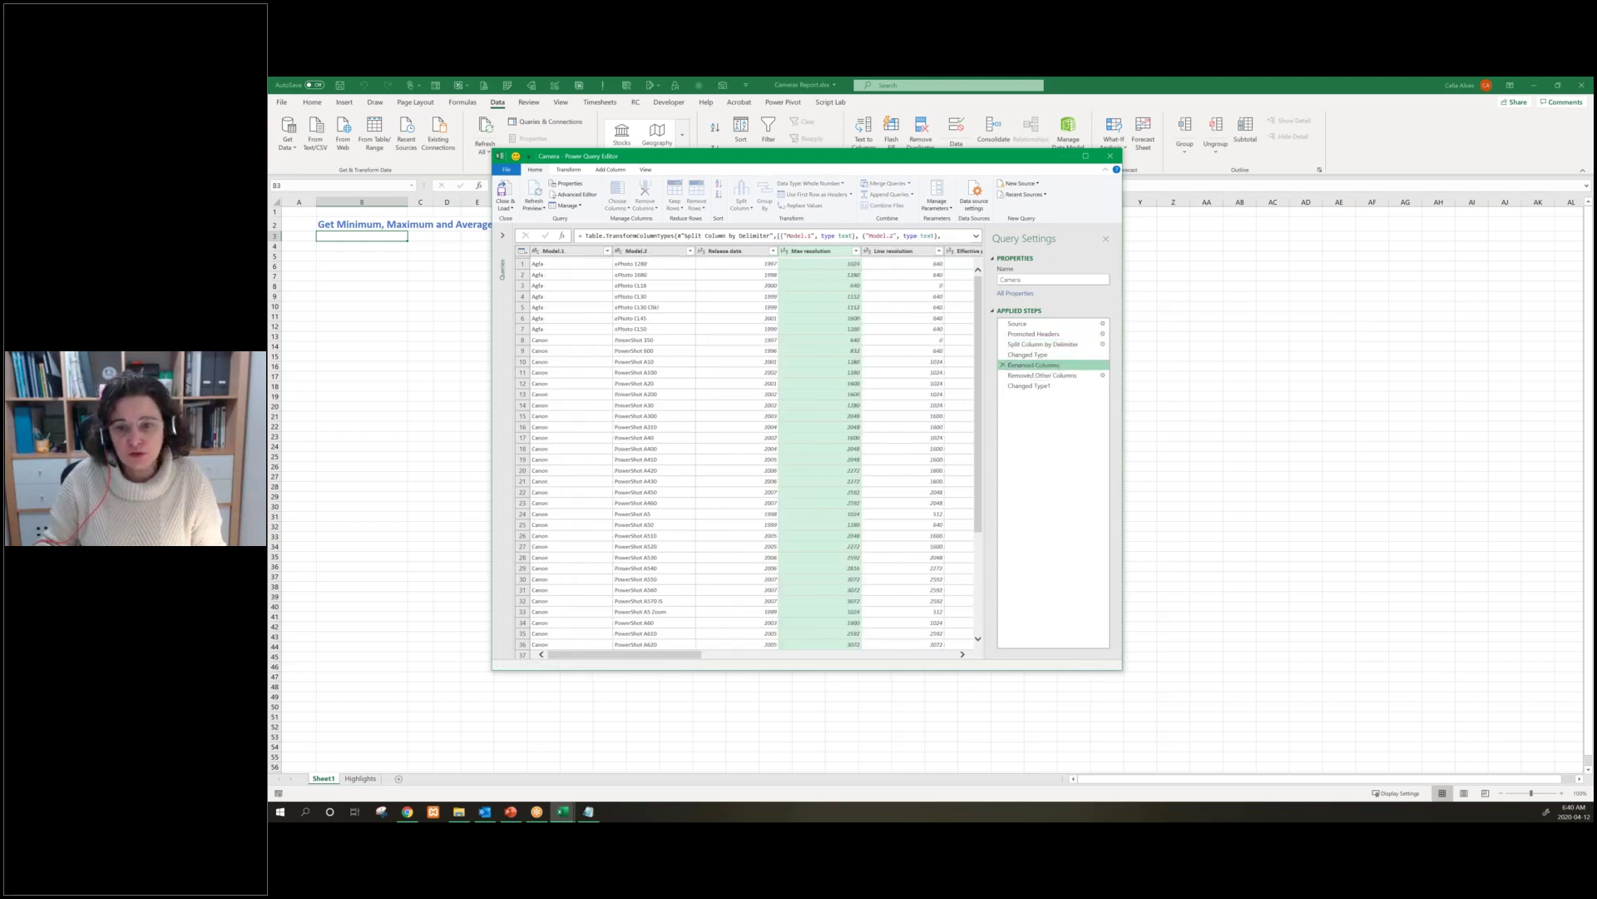
pyautogui.rightClick(1060, 371)
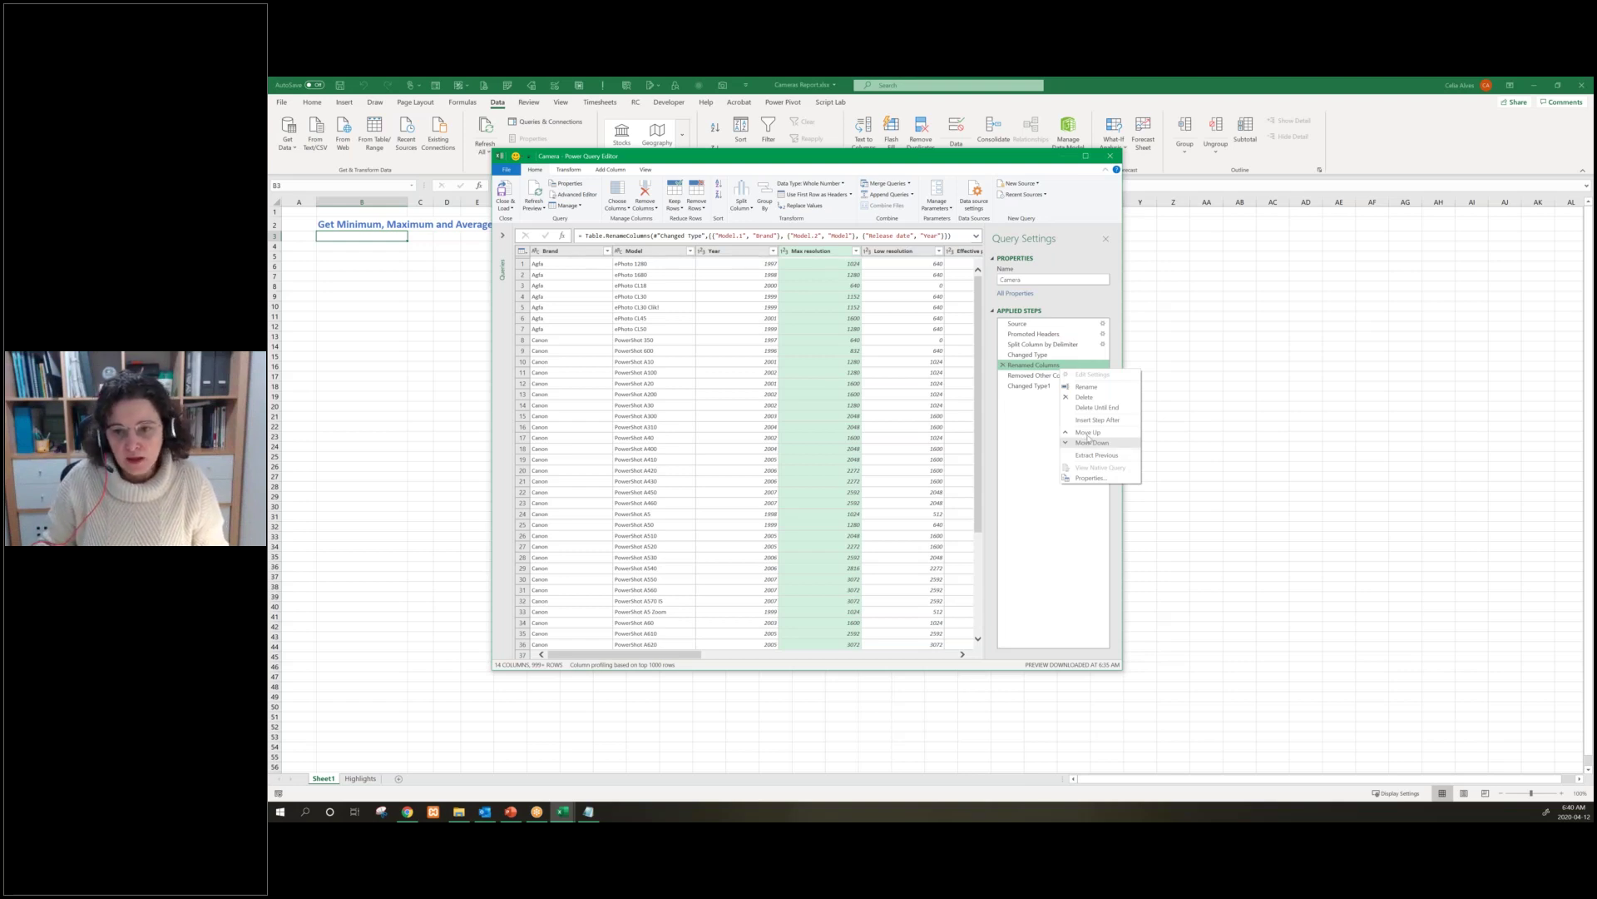
pyautogui.click(1083, 377)
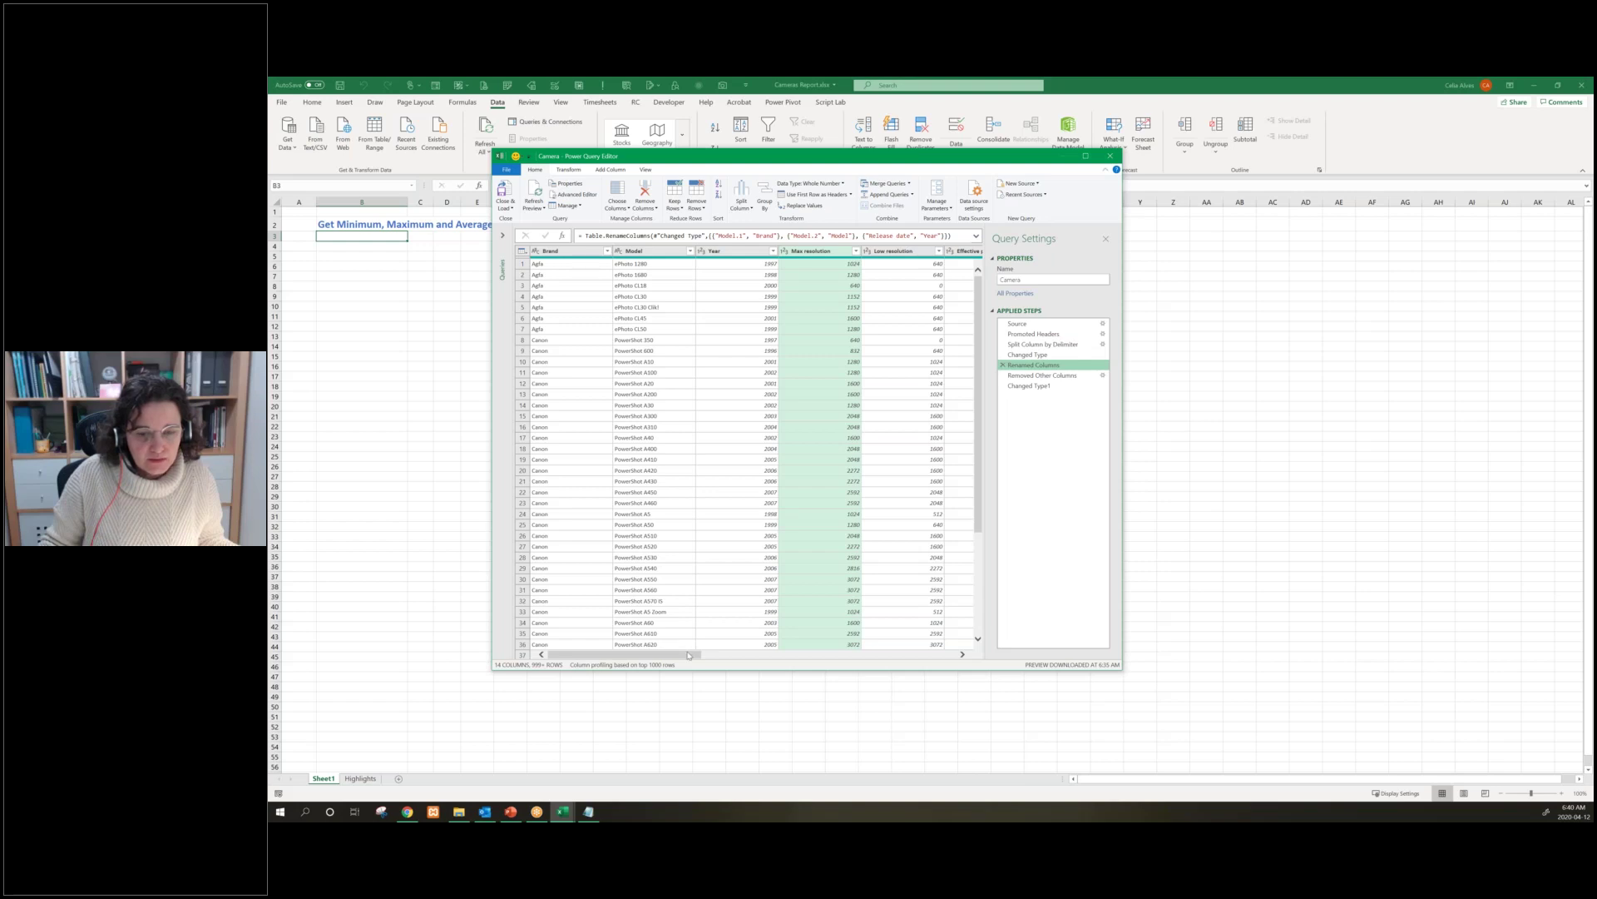
pyautogui.moveTo(584, 654); pyautogui.dragTo(1031, 388)
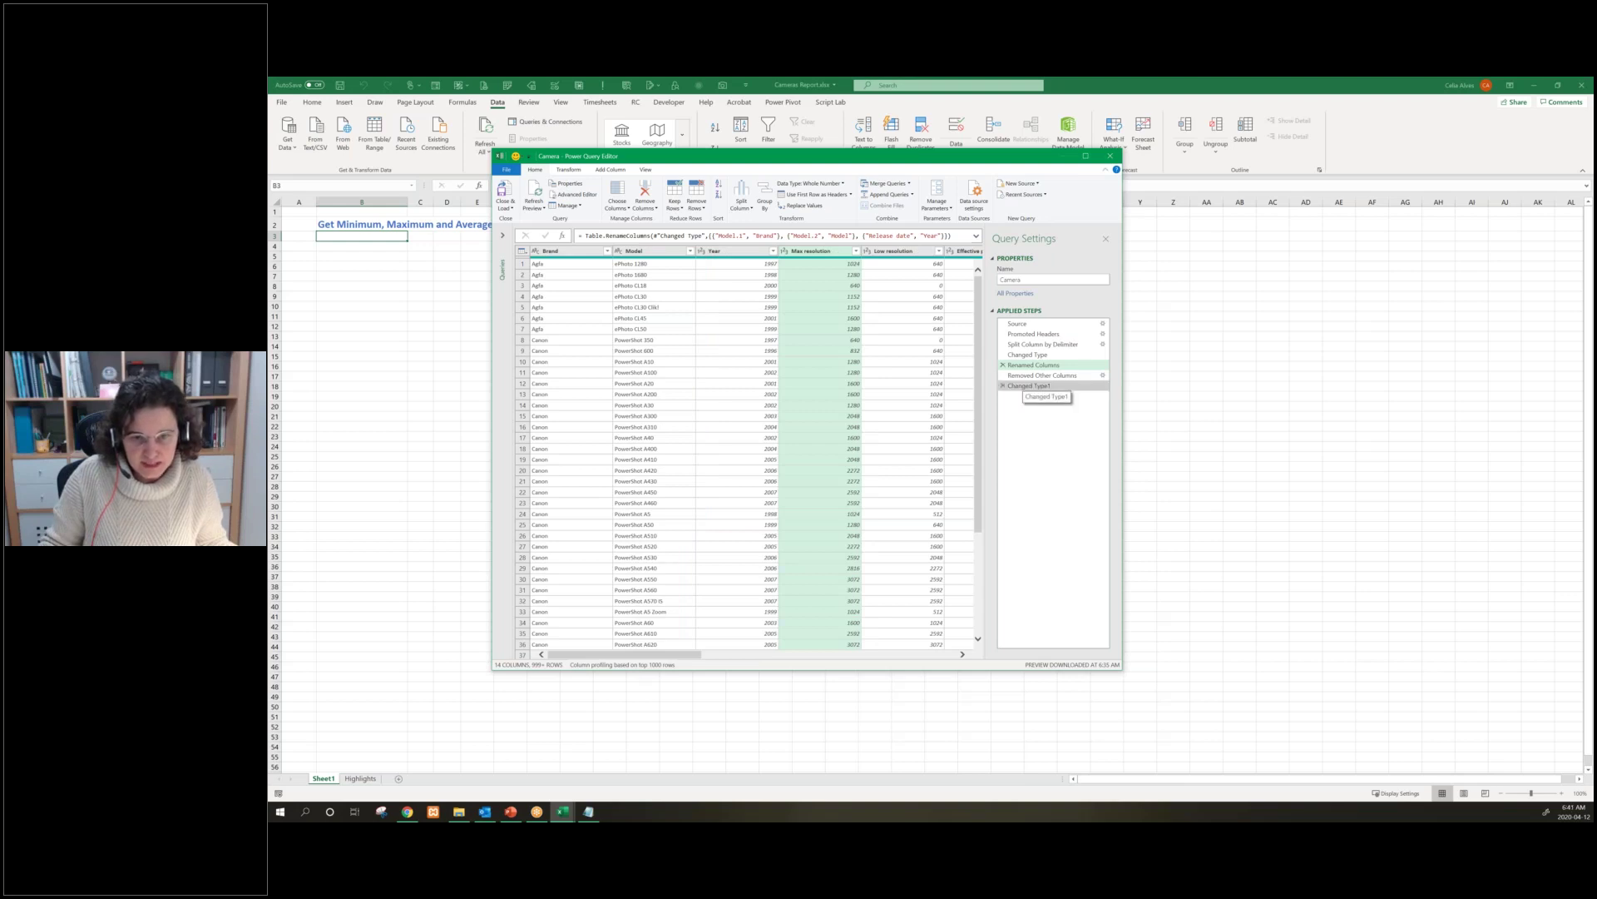
# Delete the Changed Type1 step and set the Price column's data type to Text
pyautogui.click(1030, 386)
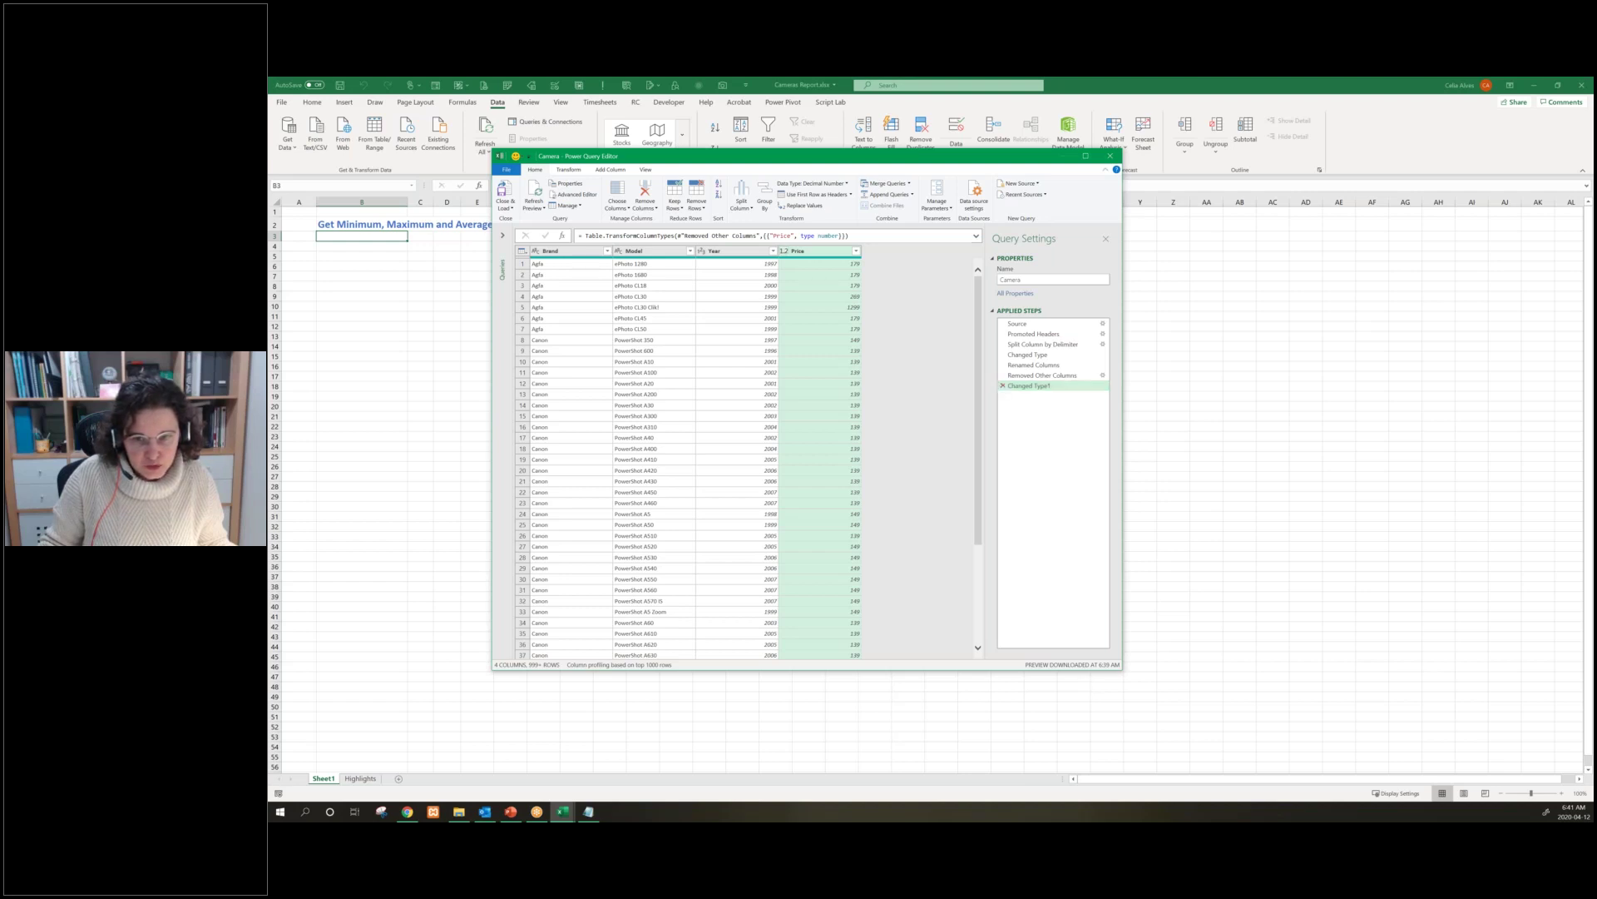
pyautogui.press('Delete')
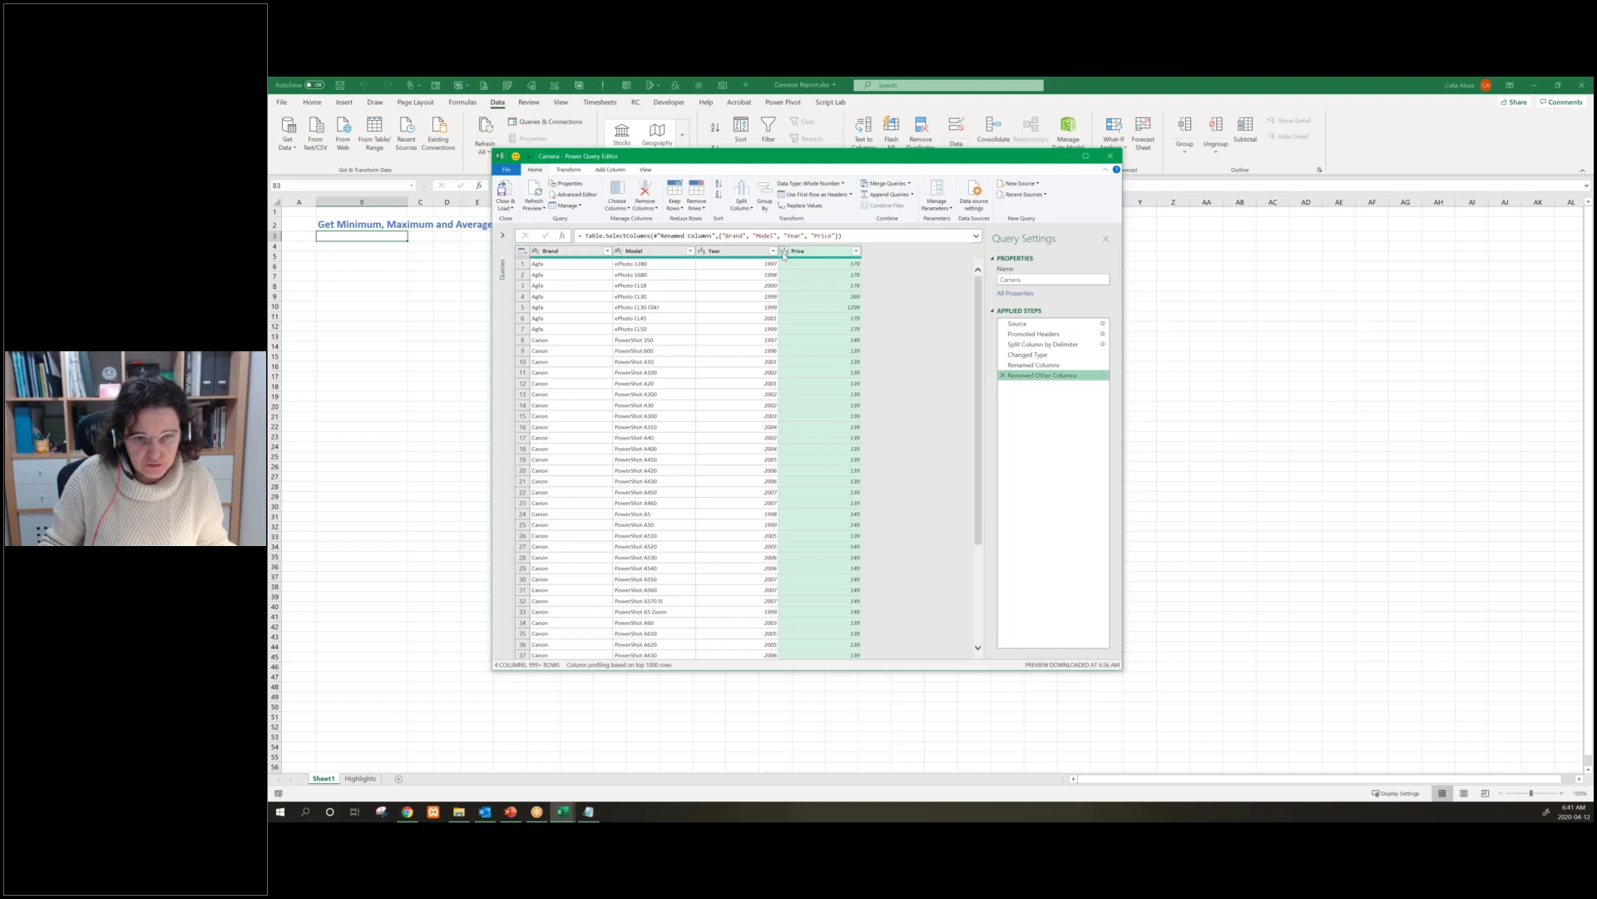
pyautogui.click(783, 251)
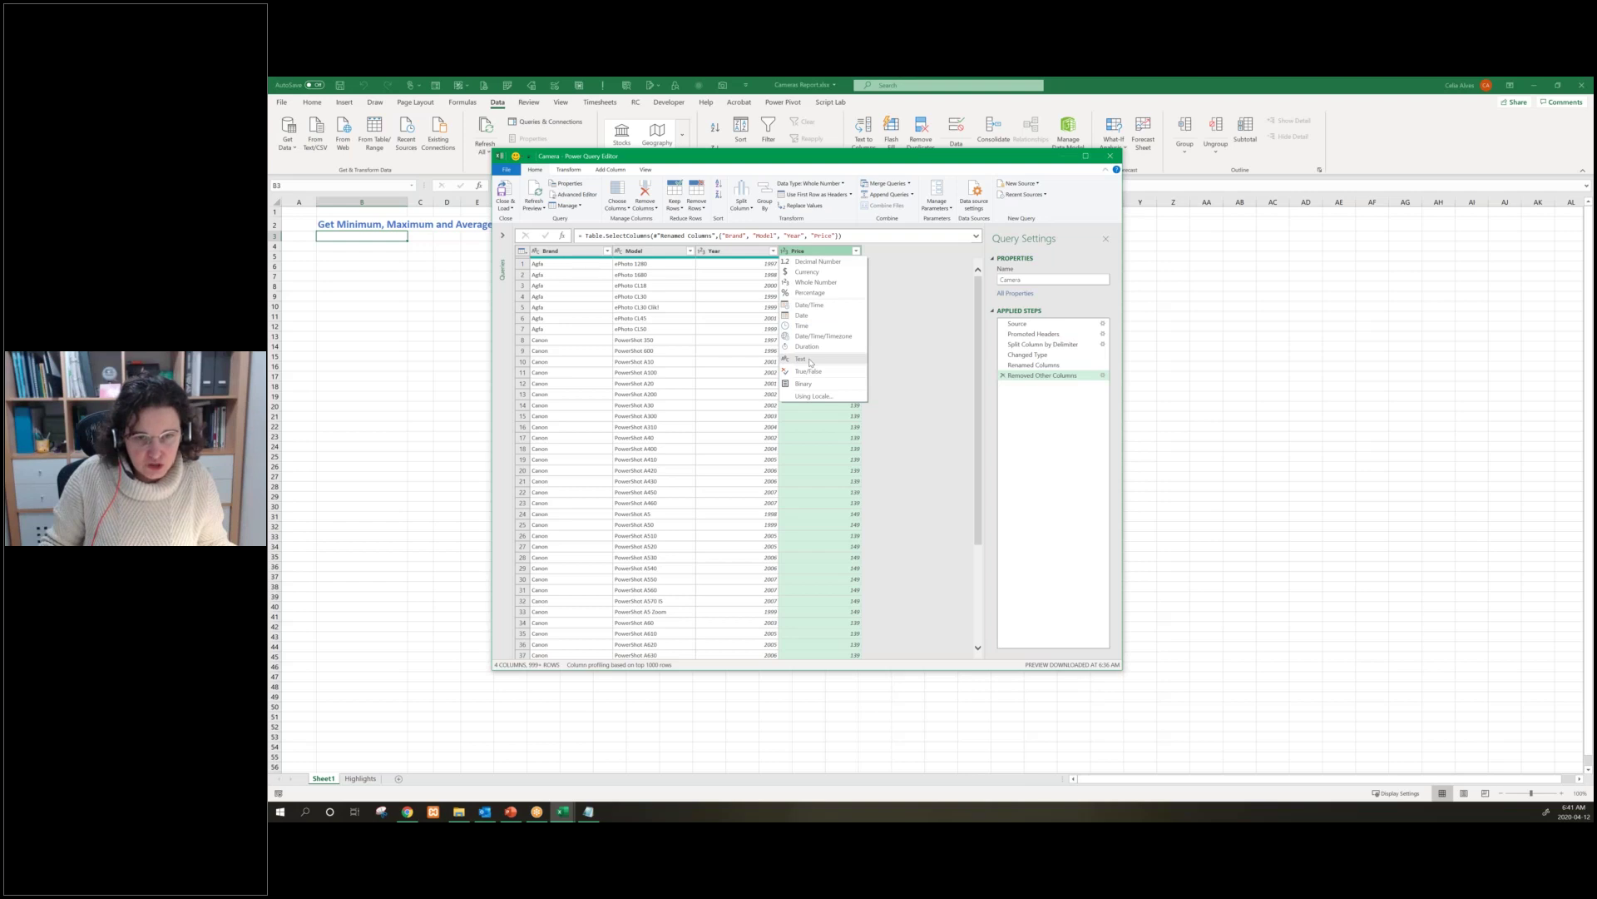
pyautogui.click(810, 362)
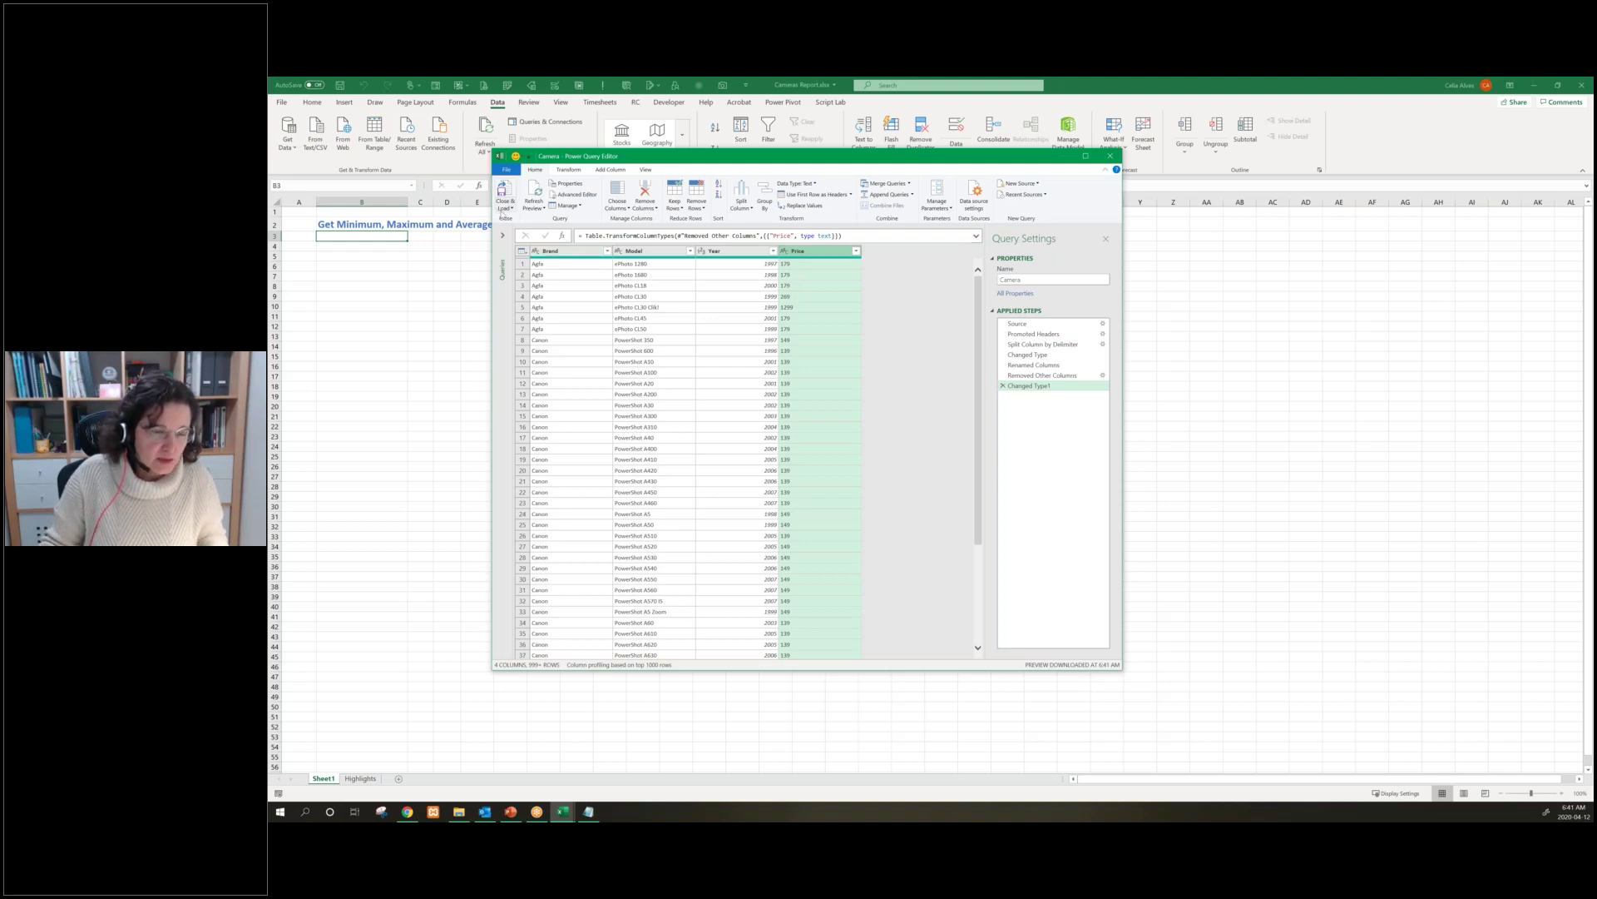
# Close the query editor and load the Camera query as a table in the existing worksheet at cell B5
pyautogui.click(502, 209)
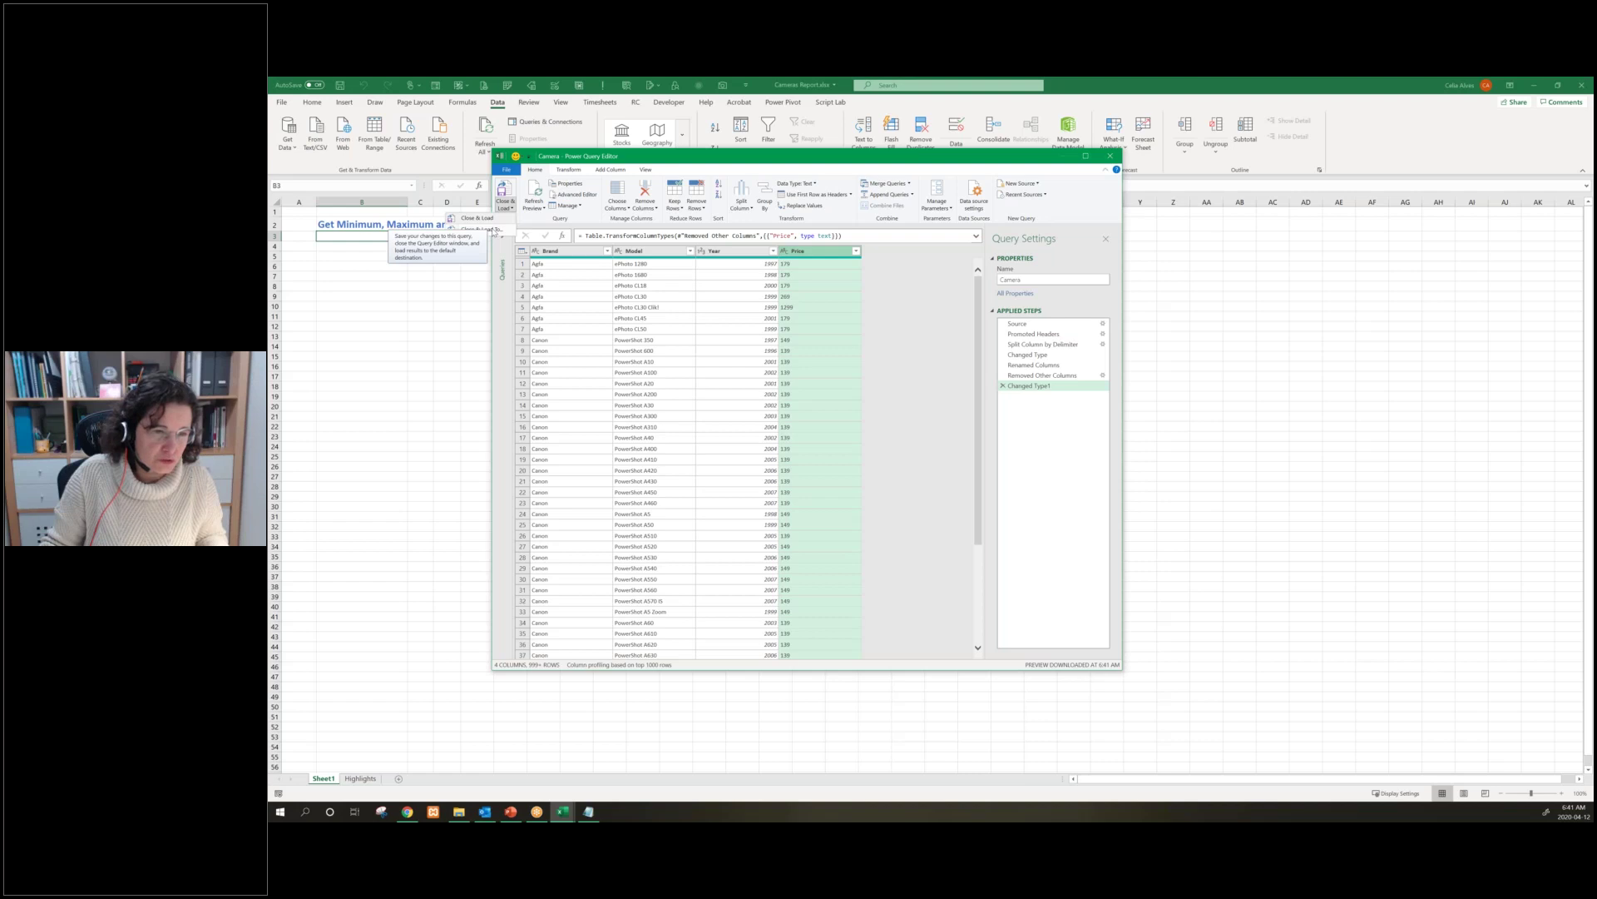
pyautogui.click(494, 230)
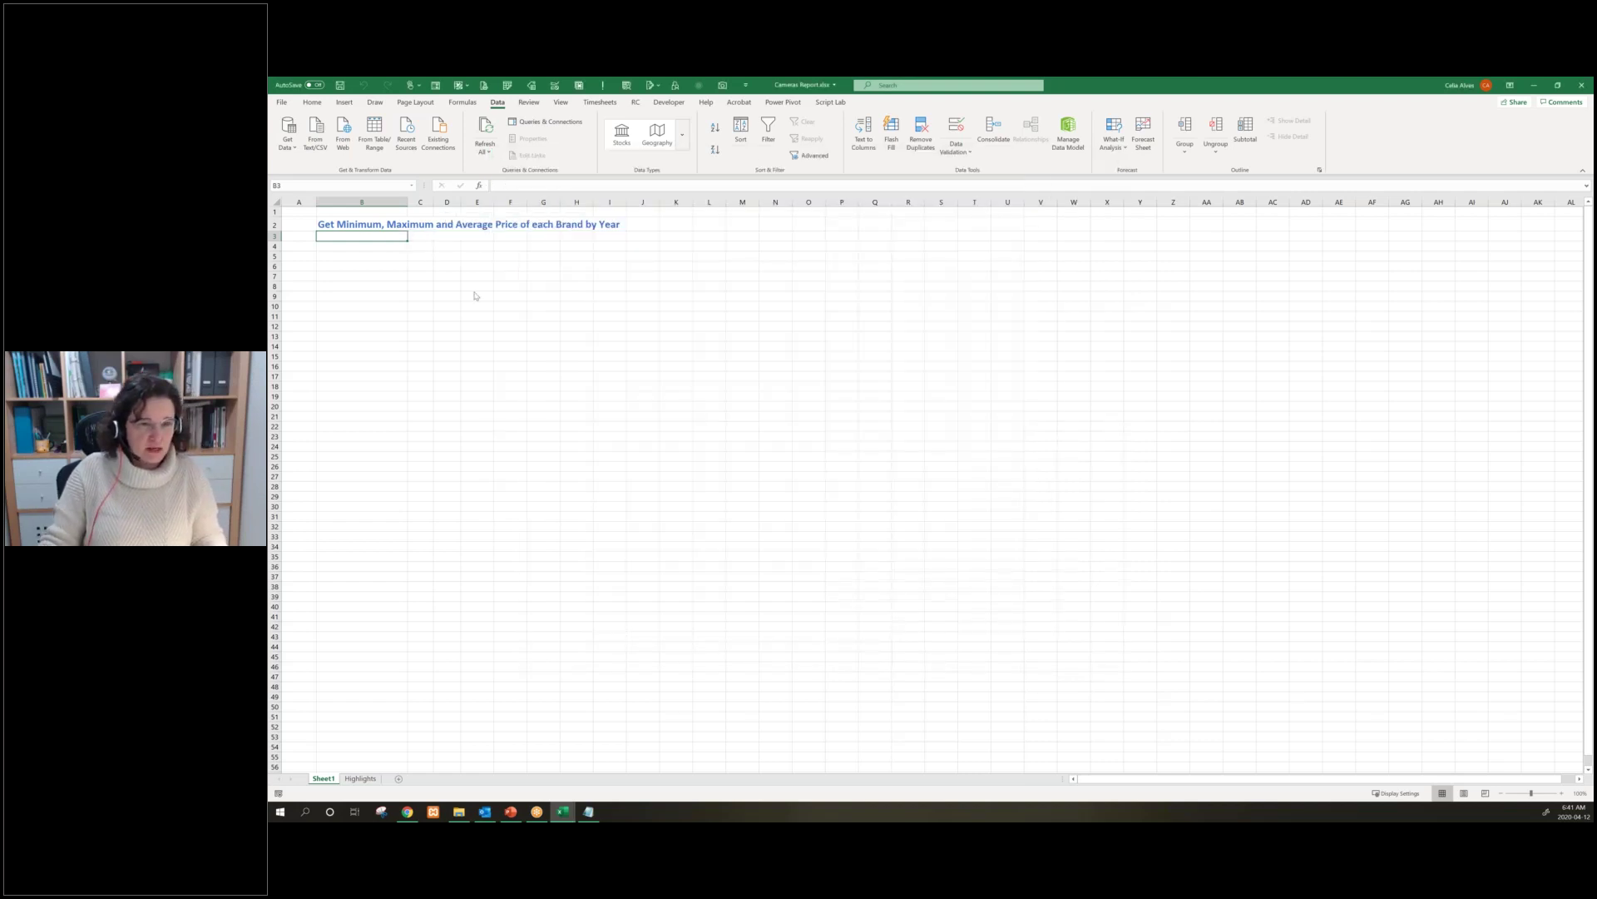
pyautogui.moveTo(516, 154); pyautogui.dragTo(489, 290)
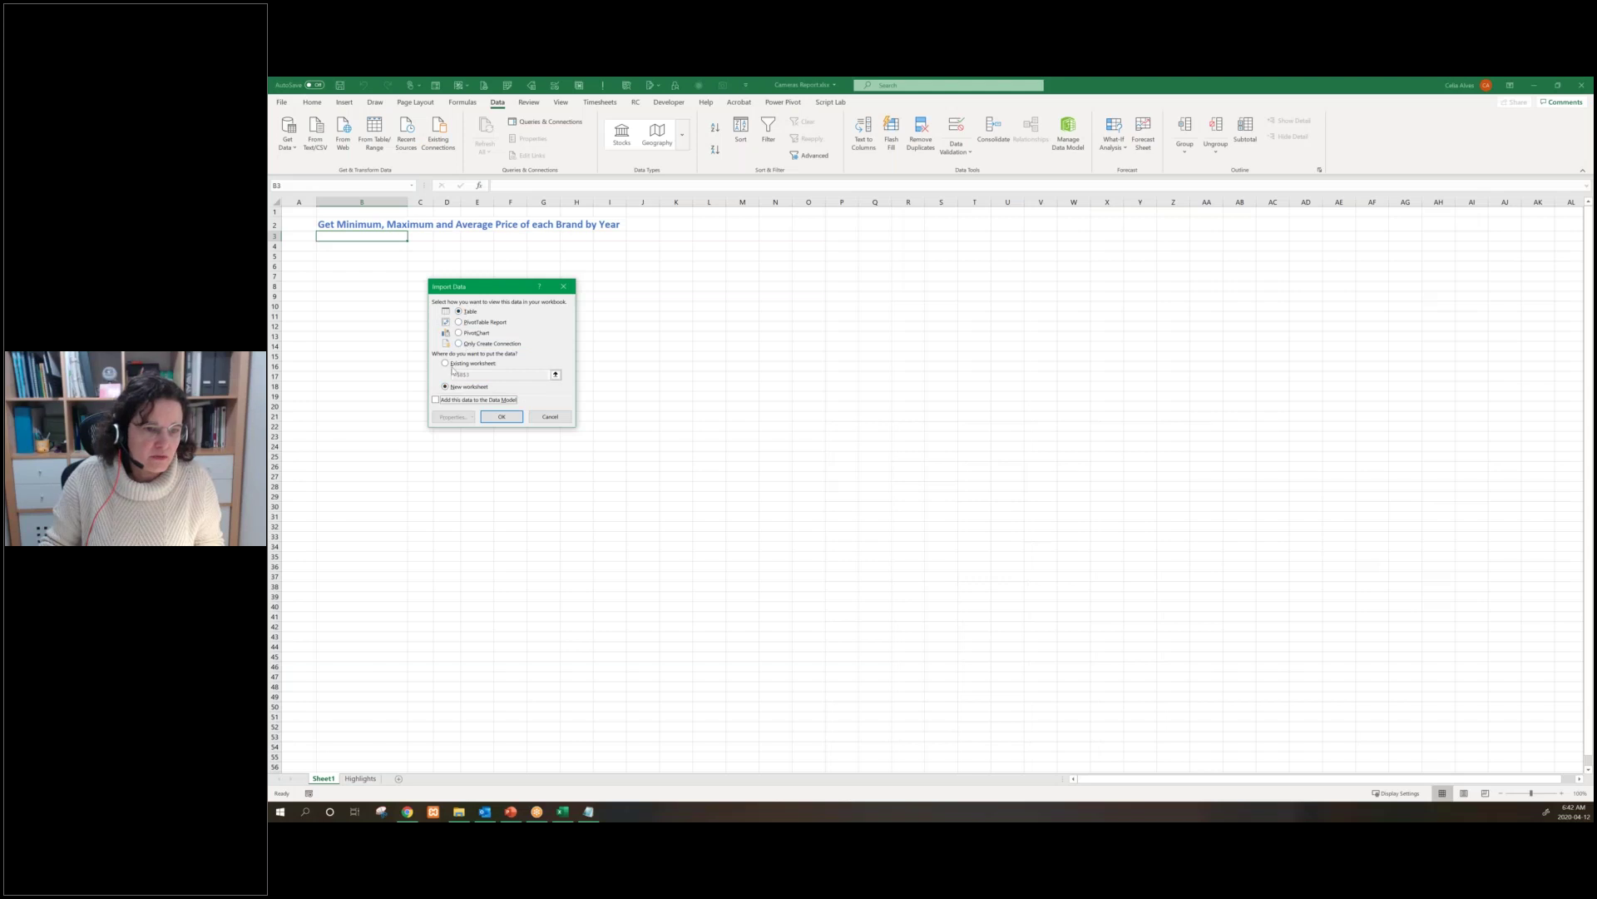
pyautogui.click(445, 364)
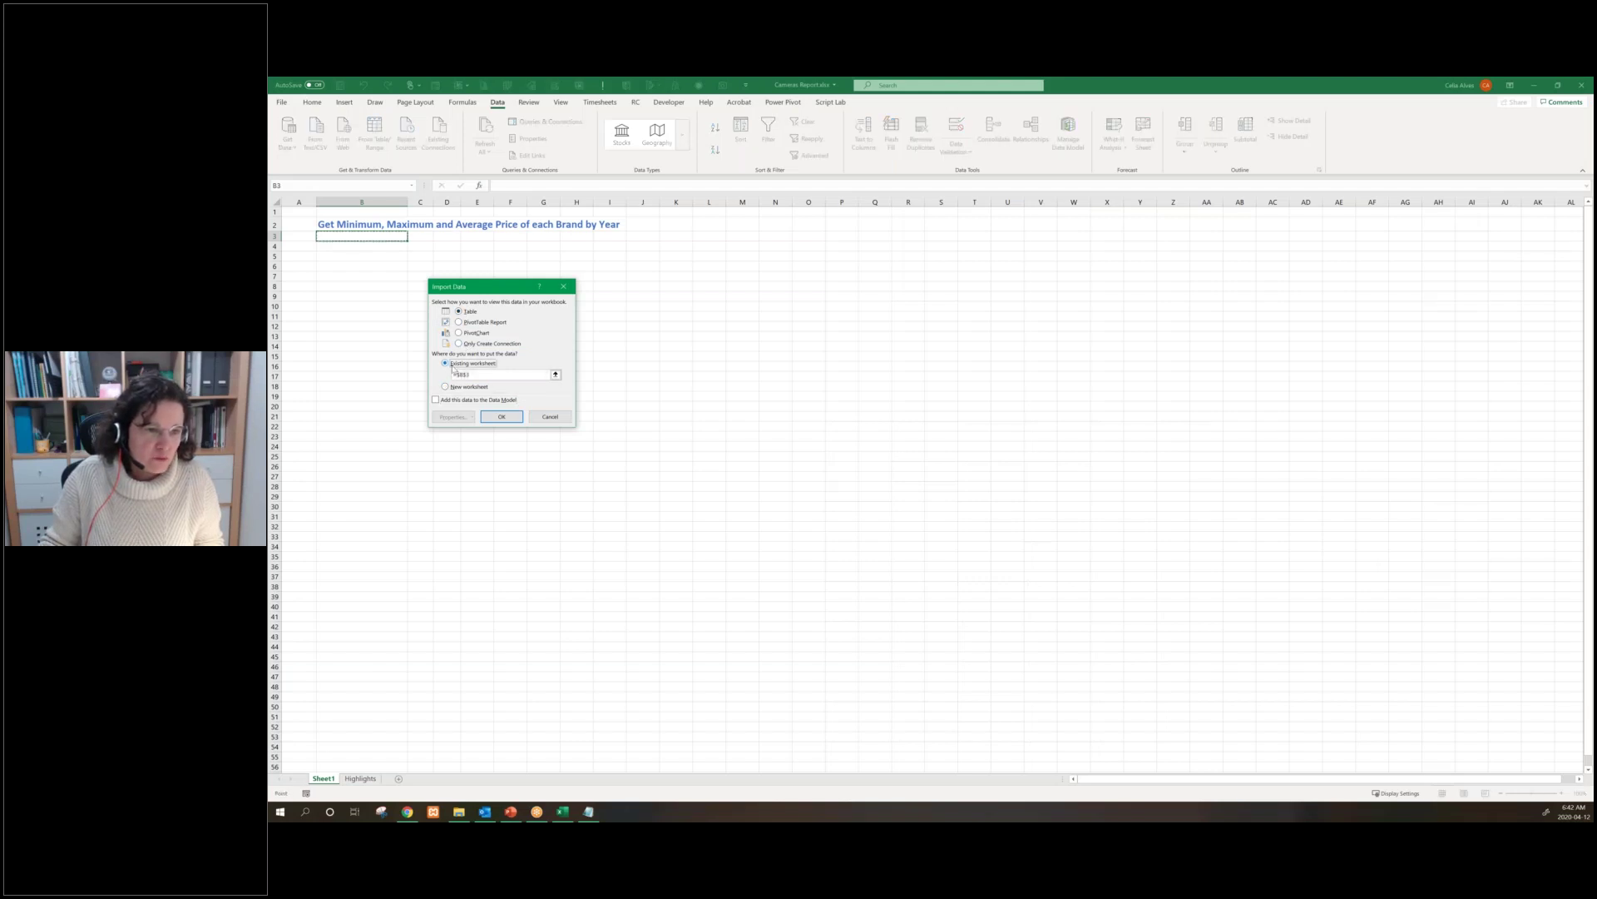
pyautogui.click(358, 255)
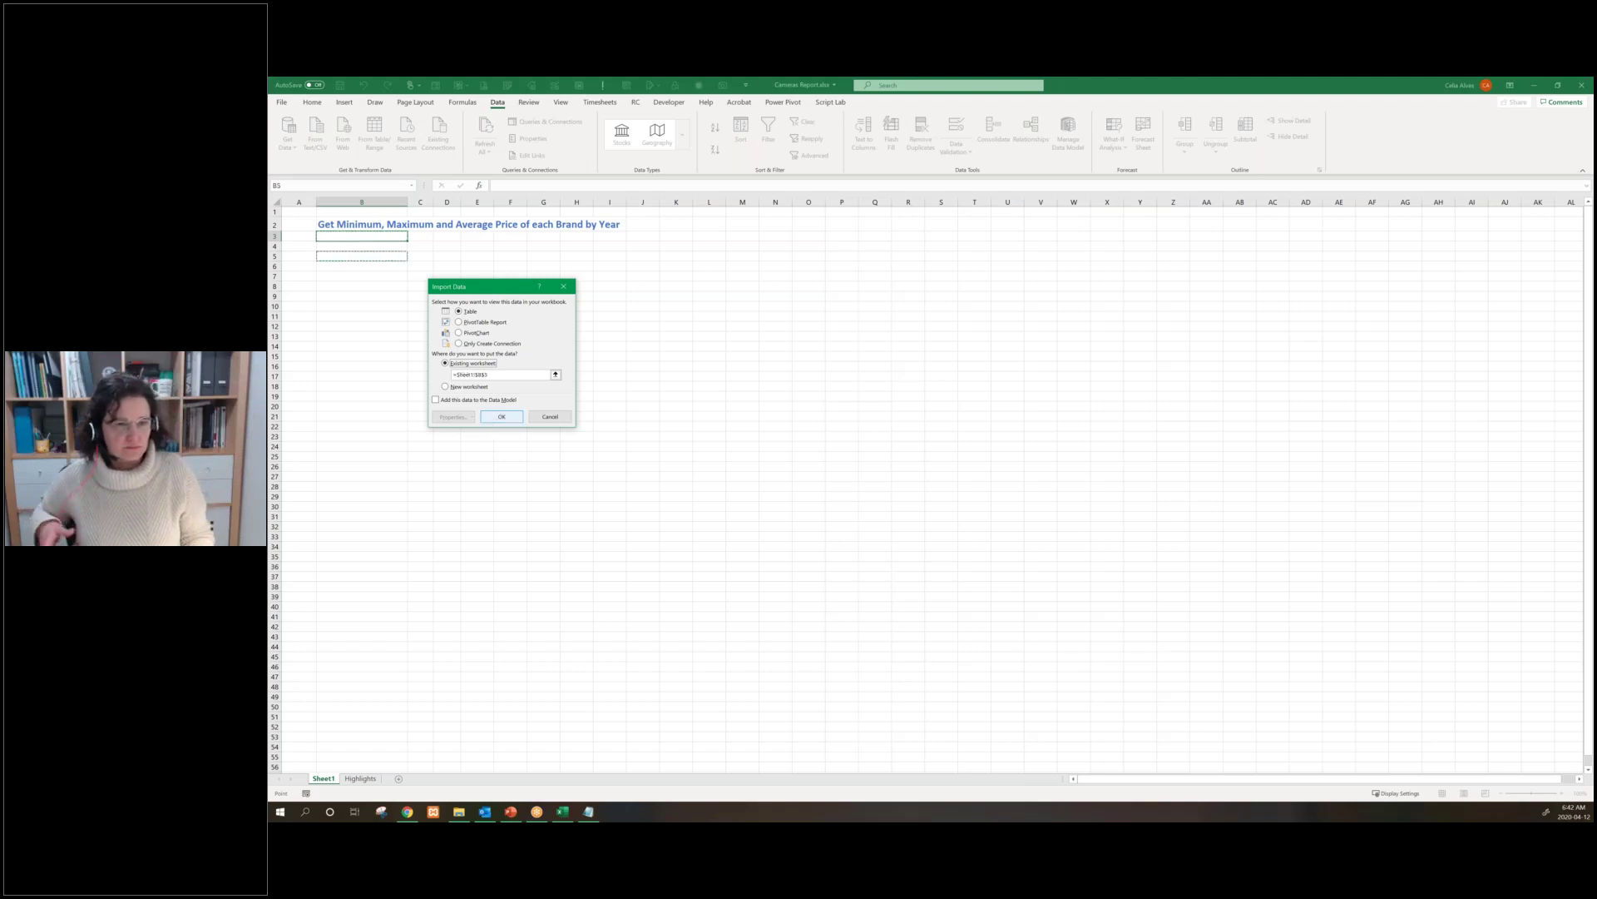
pyautogui.press('Escape')
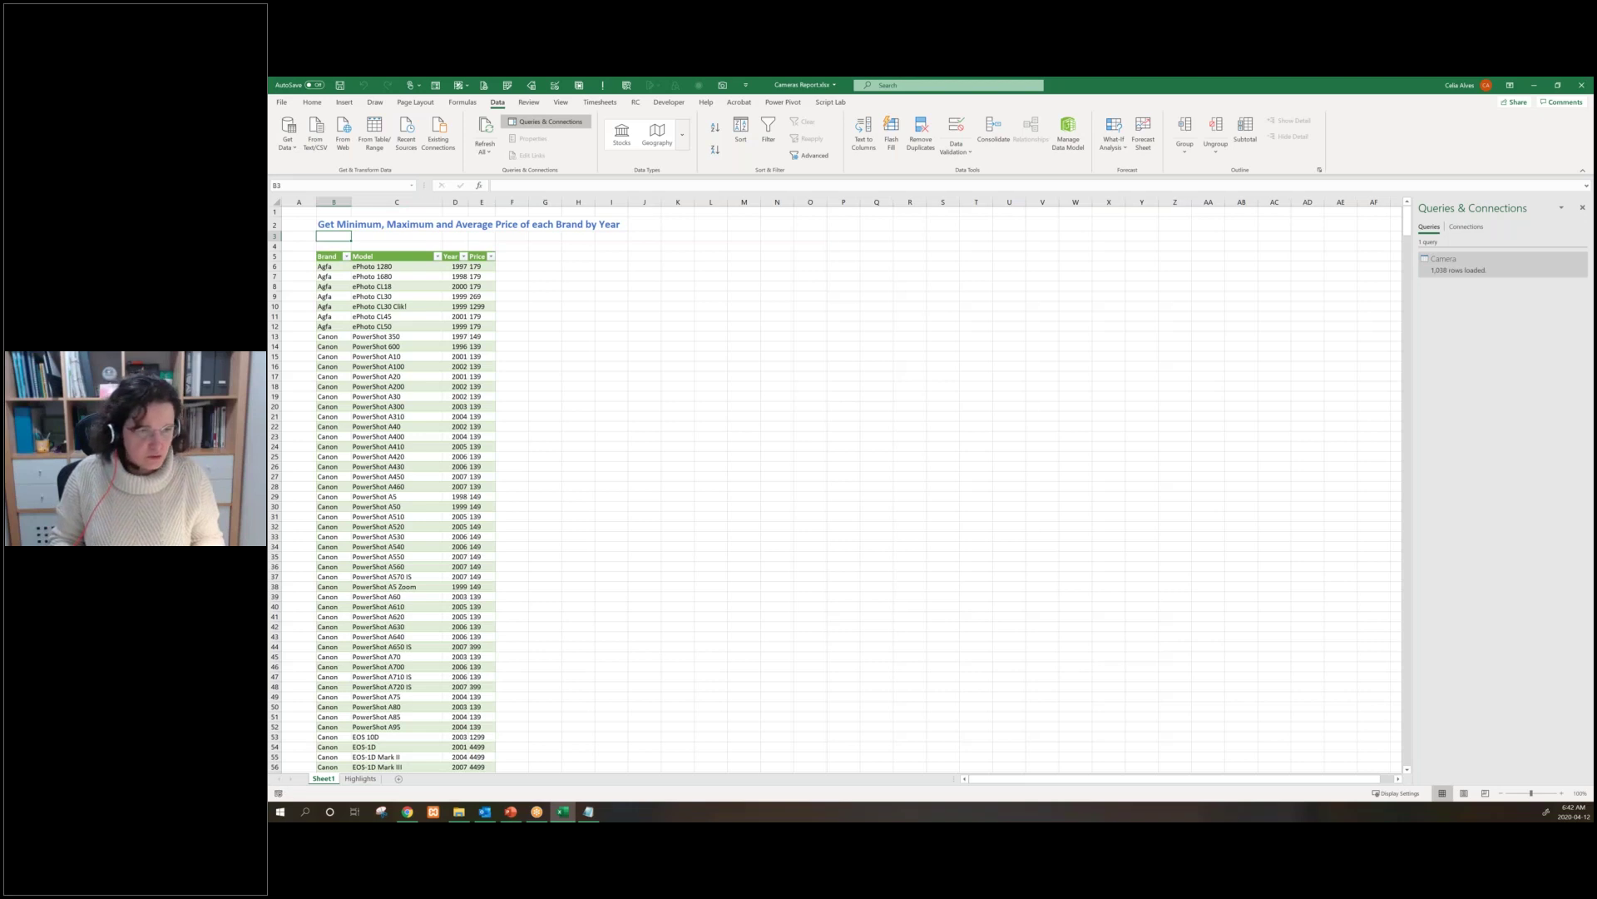
# Create a PivotTable from the loaded Camera table in the existing worksheet at cell I5
pyautogui.click(334, 277)
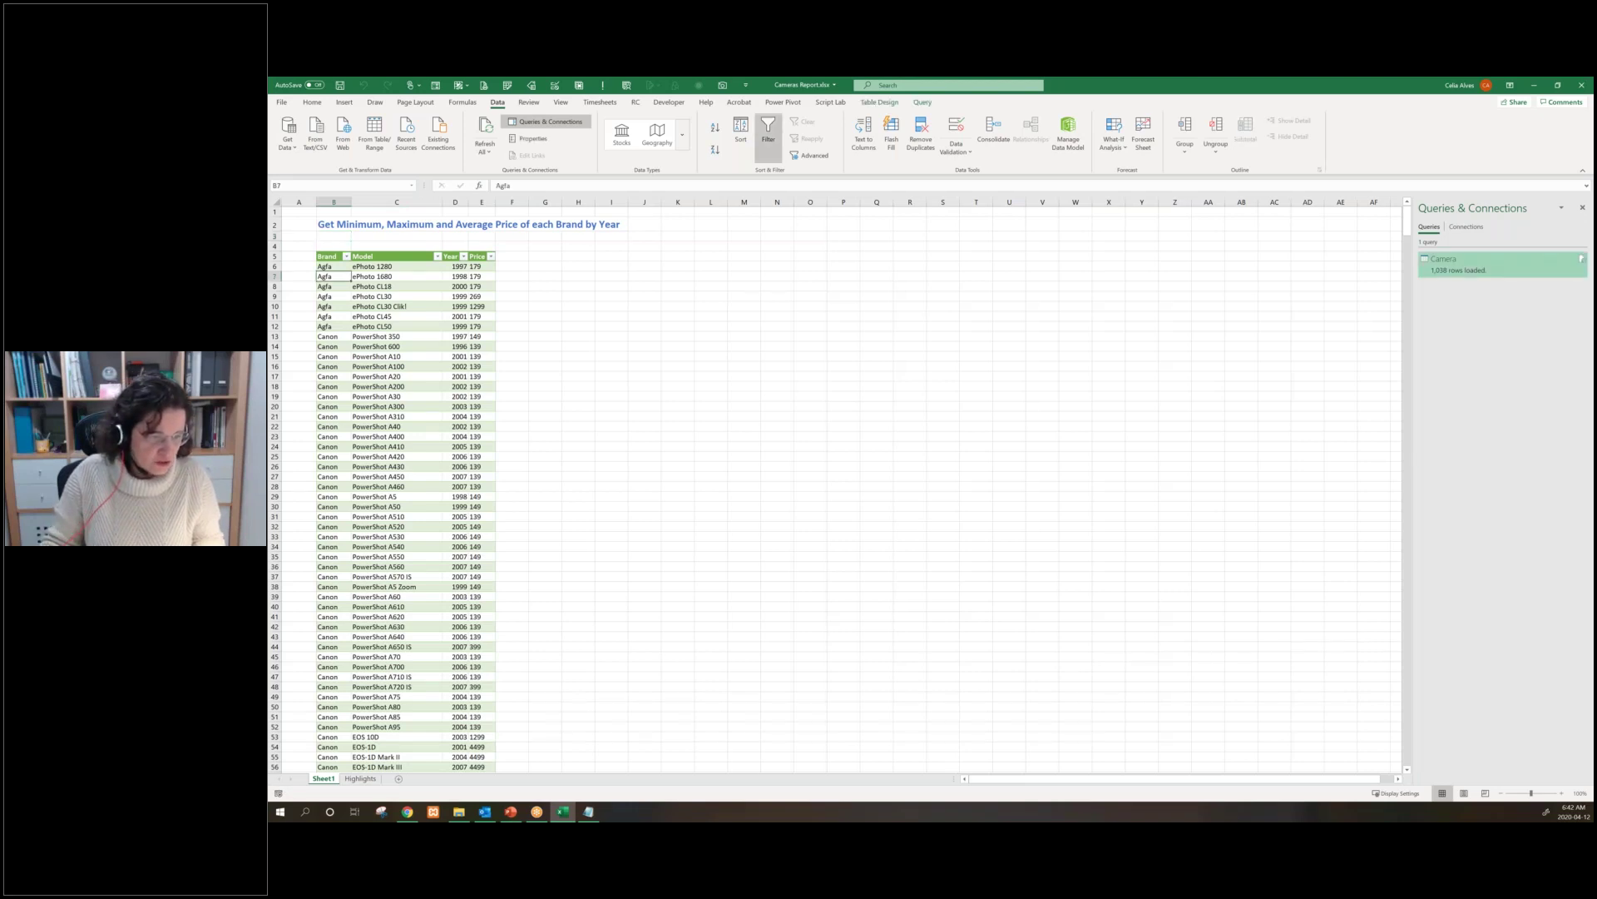
pyautogui.hotkey('ctrl', 'Down')
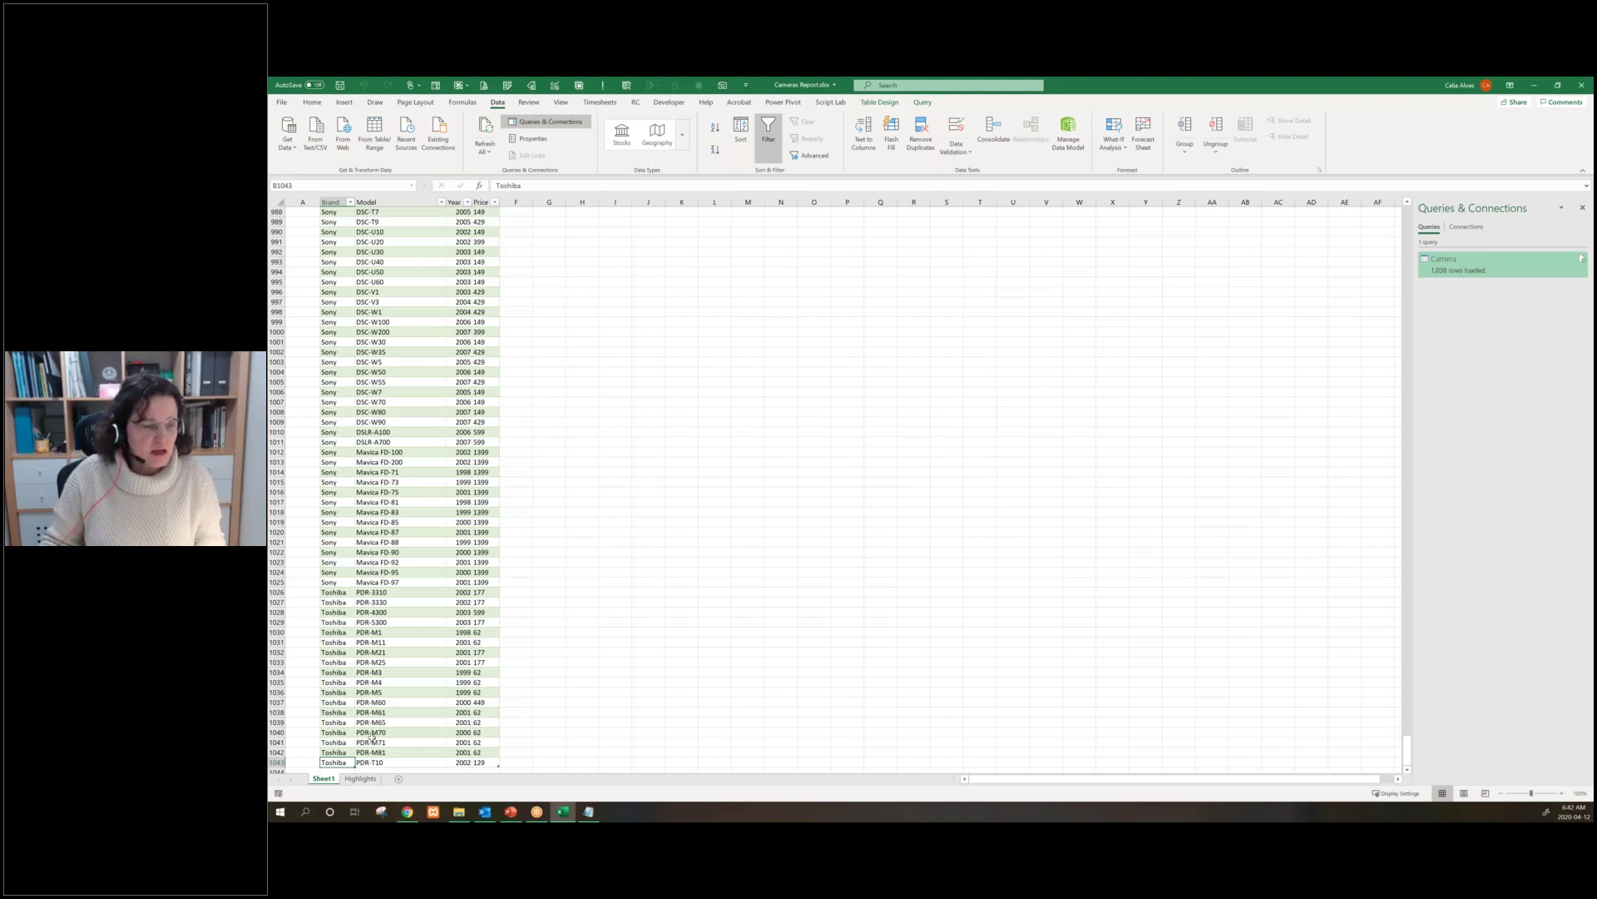
pyautogui.hotkey('ctrl', 'Up')
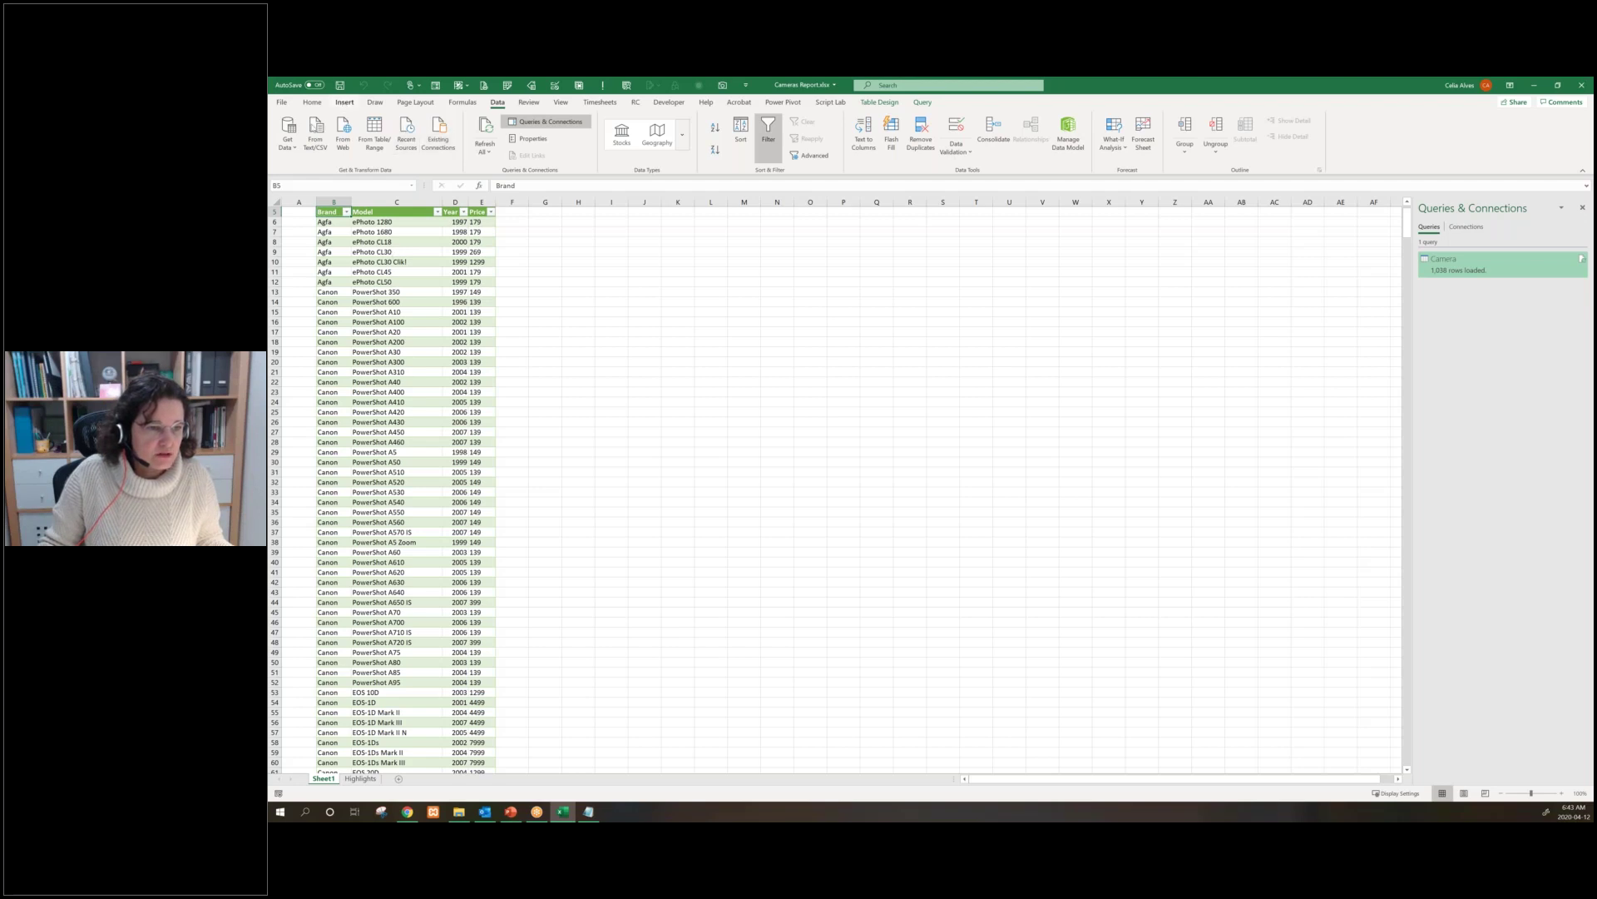
pyautogui.click(344, 102)
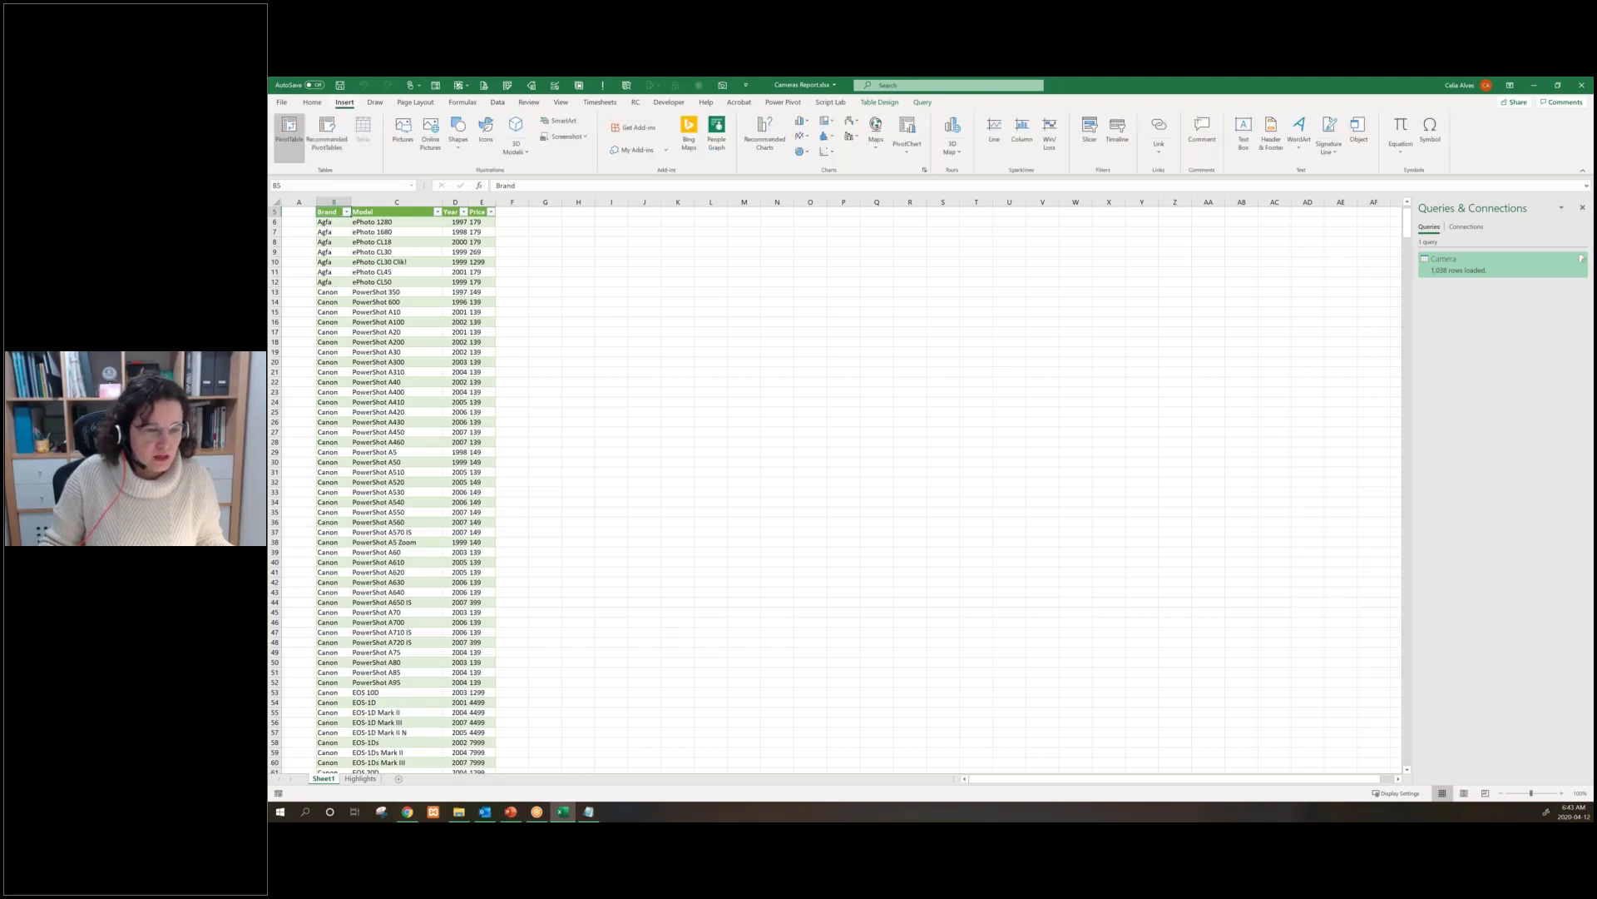
pyautogui.click(289, 132)
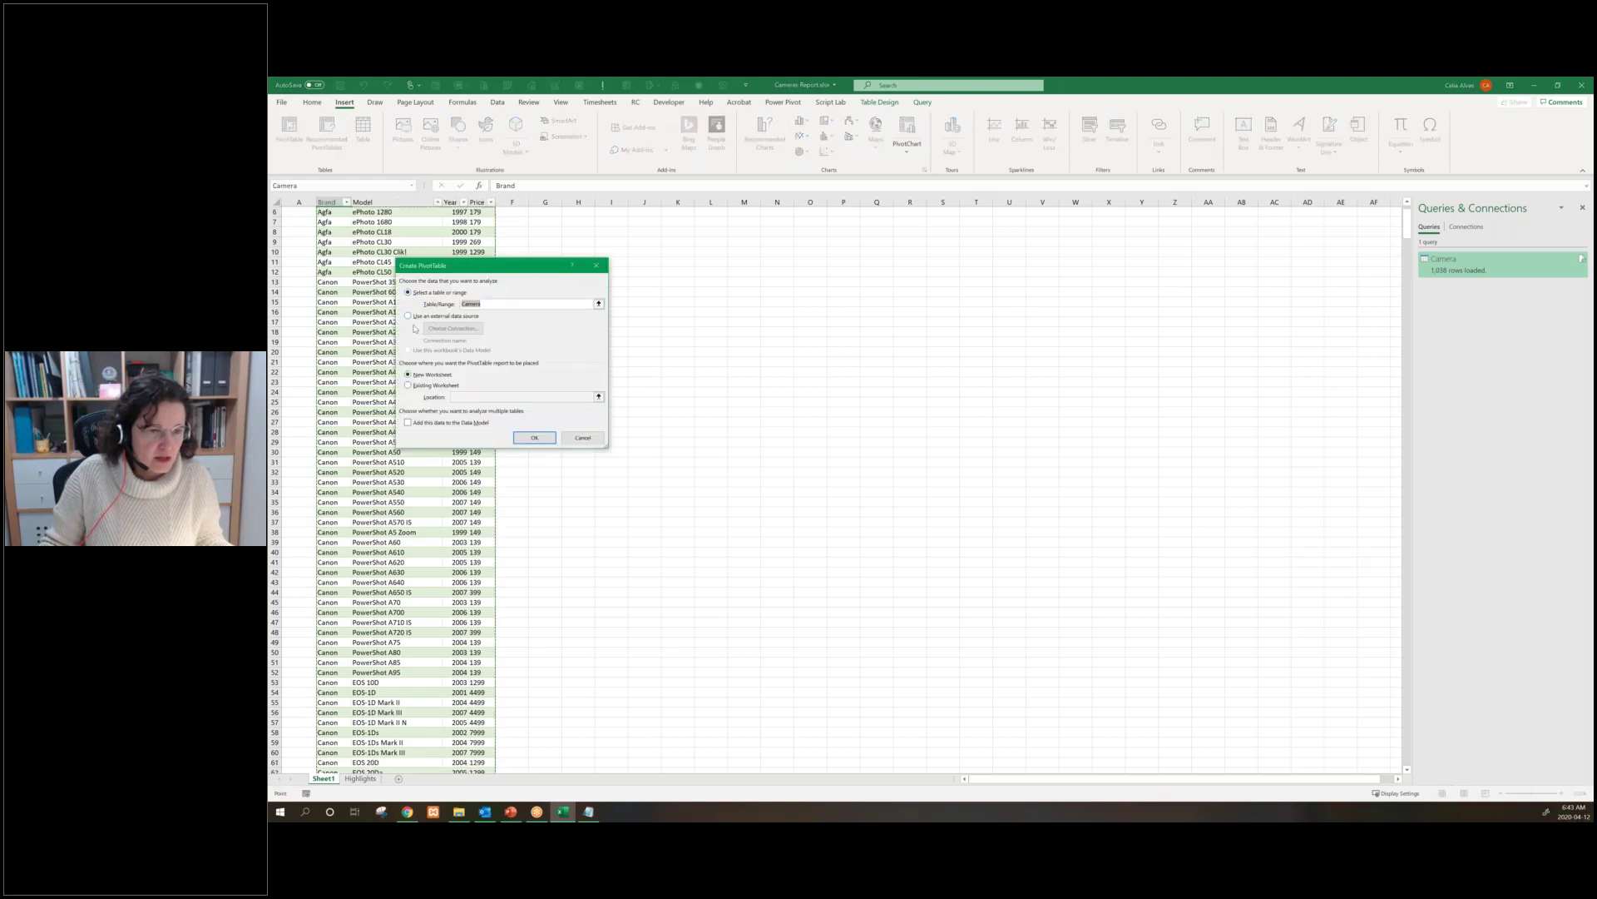
pyautogui.click(409, 386)
pyautogui.scroll(2, 621, 260)
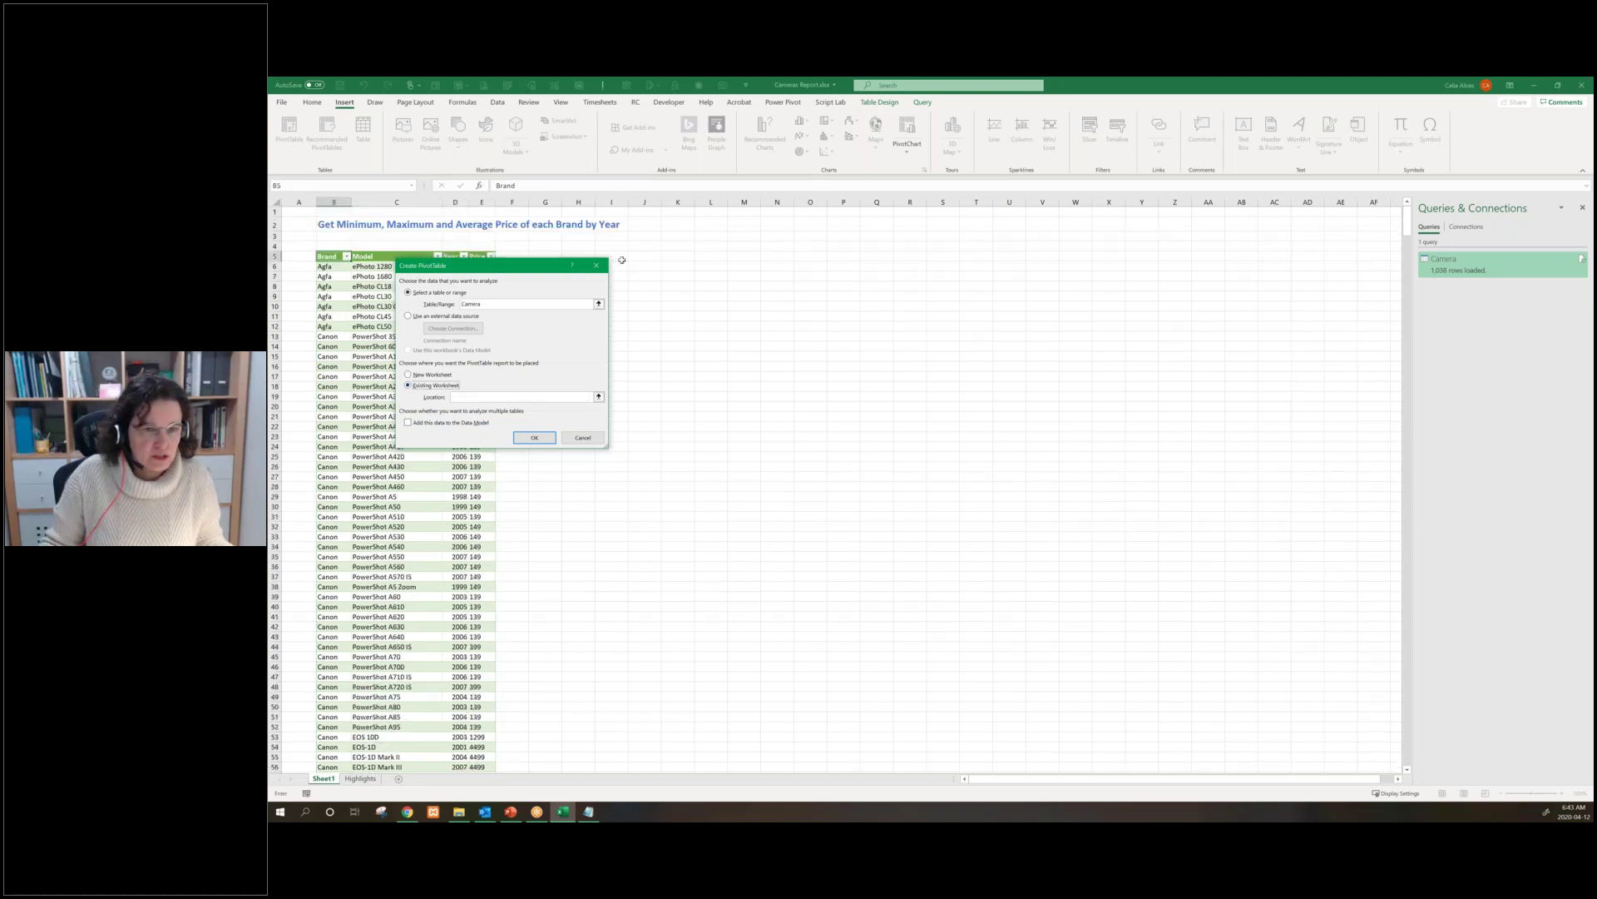
pyautogui.click(622, 259)
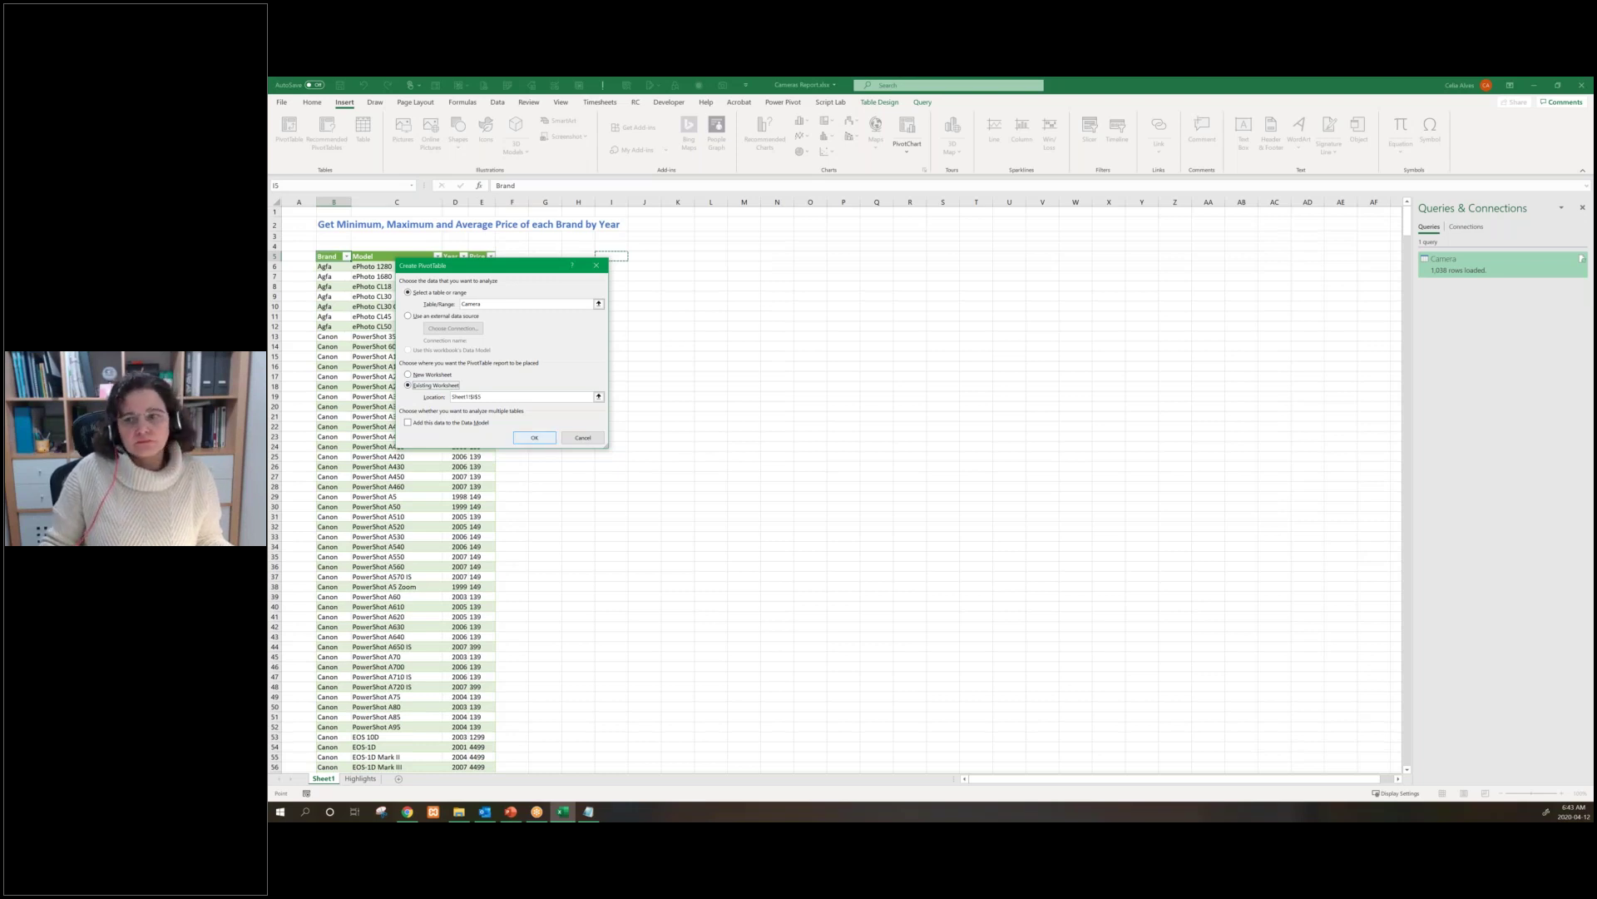
pyautogui.click(534, 436)
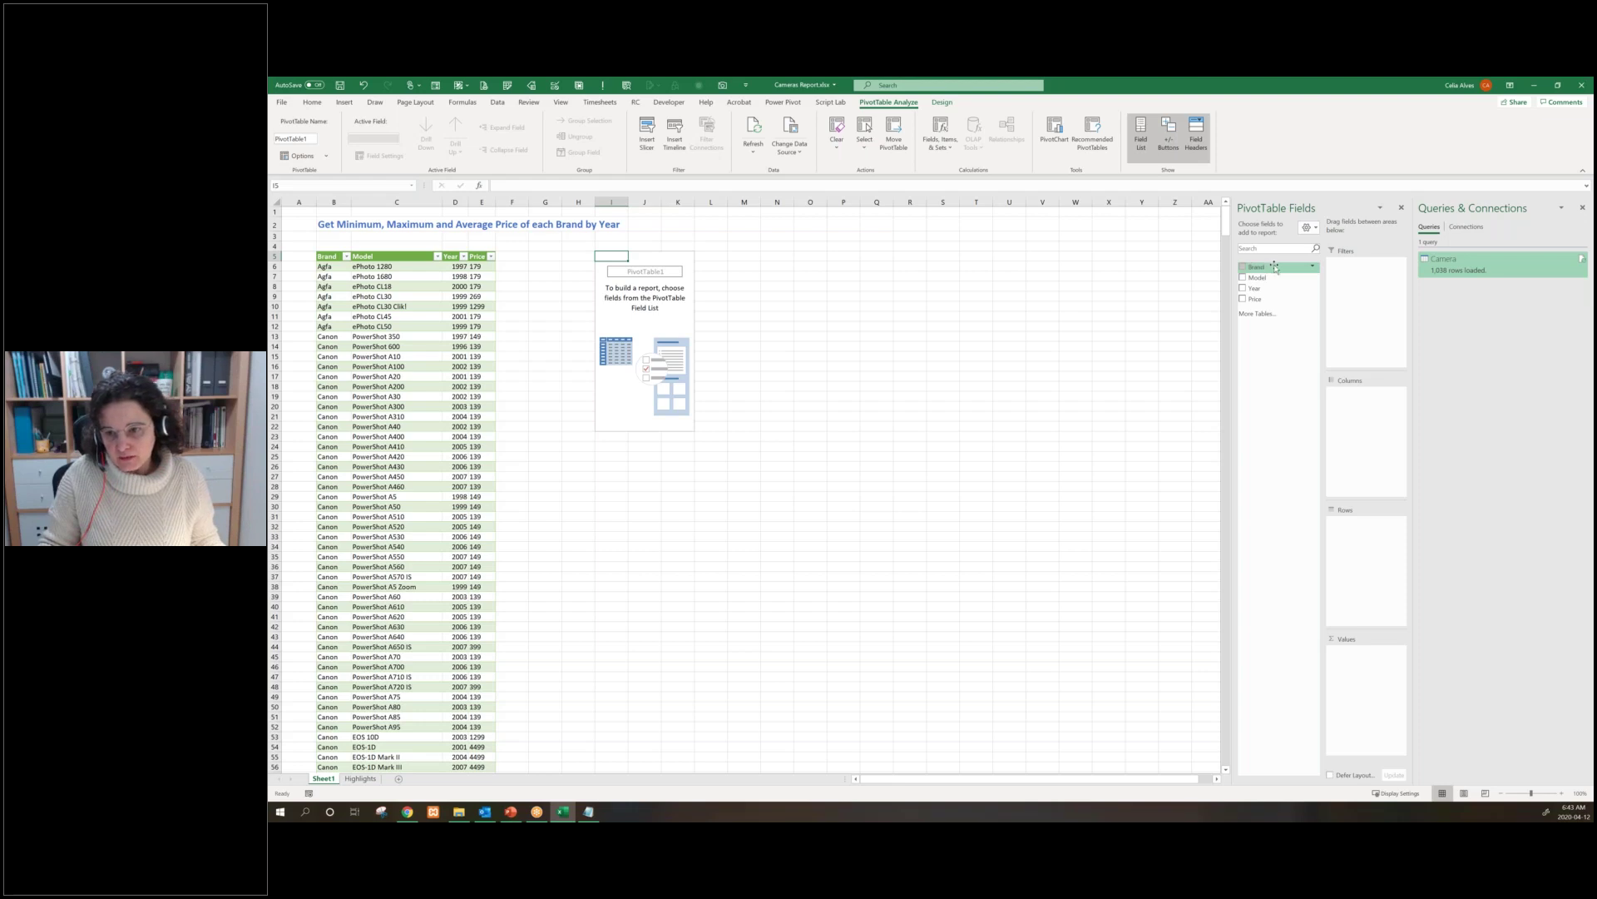
# Add Brand to the PivotTable's rows and Year to its filters
pyautogui.moveTo(1275, 266); pyautogui.dragTo(1335, 536)
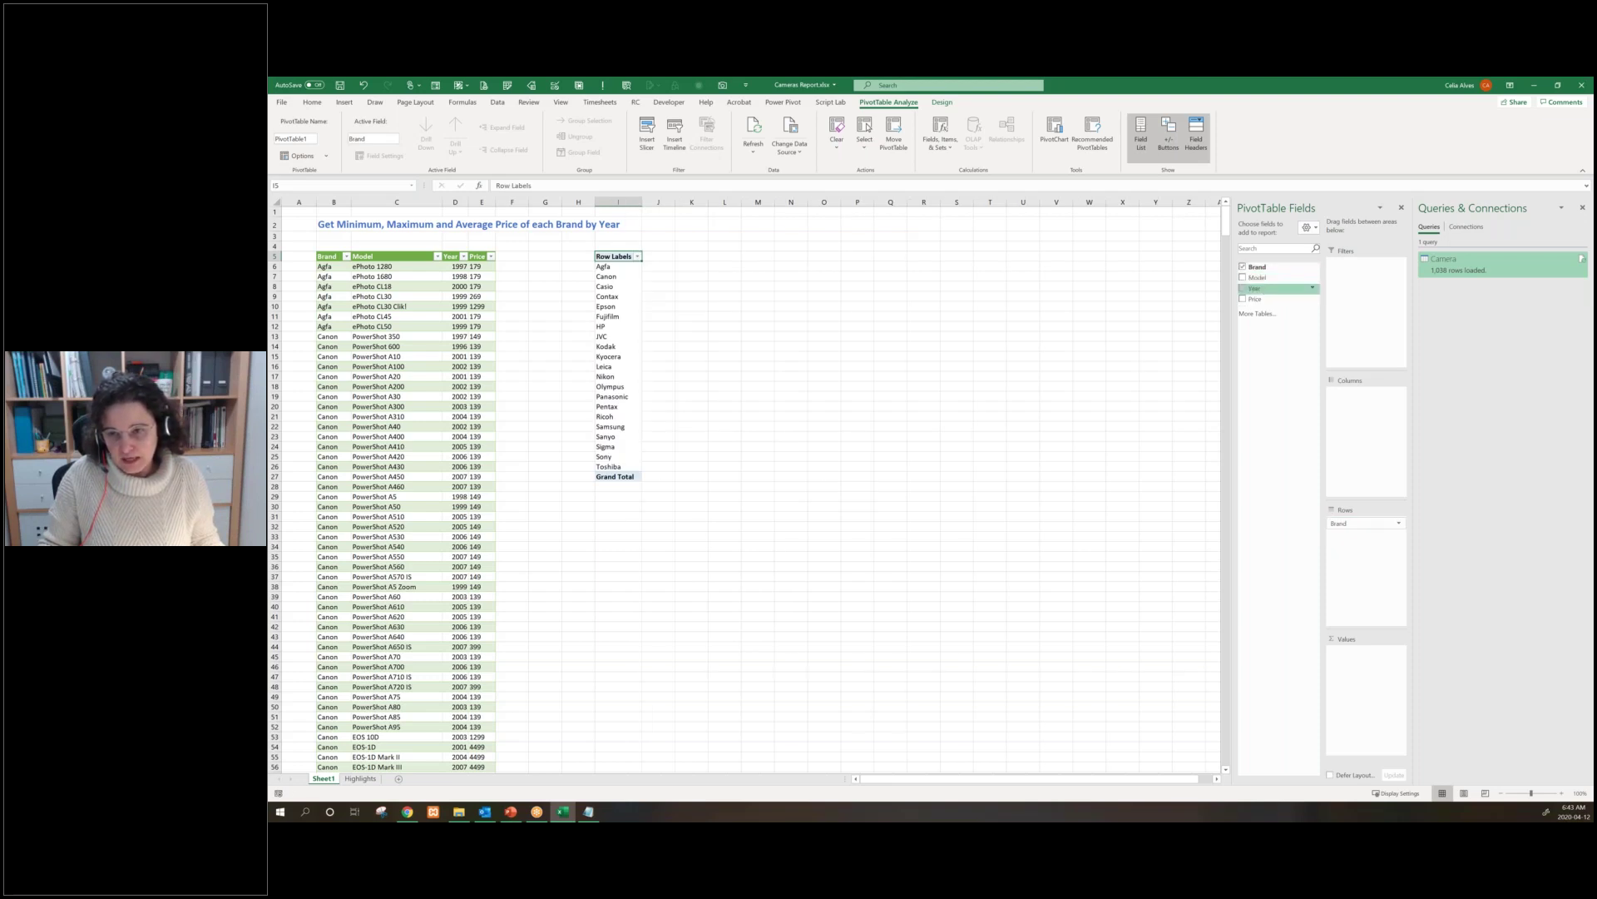
pyautogui.moveTo(1255, 288); pyautogui.dragTo(1364, 265)
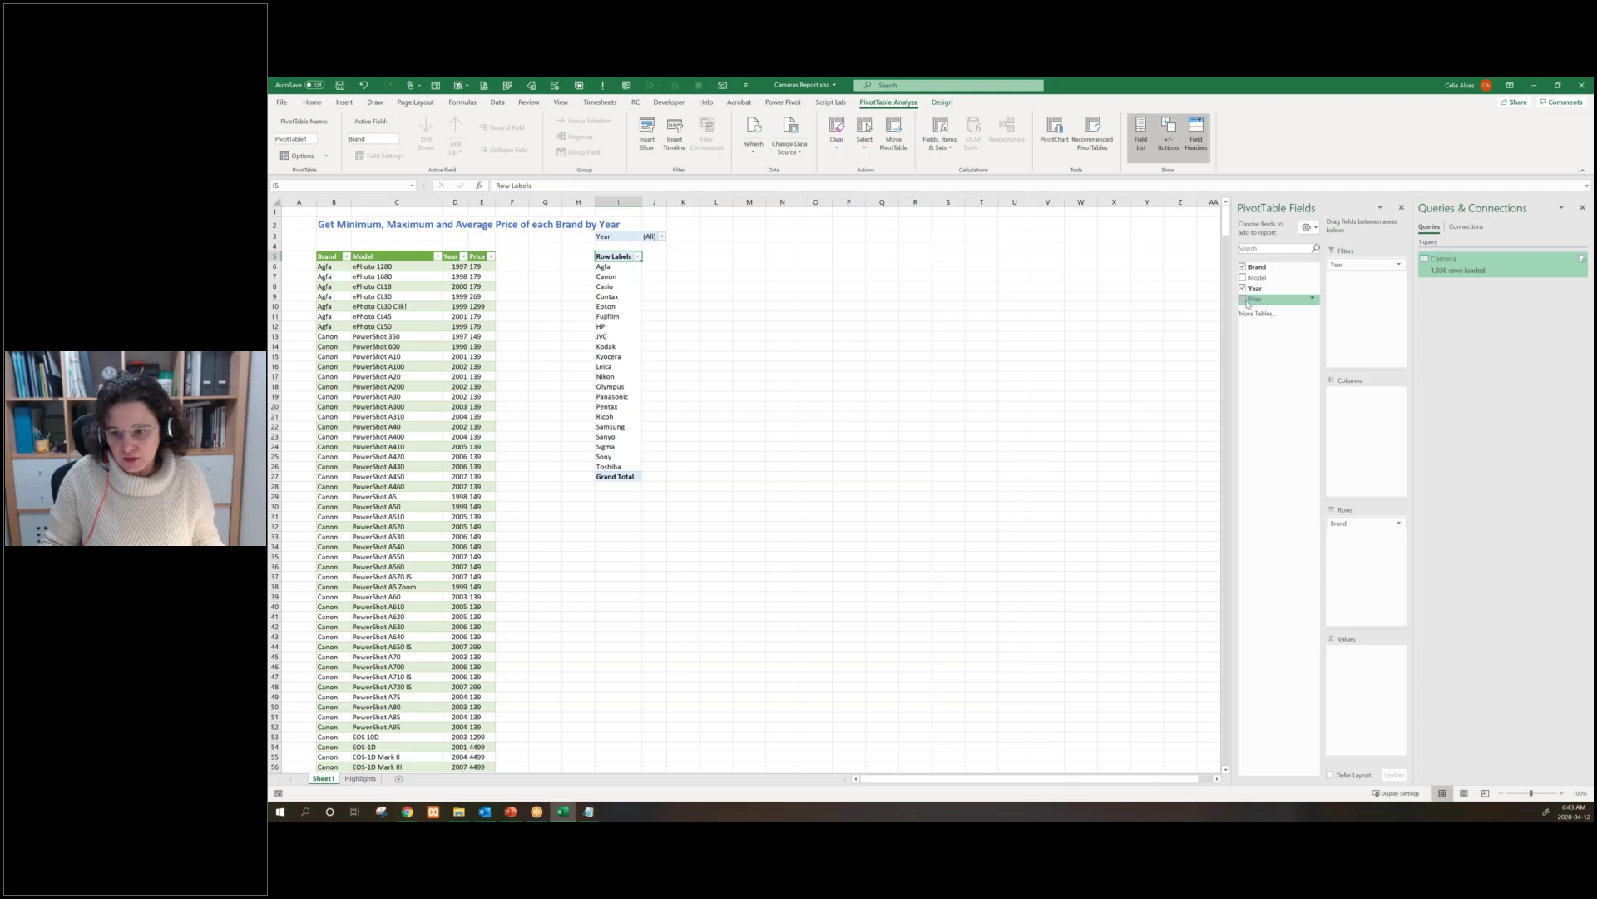
# Add Price to the PivotTable's values and filter the report to the year 1996
pyautogui.moveTo(1255, 299); pyautogui.dragTo(1356, 666)
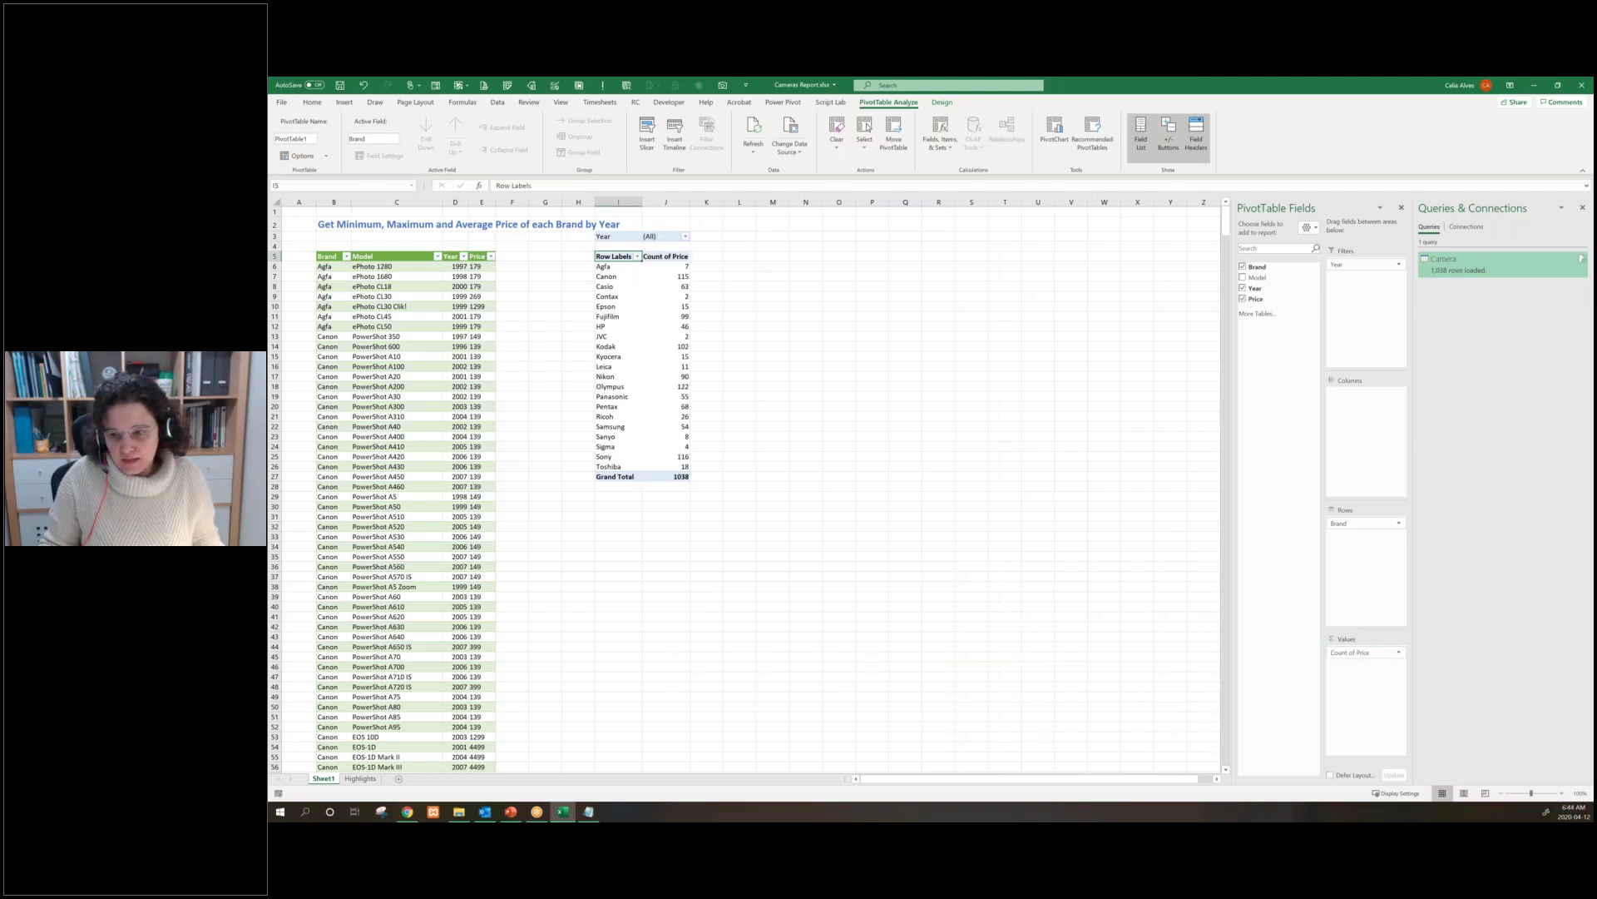
pyautogui.click(1365, 652)
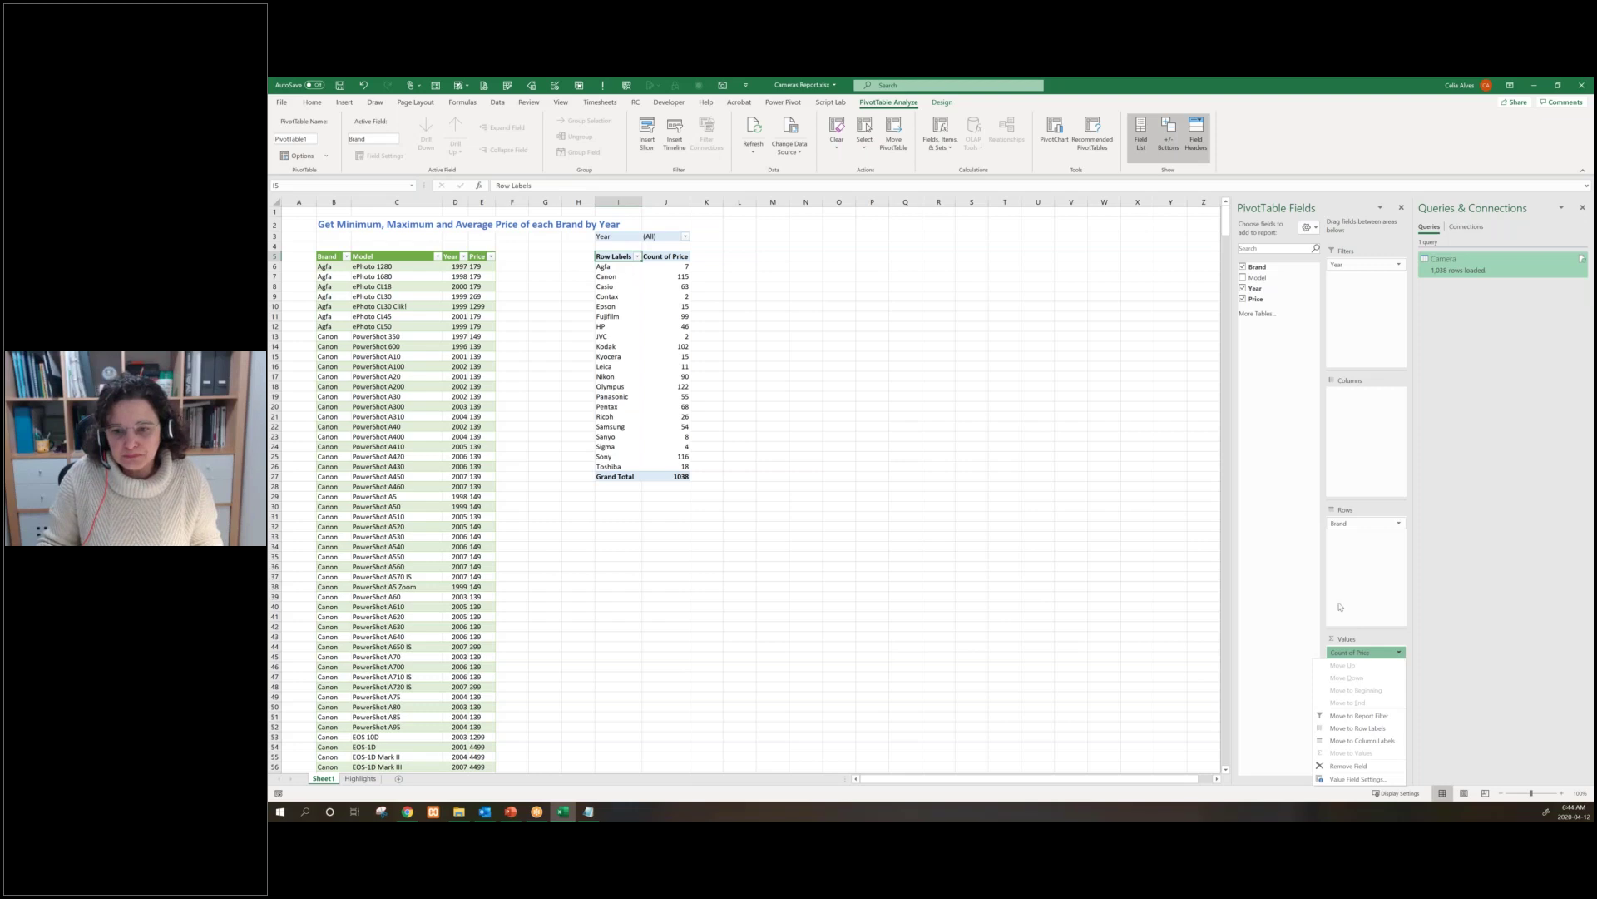
pyautogui.click(686, 236)
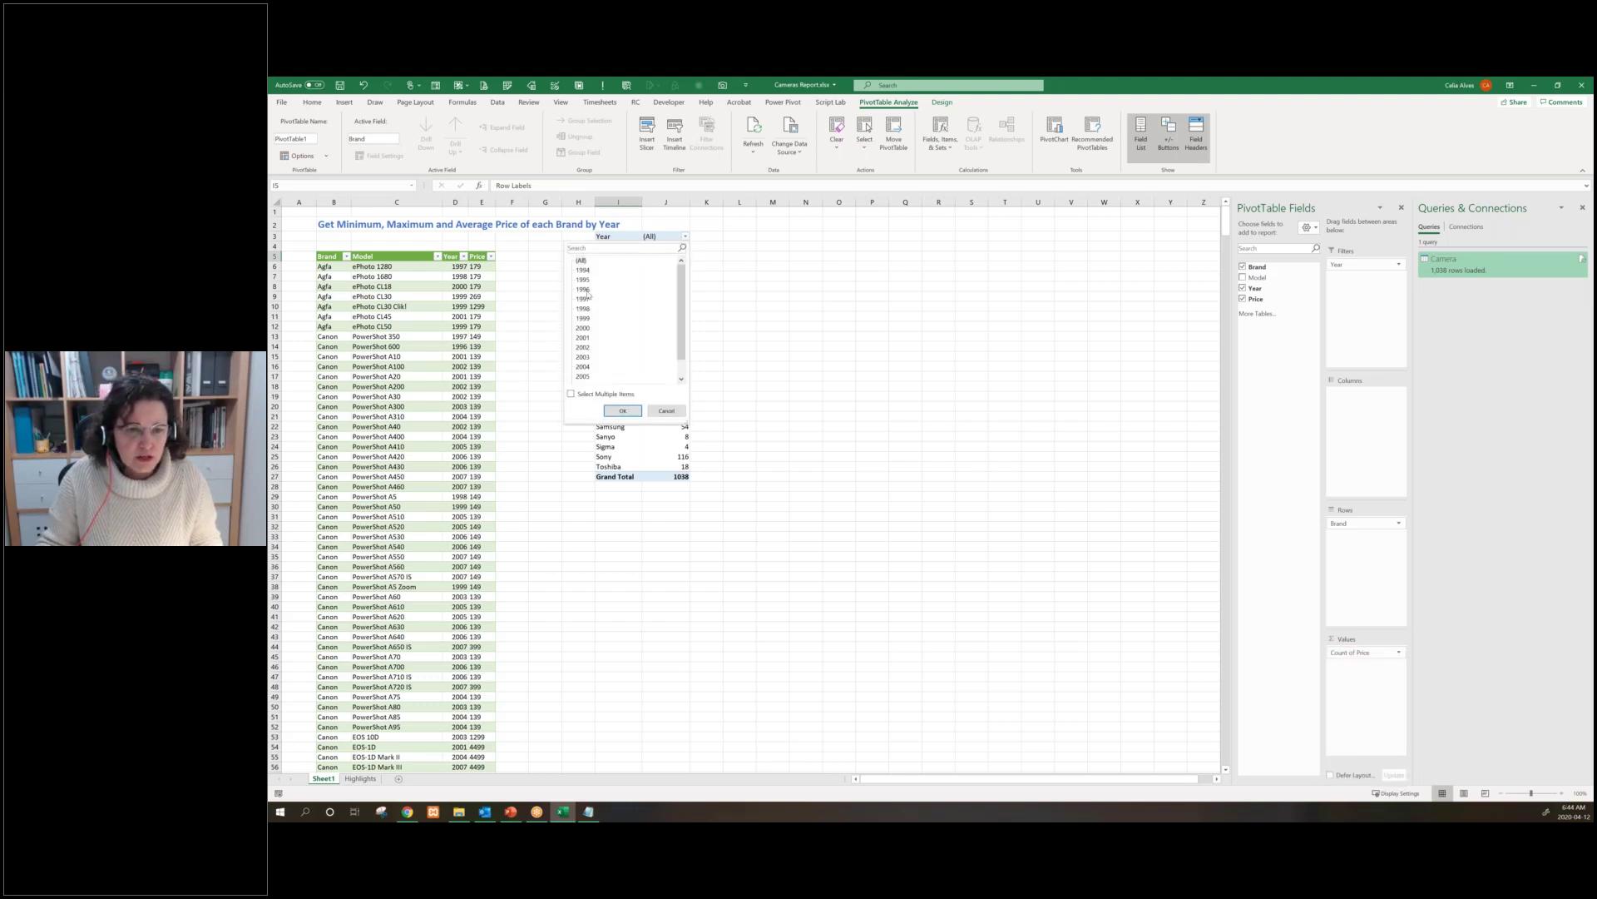
pyautogui.click(585, 289)
pyautogui.click(622, 411)
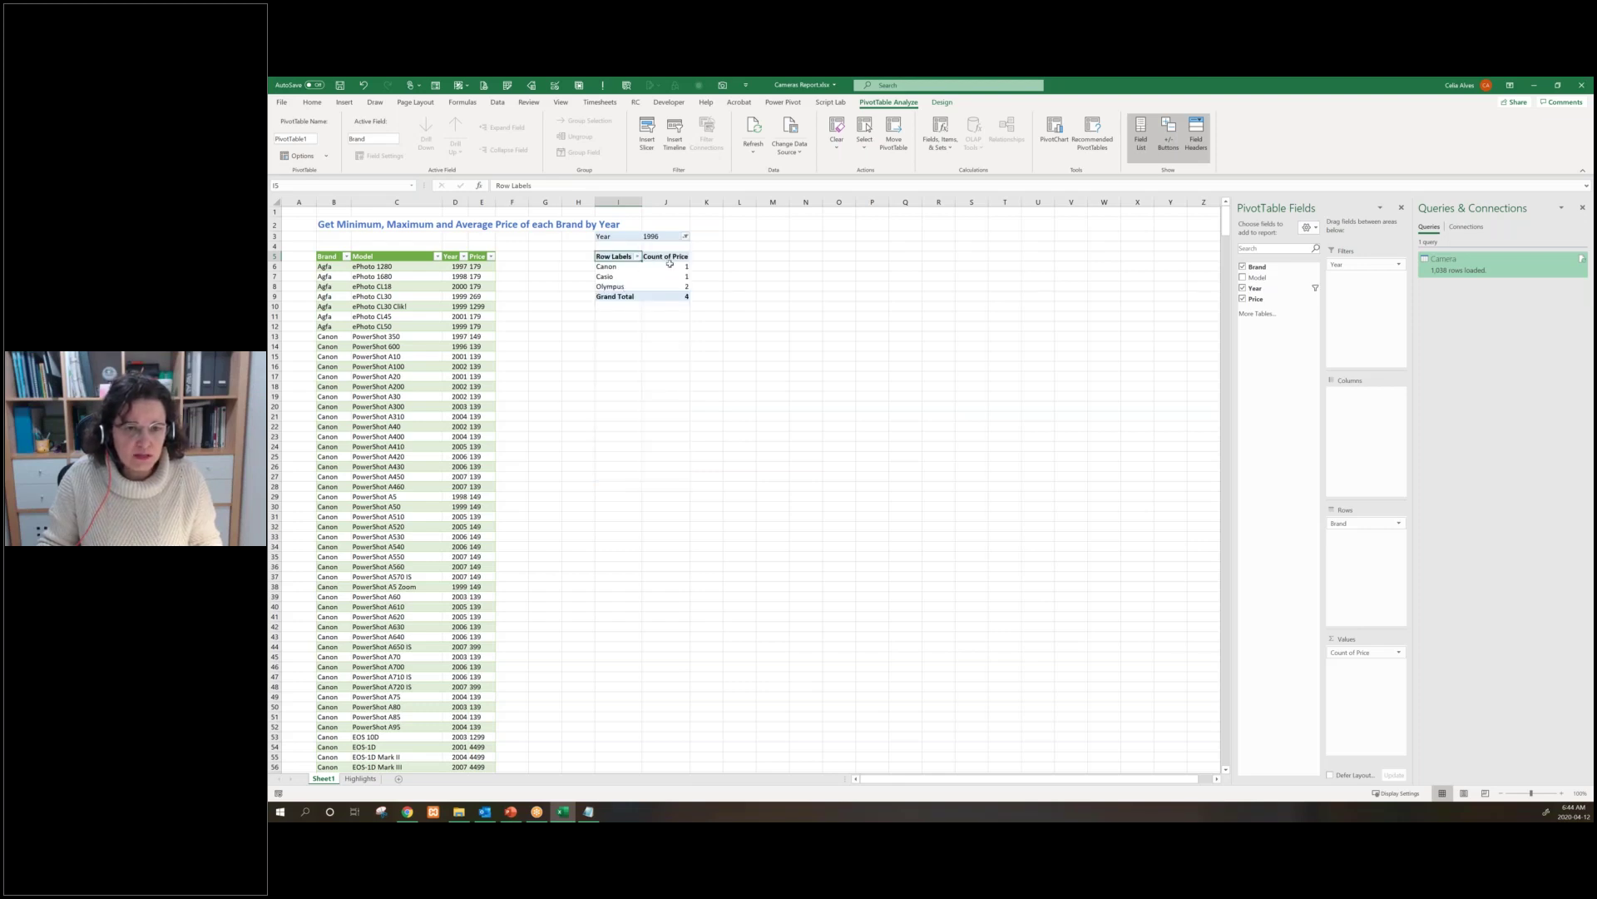
# Summarize the PivotTable's Price value field by Min instead of Count
pyautogui.click(667, 257)
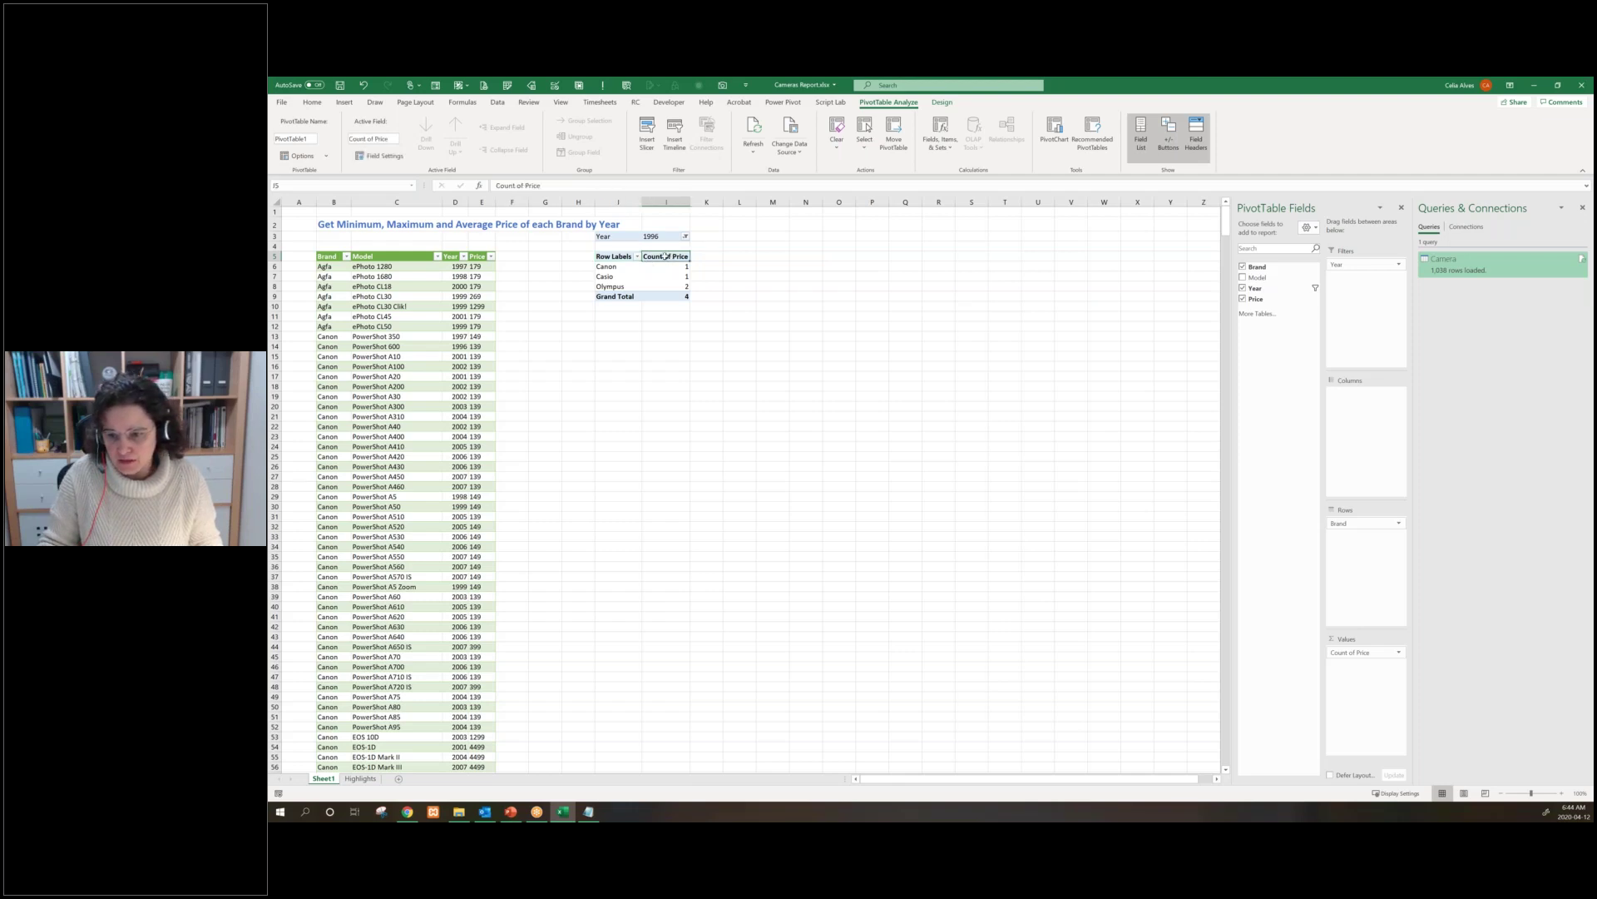
pyautogui.click(1399, 654)
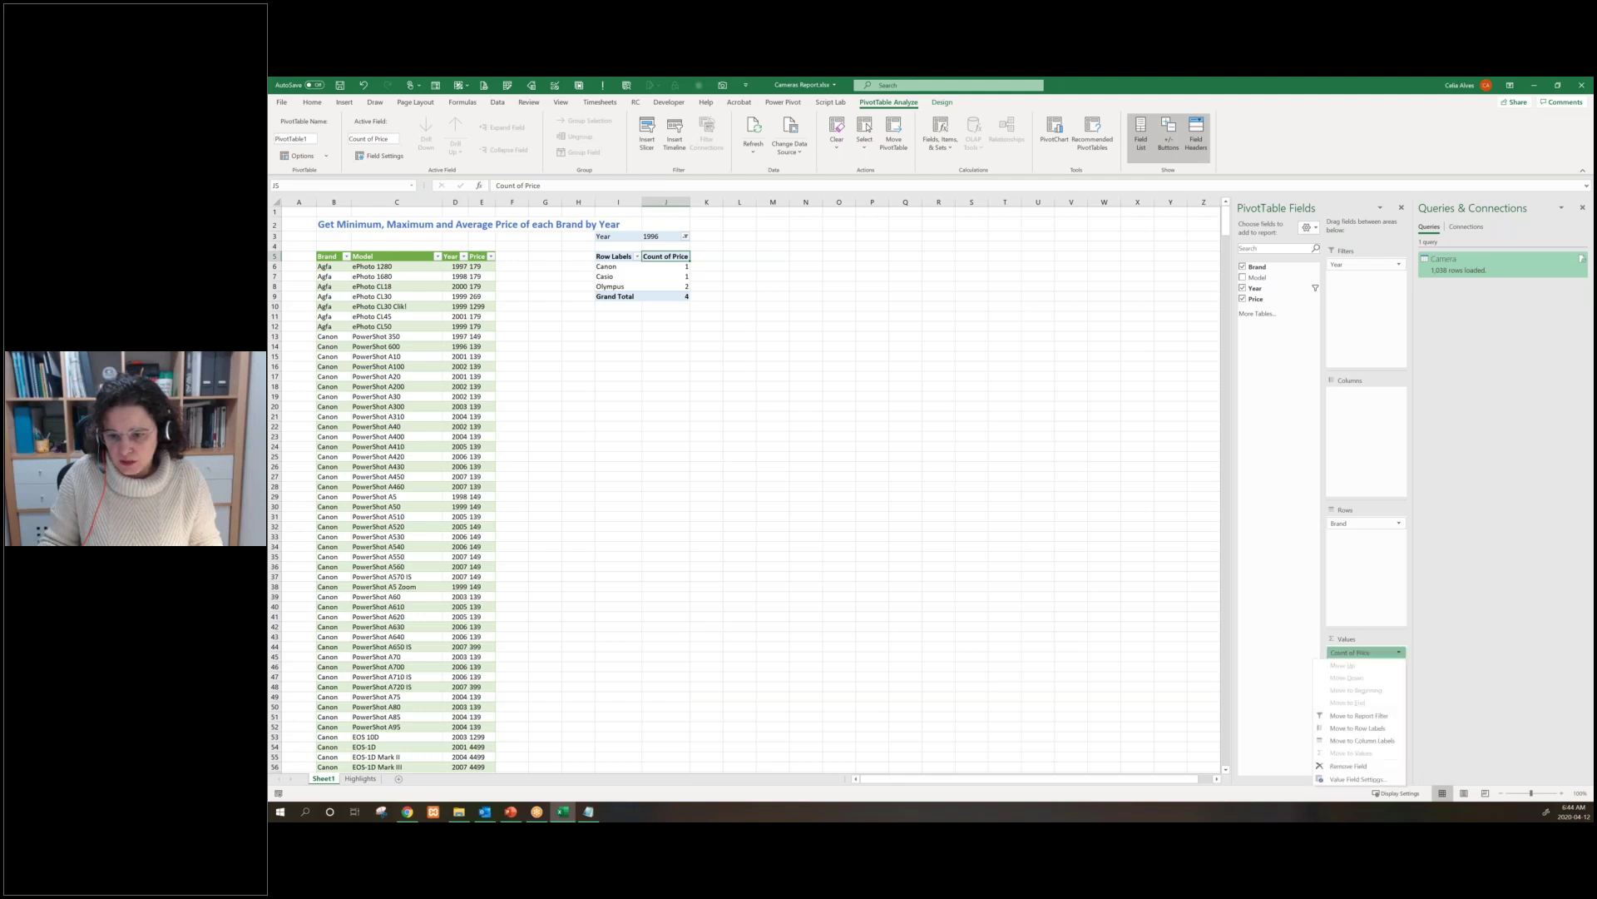
pyautogui.rightClick(671, 259)
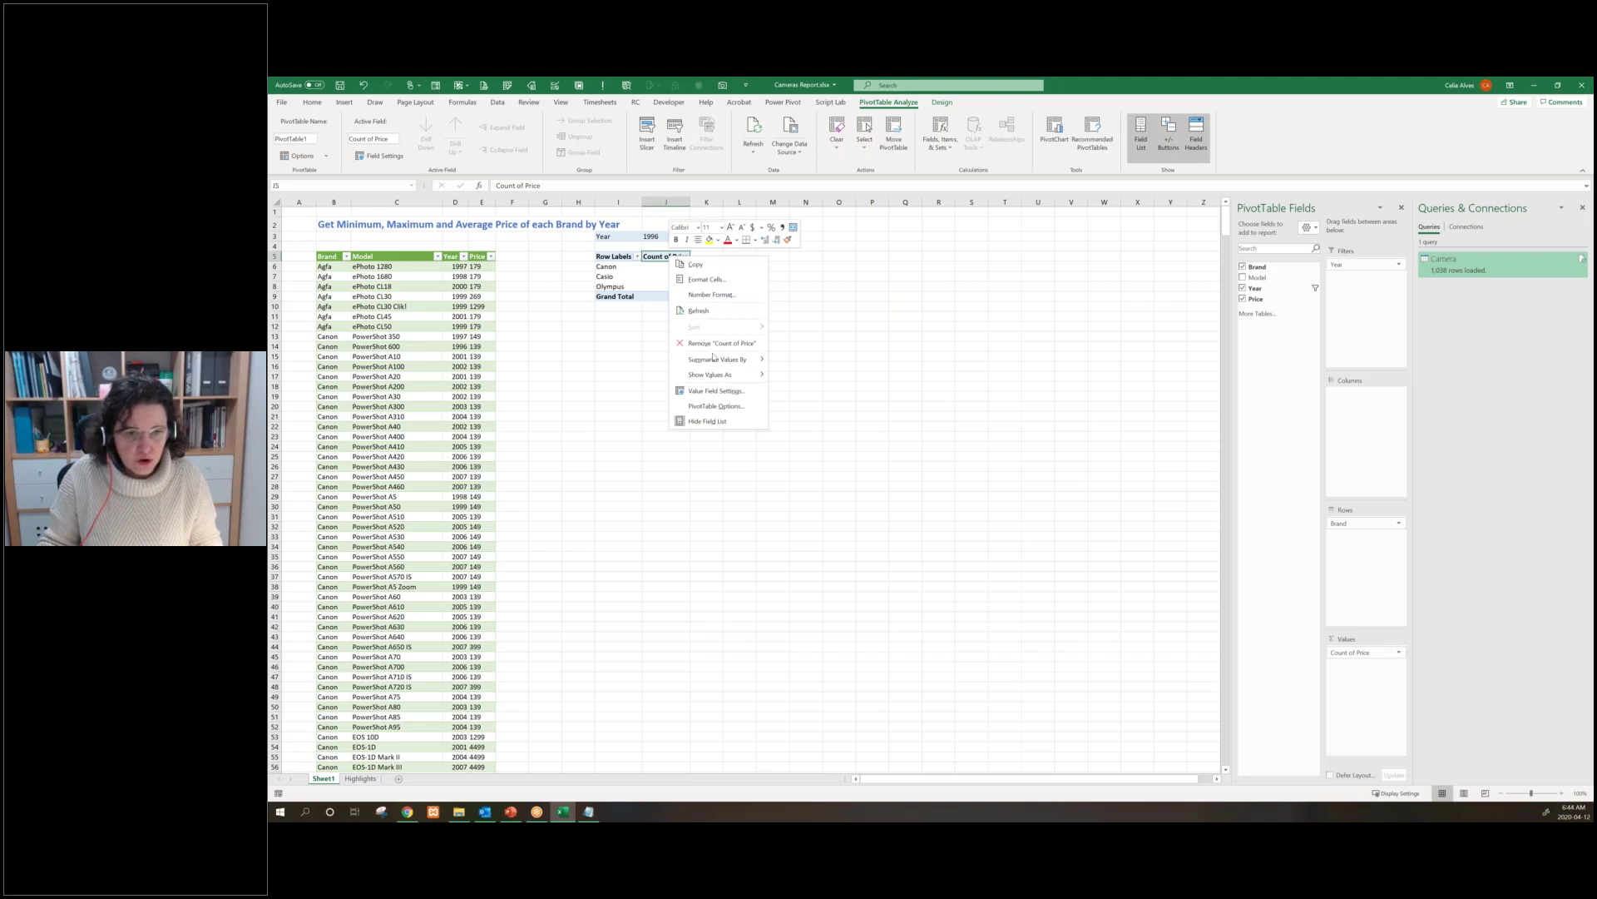
pyautogui.press('Return')
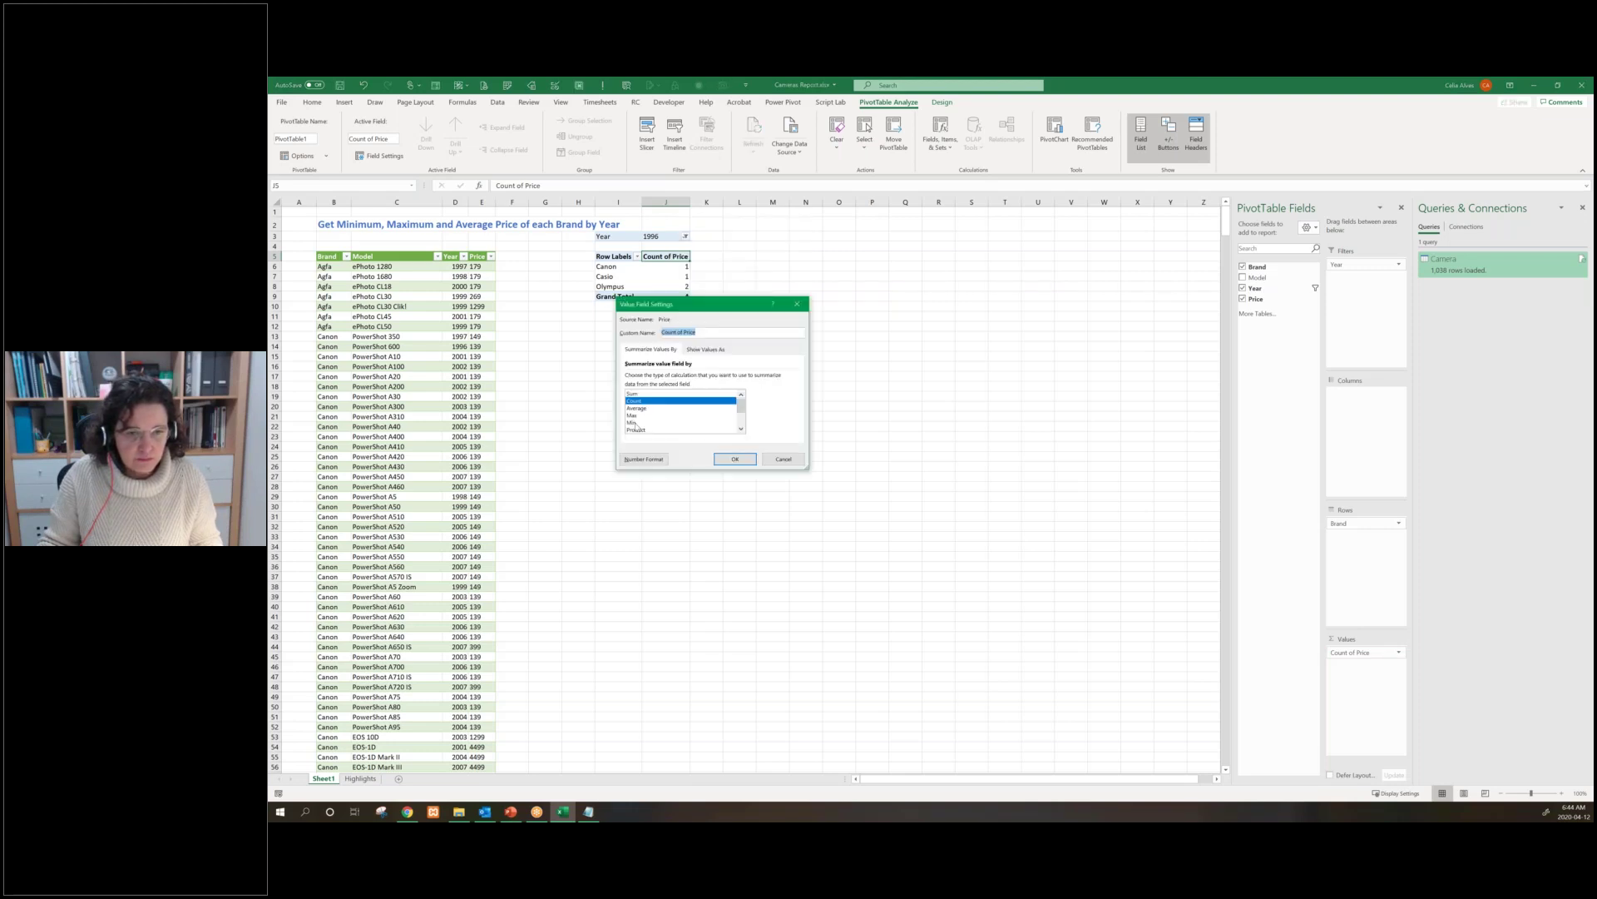
pyautogui.click(634, 422)
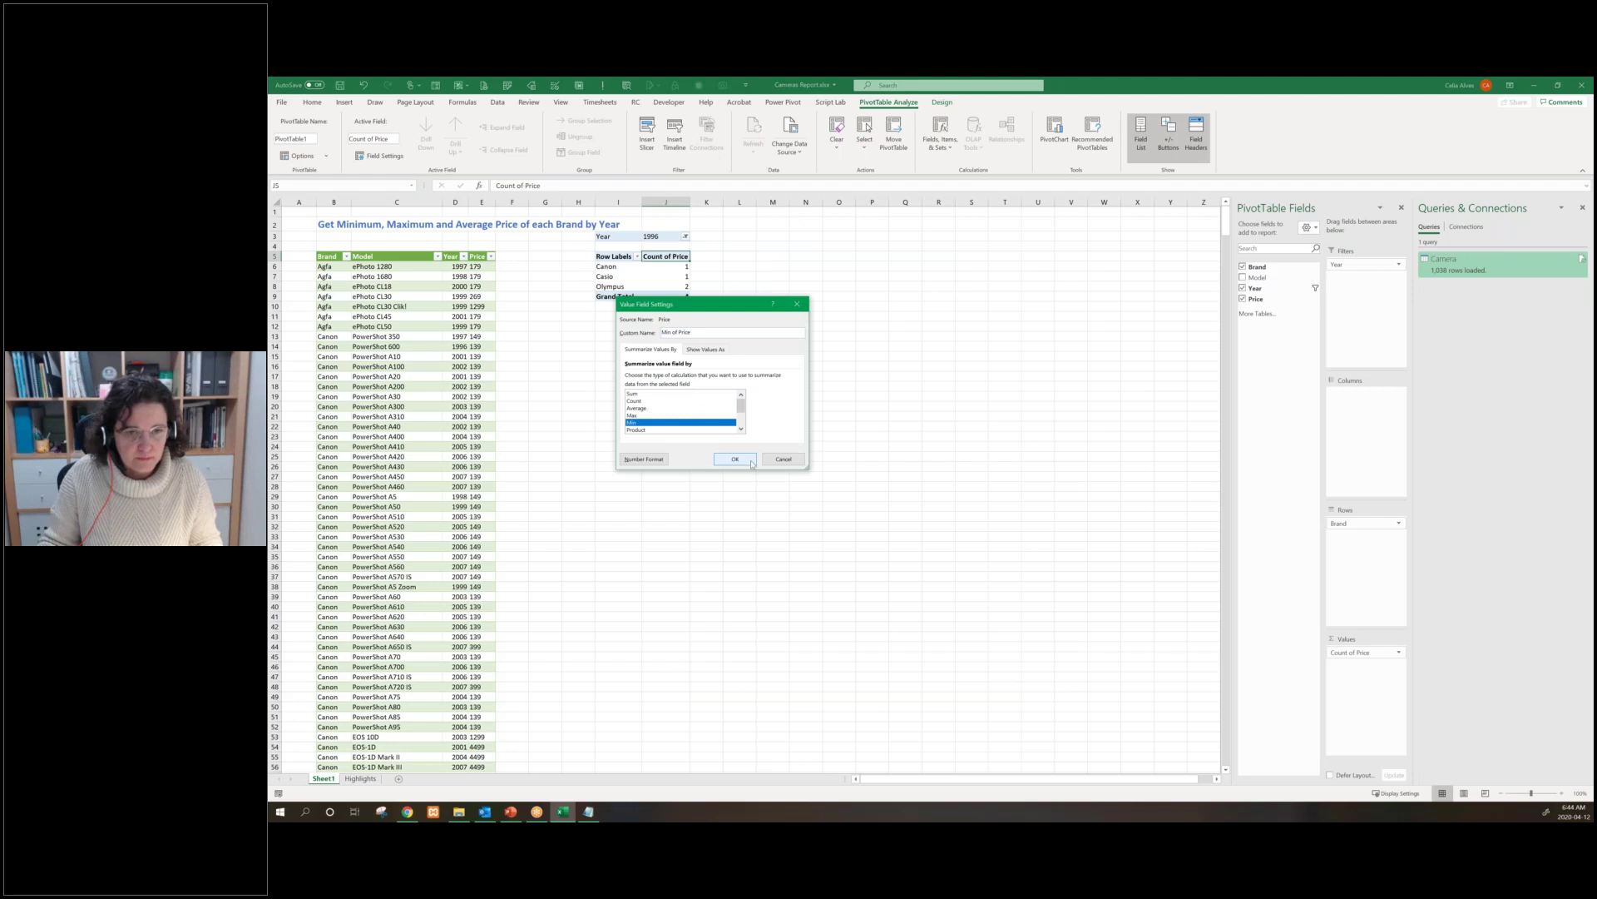
pyautogui.click(752, 463)
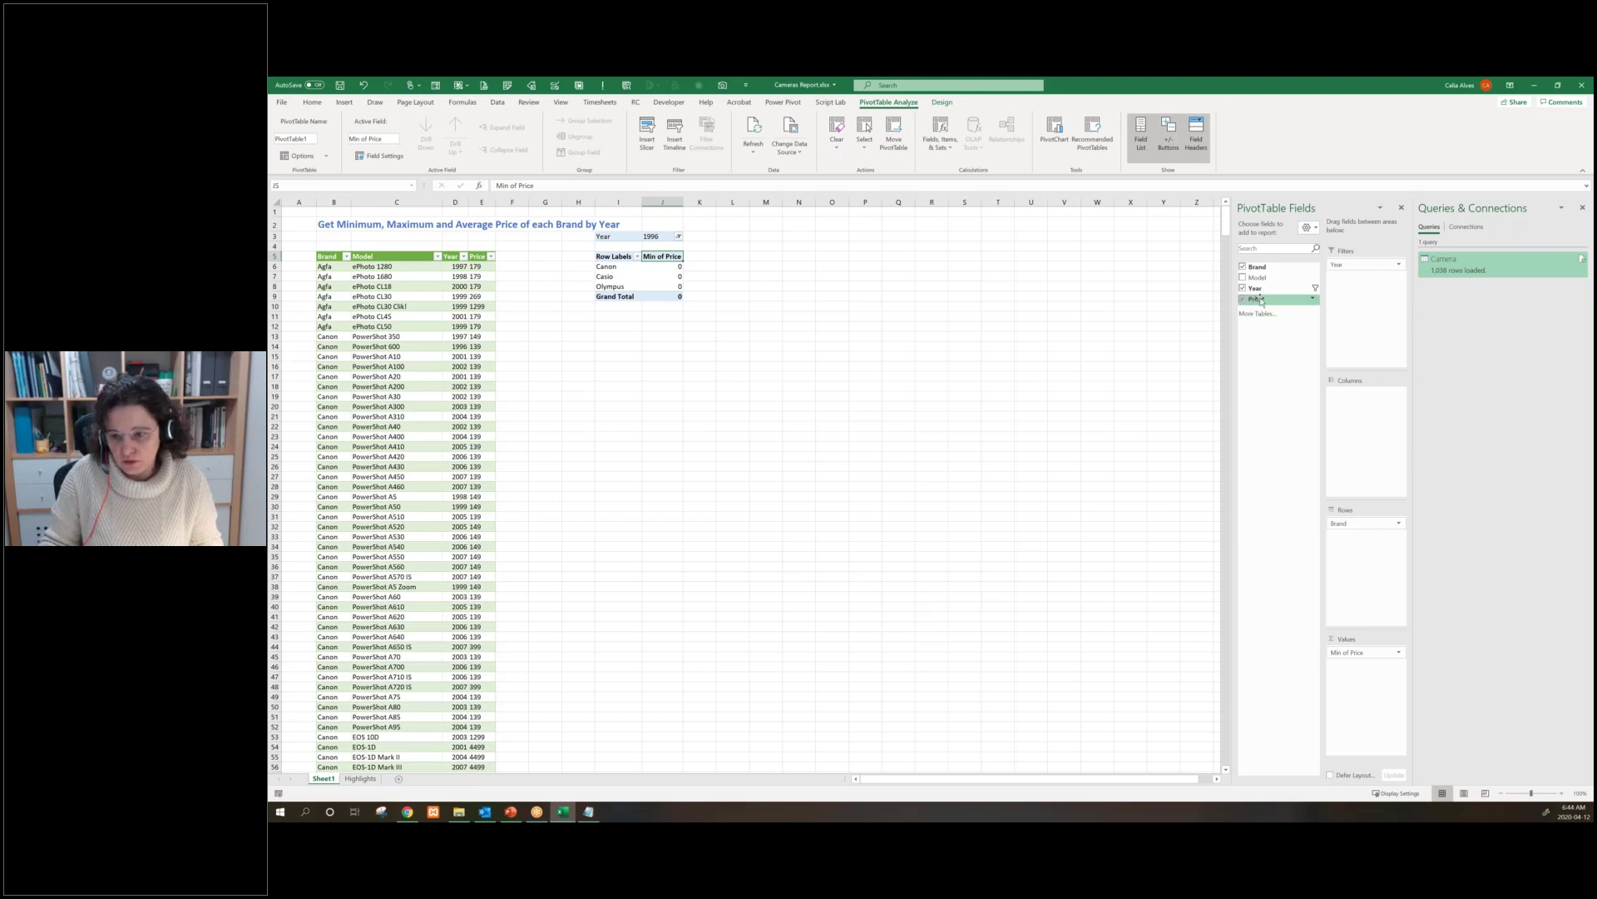
# Add Price to the PivotTable's values a second time and summarize it by Max
pyautogui.moveTo(1260, 300); pyautogui.dragTo(1363, 668)
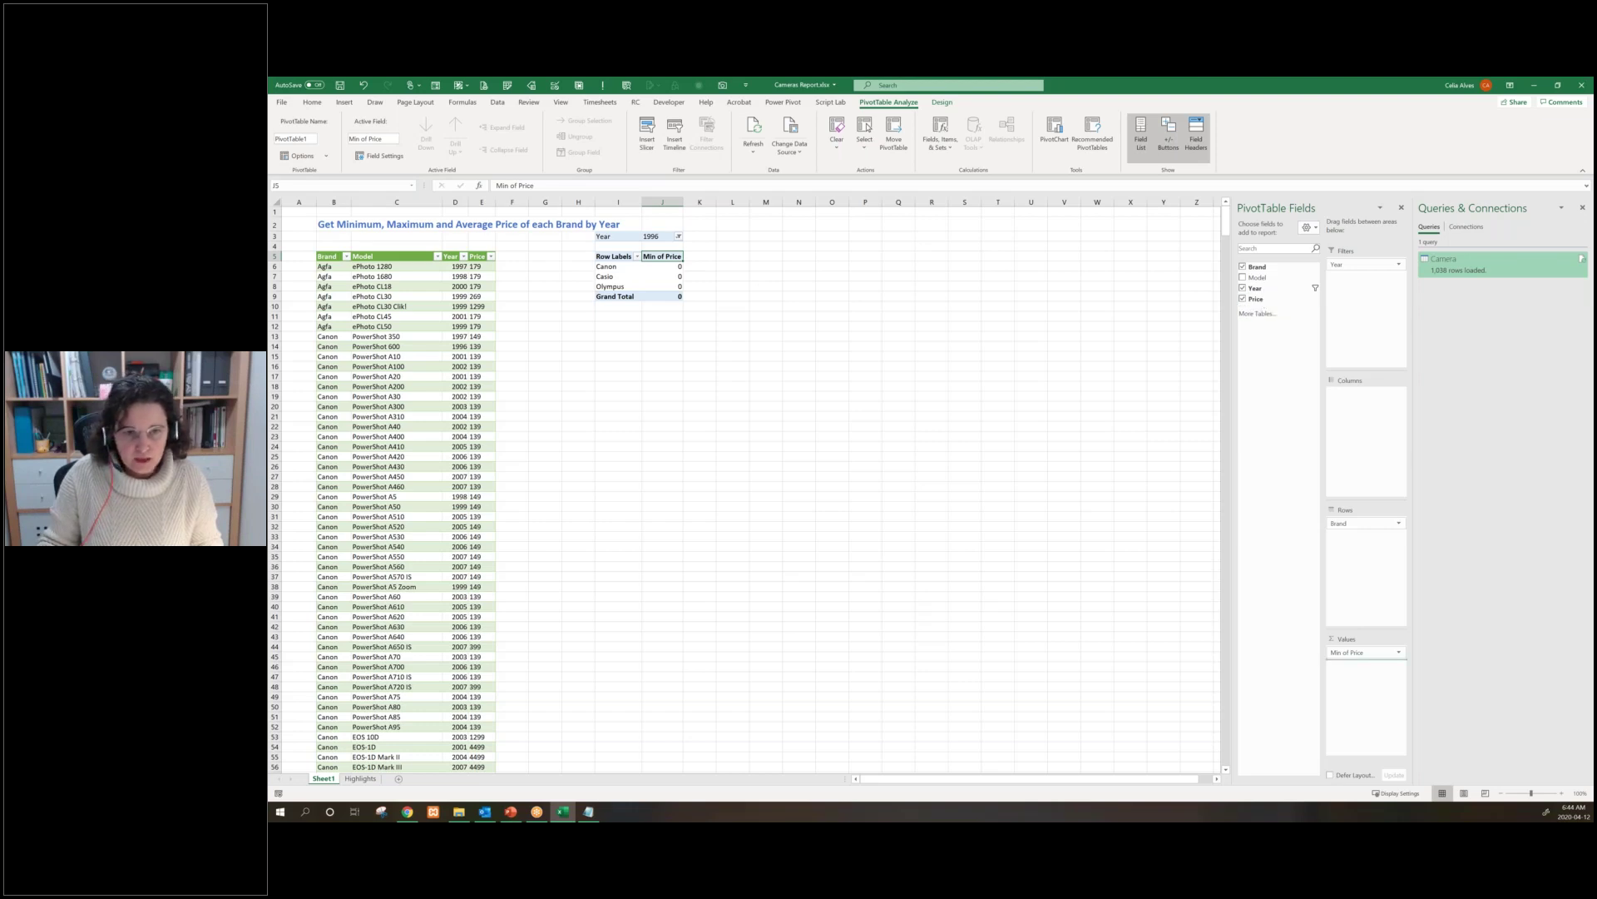
pyautogui.click(724, 256)
pyautogui.rightClick(723, 256)
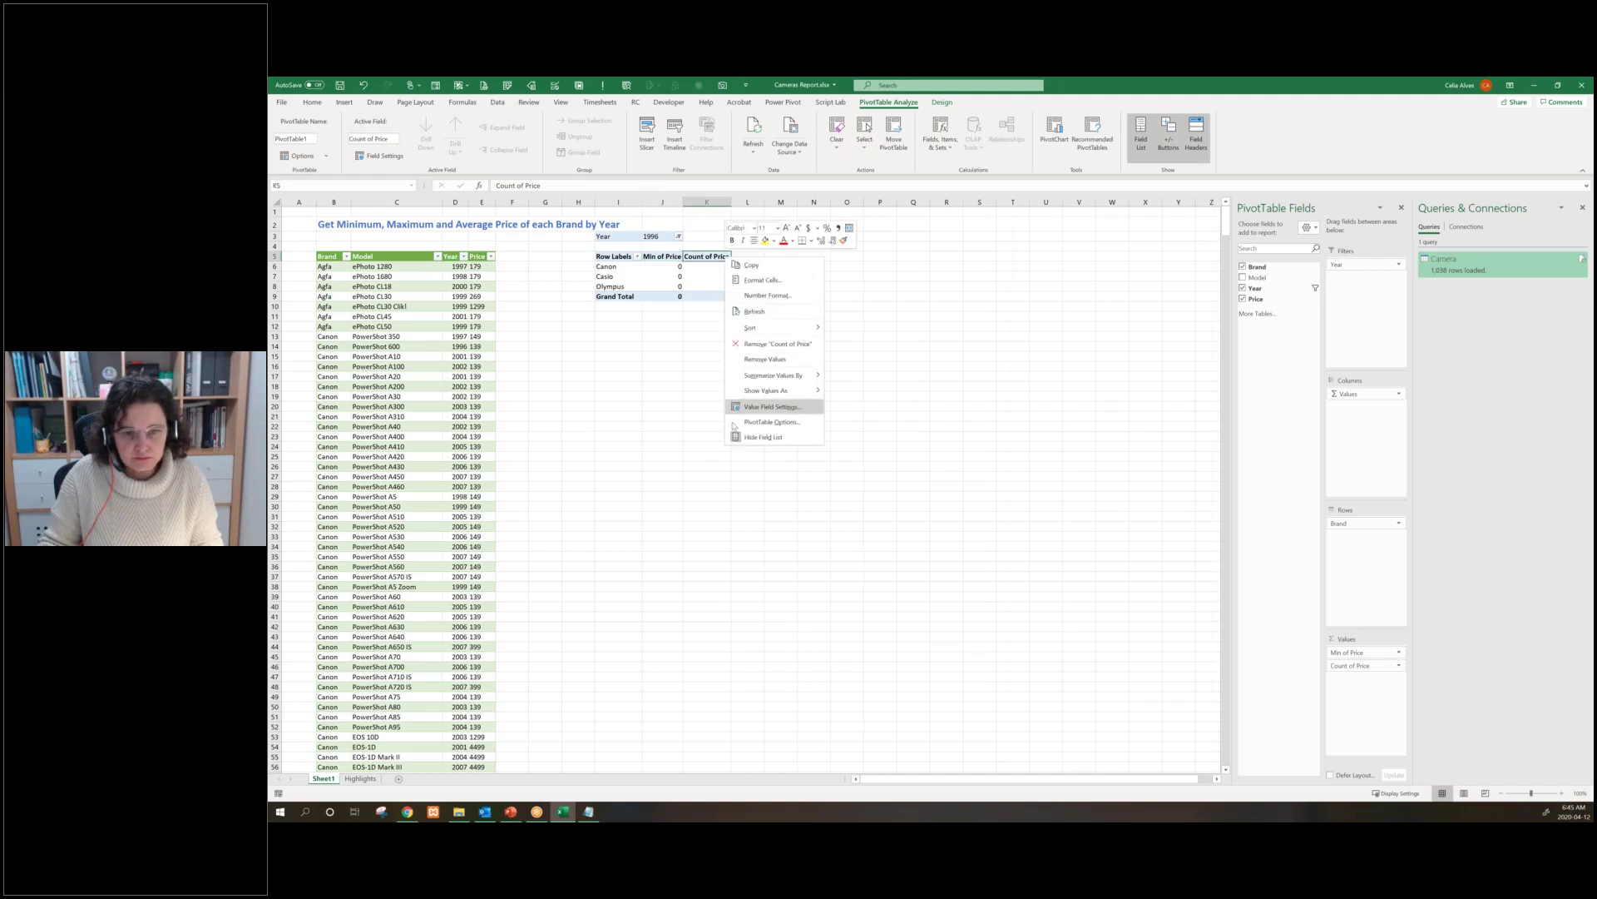
pyautogui.click(766, 406)
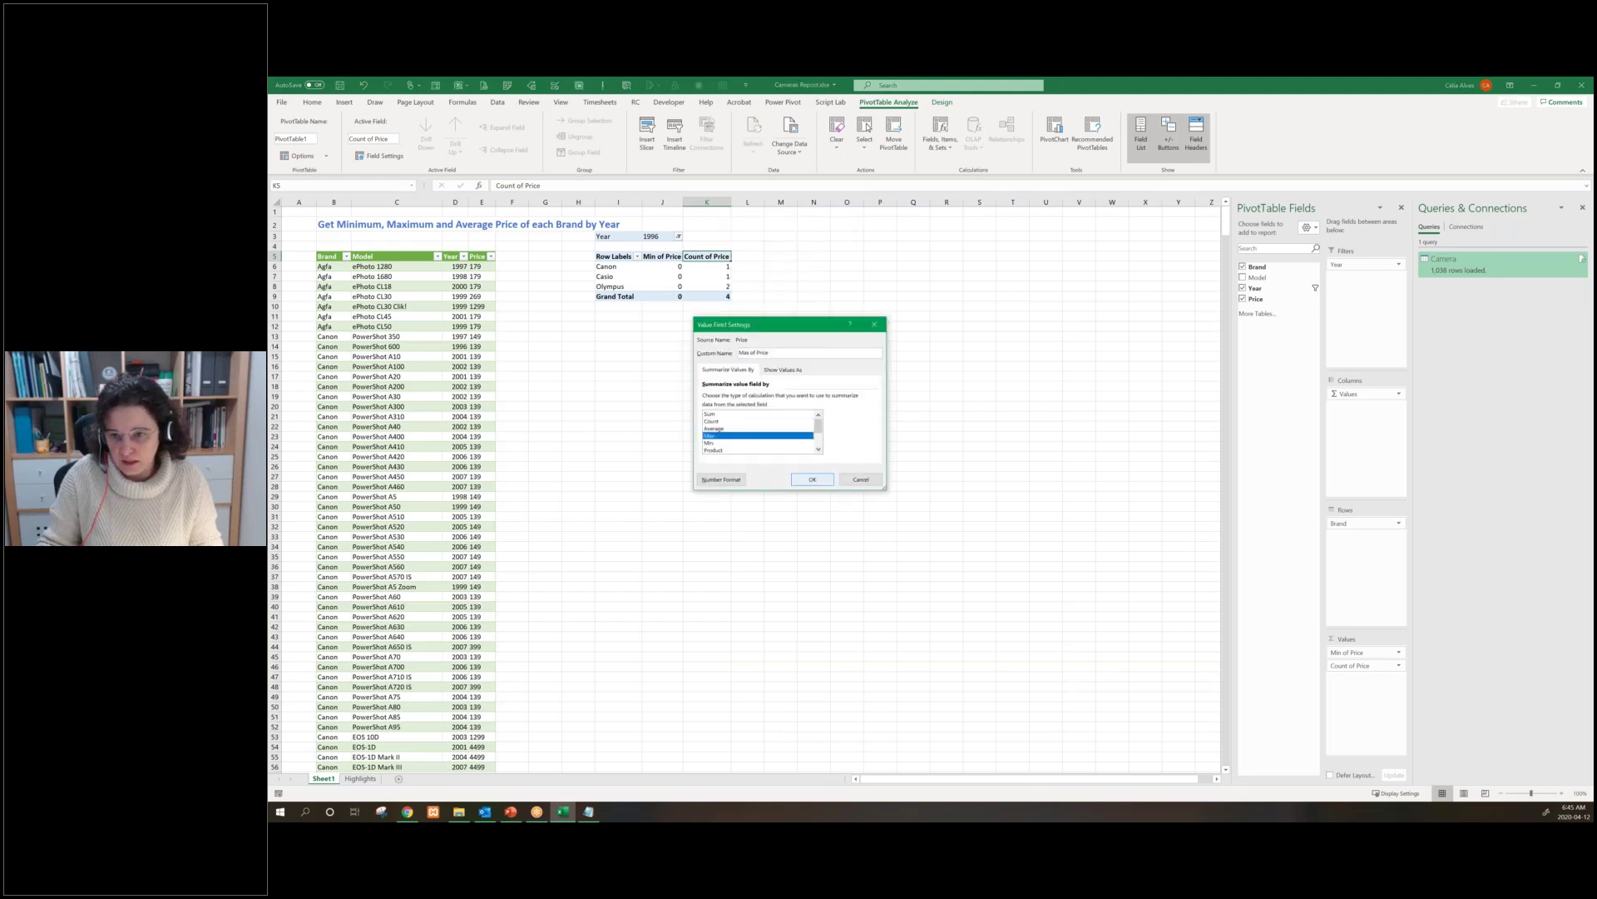
pyautogui.press('Return')
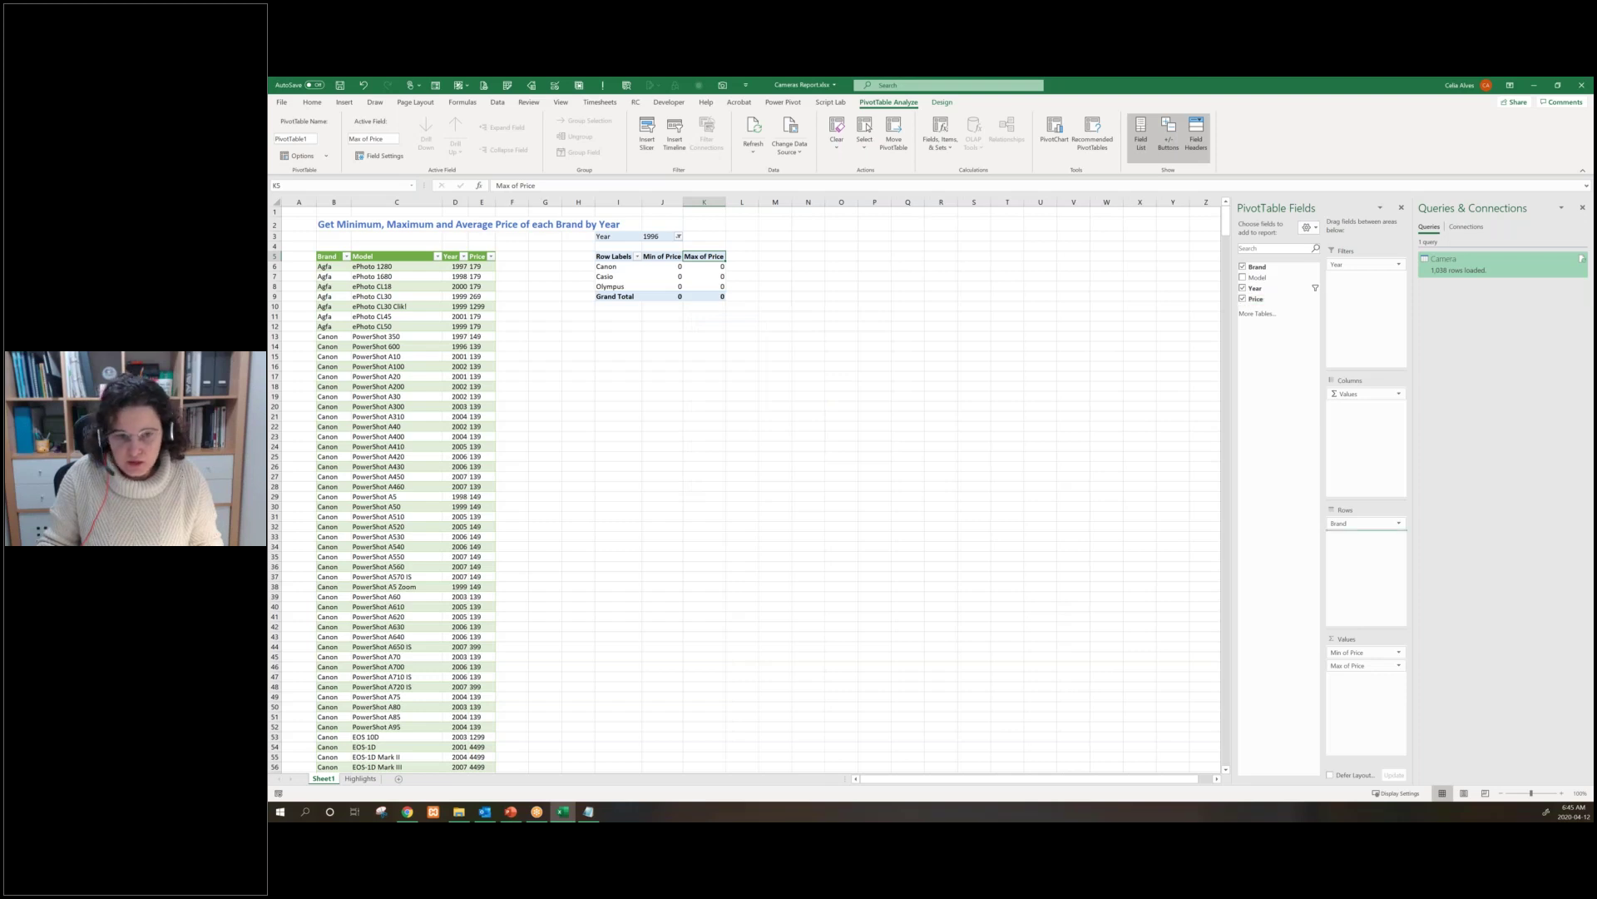
# Add Price to the values a third time, between Min and Max, and summarize it by Average
pyautogui.moveTo(1257, 298); pyautogui.dragTo(1367, 660)
pyautogui.rightClick(713, 258)
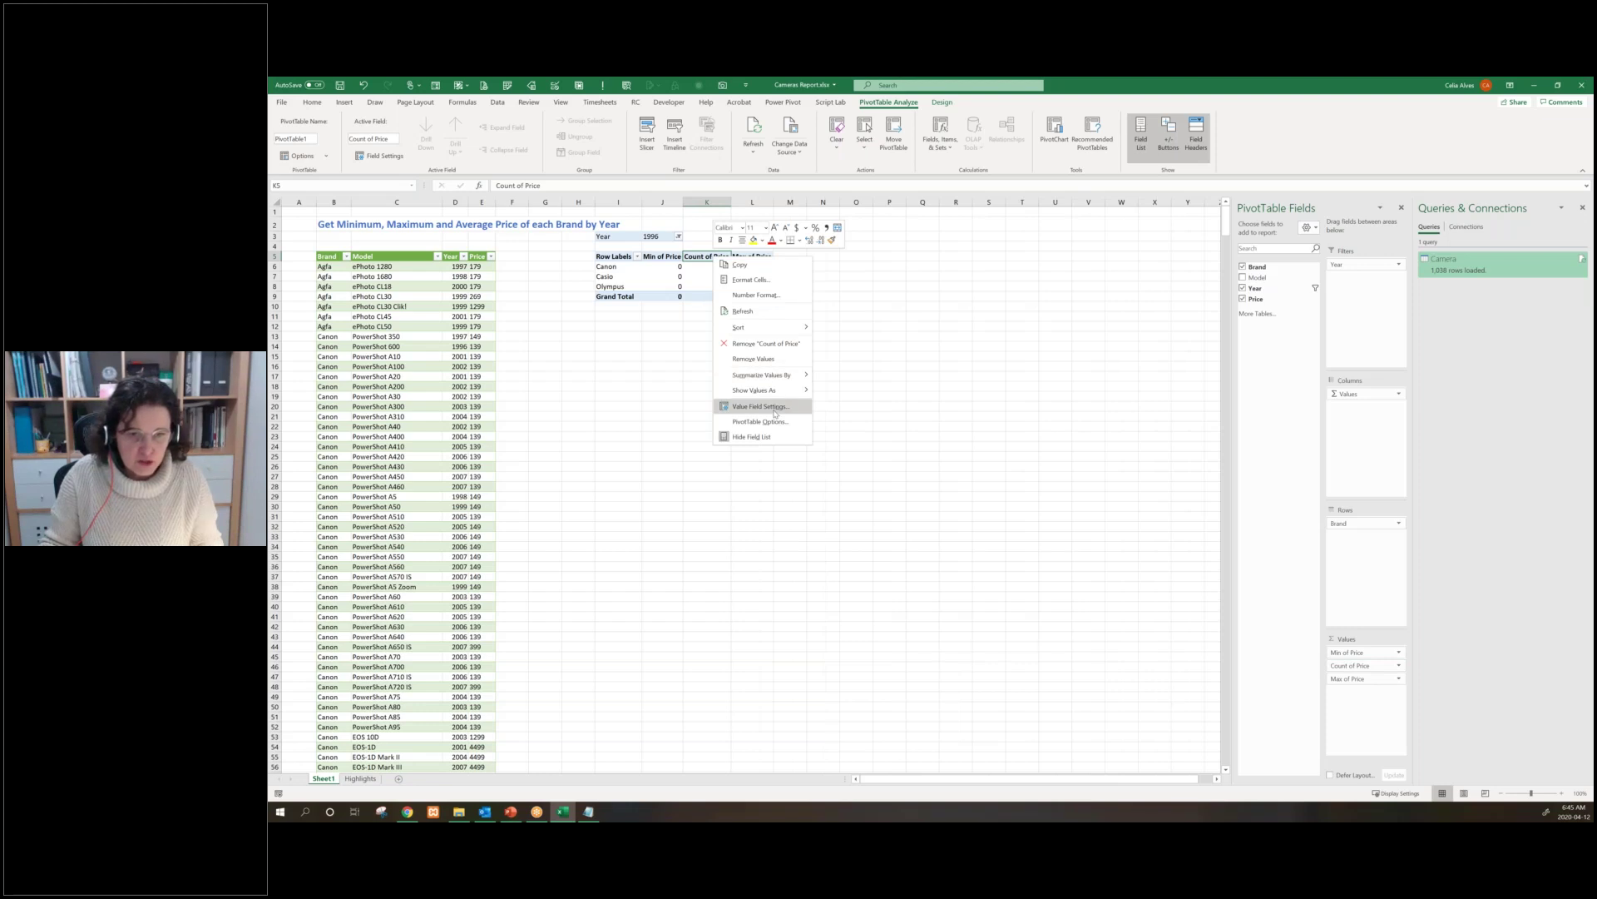
pyautogui.click(774, 408)
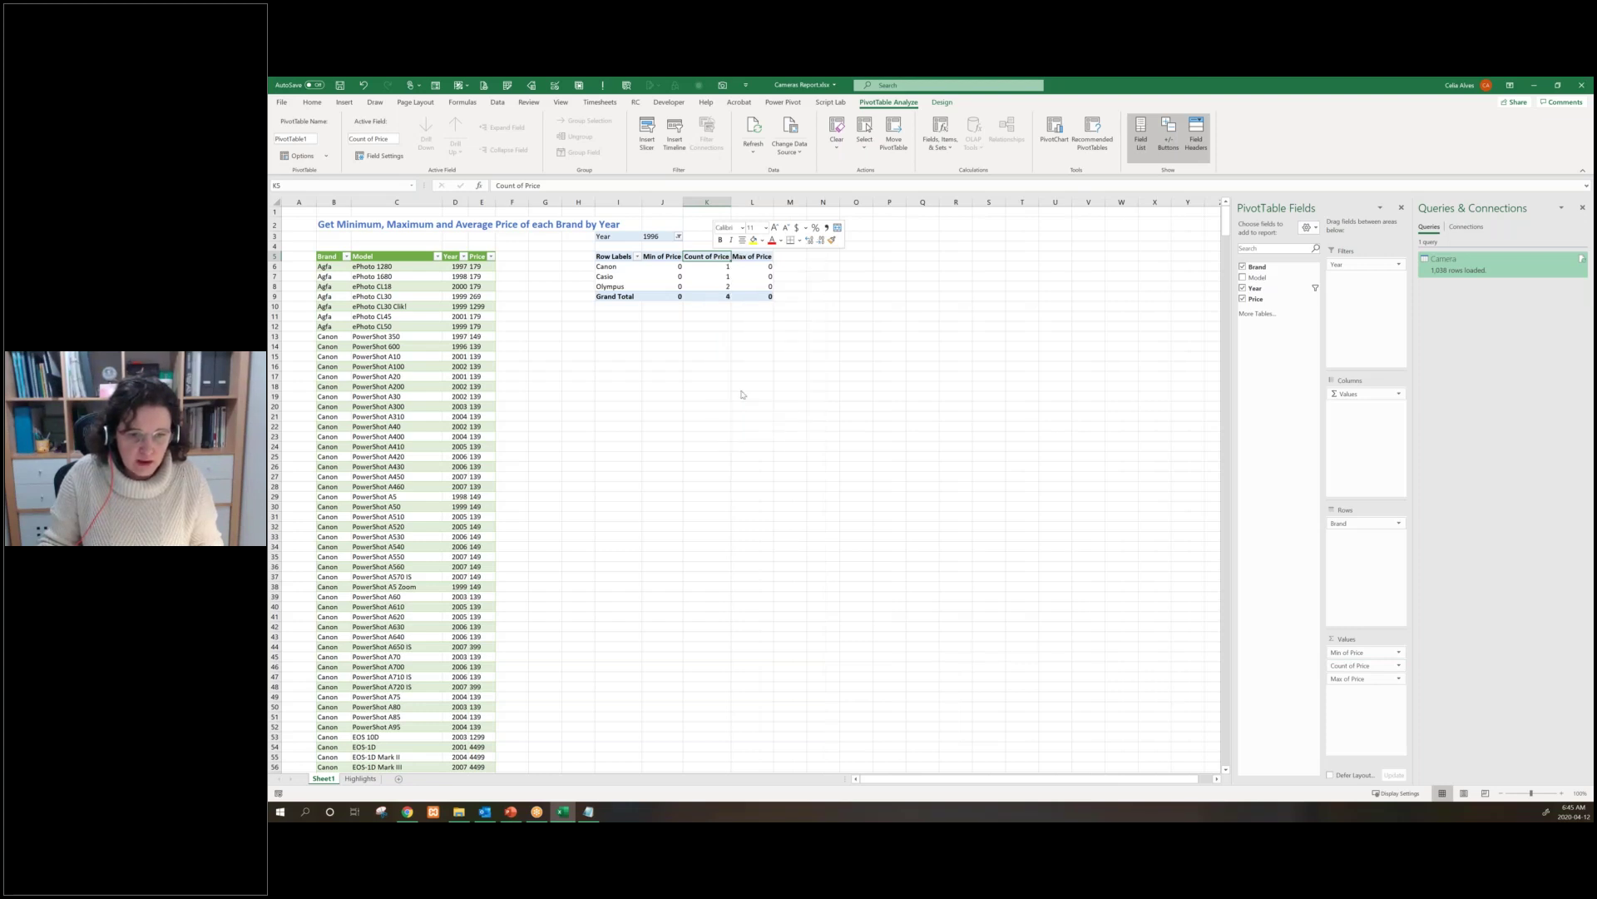
pyautogui.click(696, 427)
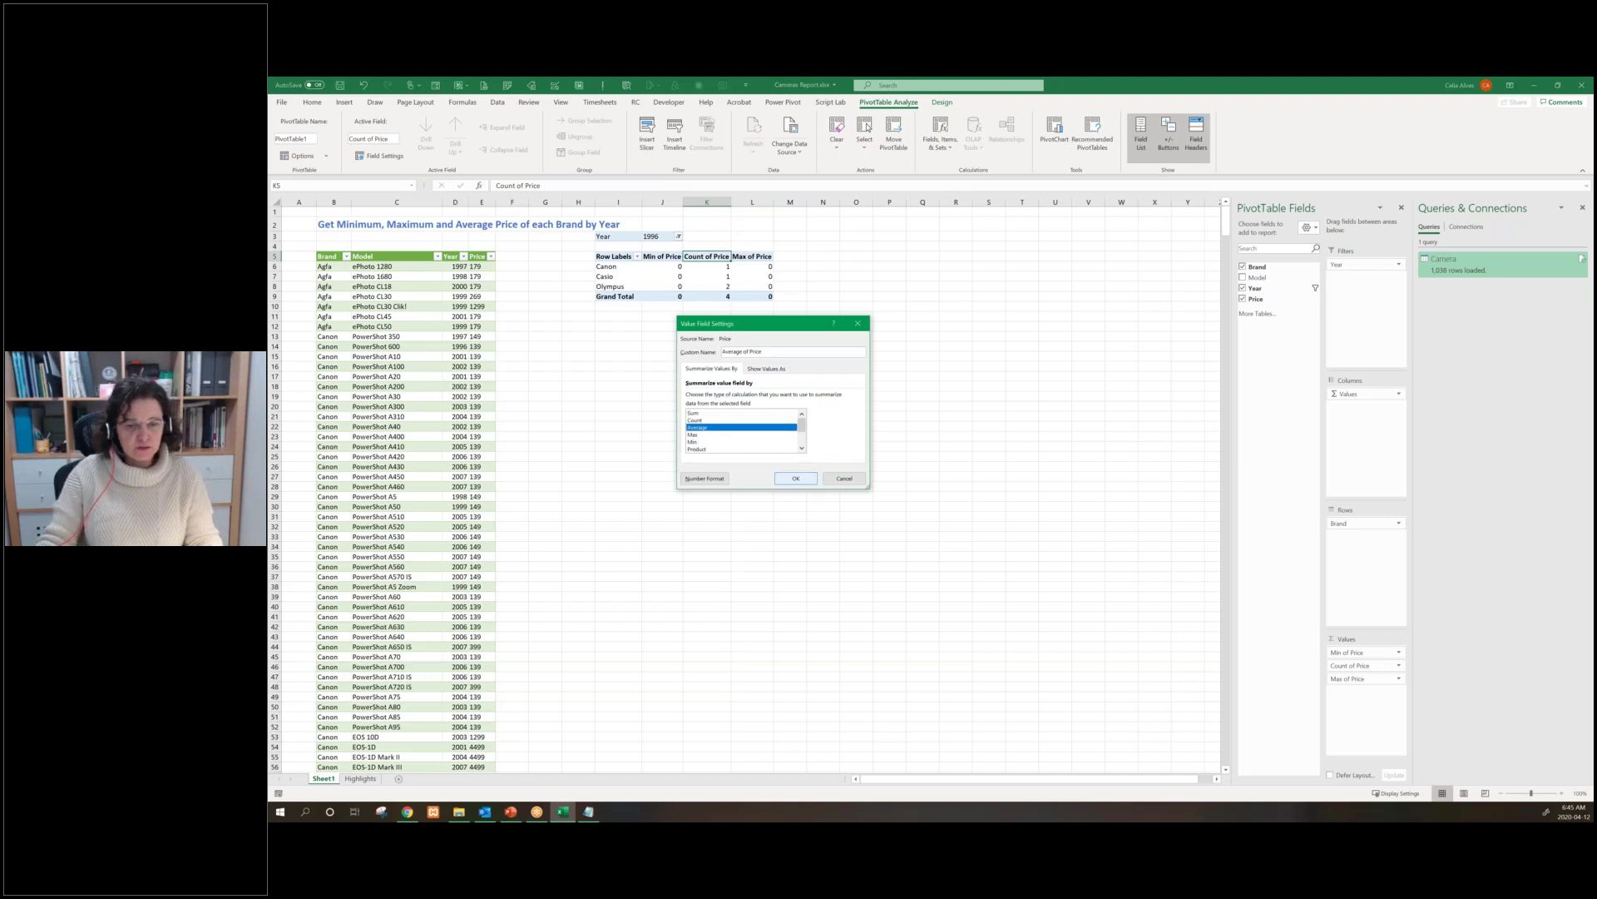
pyautogui.click(798, 480)
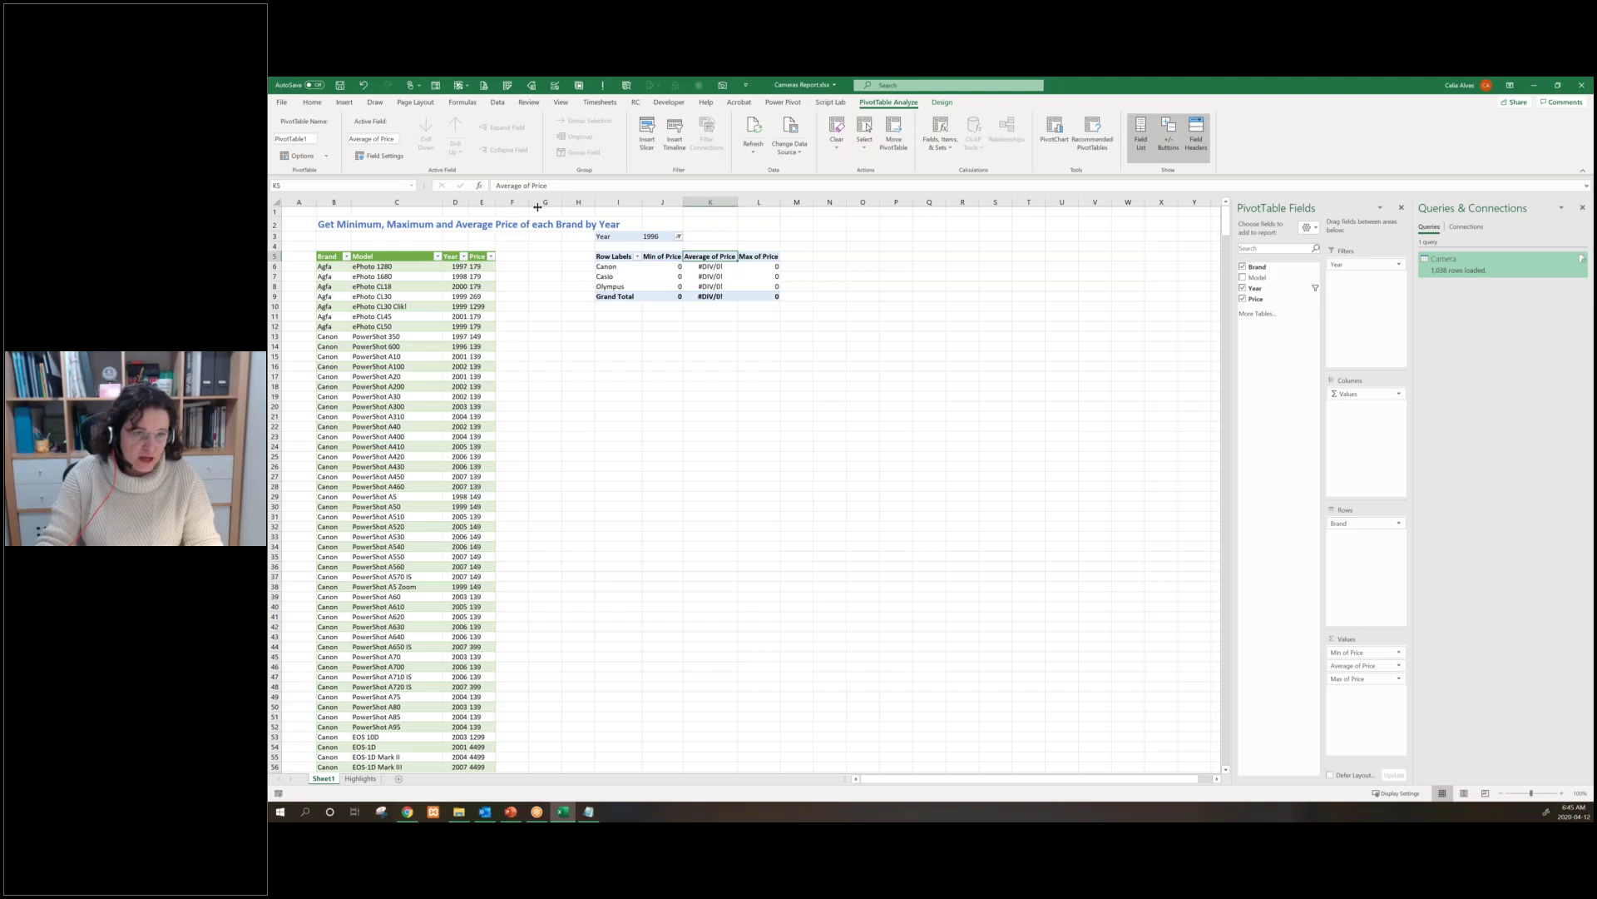
# Widen the Camera table's Price column and inspect how its values are stored
pyautogui.moveTo(538, 207); pyautogui.dragTo(540, 203)
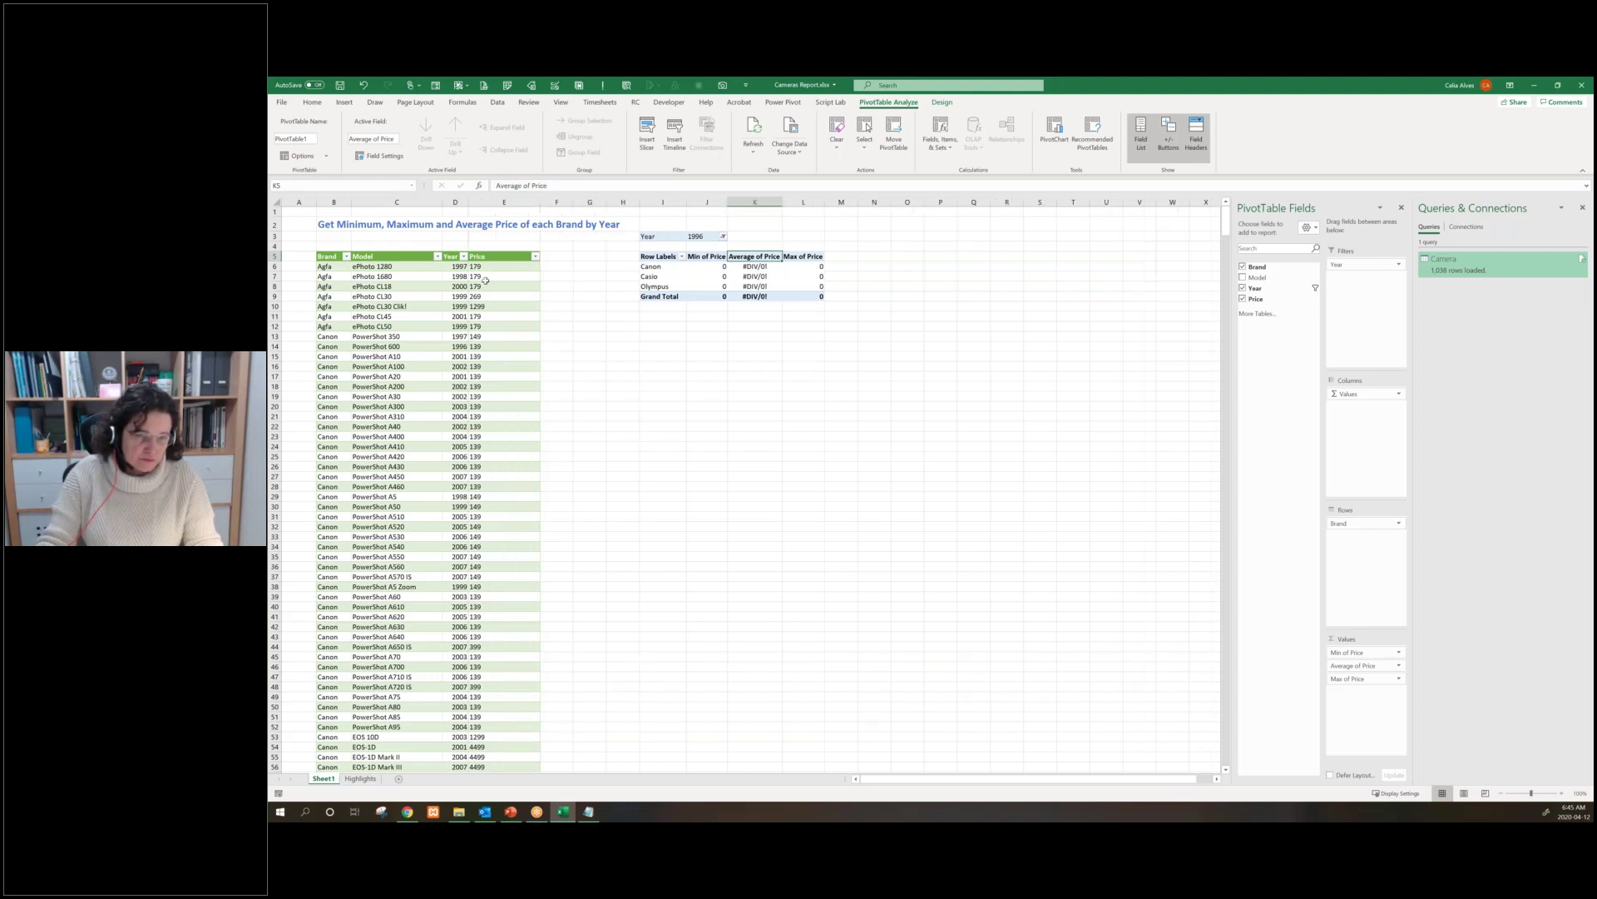
pyautogui.click(485, 280)
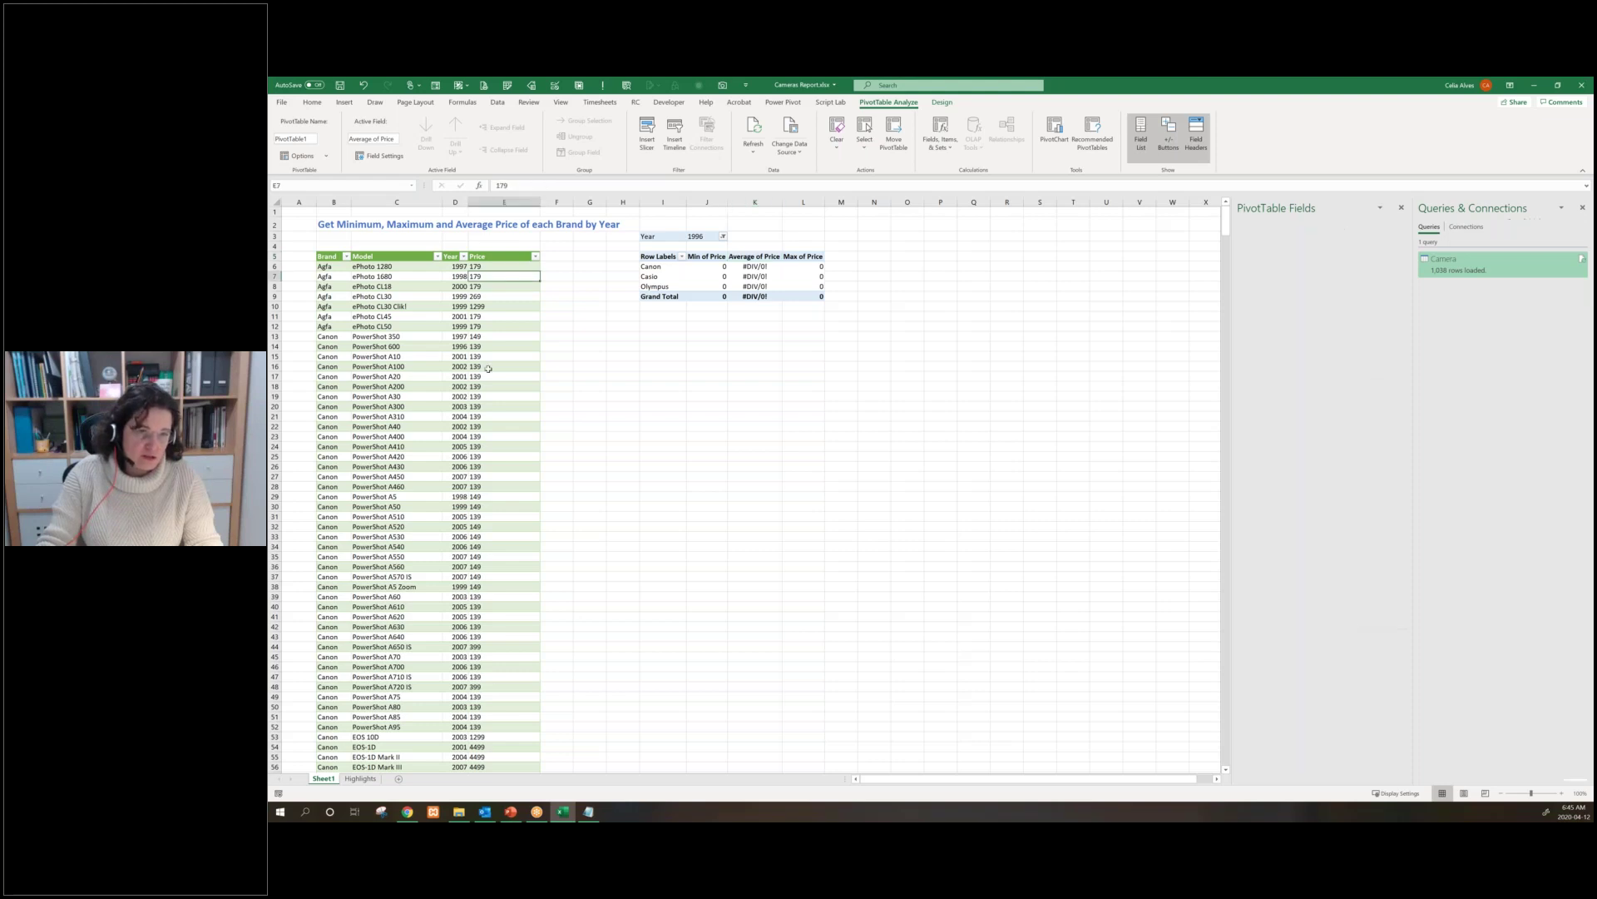
pyautogui.click(486, 326)
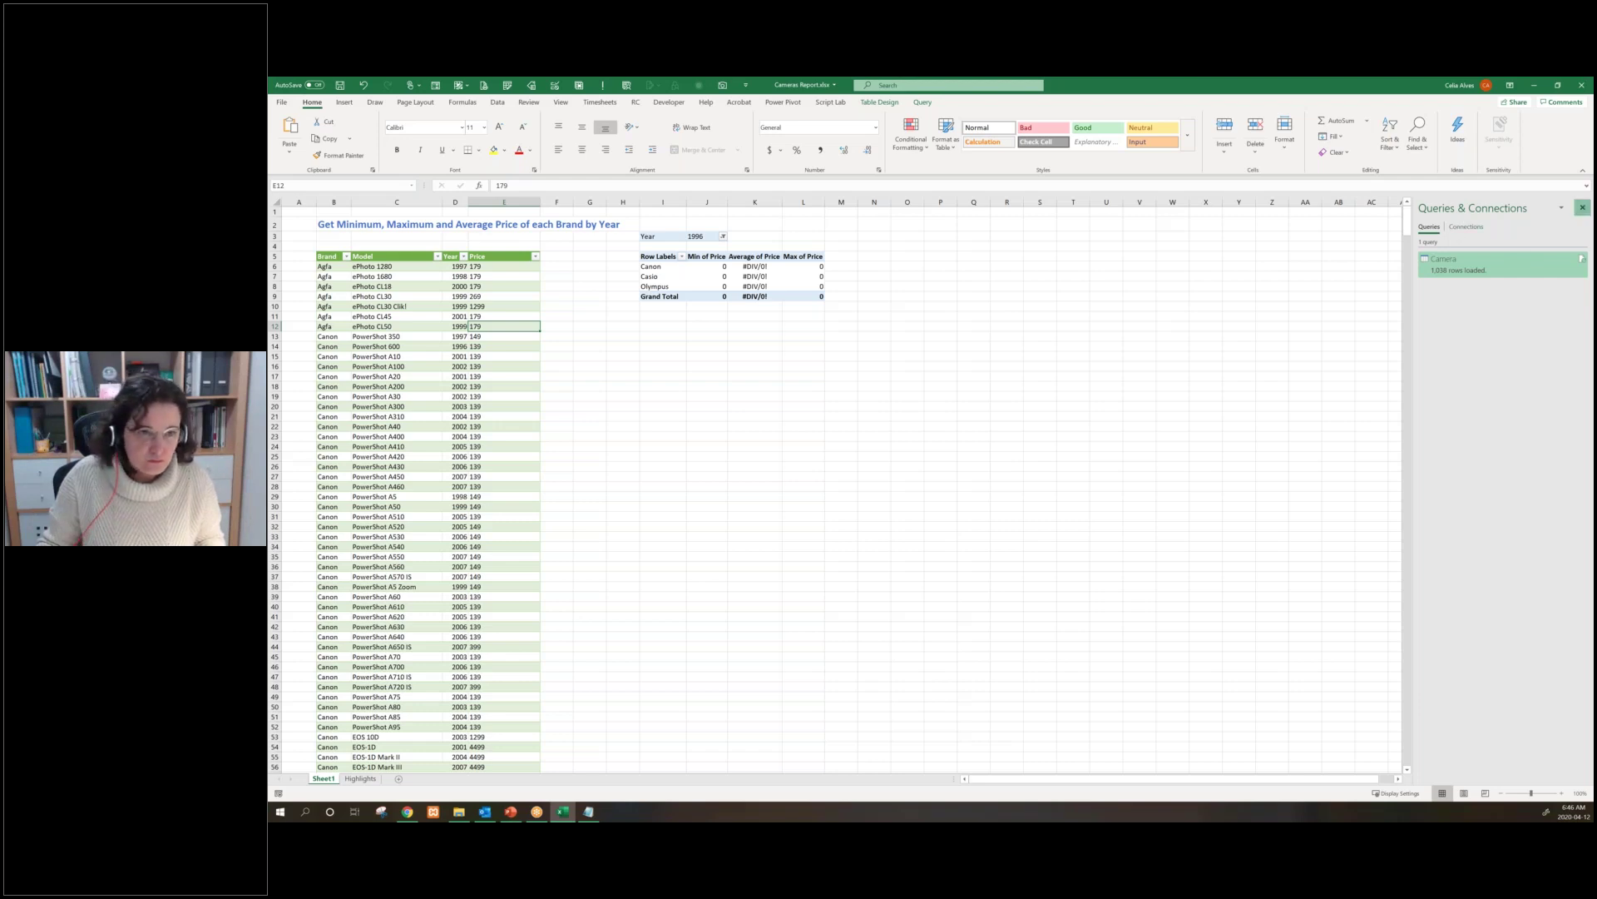
# Hide and redisplay the list of workbook queries, and open the Camera query for editing
pyautogui.click(1583, 207)
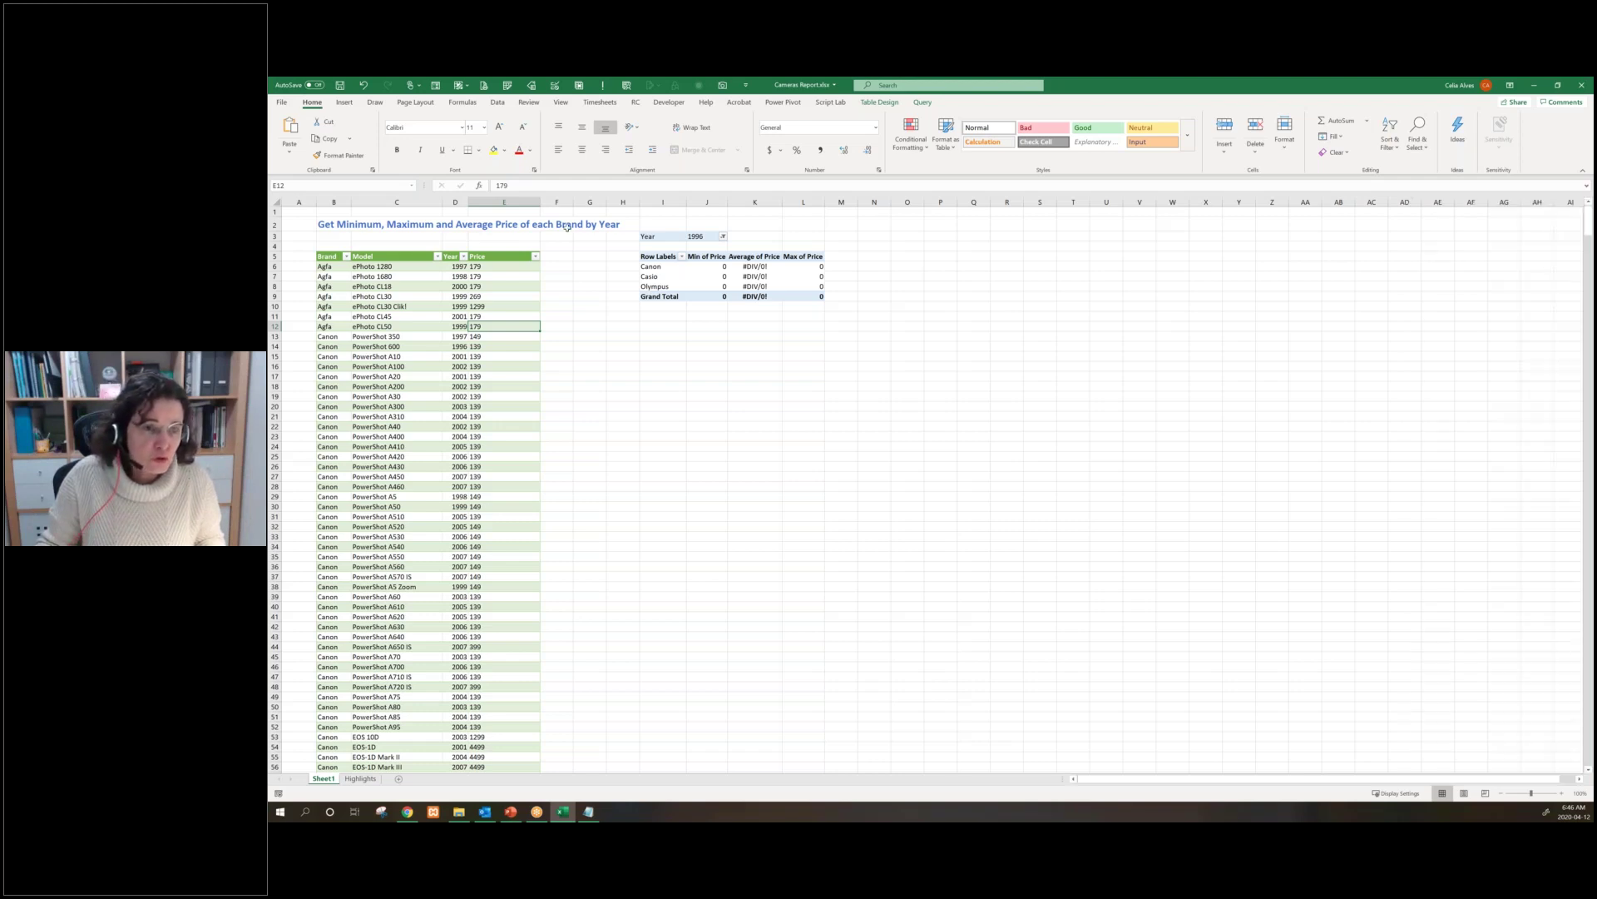
pyautogui.click(499, 103)
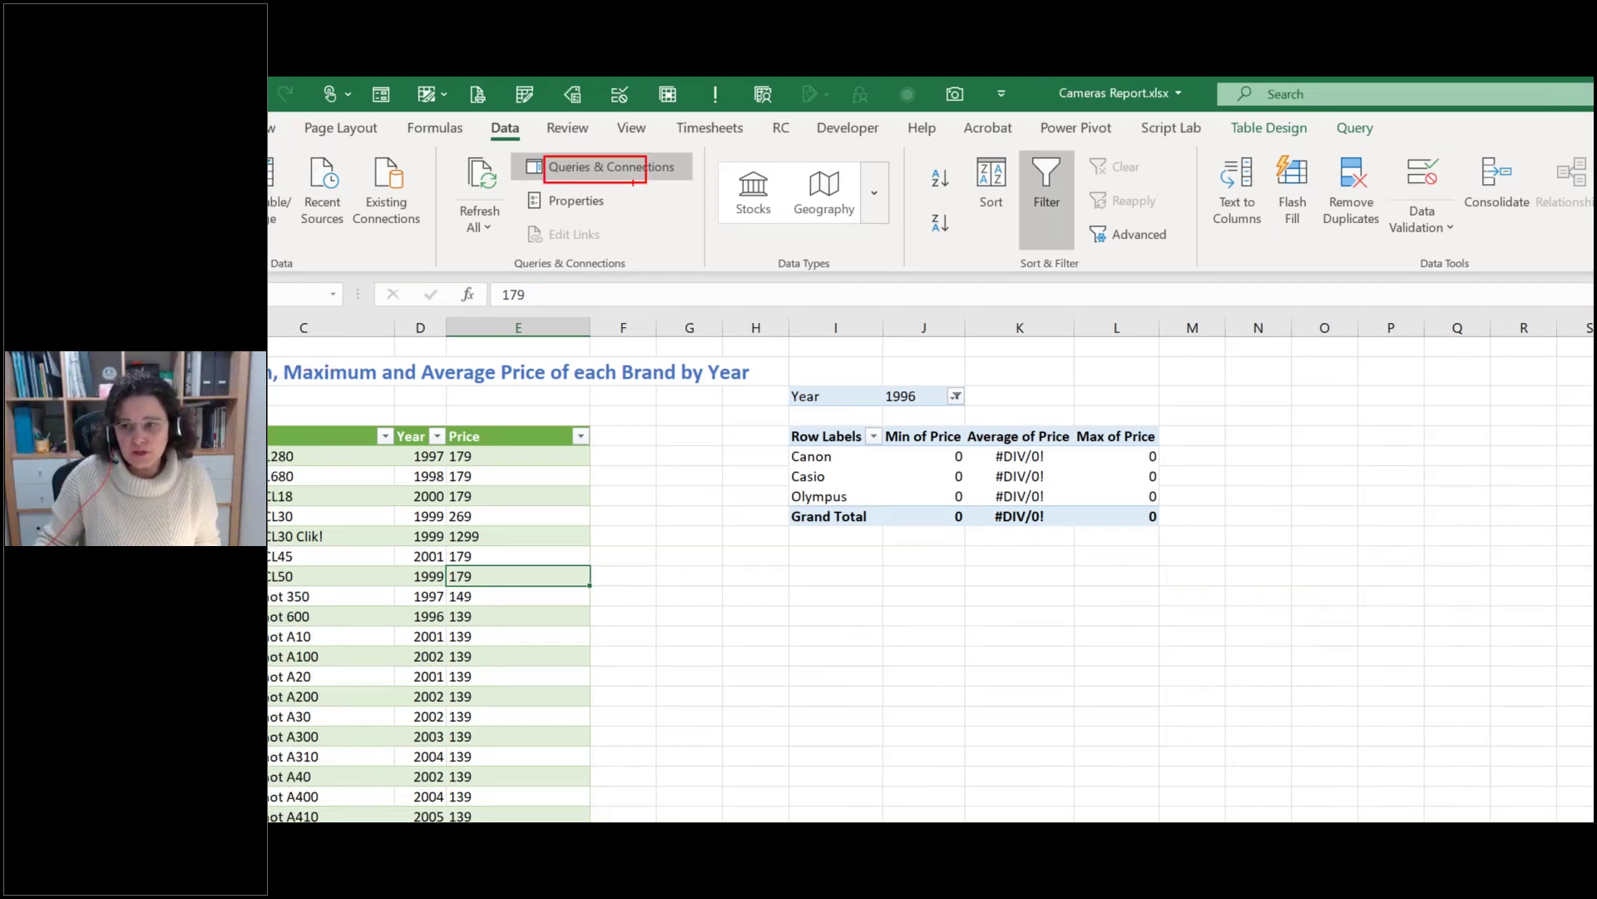
pyautogui.click(632, 173)
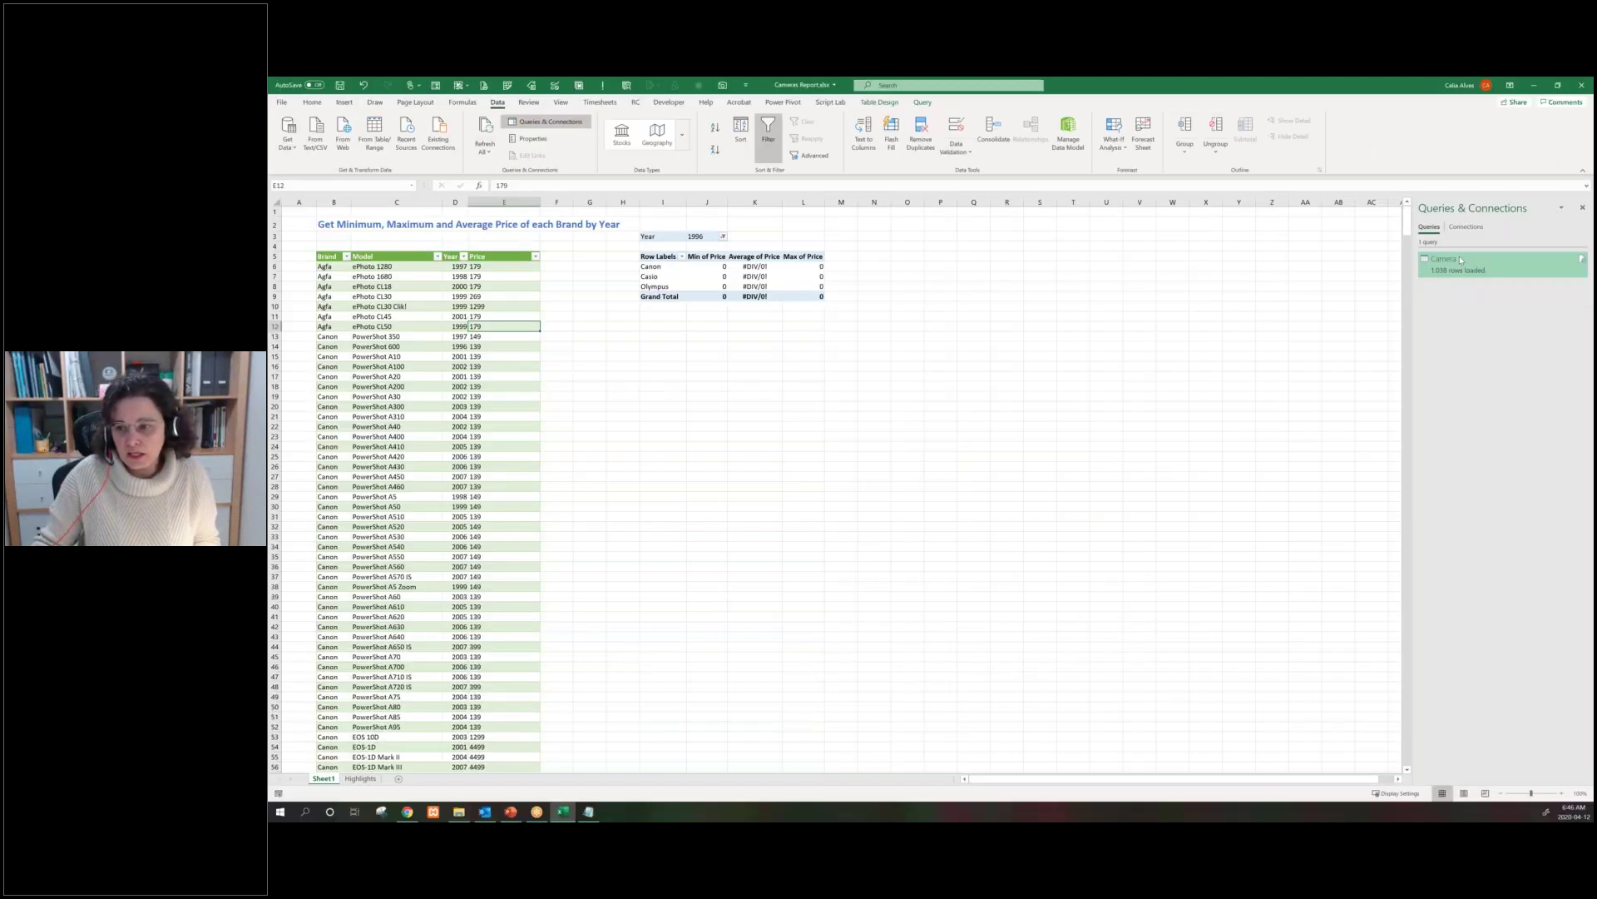
pyautogui.moveTo(1451, 261)
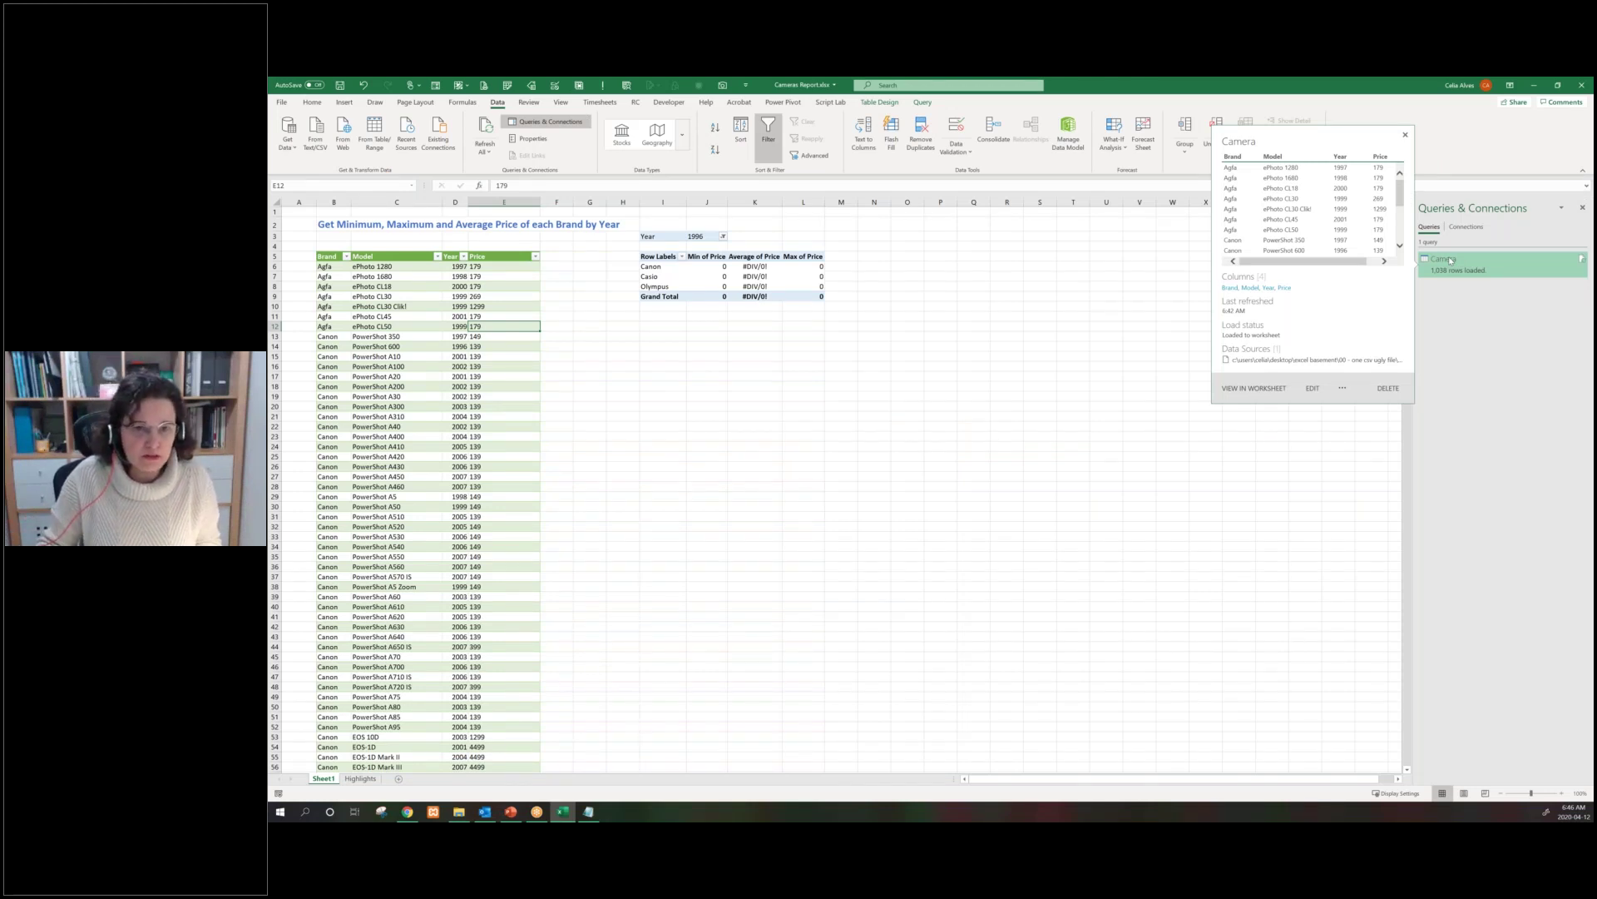
pyautogui.click(1450, 260)
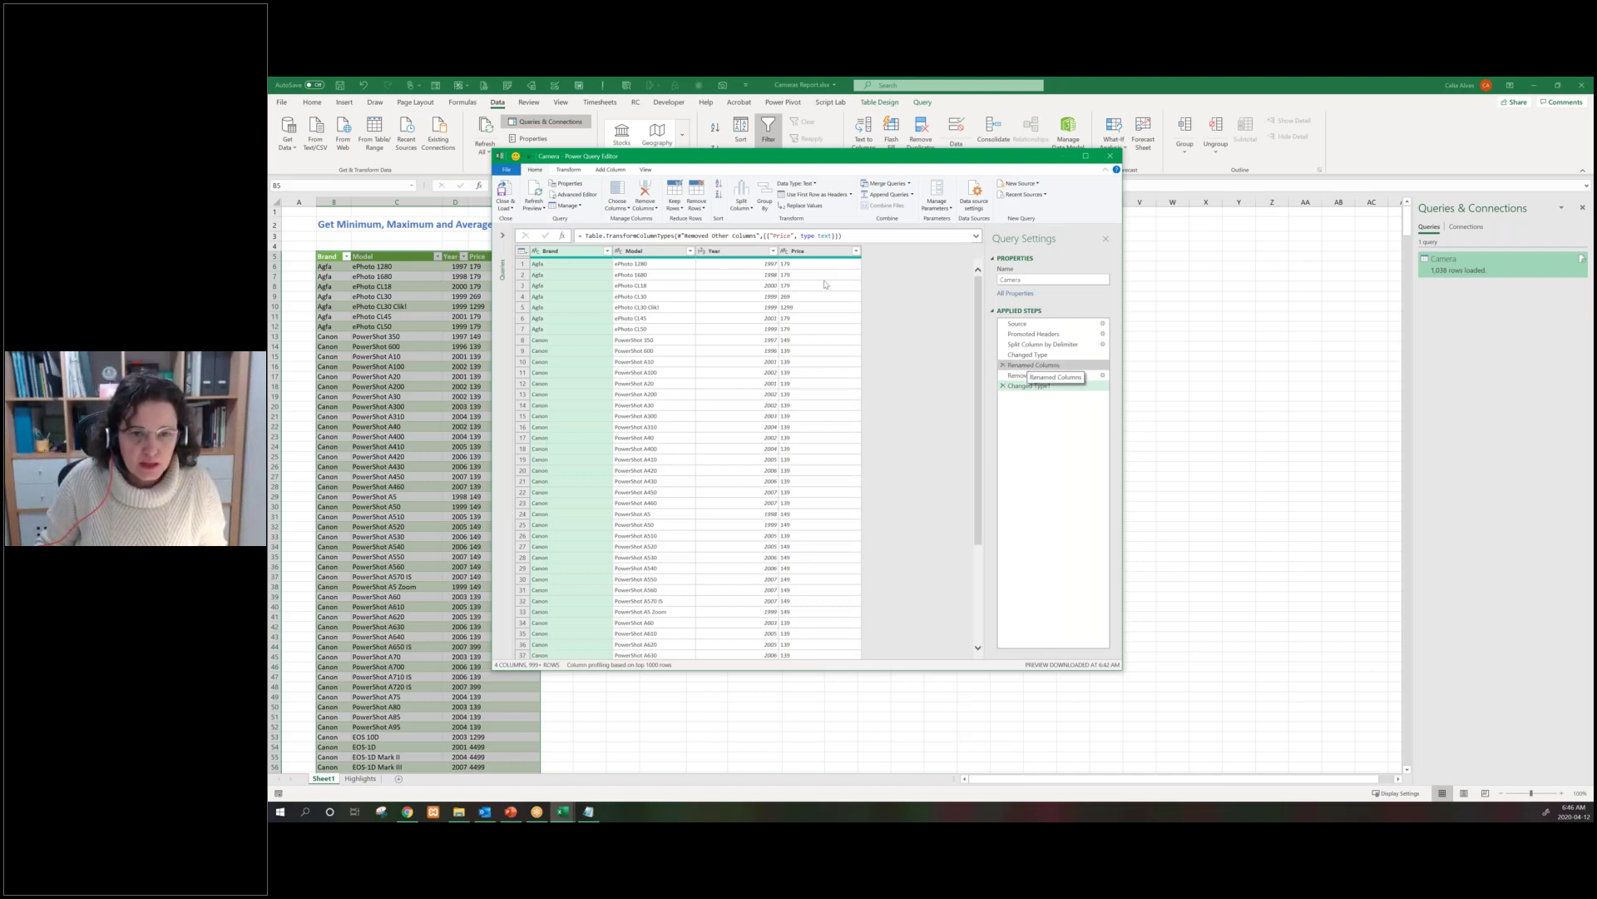
# Change the Price column's data type to Decimal Number, replacing the current type conversion
pyautogui.click(783, 252)
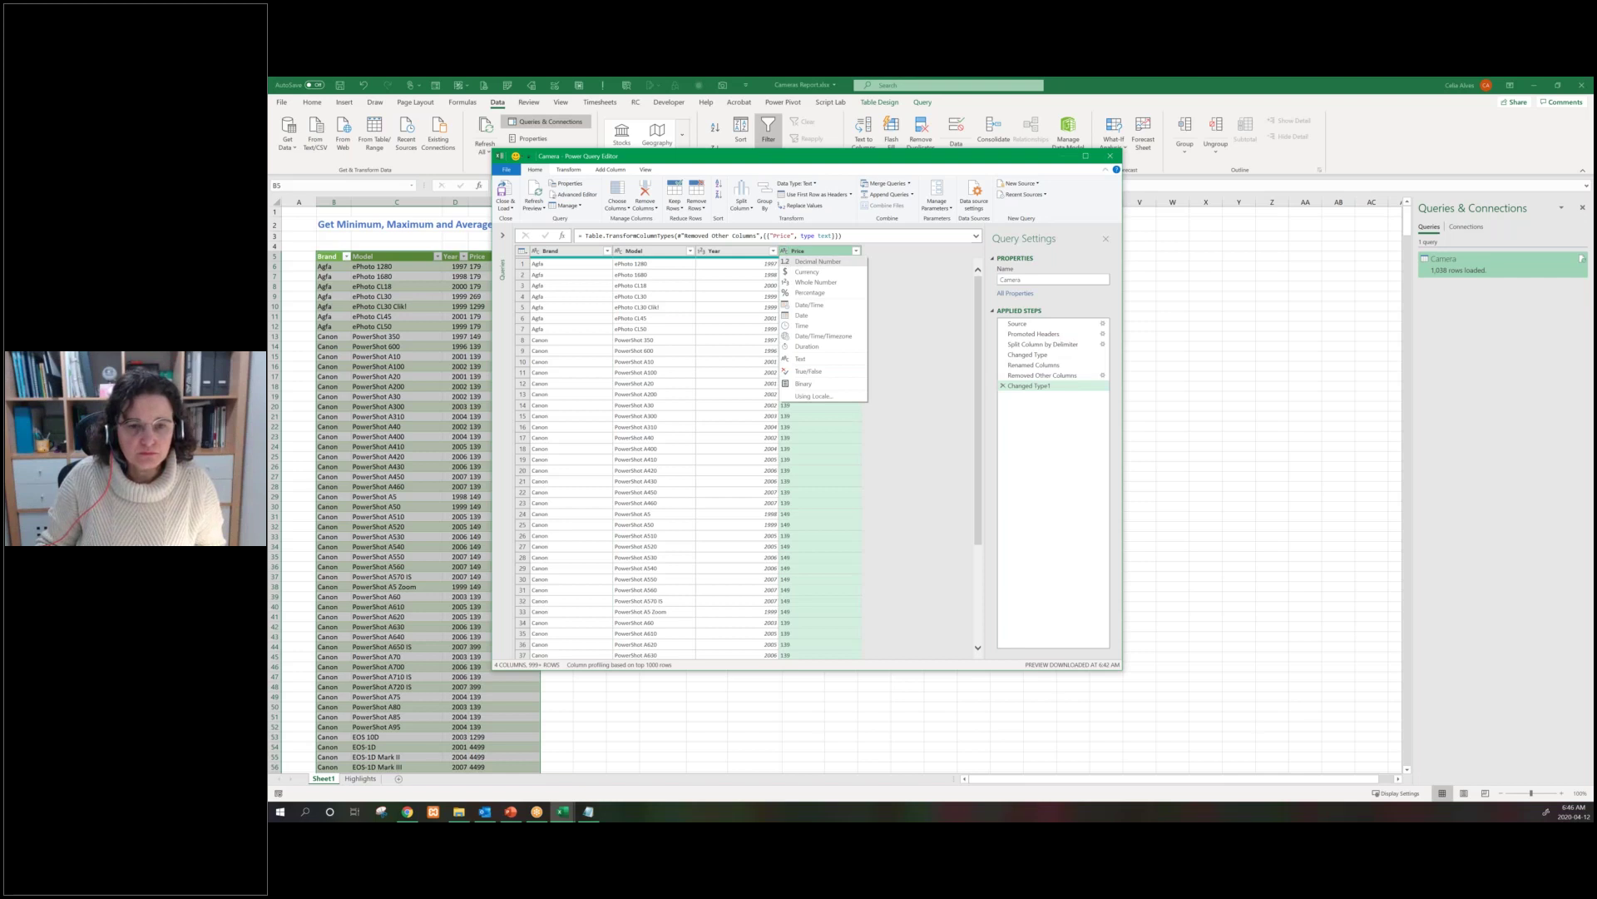
pyautogui.press('Escape')
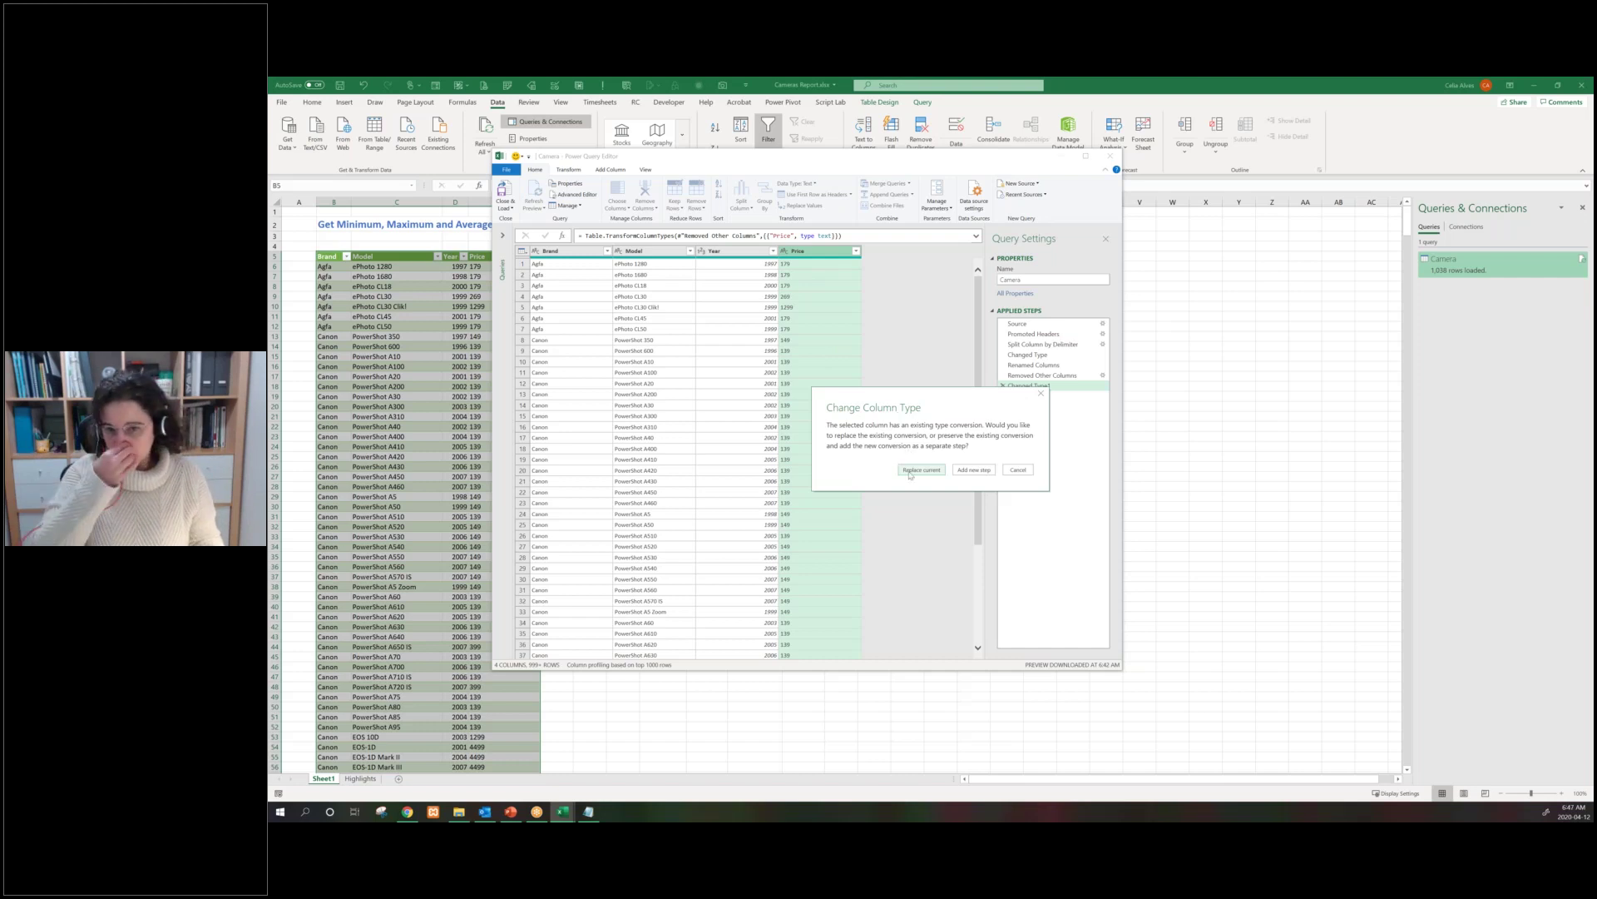
pyautogui.click(910, 472)
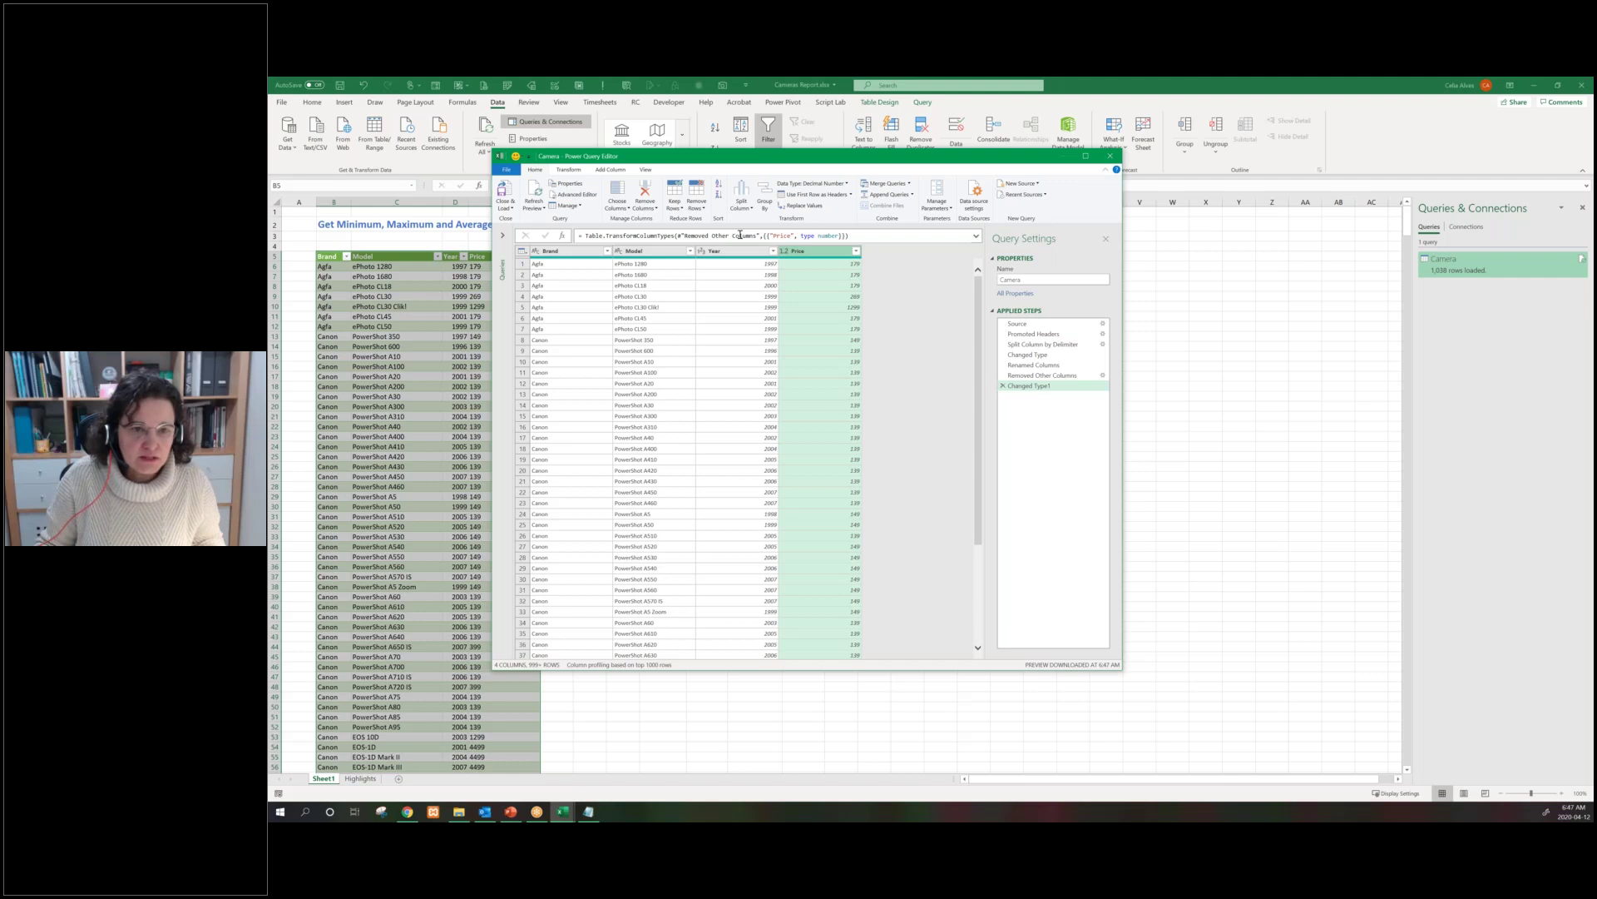
# Examine the formula of the Changed Type1 step and the editor's option for displaying the formula bar
pyautogui.tripleClick(676, 240)
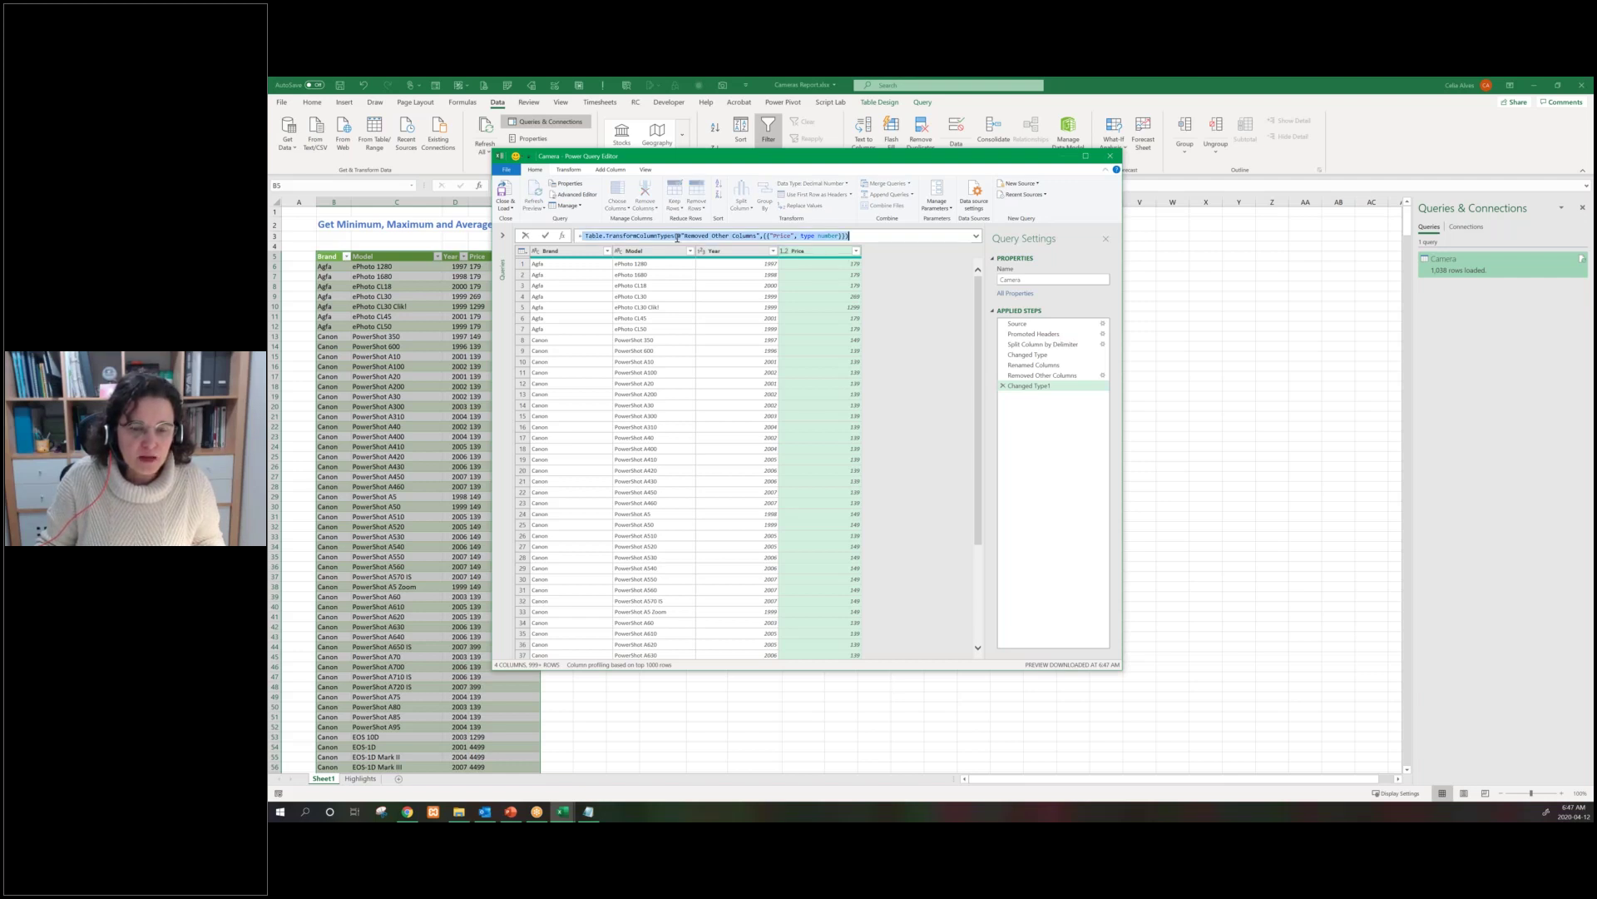
pyautogui.click(580, 236)
pyautogui.moveTo(580, 237); pyautogui.dragTo(830, 235)
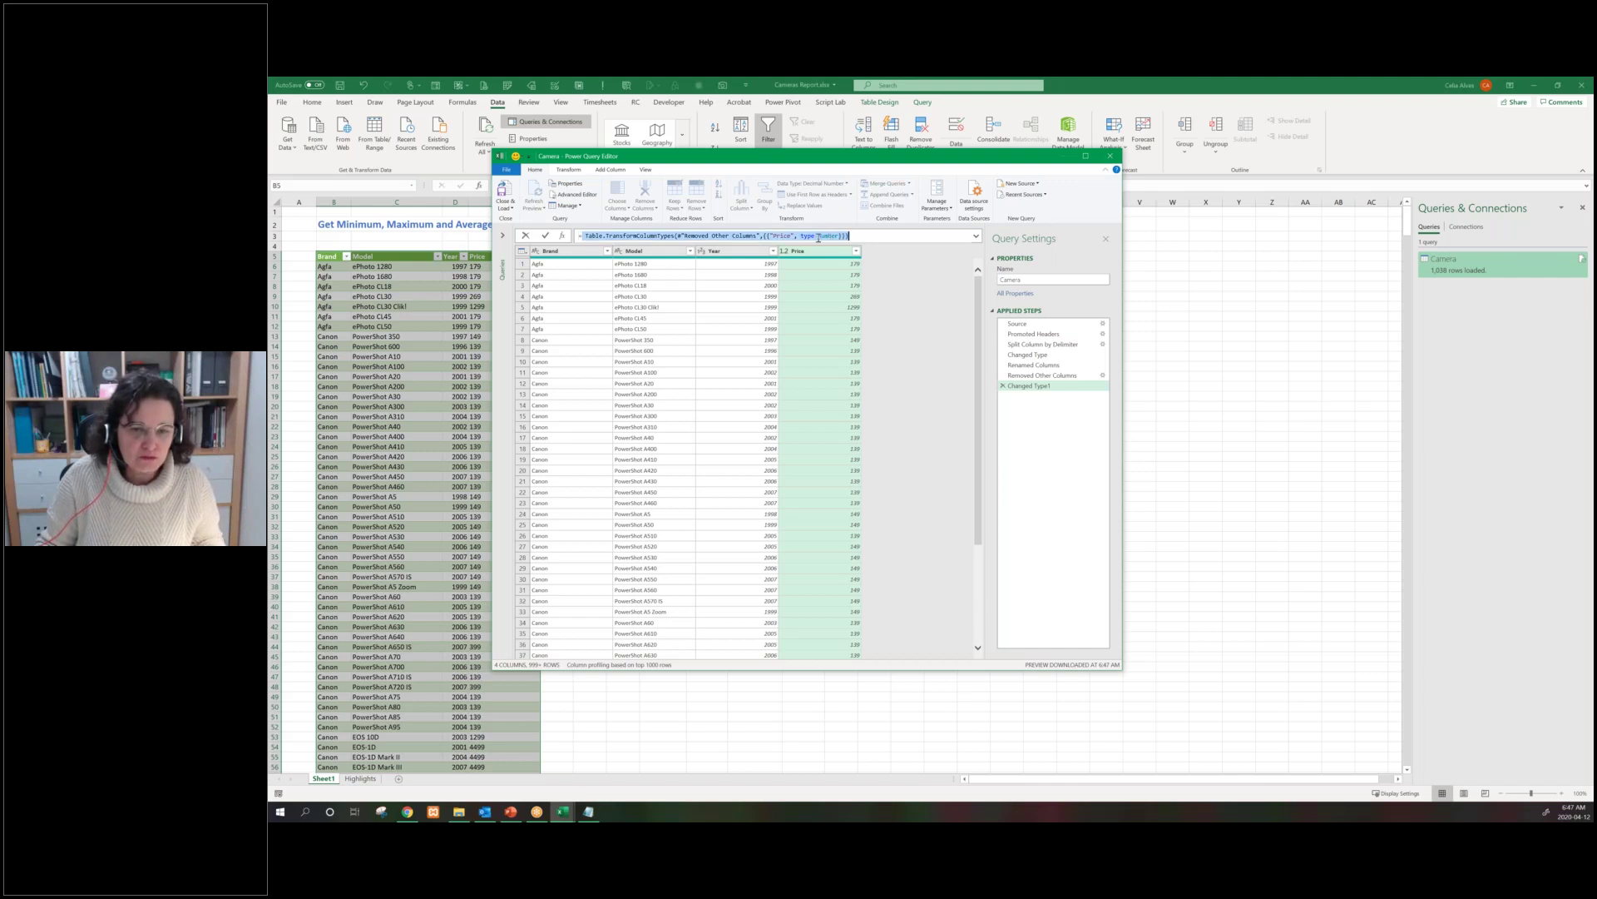
pyautogui.click(820, 235)
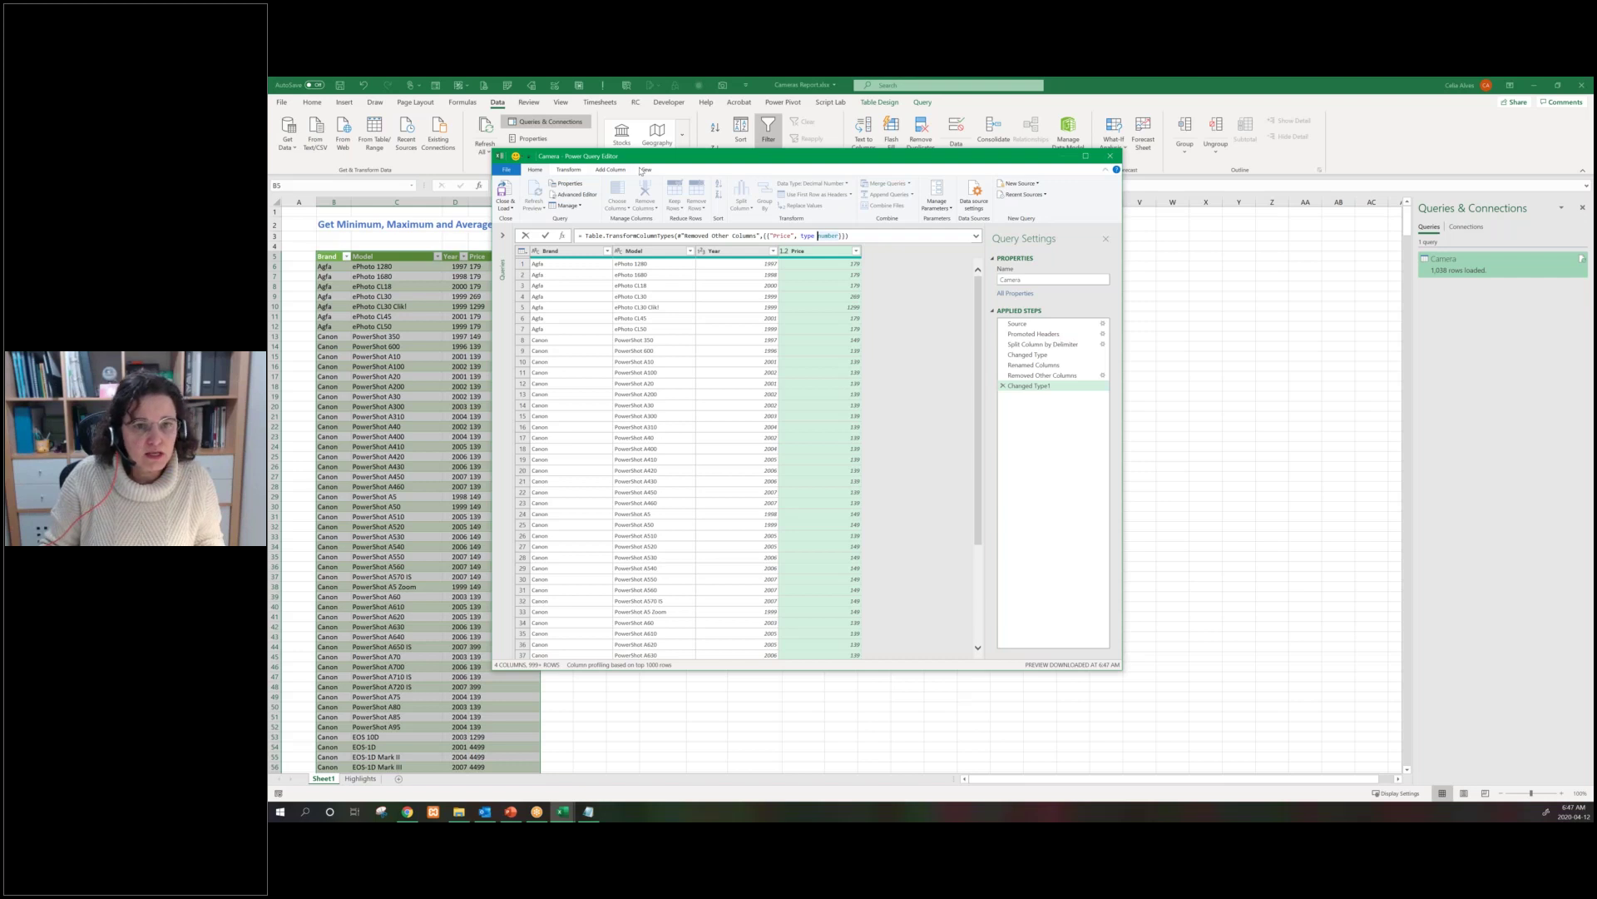
pyautogui.click(644, 169)
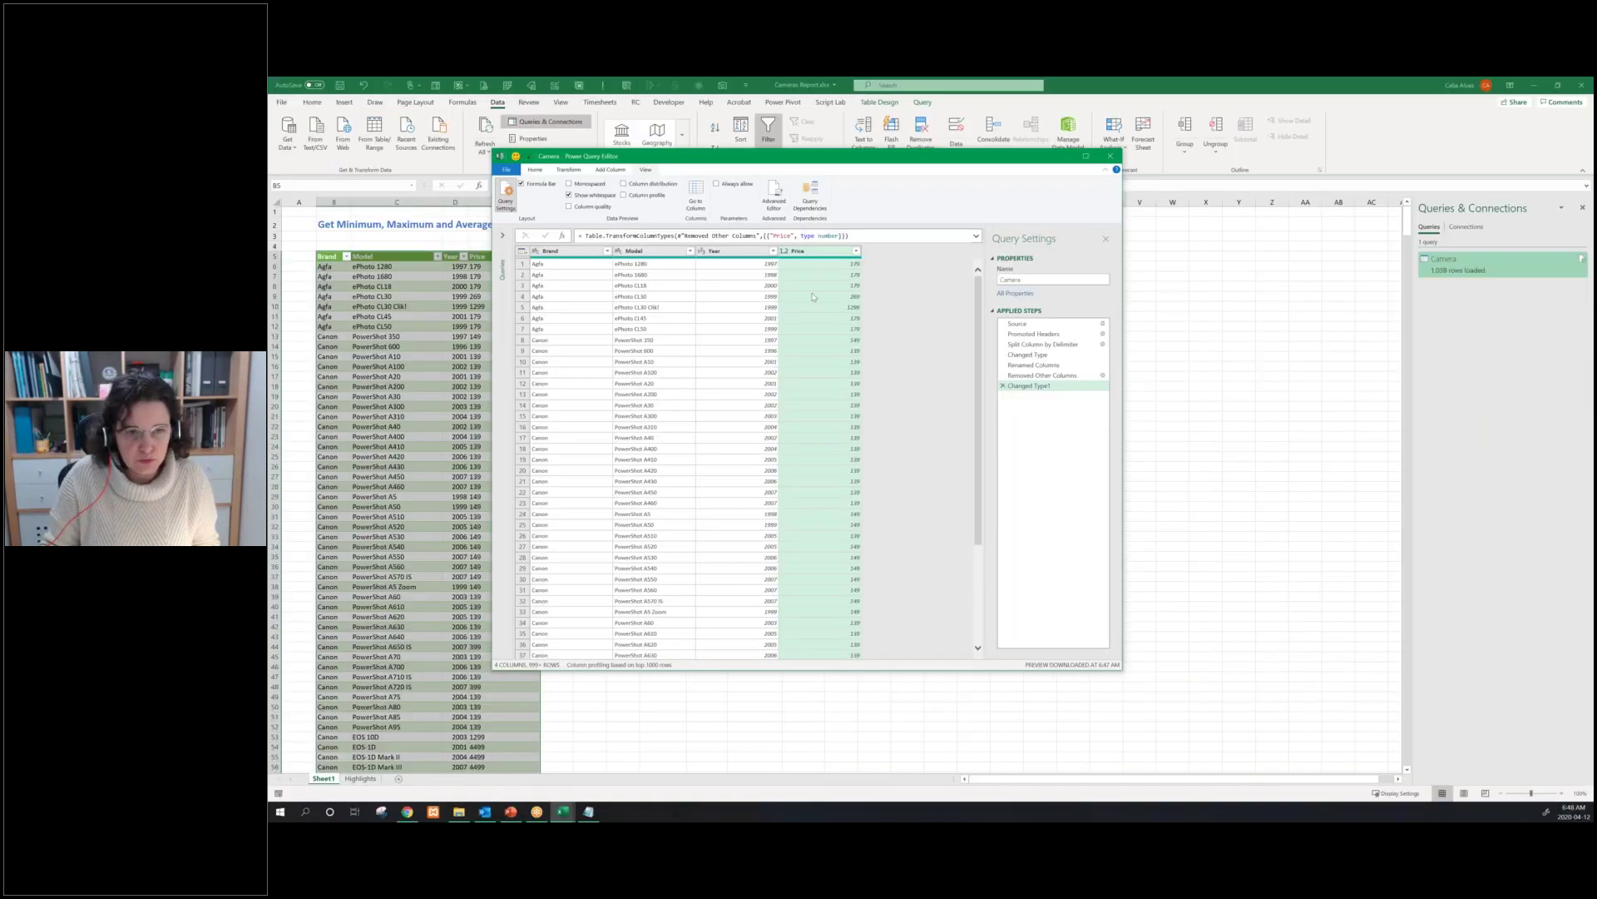
# Close the query editor and load the updated Camera query into its existing table
pyautogui.click(536, 170)
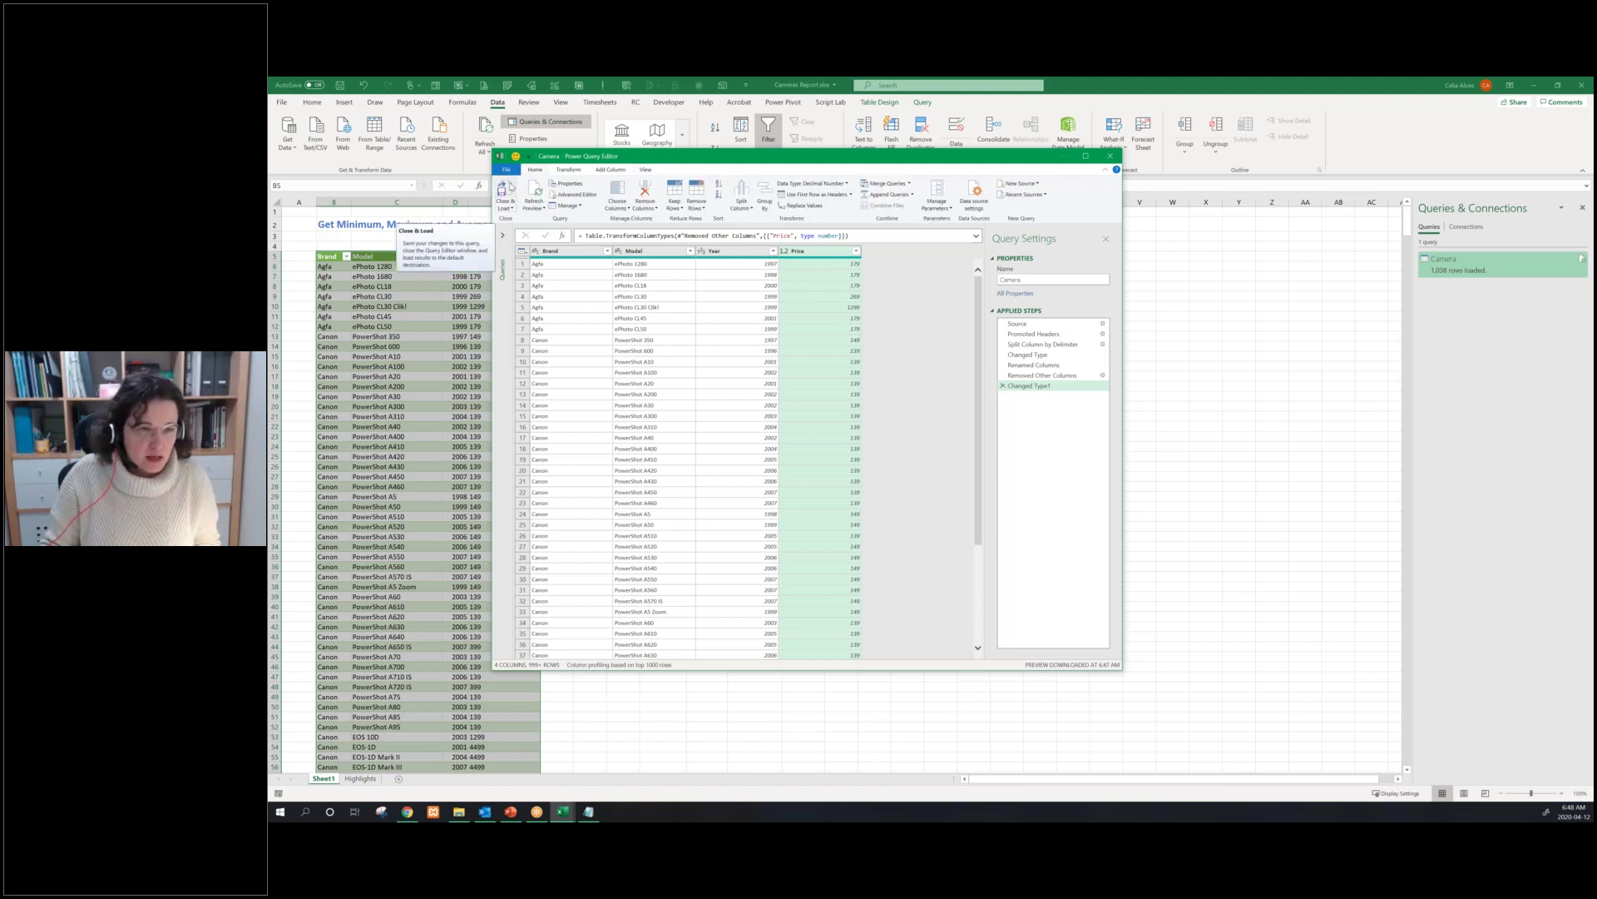
pyautogui.click(510, 187)
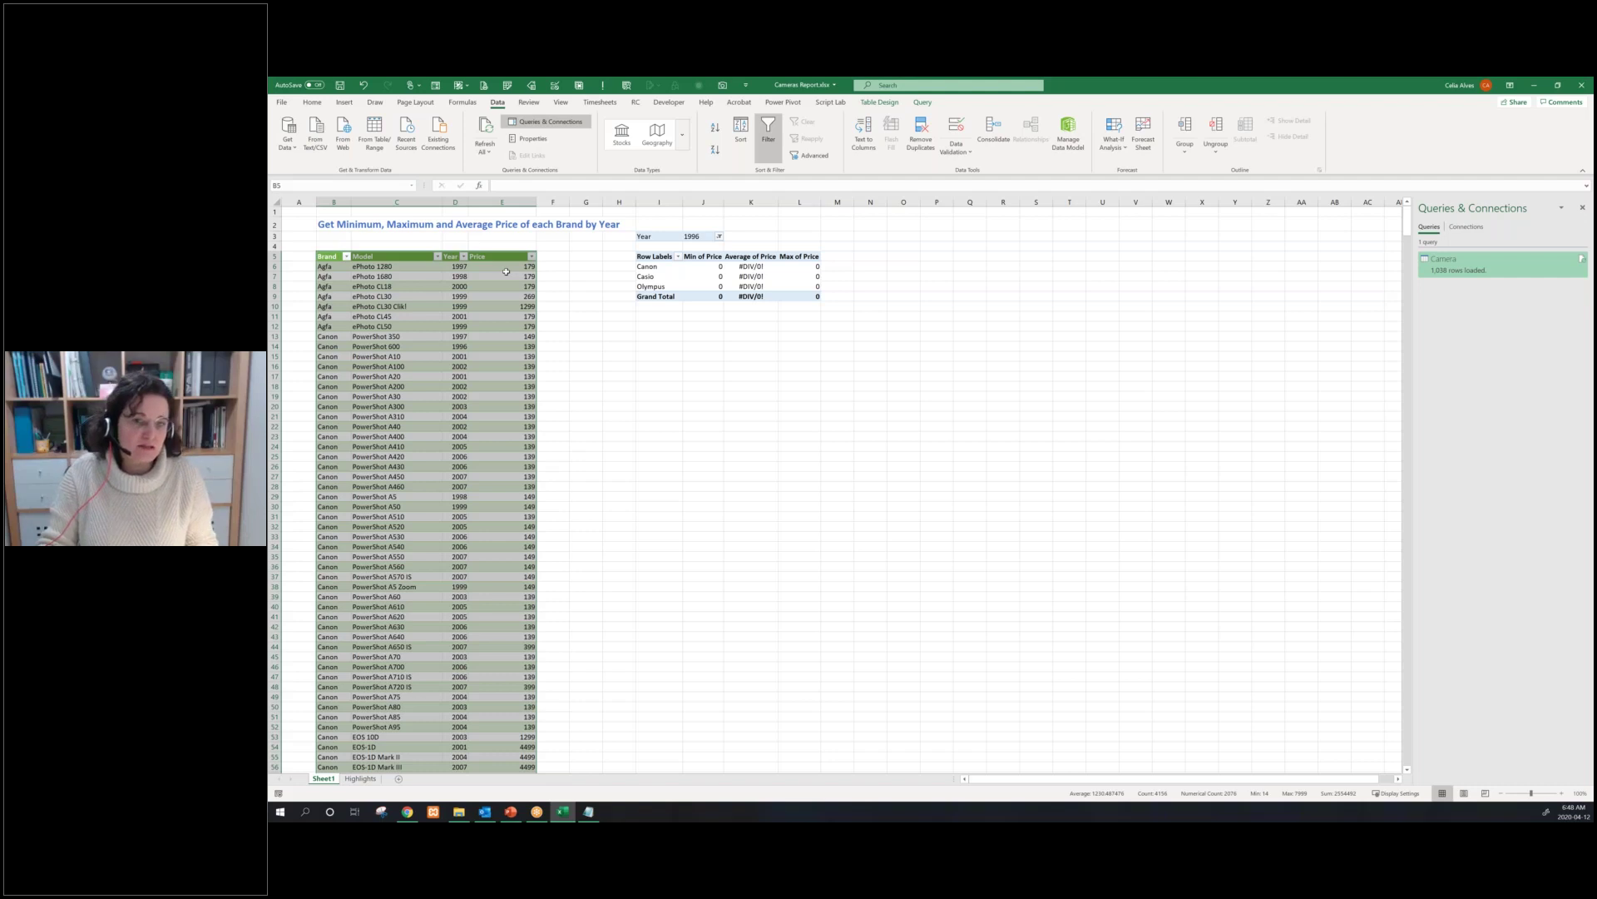
# Refresh the PivotTable of prices by brand and save the Cameras Report workbook
pyautogui.rightClick(704, 267)
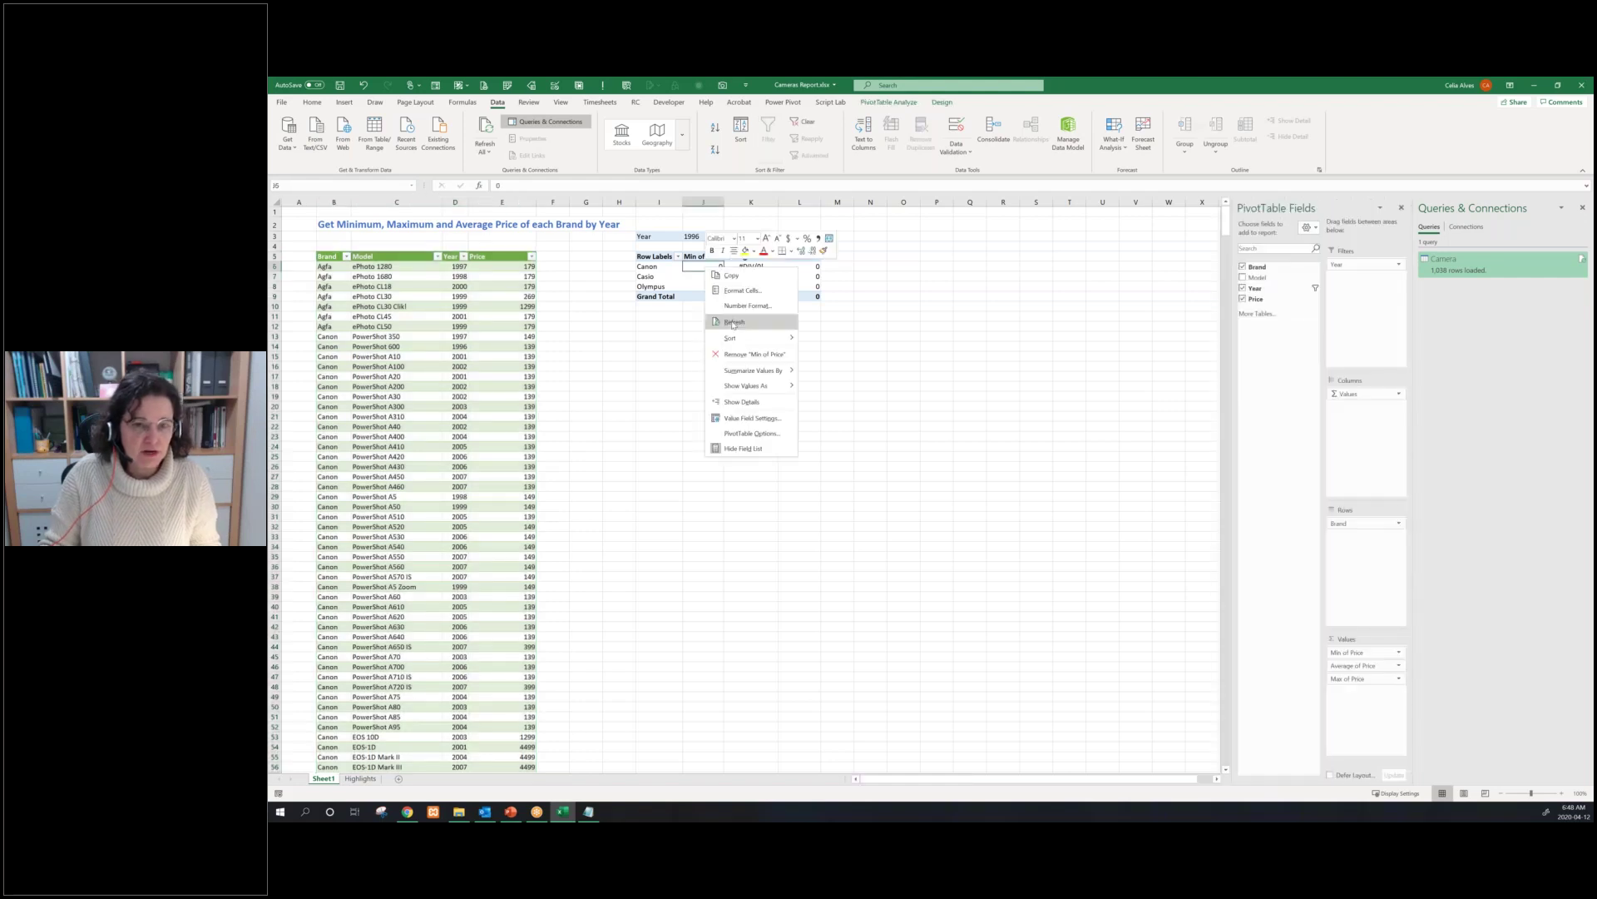
pyautogui.click(733, 323)
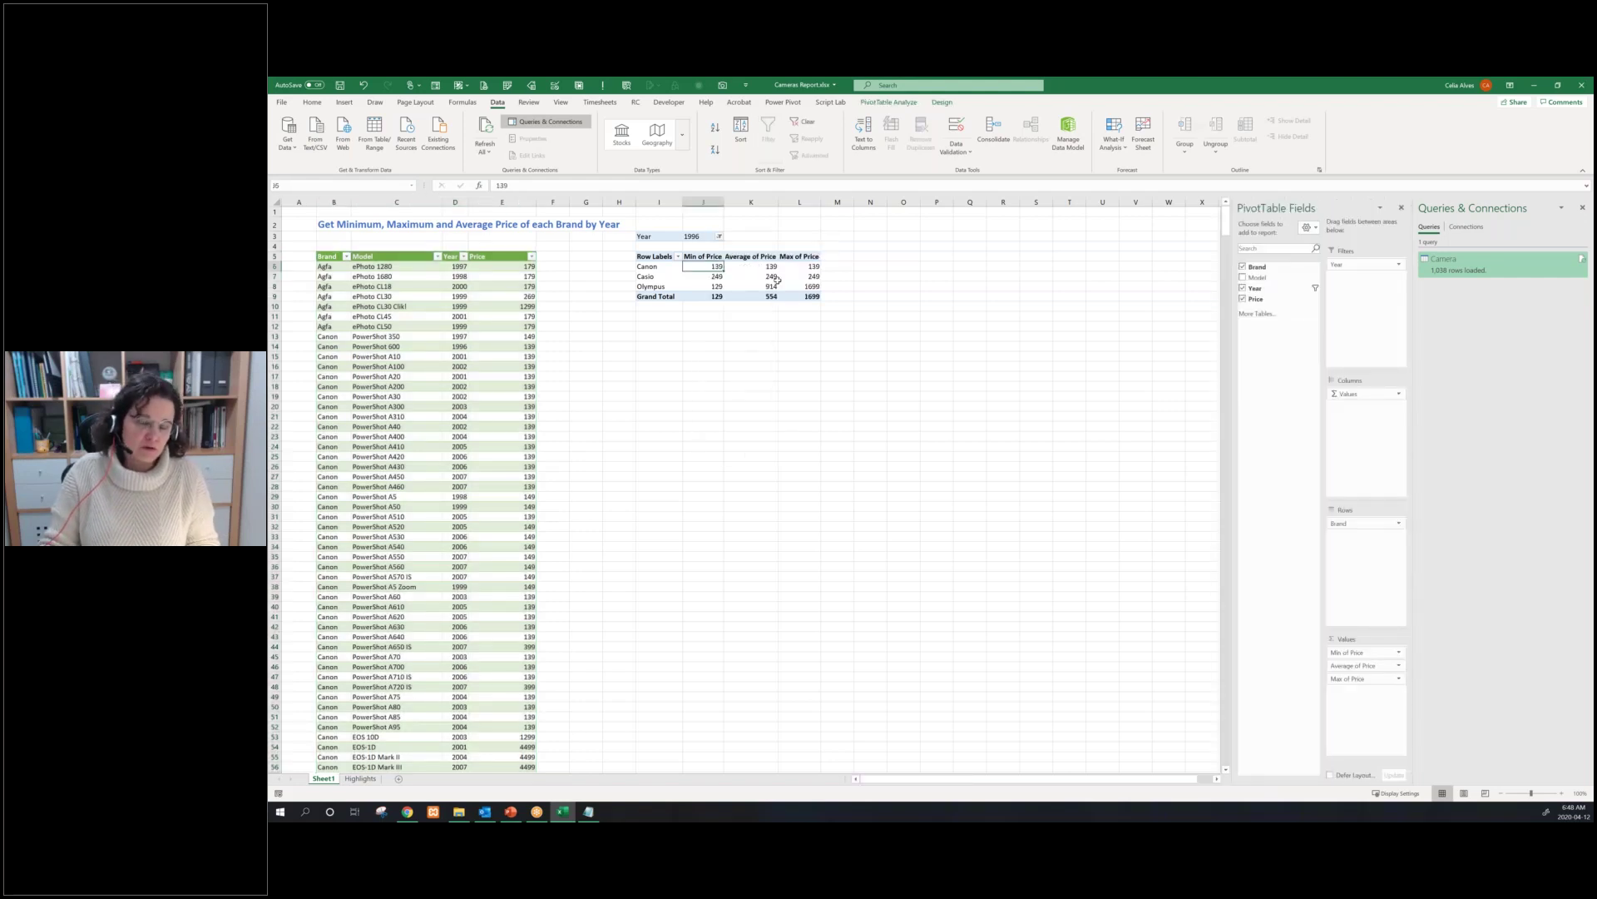
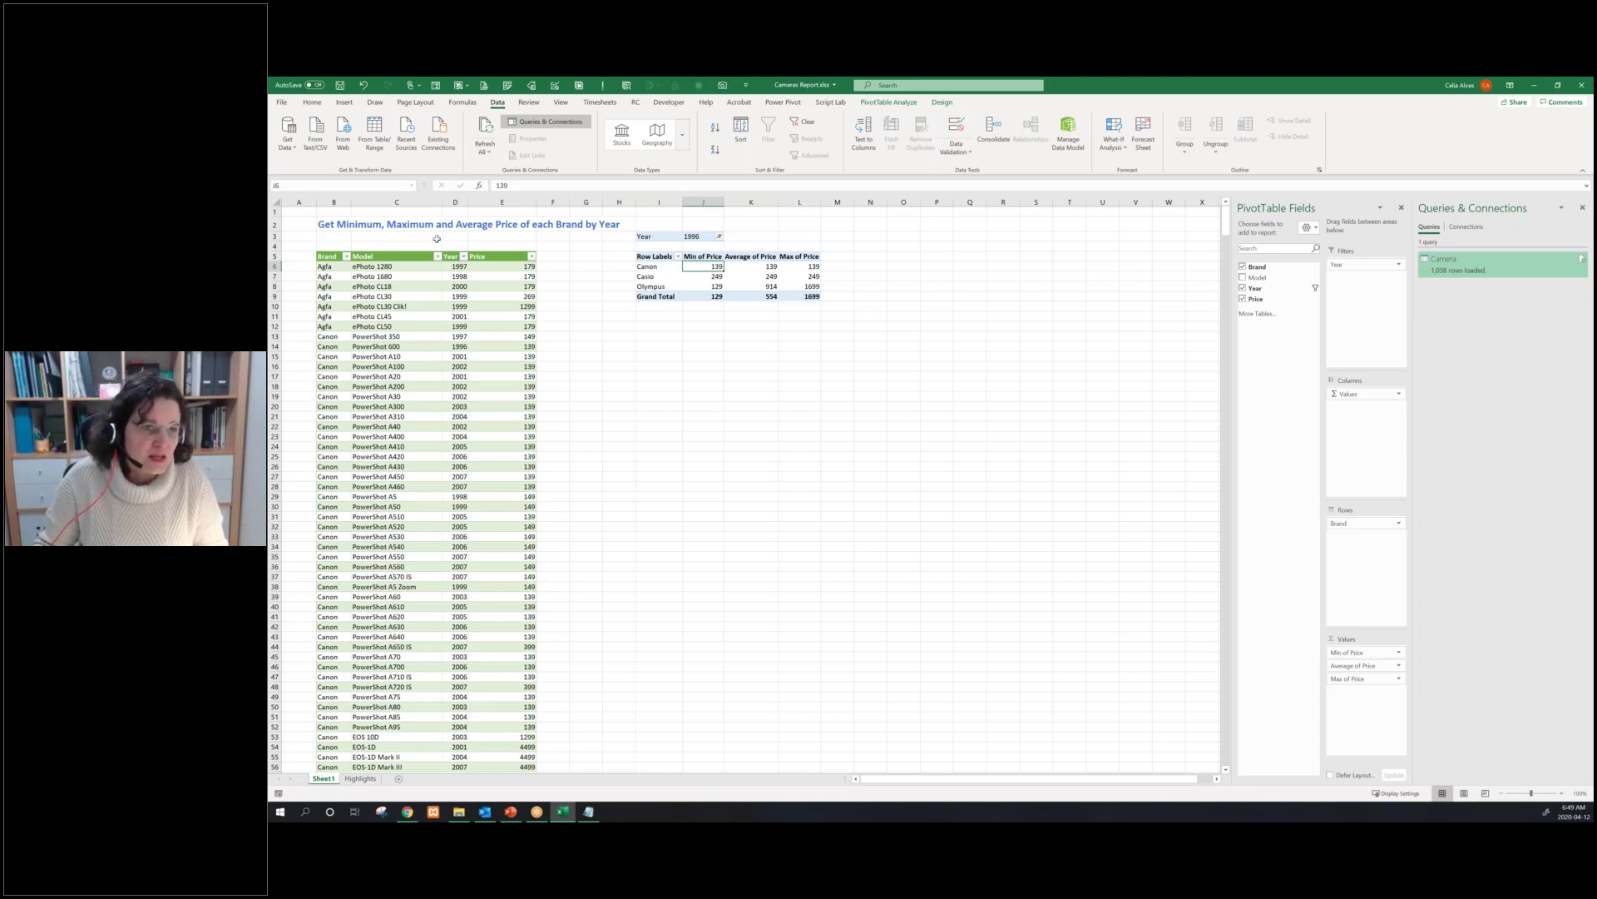
pyautogui.click(340, 86)
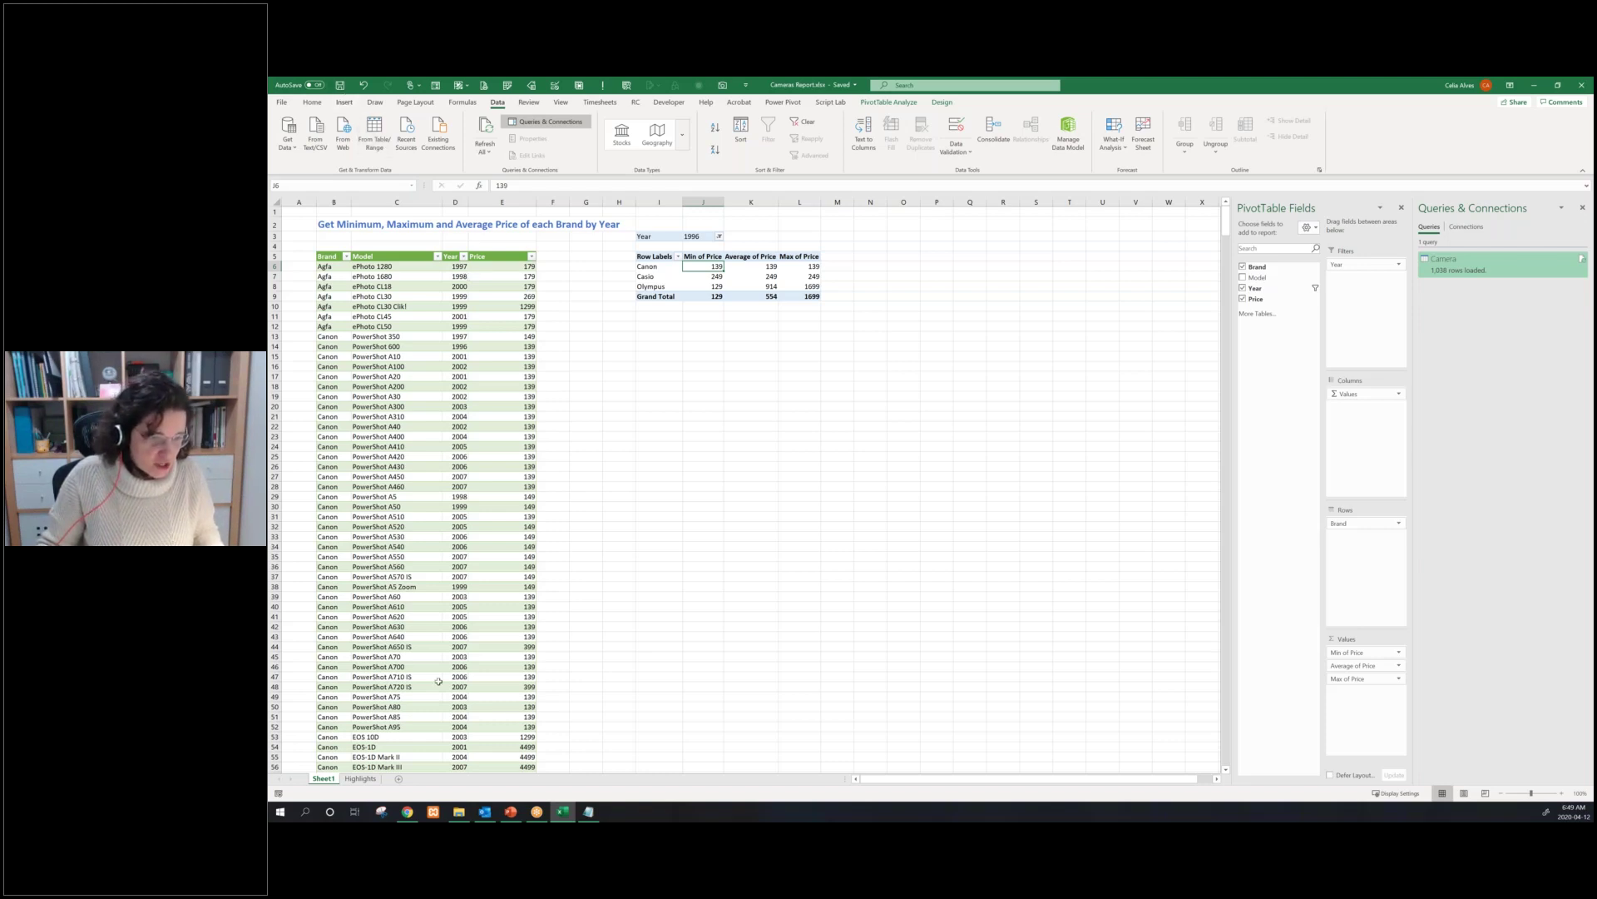
# Review the listed topics on the Highlights sheet, from getting data from CSV to editing a query
pyautogui.click(360, 779)
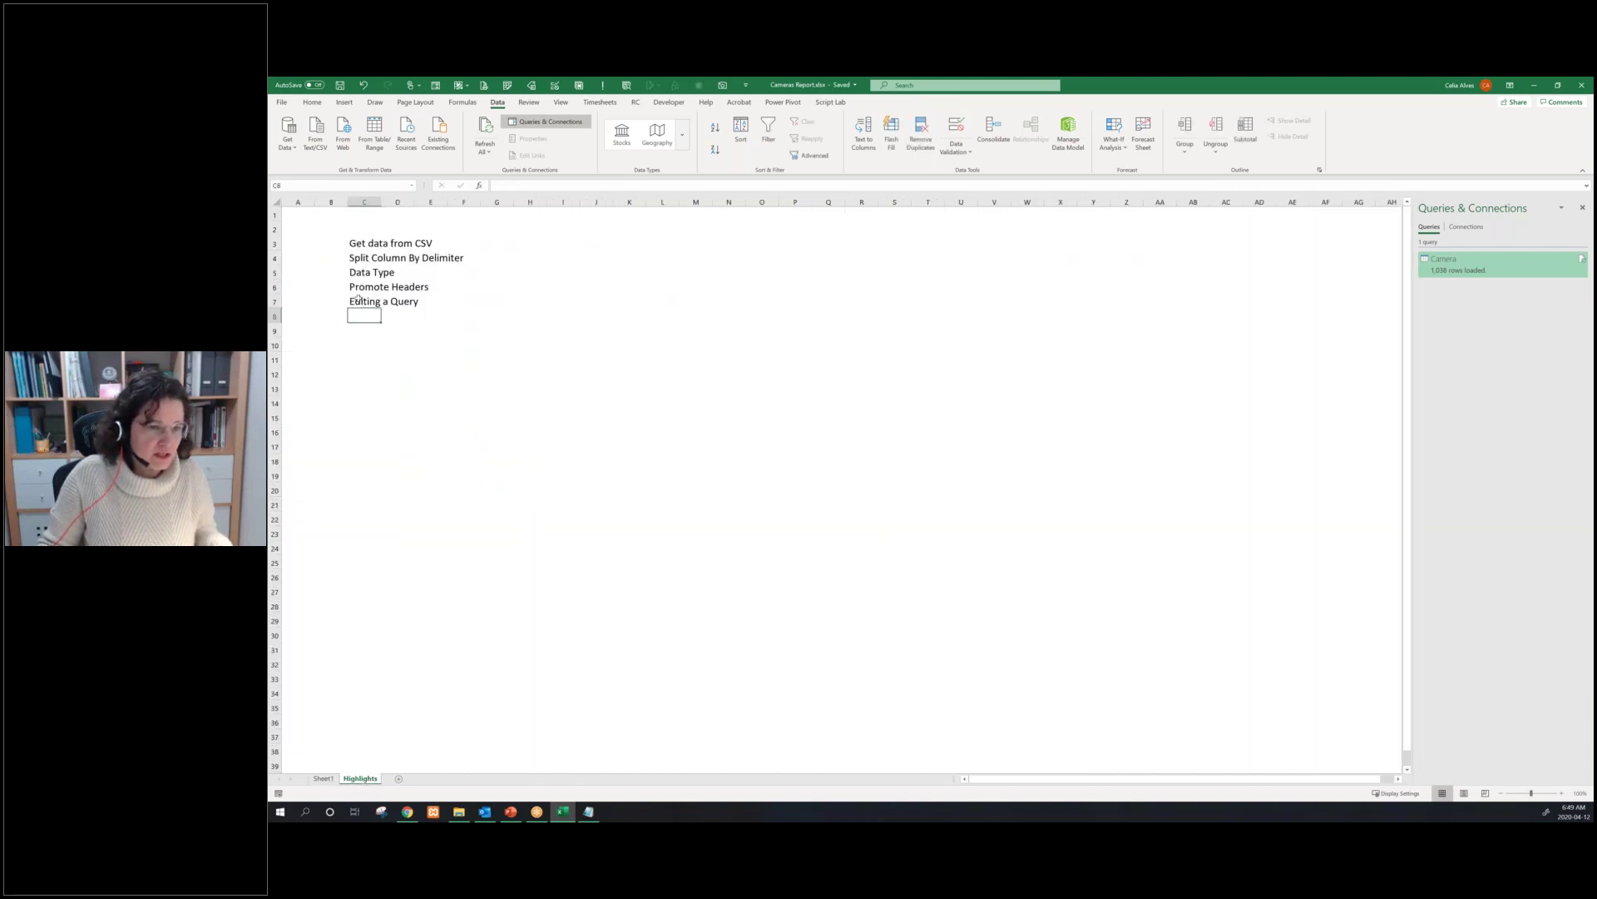
pyautogui.click(361, 245)
pyautogui.hotkey('ctrl', 'shift', 'Down')
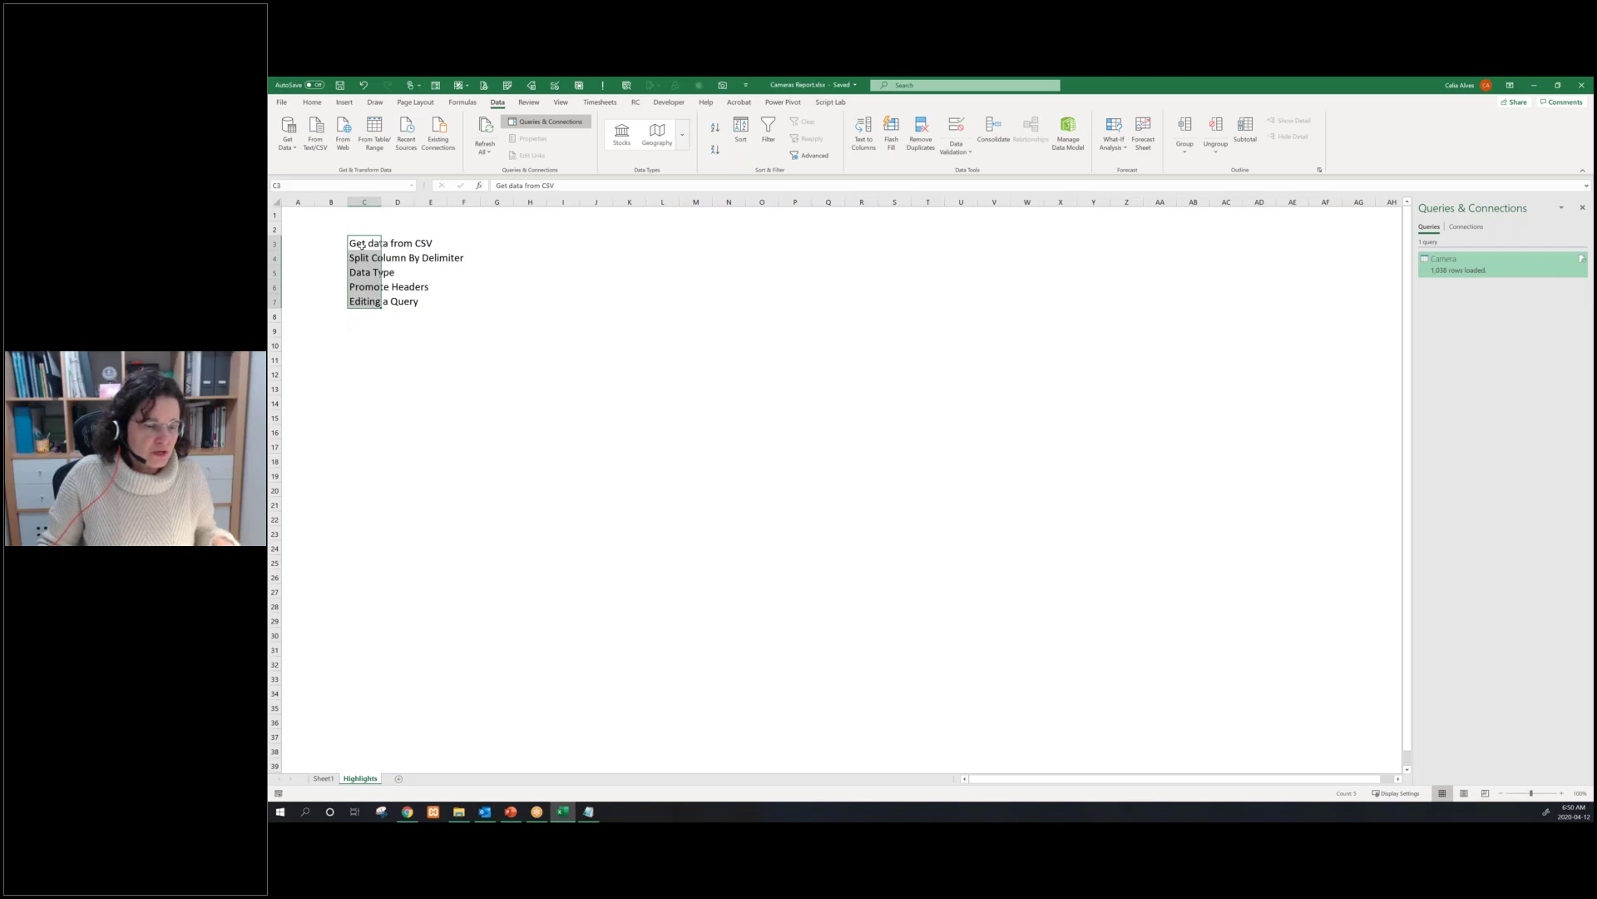
pyautogui.click(361, 244)
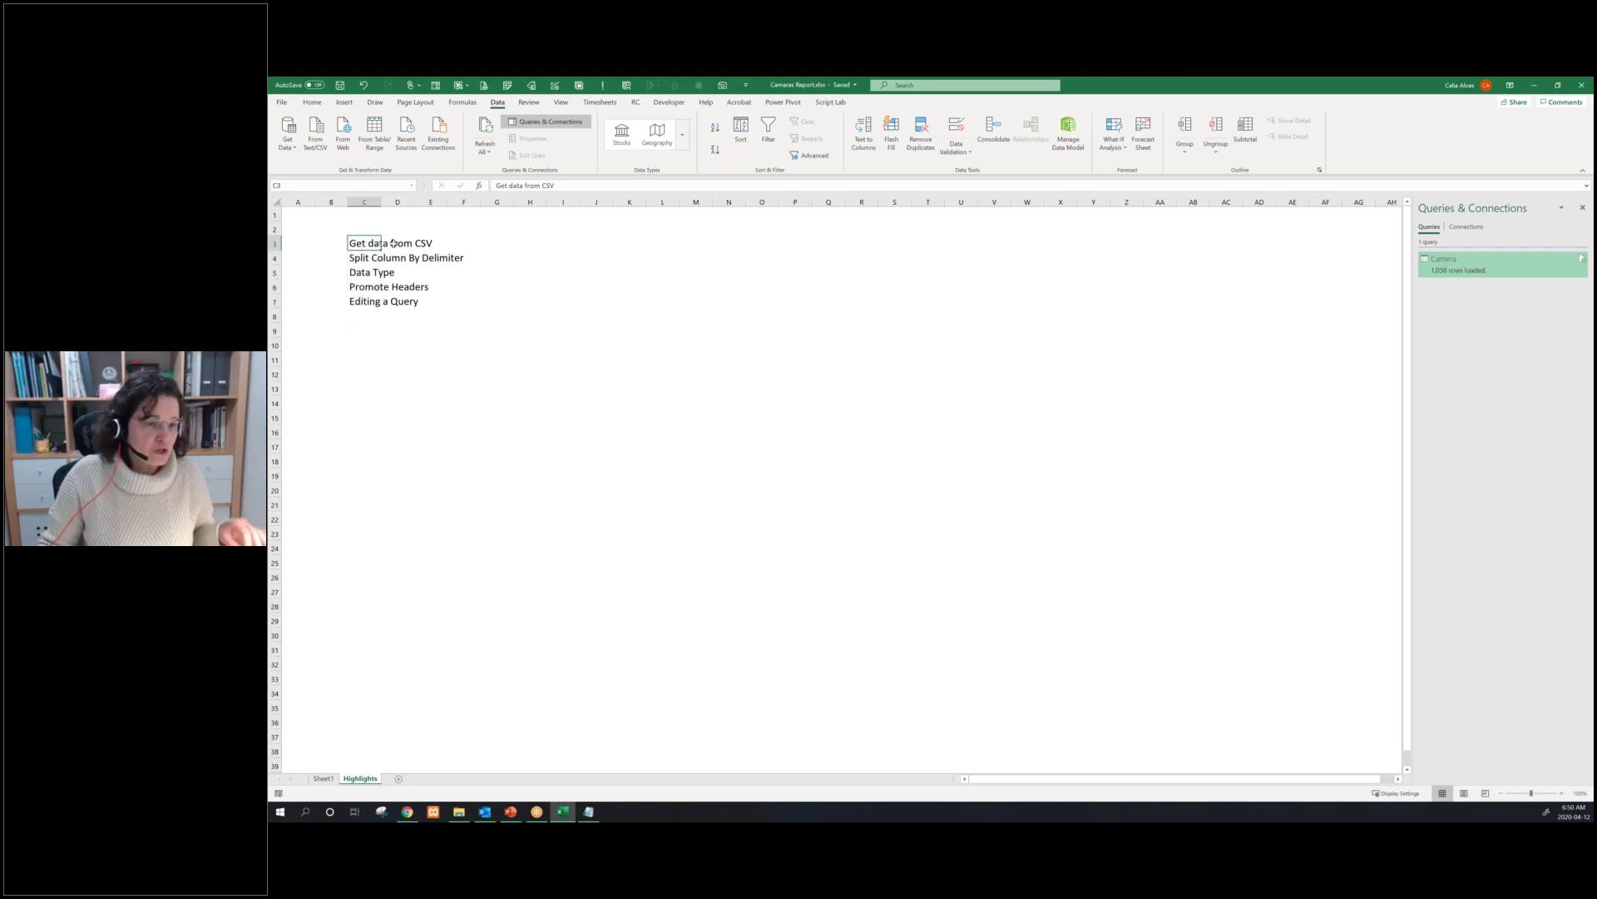
pyautogui.click(368, 263)
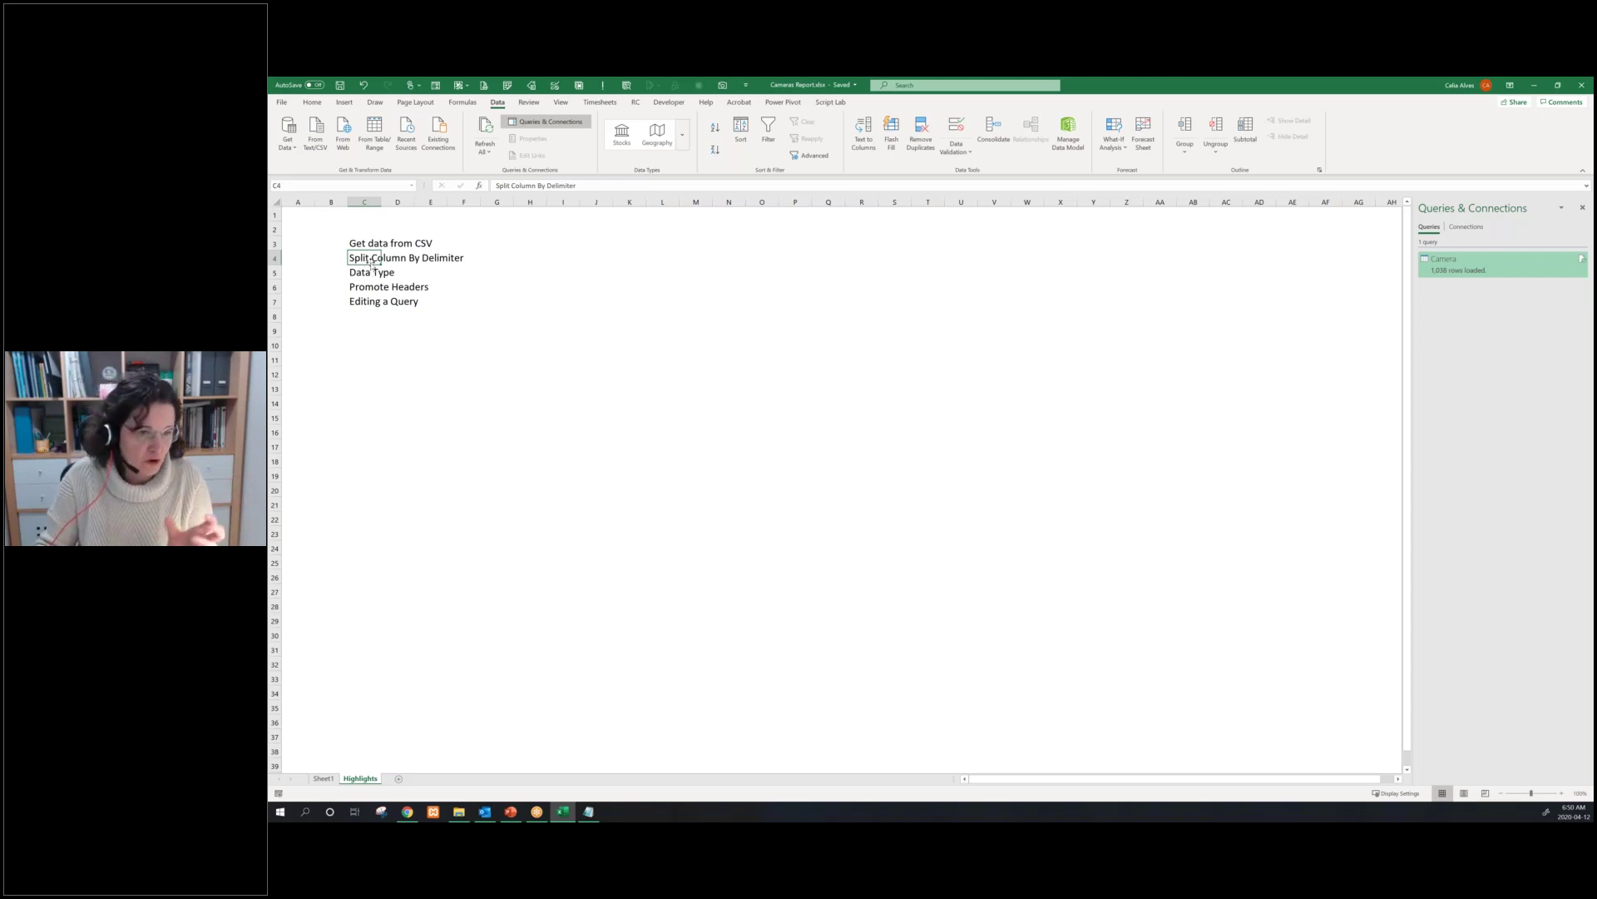
pyautogui.click(367, 273)
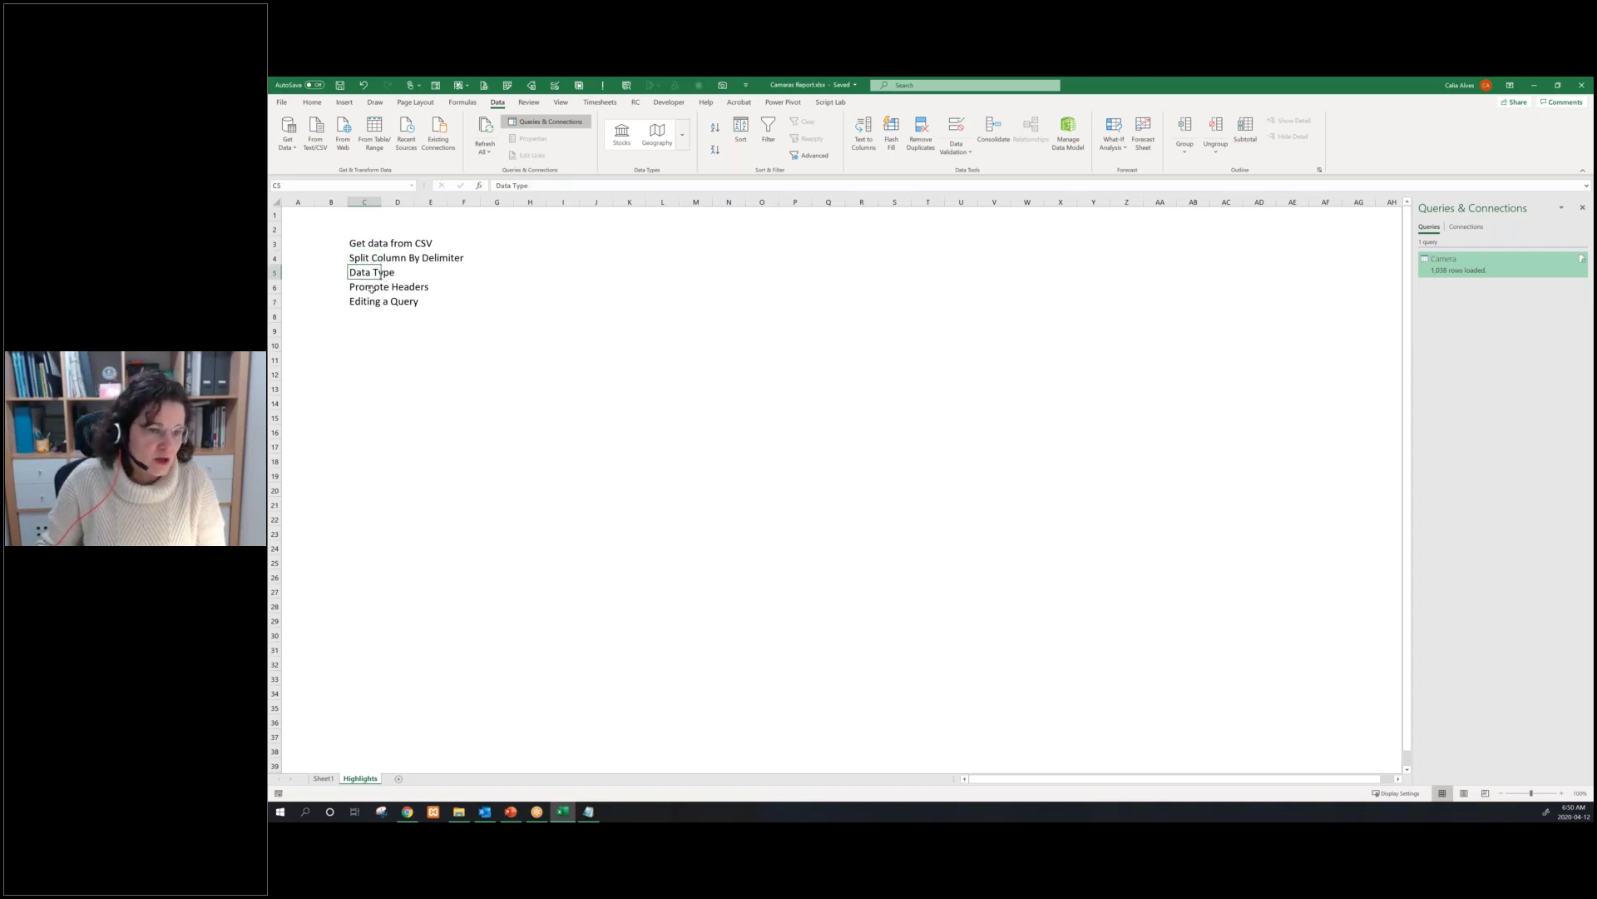
pyautogui.click(372, 288)
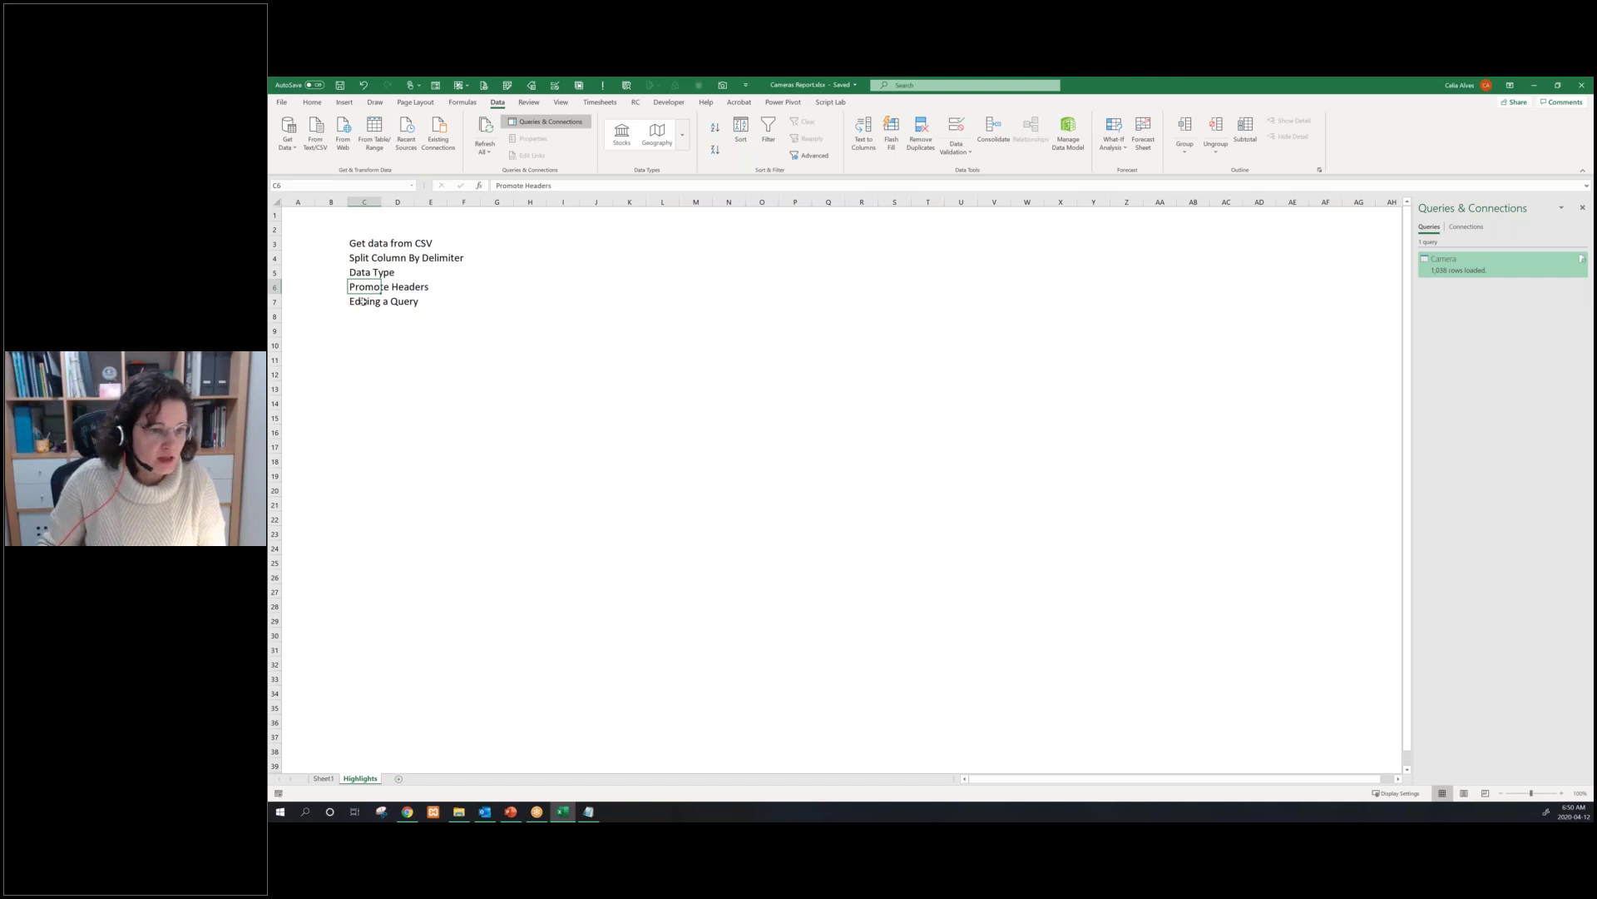
pyautogui.click(363, 302)
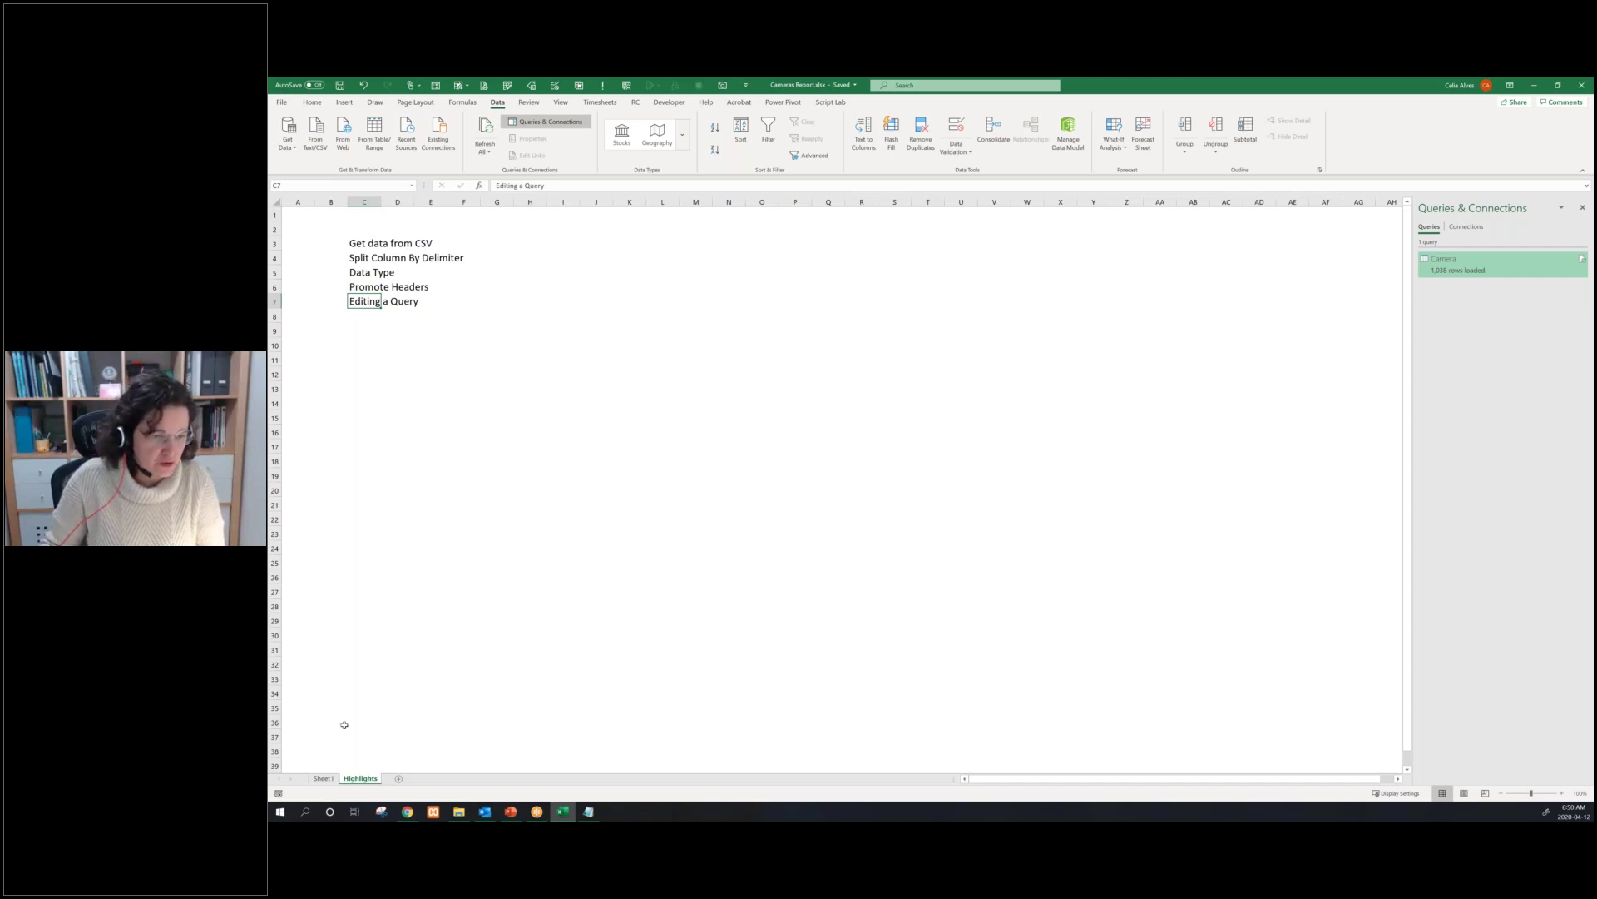
# Return to Sheet1 and close the Cameras Report workbook
pyautogui.click(324, 777)
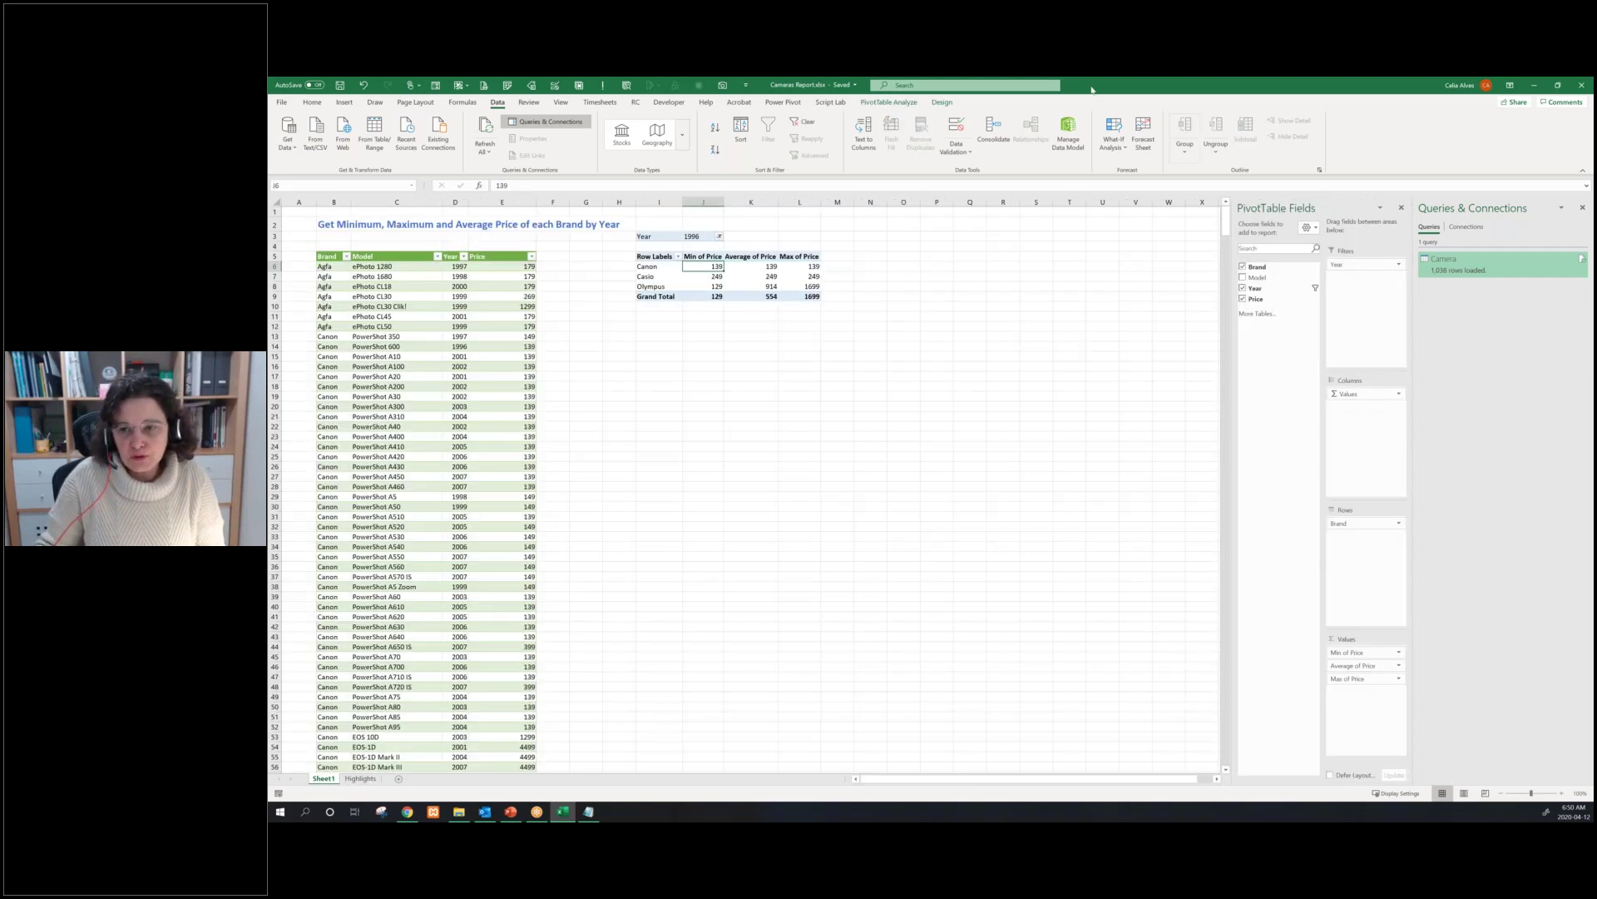
pyautogui.click(1584, 84)
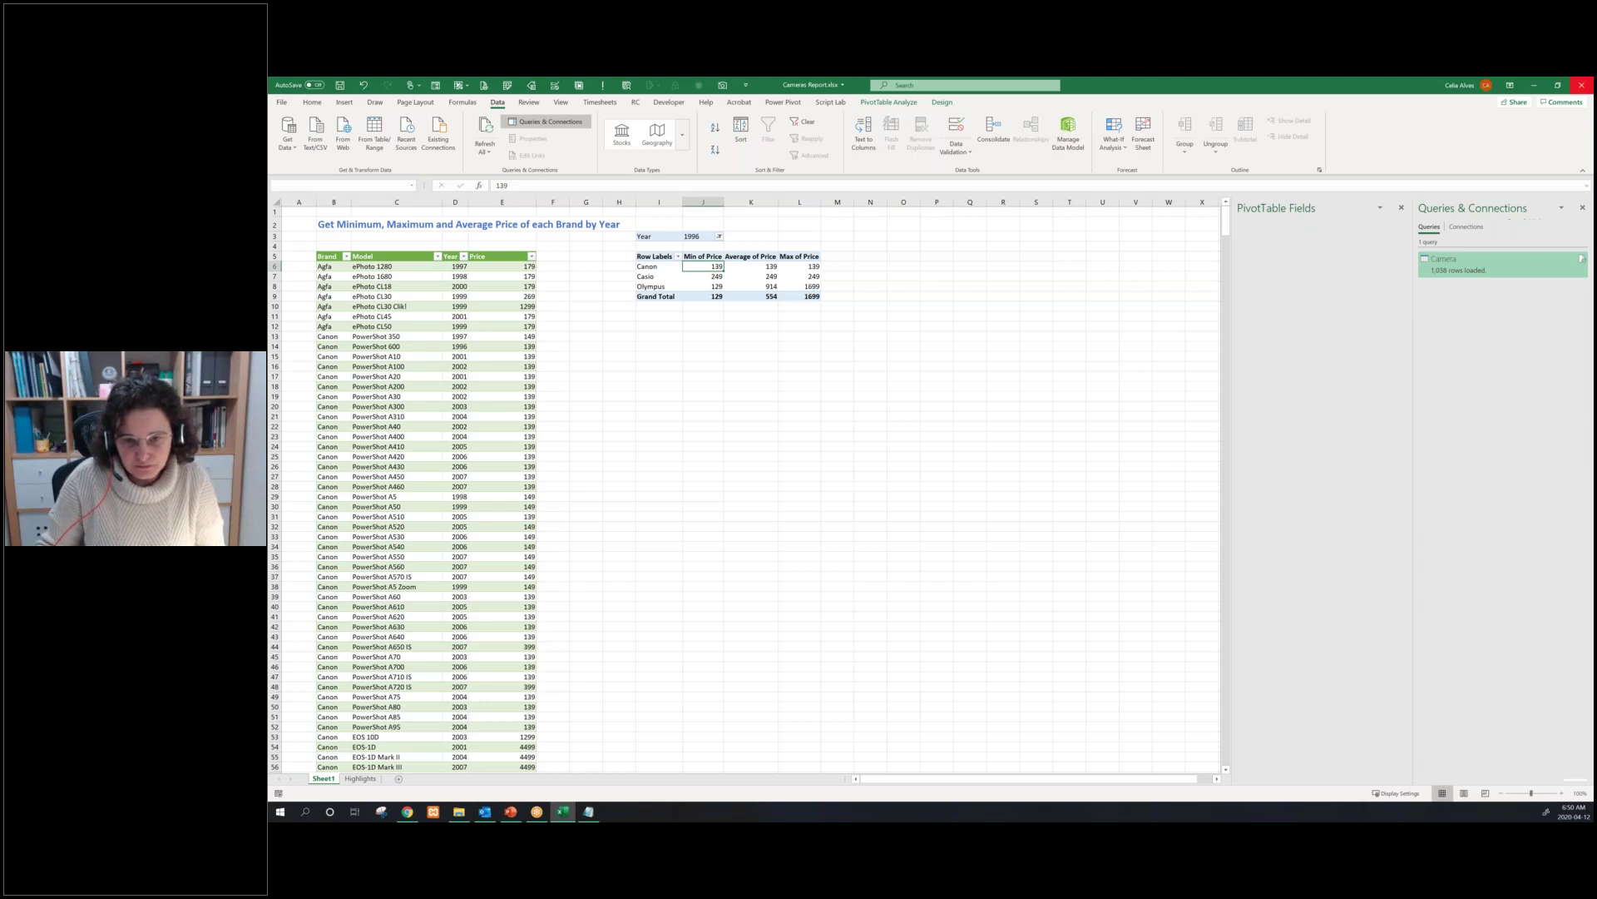
pyautogui.press('Return')
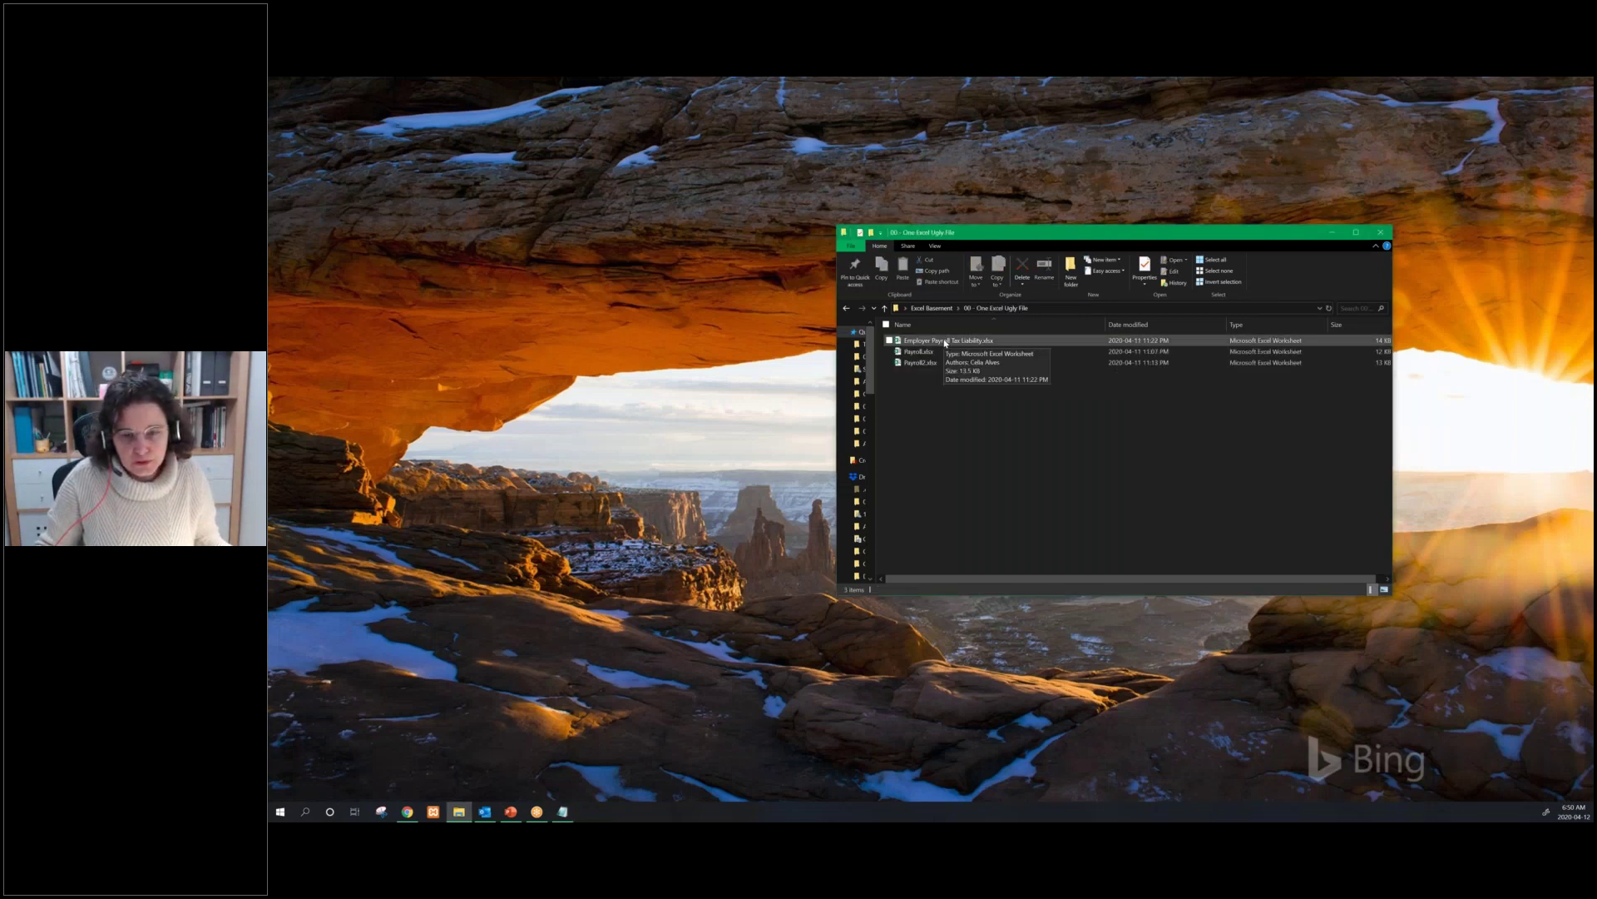
# Open Employer Payroll Tax Liability.xlsx and Payroll.xlsx from the One Excel Ugly File folder
pyautogui.doubleClick(945, 341)
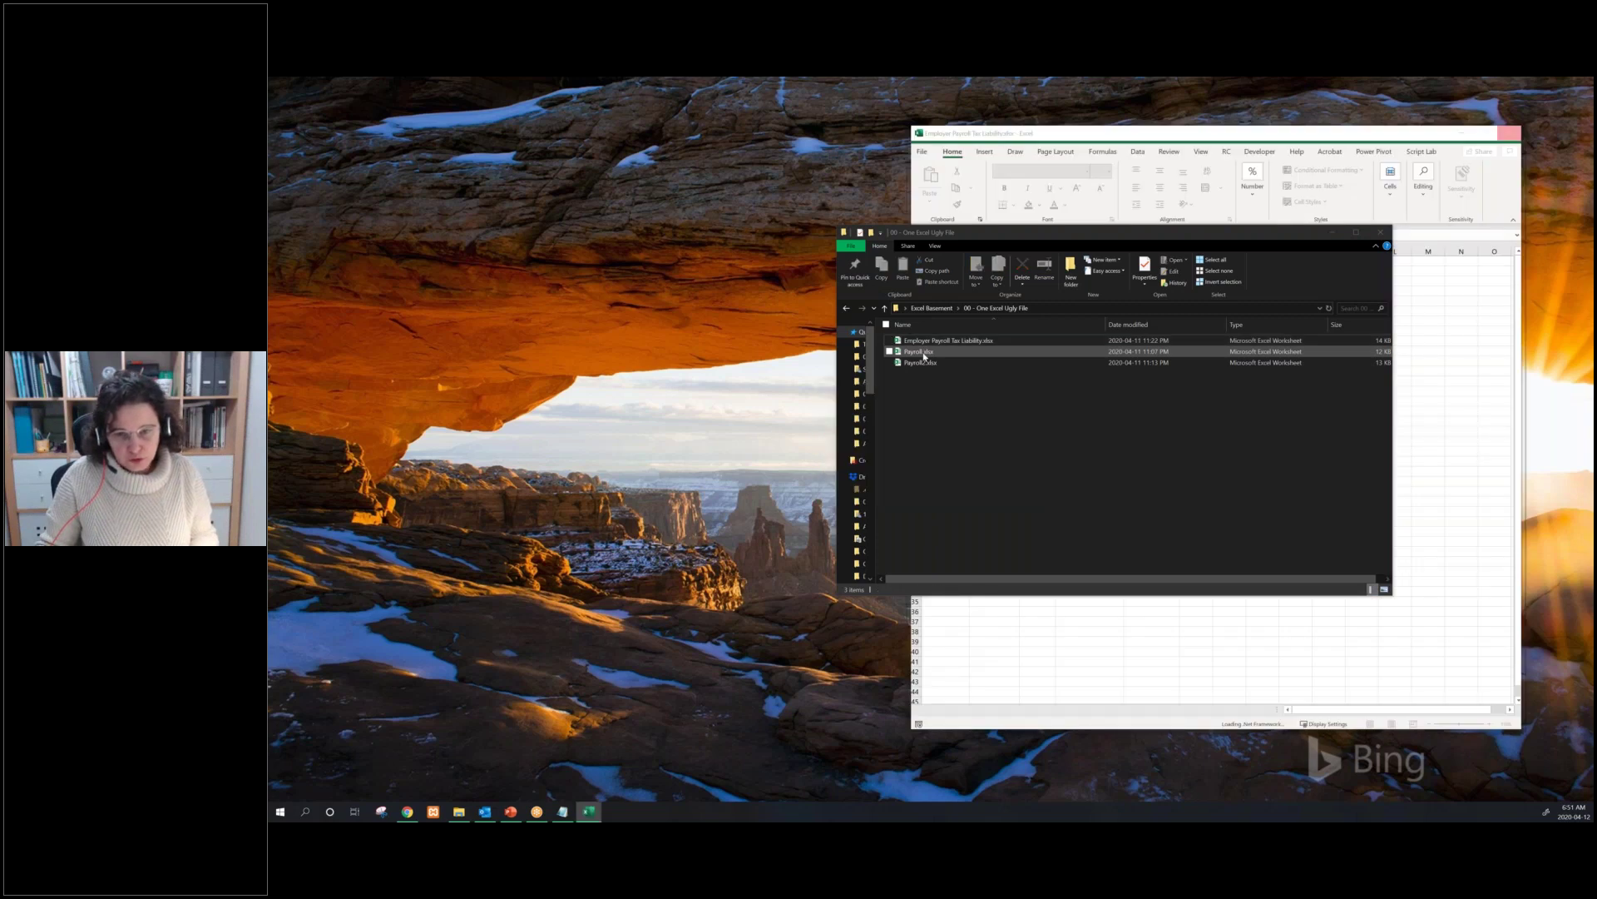
pyautogui.click(924, 354)
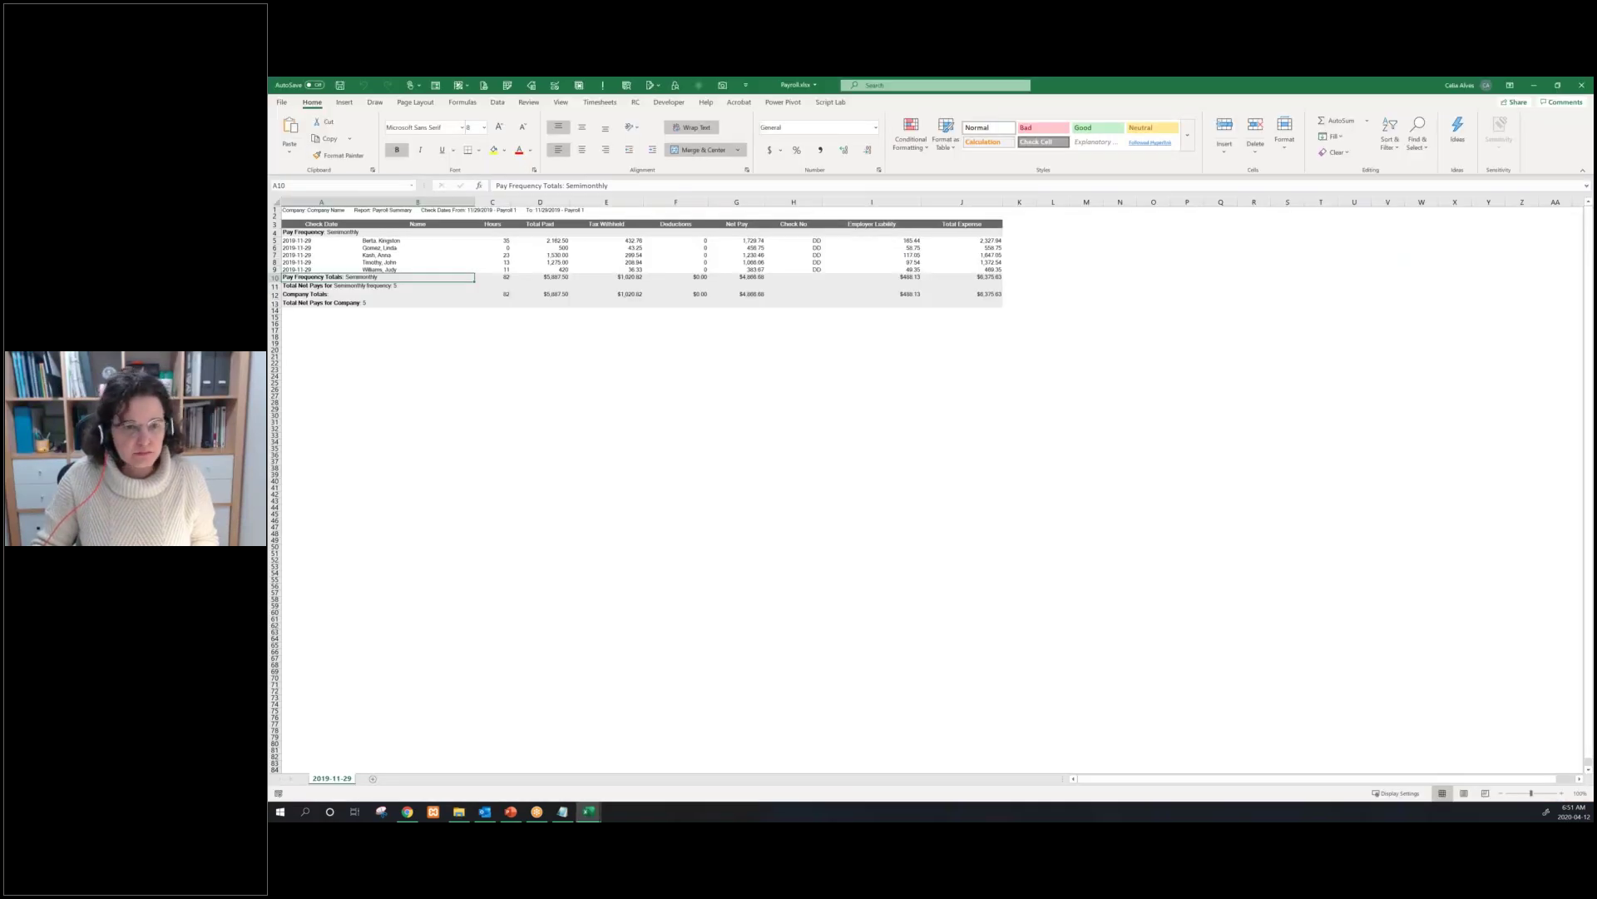
pyautogui.keyDown('ctrl'); pyautogui.scroll(1, 923, 485); pyautogui.keyUp('ctrl')
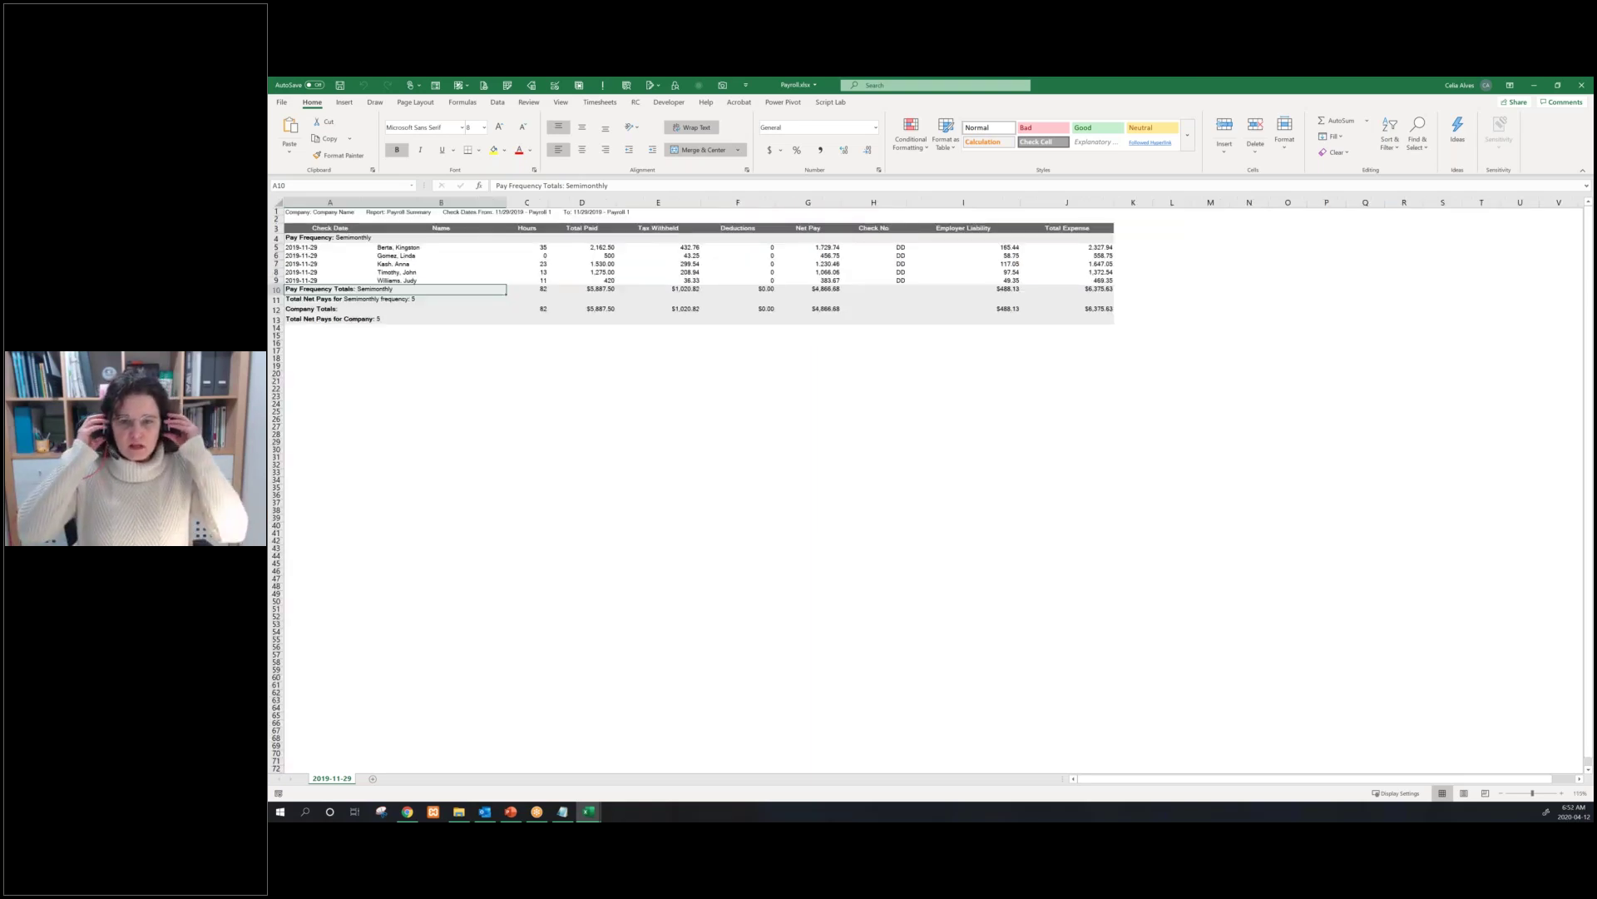
pyautogui.keyDown('ctrl'); pyautogui.scroll(3, 482, 271); pyautogui.keyUp('ctrl')
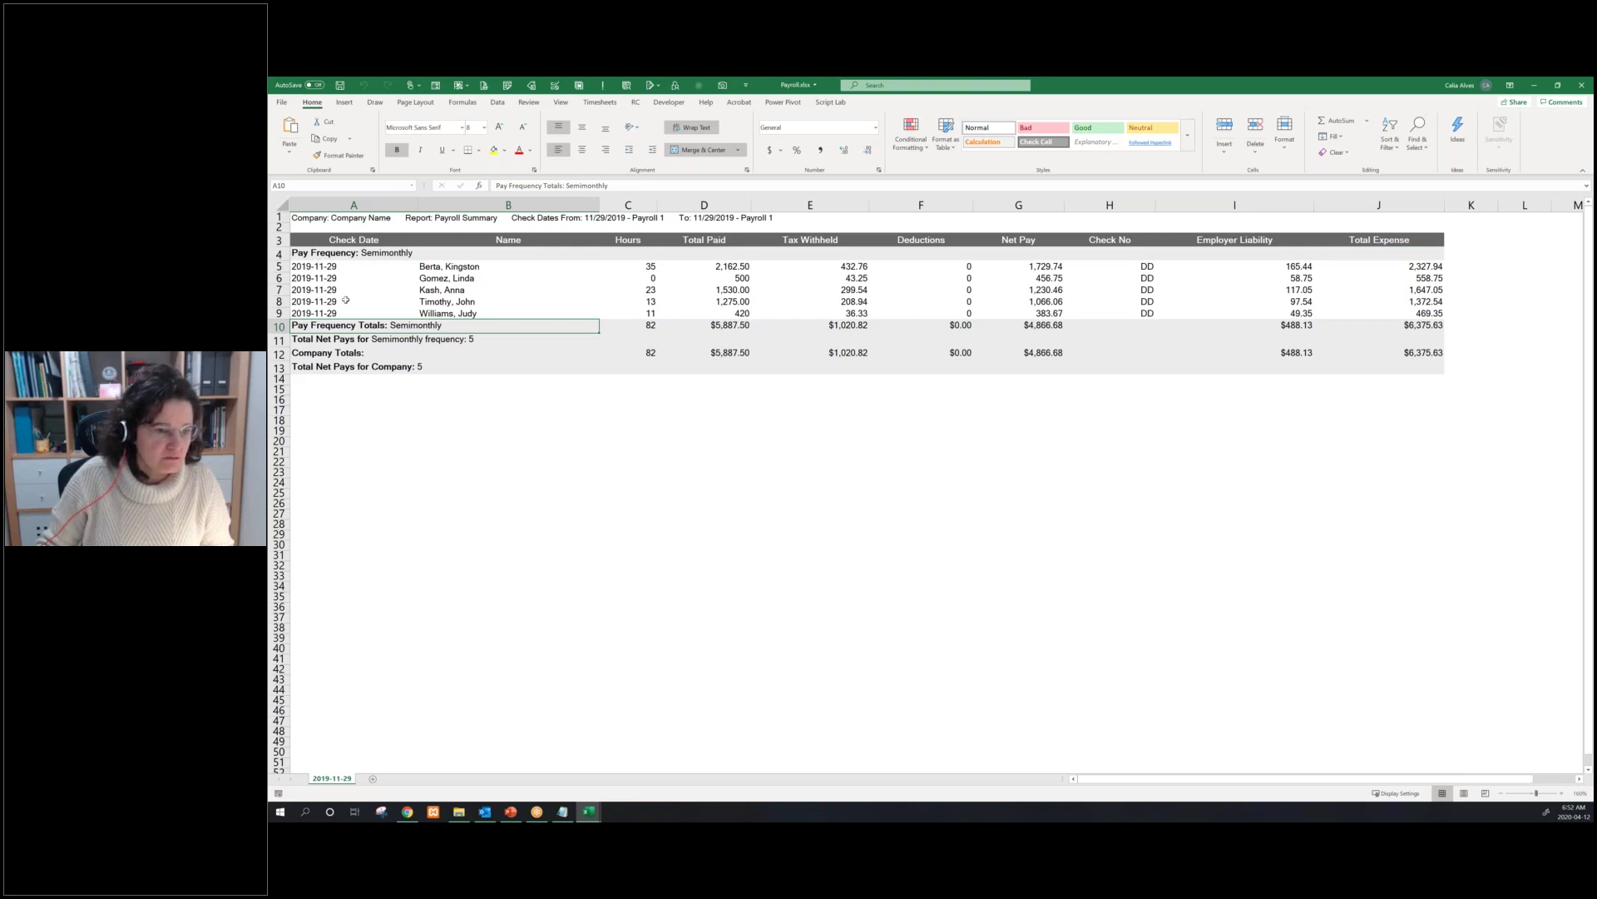
# Examine the payroll report's check dates, employee names, net pay and employer liability, plus its title, header and pay frequency rows
pyautogui.moveTo(314, 266); pyautogui.dragTo(333, 312)
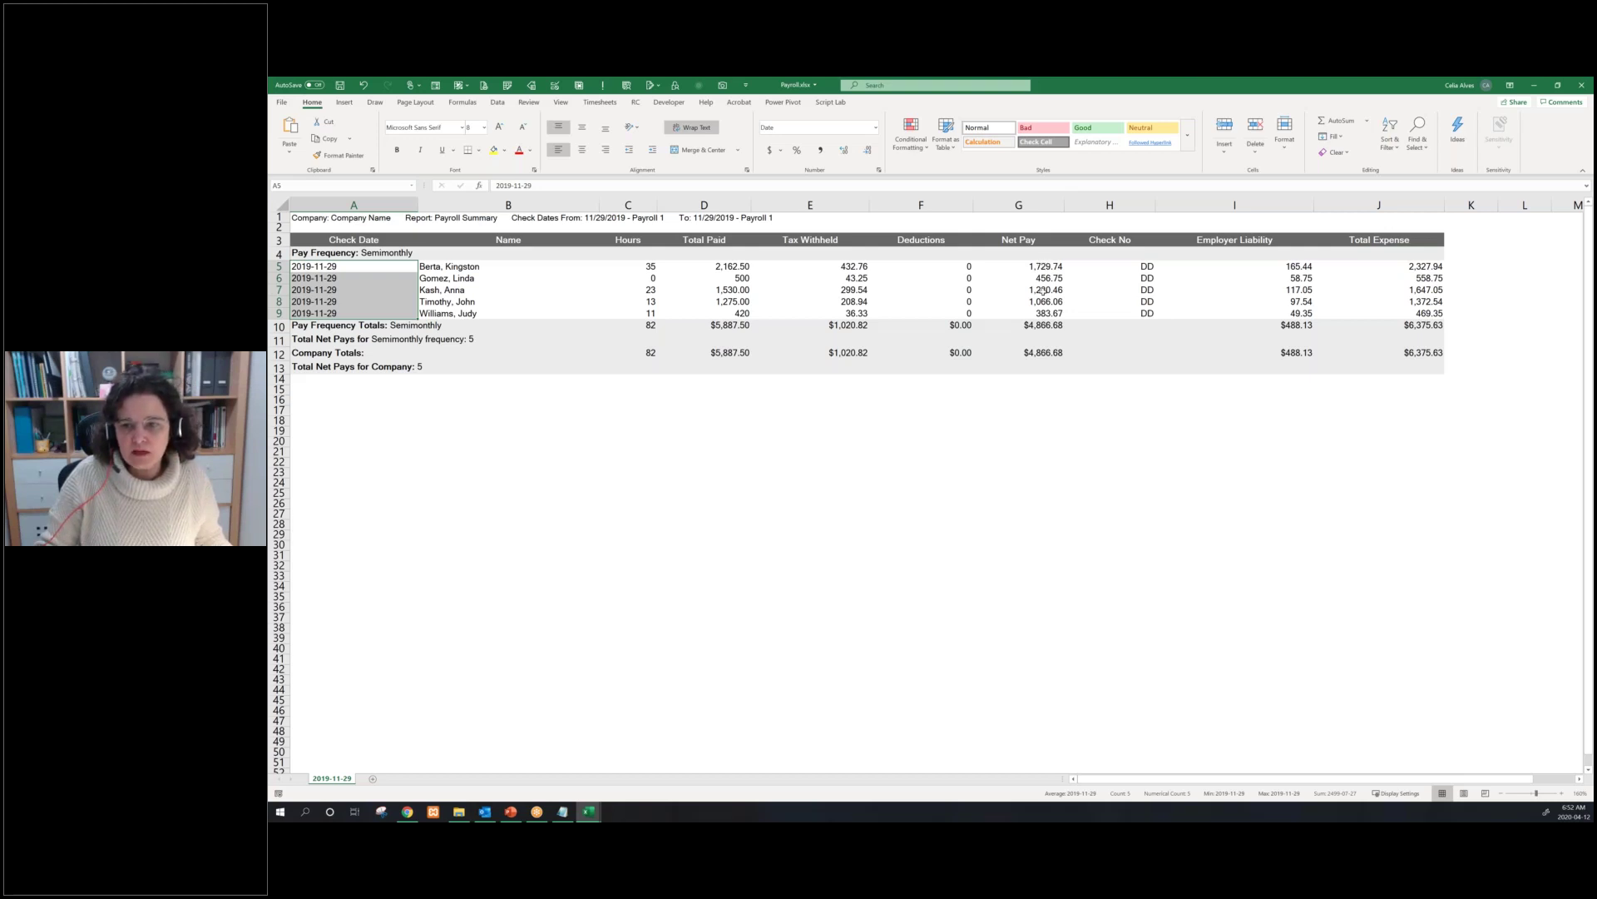
pyautogui.moveTo(1043, 266); pyautogui.dragTo(1043, 301)
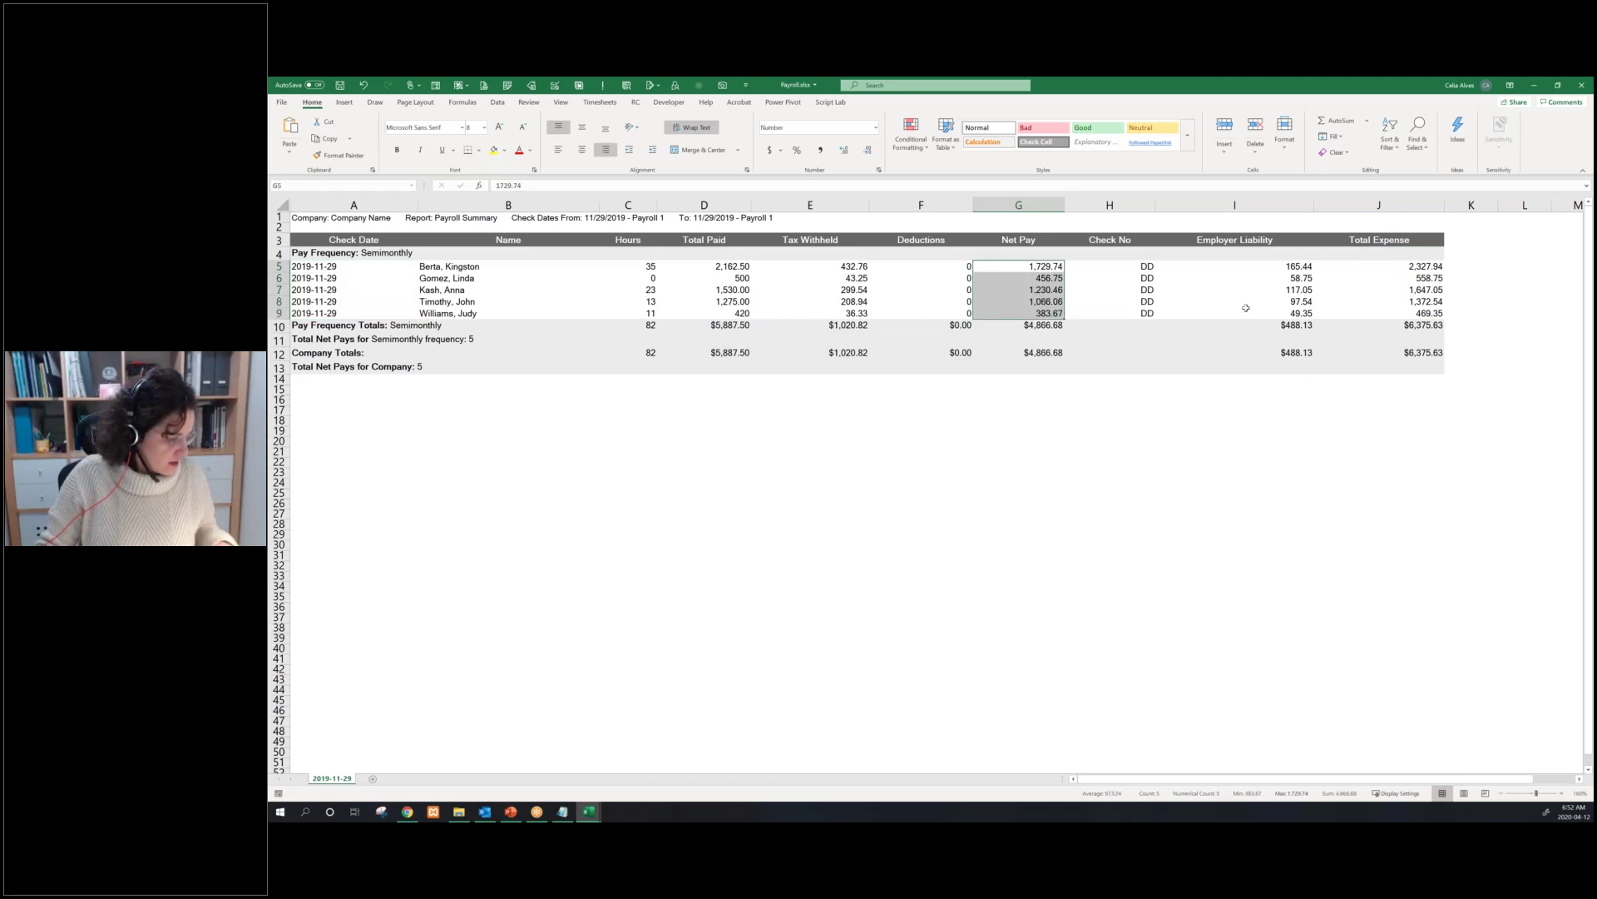
pyautogui.moveTo(1247, 267); pyautogui.dragTo(1247, 313)
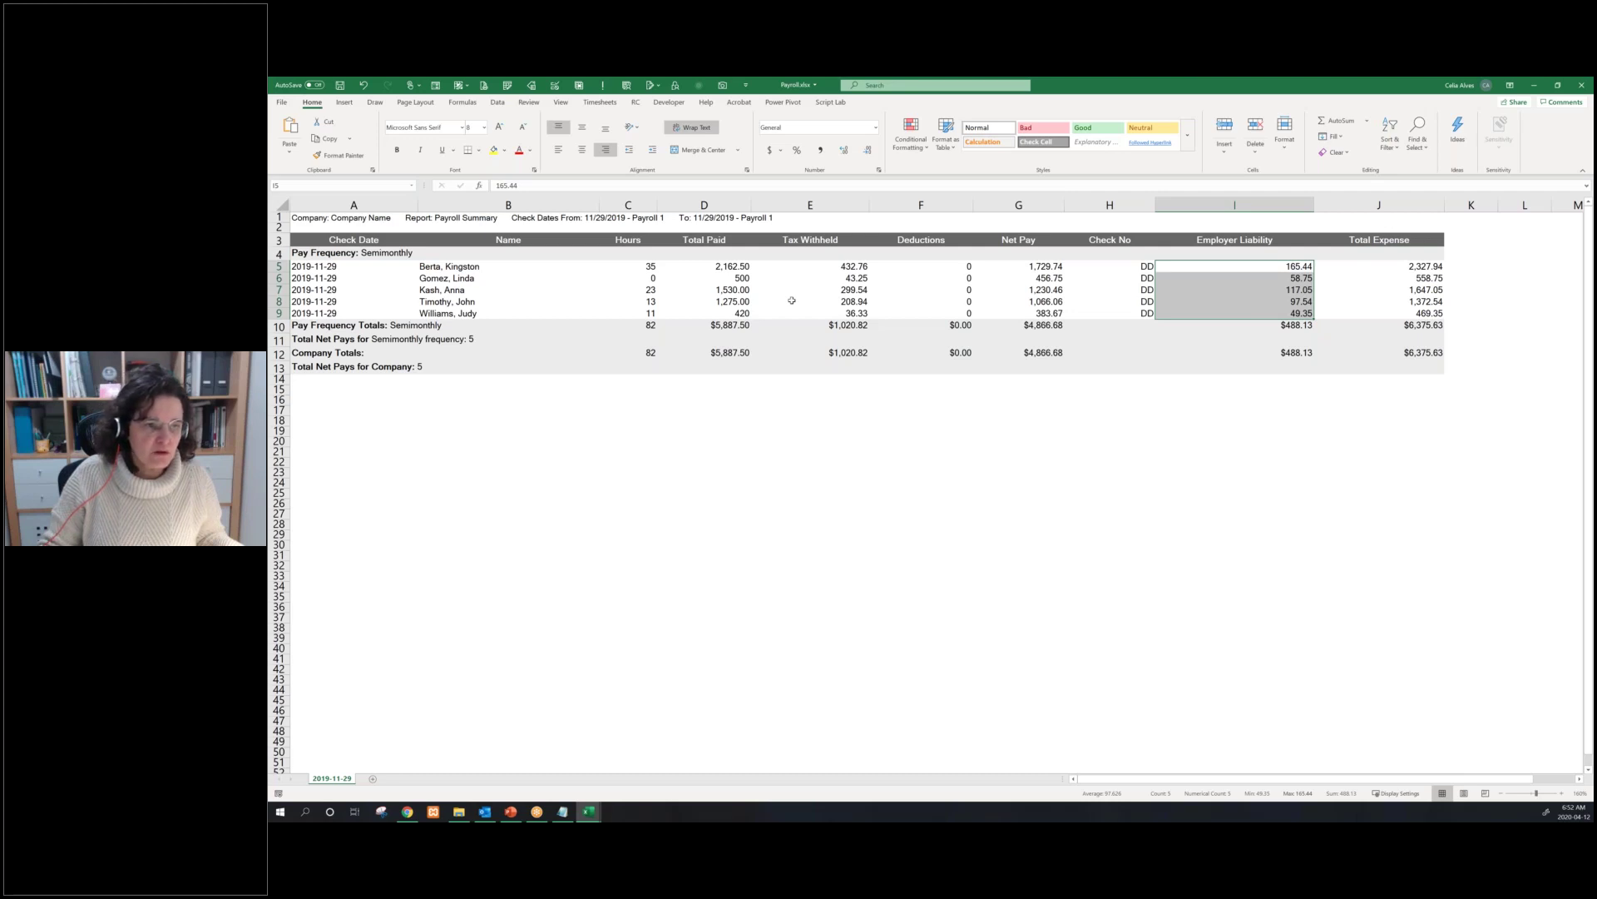
pyautogui.click(792, 300)
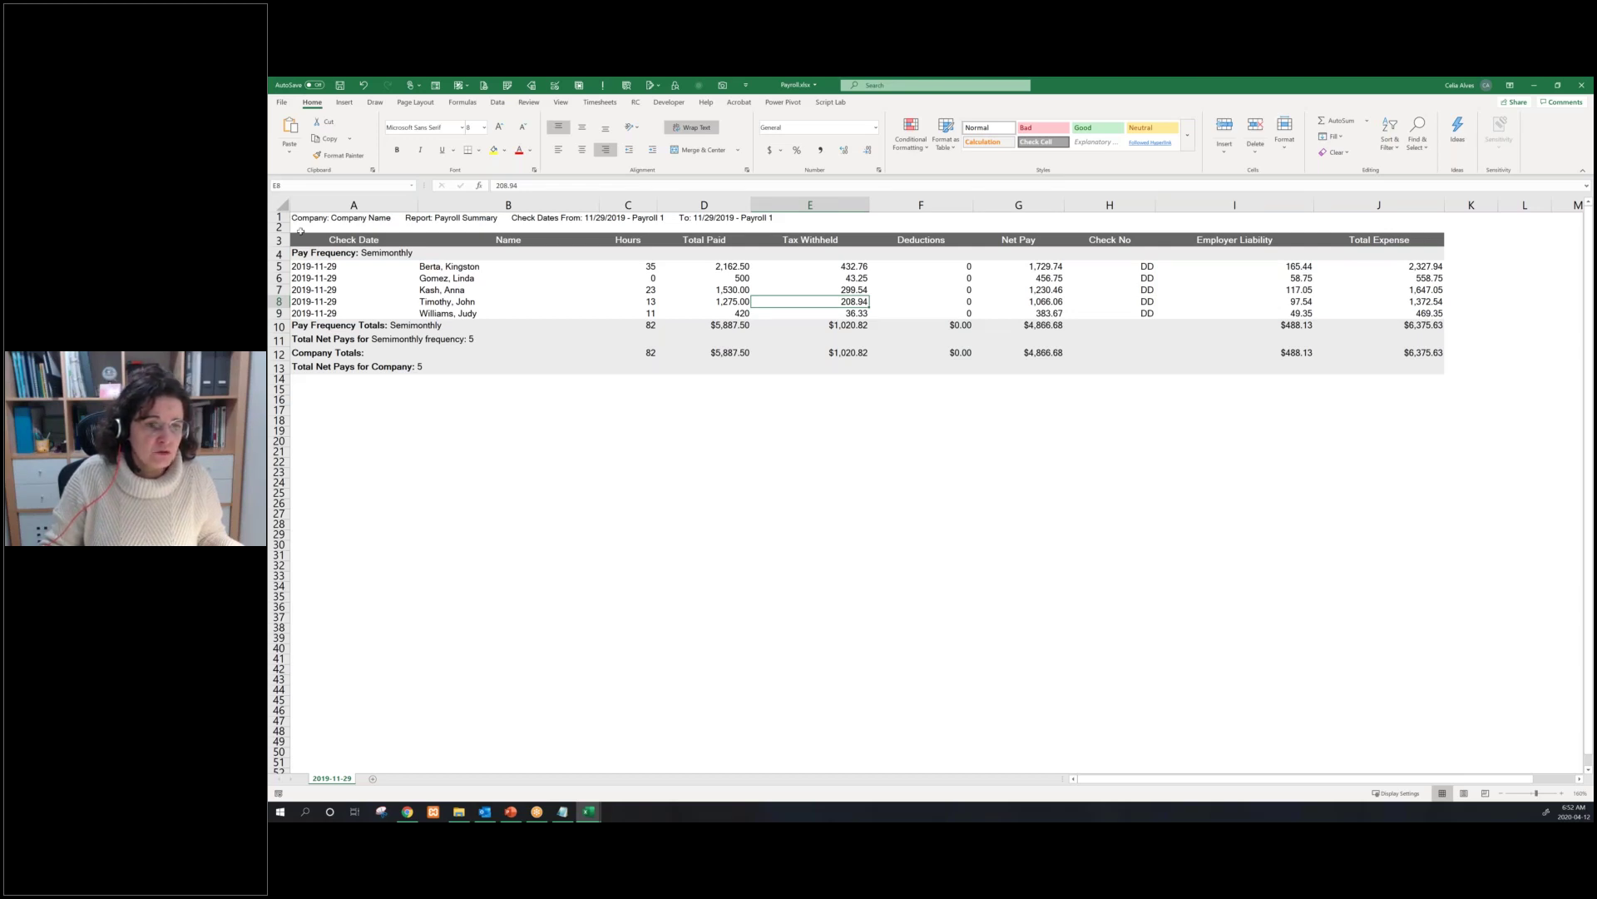
pyautogui.moveTo(321, 219); pyautogui.dragTo(341, 242)
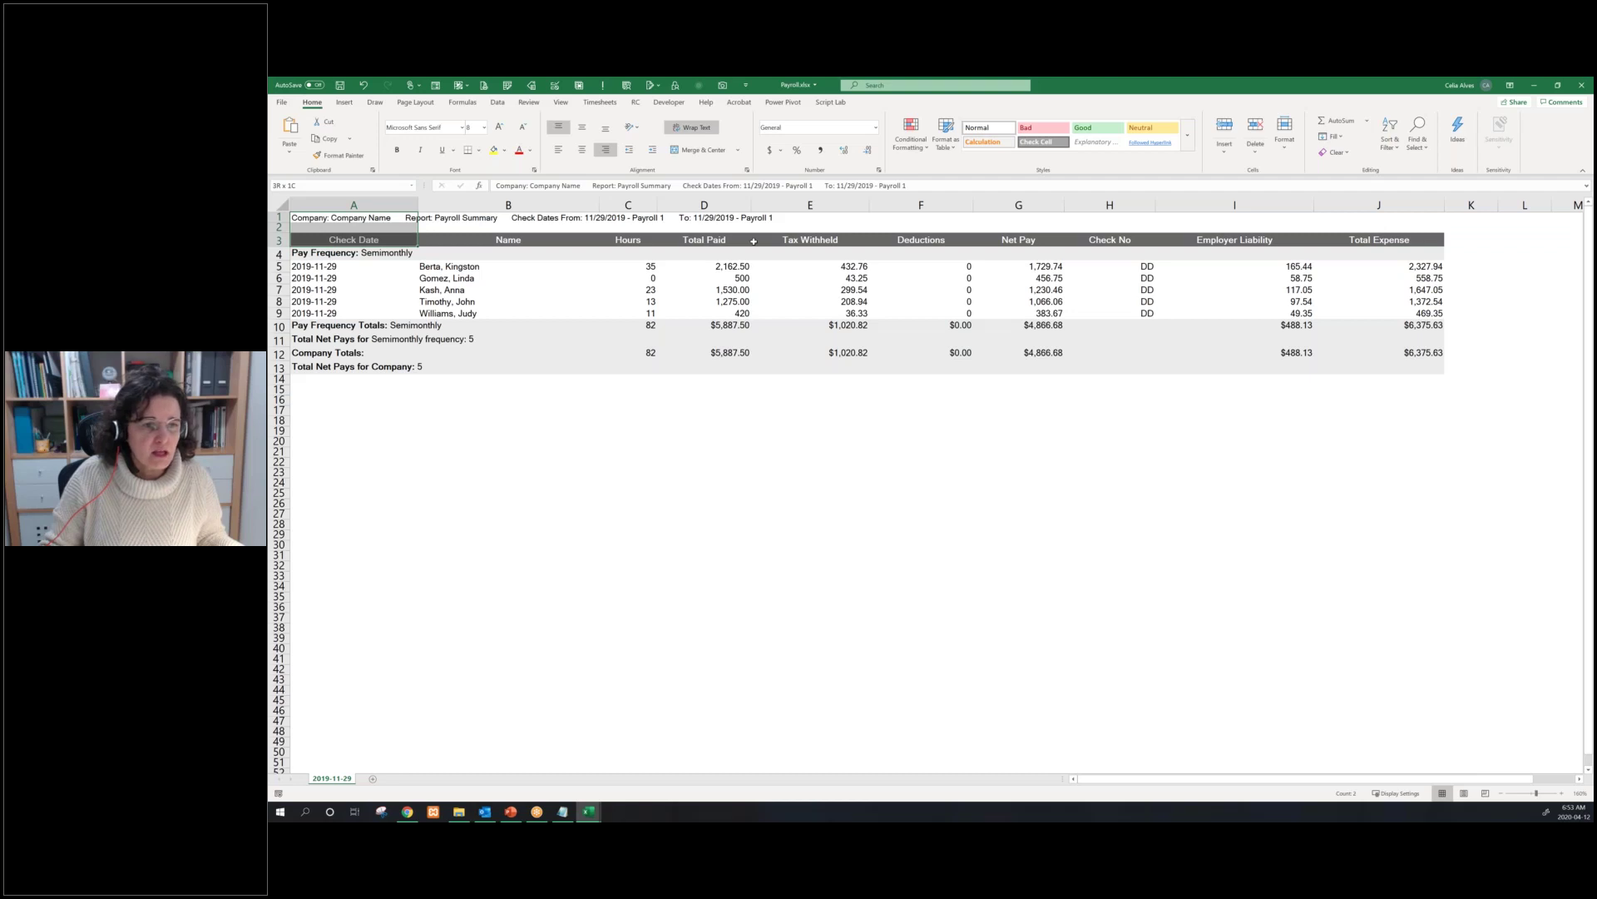
pyautogui.moveTo(754, 241); pyautogui.dragTo(866, 242)
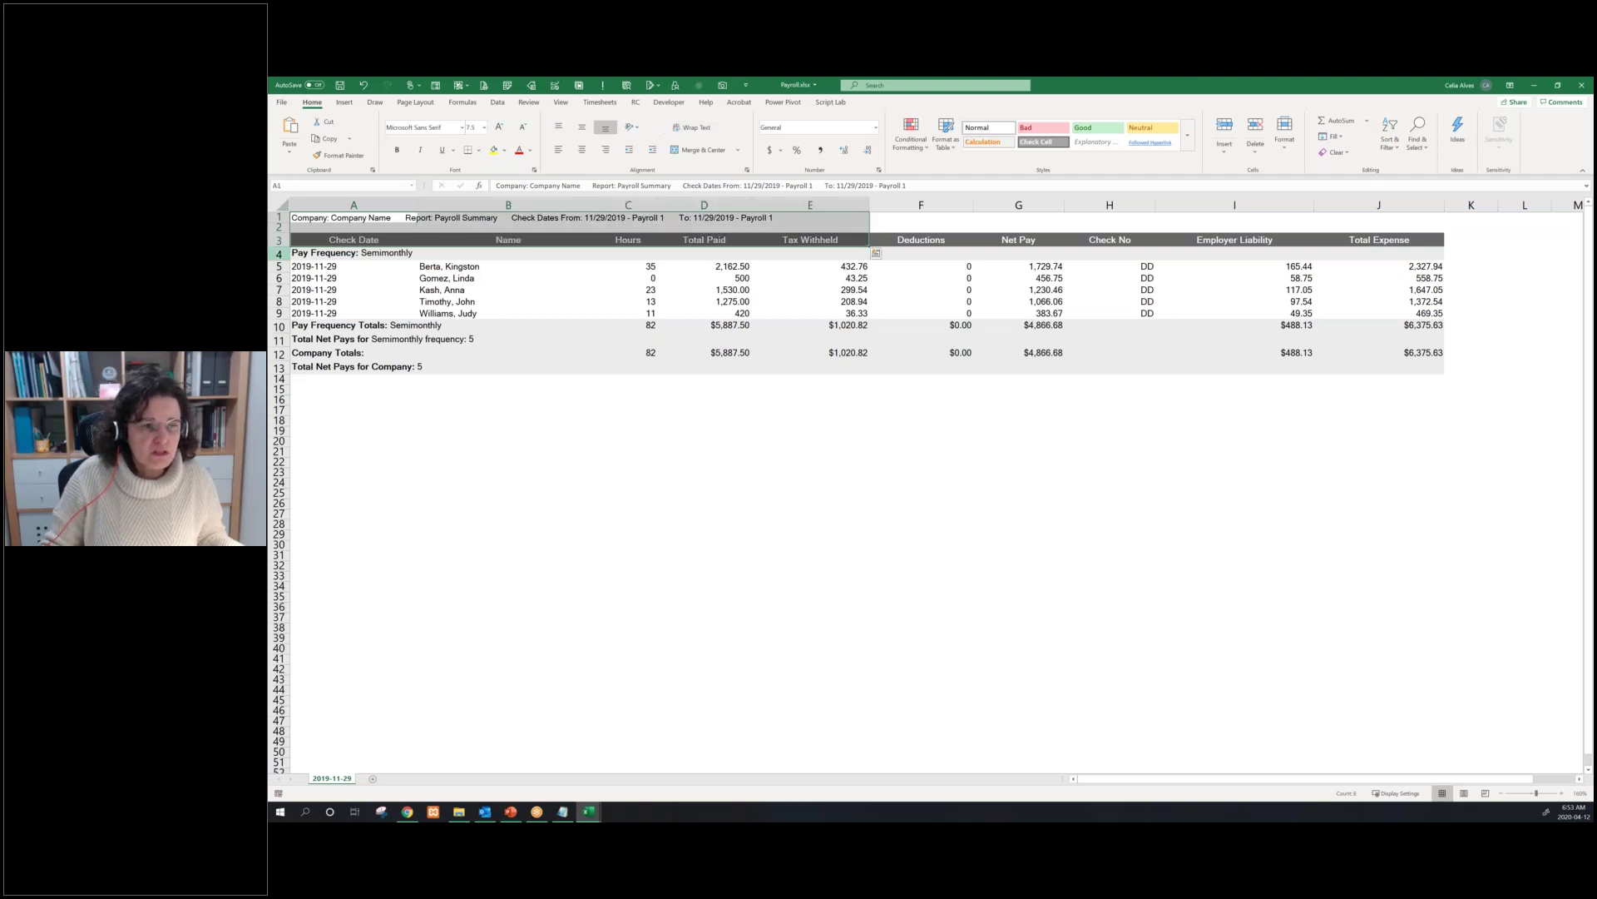
pyautogui.click(278, 254)
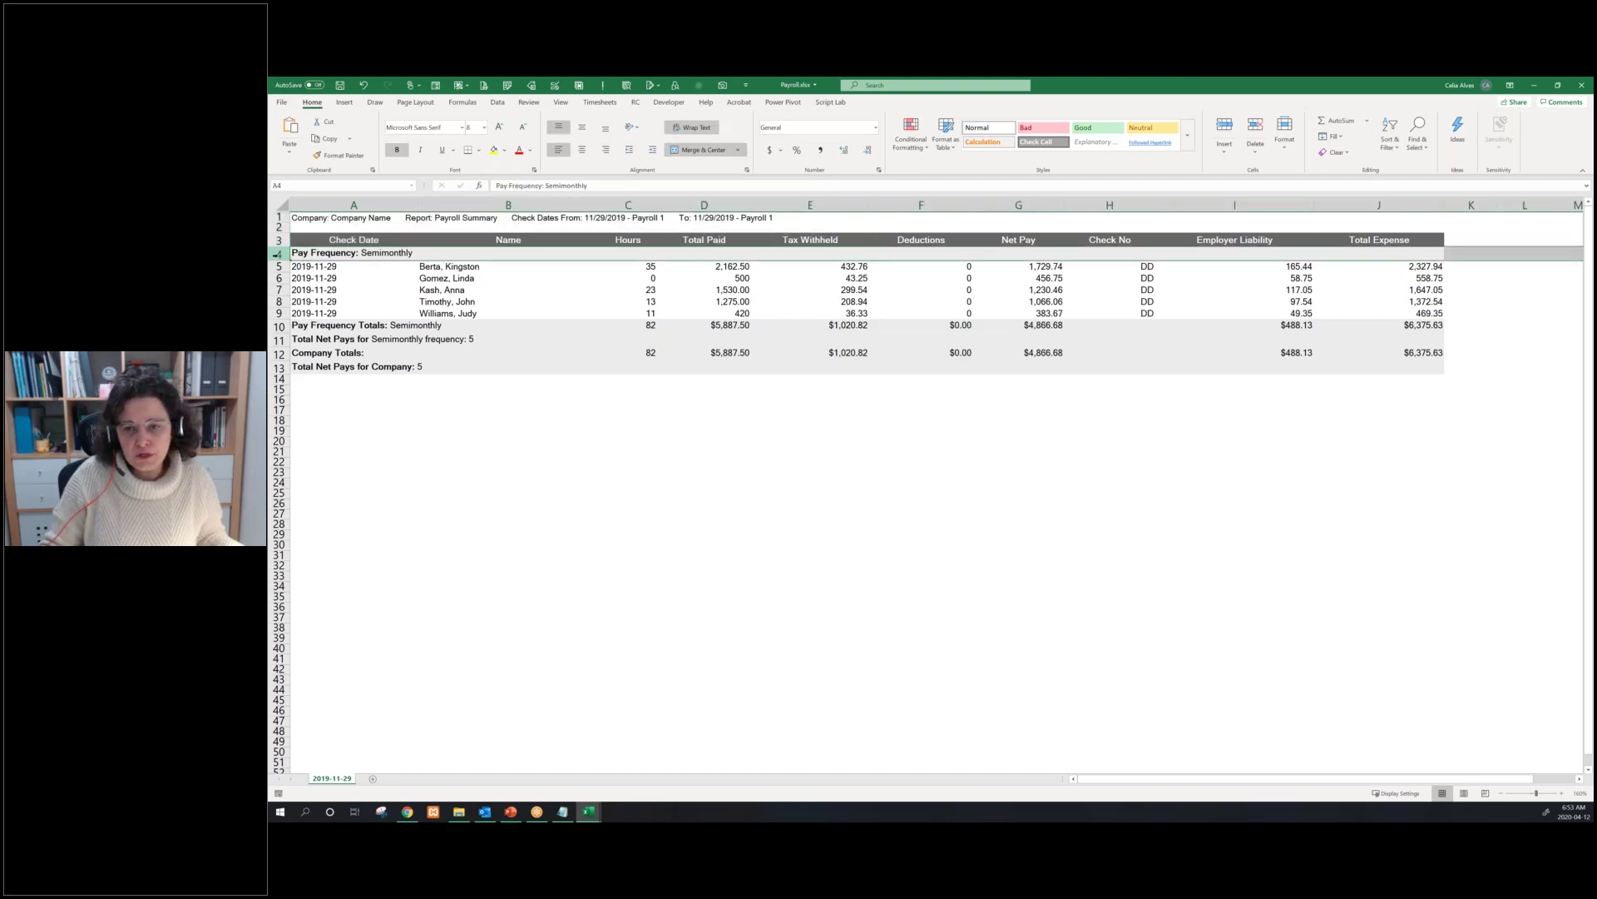
pyautogui.click(279, 240)
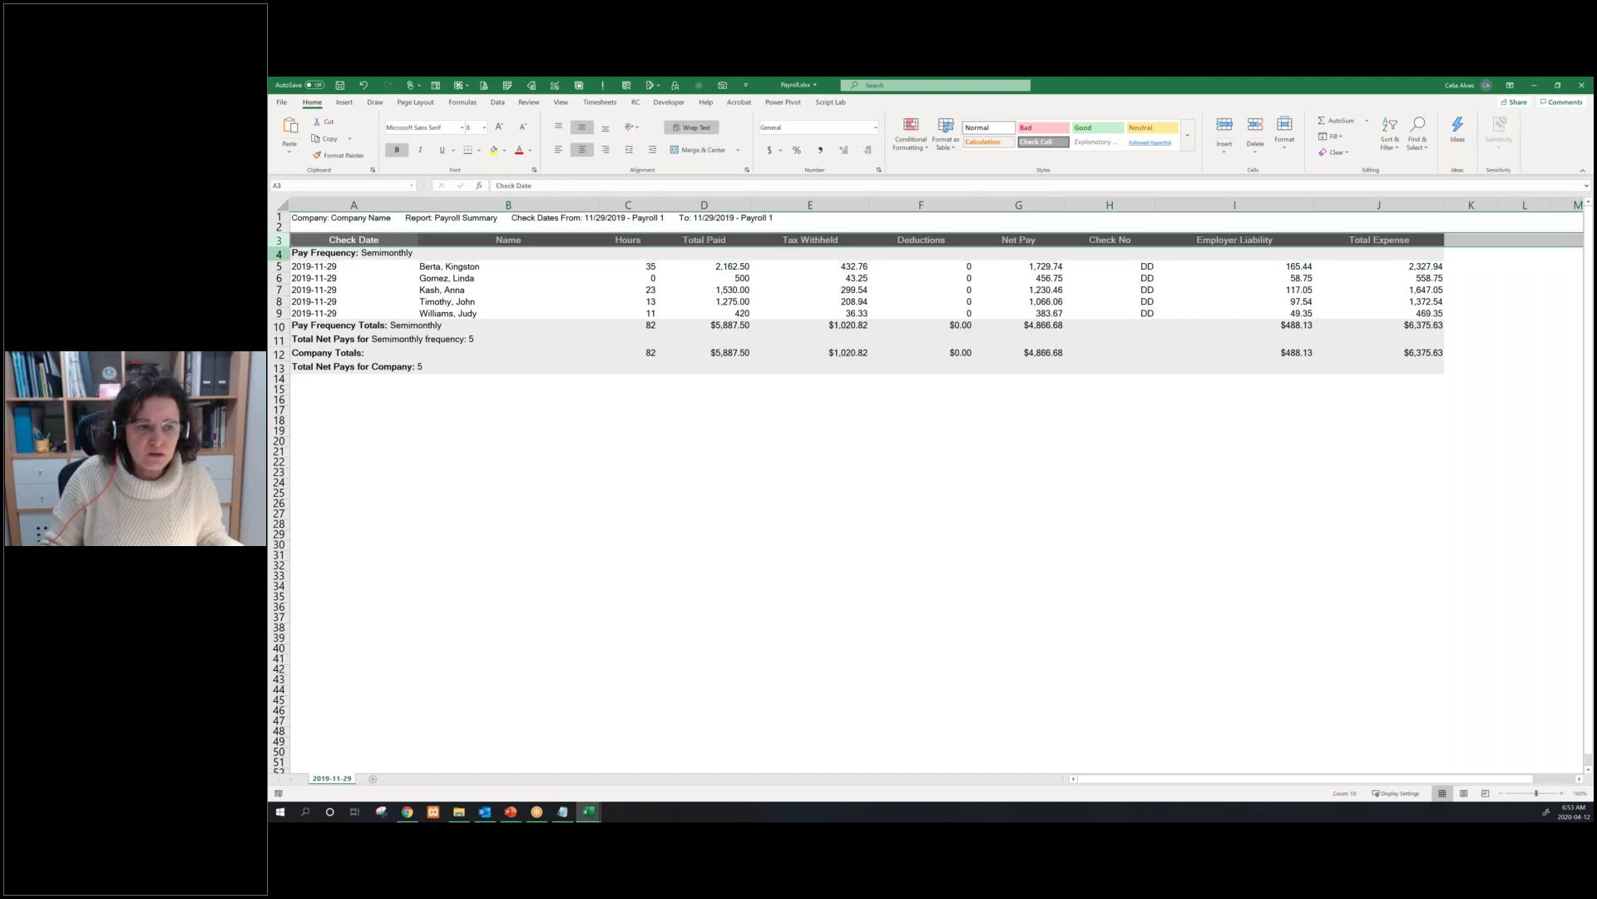
pyautogui.click(279, 254)
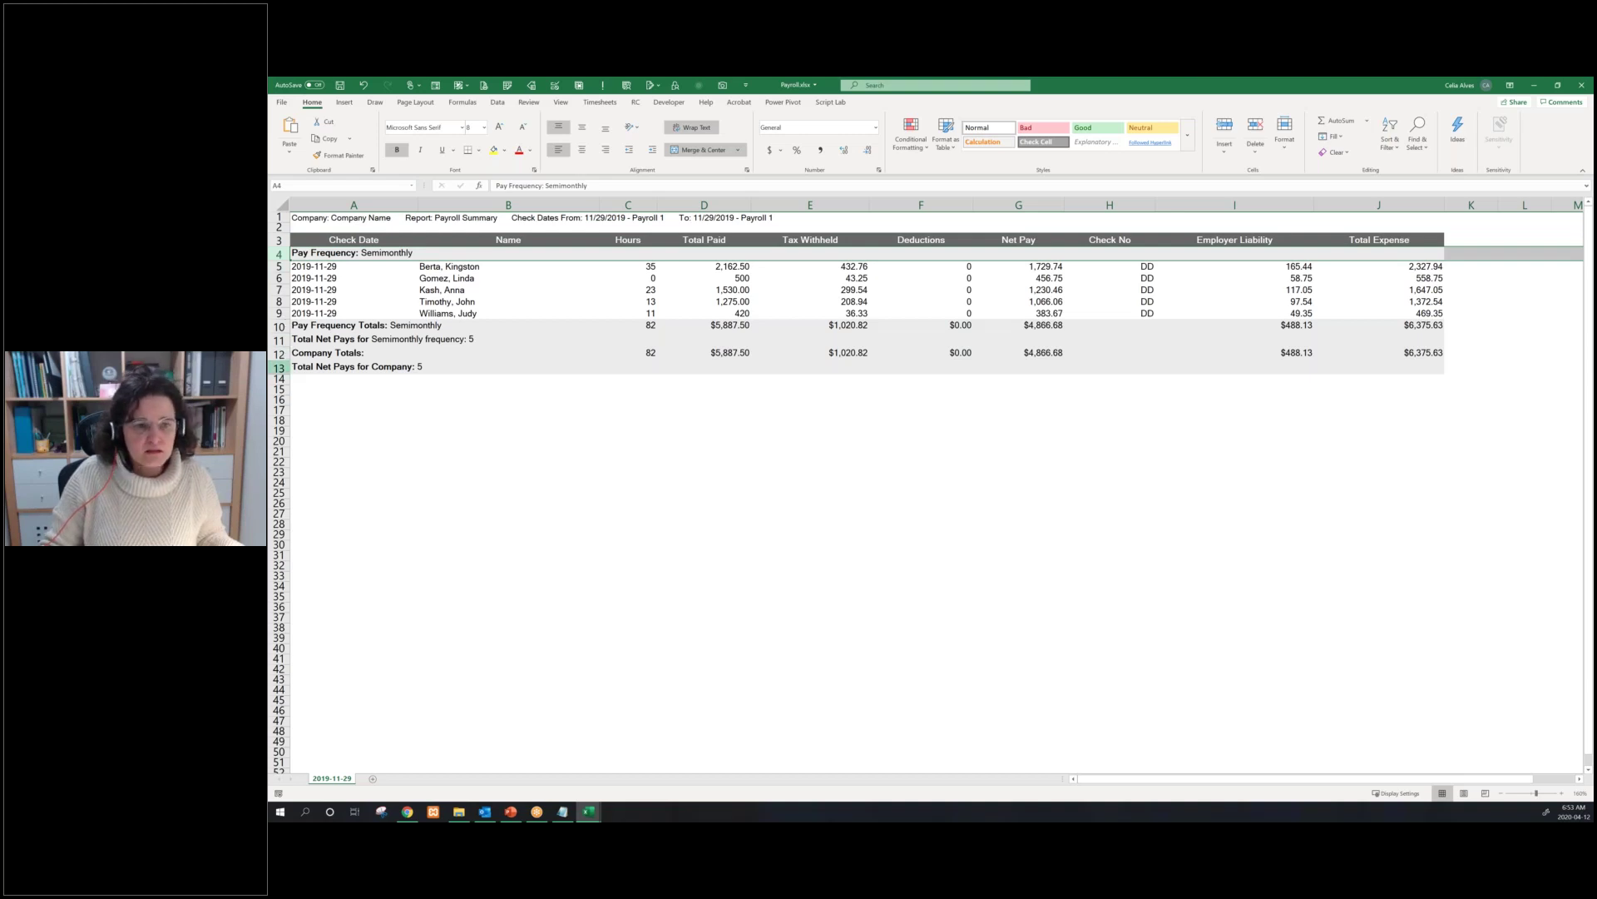
pyautogui.click(448, 288)
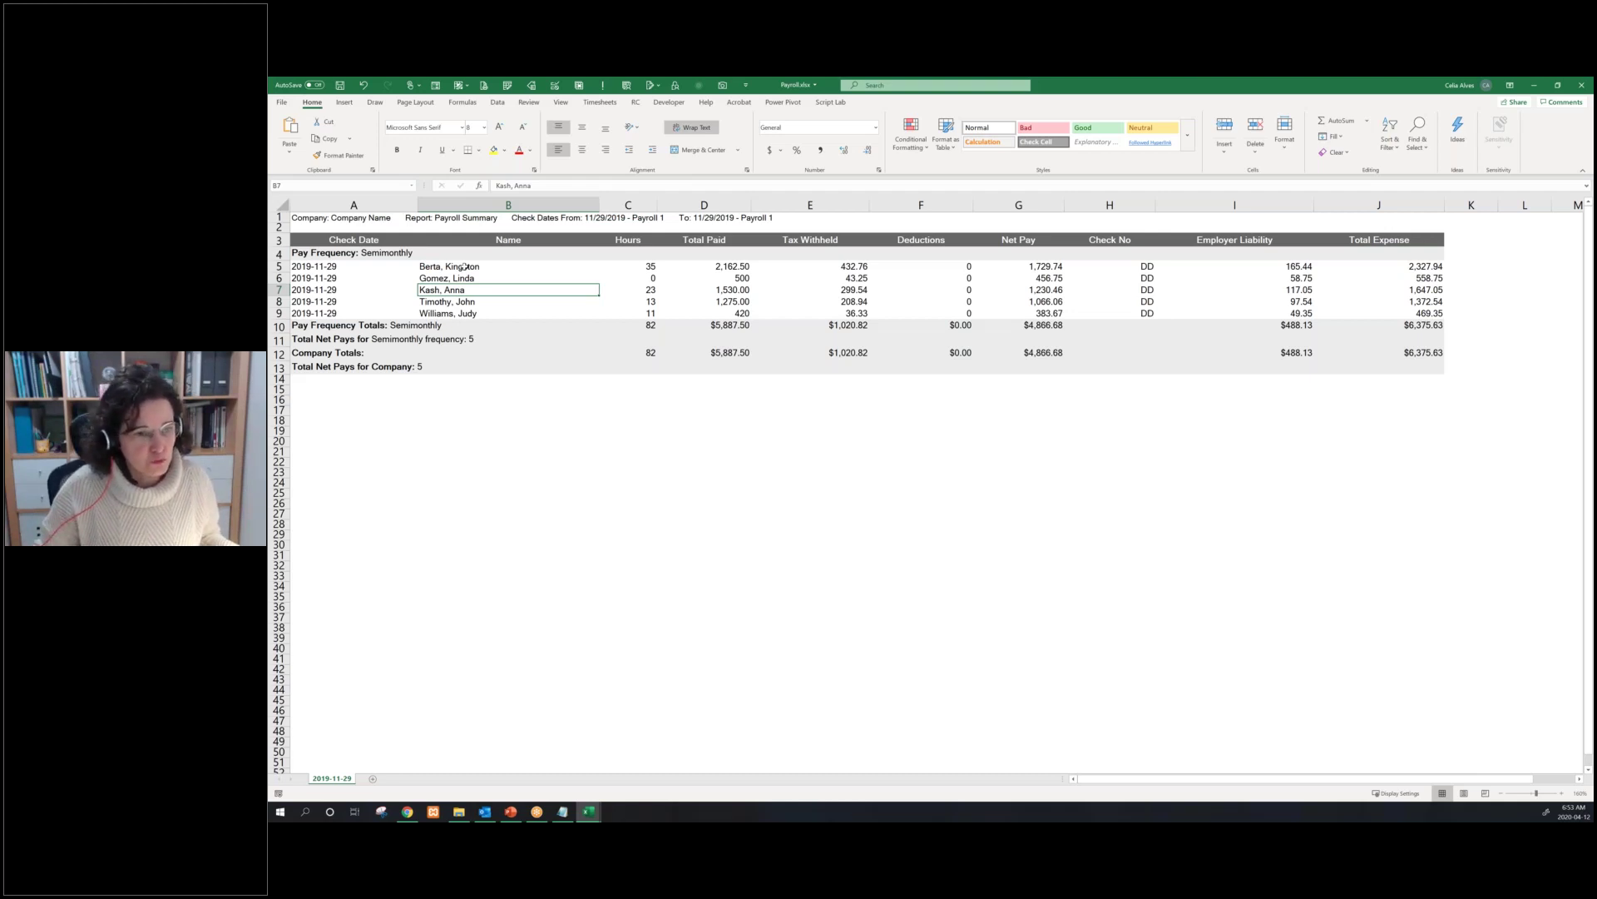
pyautogui.click(375, 268)
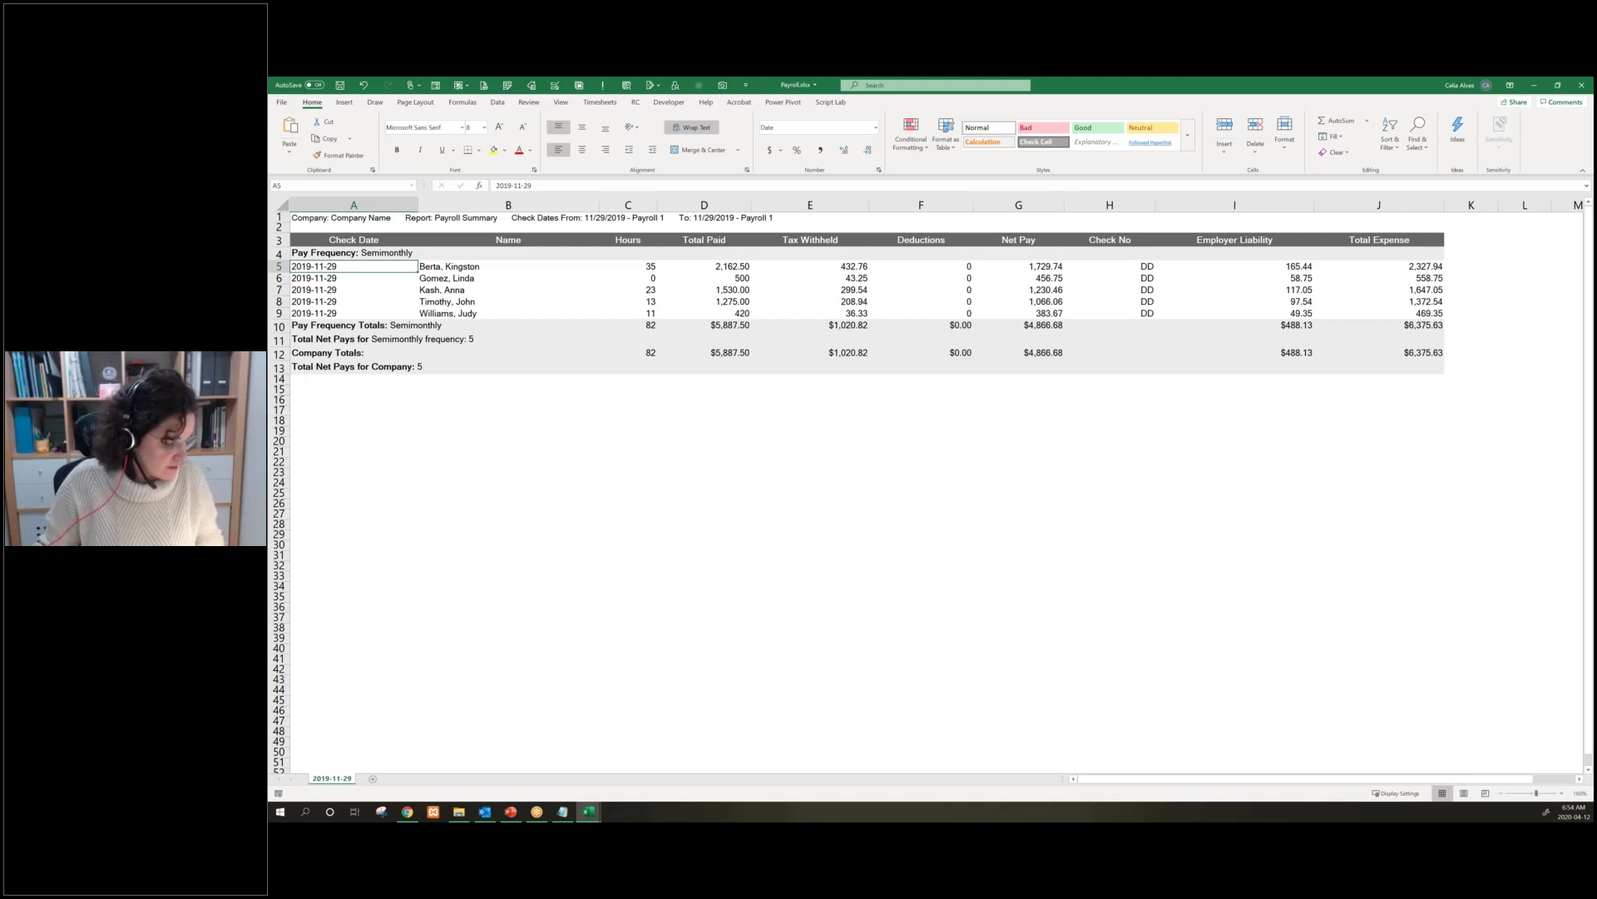
pyautogui.click(354, 278)
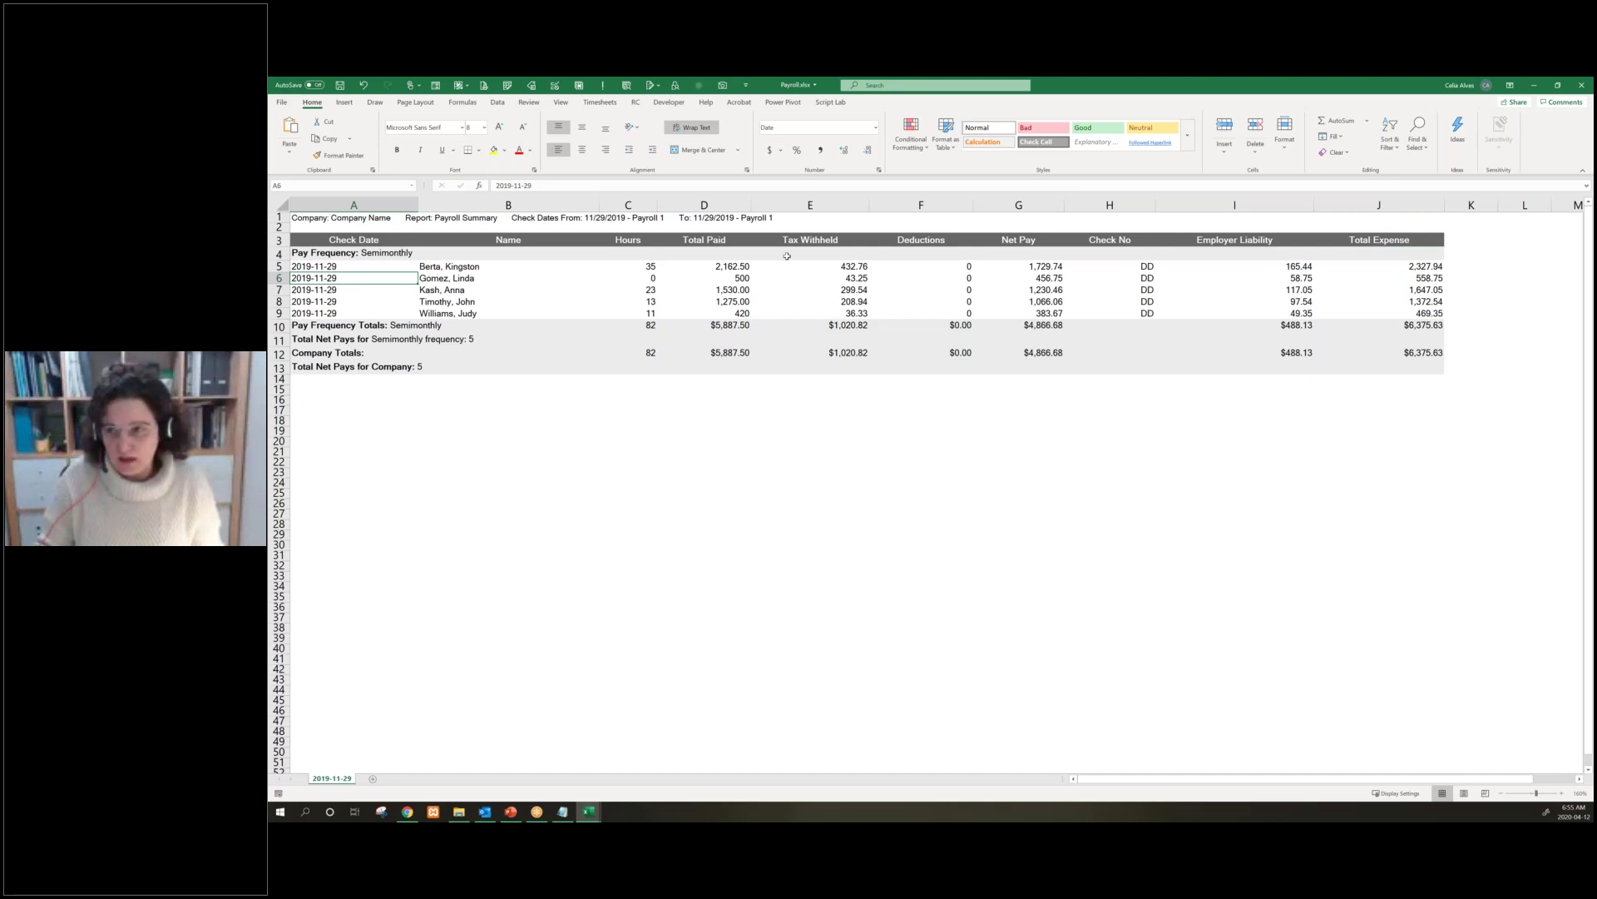
# Close the Payroll workbook and start importing data from an Excel workbook, with cell B3 of Sheet1 selected
pyautogui.click(1581, 93)
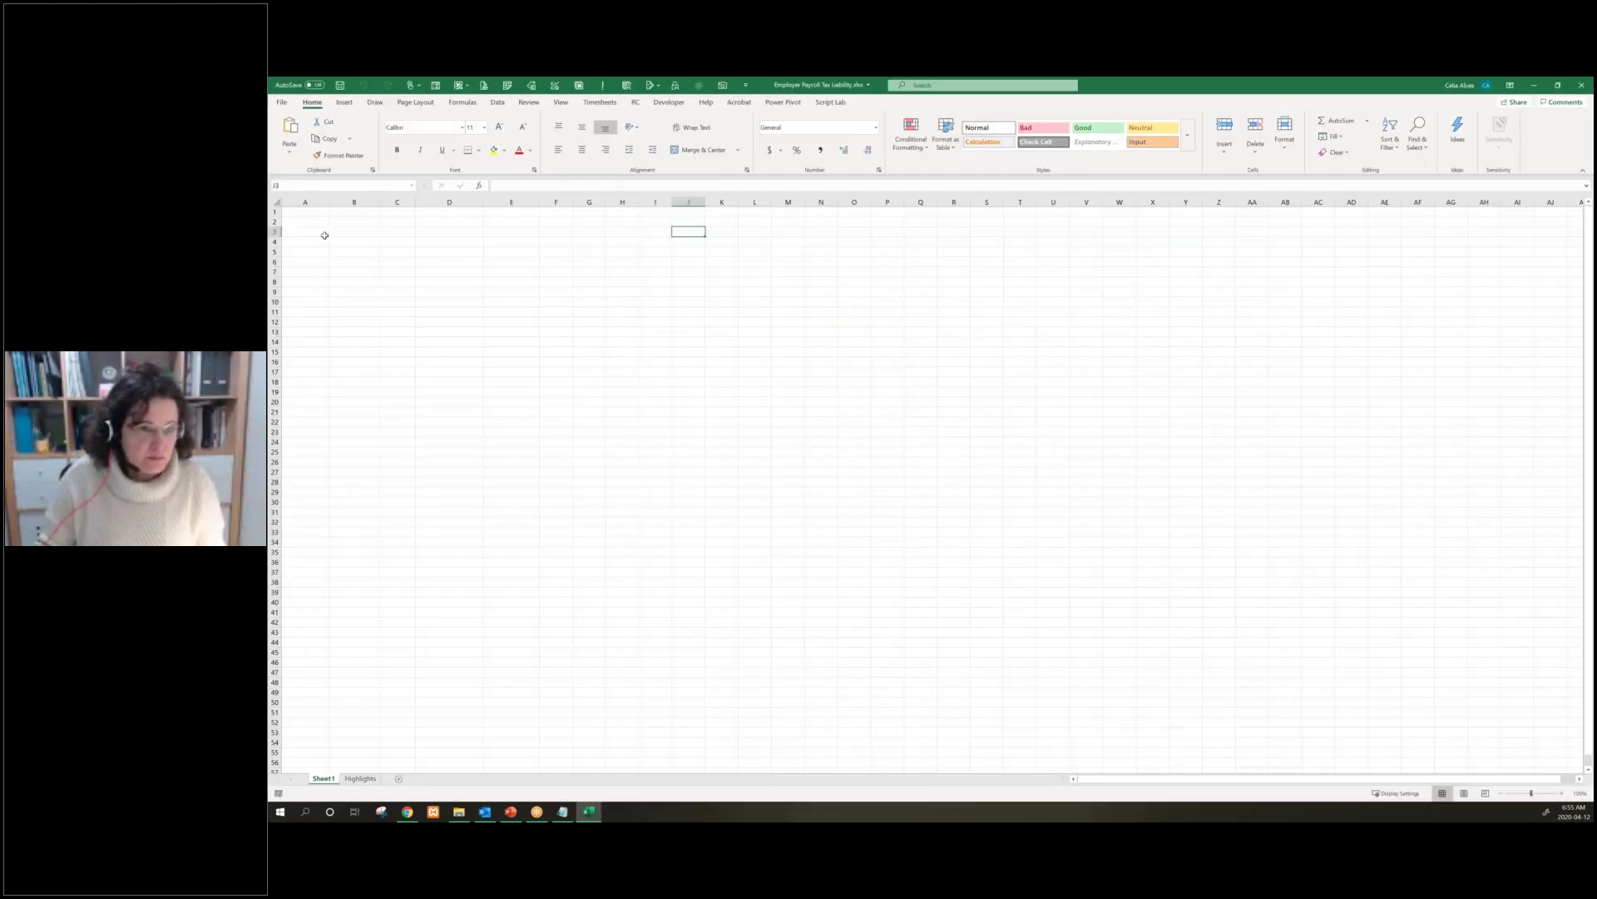
pyautogui.click(333, 235)
pyautogui.click(498, 102)
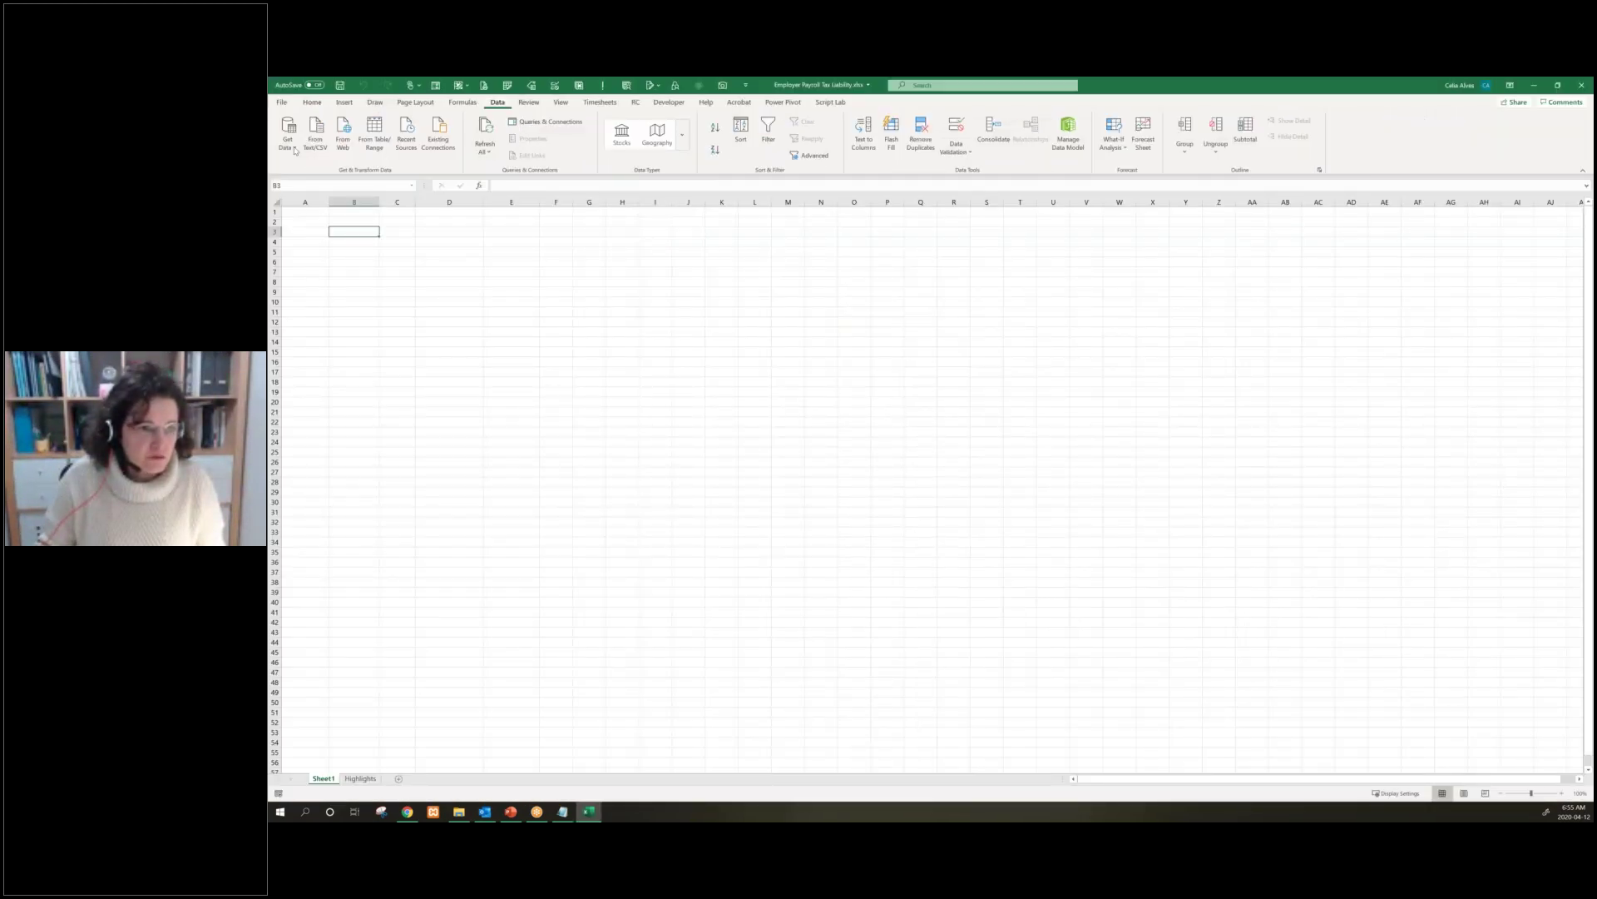
pyautogui.click(288, 135)
pyautogui.moveTo(309, 170)
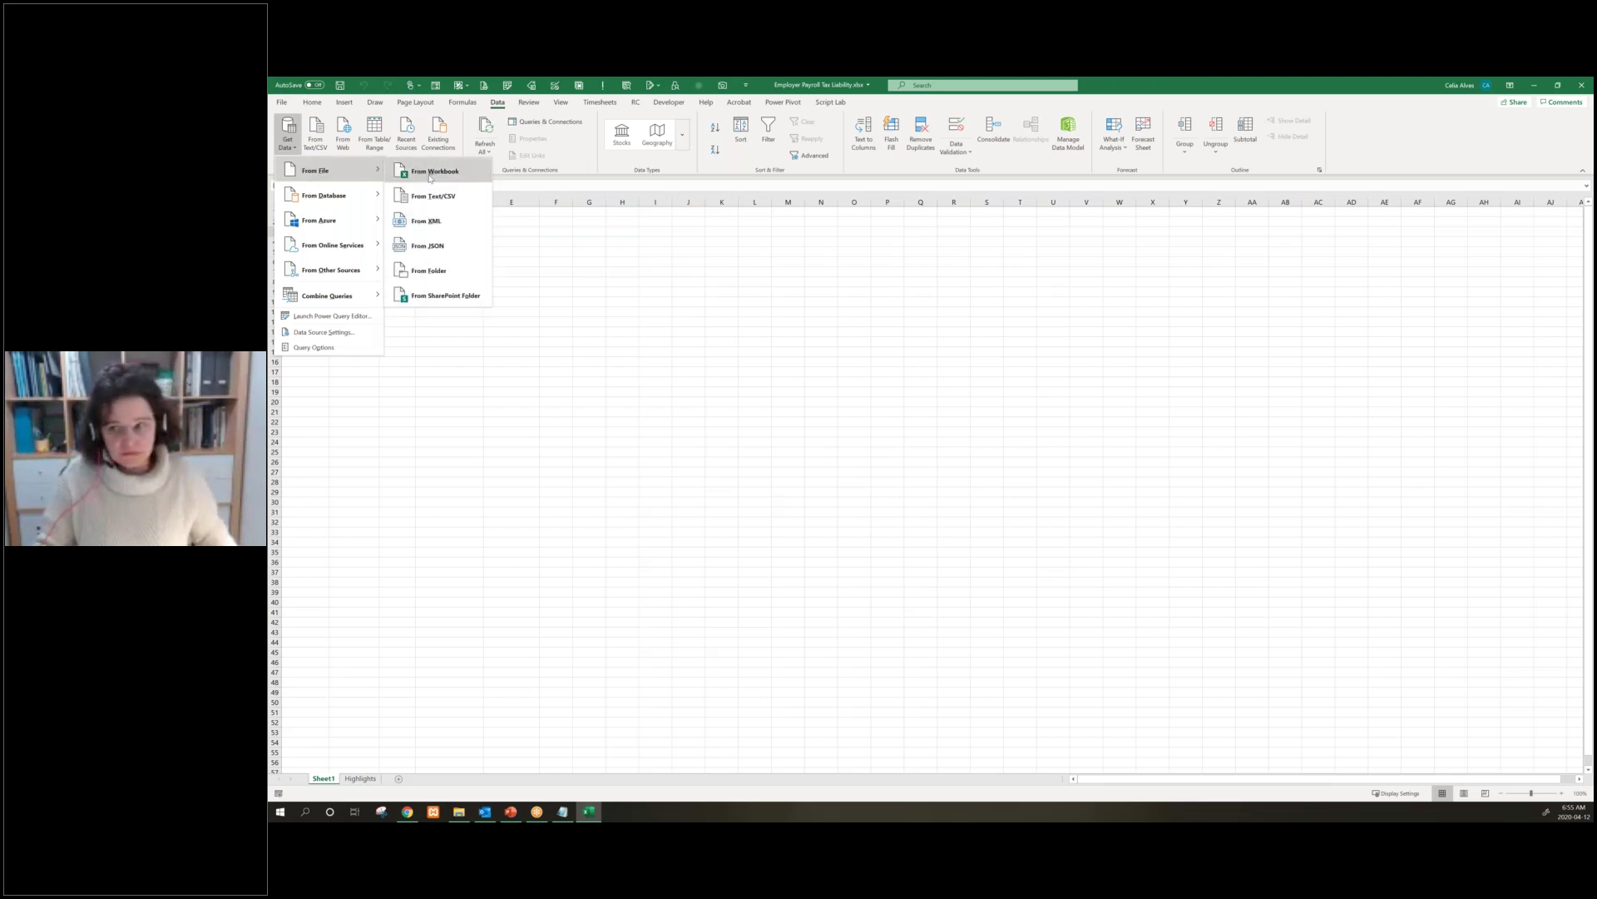
pyautogui.click(430, 173)
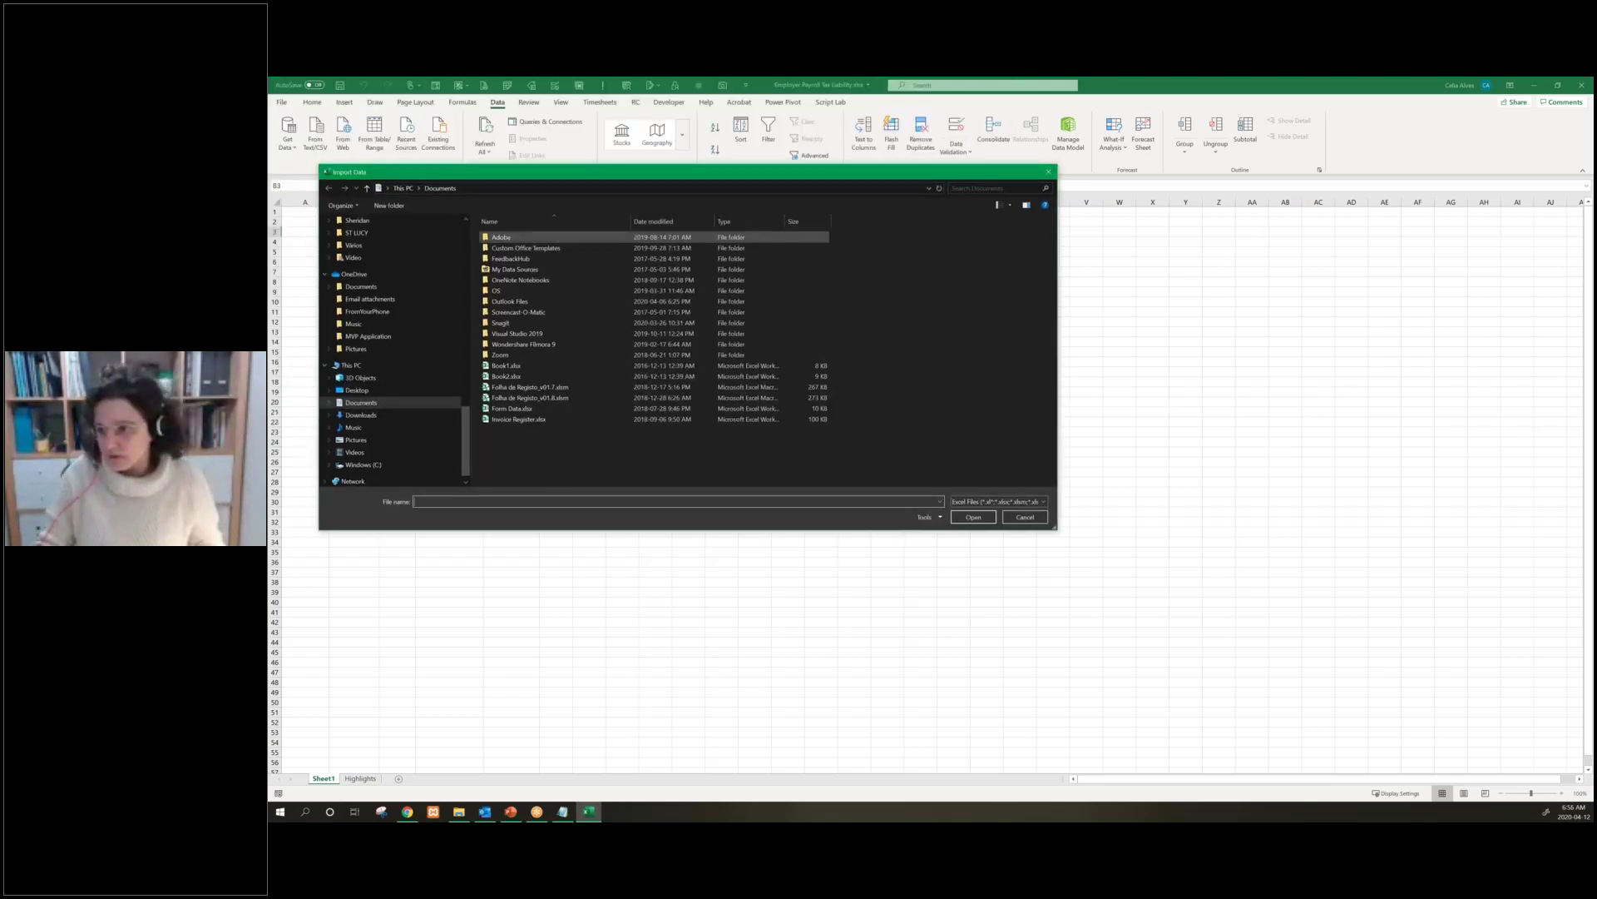
# Choose Payroll.xlsx from the 00 - One Excel Ugly File folder inside Excel Basement as the import source
pyautogui.hotkey('alt', 'Tab')
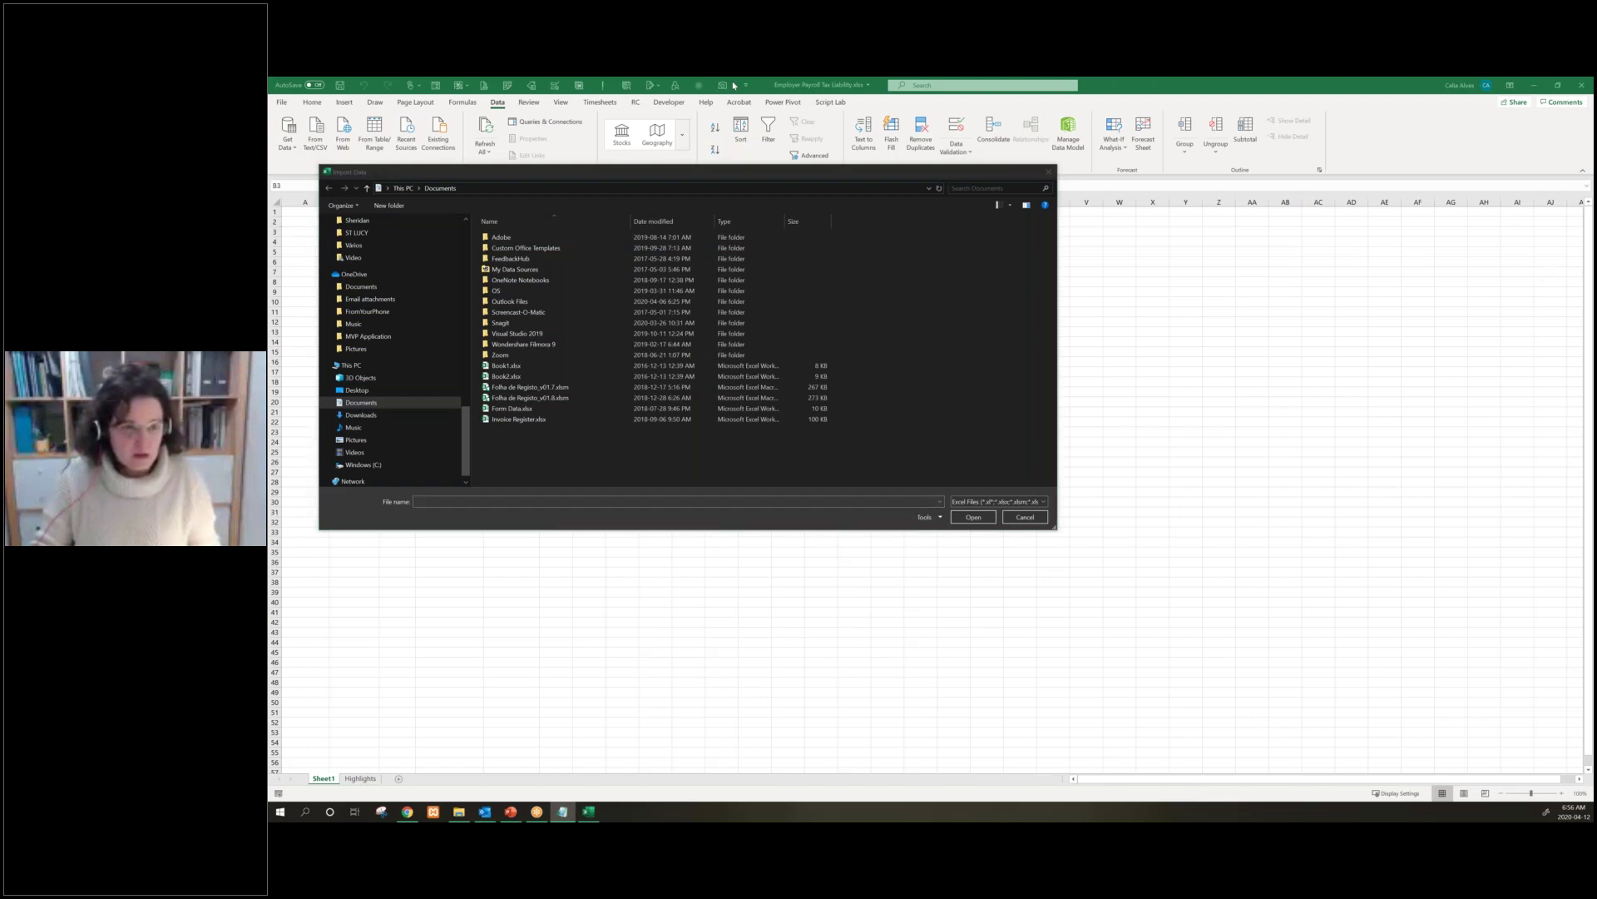
pyautogui.click(575, 187)
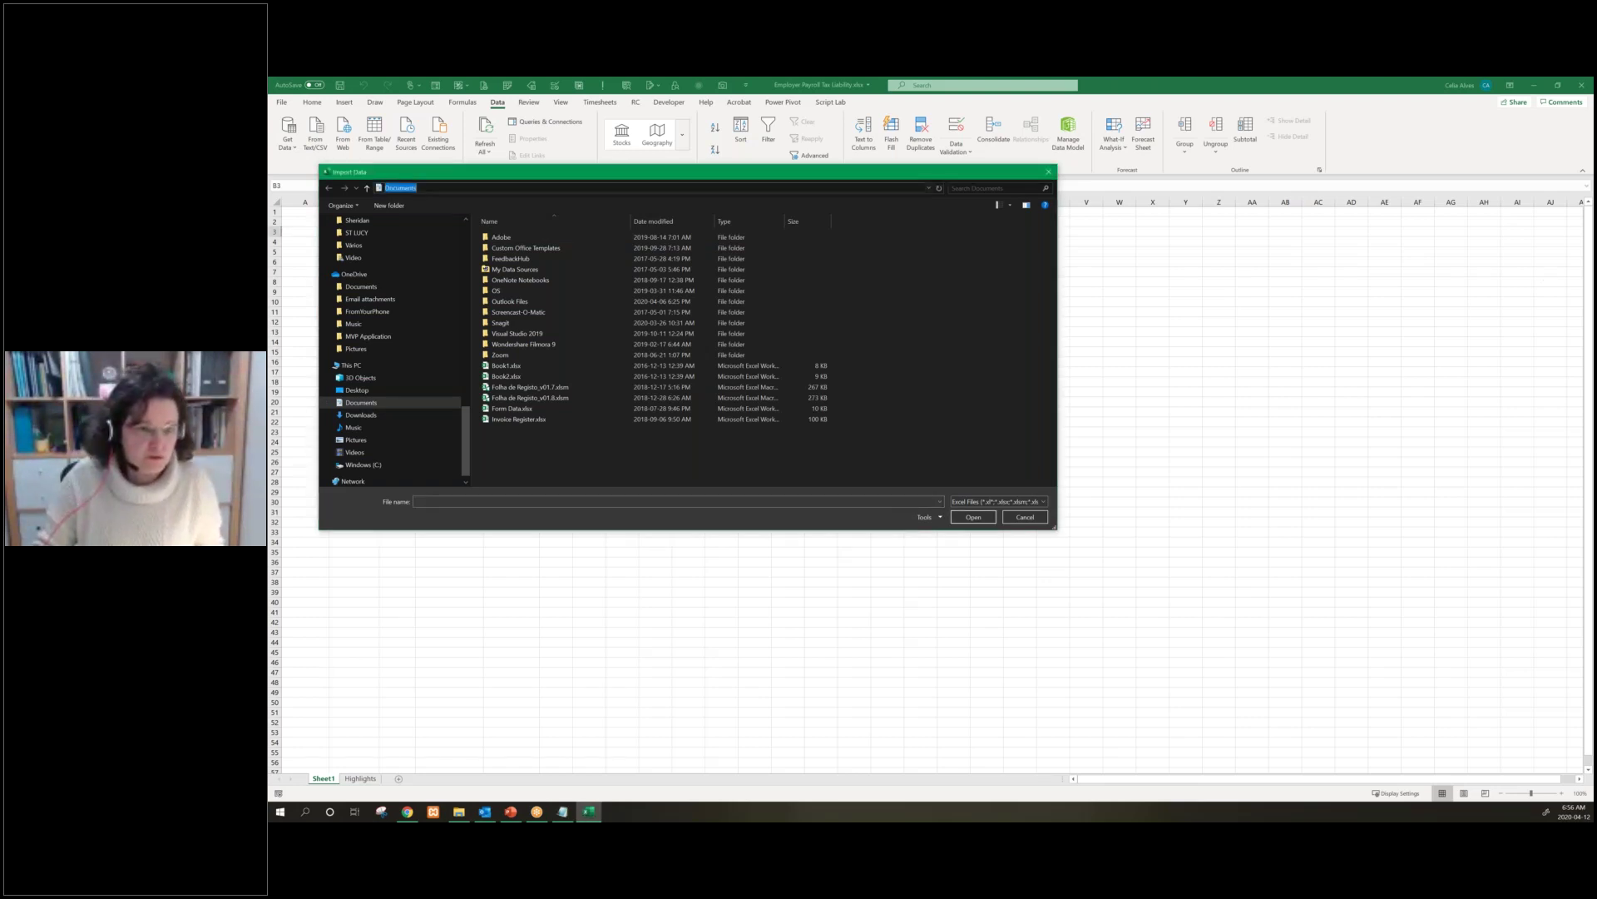
pyautogui.hotkey('ctrl', 'v')
pyautogui.press('Return')
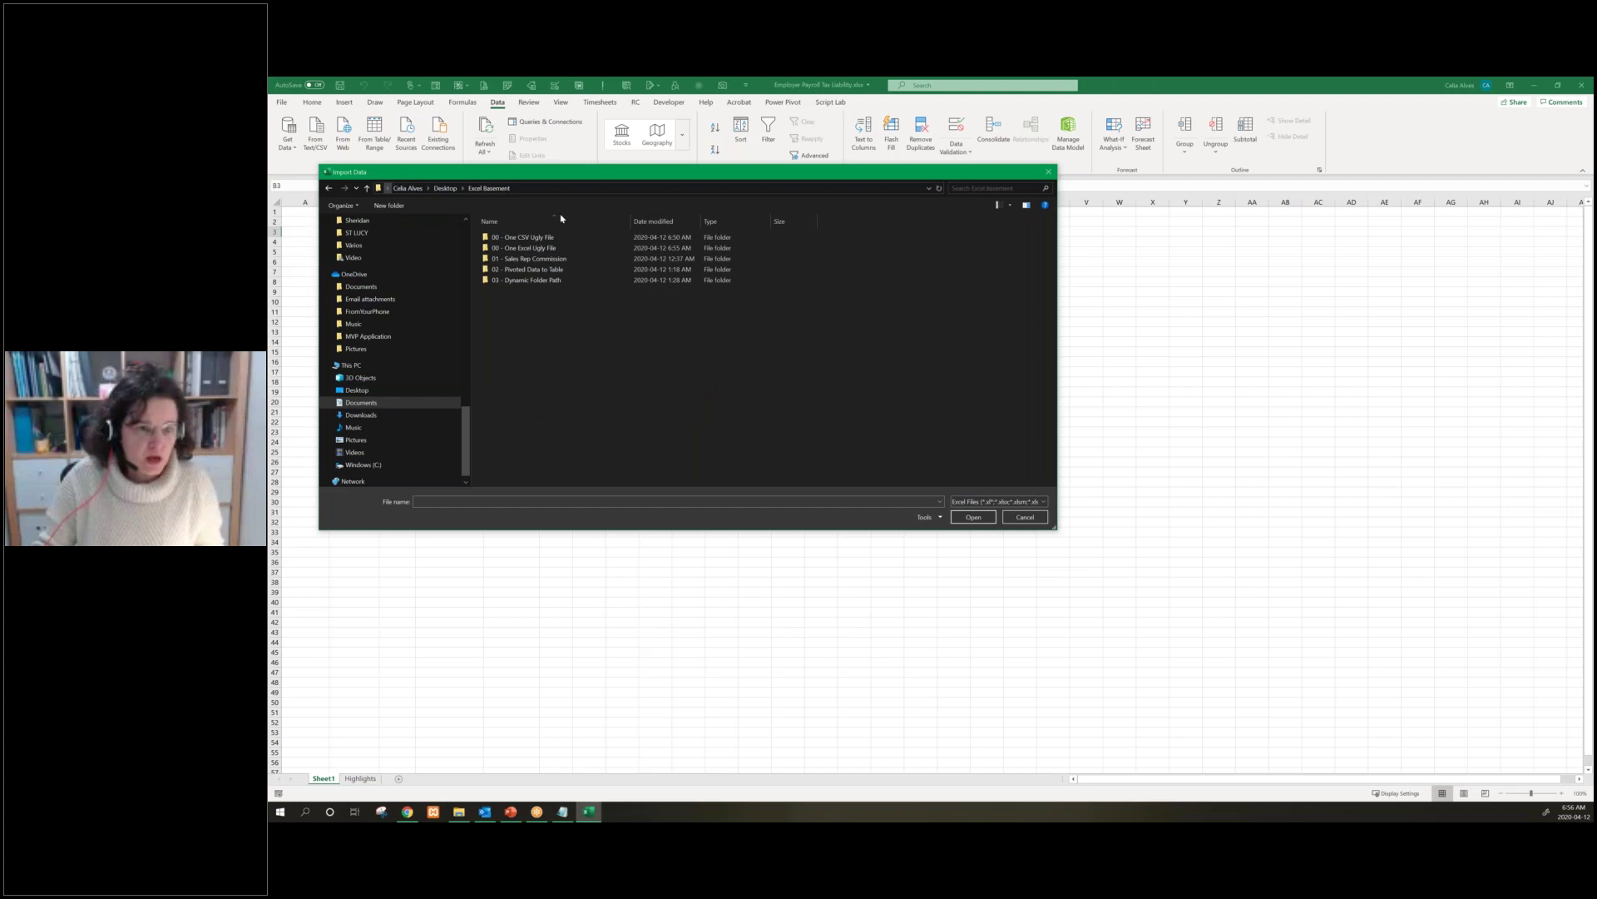
pyautogui.click(531, 251)
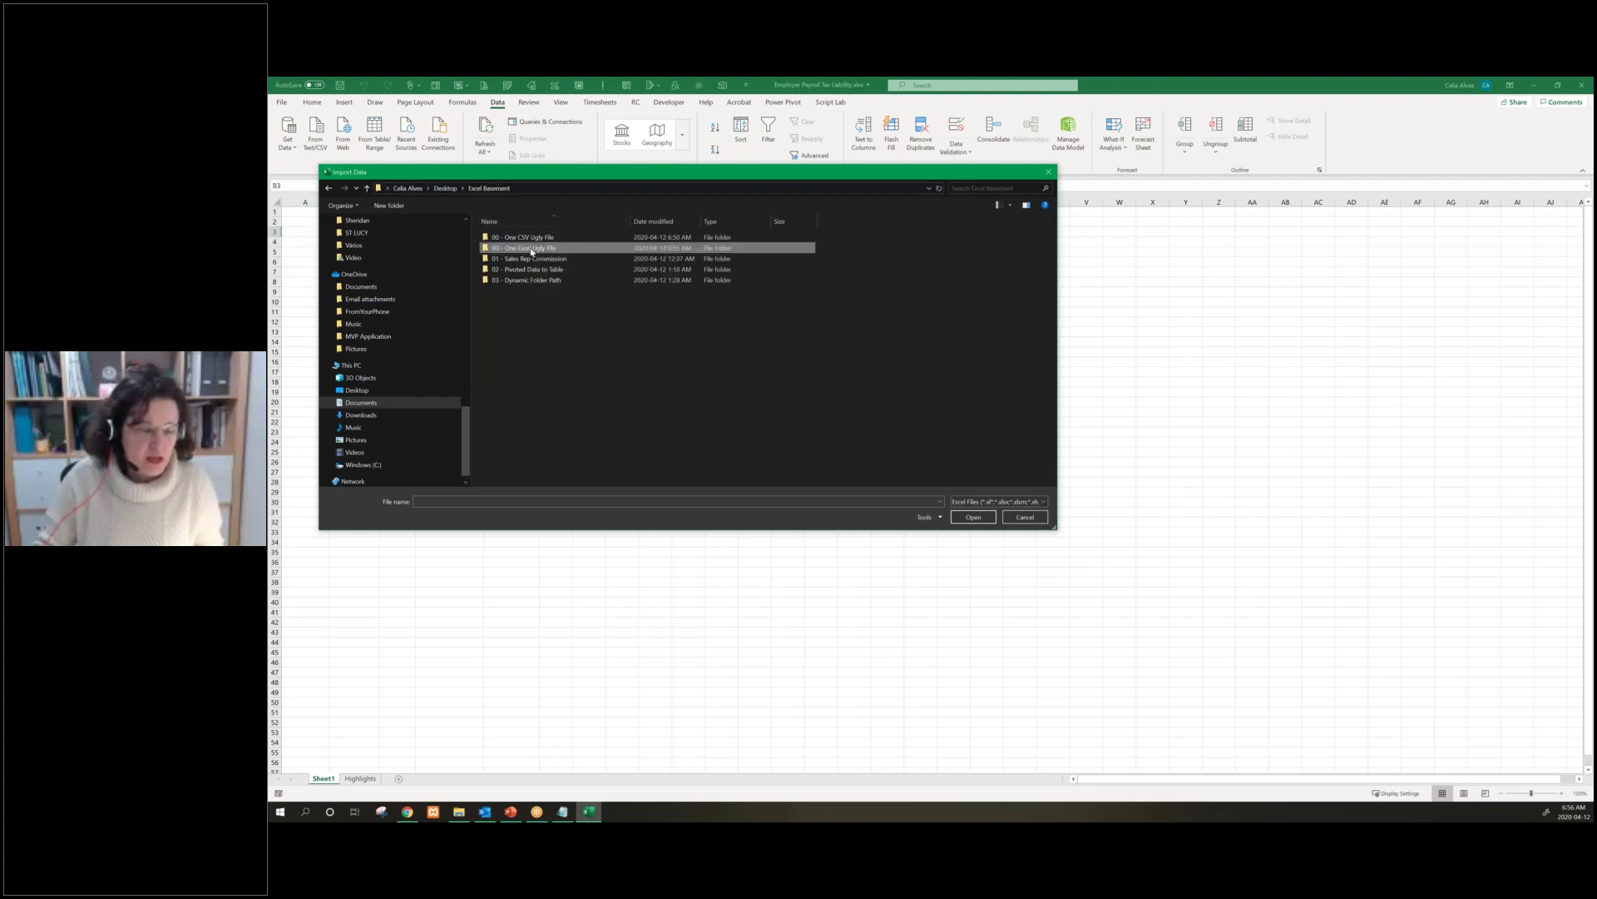
pyautogui.doubleClick(531, 250)
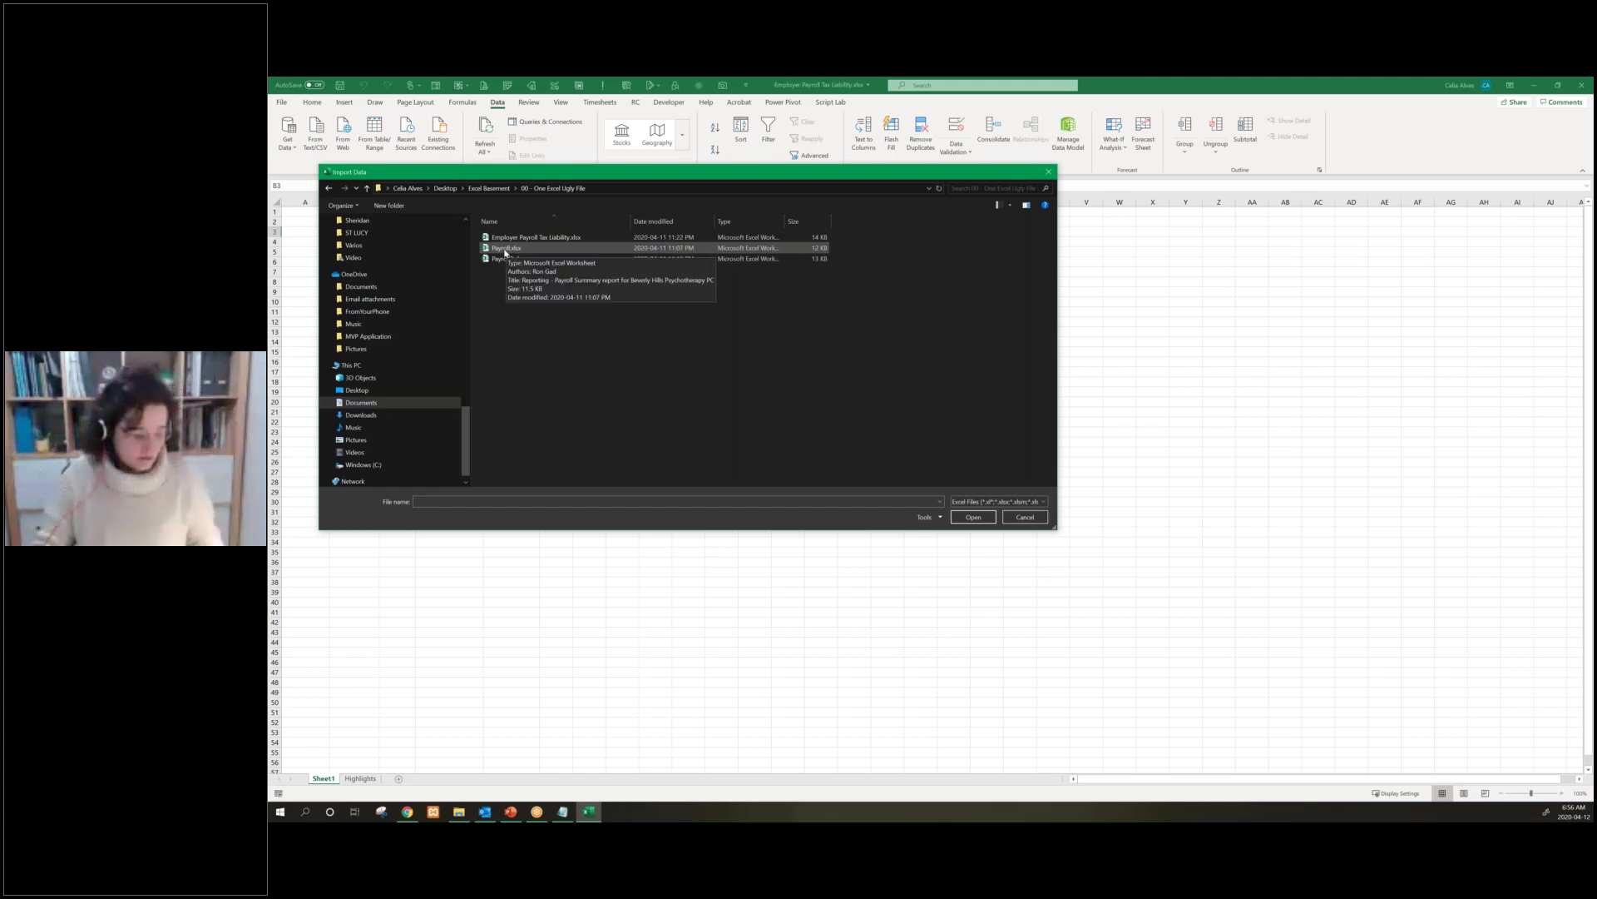
pyautogui.click(505, 249)
pyautogui.press('Return')
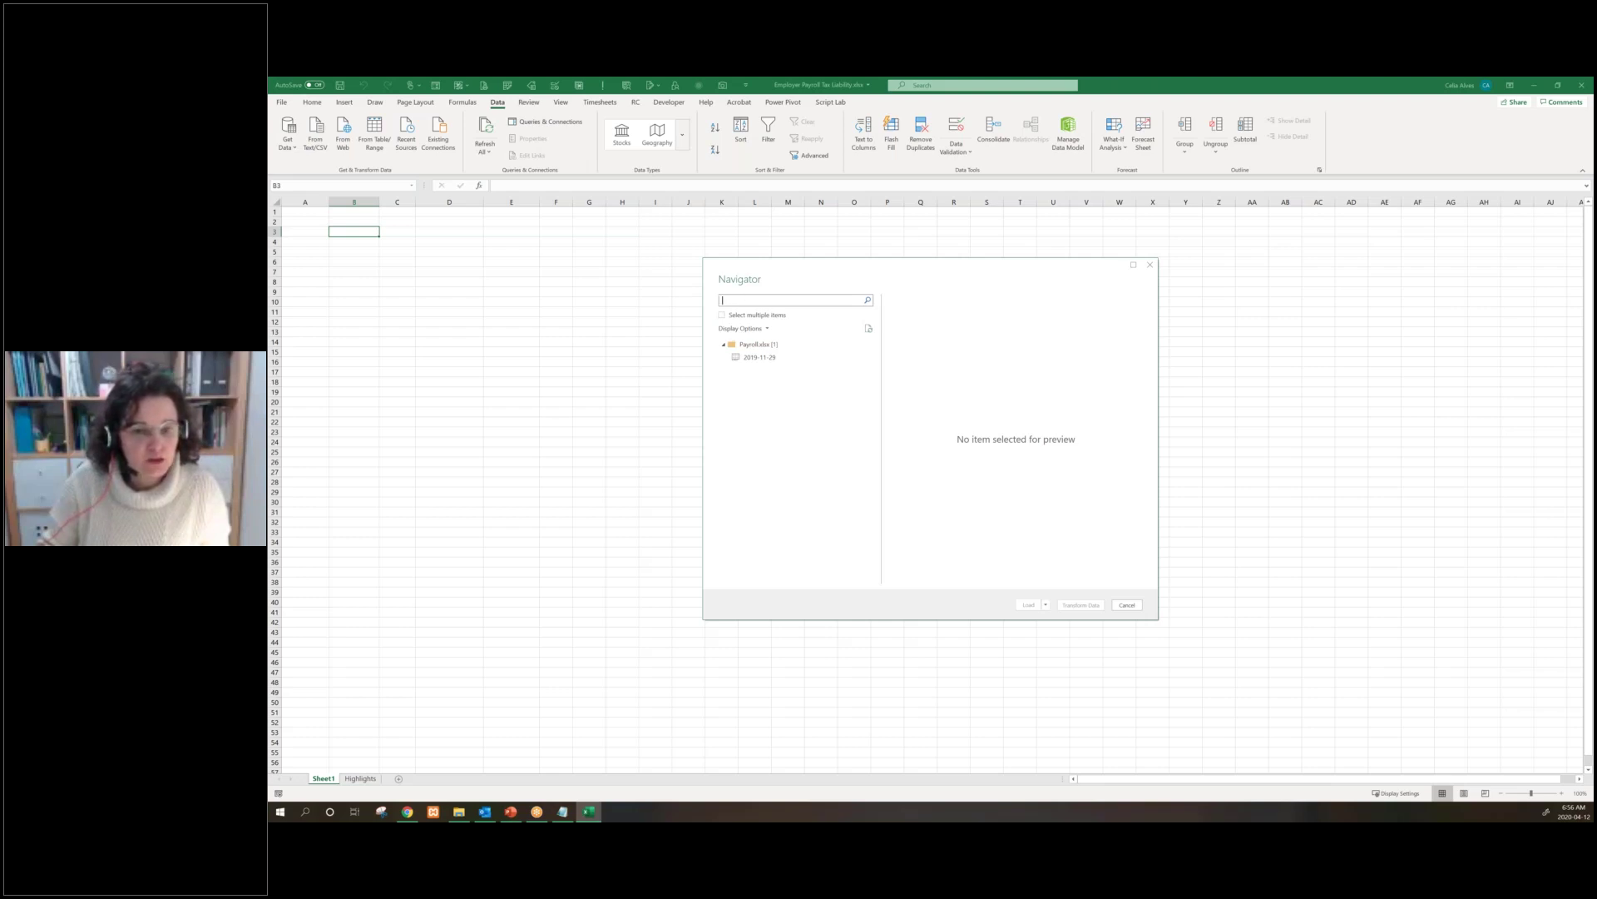
# Load the 2019-11-29 sheet into the Power Query Editor and delete its automatic Changed Type and Promoted Headers steps
pyautogui.click(757, 299)
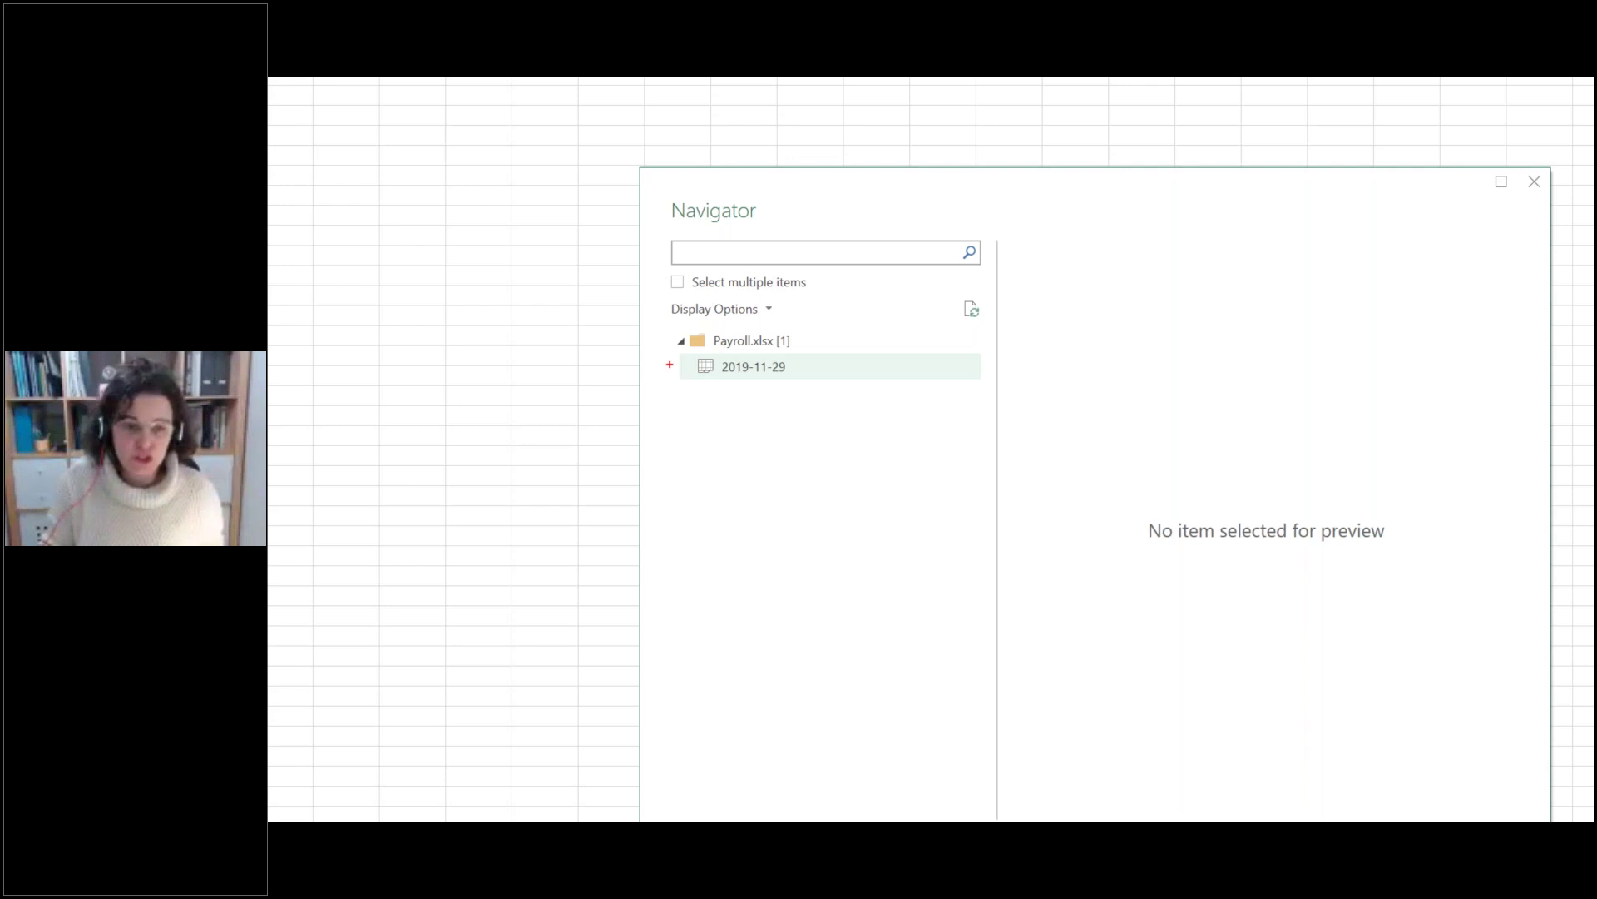
pyautogui.moveTo(672, 355); pyautogui.dragTo(869, 403)
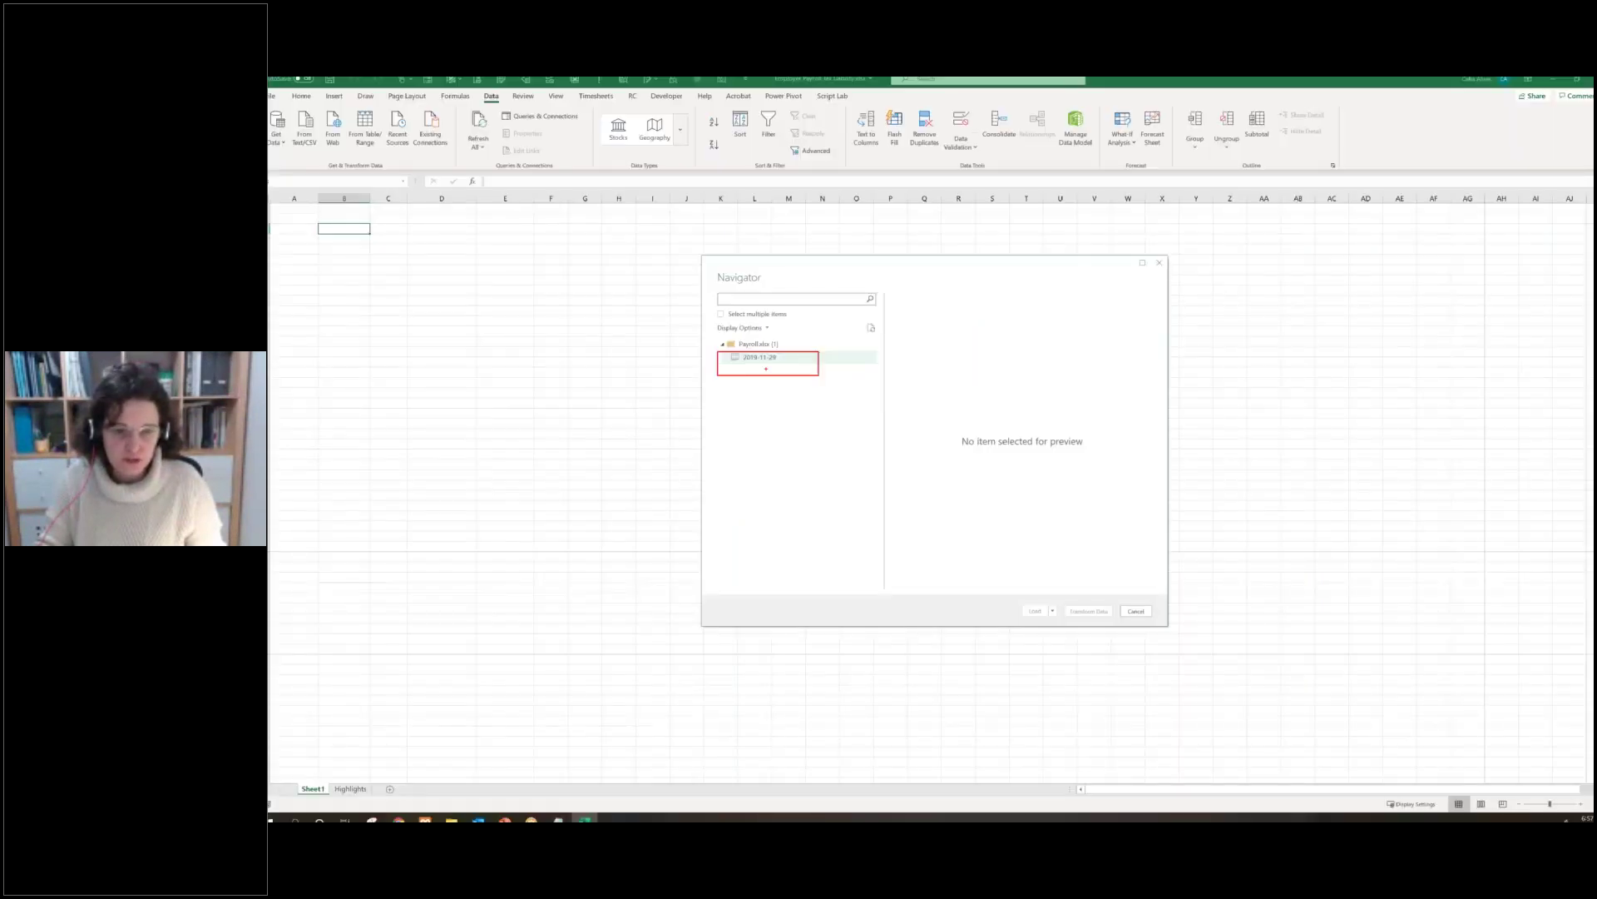
pyautogui.click(761, 357)
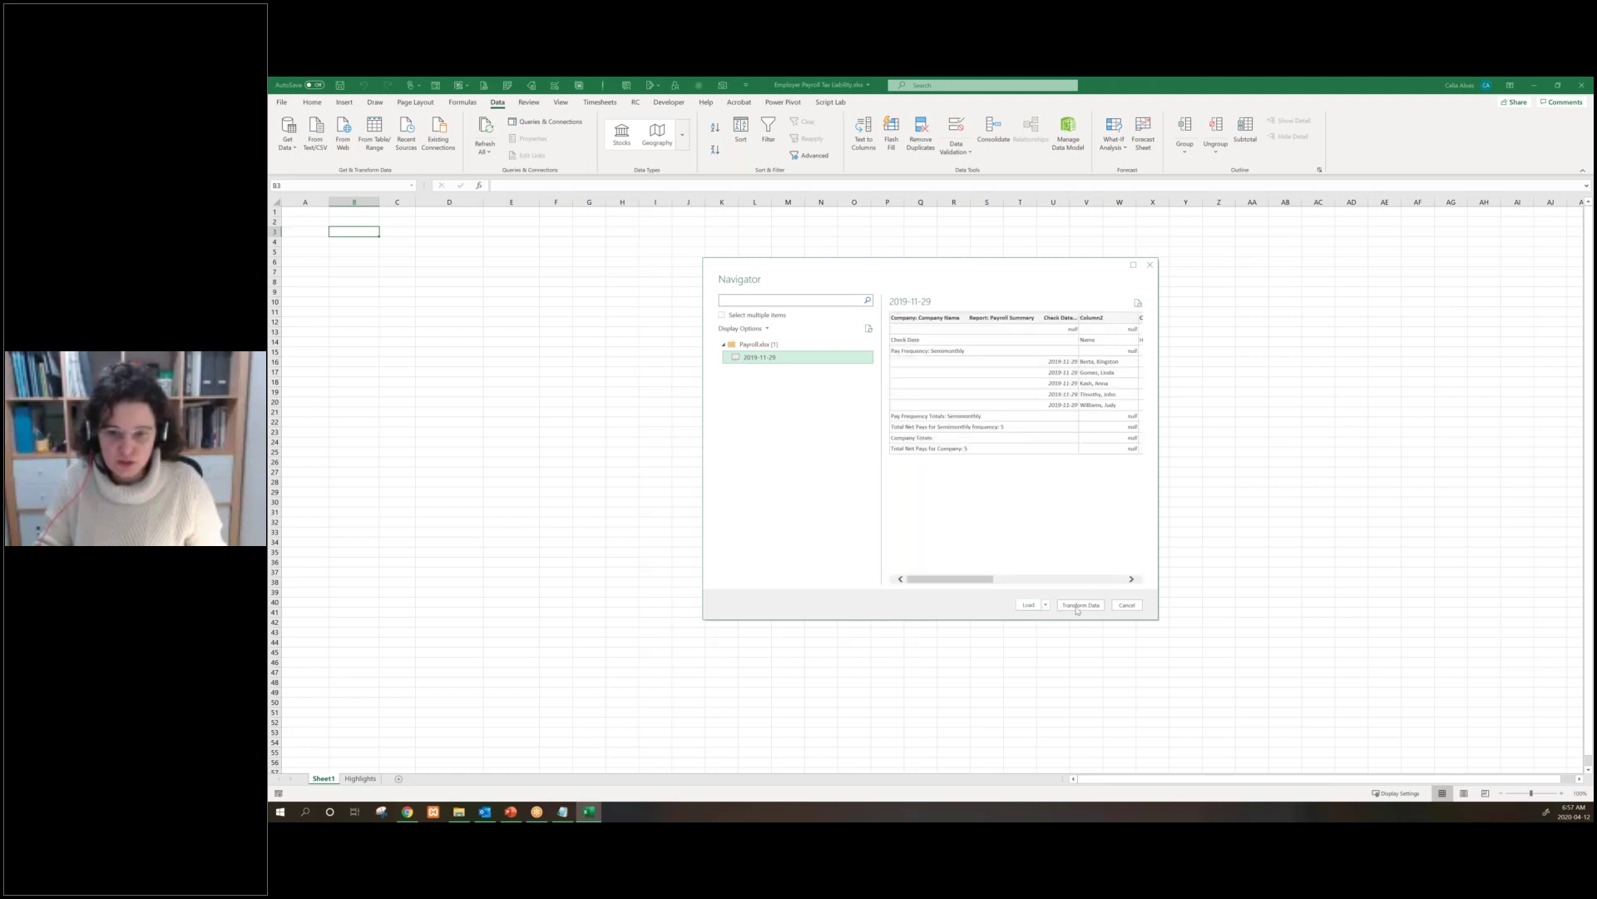
pyautogui.click(1078, 607)
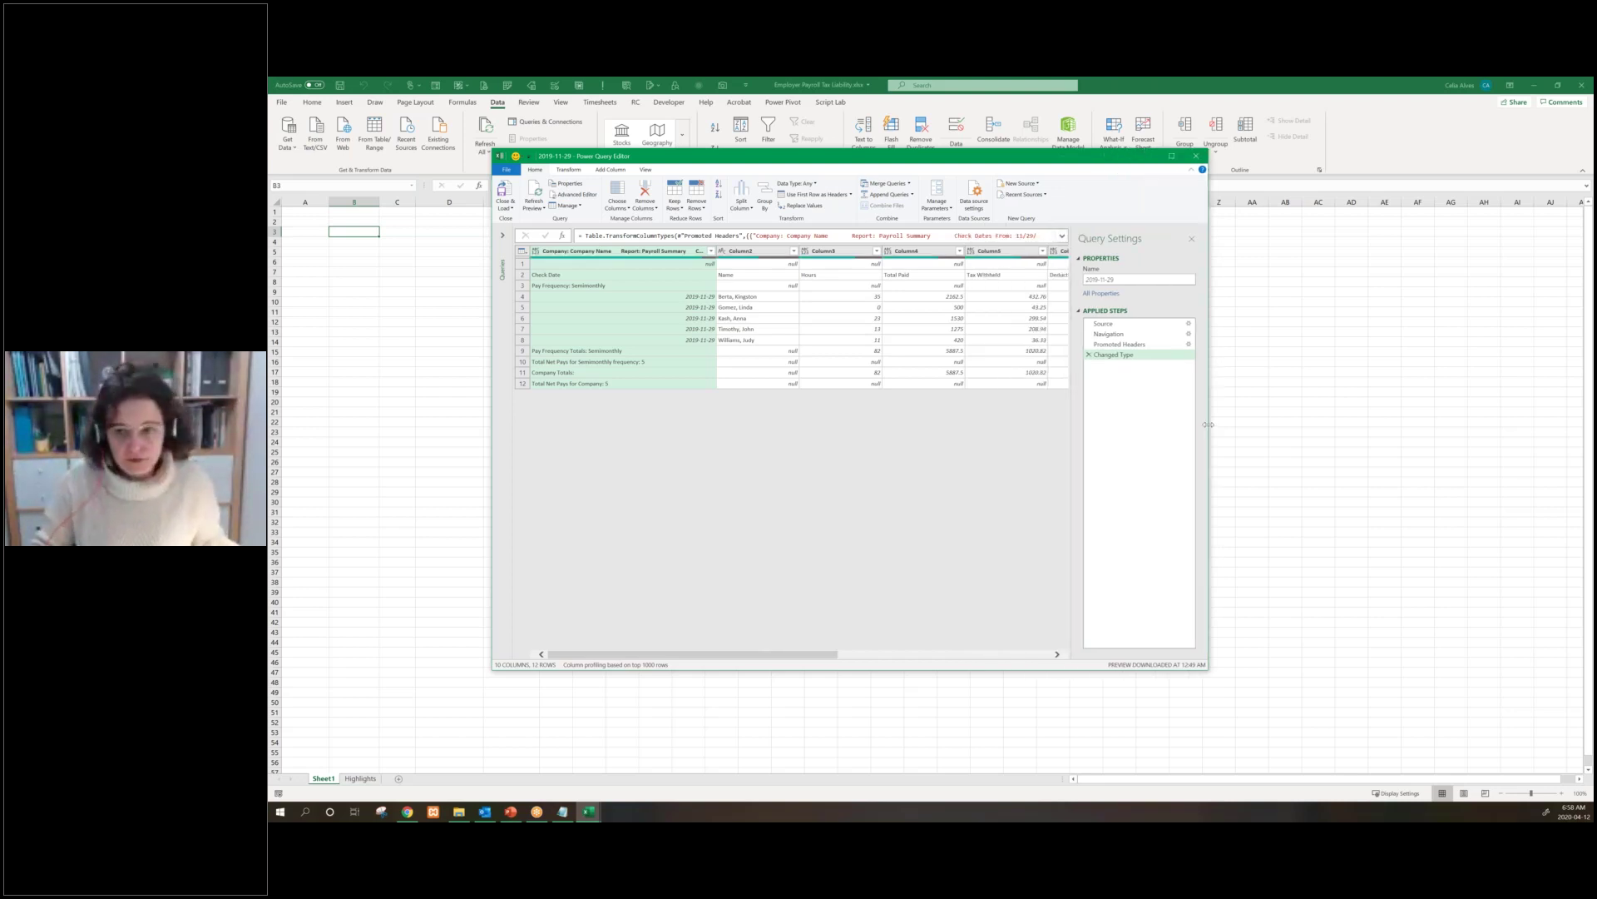
pyautogui.click(1090, 359)
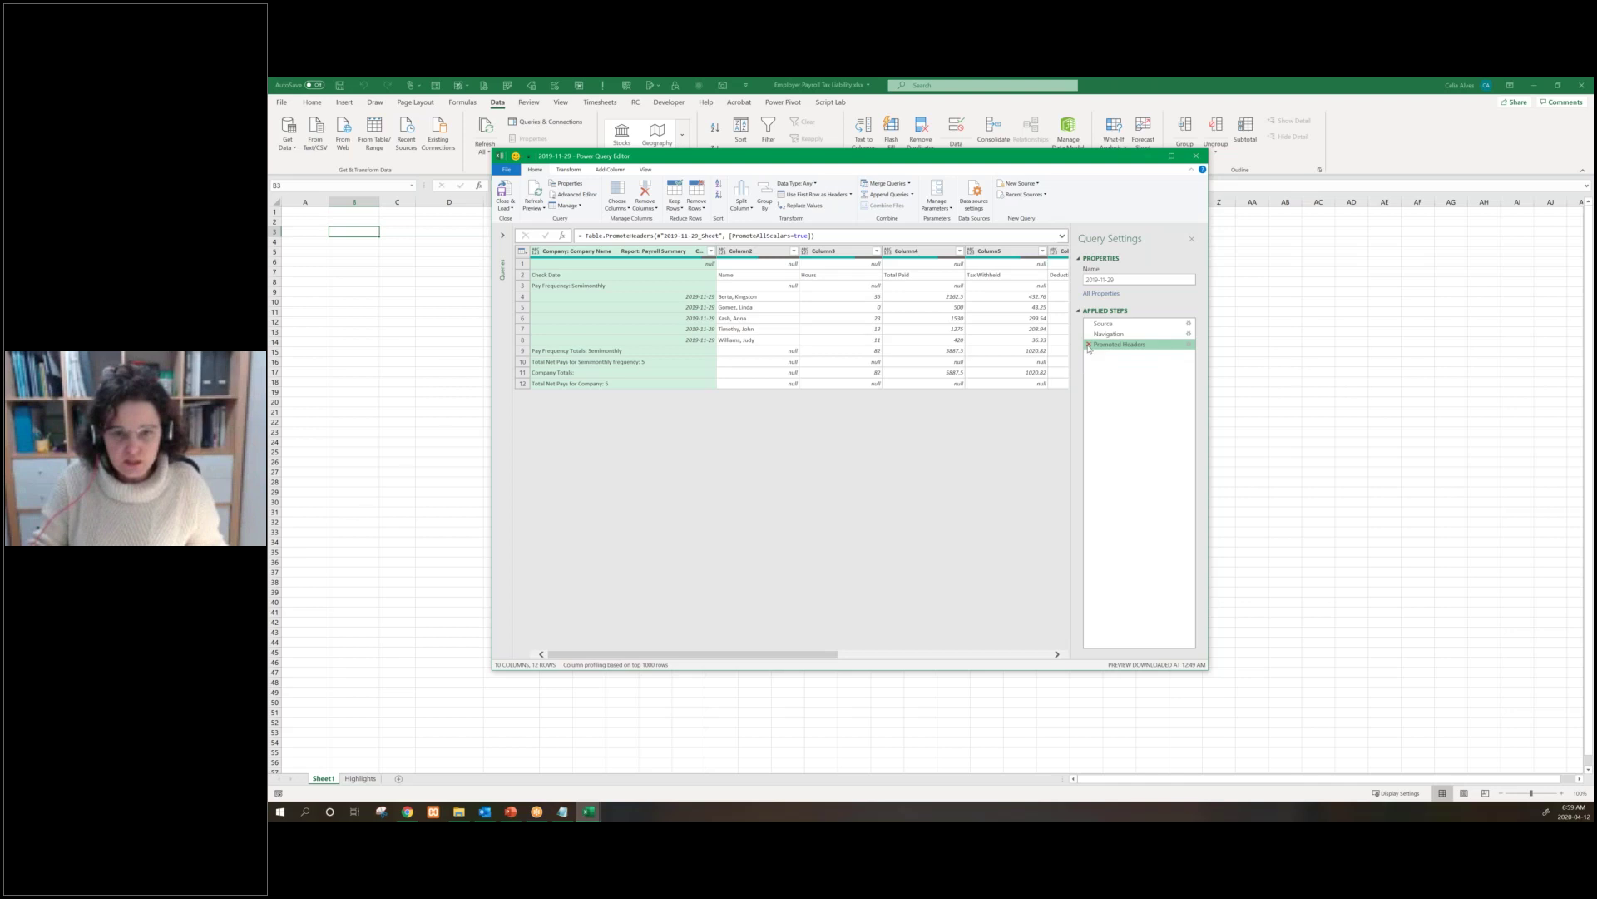
pyautogui.click(1089, 345)
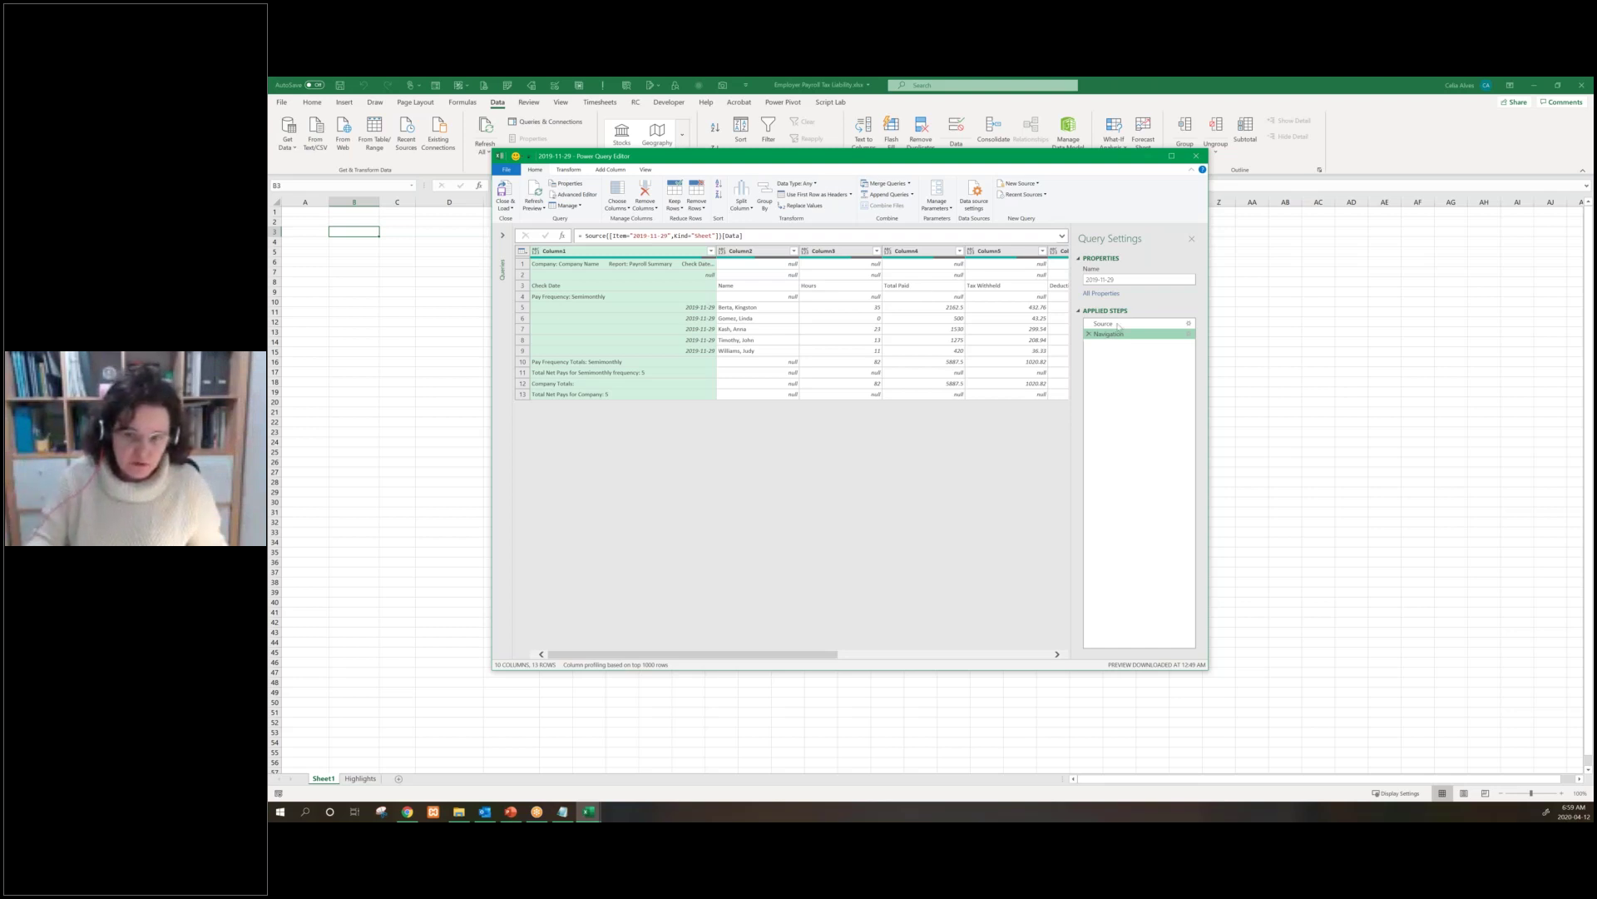
# Examine the file path in the Source step's formula and return to the Navigation step
pyautogui.click(1117, 326)
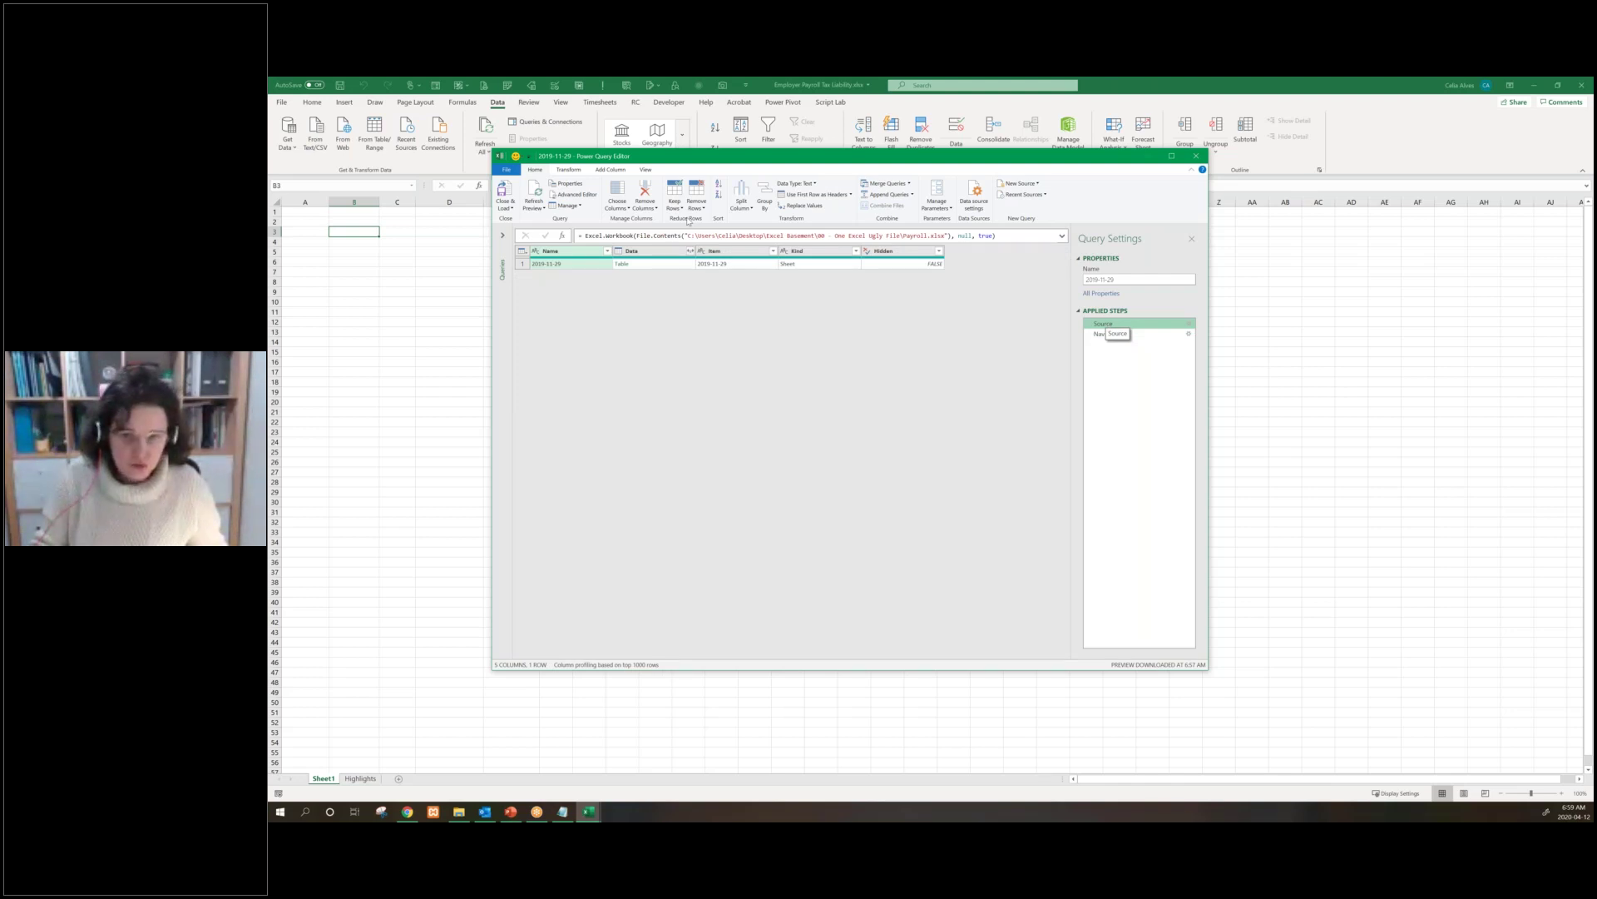
pyautogui.moveTo(684, 236); pyautogui.dragTo(996, 236)
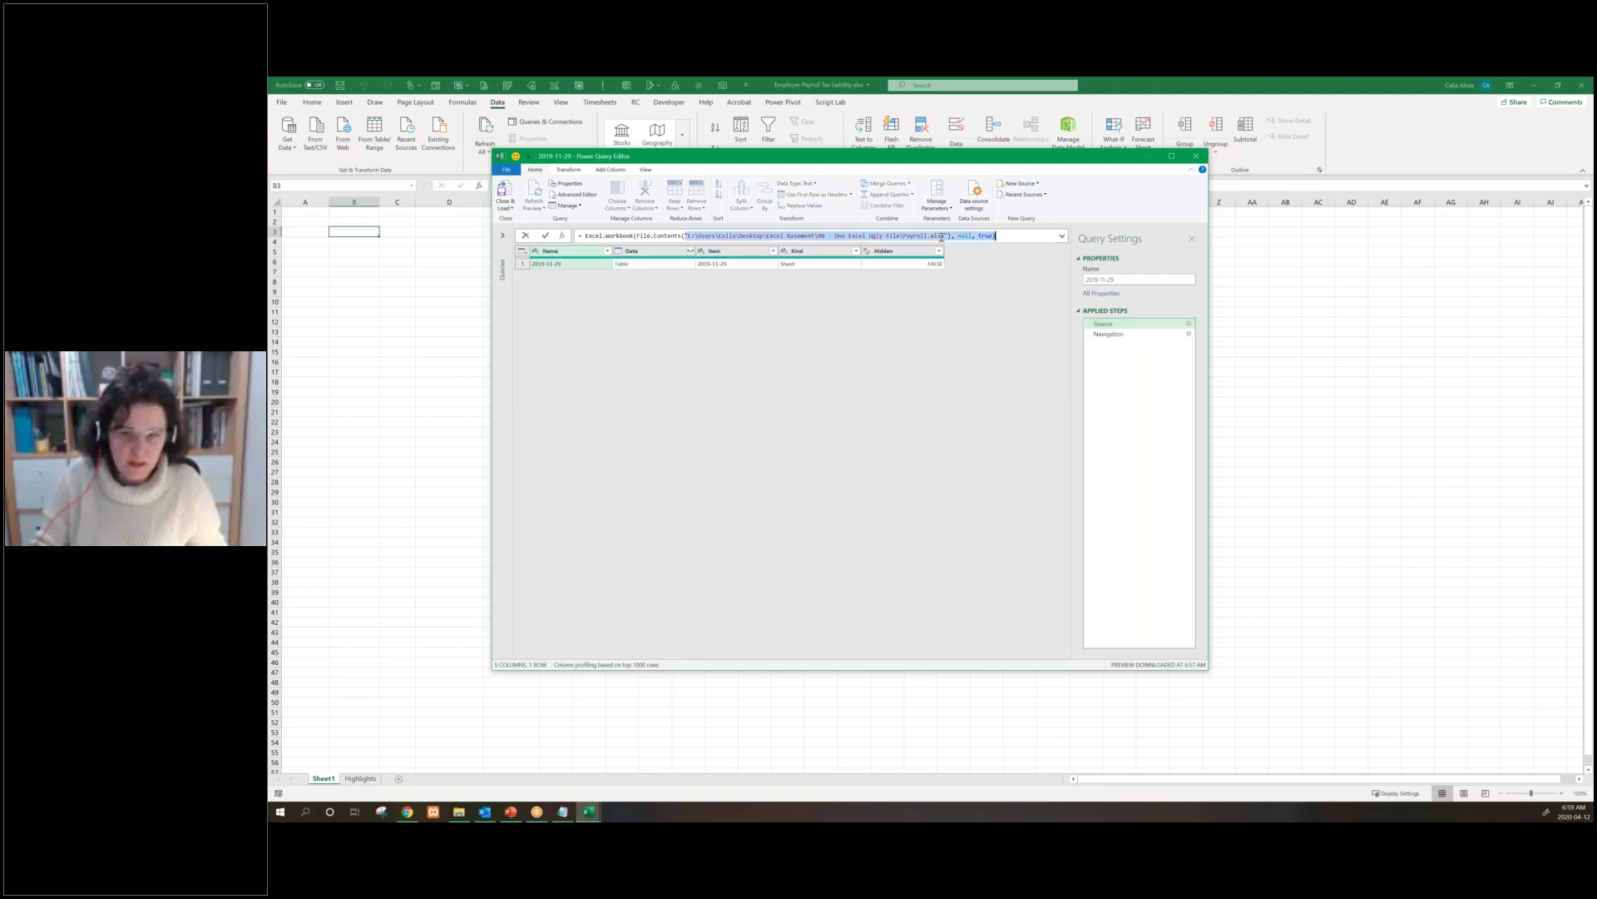
pyautogui.moveTo(942, 237); pyautogui.dragTo(948, 237)
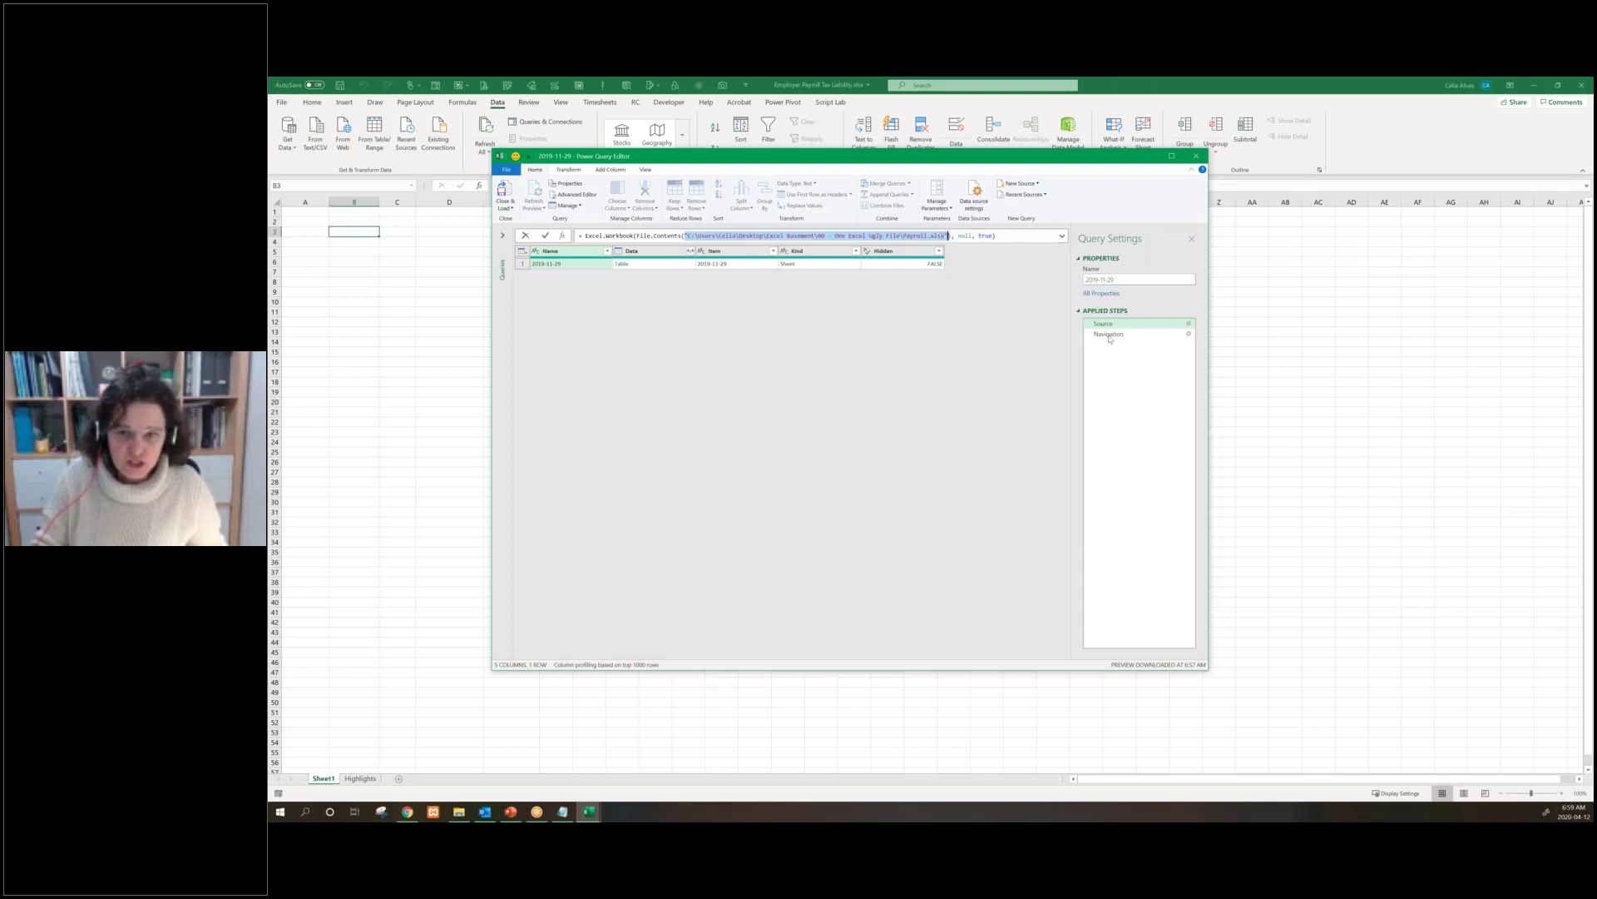
pyautogui.click(1110, 335)
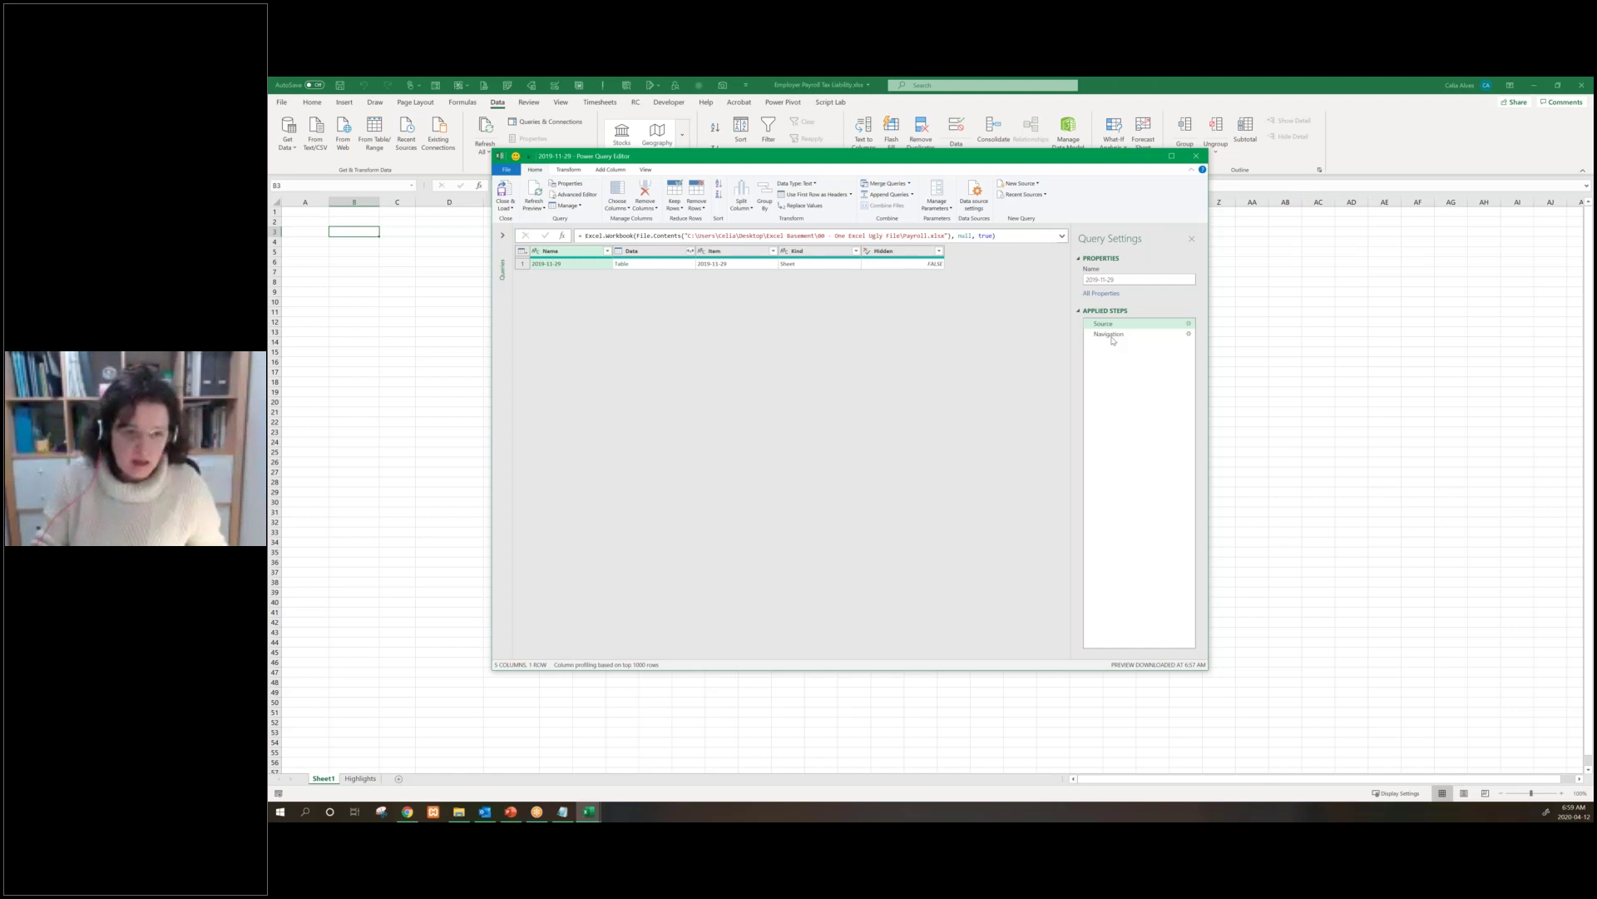
pyautogui.click(1103, 334)
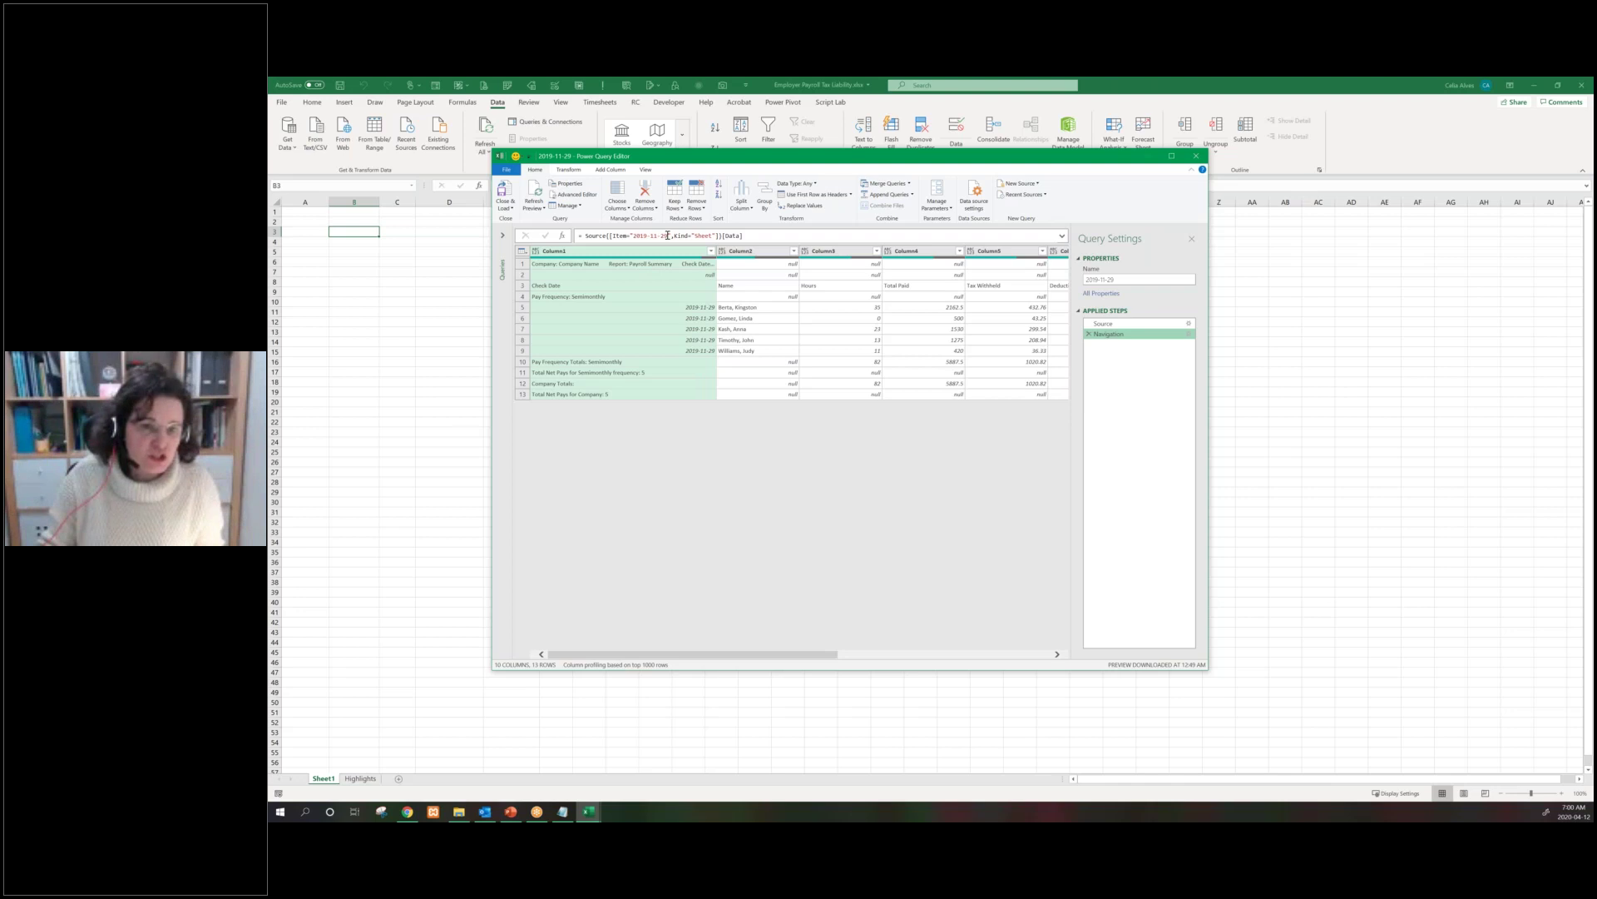
# Remove the Item condition from the Navigation formula so it reads = Source{[Kind="Sheet"]}[Data]
pyautogui.moveTo(634, 235); pyautogui.dragTo(668, 236)
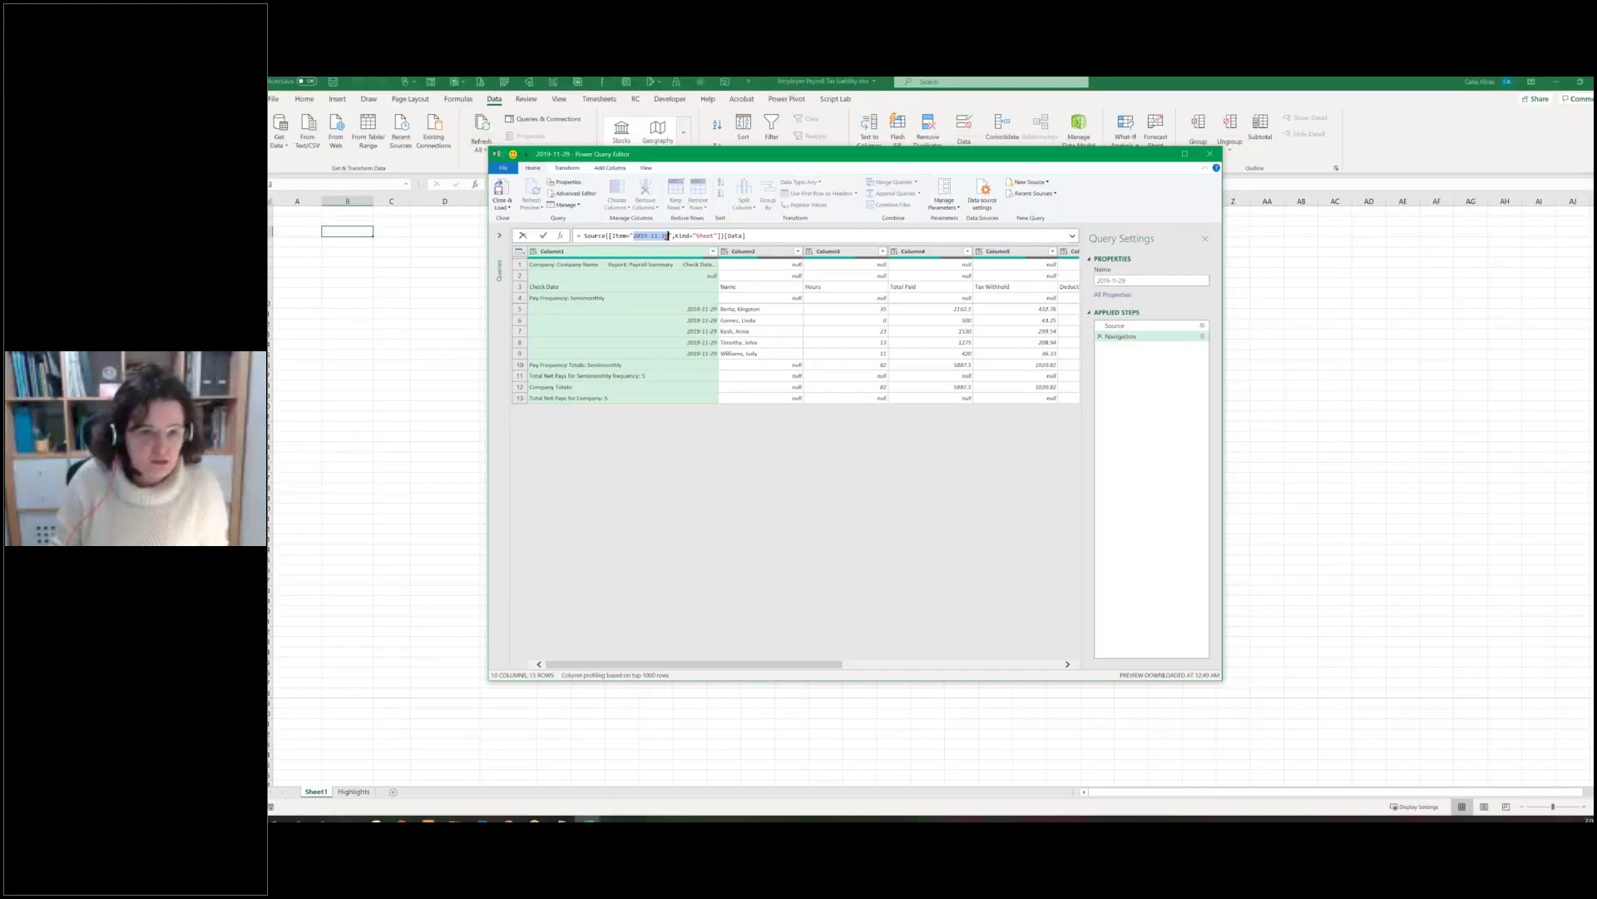
pyautogui.click(669, 236)
pyautogui.press('Delete')
pyautogui.press('Delete')
pyautogui.press('BackSpace')
pyautogui.press('BackSpace')
pyautogui.press('BackSpace')
pyautogui.press('BackSpace')
pyautogui.press('BackSpace')
pyautogui.press('BackSpace')
pyautogui.press('BackSpace')
pyautogui.press('BackSpace')
pyautogui.press('BackSpace')
pyautogui.press('BackSpace')
pyautogui.press('BackSpace')
pyautogui.press('BackSpace')
pyautogui.press('BackSpace')
pyautogui.press('BackSpace')
pyautogui.press('BackSpace')
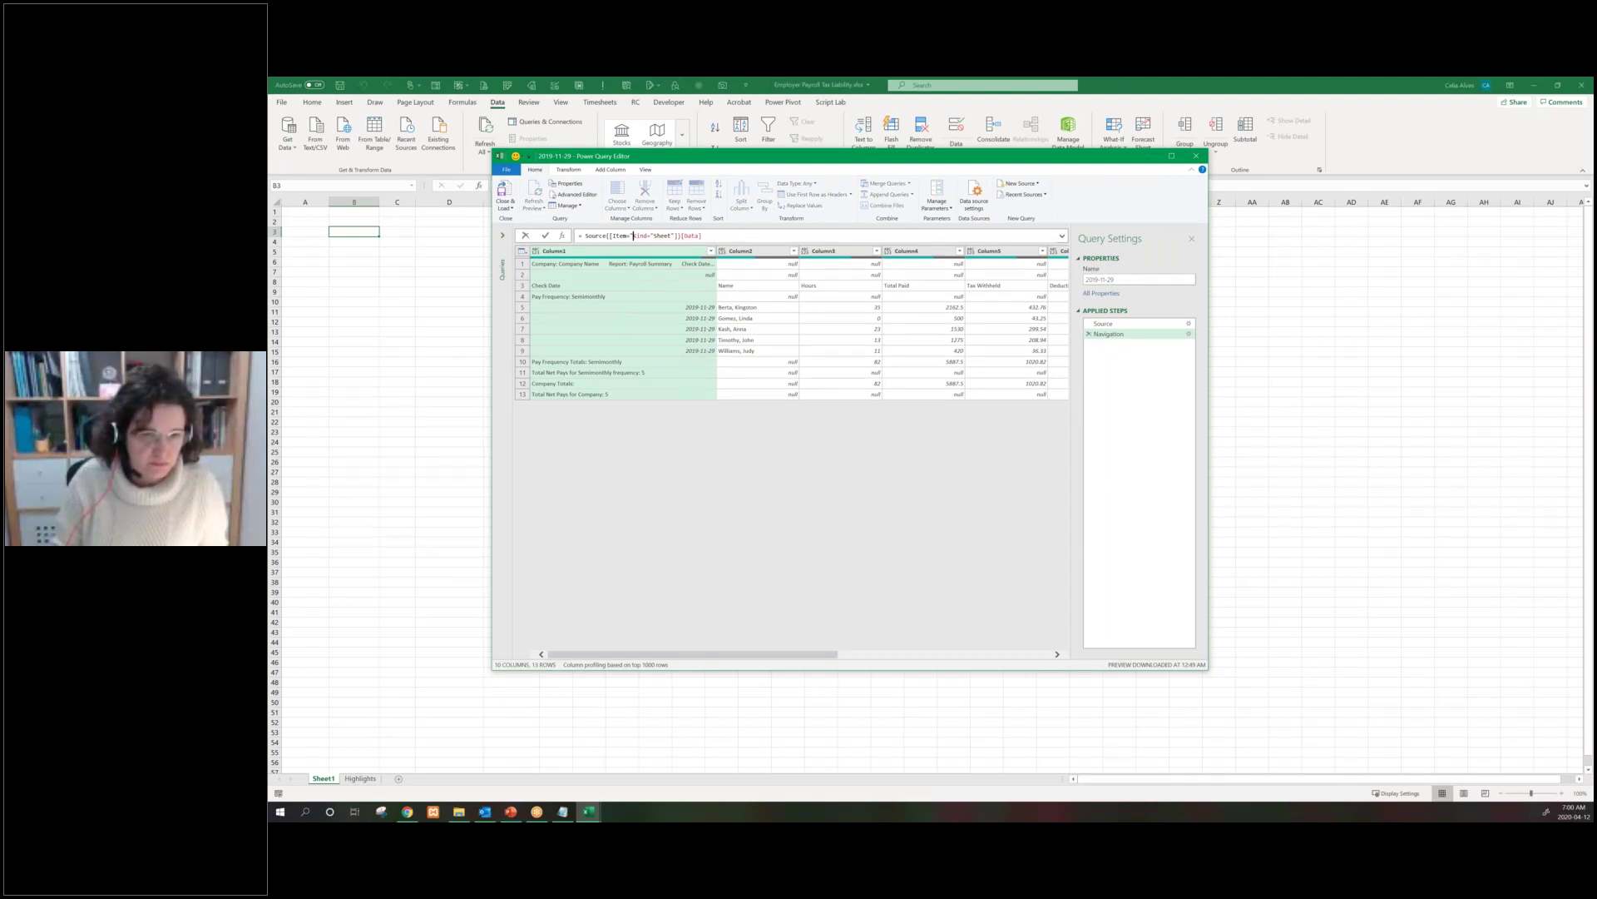
pyautogui.press('BackSpace')
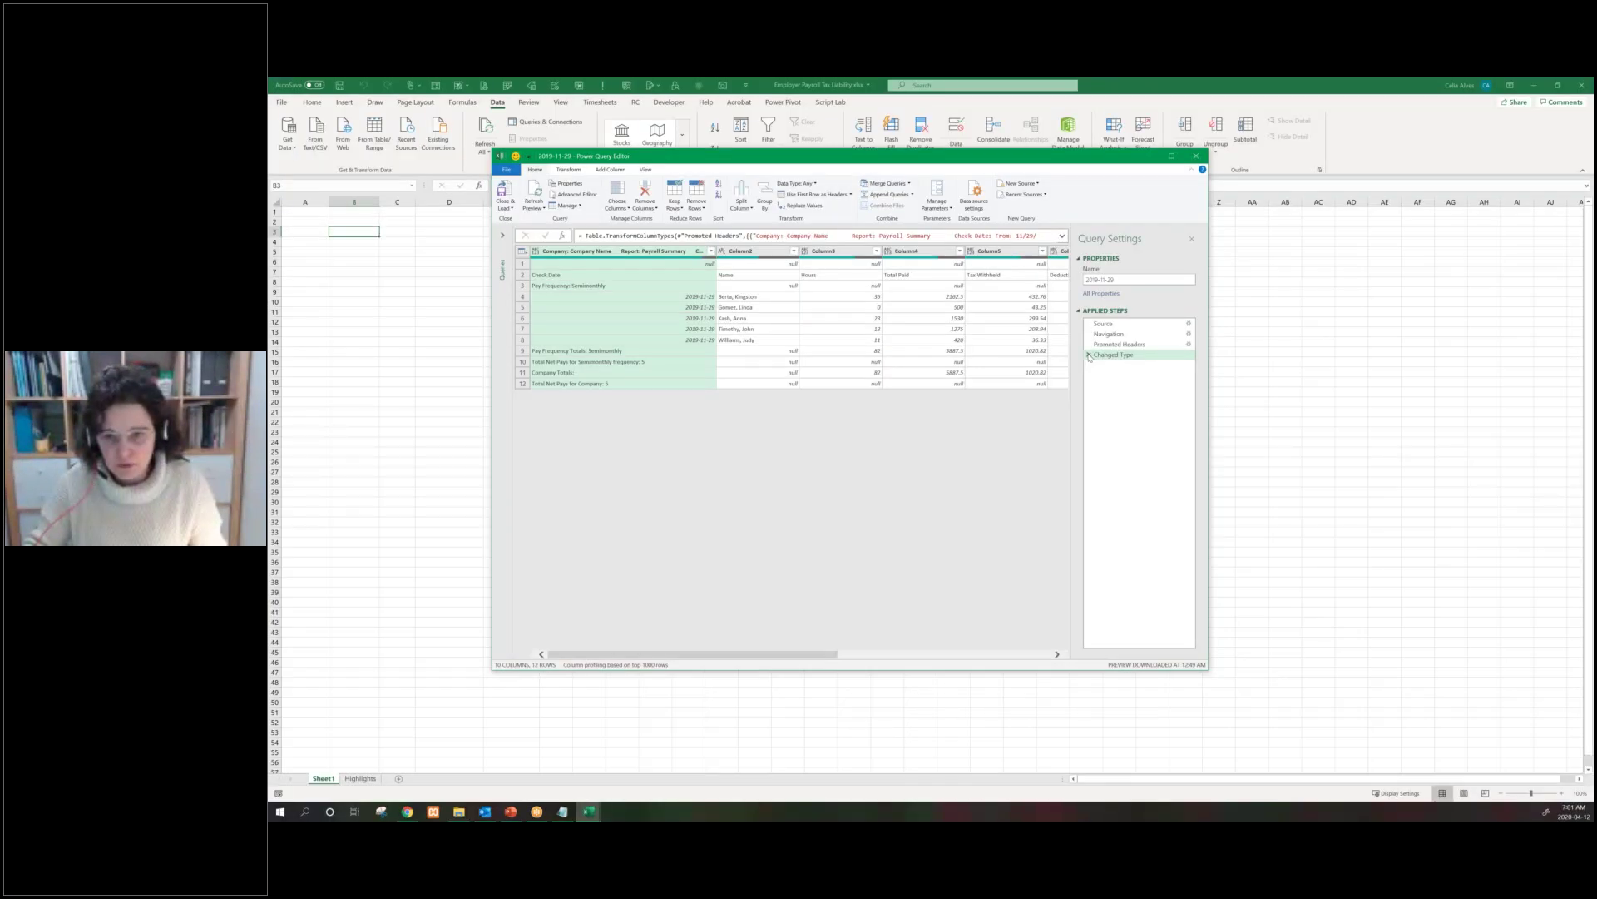
# Delete the restored Changed Type and Promoted Headers steps from the query again
pyautogui.click(1089, 354)
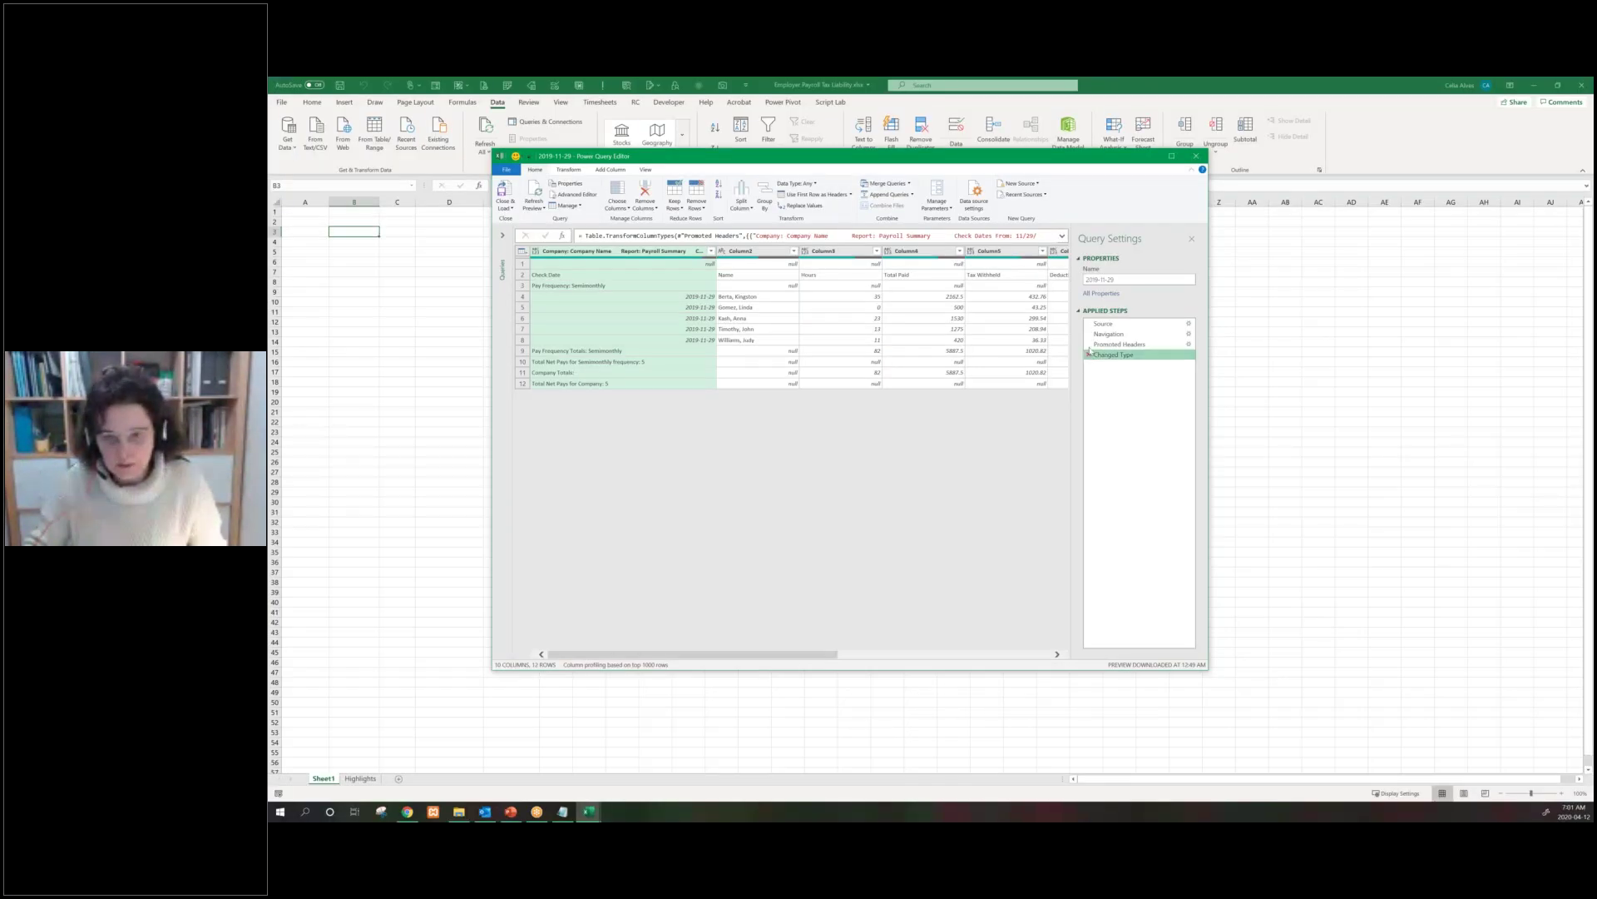
pyautogui.click(1089, 354)
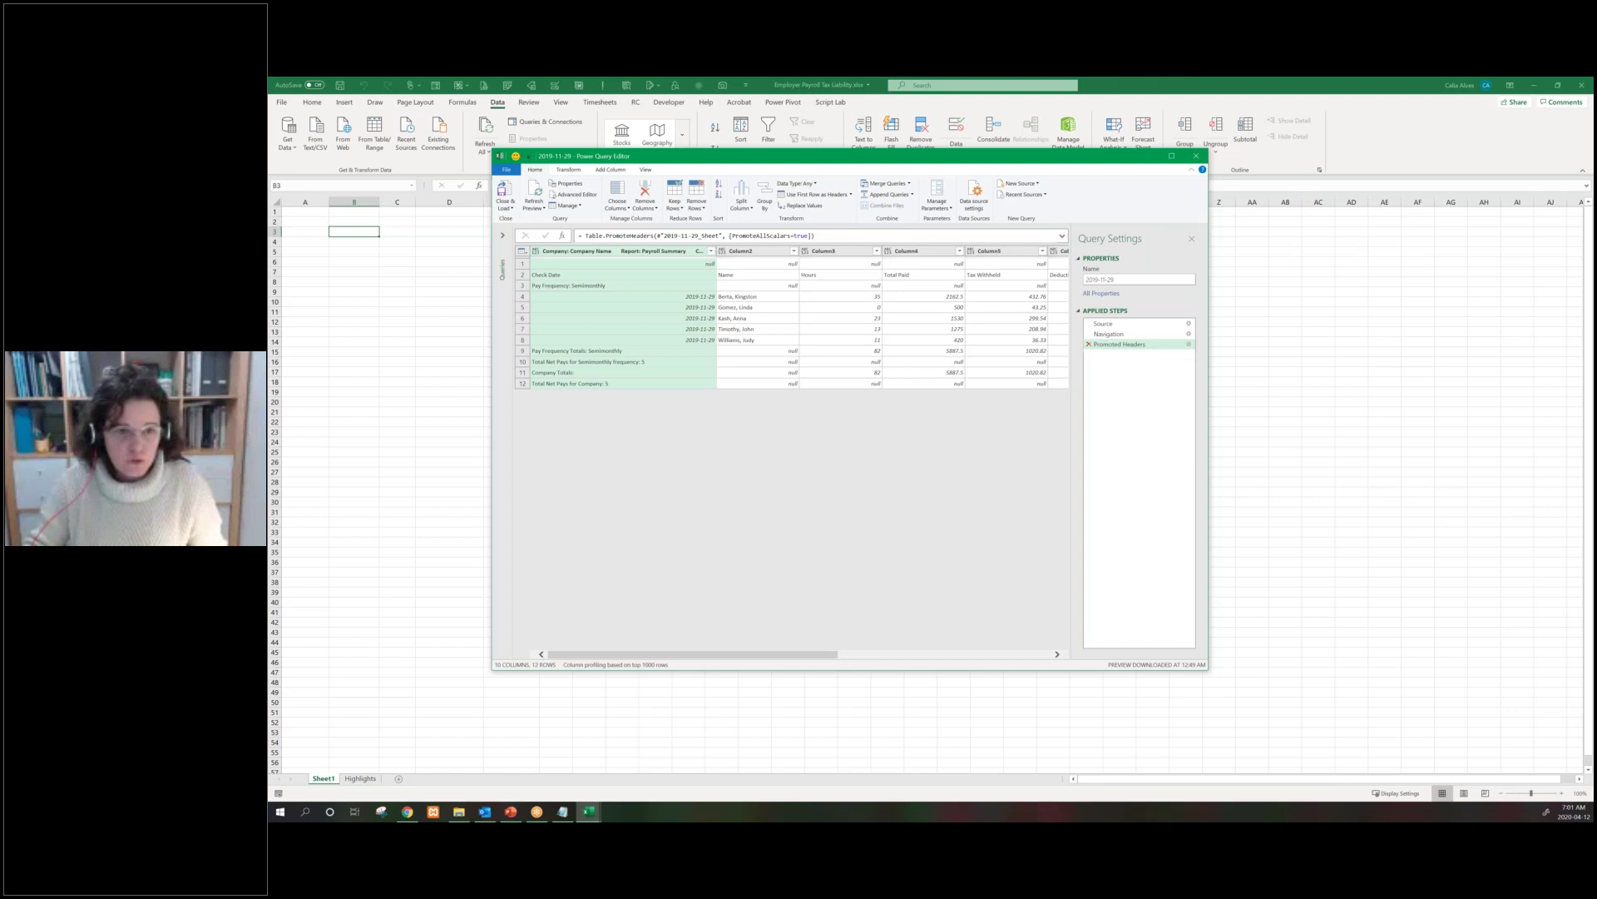
pyautogui.click(1088, 343)
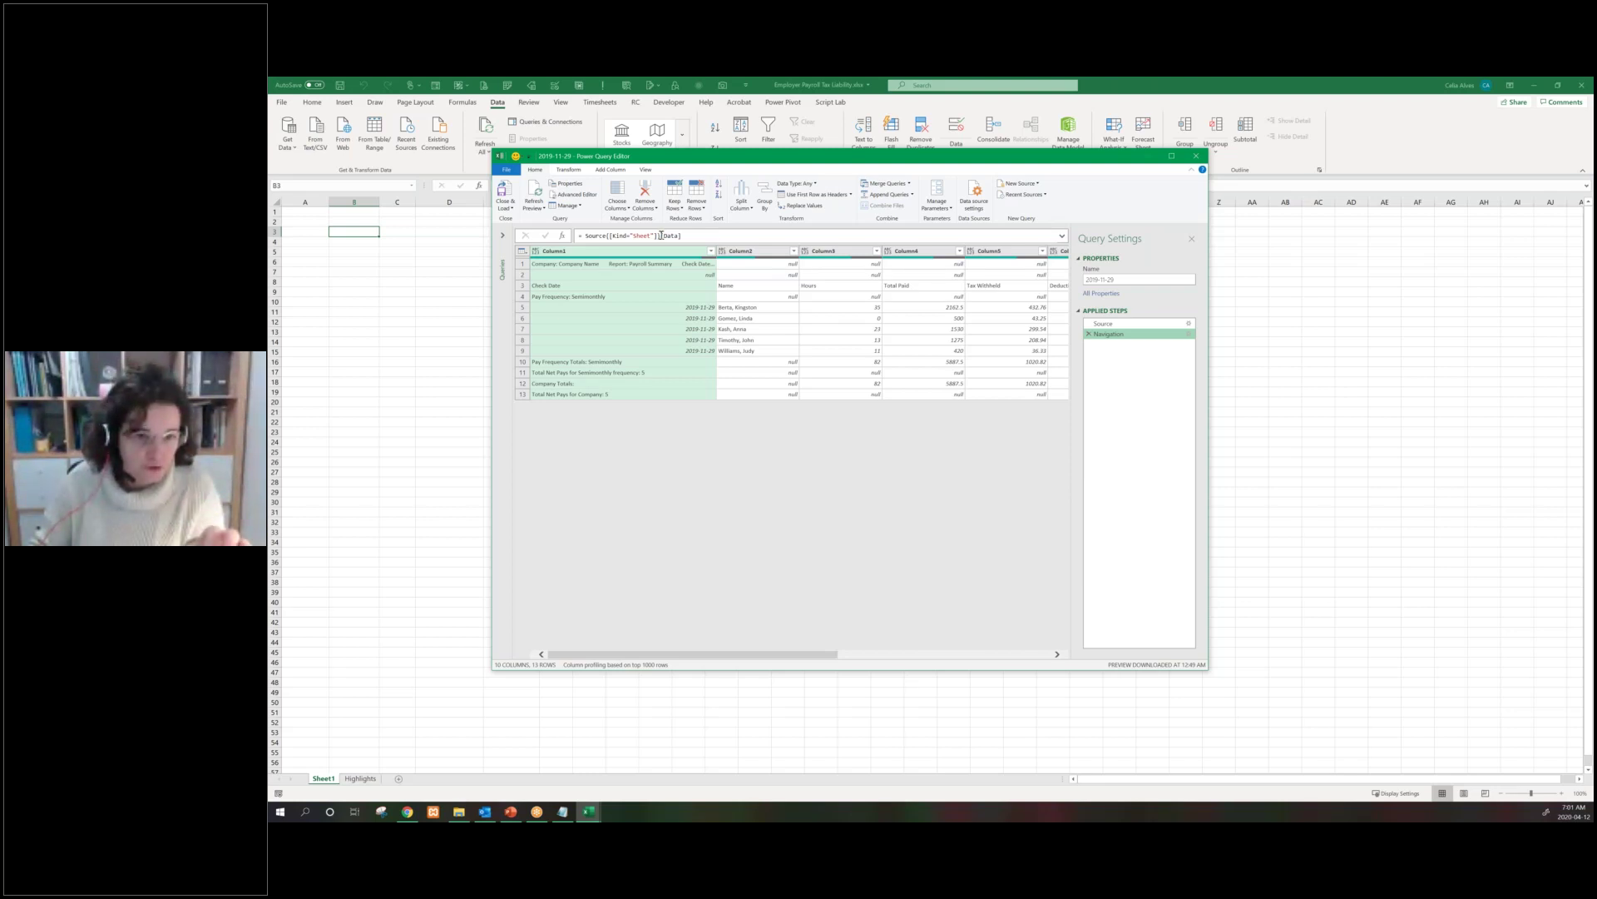
# Try to add the row index {0} before [Data] in the Navigation formula
pyautogui.click(661, 235)
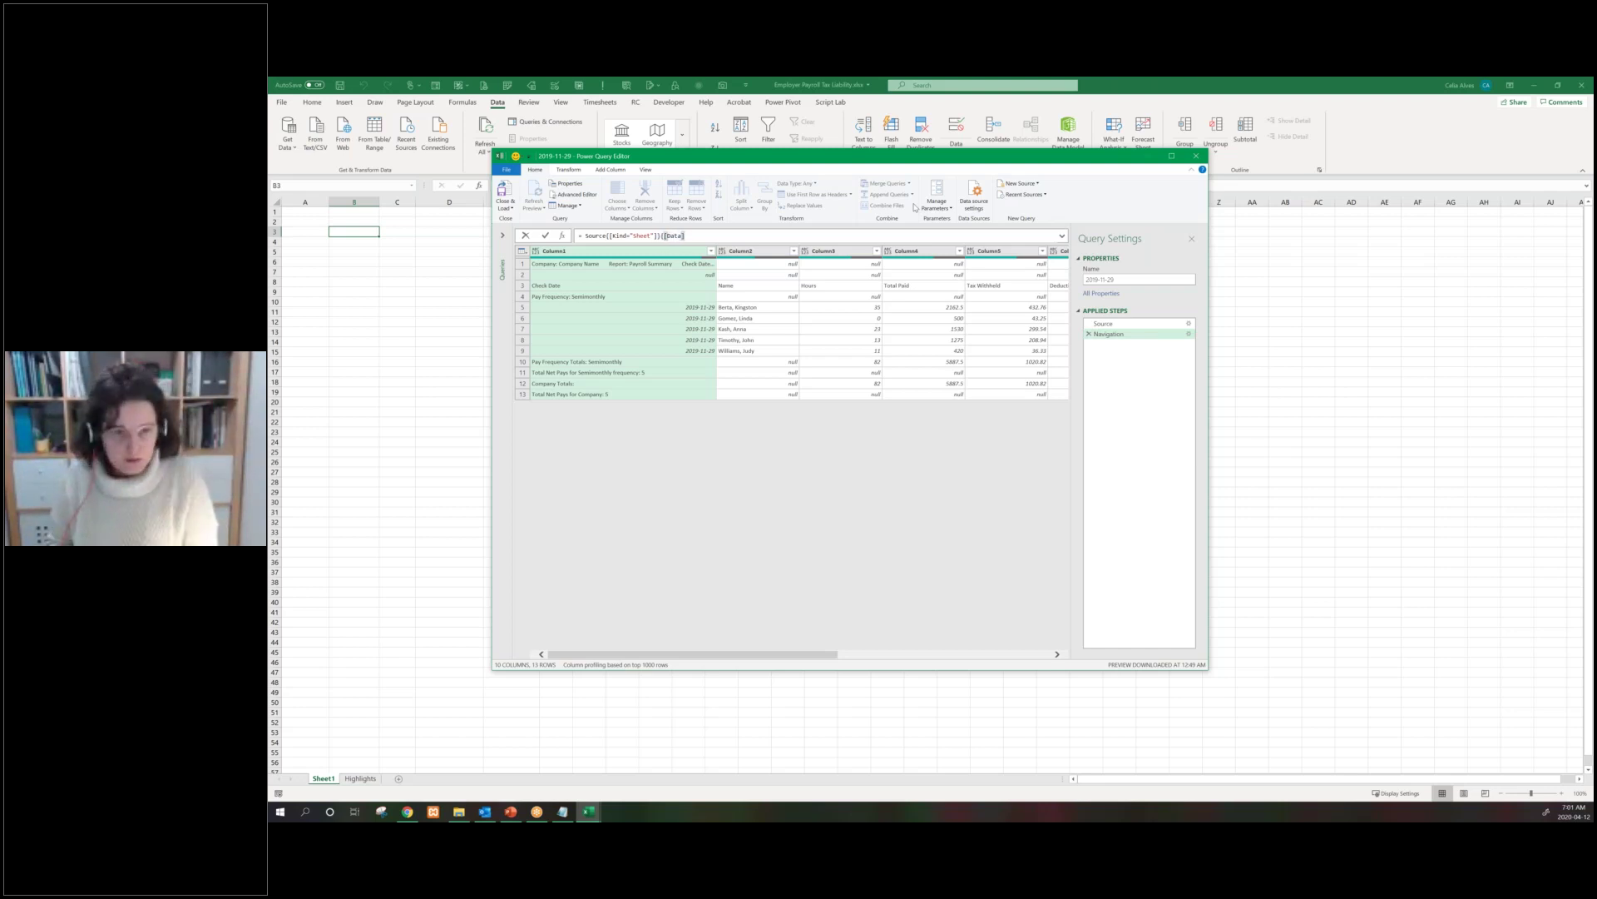
pyautogui.write('{0}')
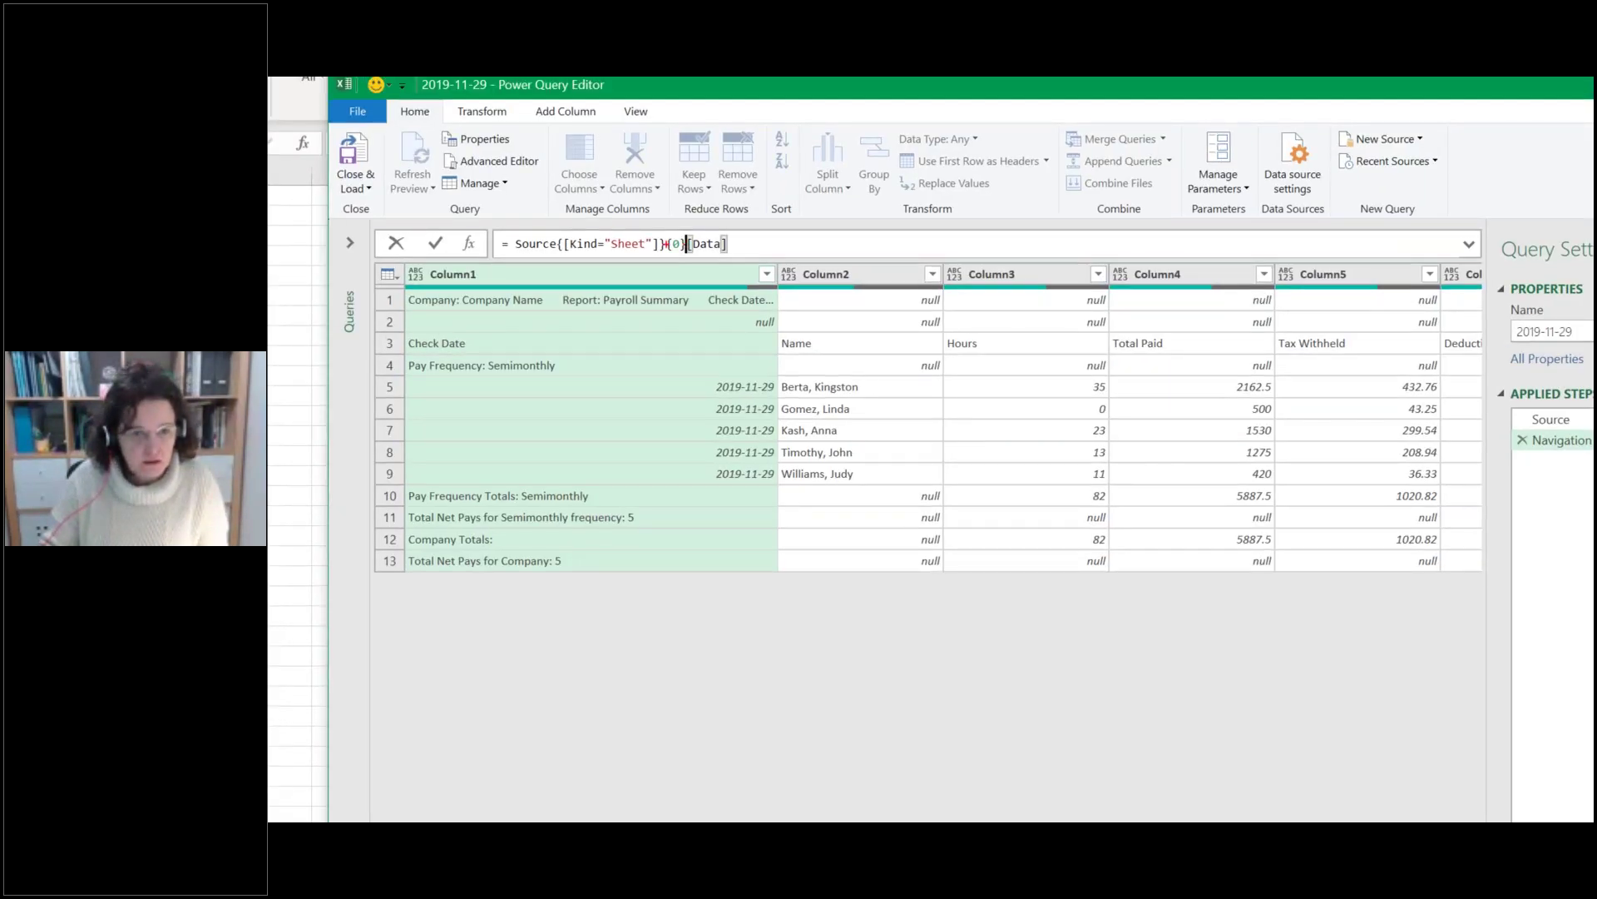
pyautogui.press('Return')
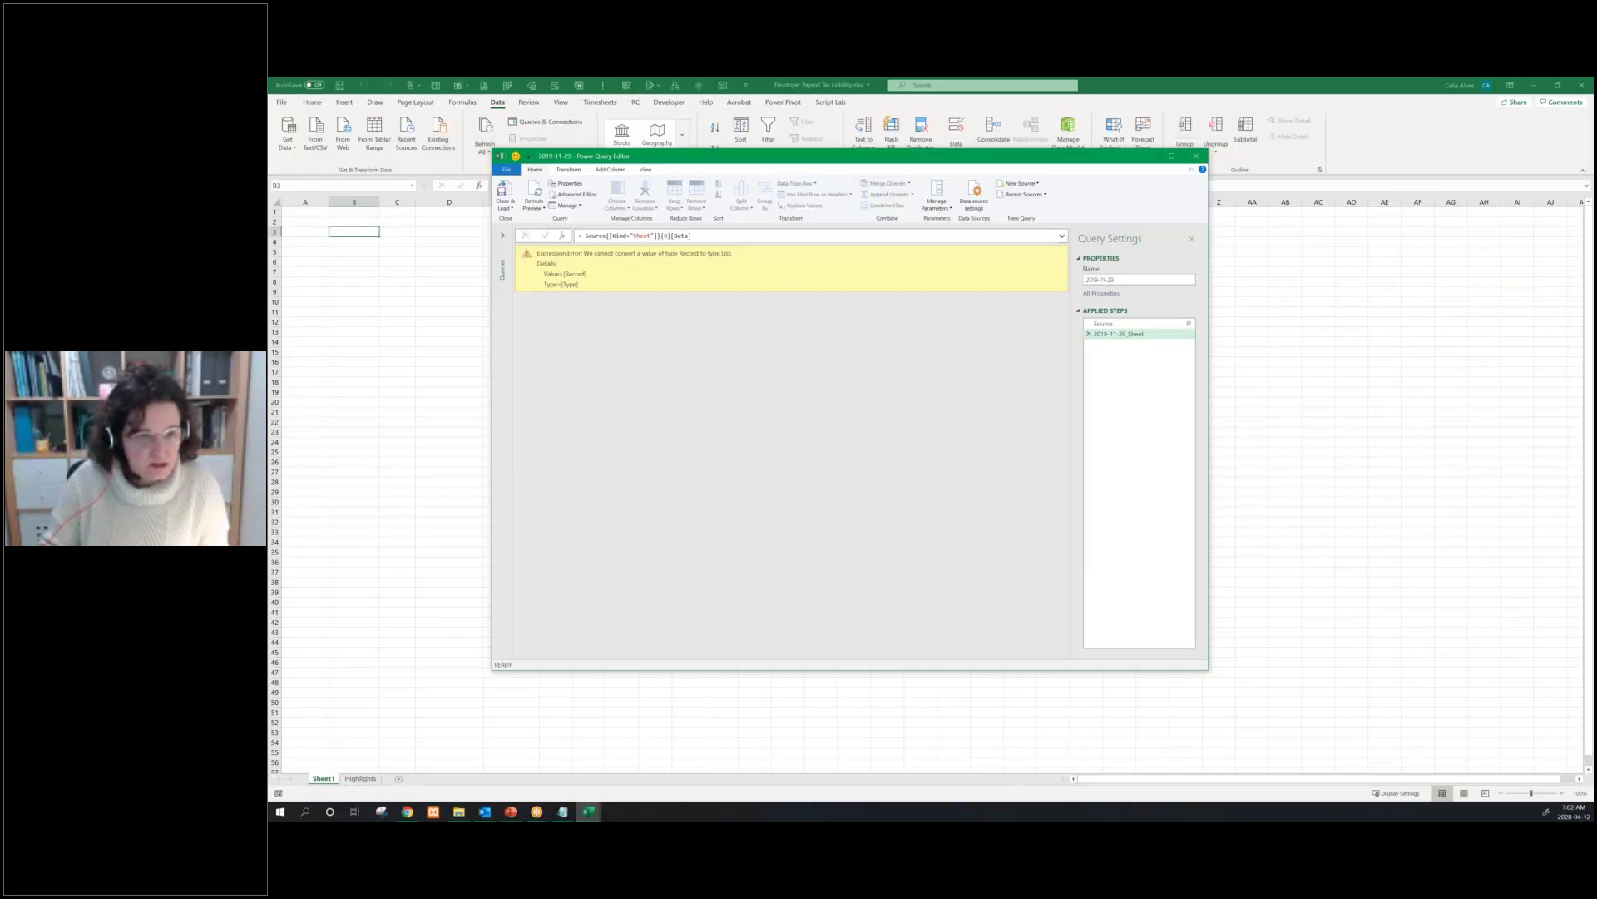
# Remove the {0} index so the formula reads = Source{[Kind="Sheet"]}[Data], and reselect the Navigation step
pyautogui.click(670, 236)
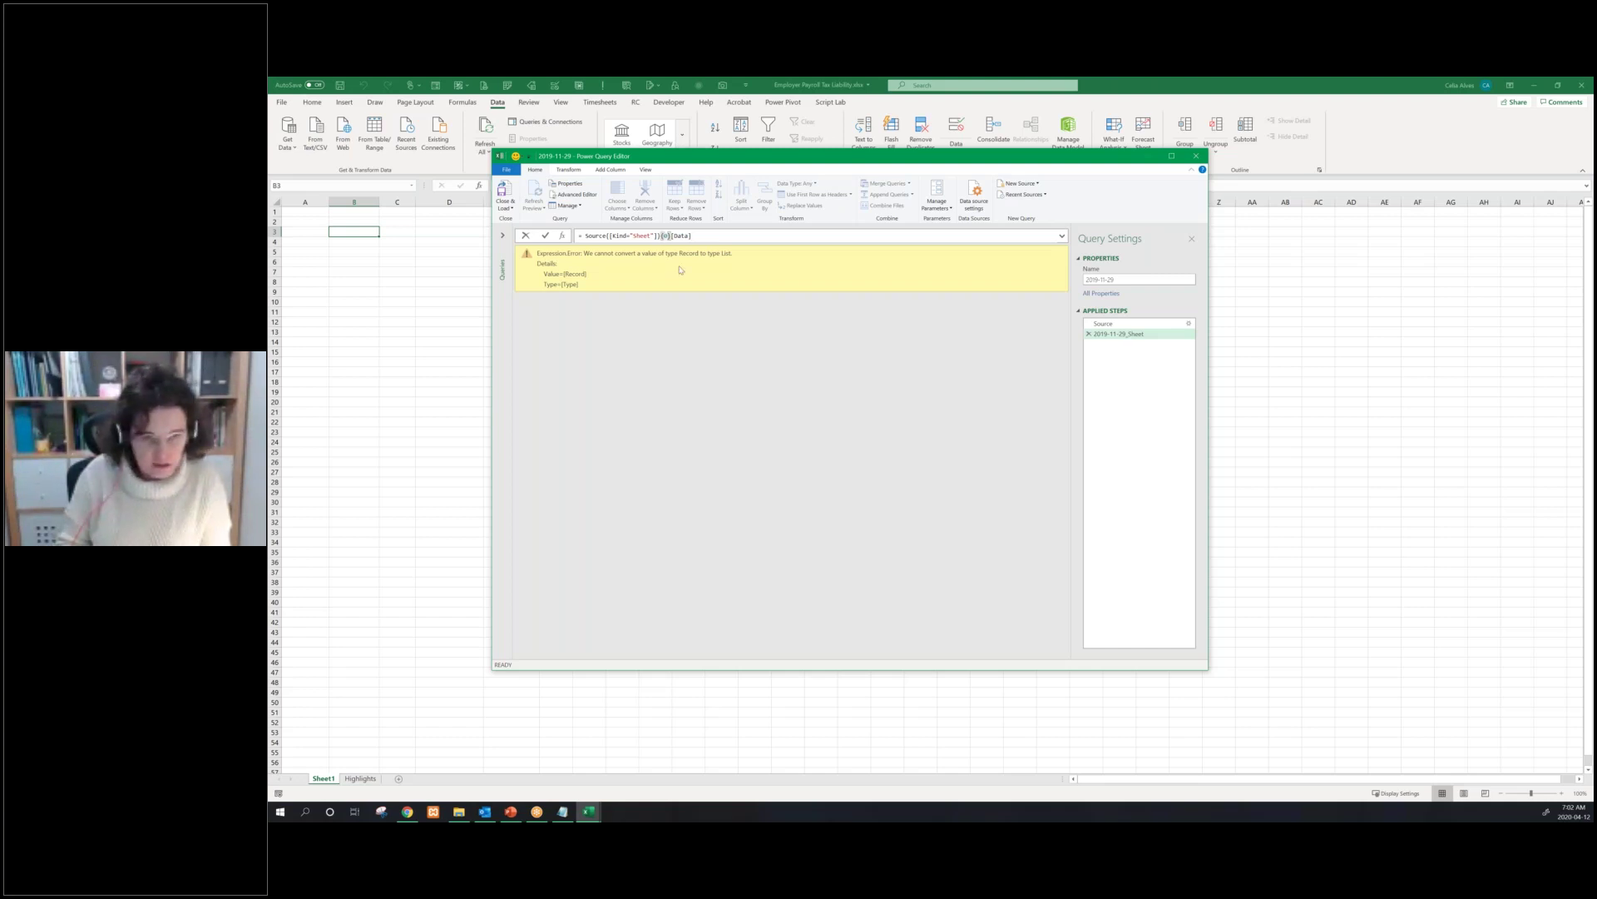
pyautogui.press('BackSpace')
pyautogui.press('BackSpace')
pyautogui.press('BackSpace')
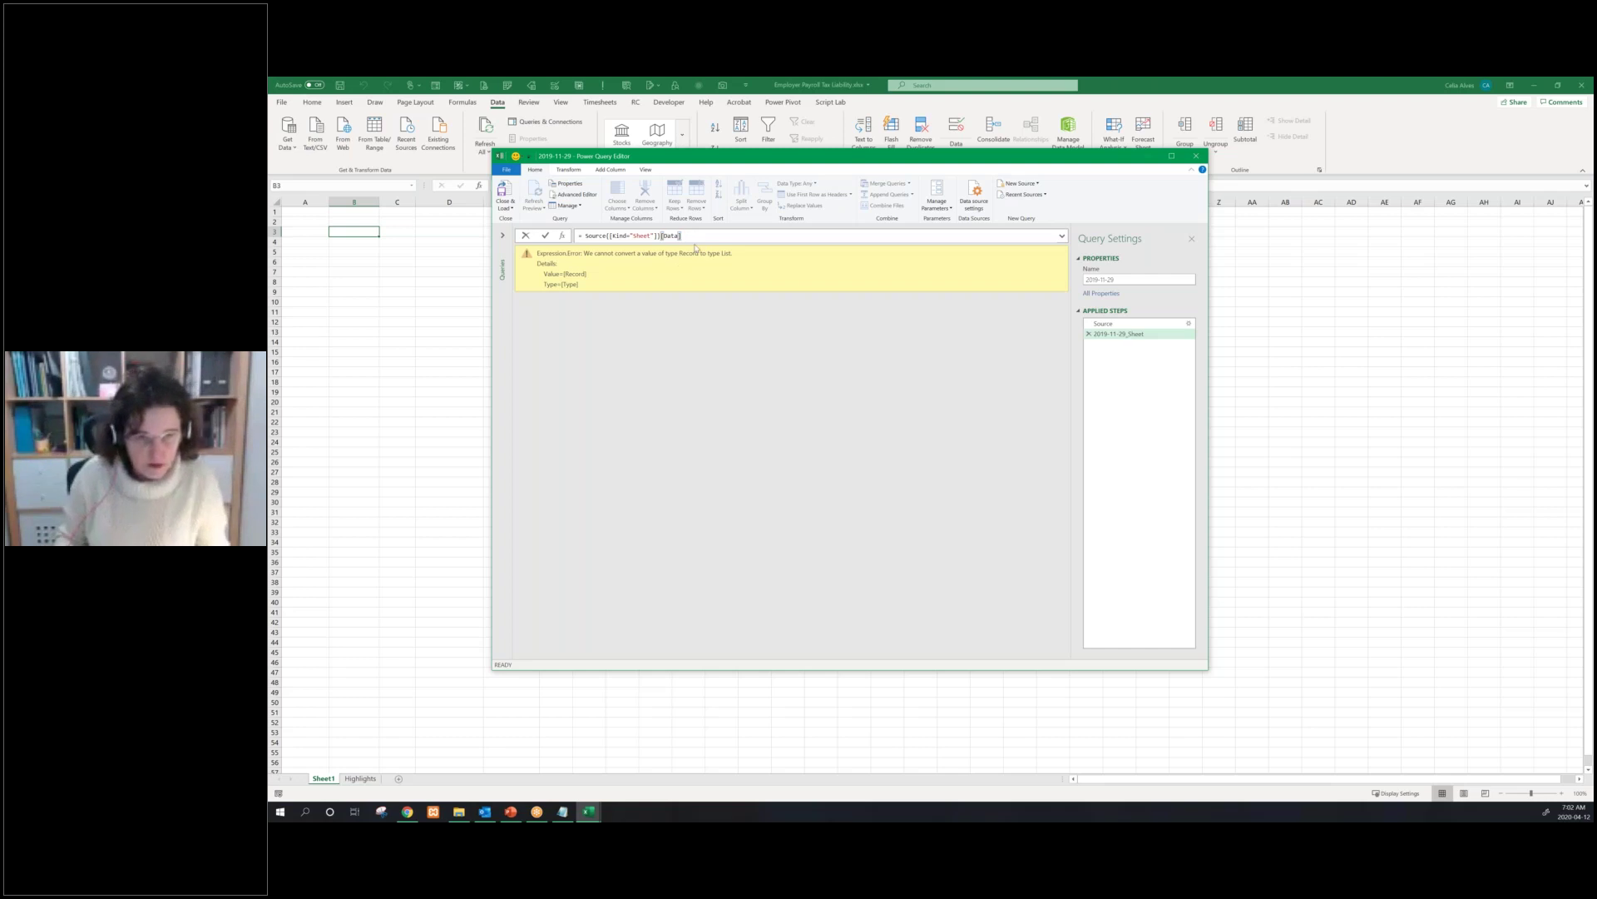
pyautogui.click(700, 237)
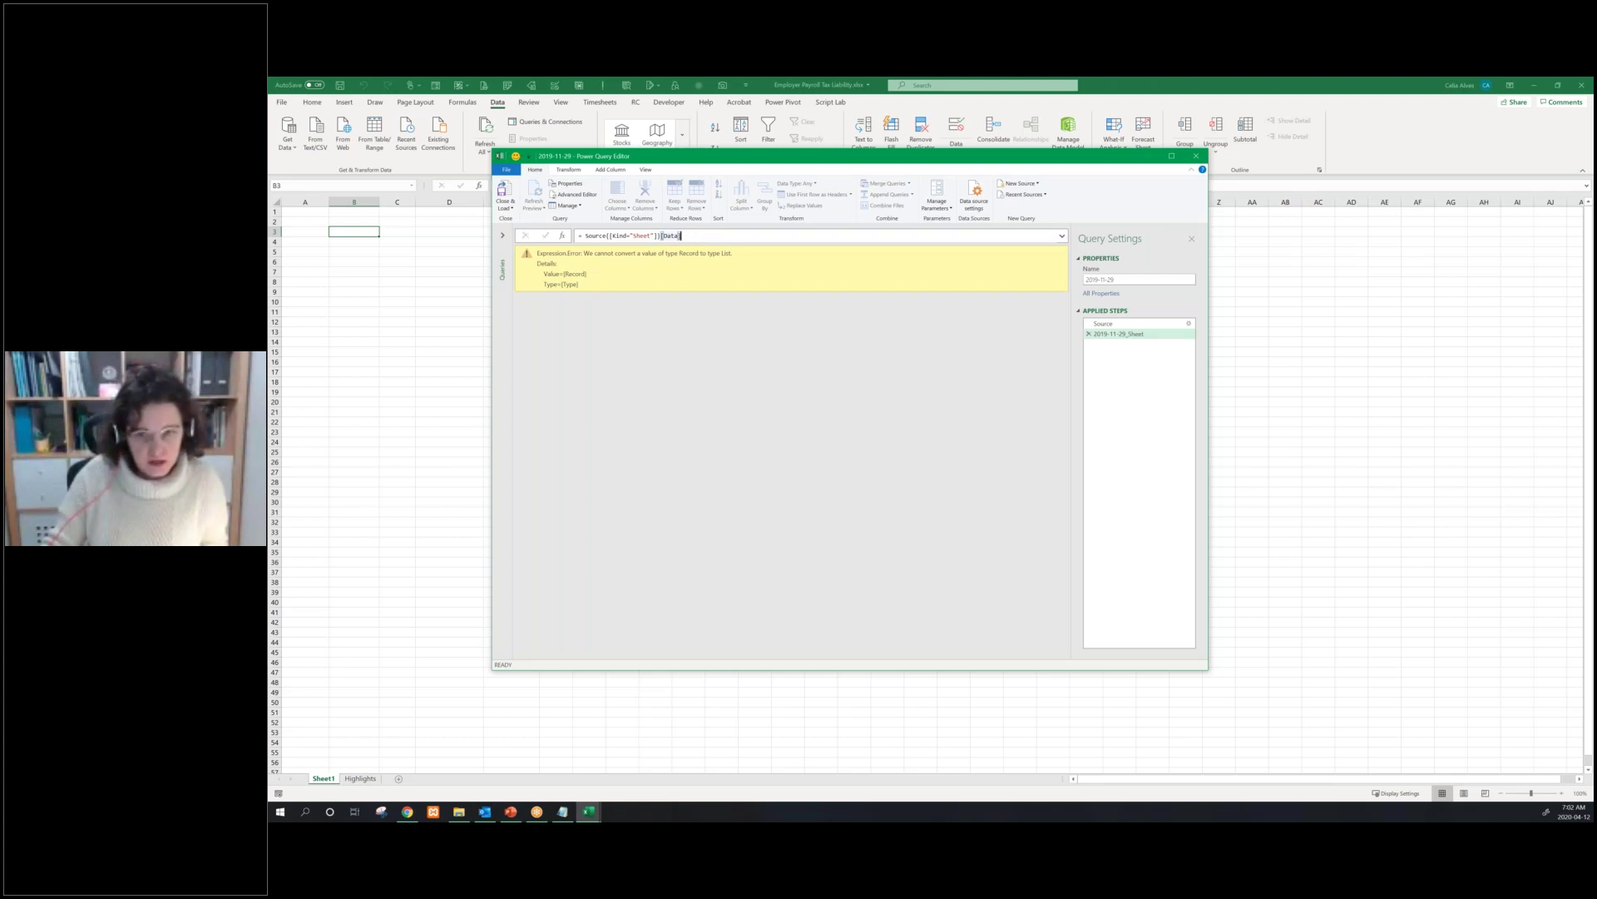
pyautogui.press('Return')
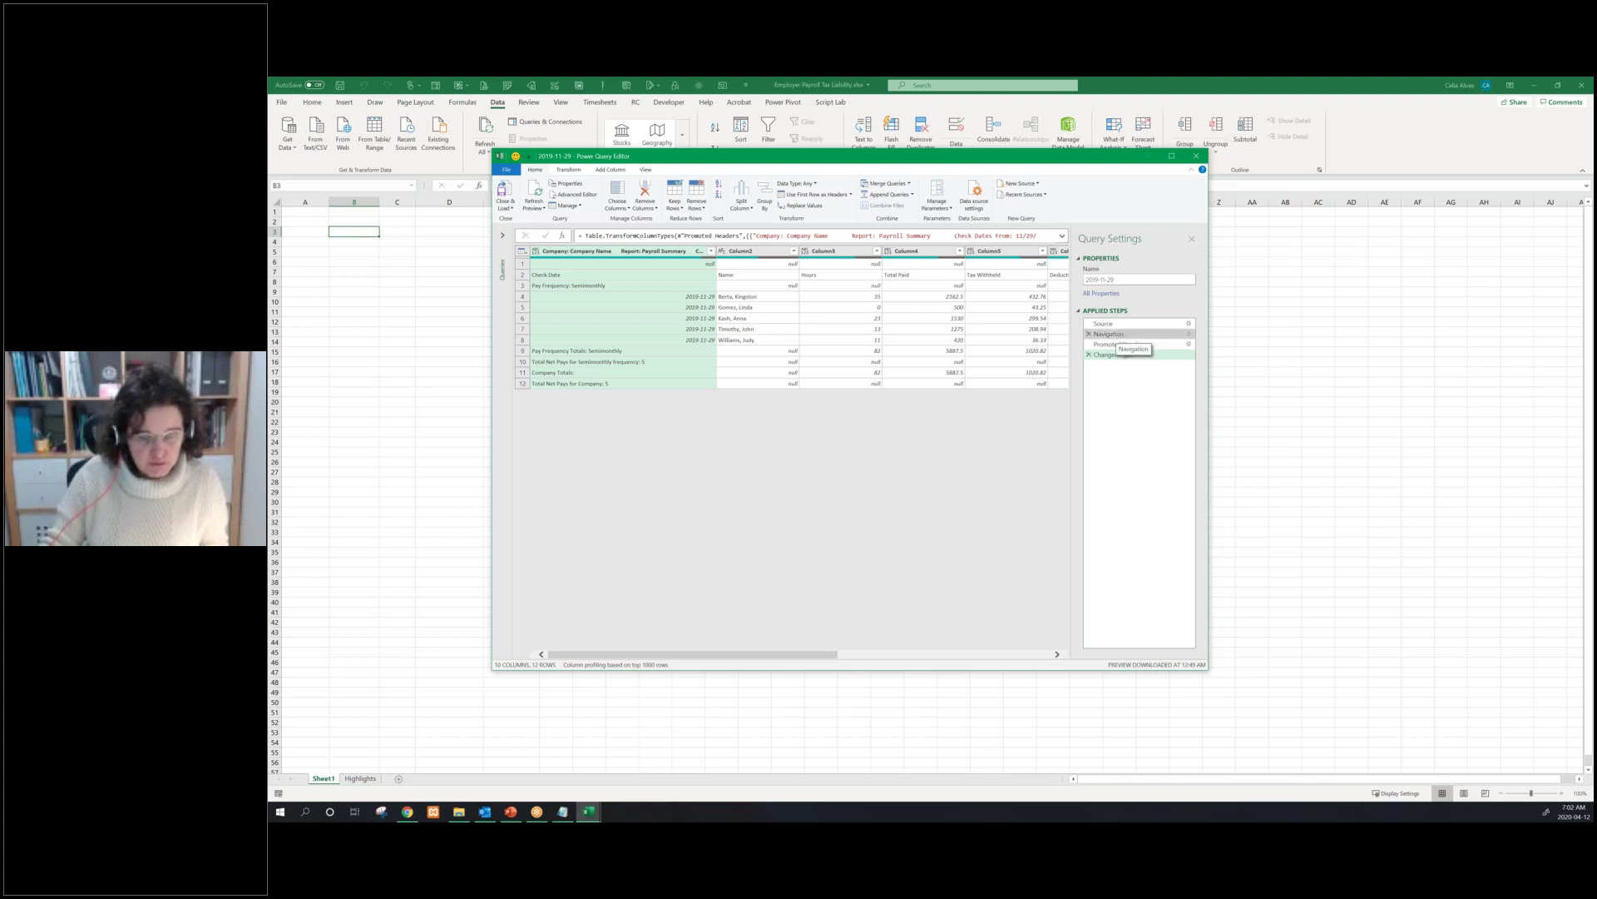
pyautogui.click(1111, 334)
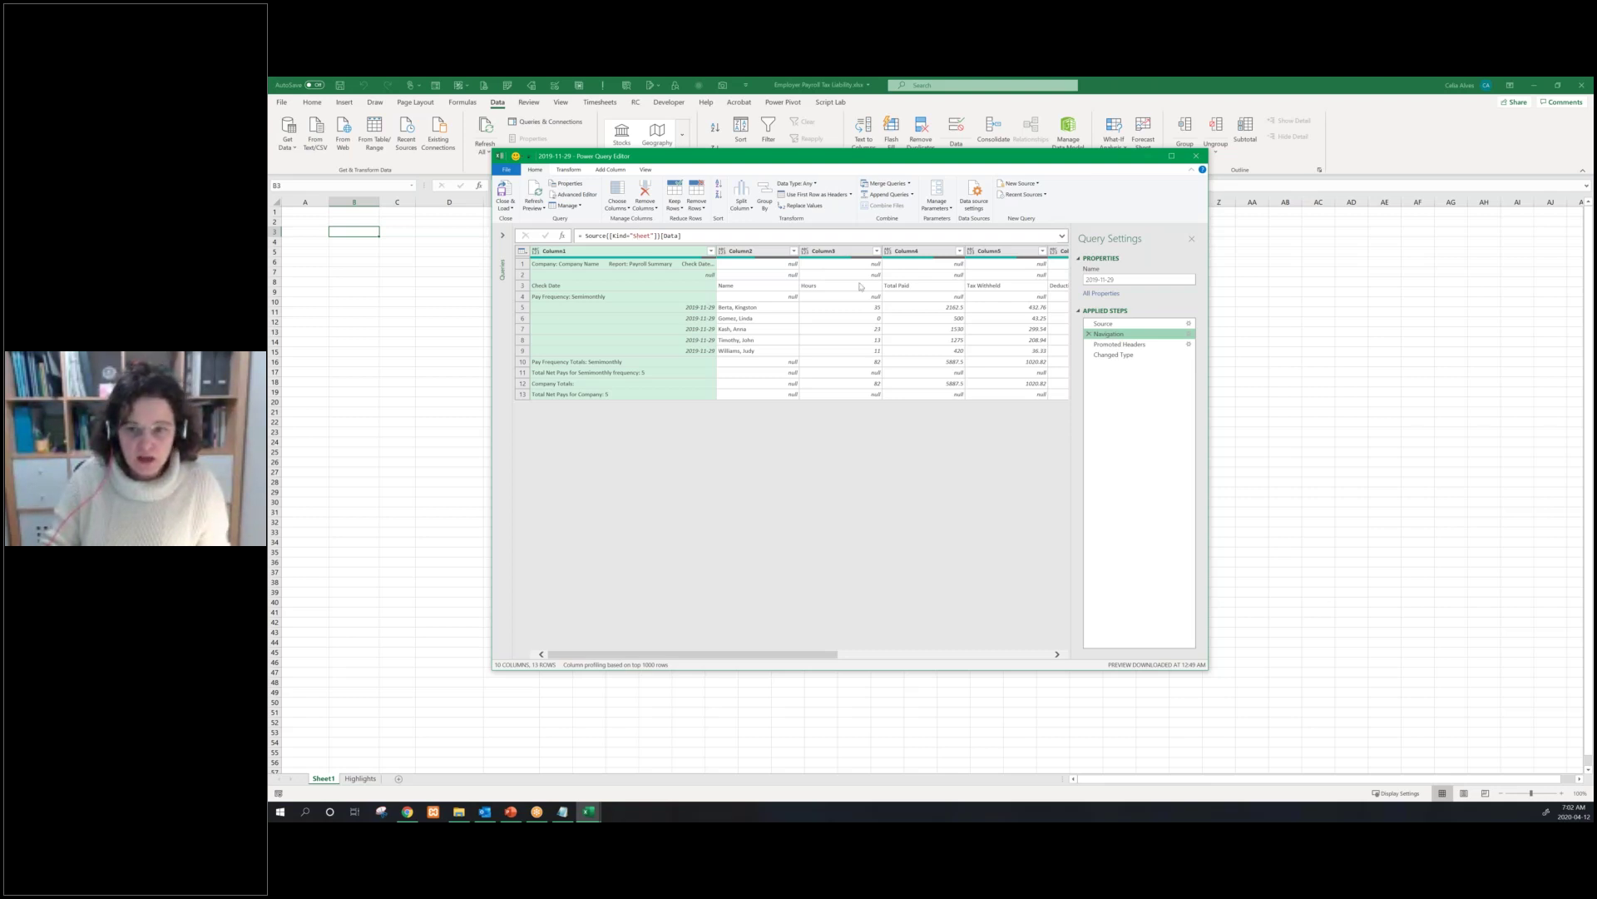
# Delete the Changed Type and Promoted Headers steps, leaving Navigation as the query's last step
pyautogui.click(1123, 345)
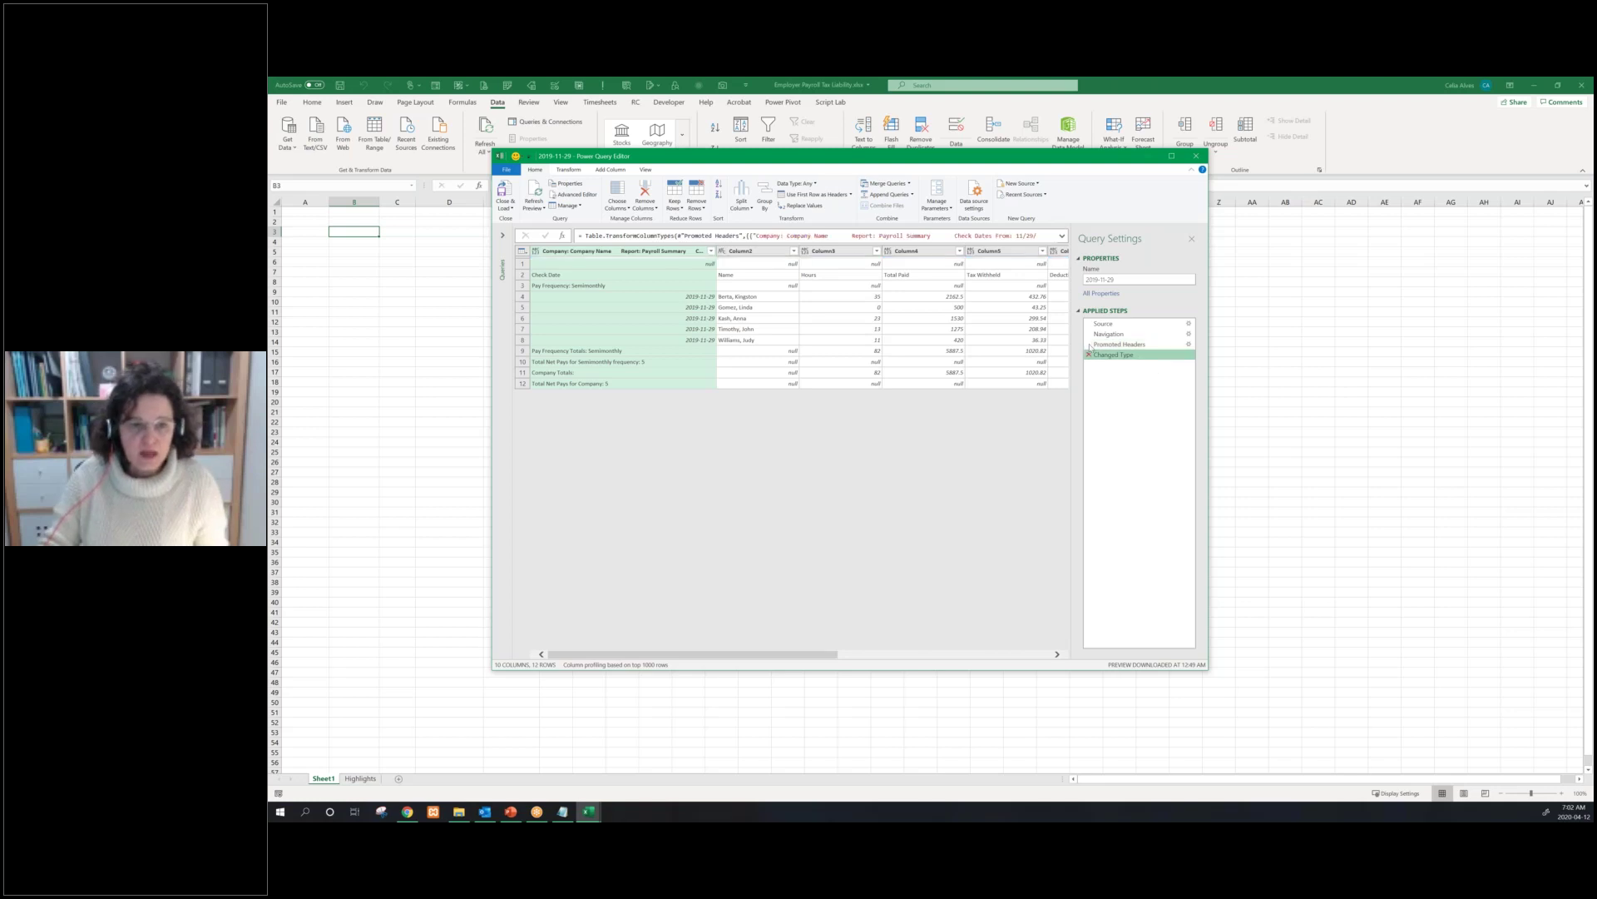
pyautogui.click(1089, 354)
pyautogui.click(1089, 344)
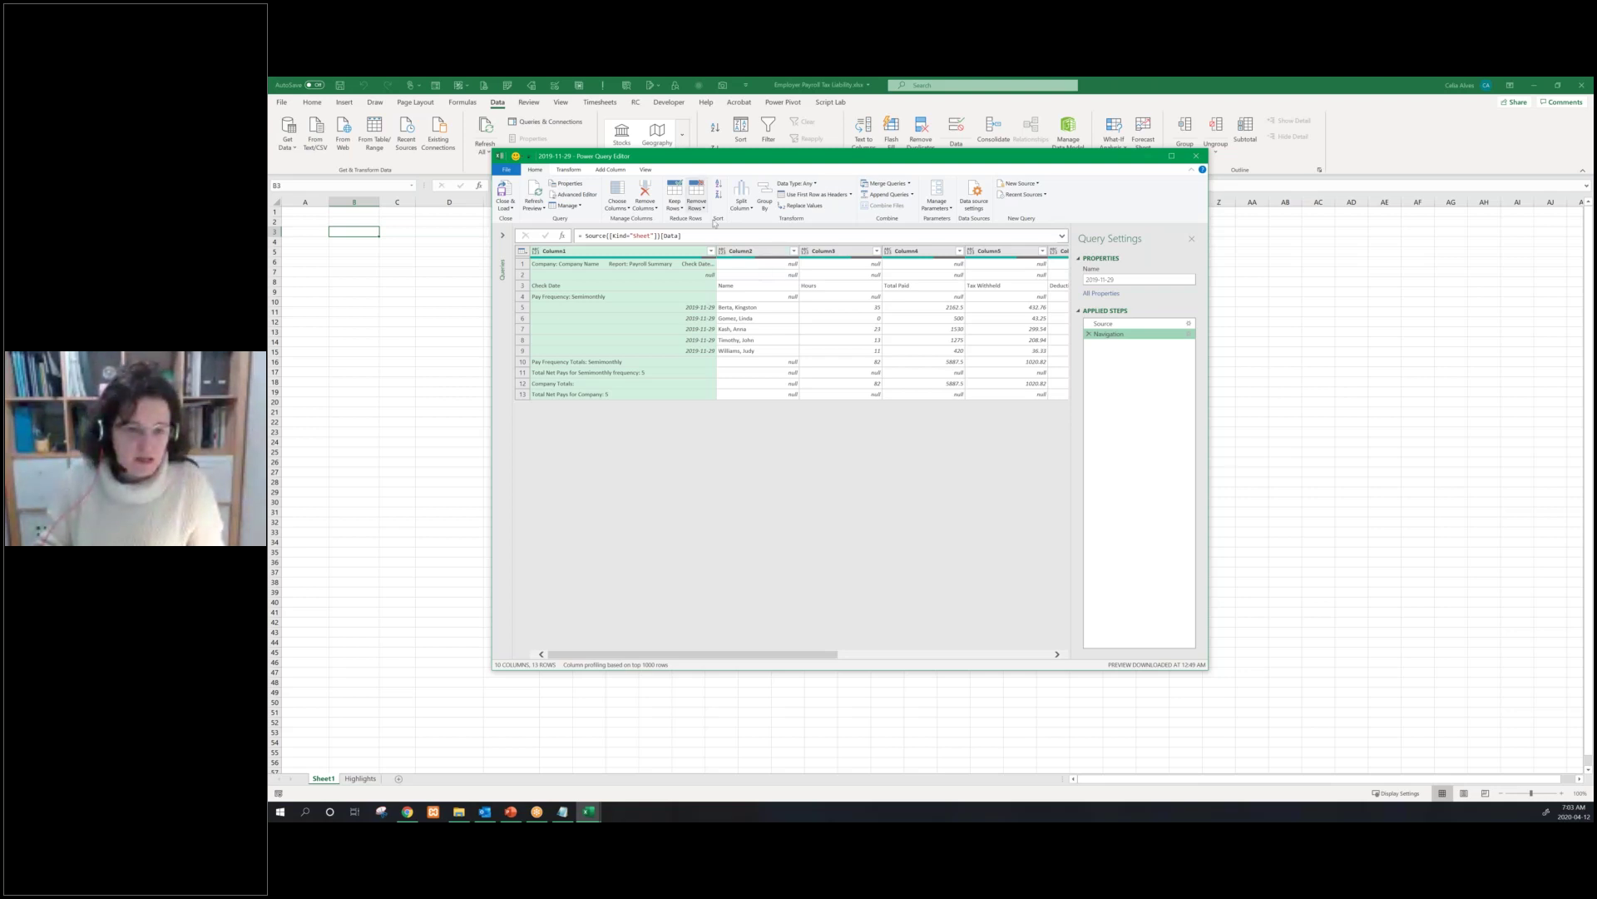
# Try removing the top 2 rows from the sheet data, and delete the resulting Removed Top Rows step
pyautogui.press('Right')
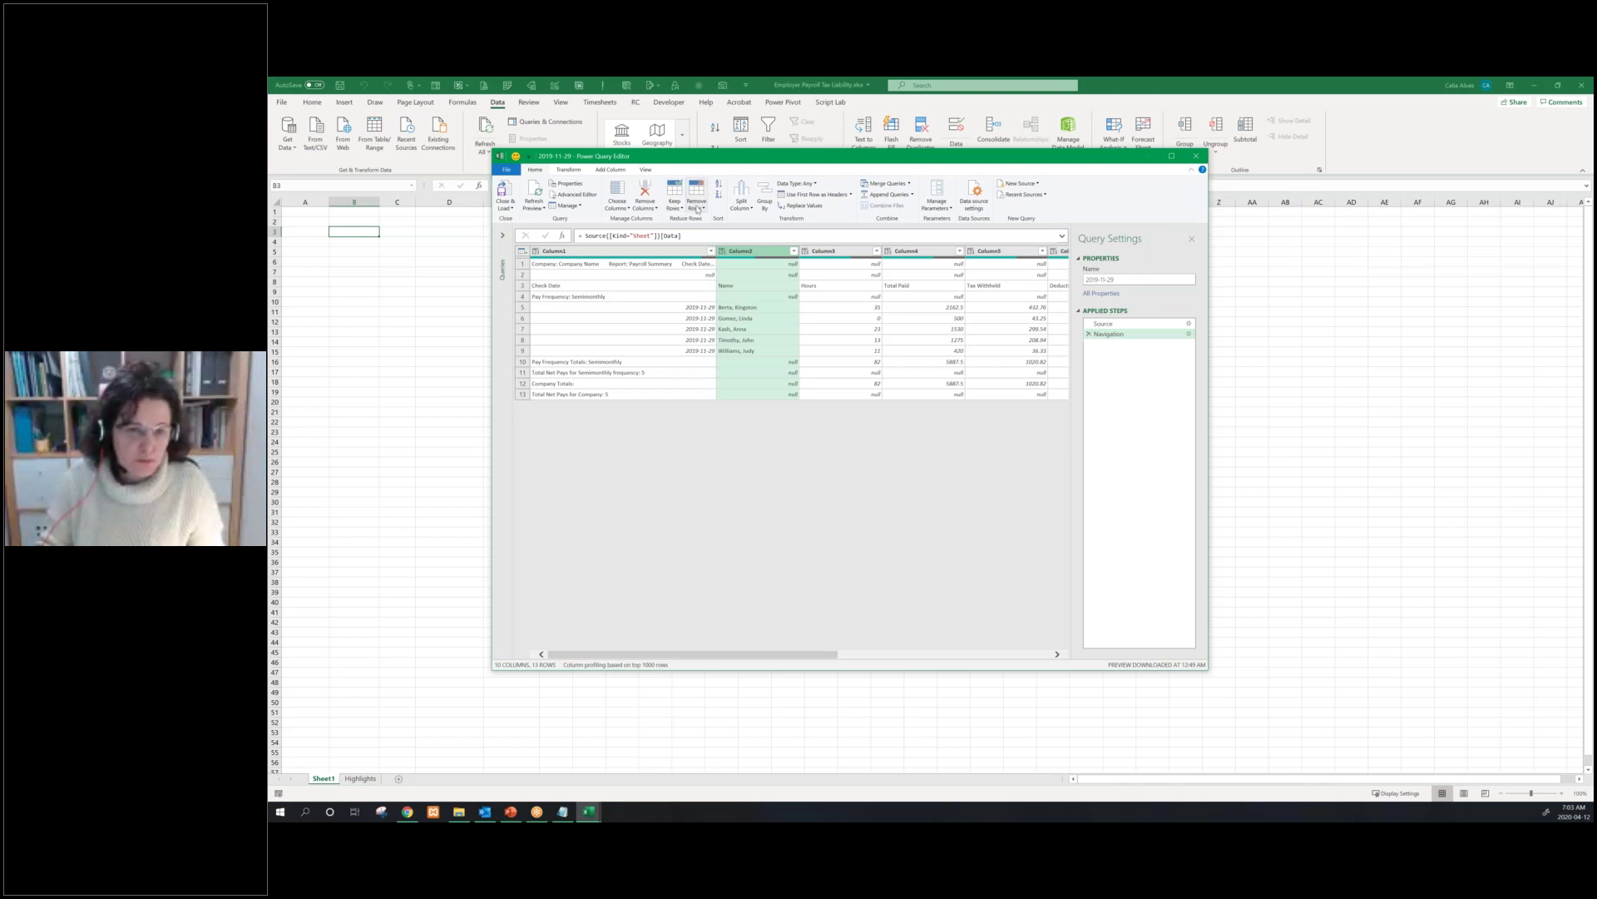
pyautogui.click(698, 206)
pyautogui.click(686, 218)
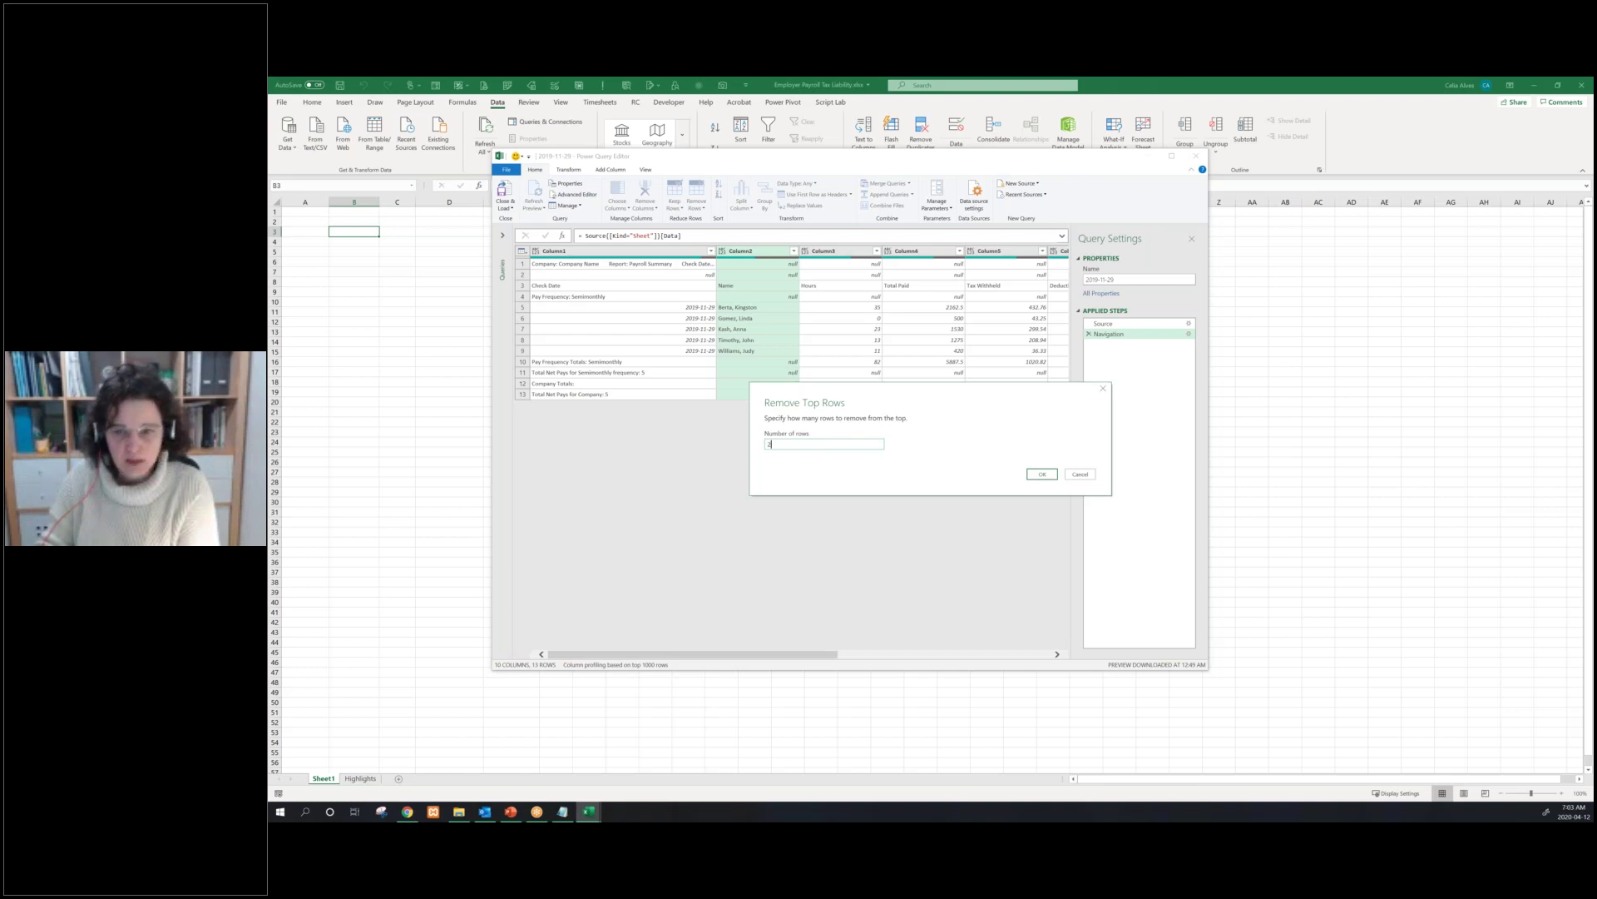
pyautogui.press('Return')
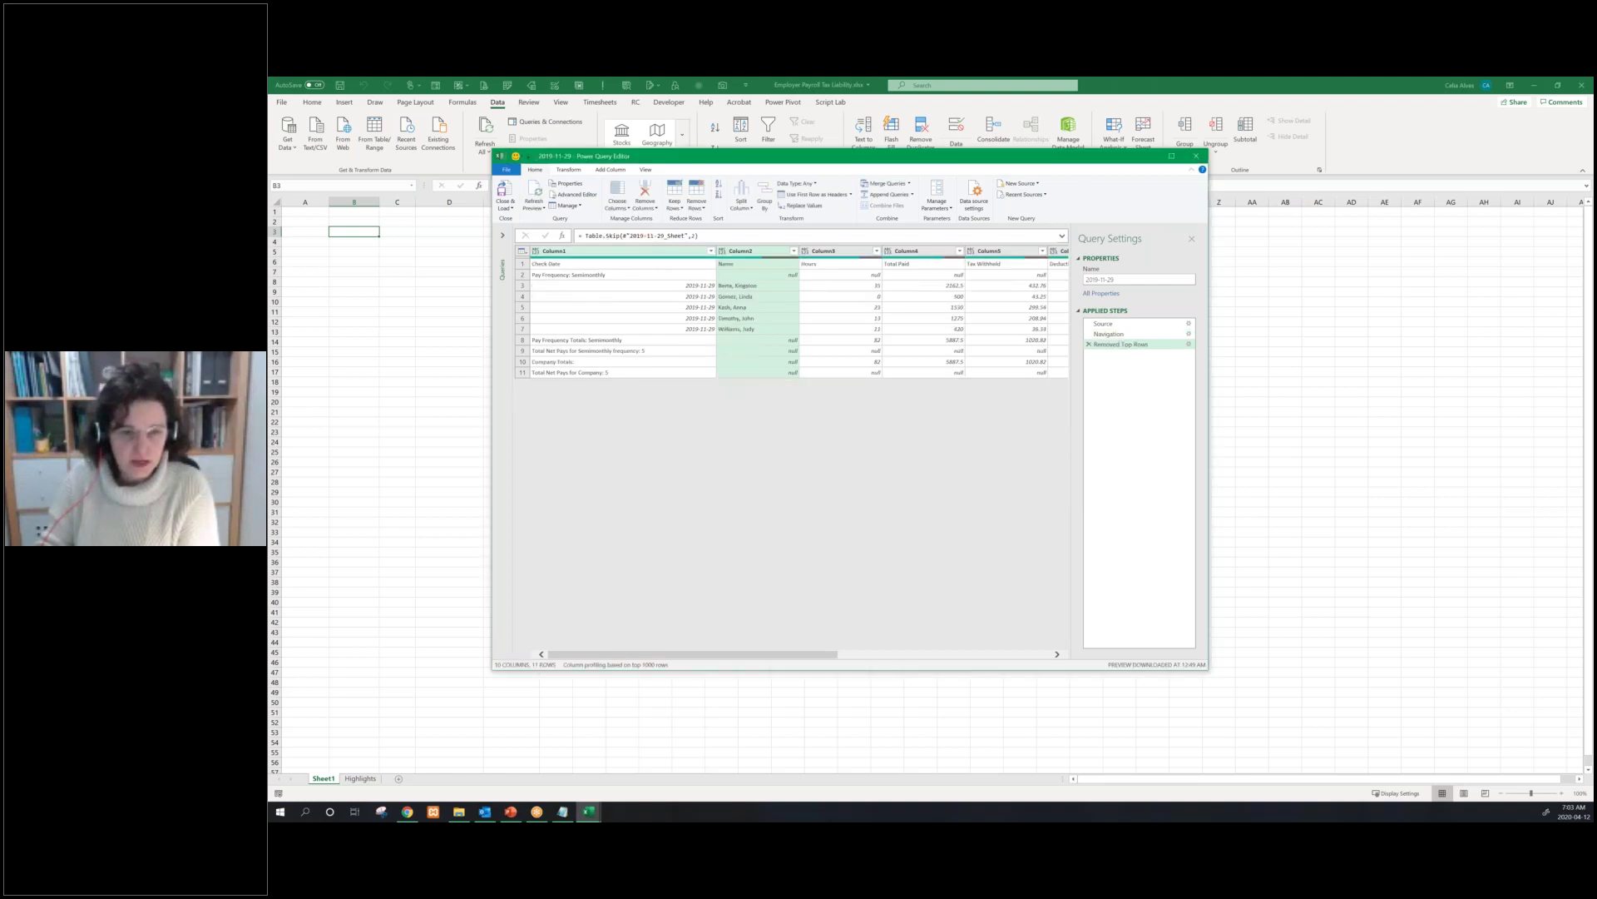
pyautogui.click(1089, 344)
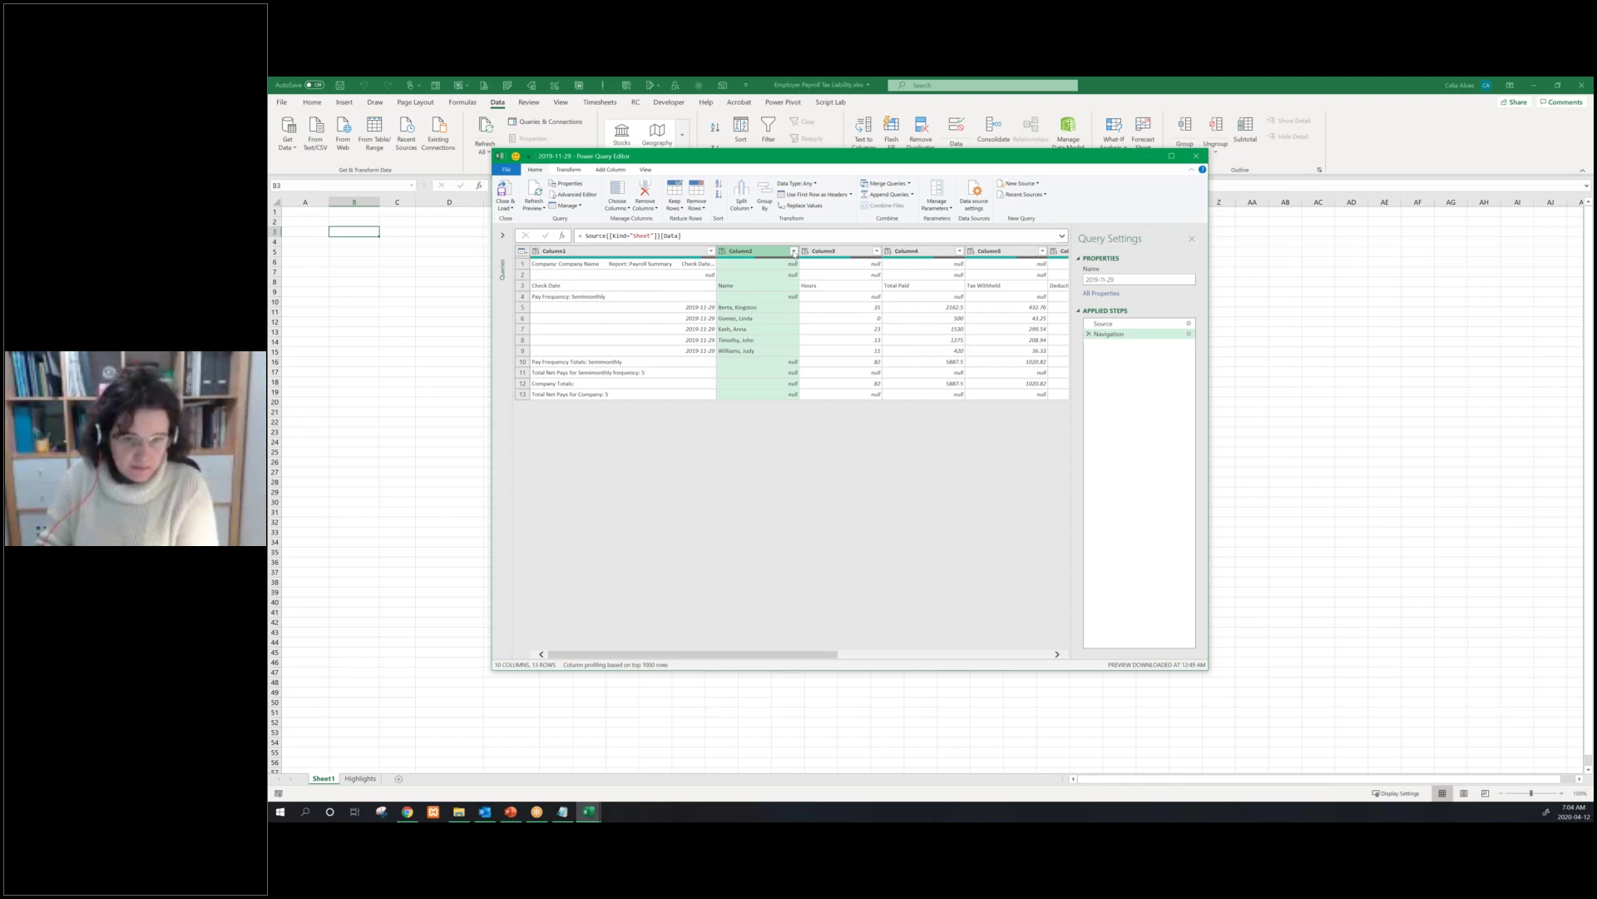
# Filter Column2 to exclude null values, and select the Check Date cell in Column1
pyautogui.click(794, 251)
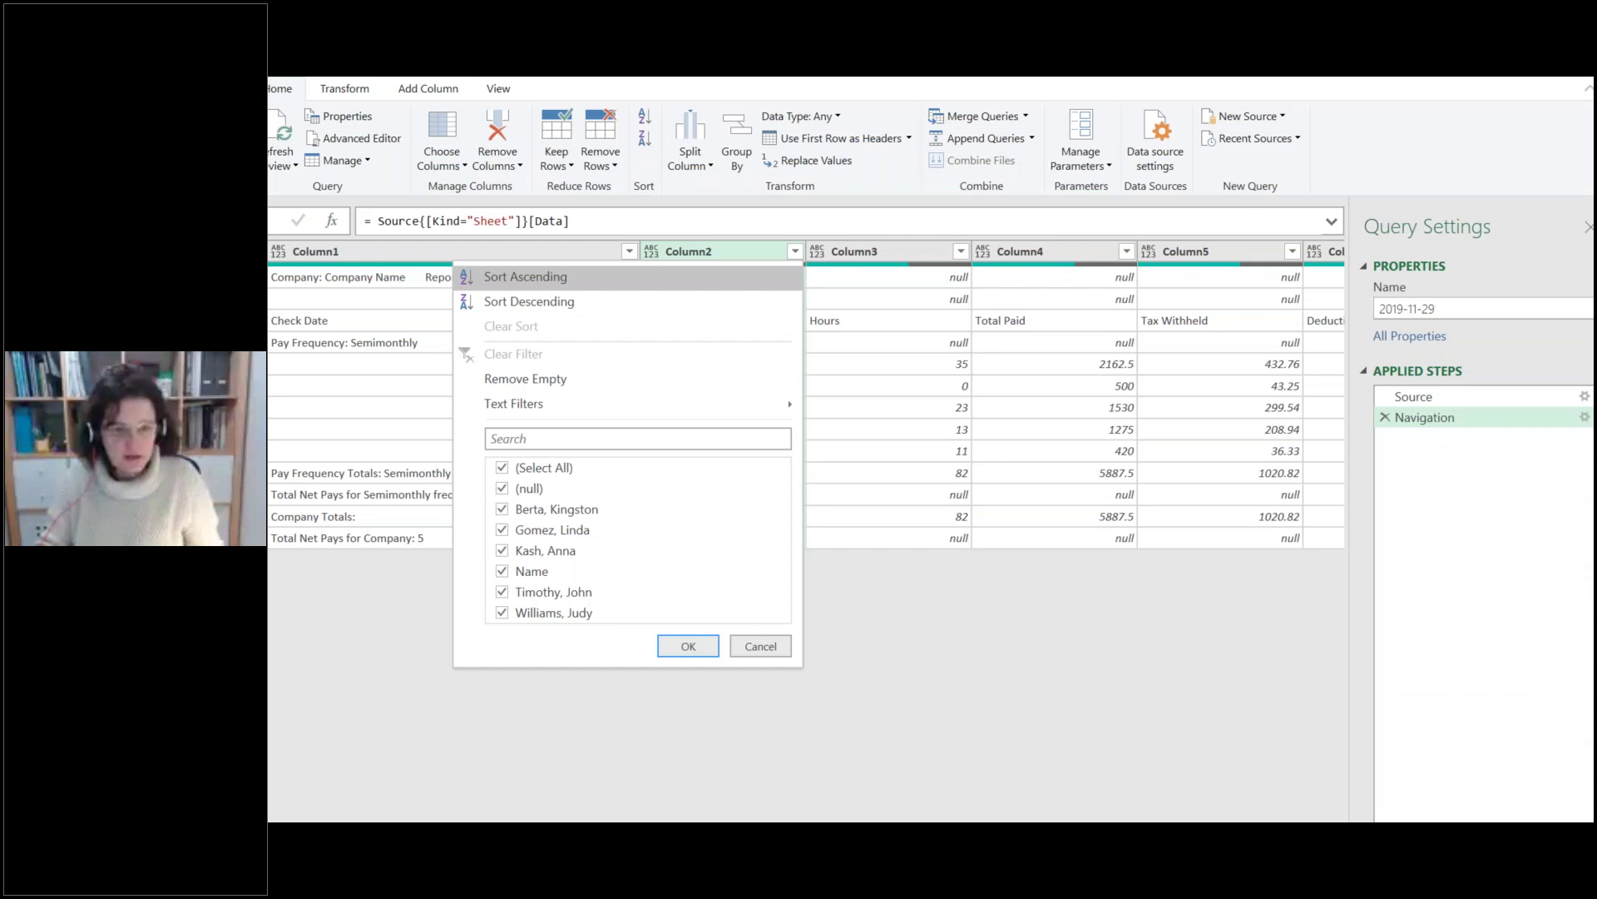
pyautogui.moveTo(541, 408)
pyautogui.mouseDown()
pyautogui.moveTo(601, 433)
pyautogui.moveTo(541, 411)
pyautogui.mouseUp()
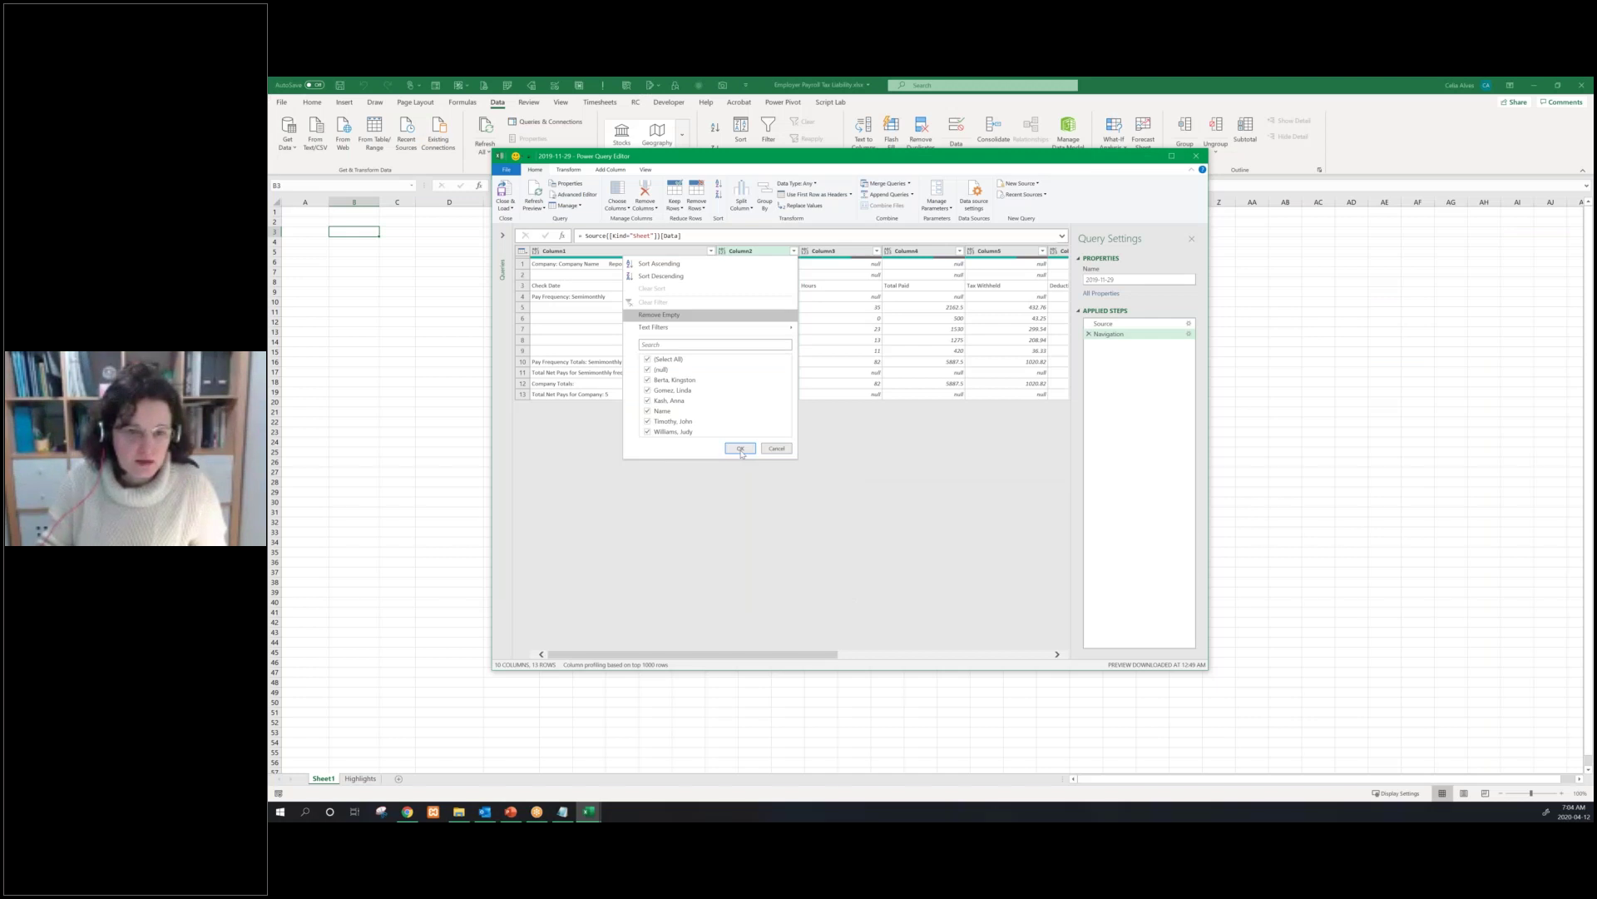
pyautogui.click(647, 368)
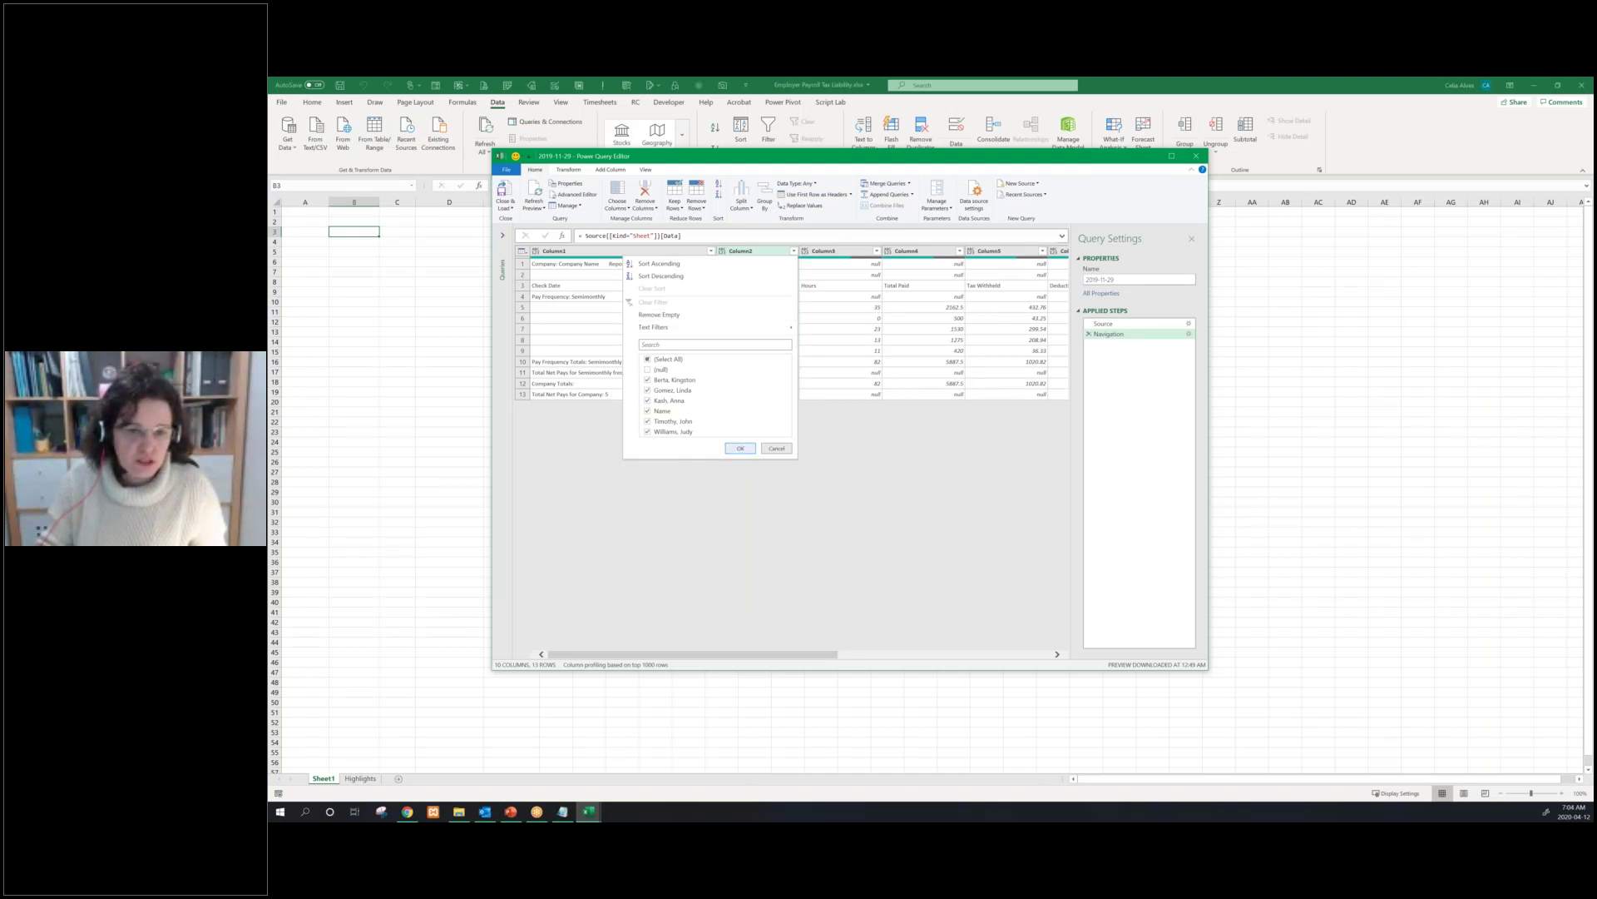
pyautogui.click(740, 448)
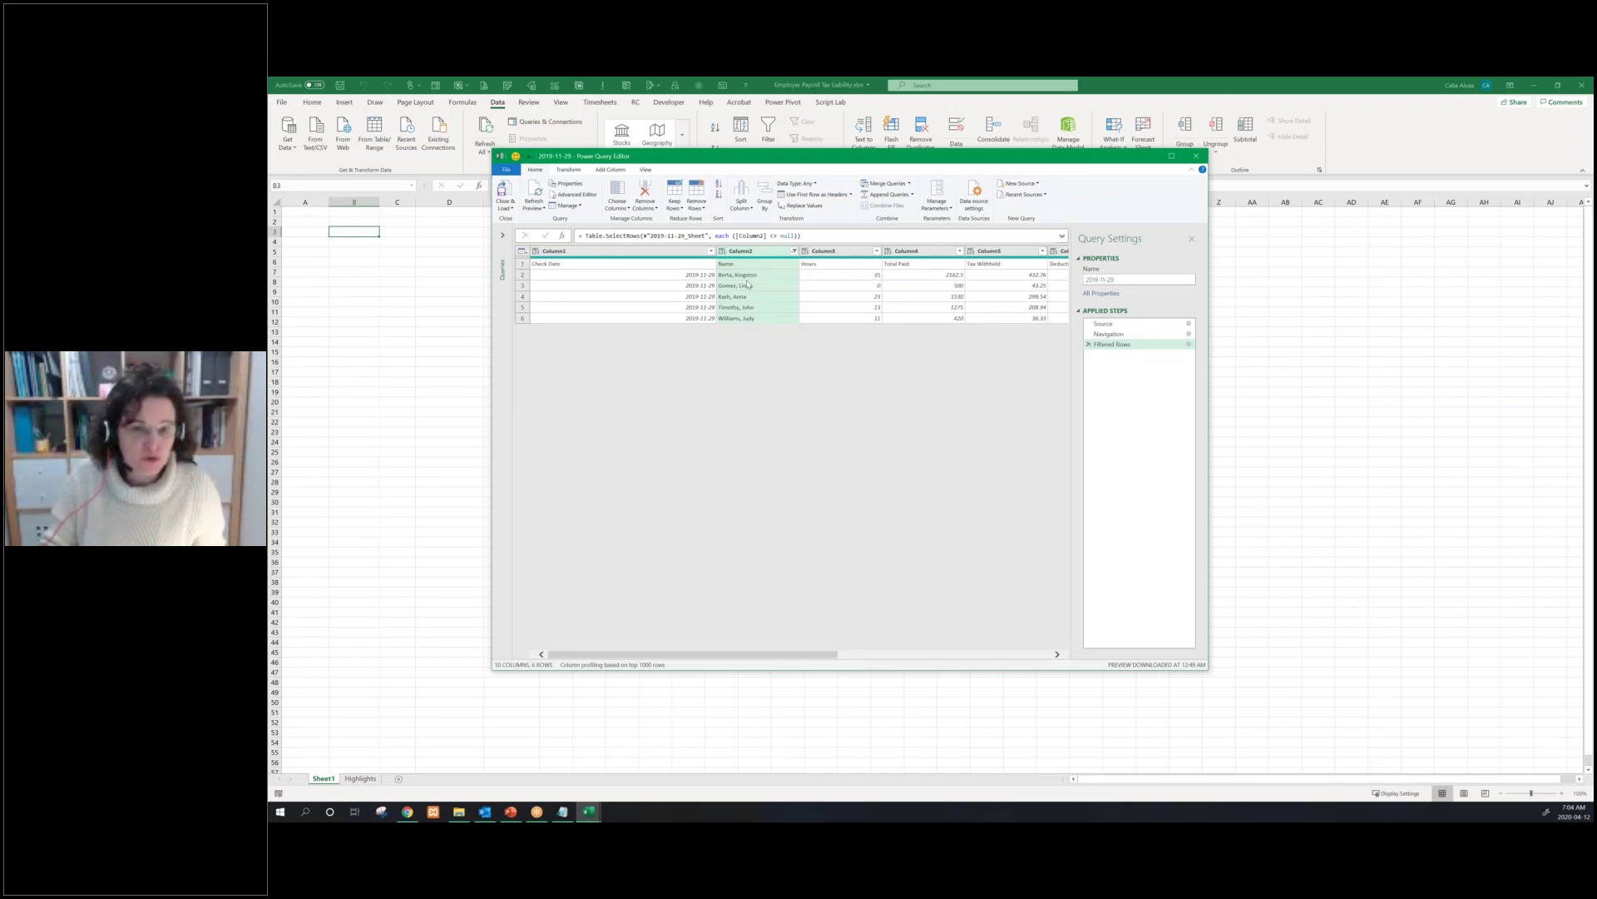
pyautogui.click(694, 266)
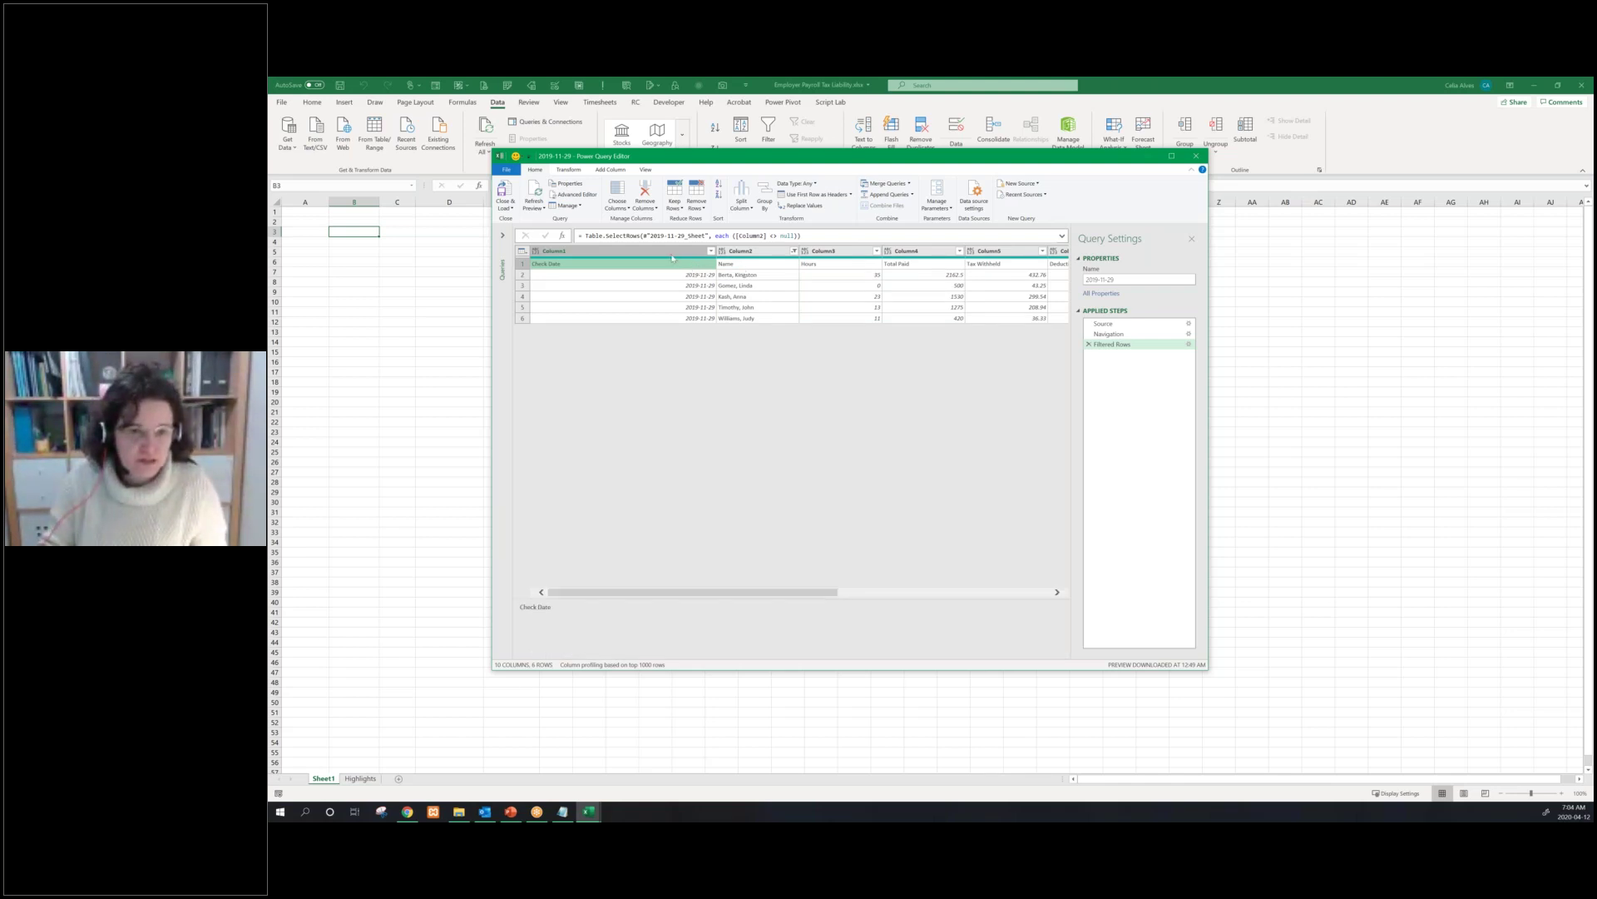
# Promote the first row of the 2019-11-29 query to column headers
pyautogui.click(671, 254)
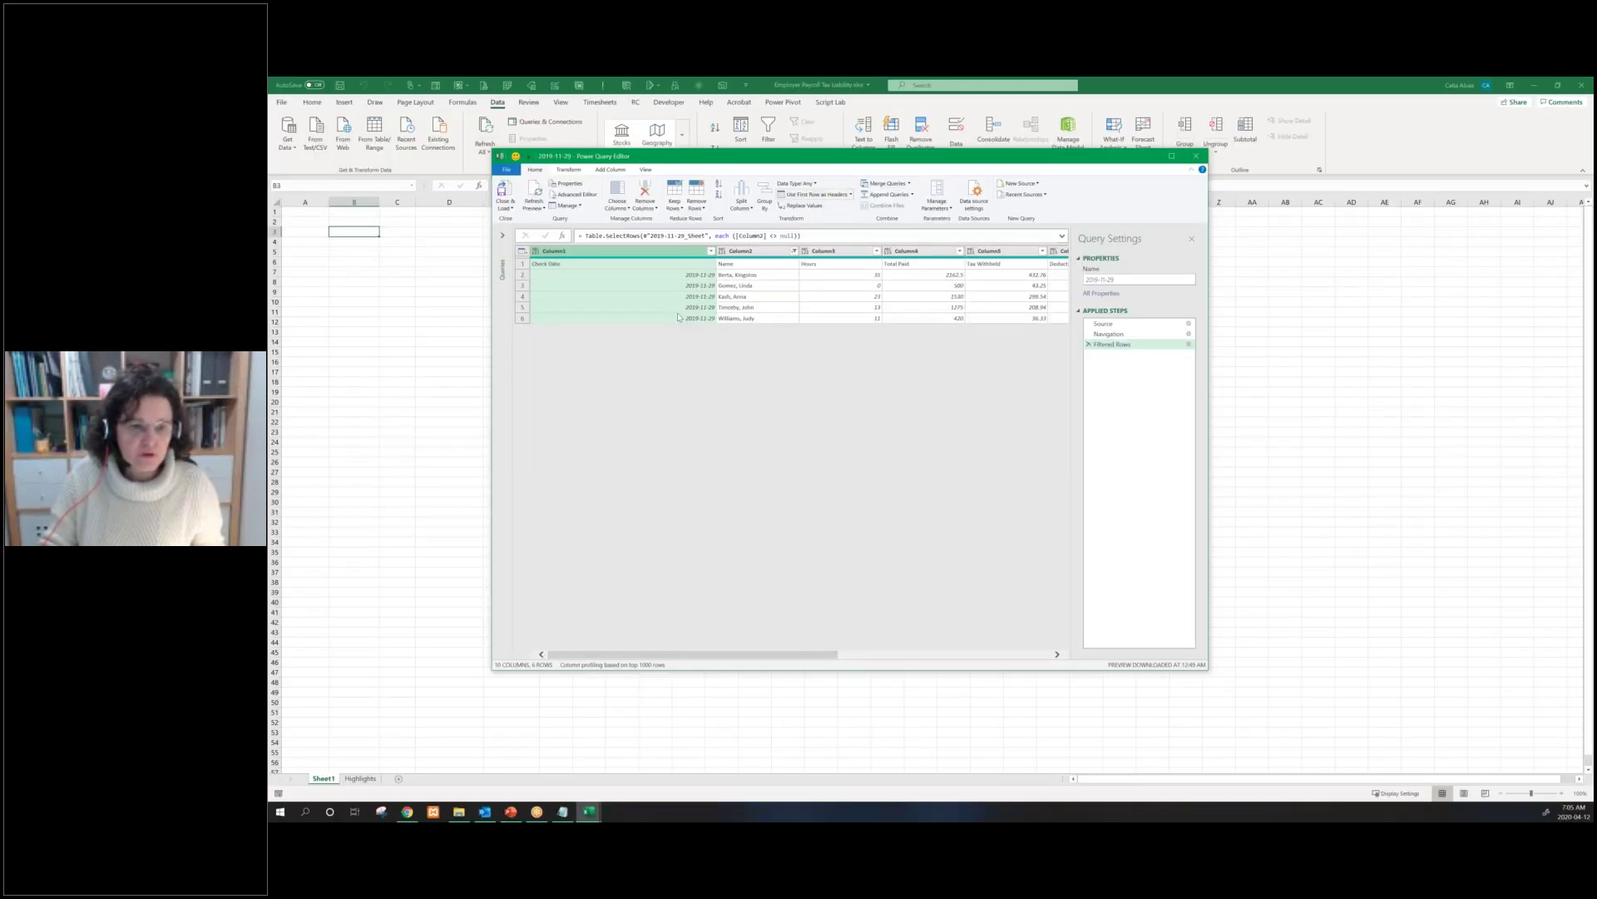
pyautogui.click(828, 214)
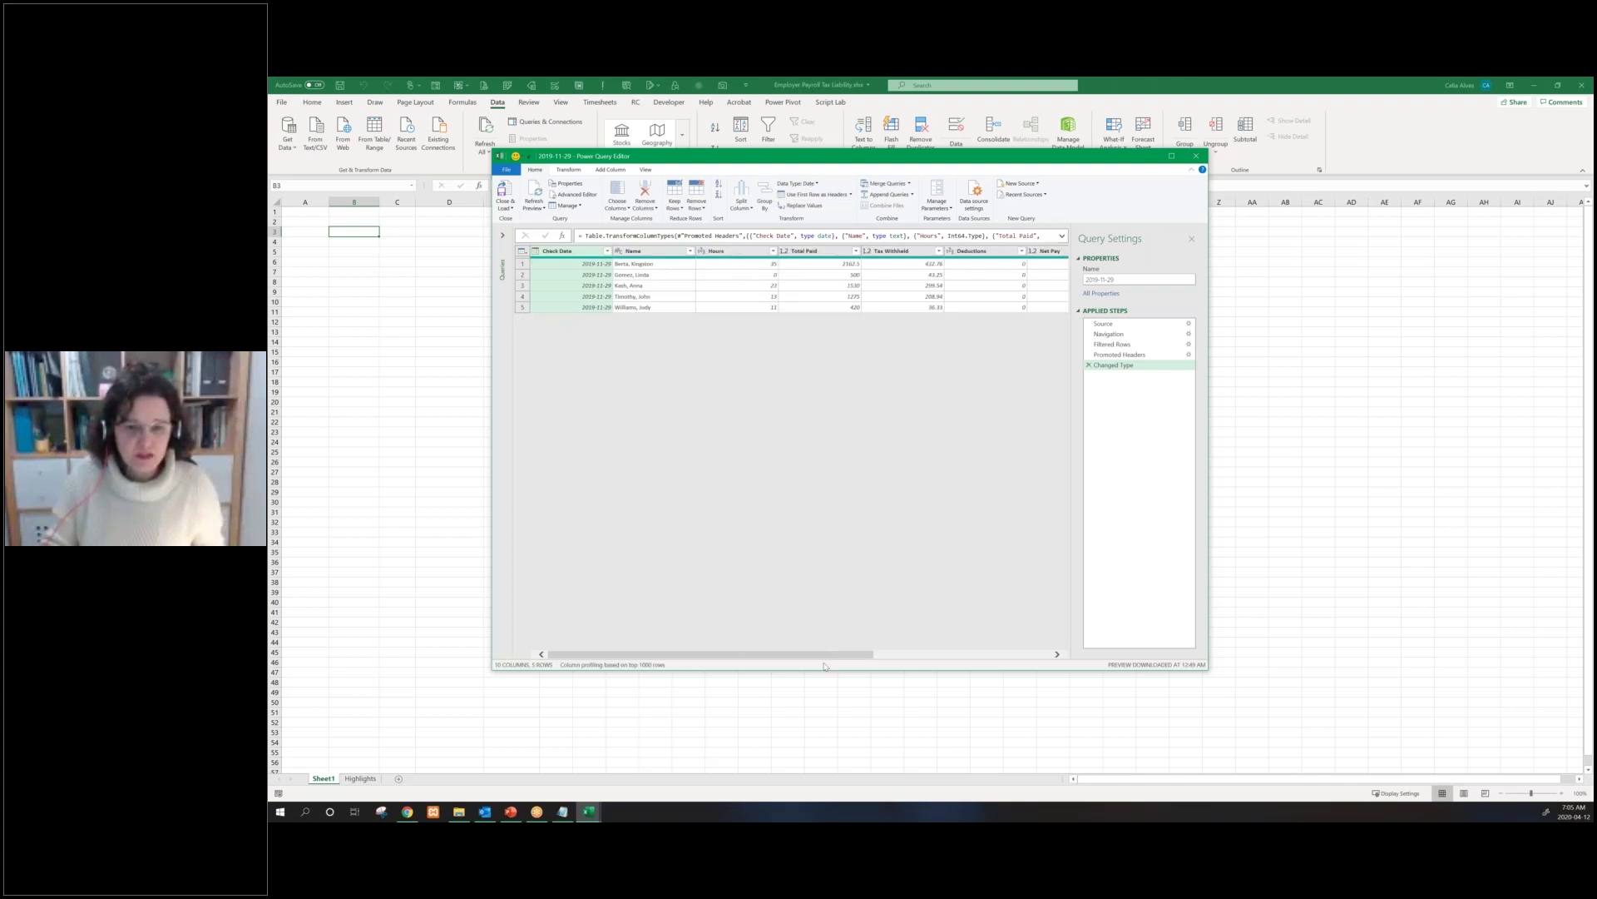
# Keep only the Check Date, Name, Net Pay and Employer Liability columns, removing all other columns
pyautogui.hscroll(3, 825, 666)
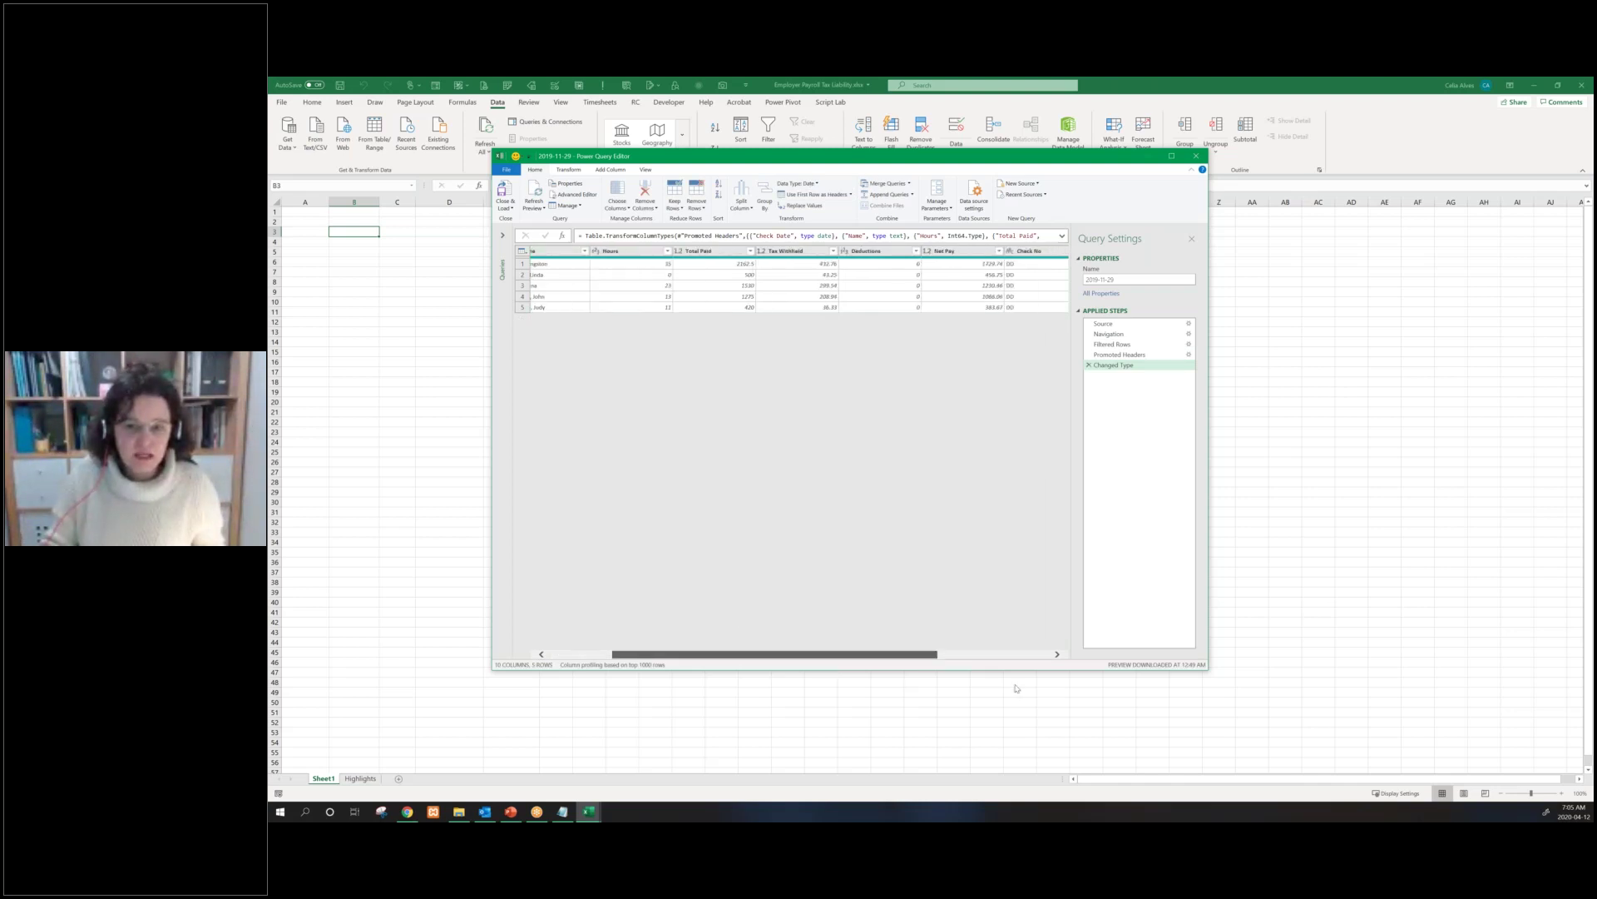
pyautogui.hscroll(2, 791, 416)
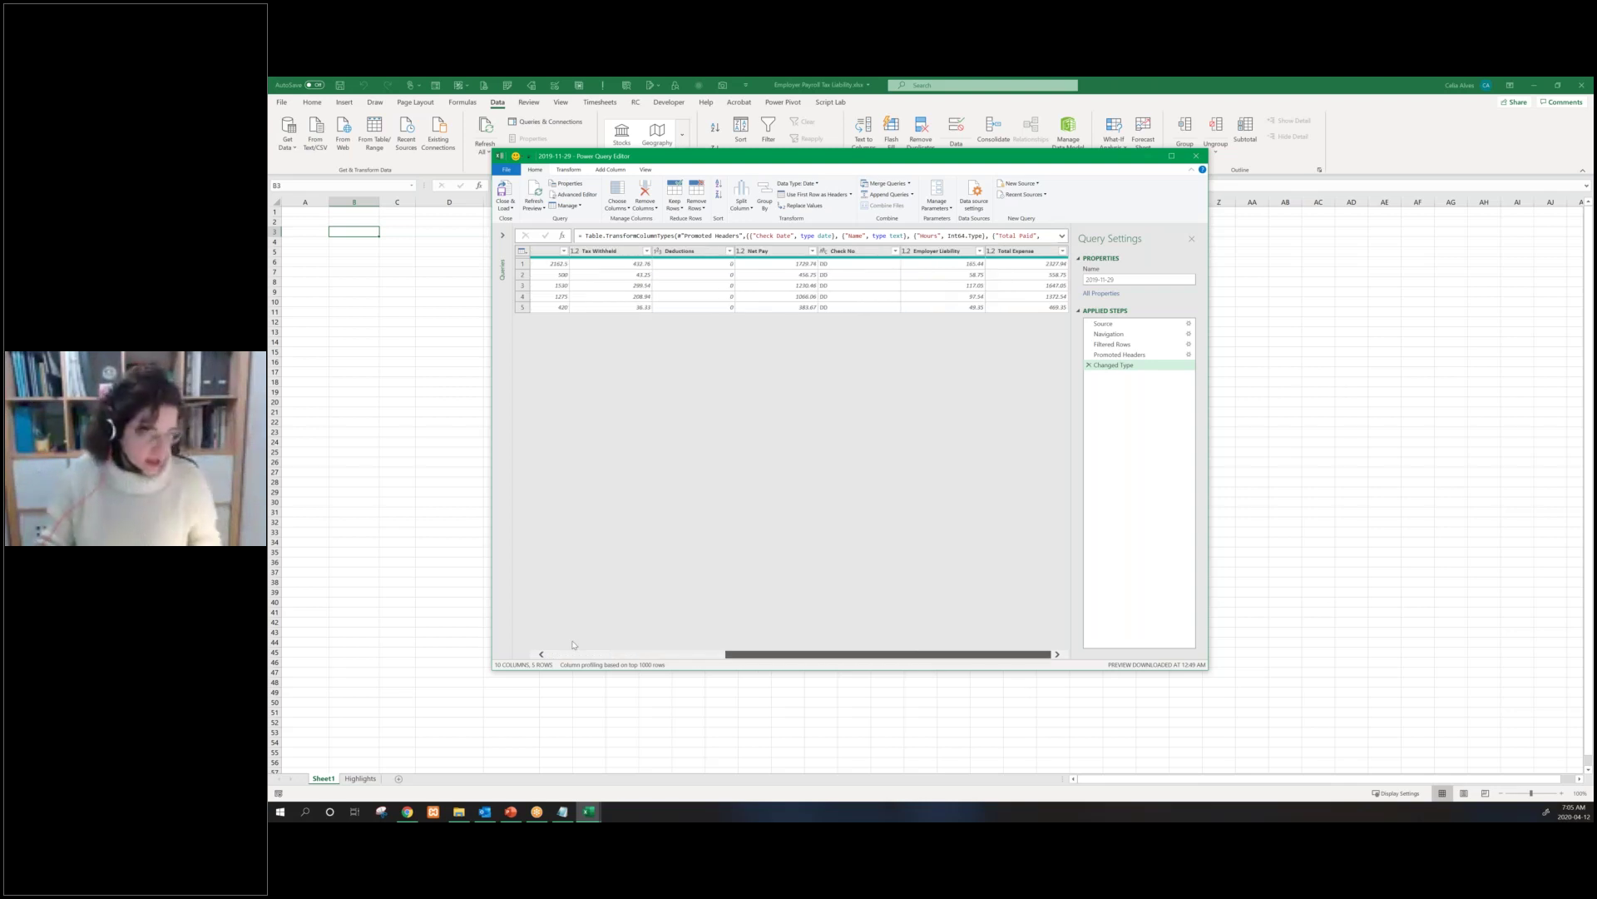
pyautogui.hscroll(-5, 666, 374)
pyautogui.click(562, 289)
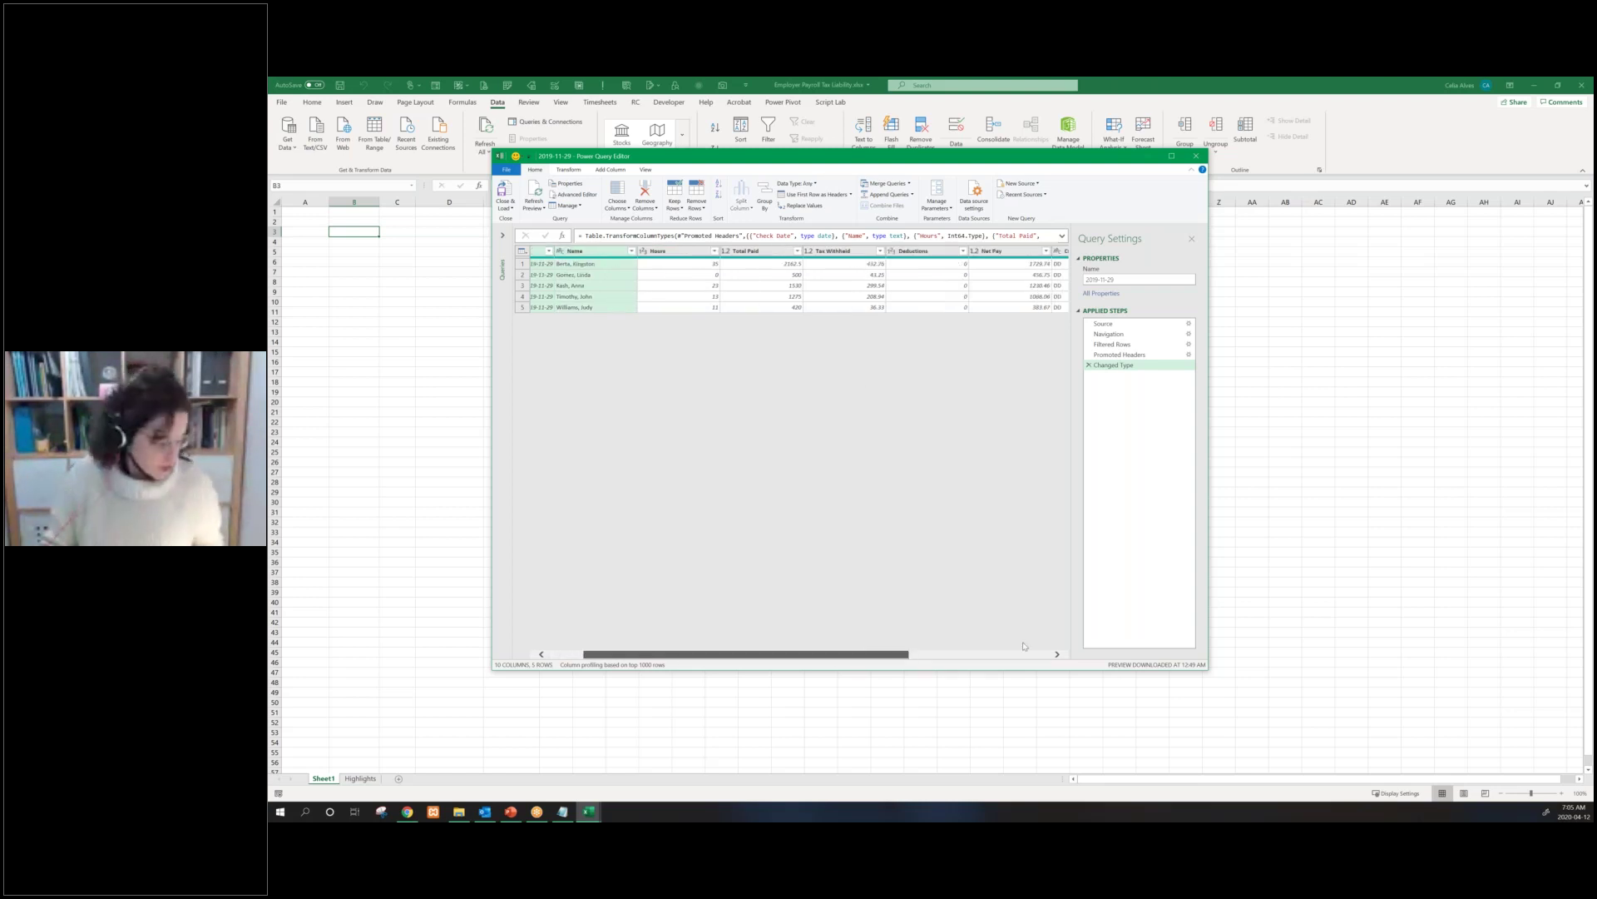
pyautogui.moveTo(870, 652); pyautogui.dragTo(1048, 653)
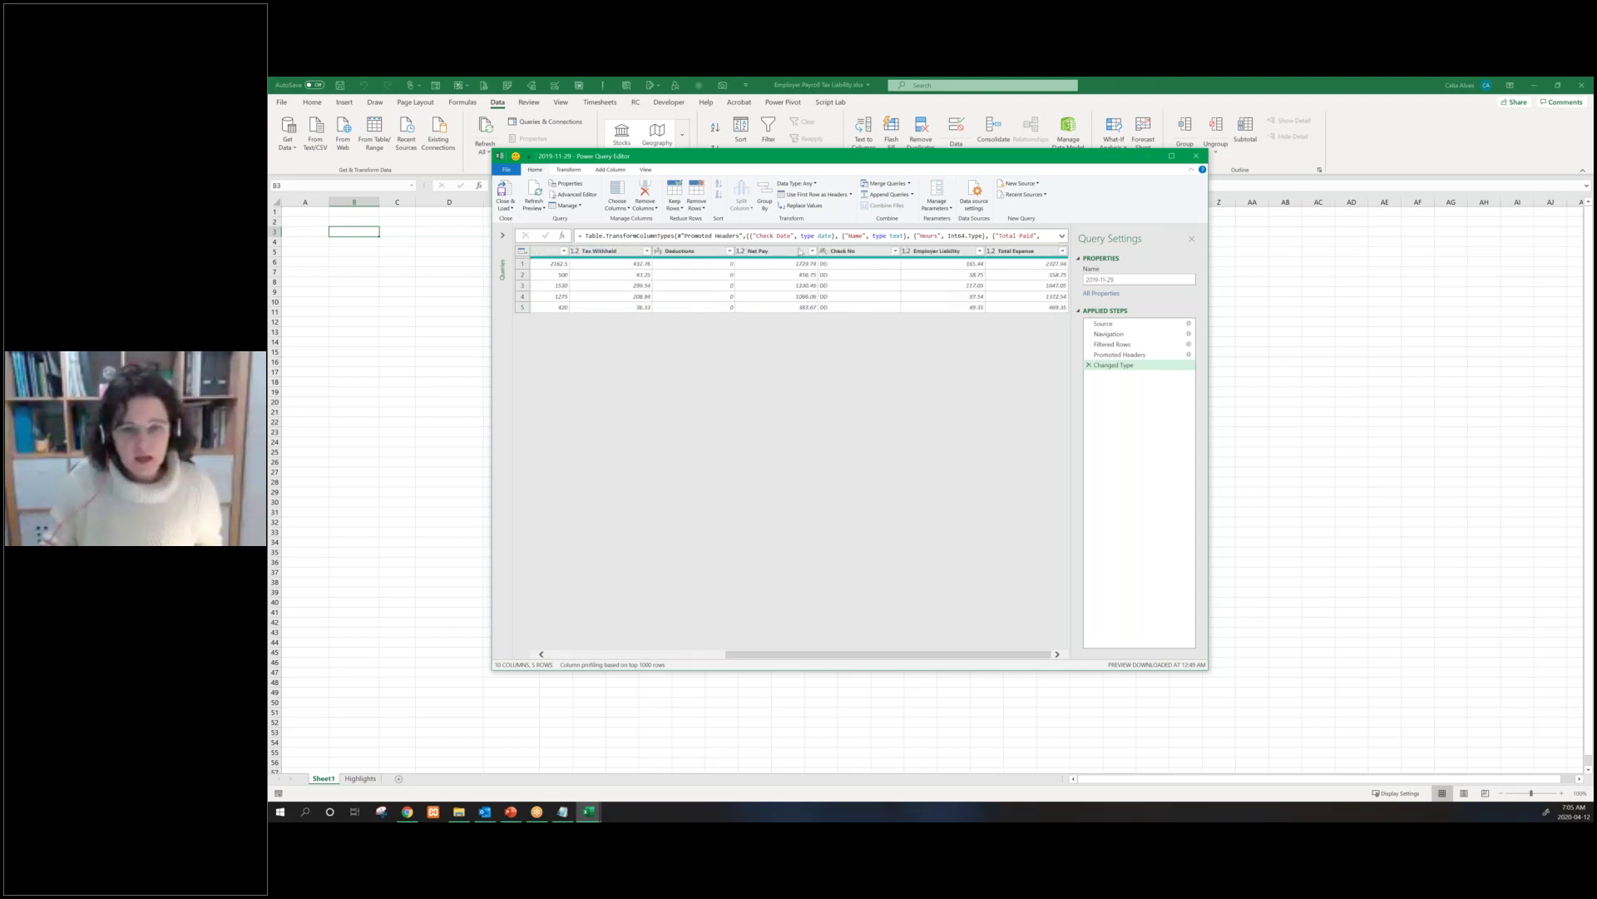
pyautogui.click(801, 252)
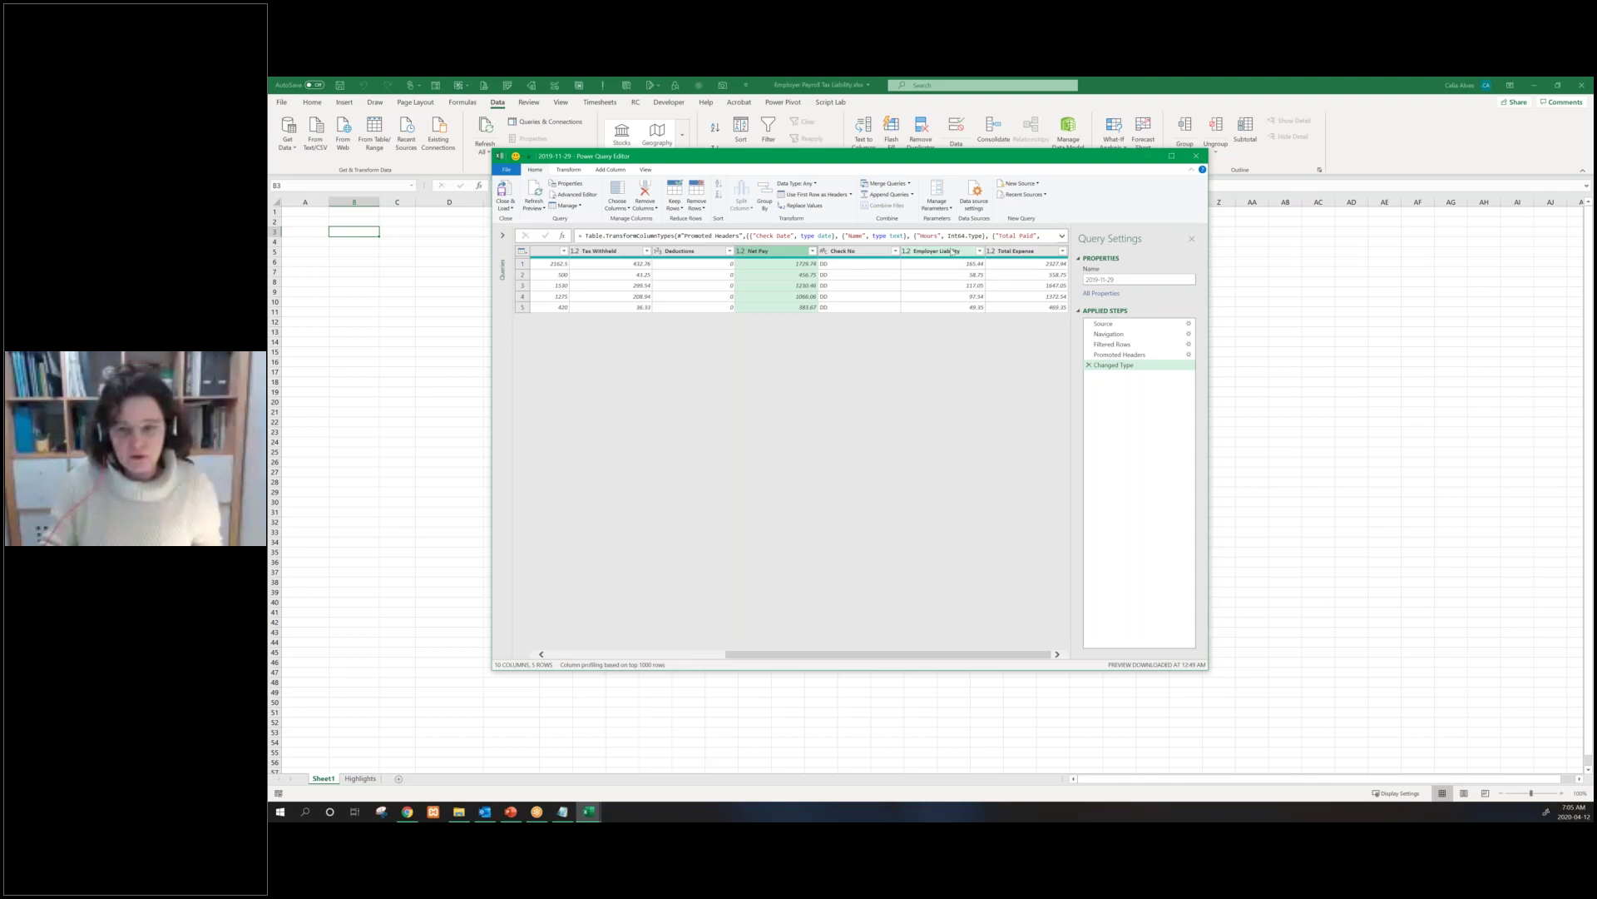
pyautogui.keyDown('ctrl'); pyautogui.click(953, 252); pyautogui.keyUp('ctrl')
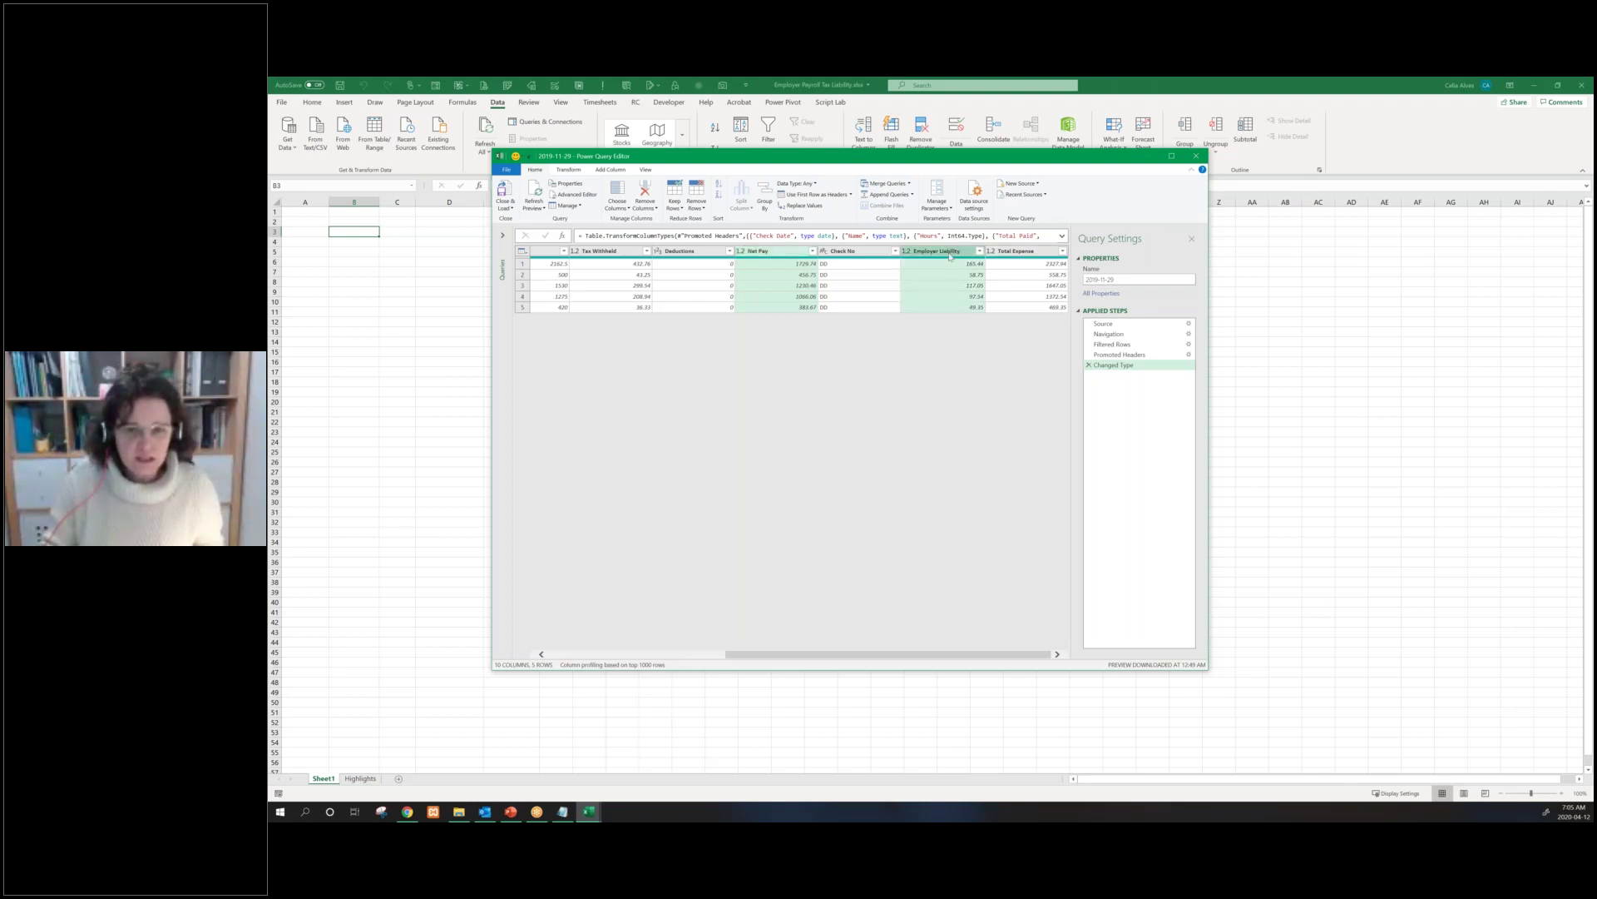
pyautogui.rightClick(950, 255)
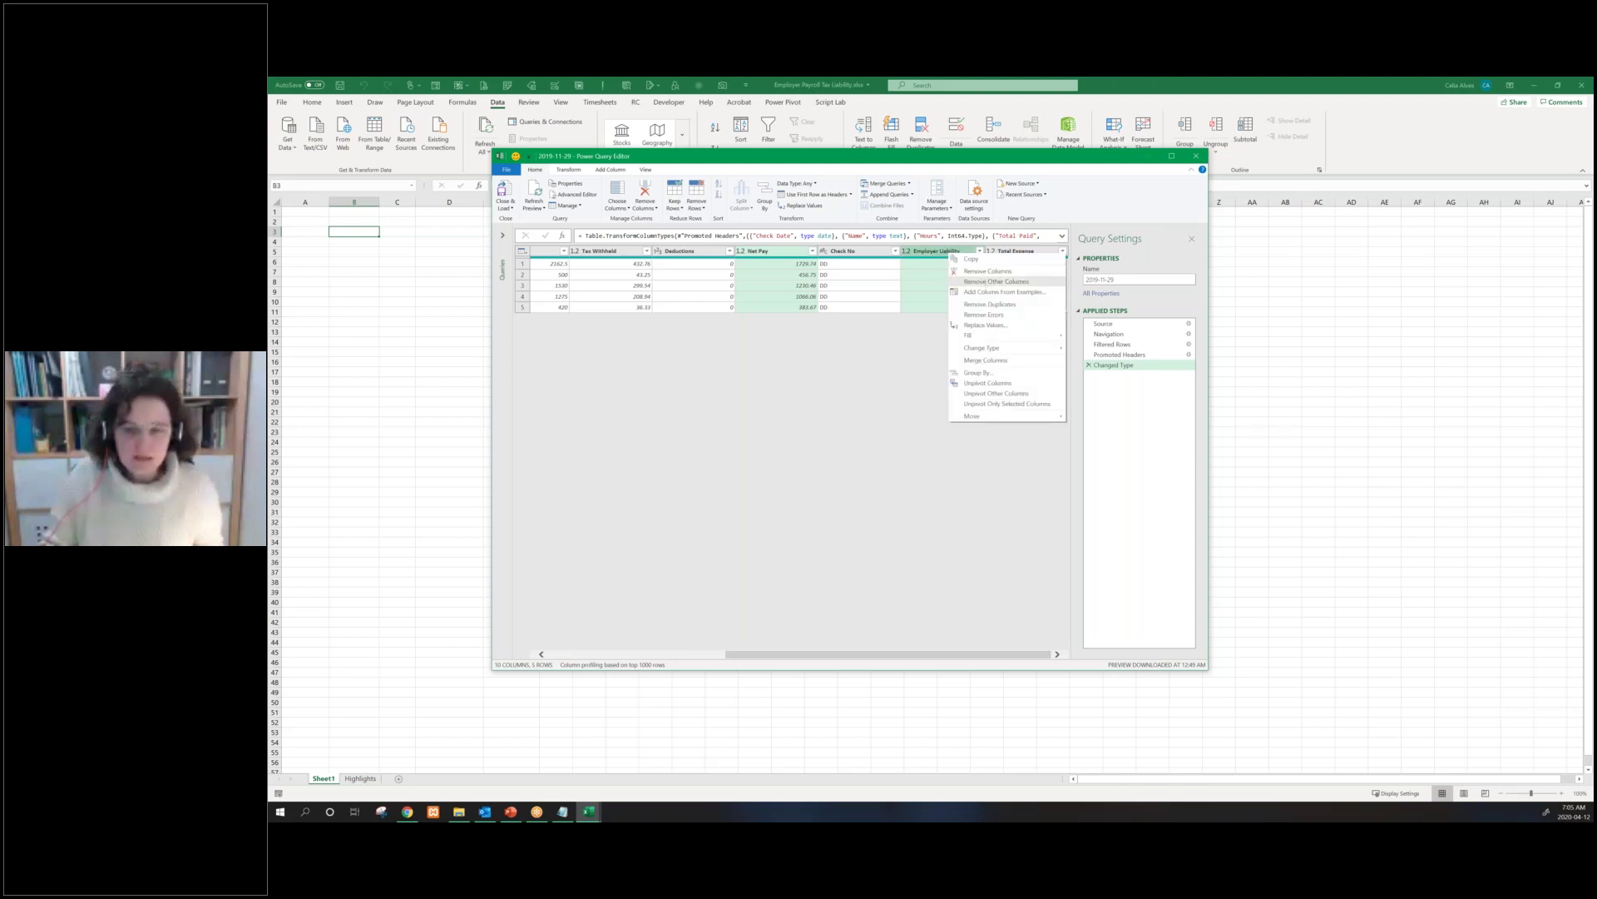
pyautogui.click(996, 281)
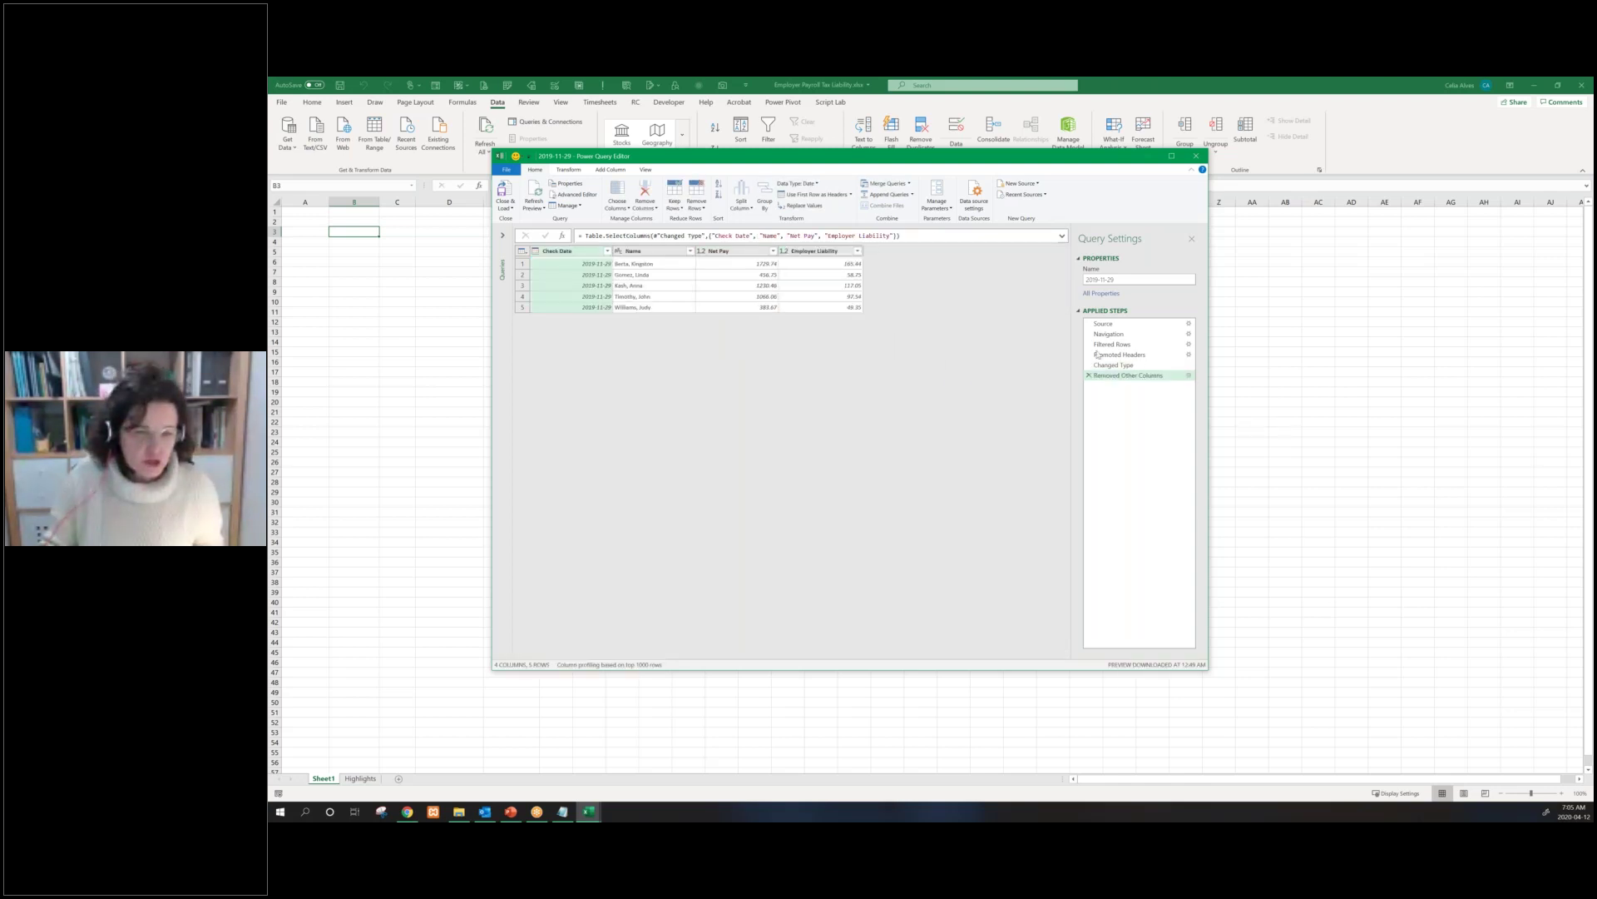
pyautogui.click(536, 252)
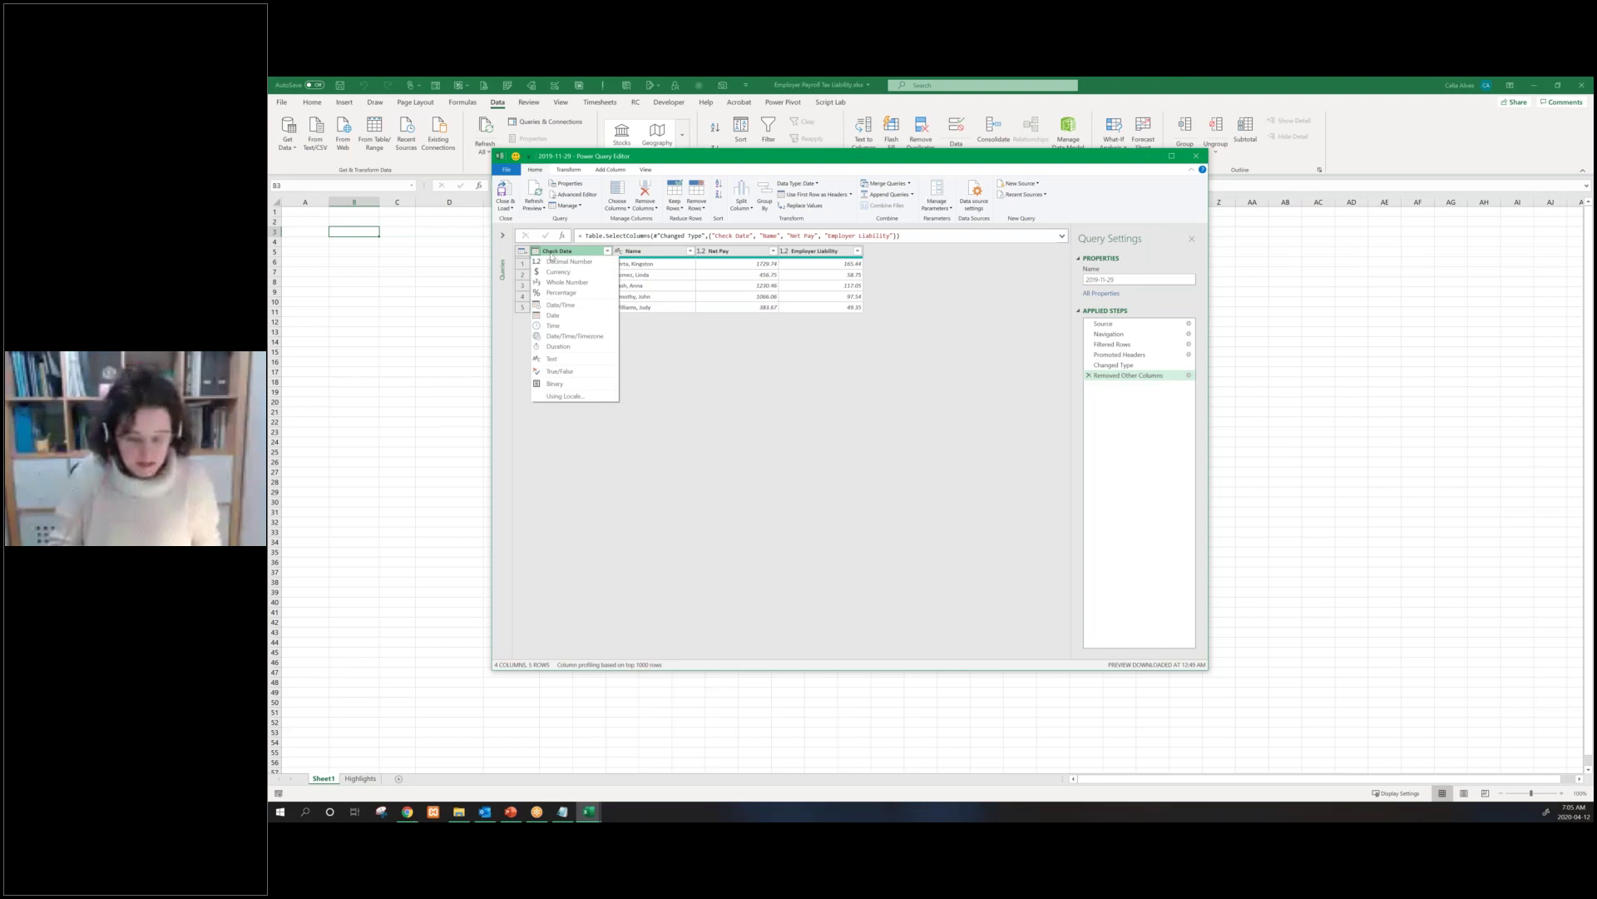
pyautogui.click(552, 255)
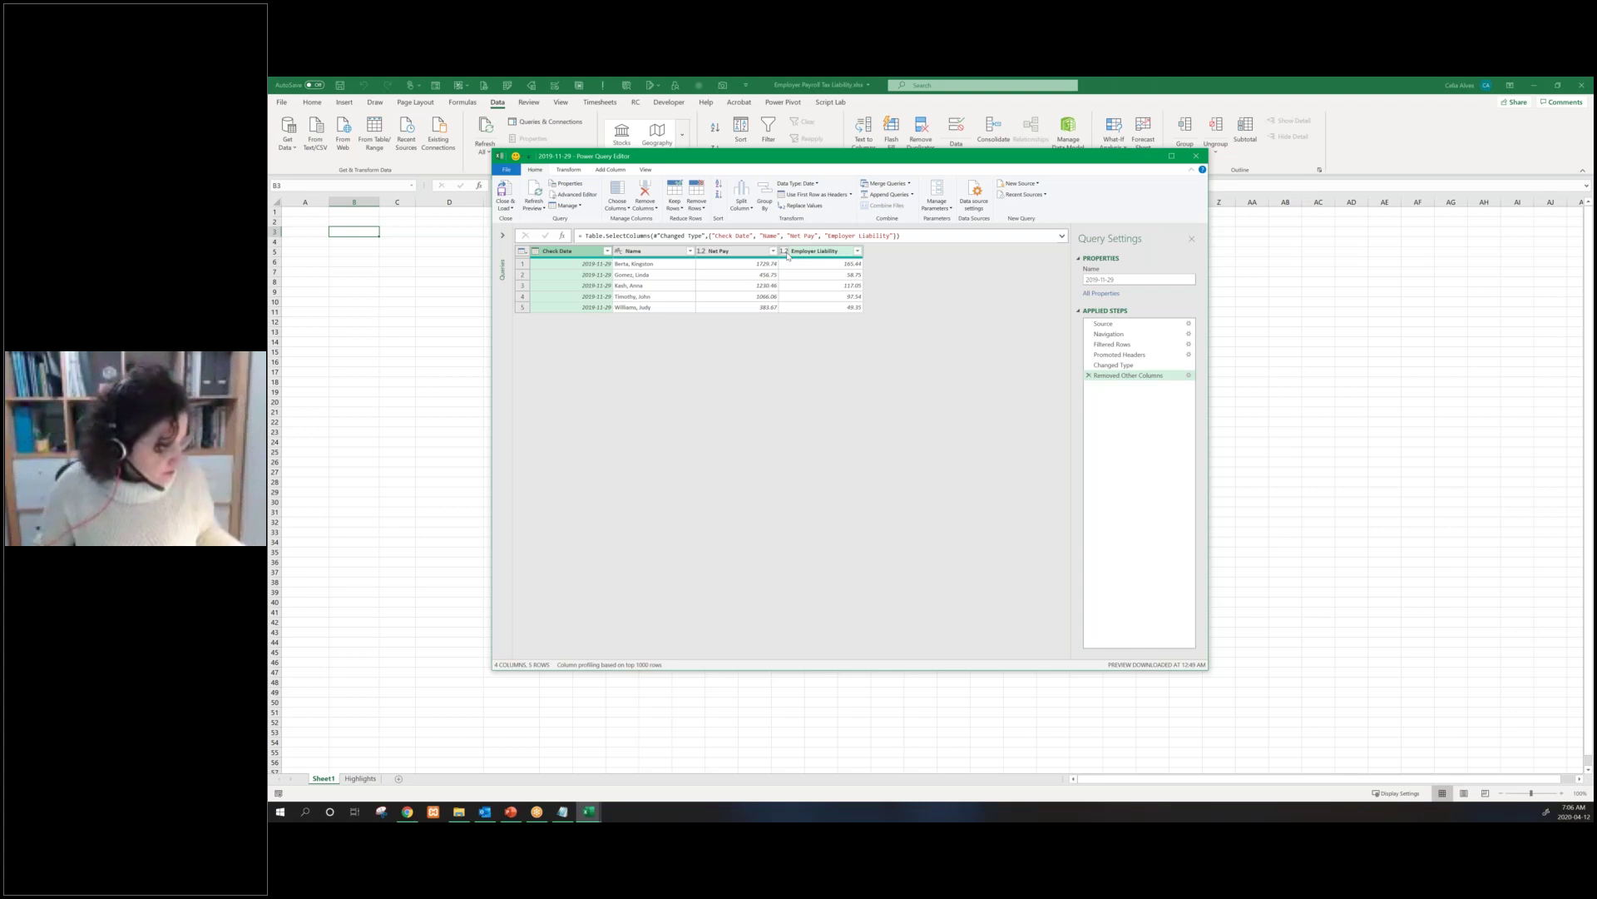
# Split the Name column at each occurrence of a custom delimiter made of a comma and a space
pyautogui.click(651, 254)
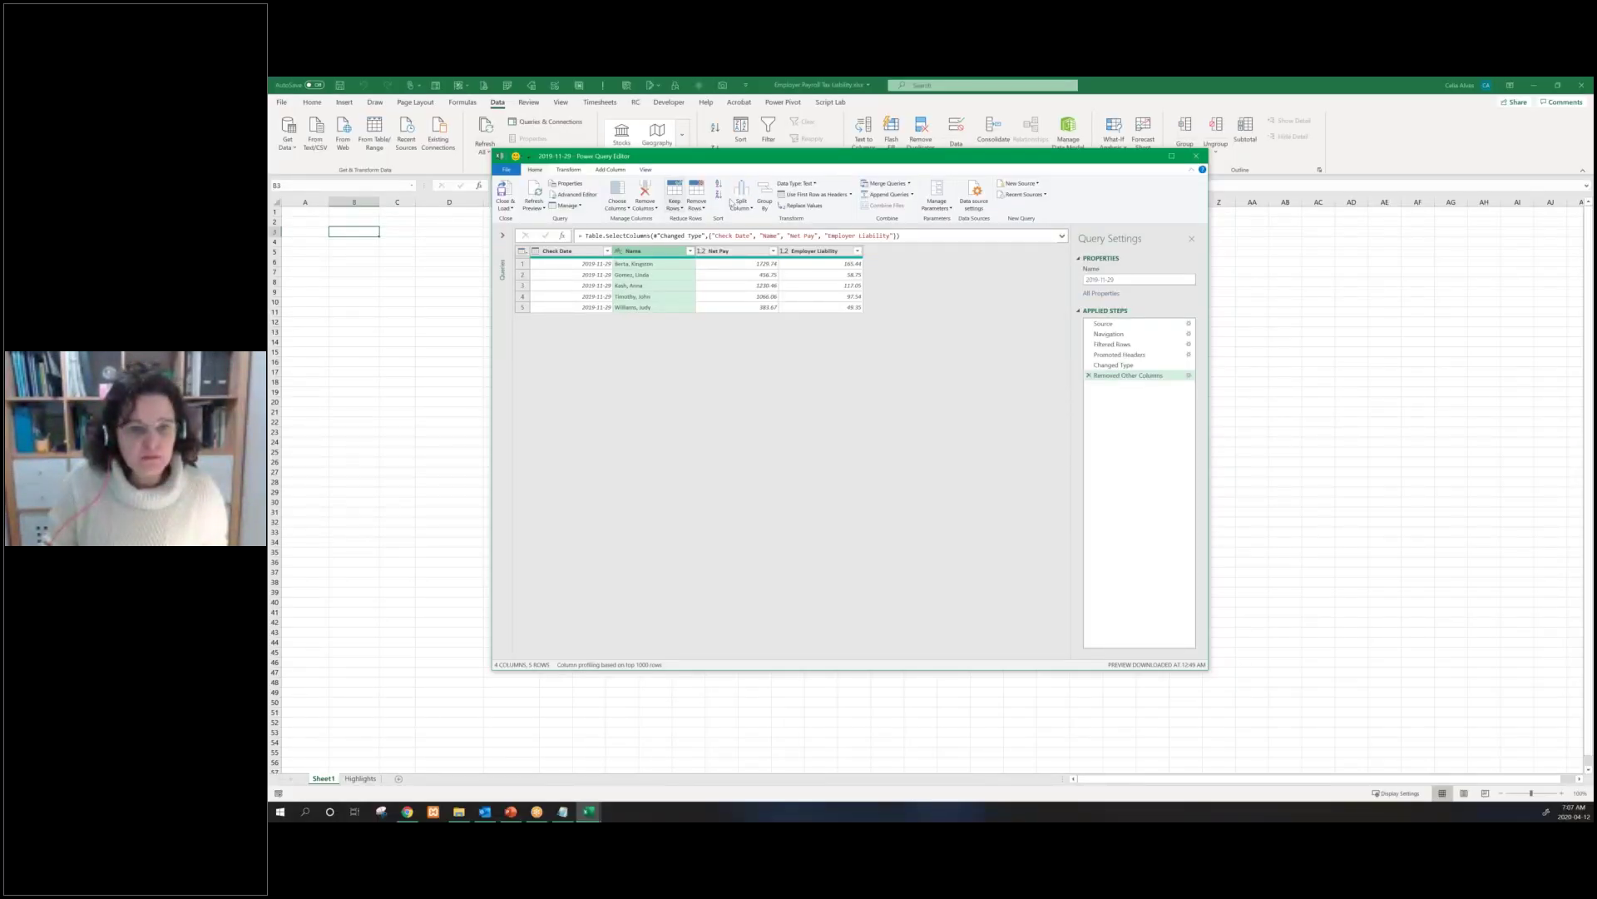
pyautogui.click(740, 203)
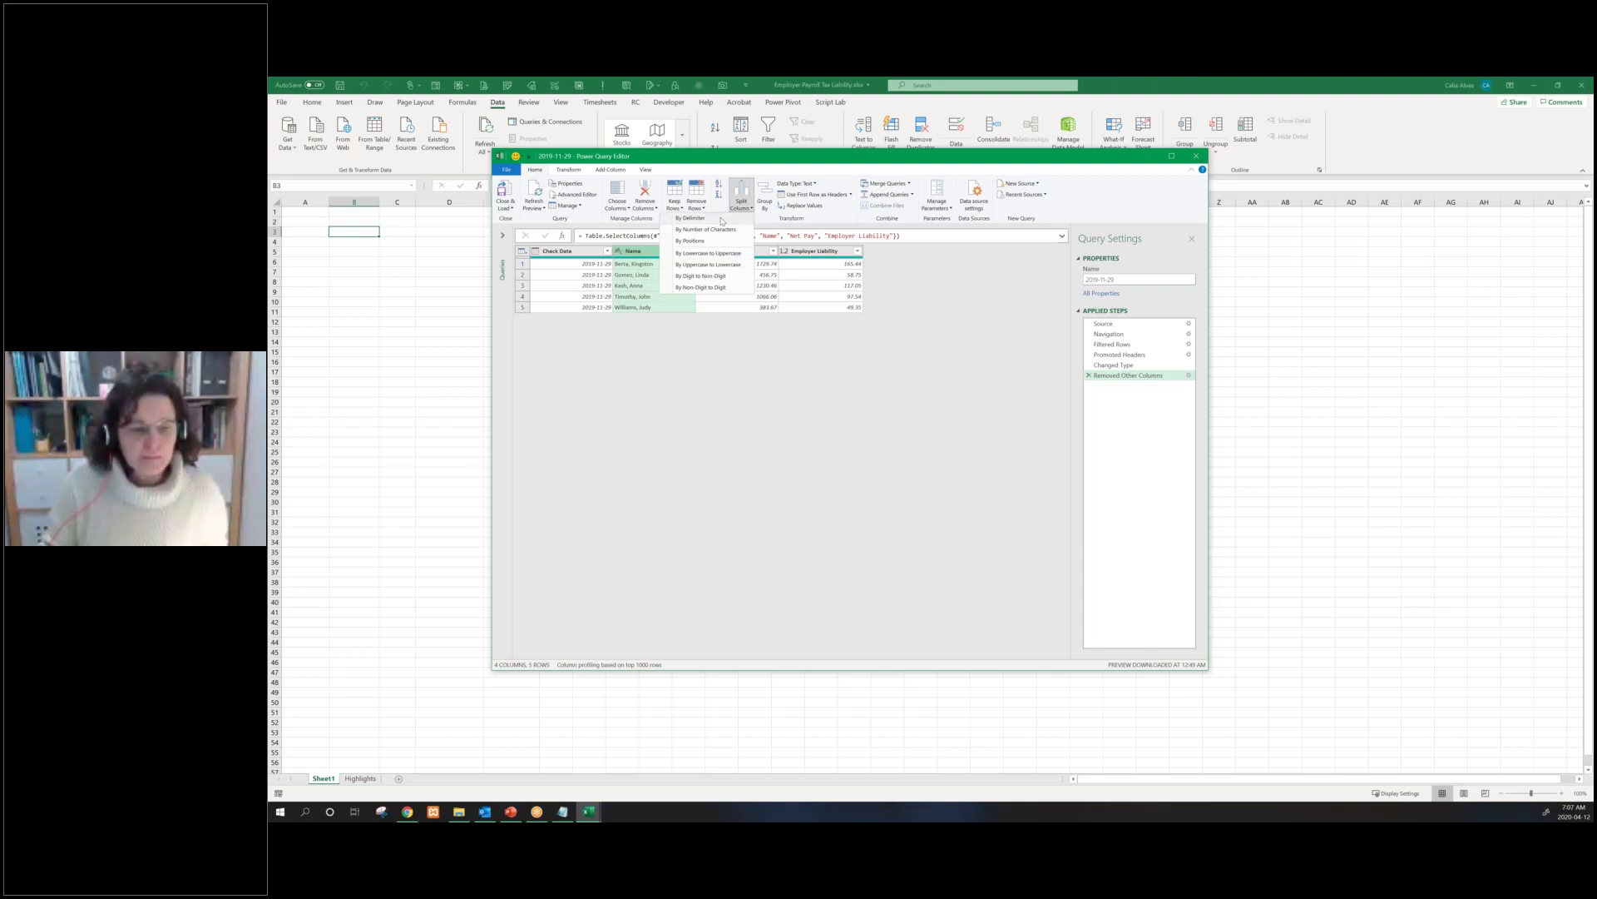
pyautogui.click(720, 219)
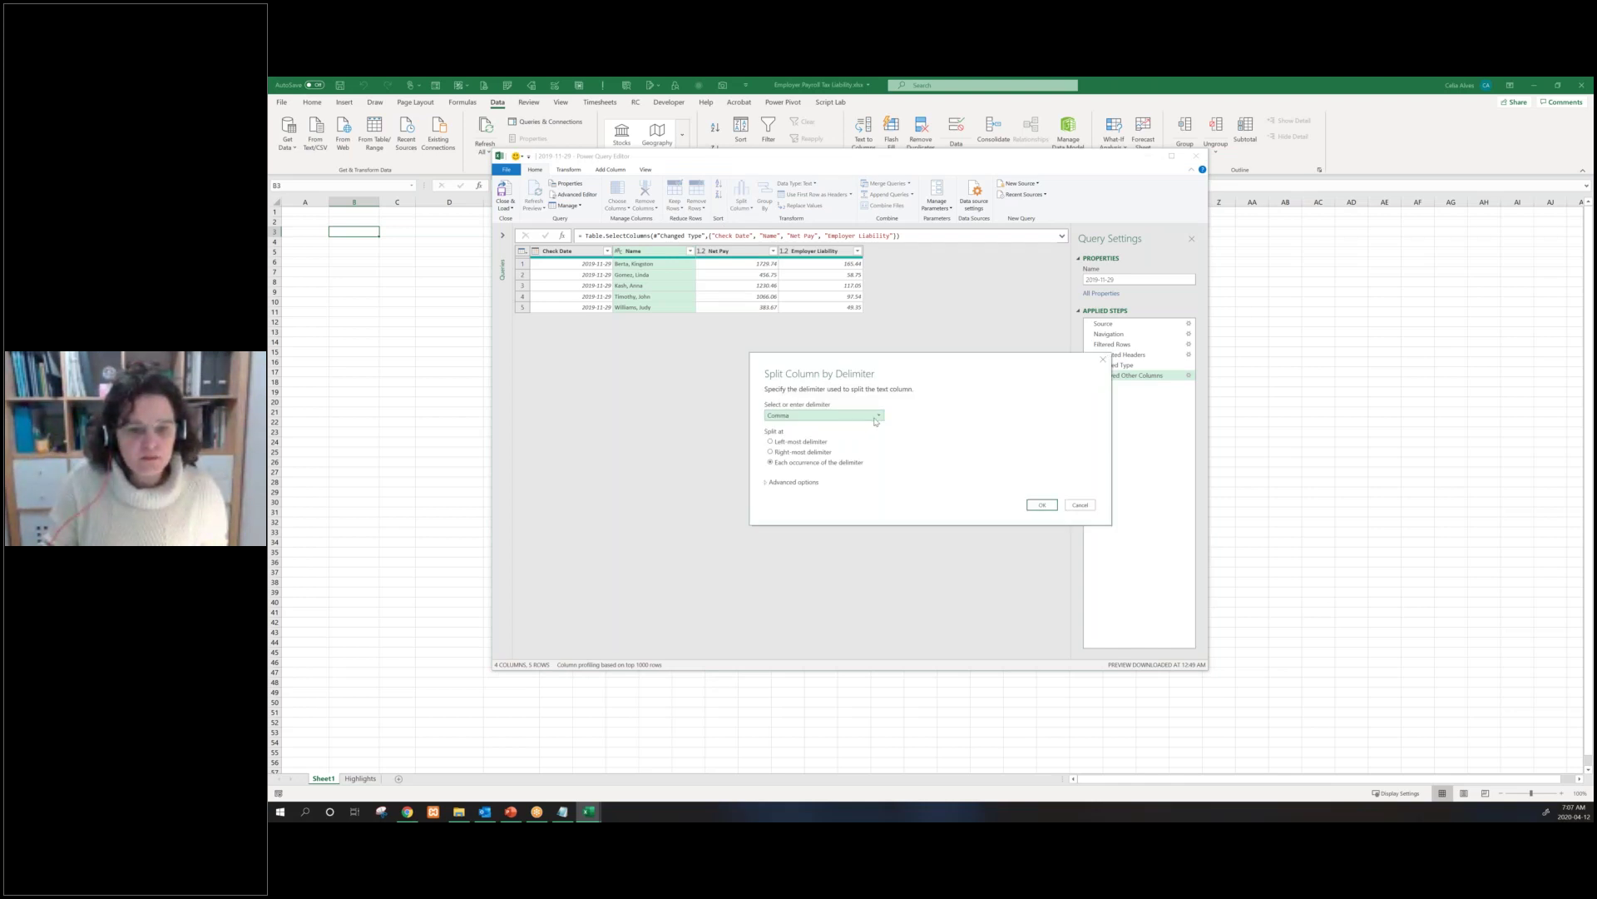
pyautogui.click(875, 421)
pyautogui.click(799, 427)
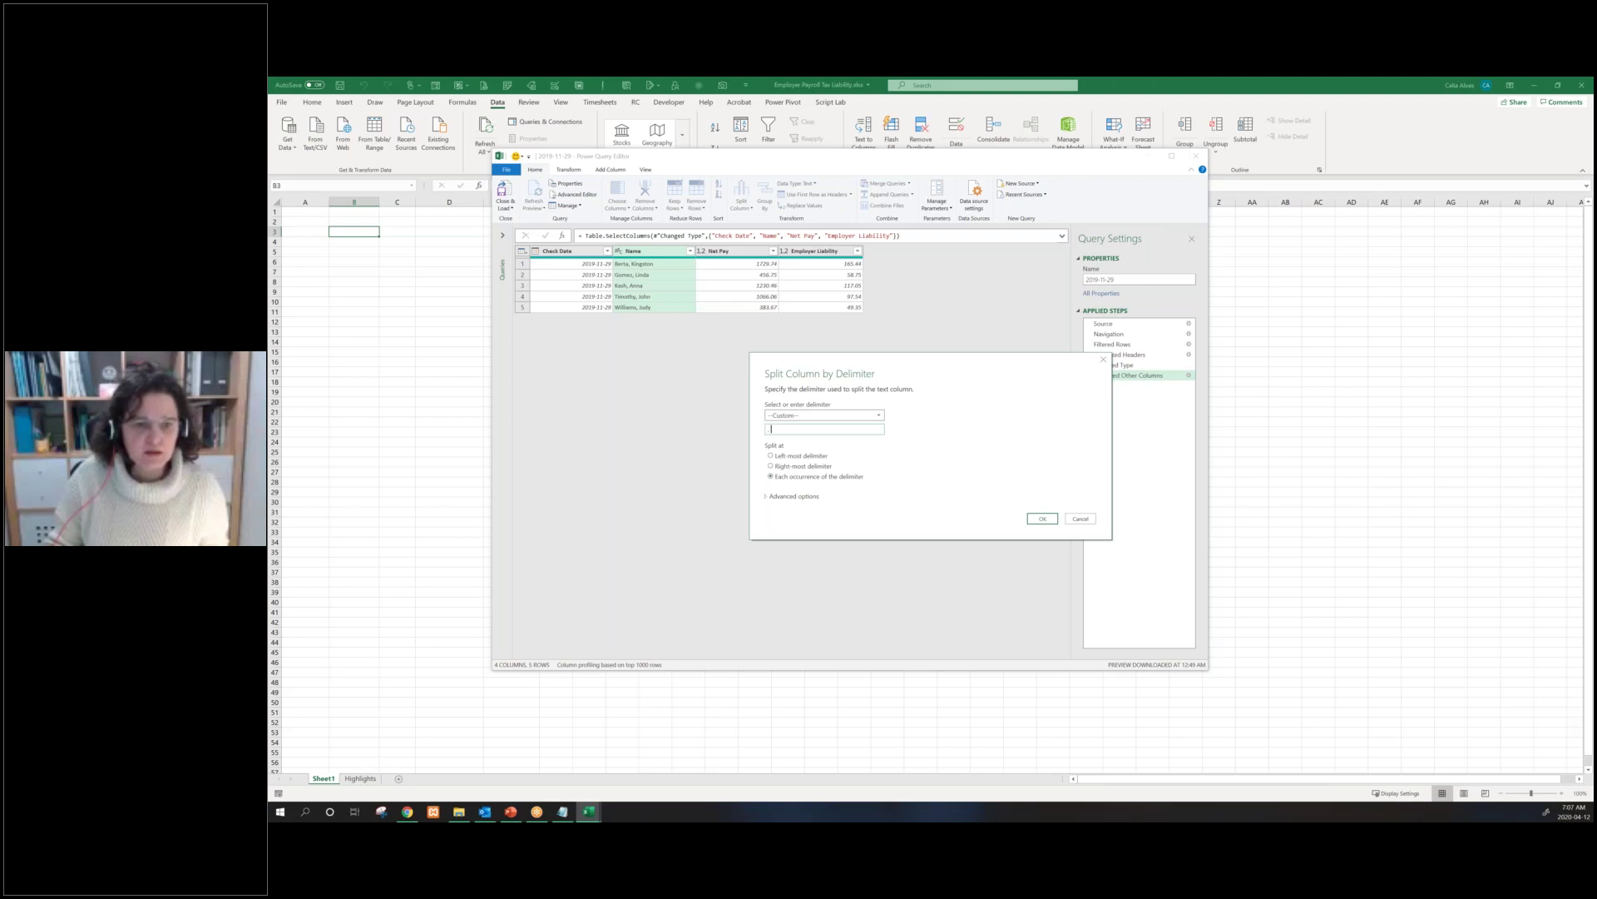
pyautogui.press('Return')
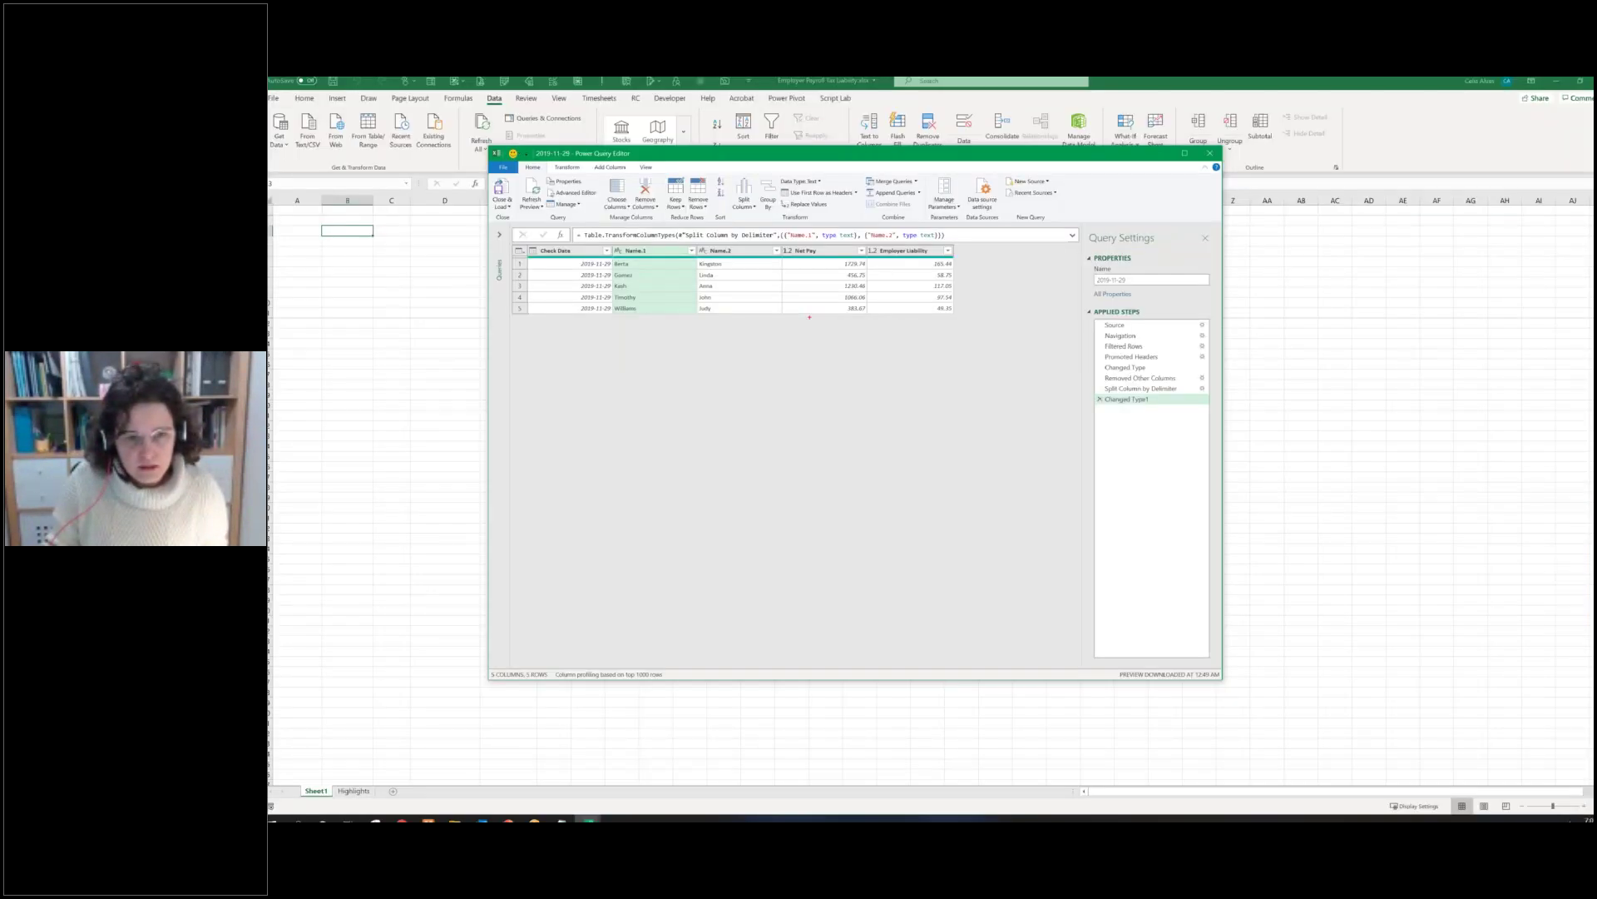
# Review the applied steps before and after the name split, ending on the last Changed Type step
pyautogui.click(1150, 387)
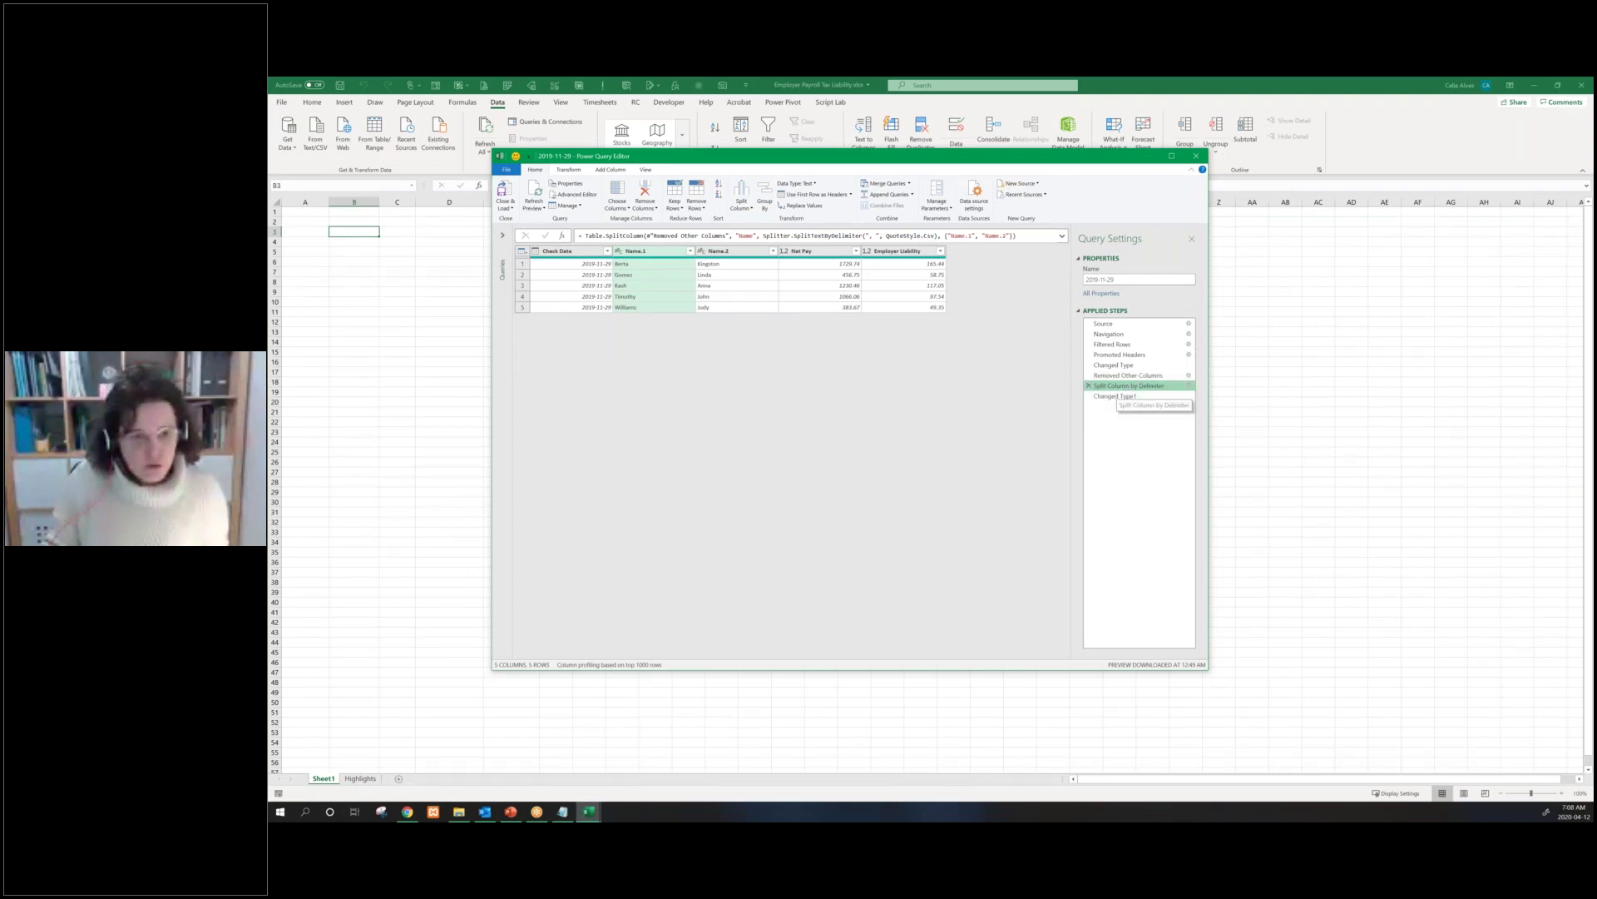
pyautogui.click(1128, 375)
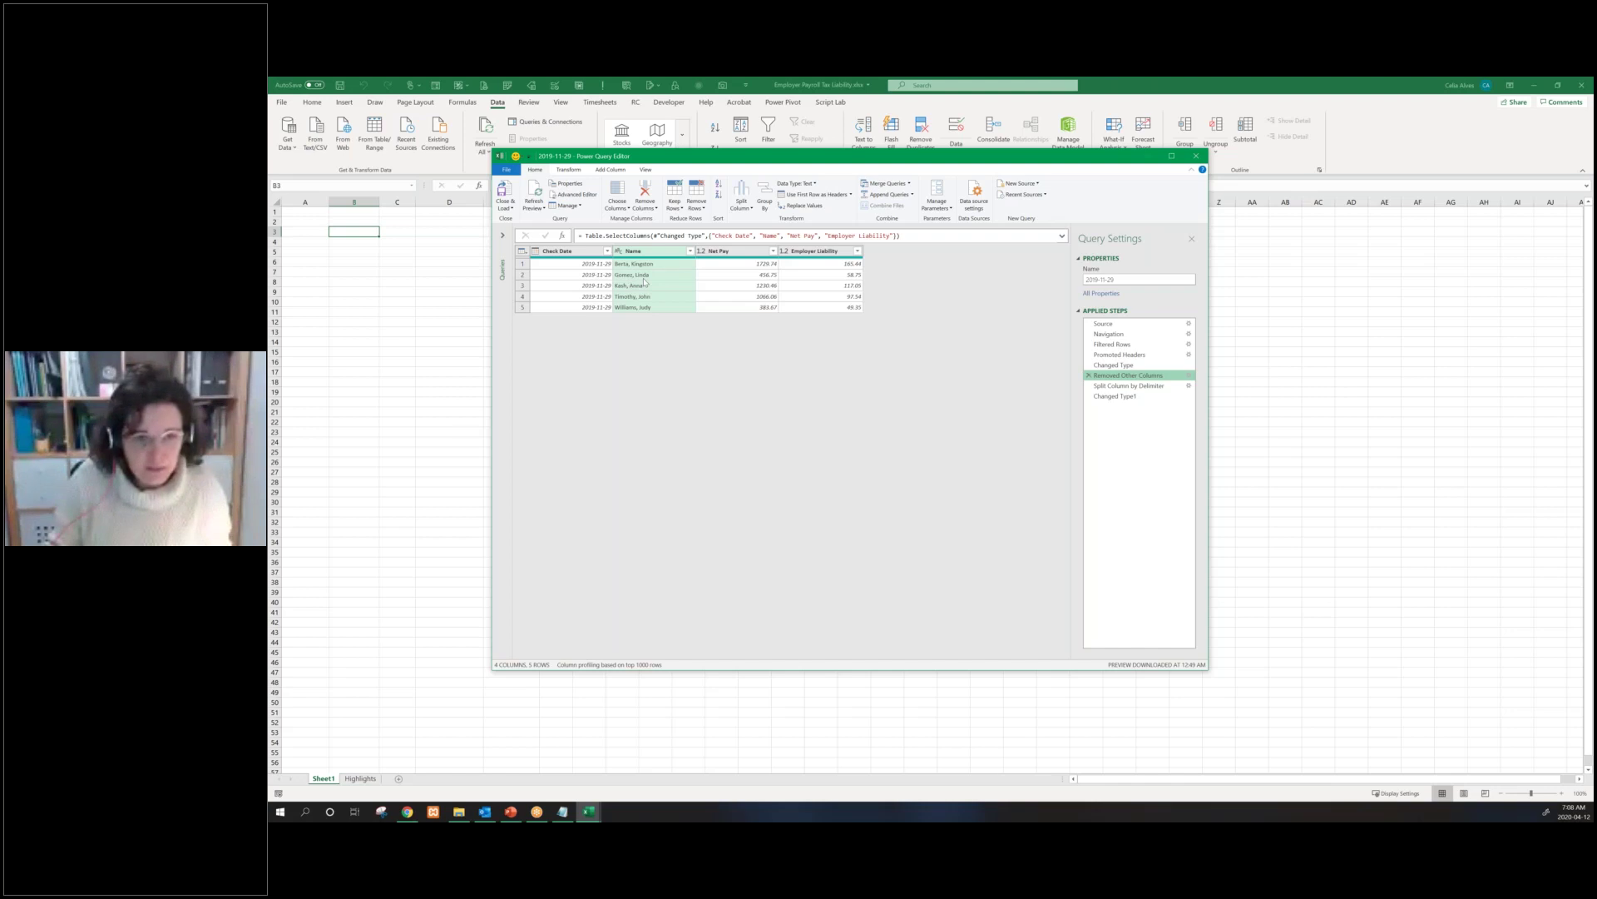
pyautogui.click(1114, 396)
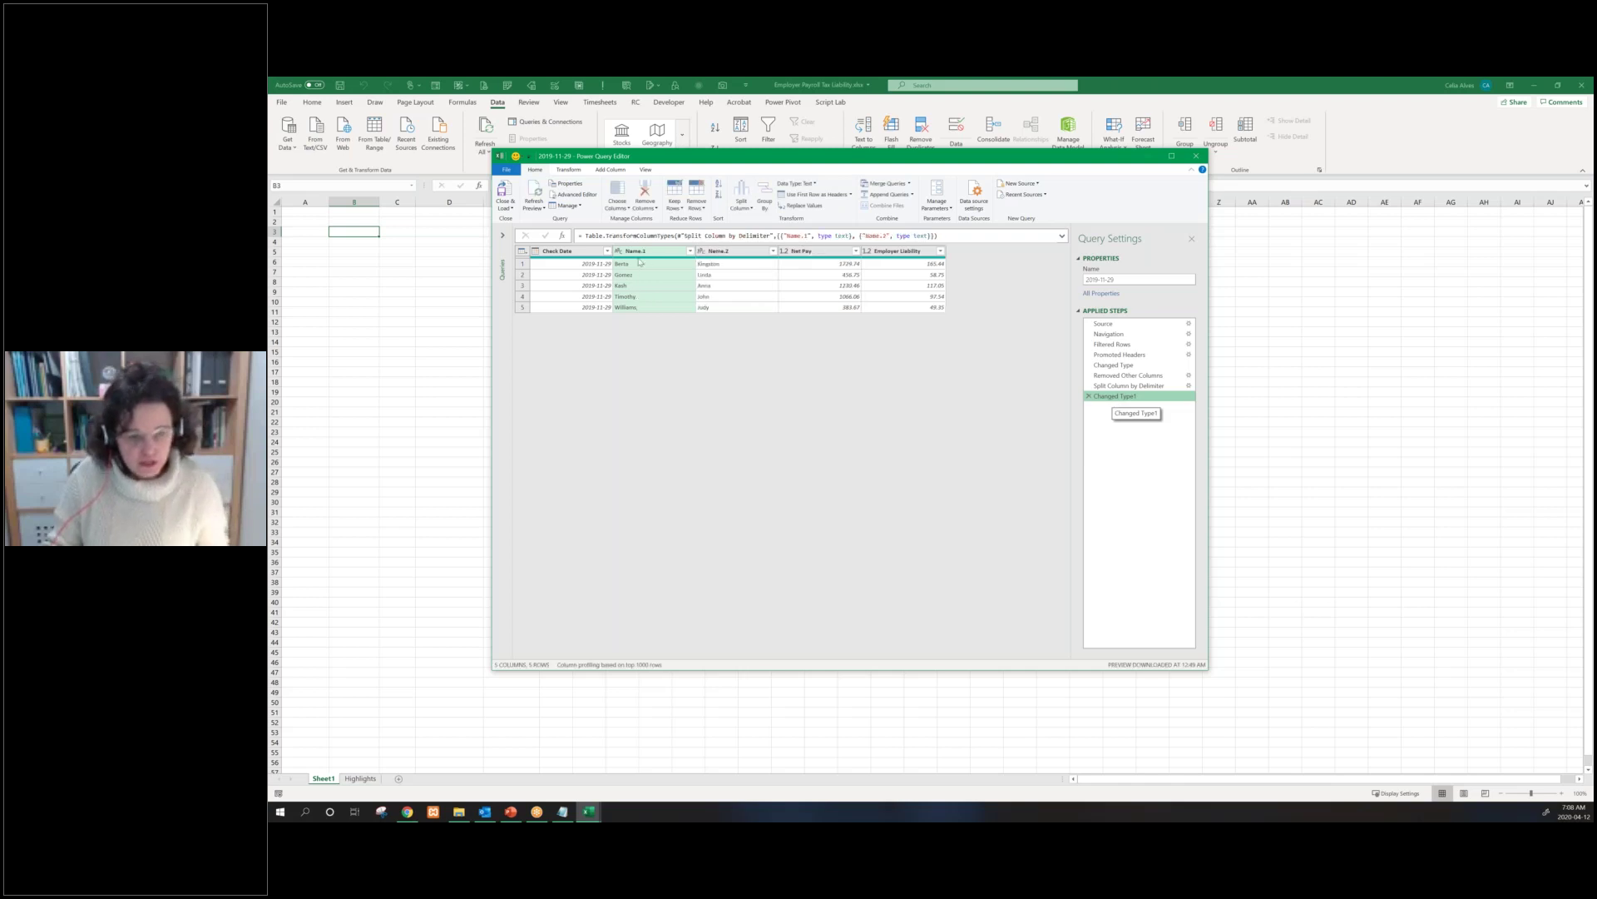
pyautogui.doubleClick(635, 251)
pyautogui.write('Last')
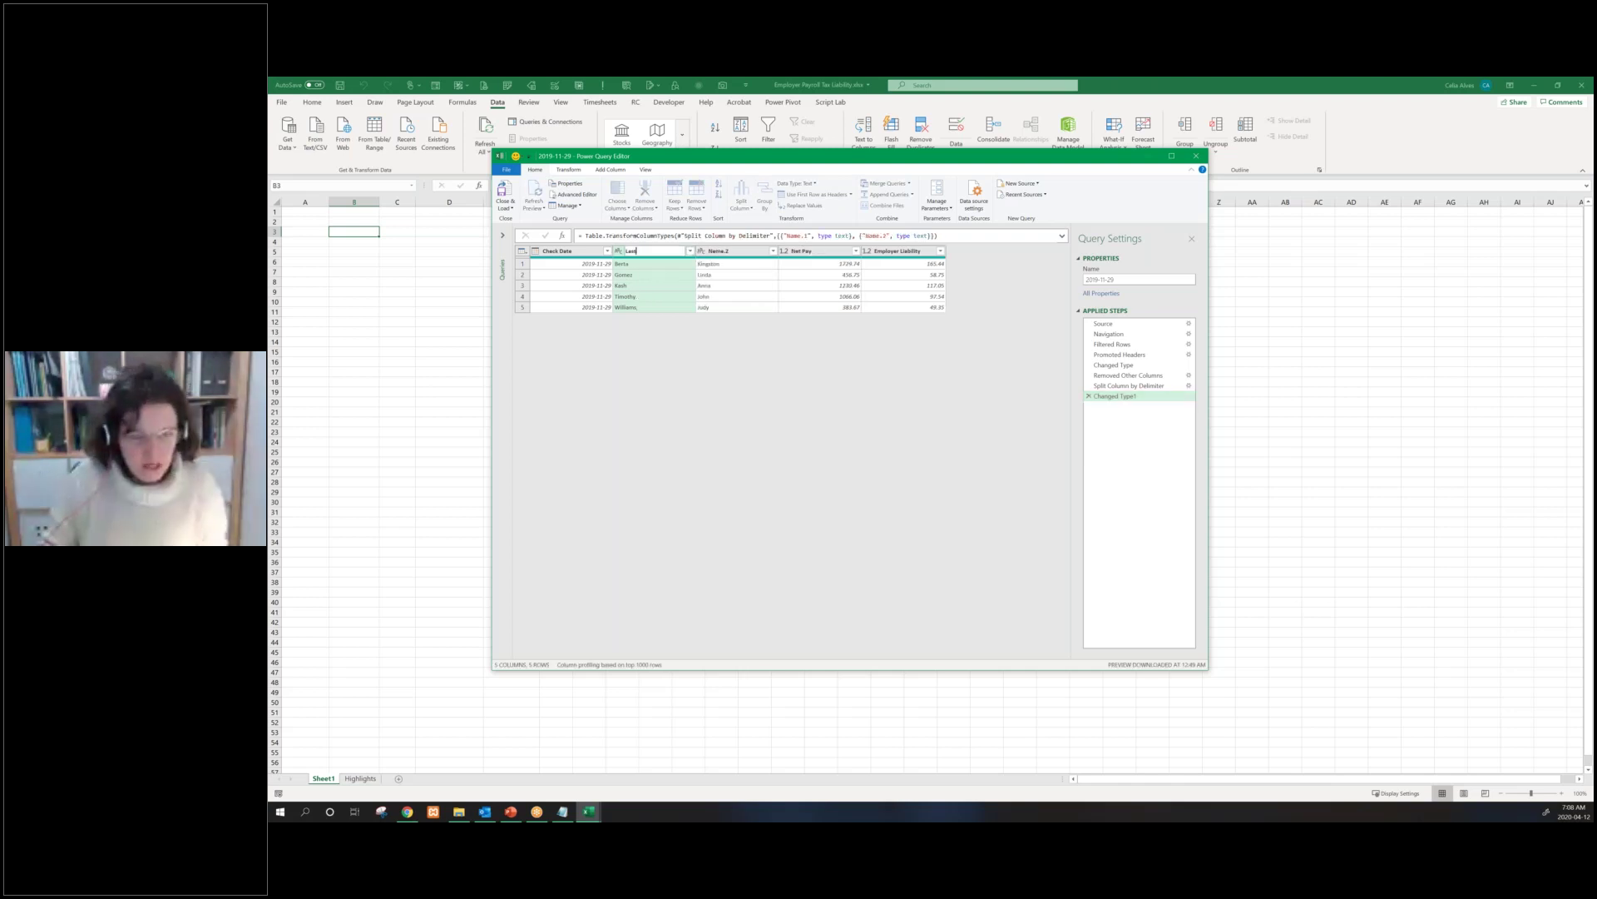
pyautogui.press('Escape')
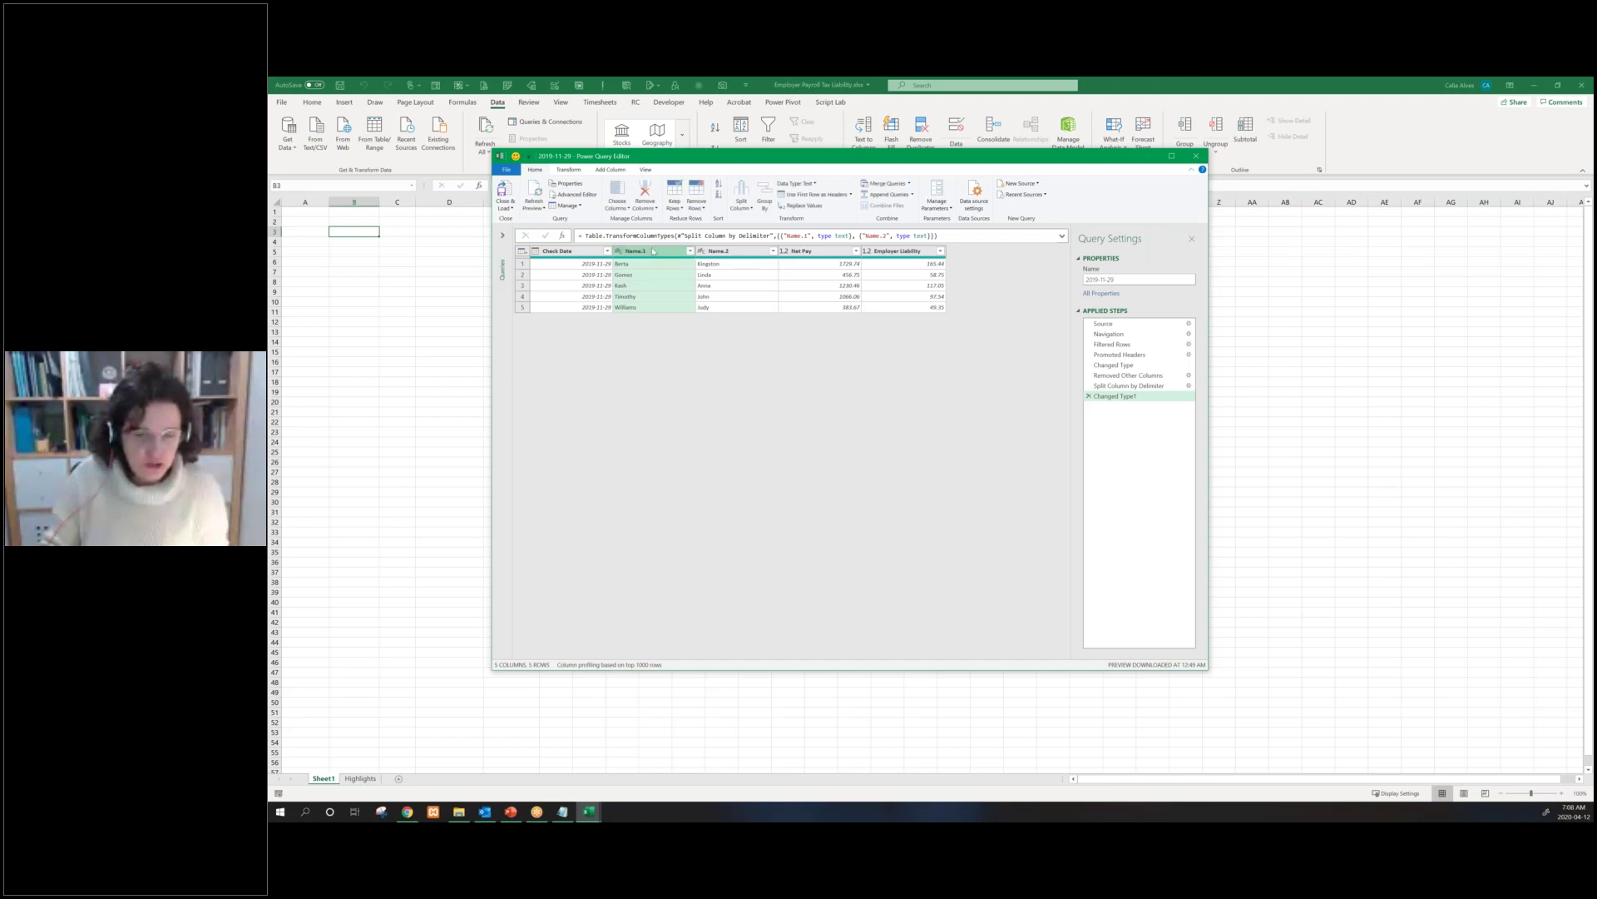
# Select the Name.2 column first and add the Name.1 column to the selection
pyautogui.click(725, 253)
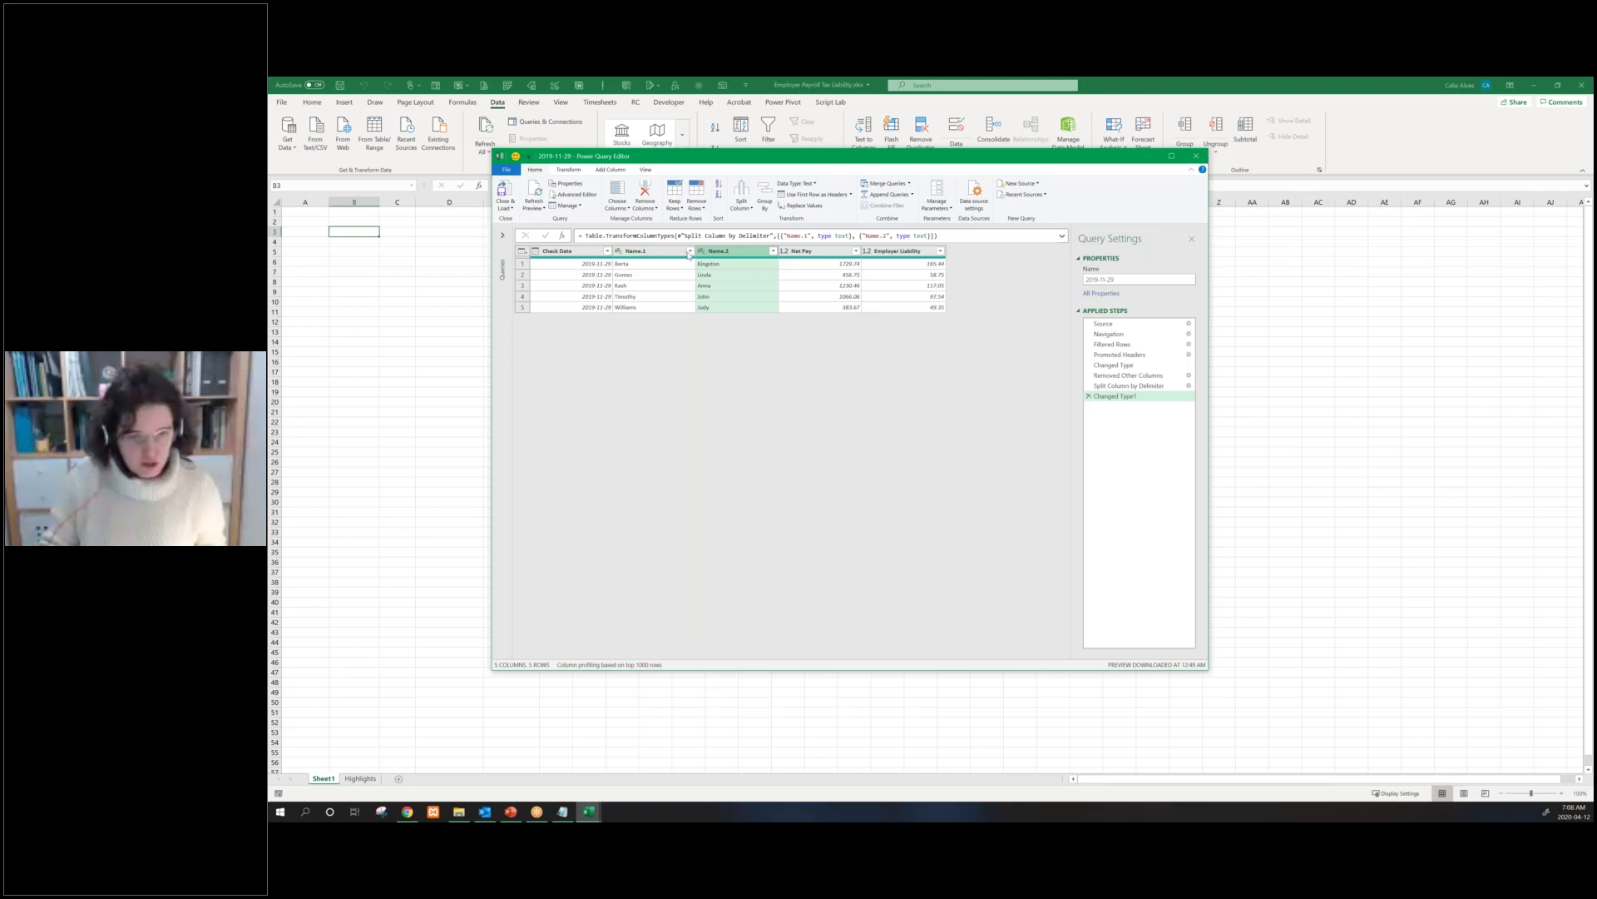
pyautogui.keyDown('ctrl'); pyautogui.click(661, 251); pyautogui.keyUp('ctrl')
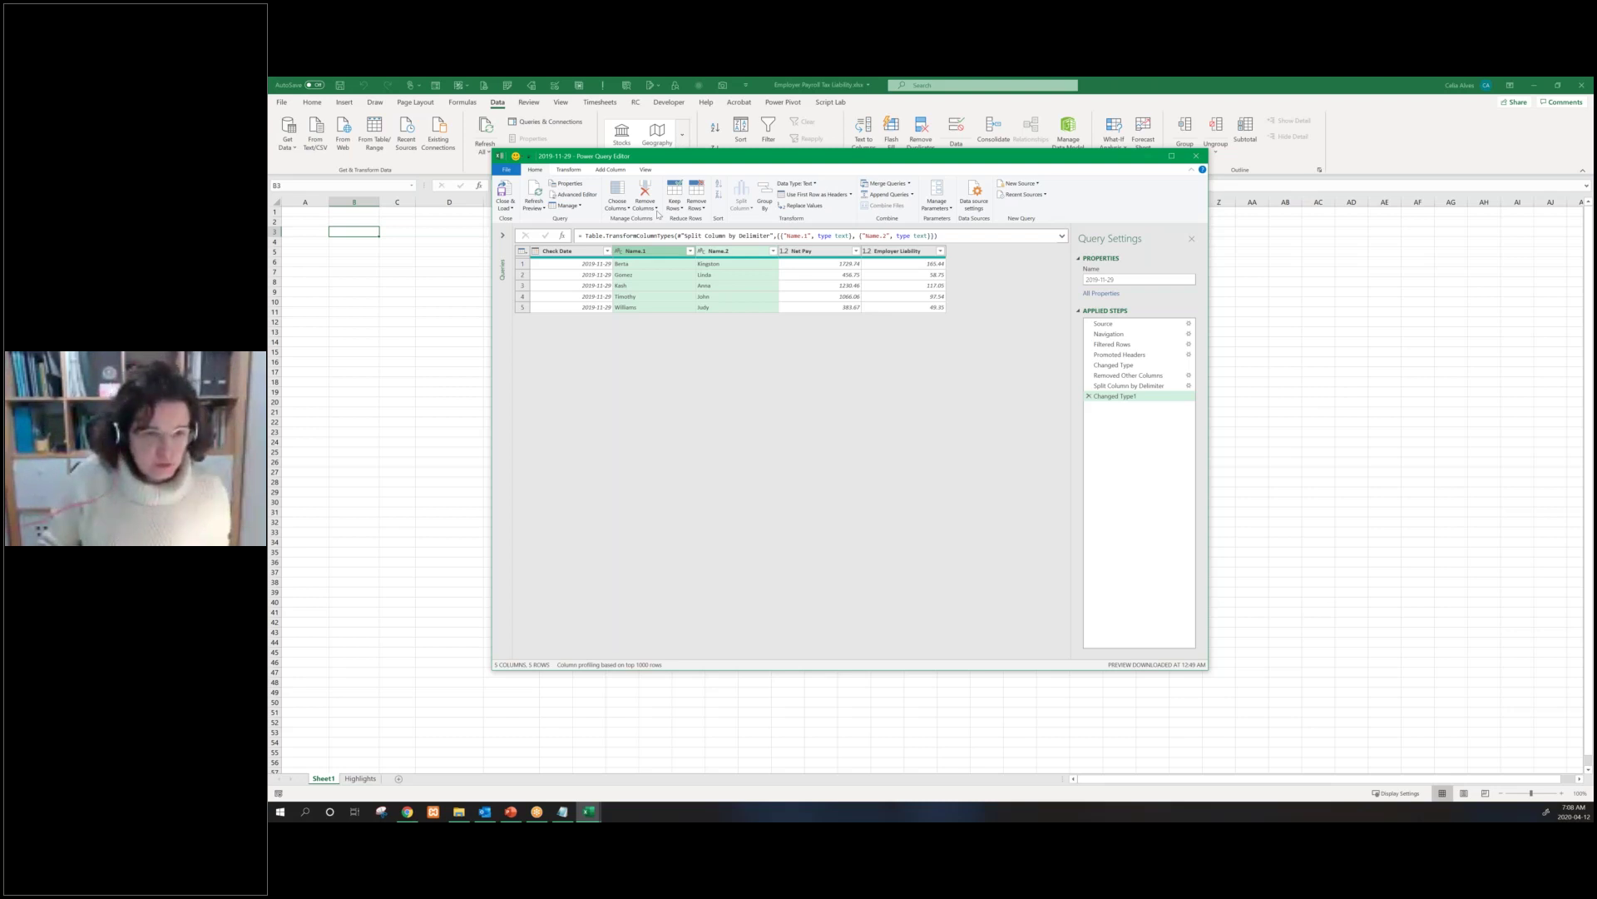
# Compare the Merge Columns command that transforms existing columns with the one that adds a new column
pyautogui.click(572, 171)
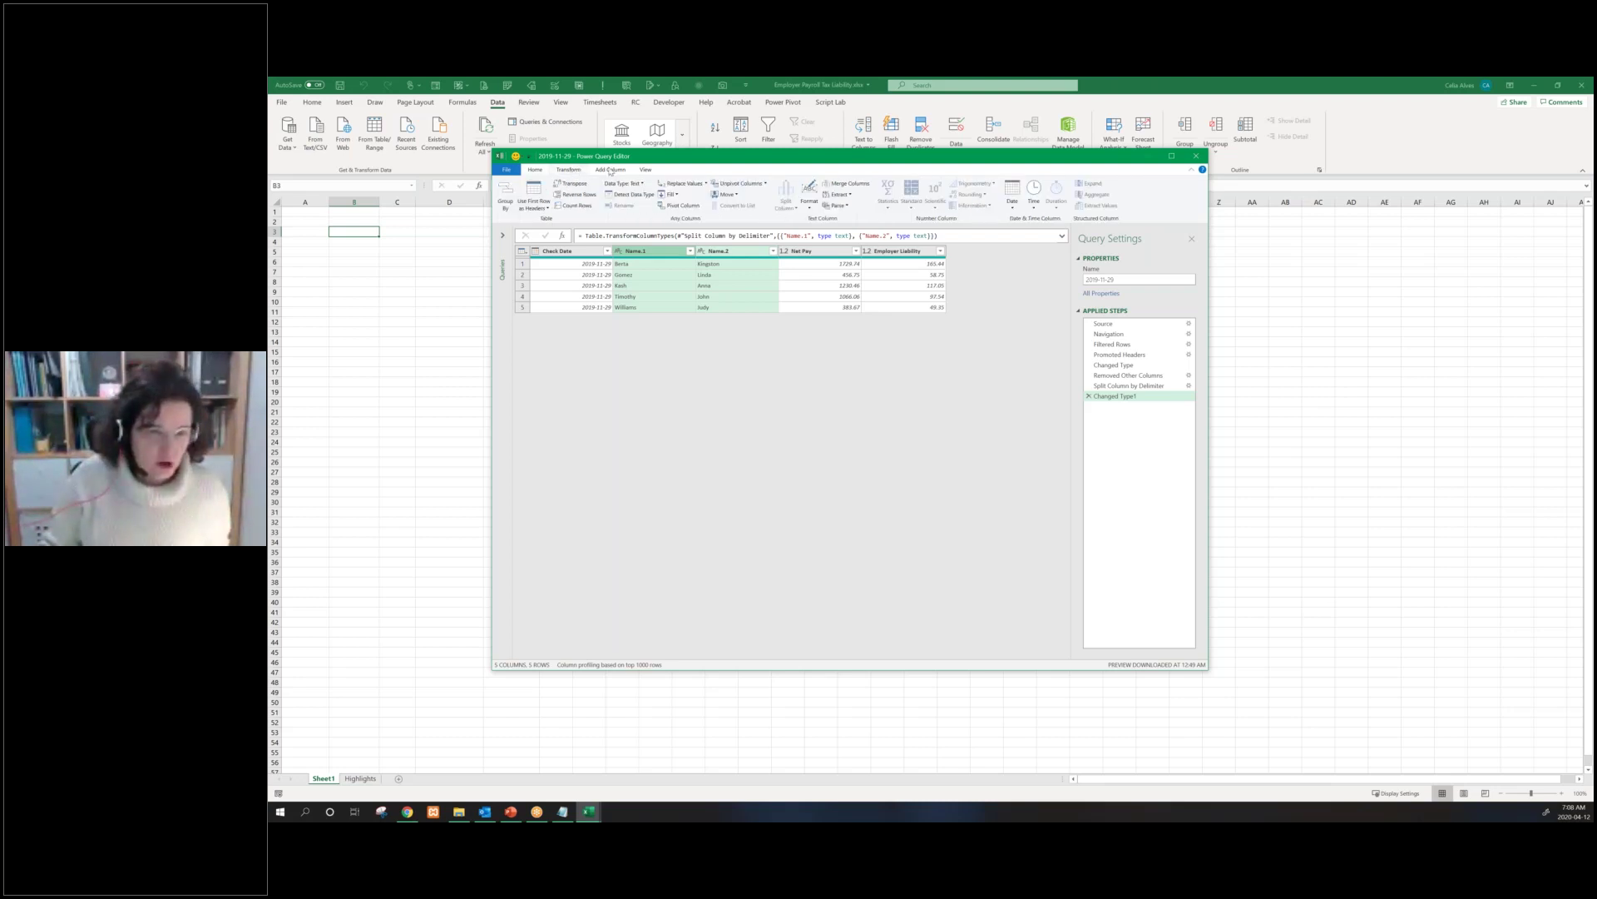
pyautogui.click(611, 171)
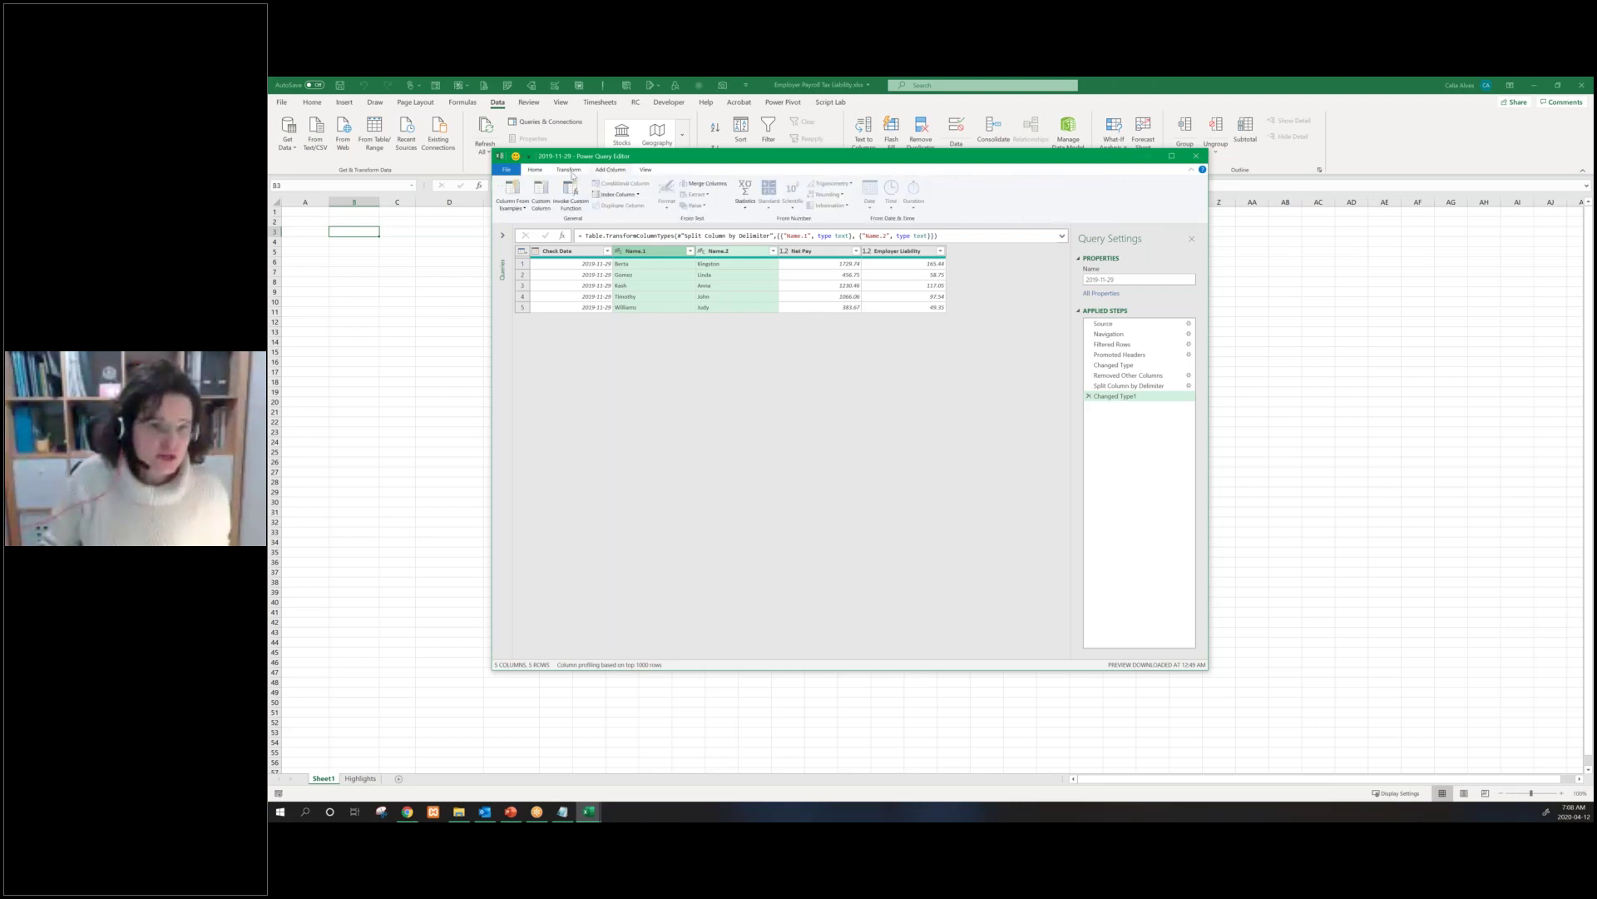
pyautogui.scroll(1, 599, 175)
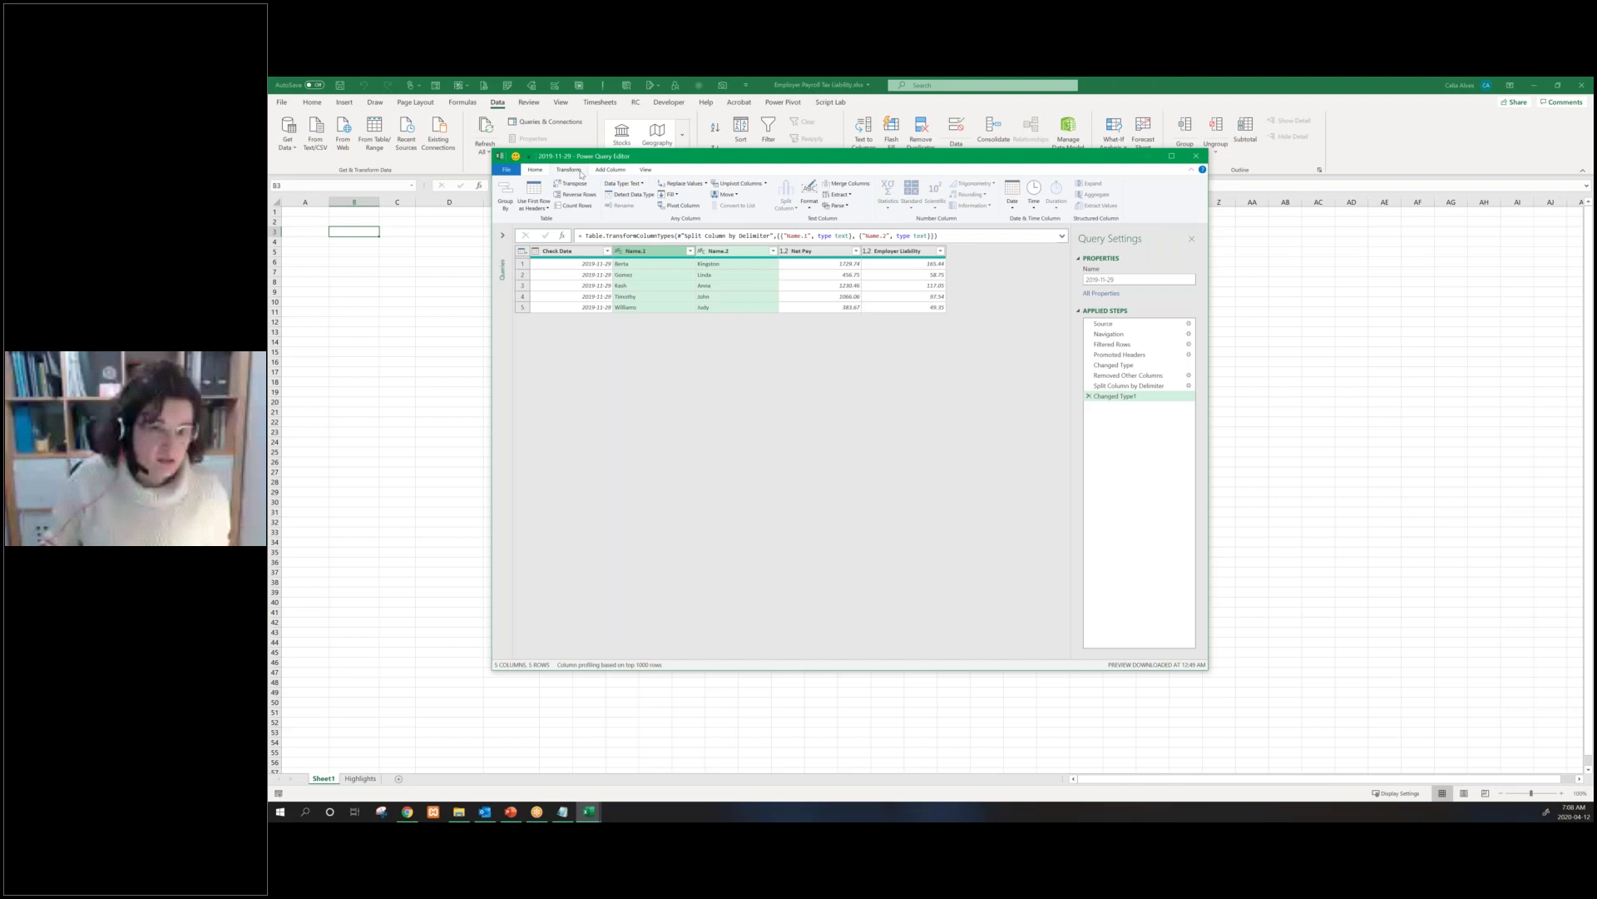
pyautogui.scroll(-1, 577, 173)
pyautogui.scroll(1, 587, 172)
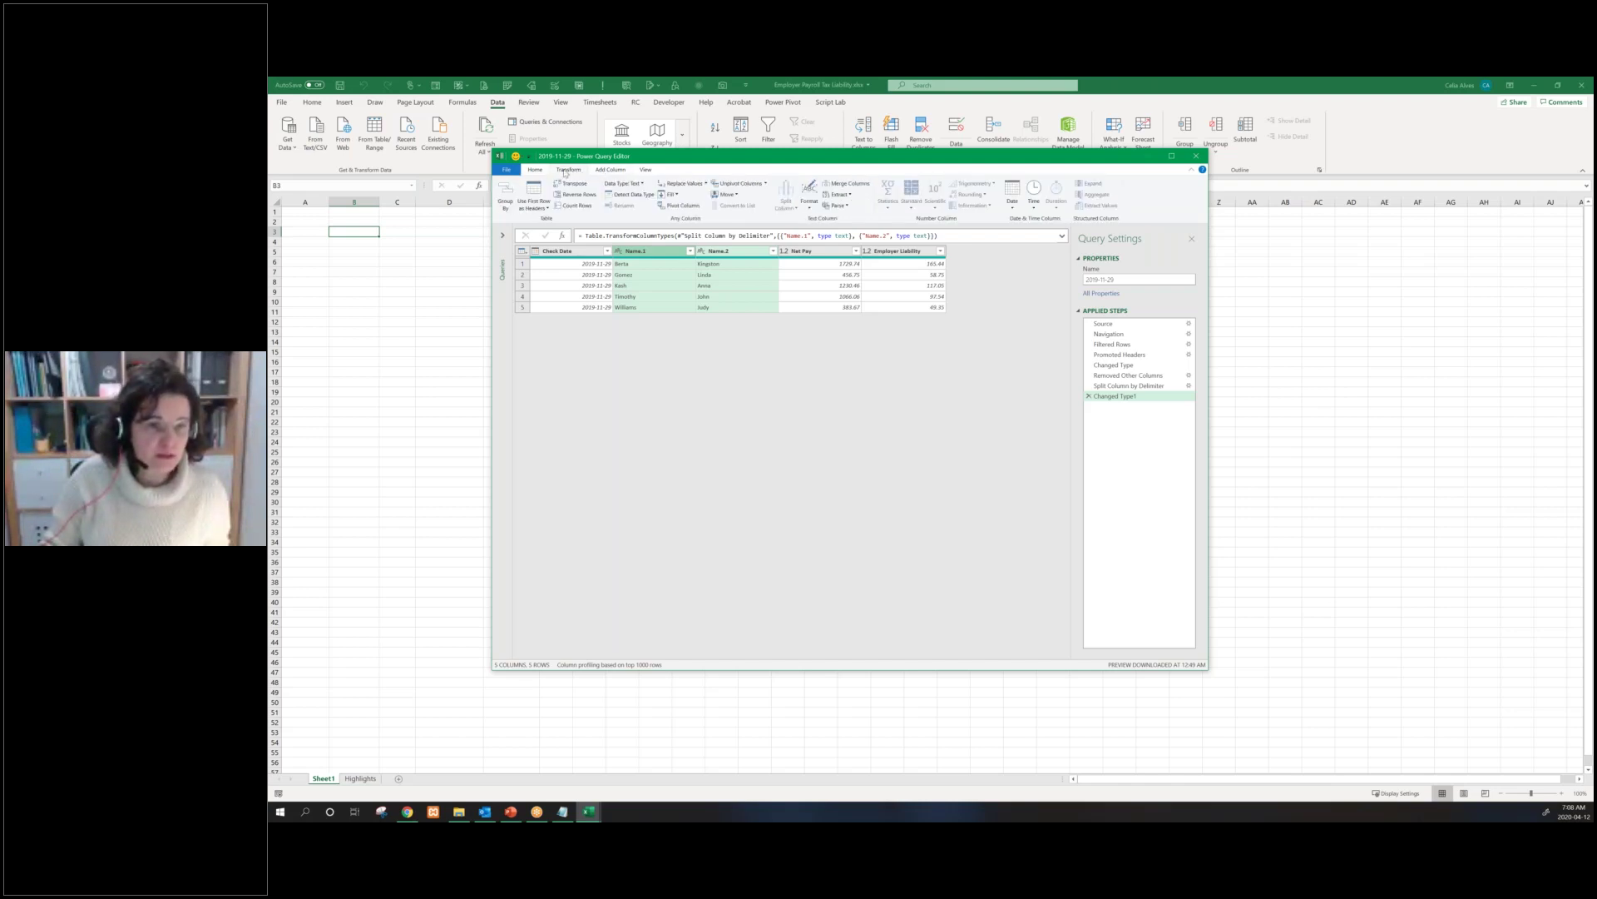
pyautogui.scroll(-1, 567, 175)
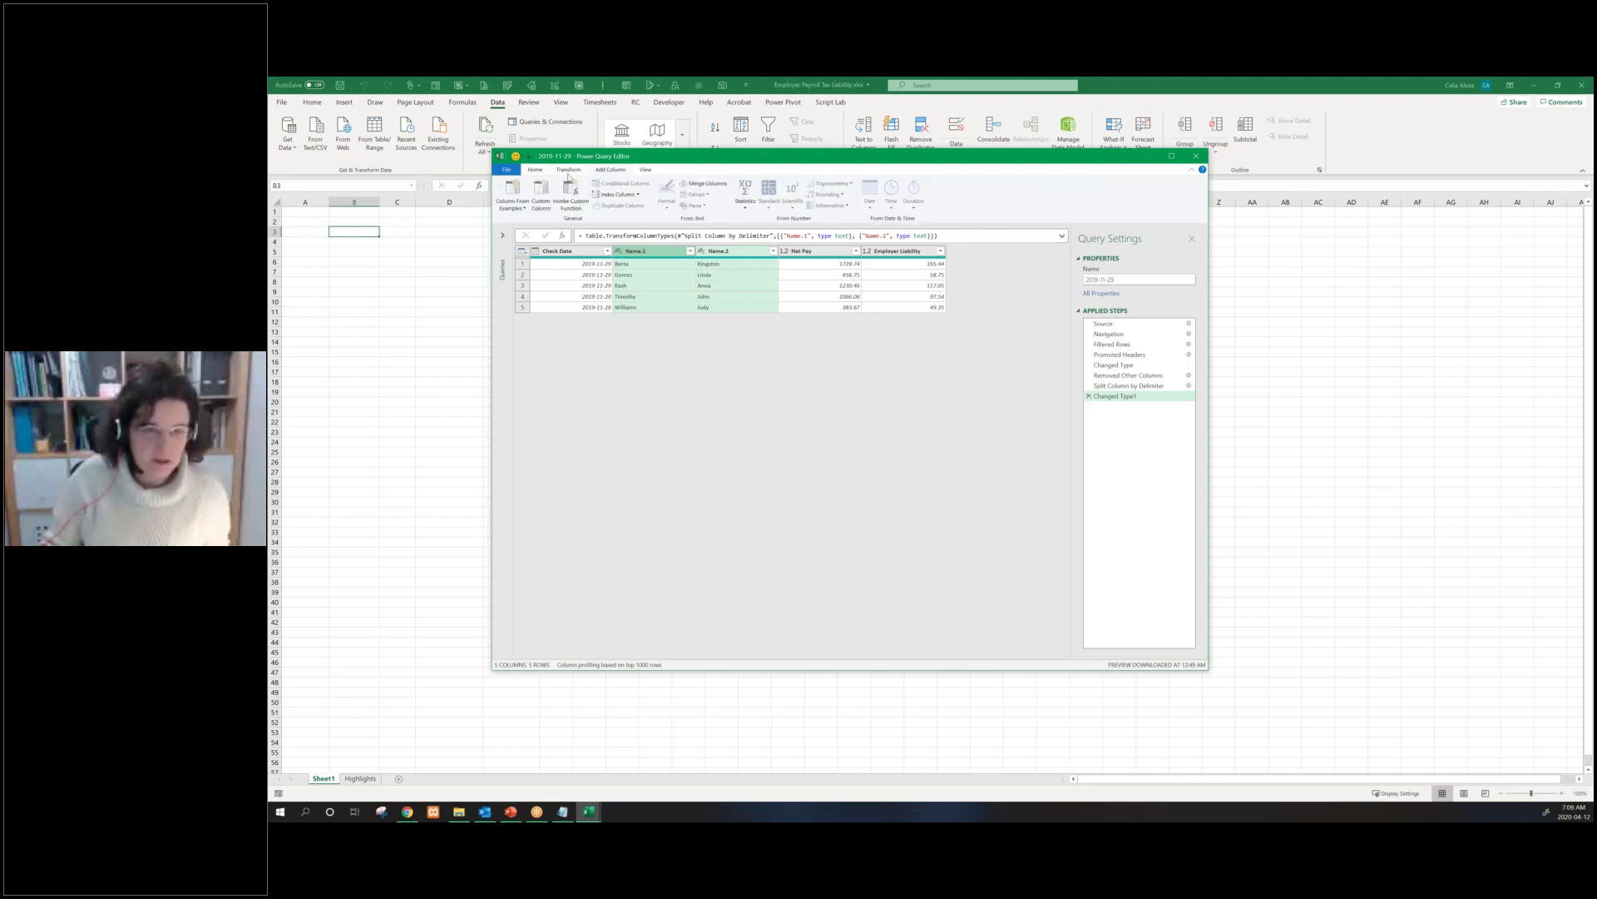
pyautogui.scroll(1, 575, 175)
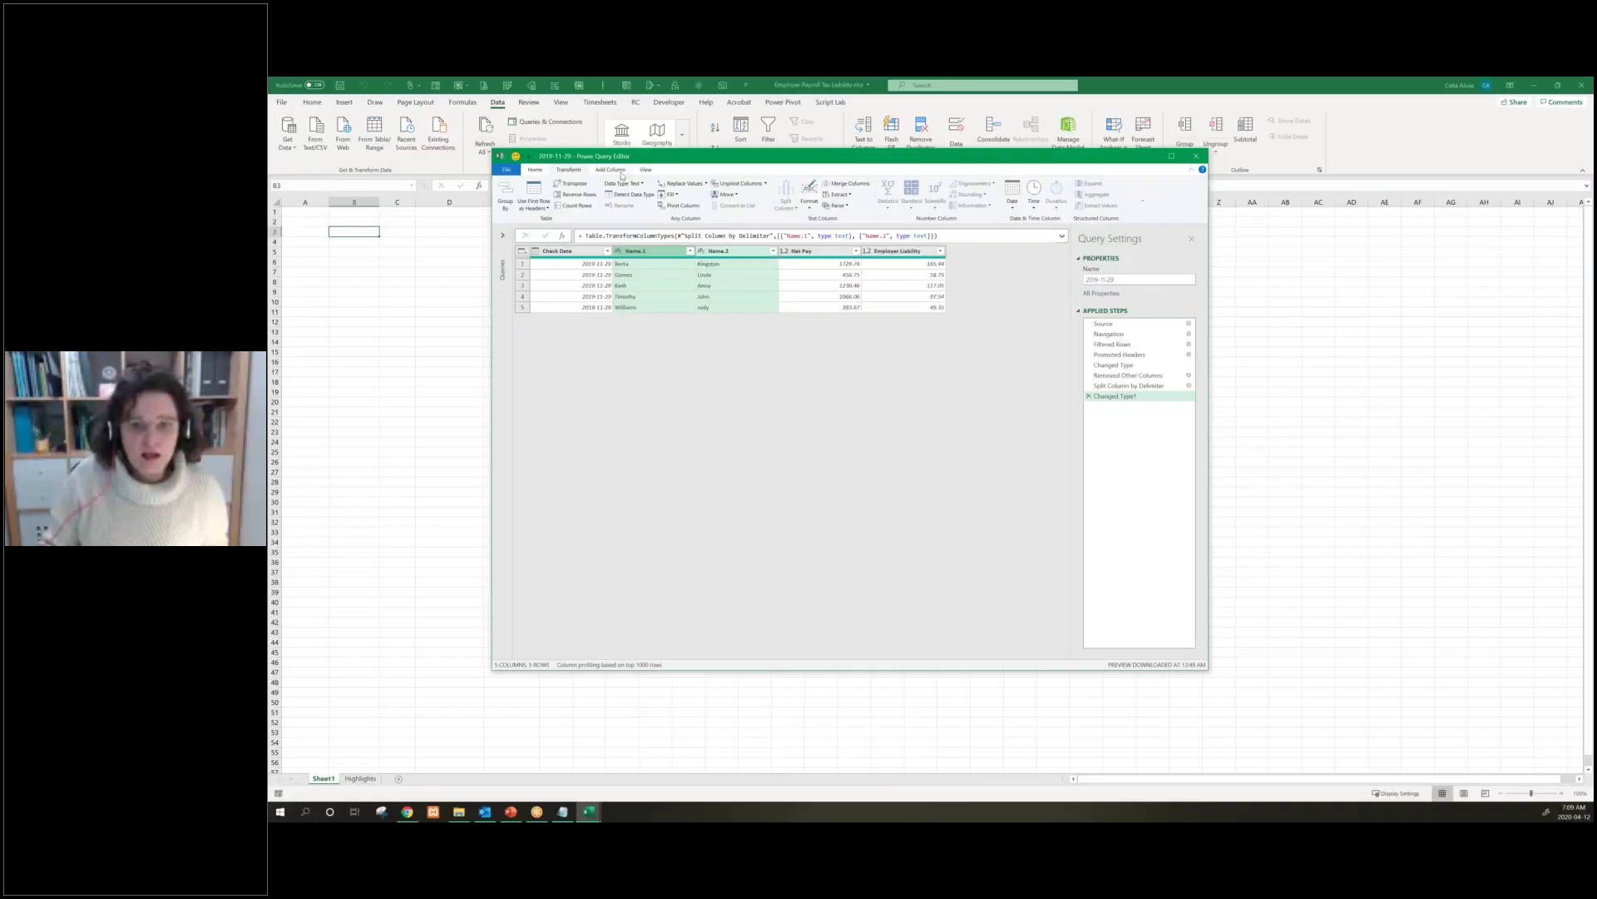
pyautogui.click(611, 170)
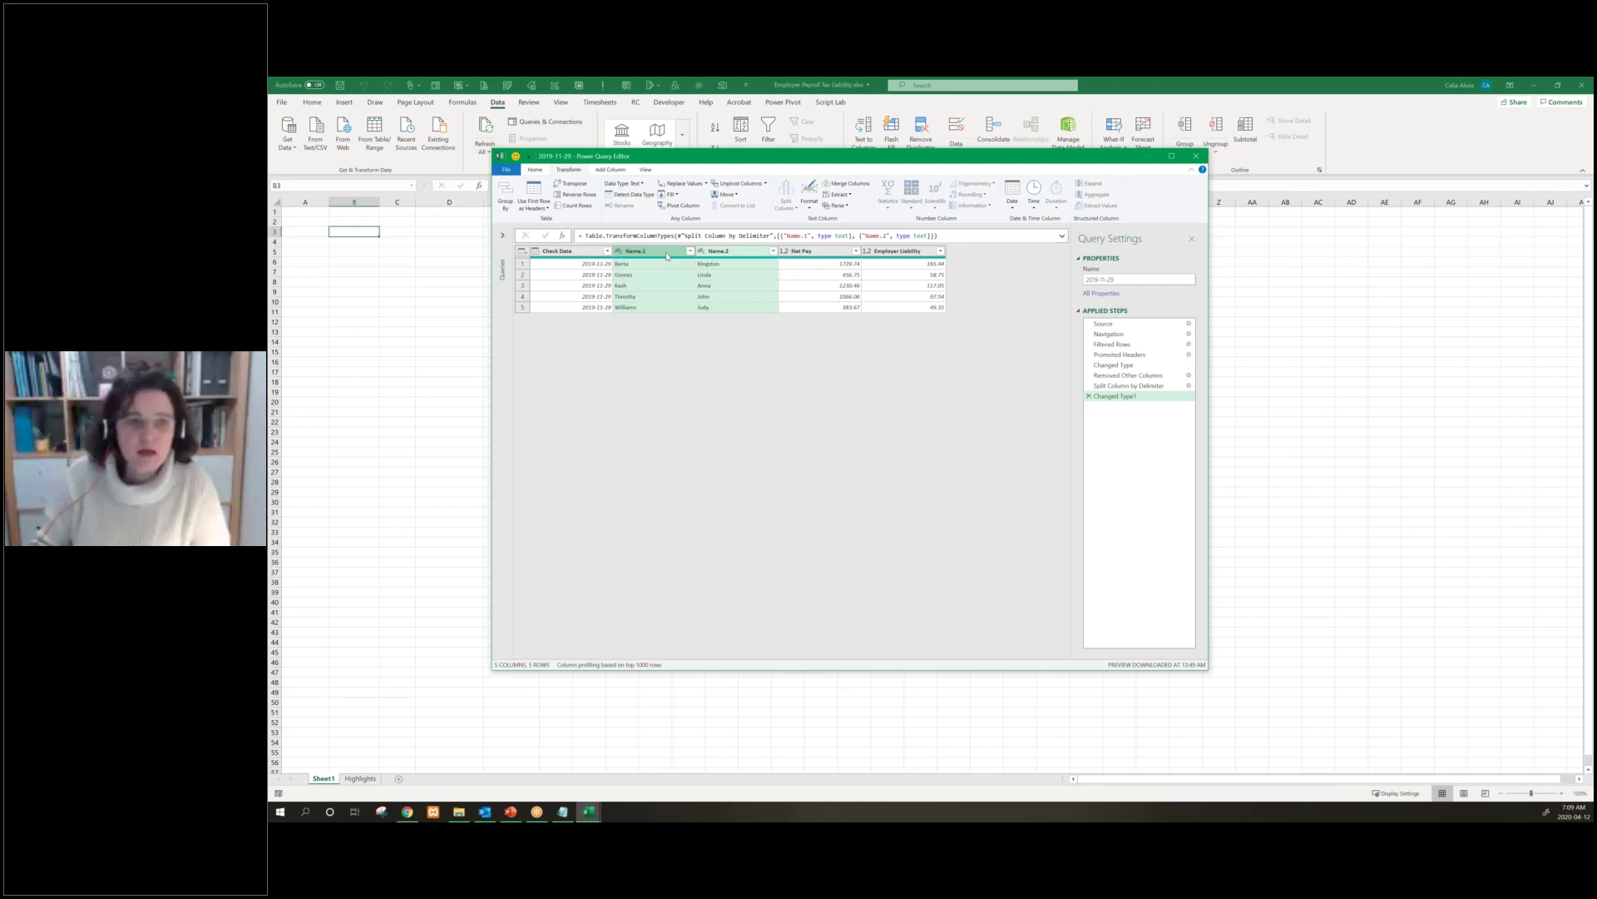
pyautogui.click(610, 169)
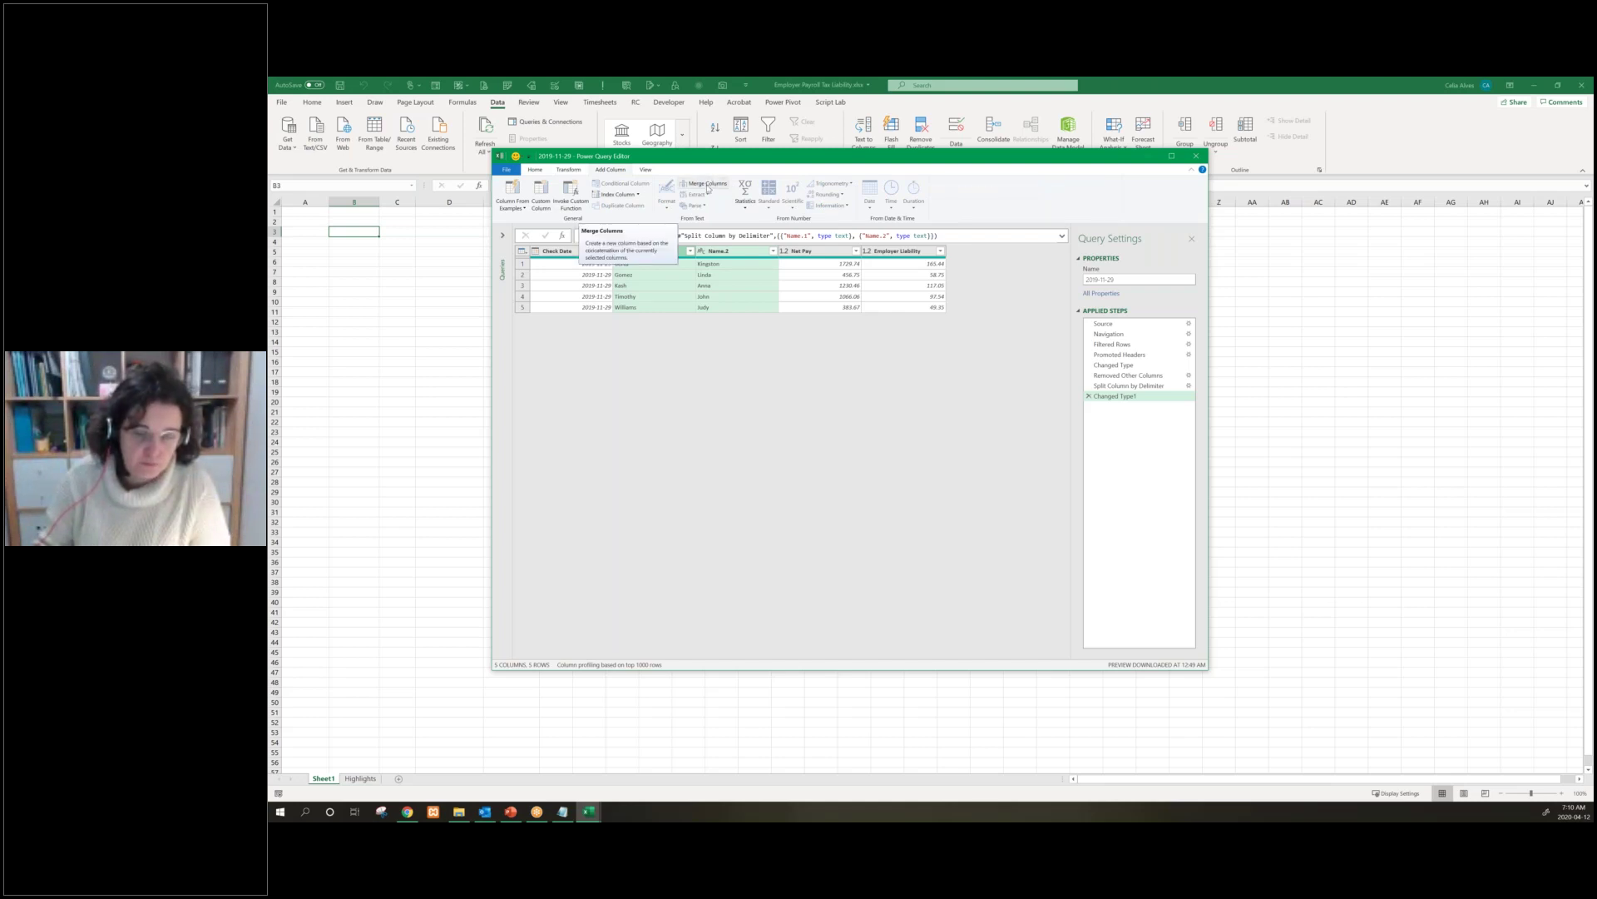
# Merge the selected Name.2 and Name.1 columns with a space separator into one column named Full Name
pyautogui.click(573, 171)
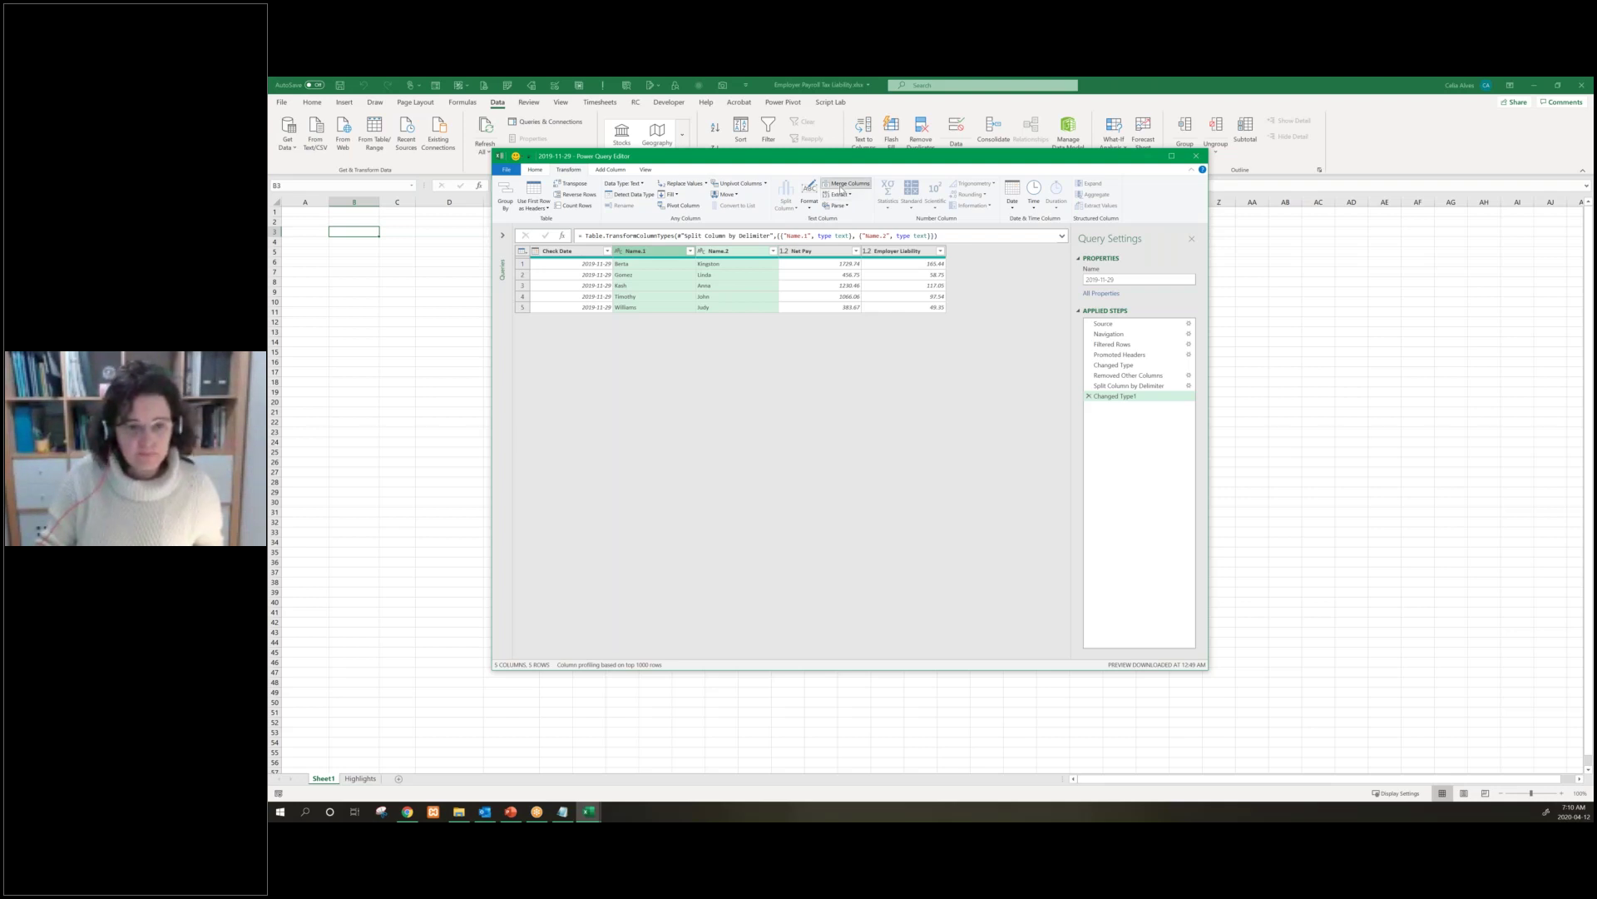
pyautogui.click(841, 188)
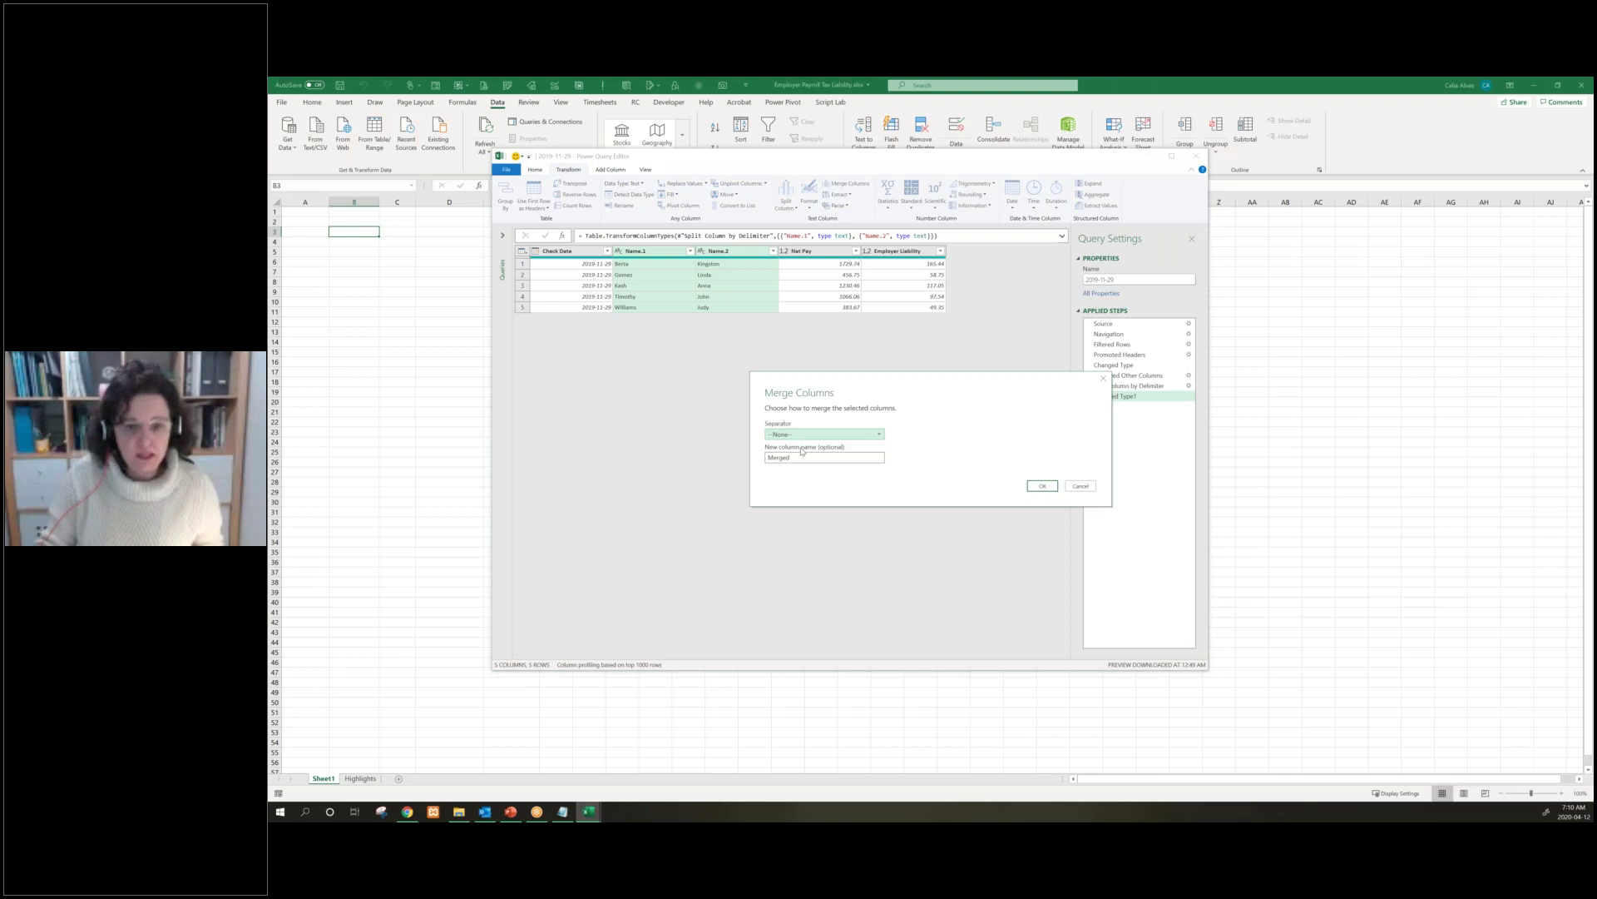
pyautogui.click(802, 434)
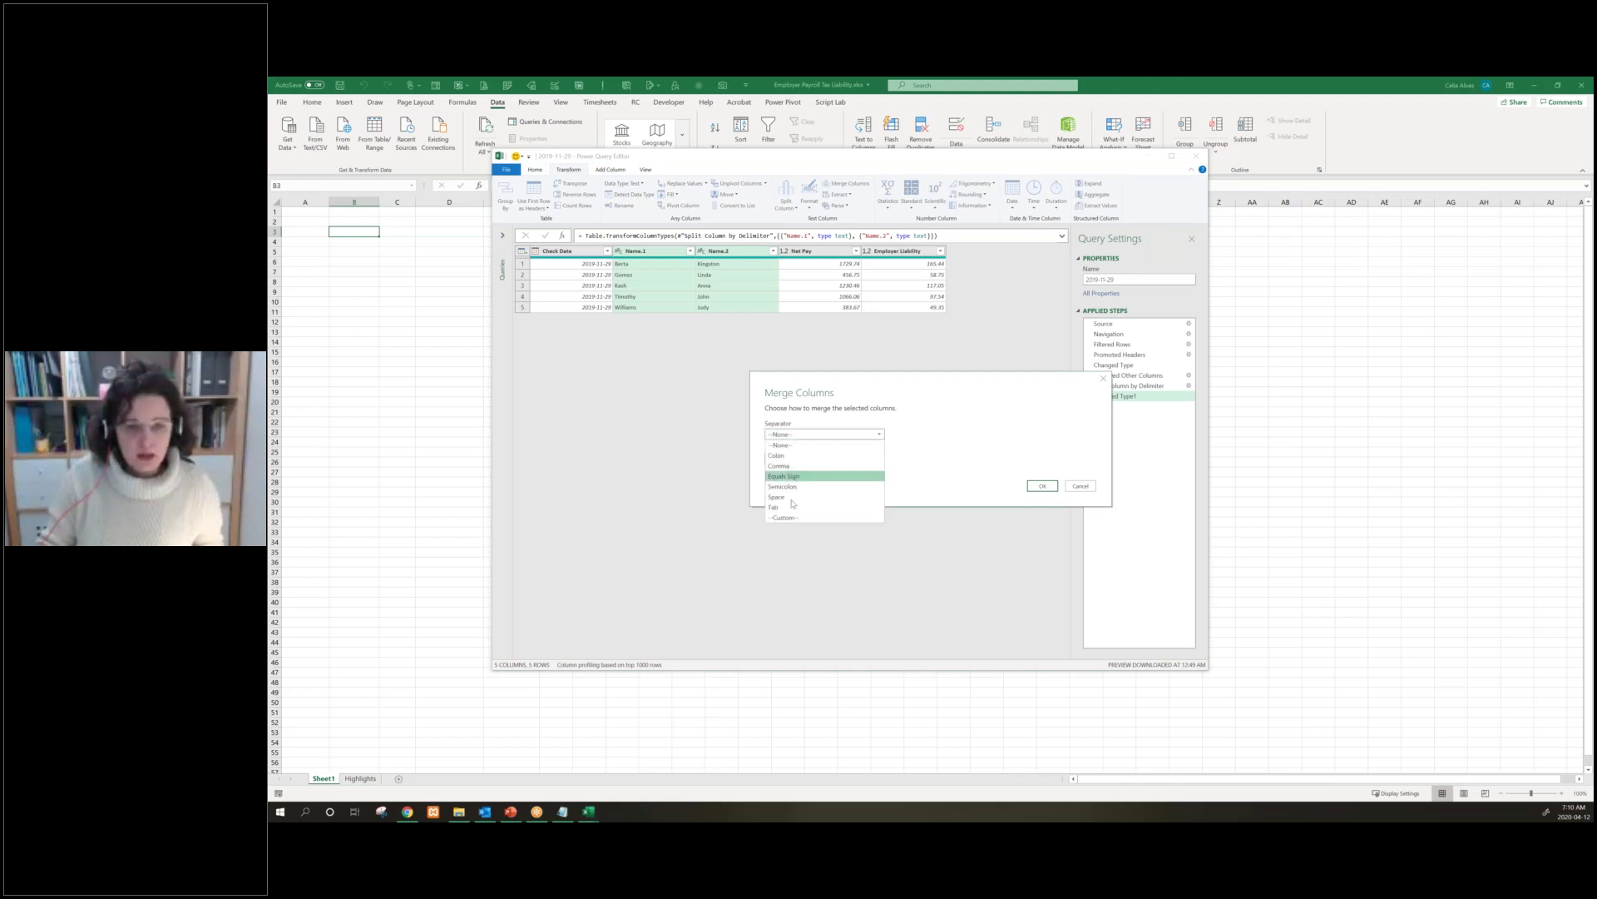
pyautogui.click(791, 498)
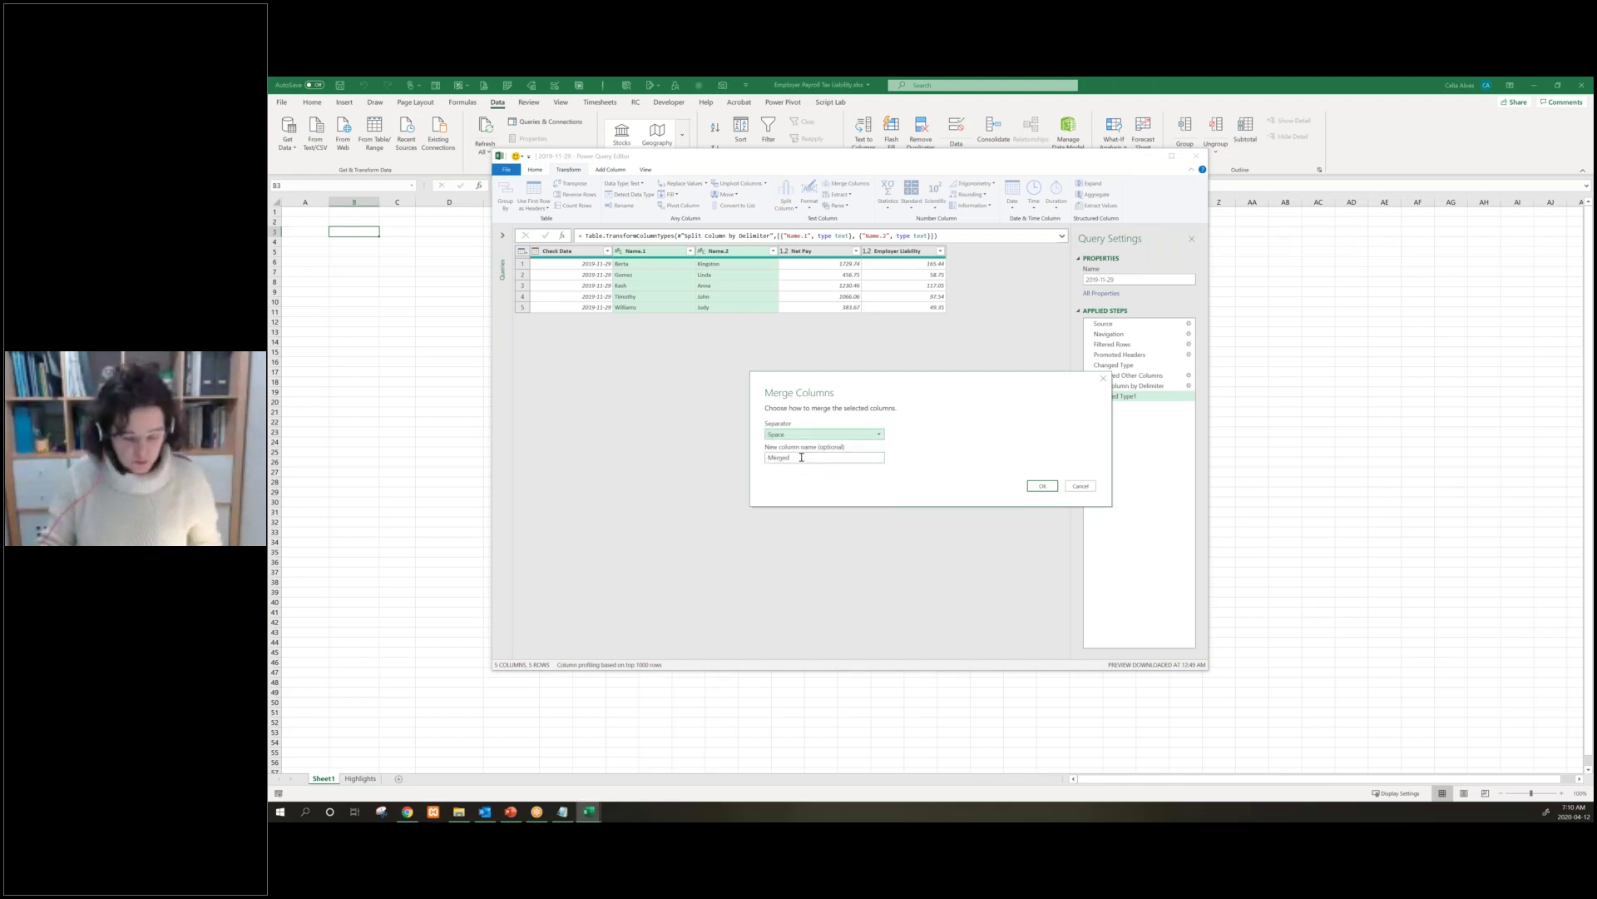
pyautogui.hotkey('ctrl', 'a')
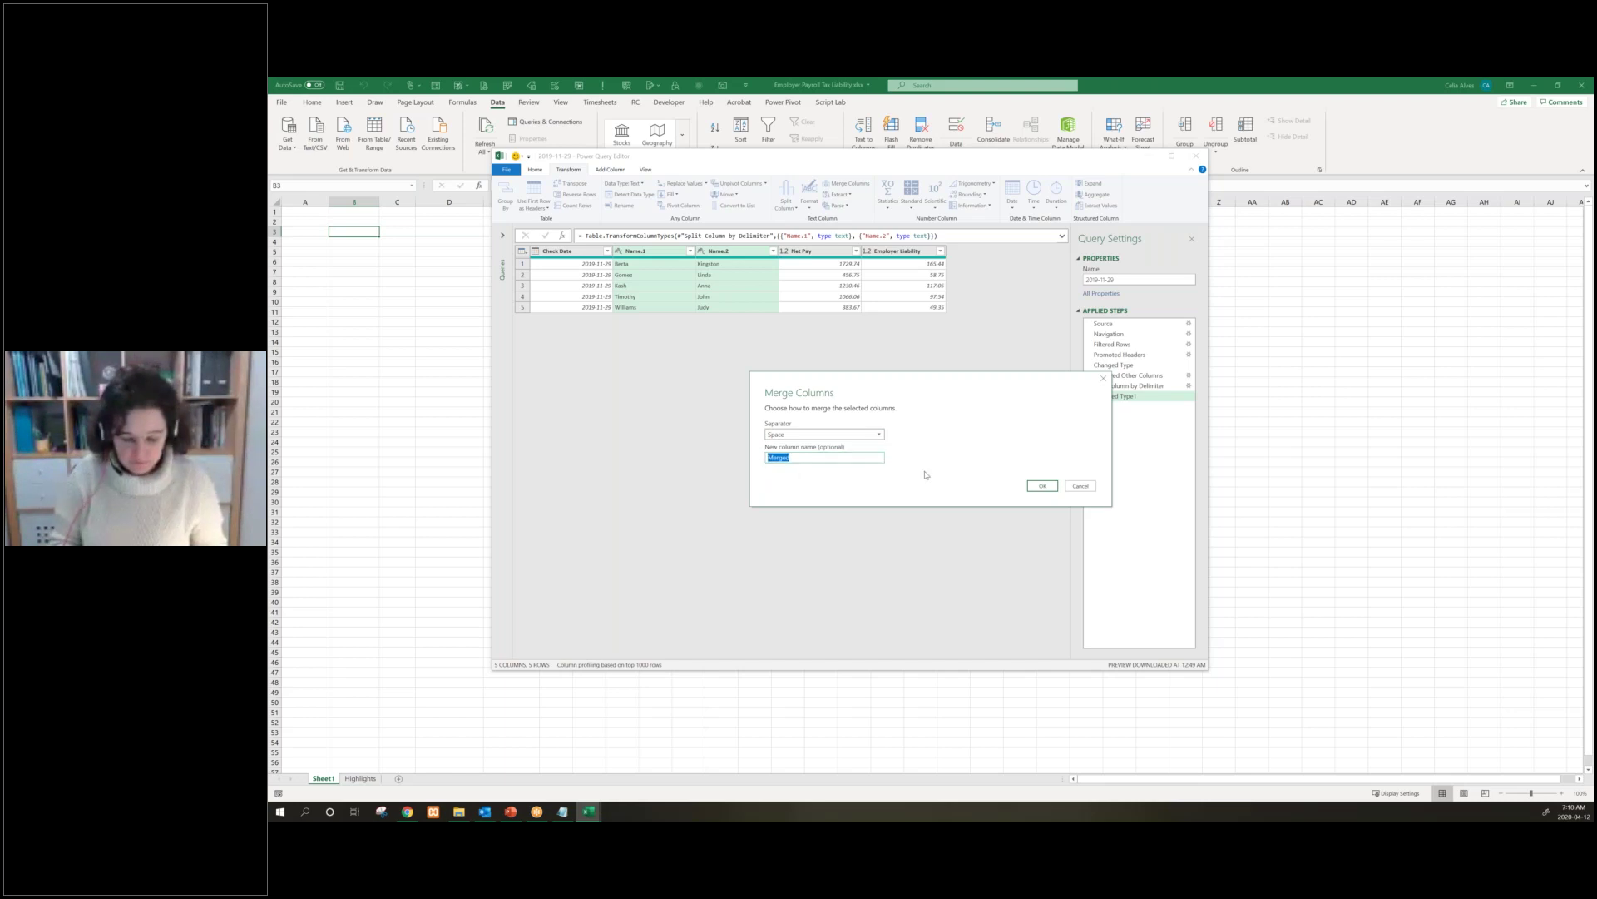
pyautogui.write('Full Name')
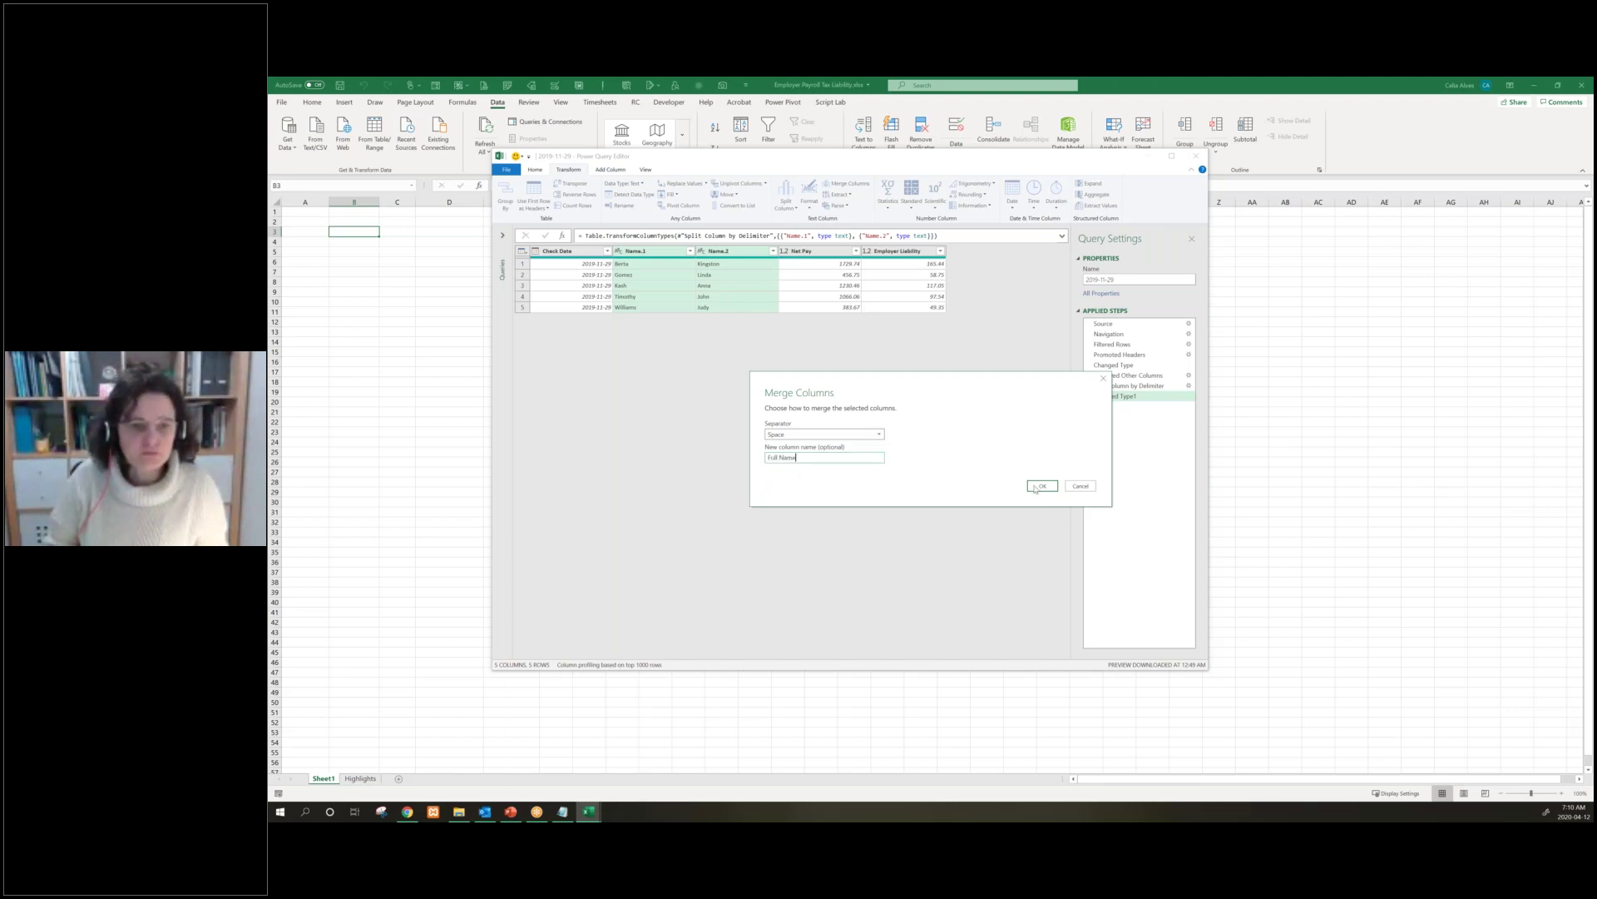
pyautogui.click(1041, 486)
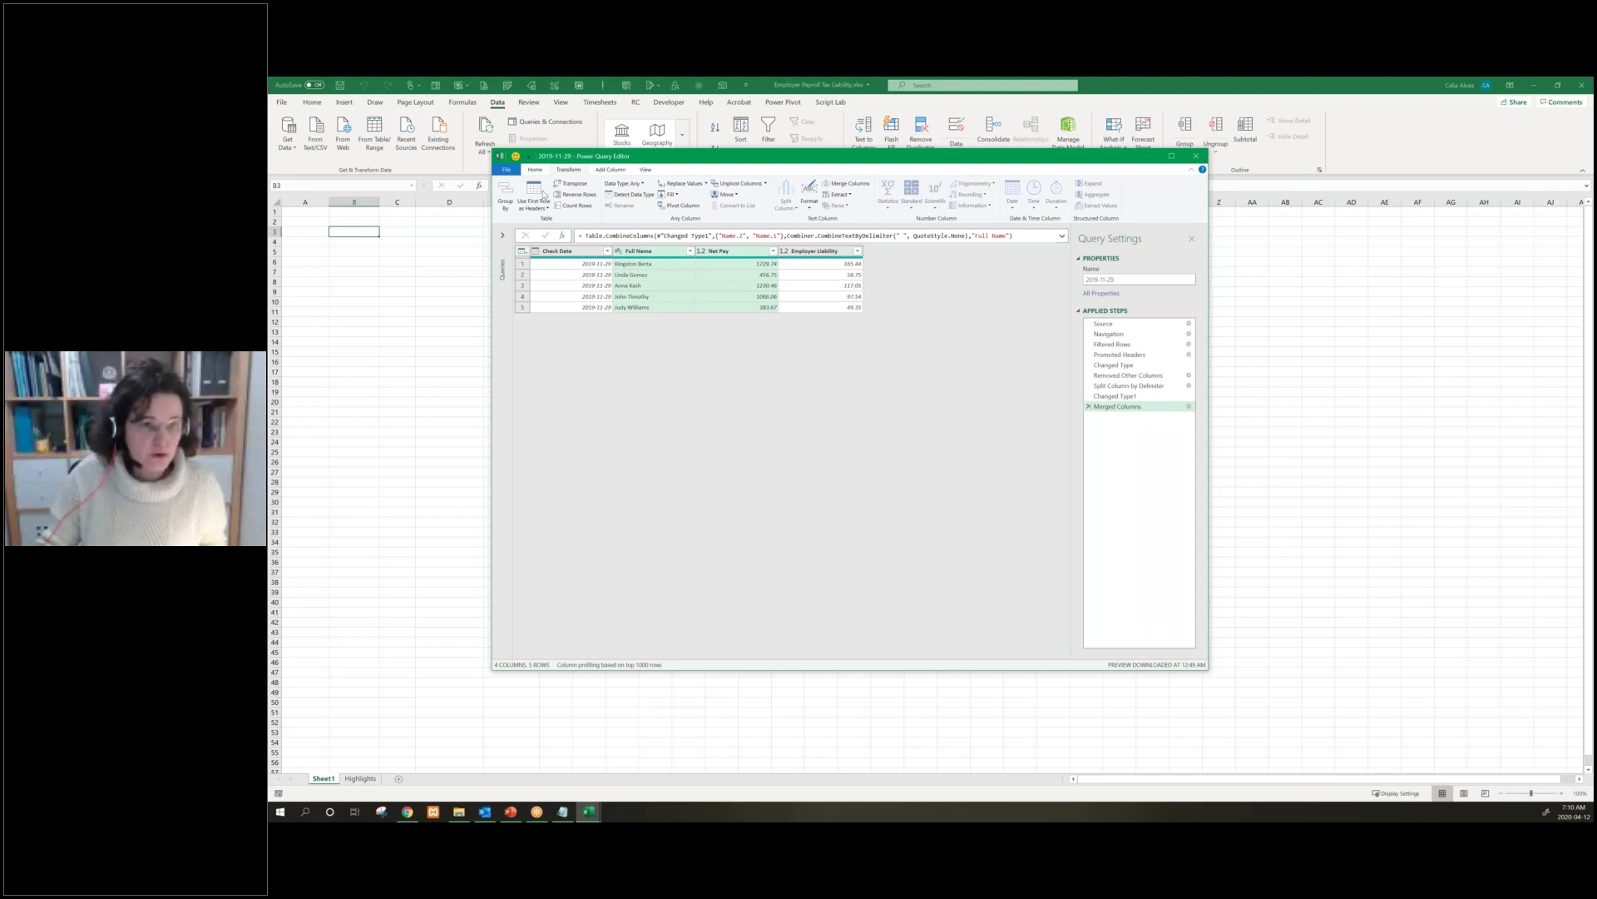
# Close the query editor and load the query as a table into the existing worksheet at cell B3
pyautogui.click(534, 171)
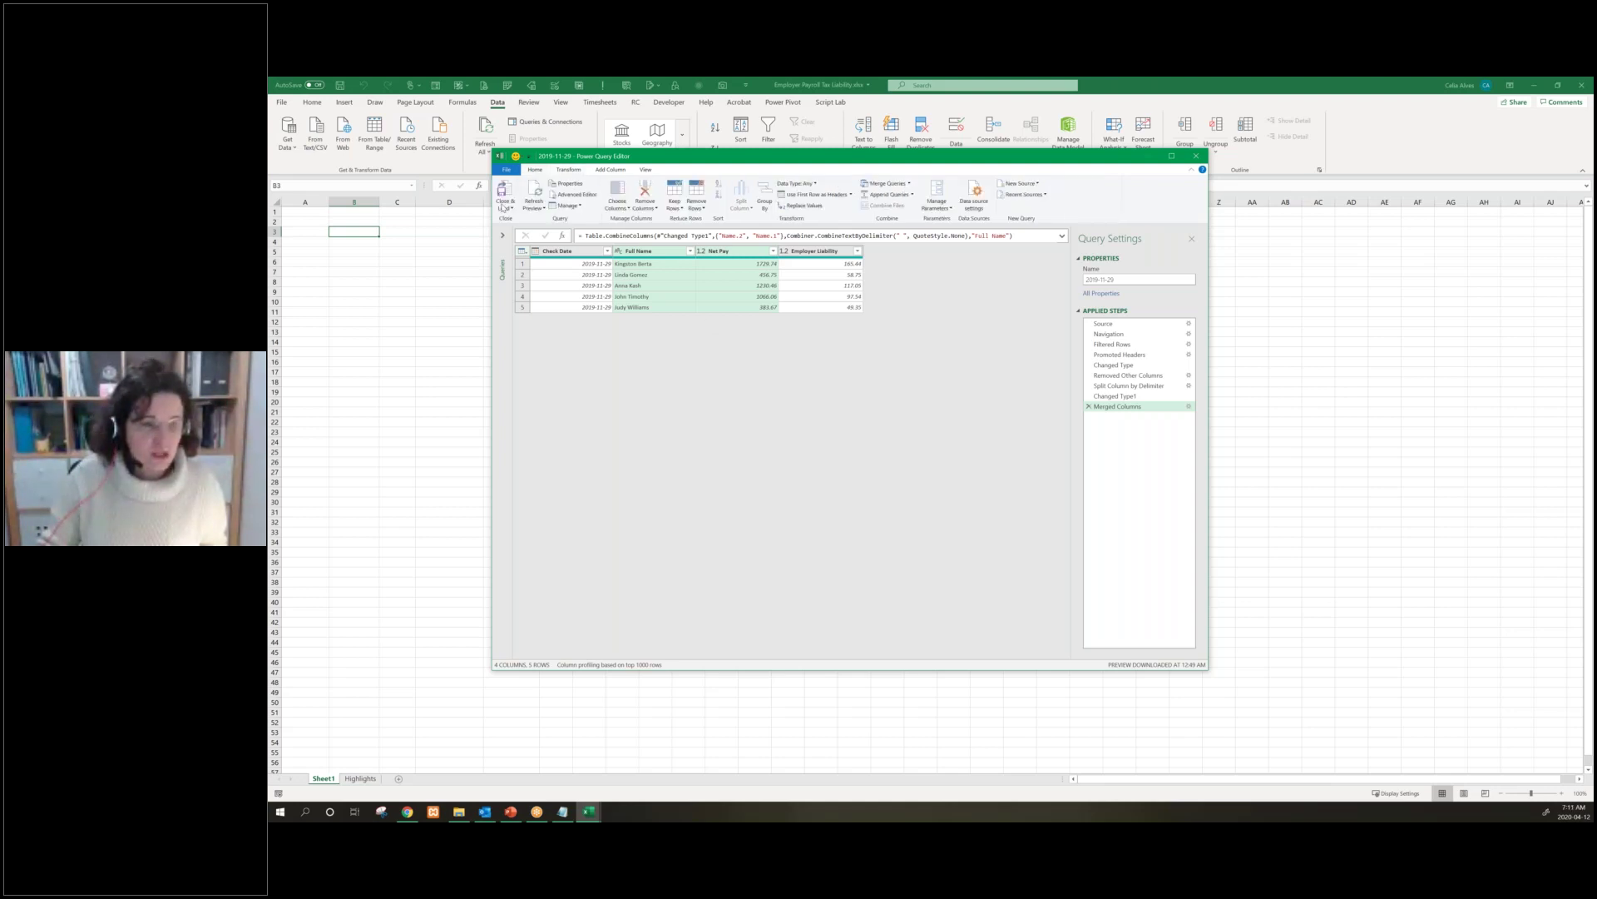
pyautogui.click(504, 207)
pyautogui.click(490, 229)
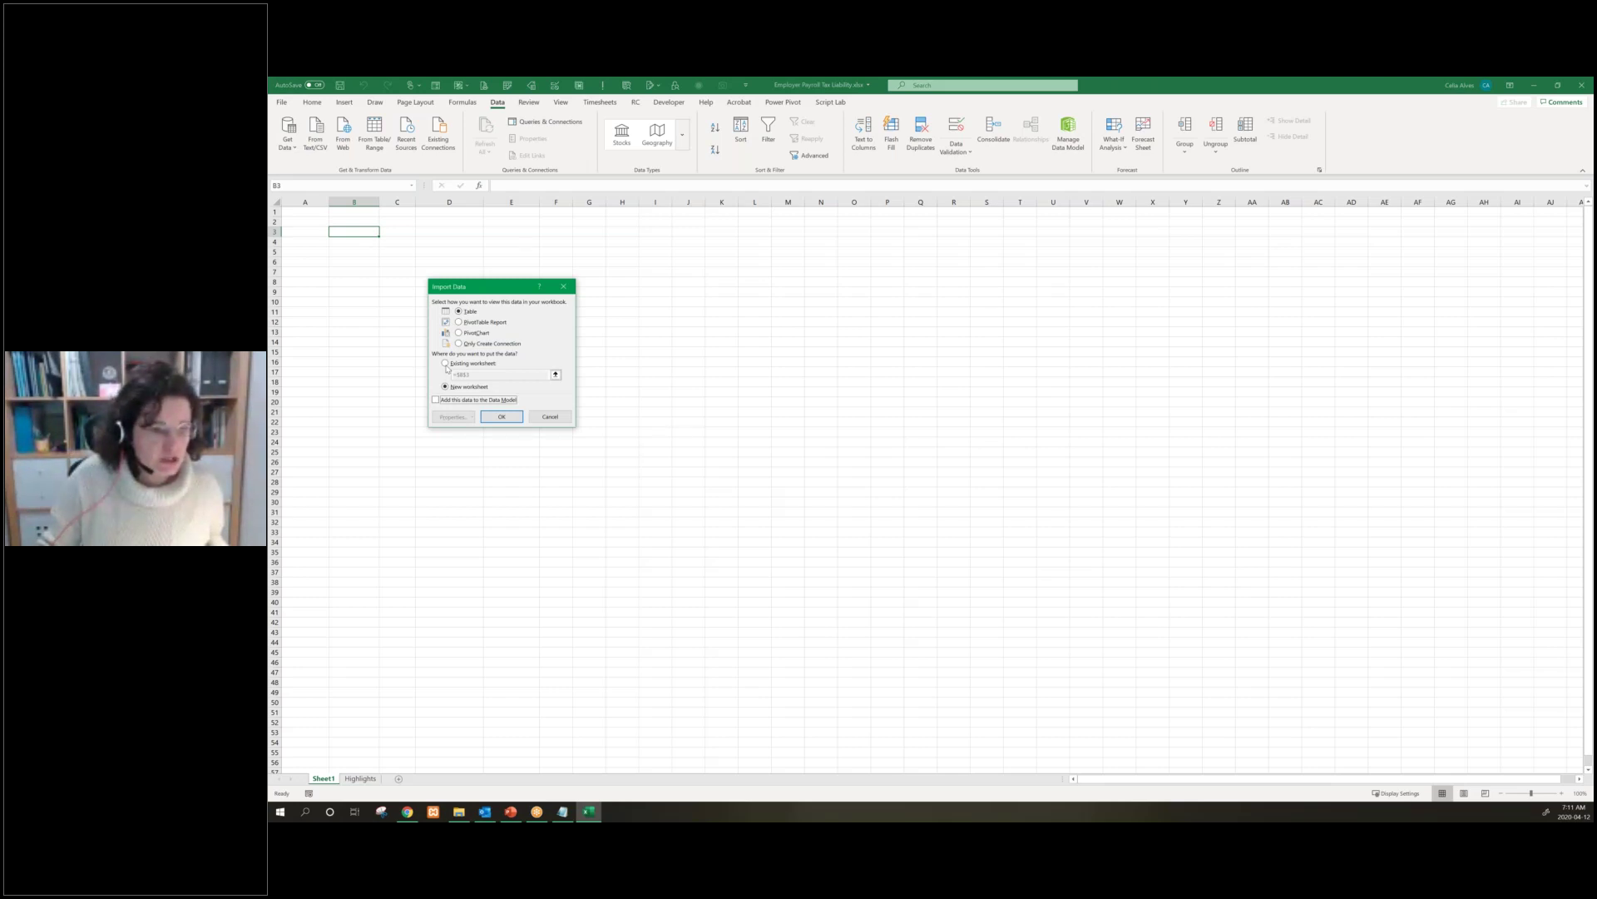
pyautogui.click(446, 364)
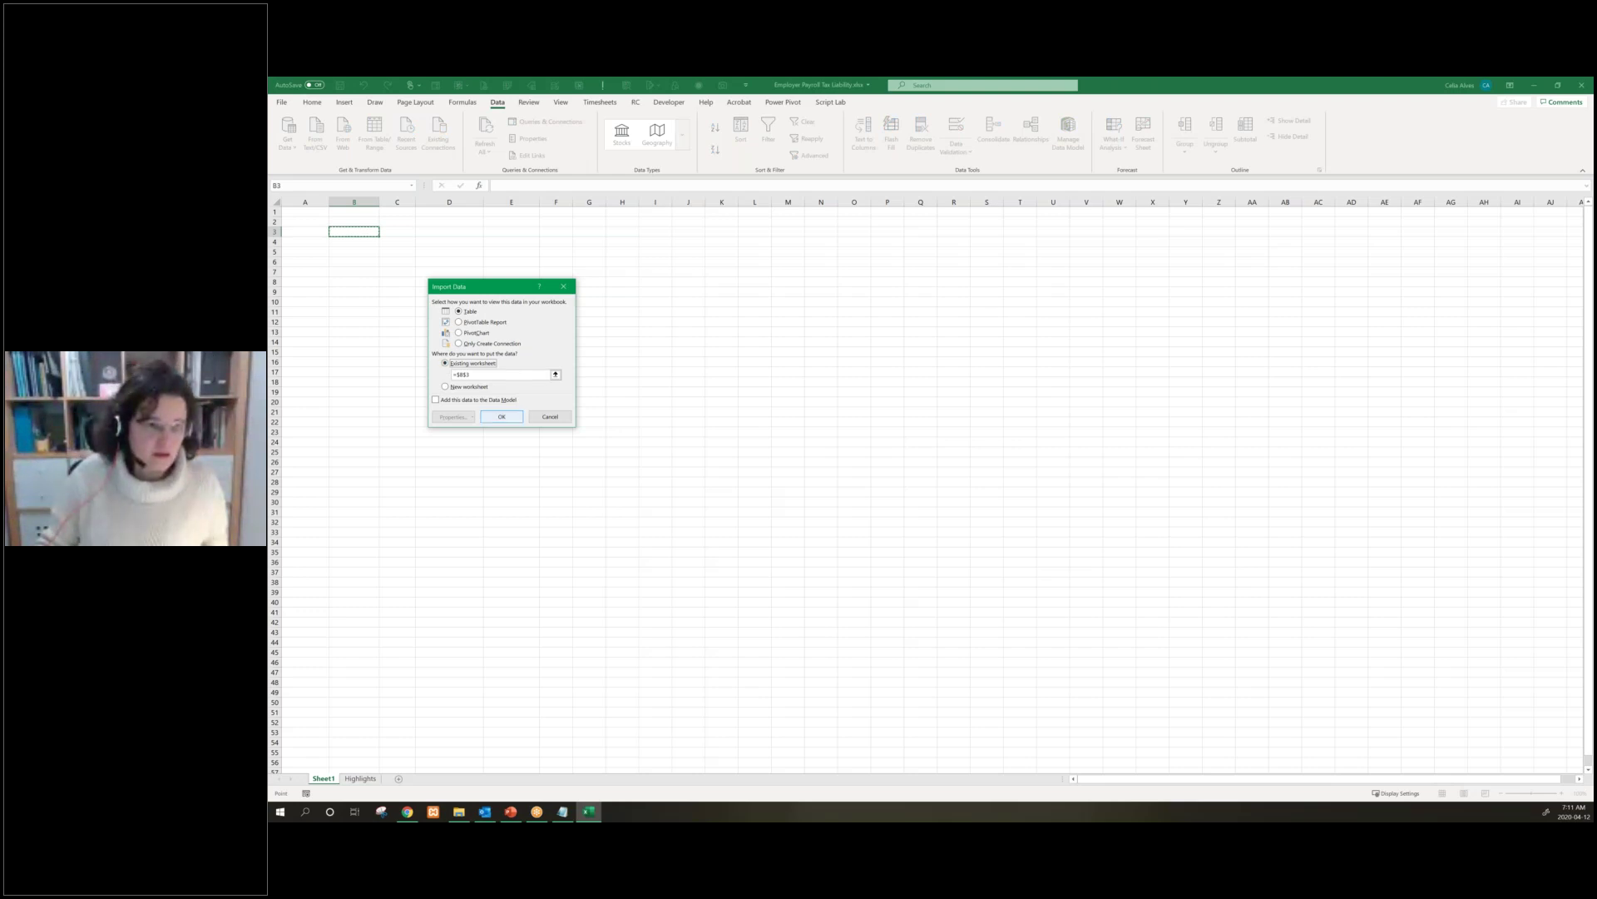
pyautogui.click(502, 416)
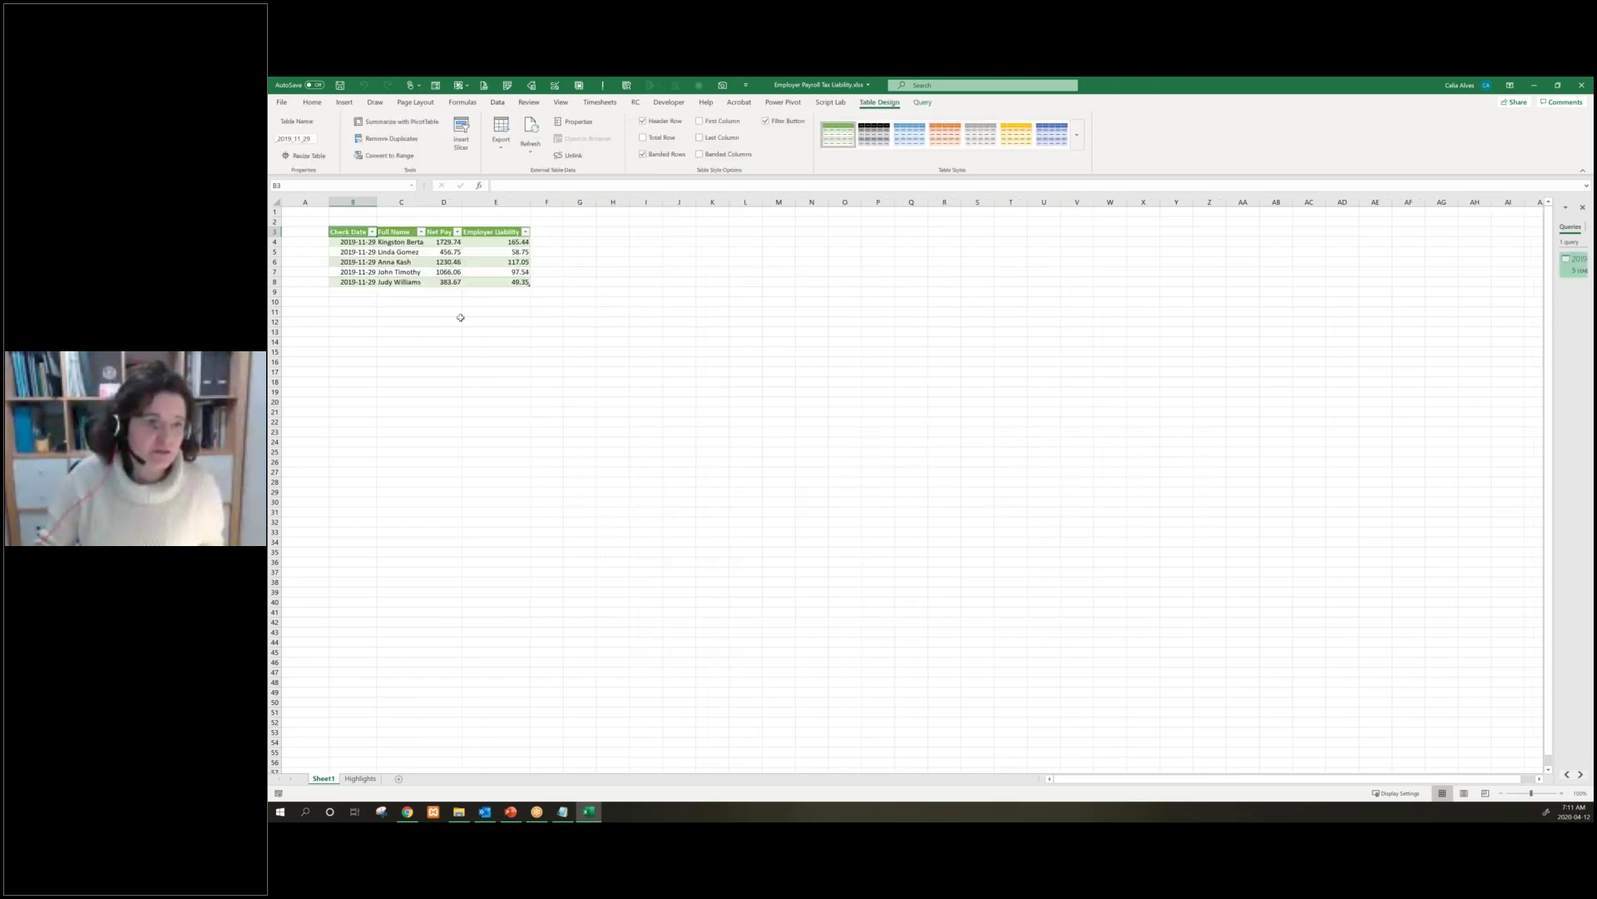
# Save the workbook and tile its window side by side with the One Excel Ugly File folder window
pyautogui.click(341, 86)
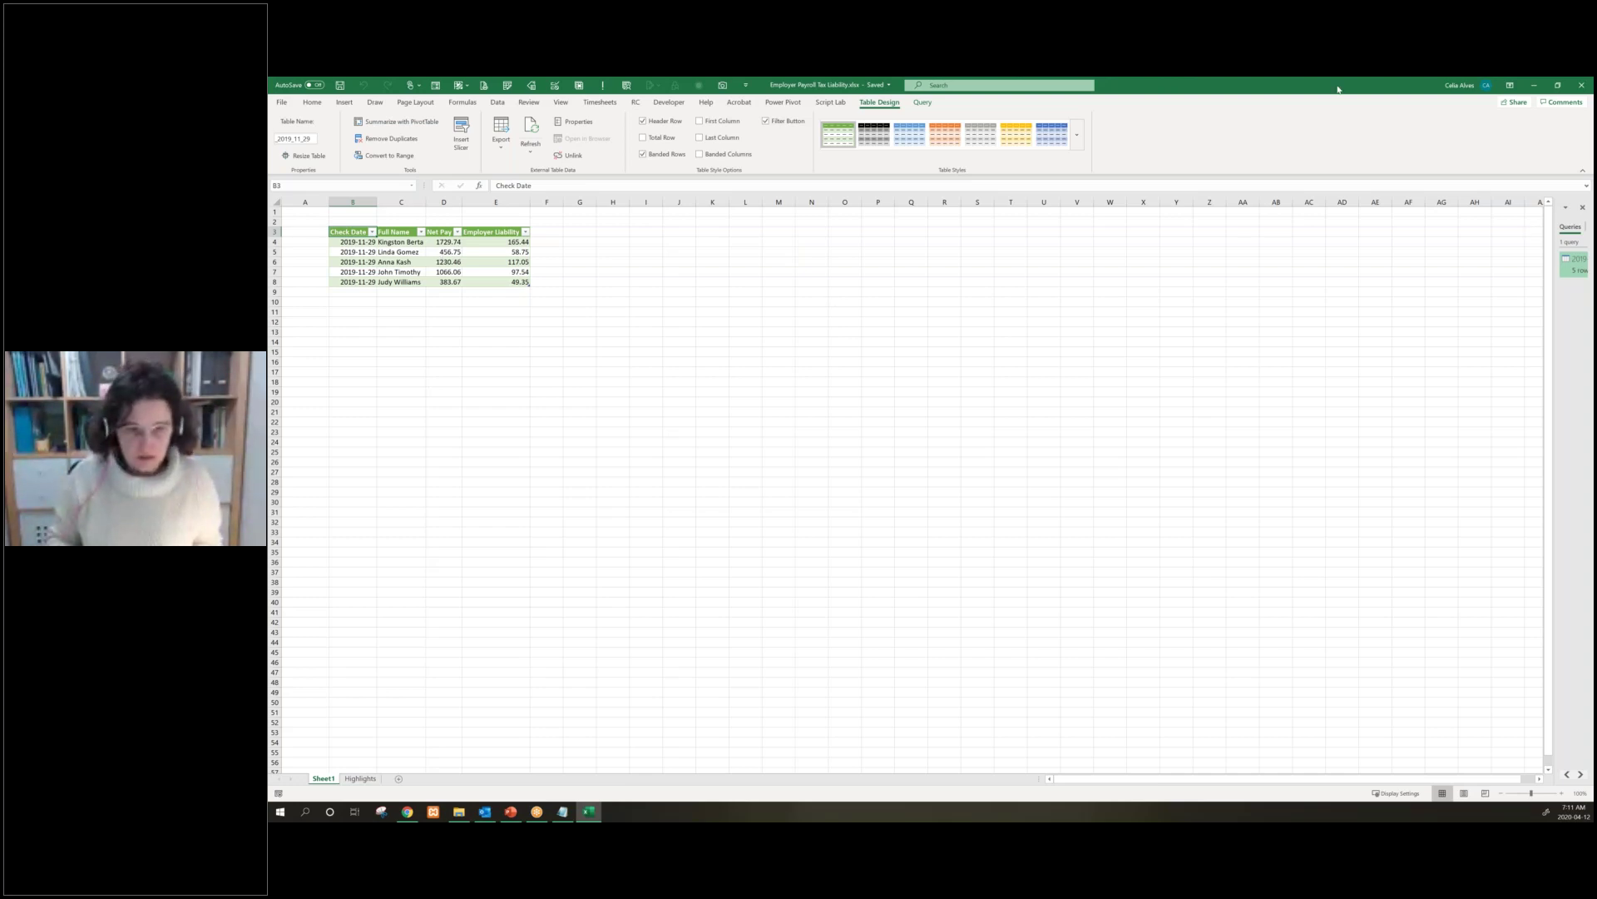
pyautogui.press('Left')
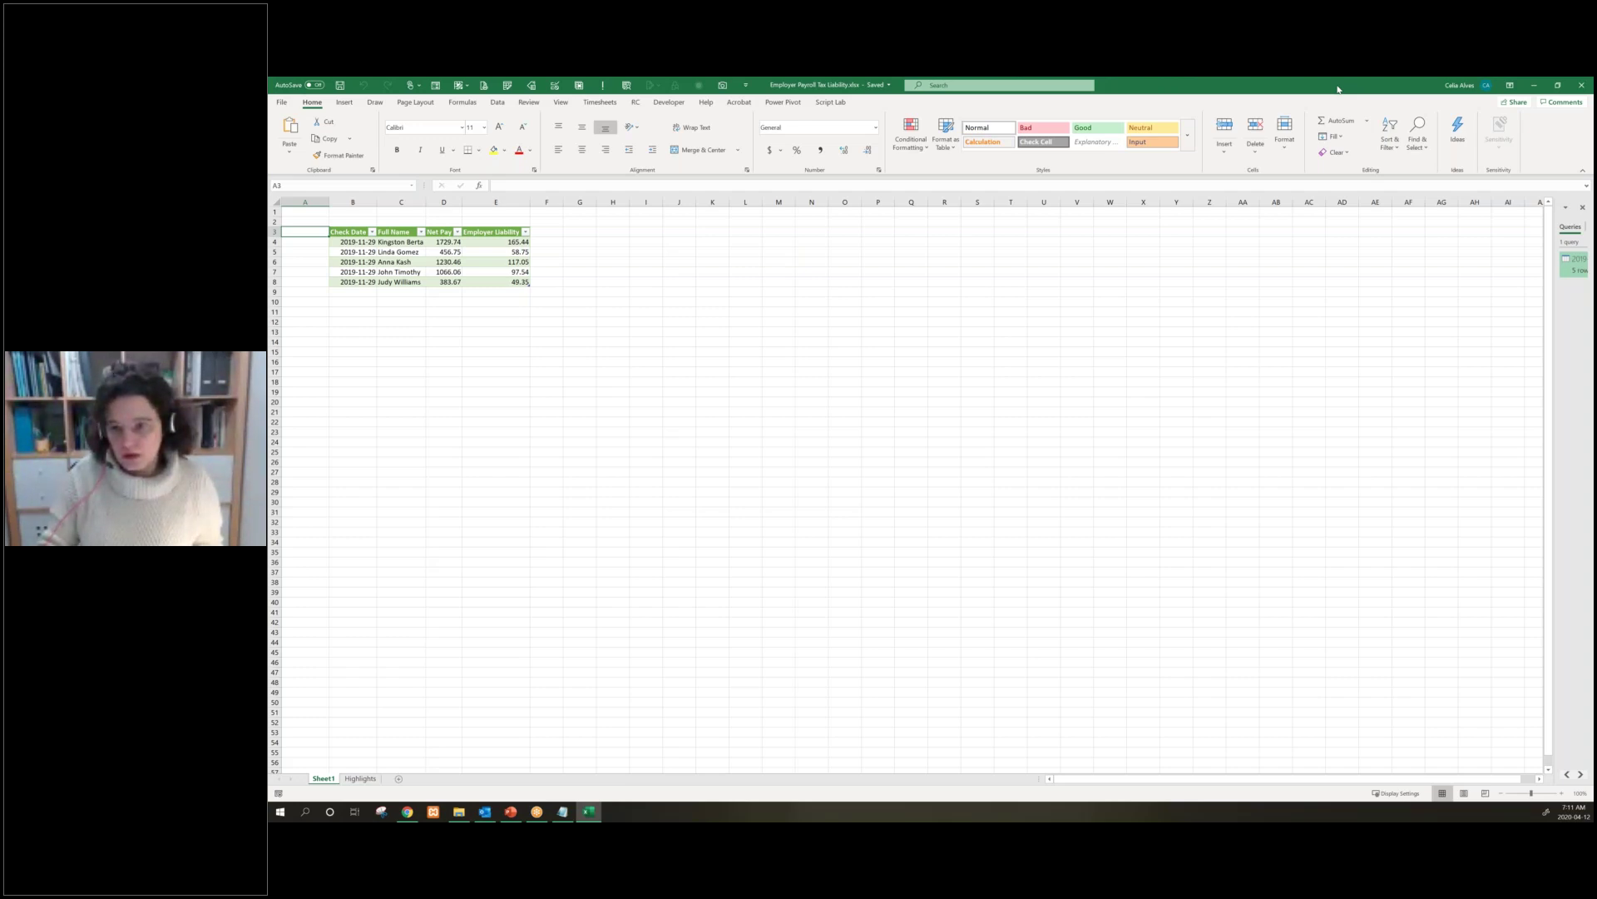
pyautogui.press('super+Left')
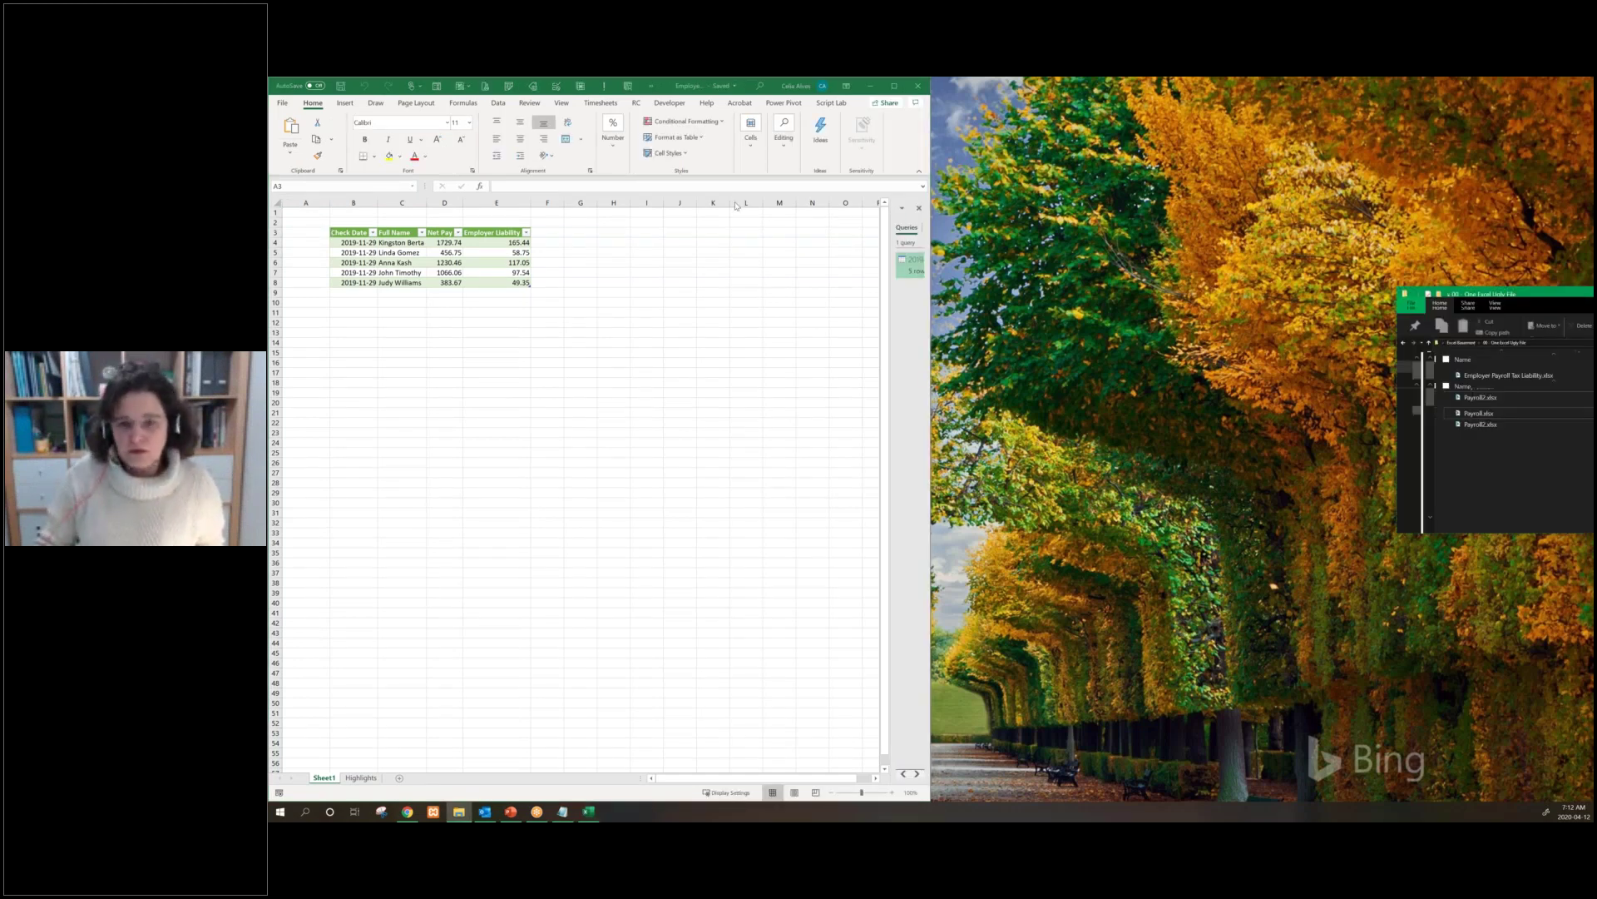
pyautogui.click(1108, 200)
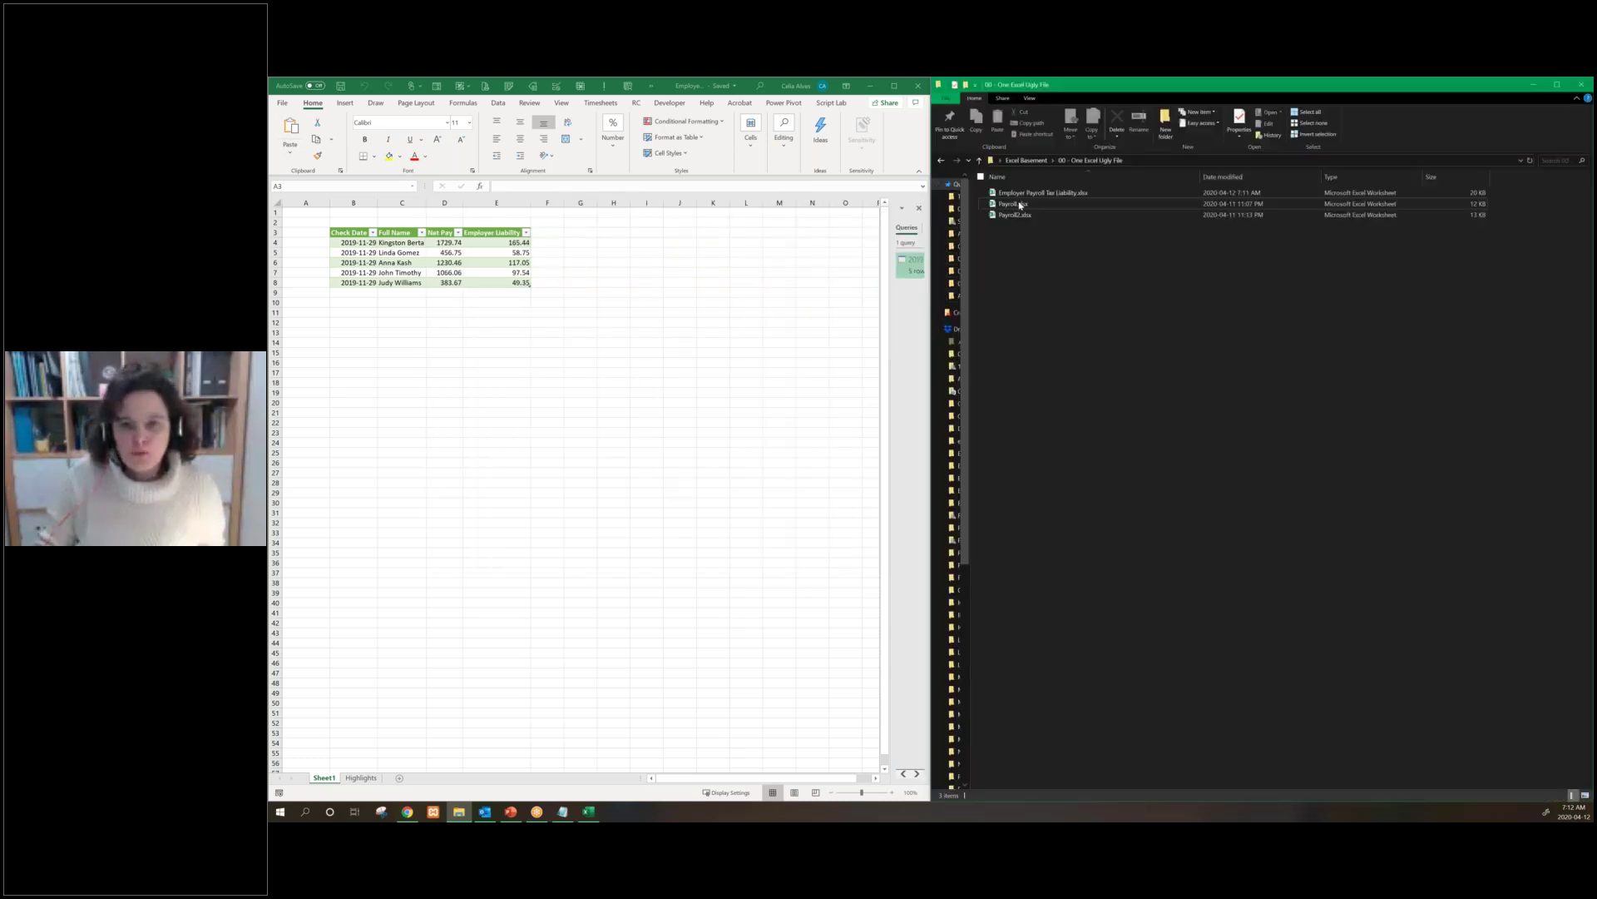
# Rename the original Payroll.xlsx source file by adding a number to the end of its name
pyautogui.click(1020, 205)
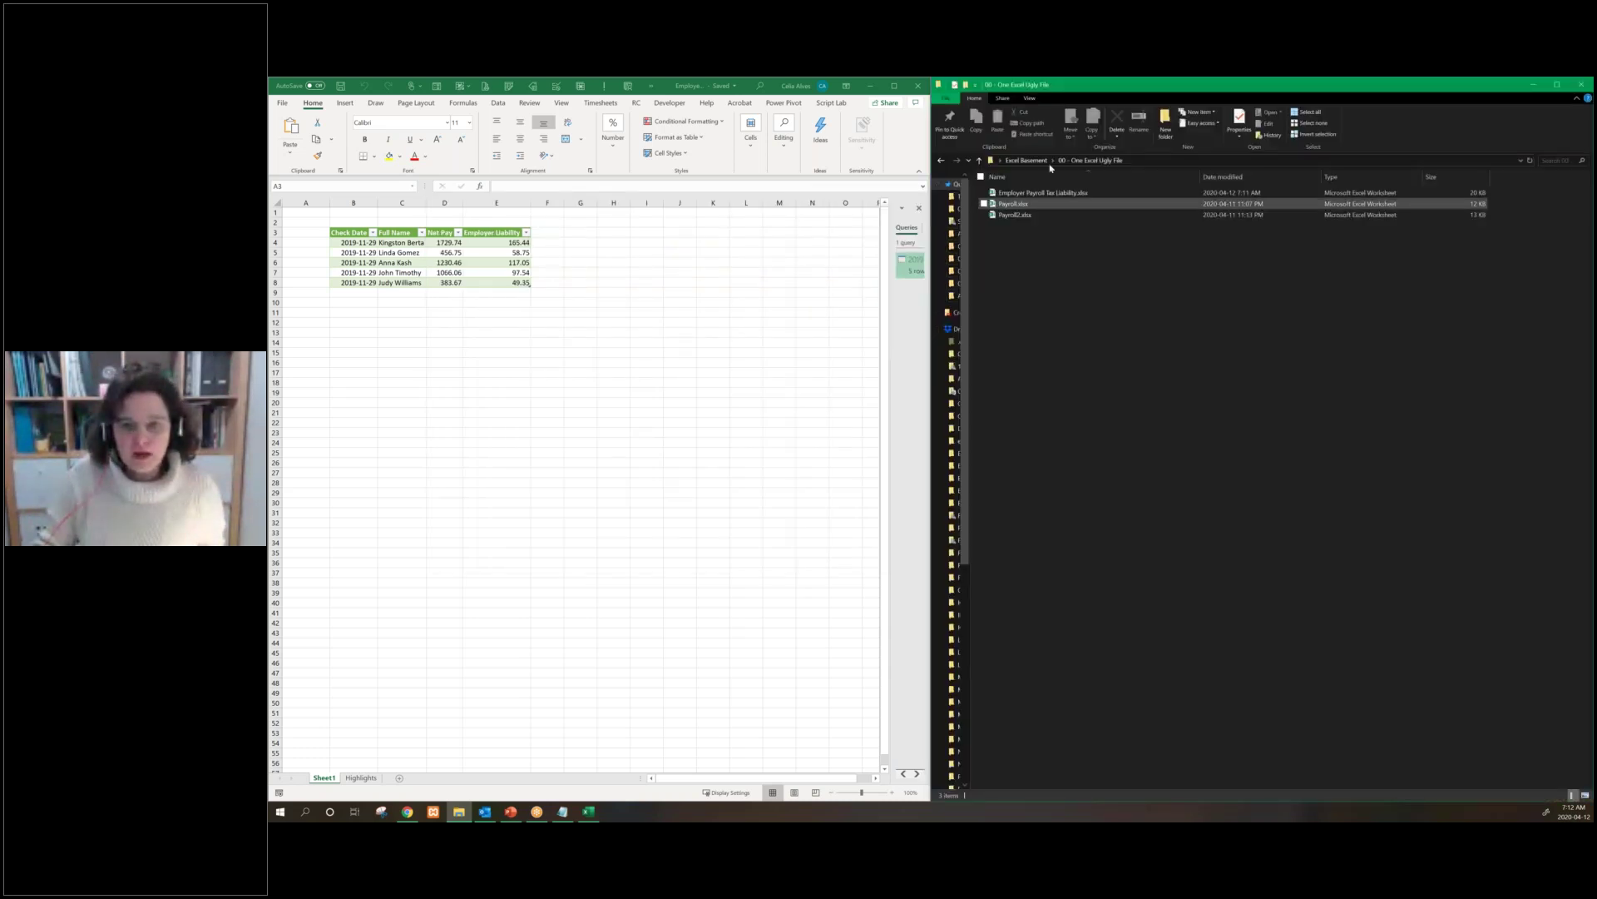
pyautogui.click(1025, 207)
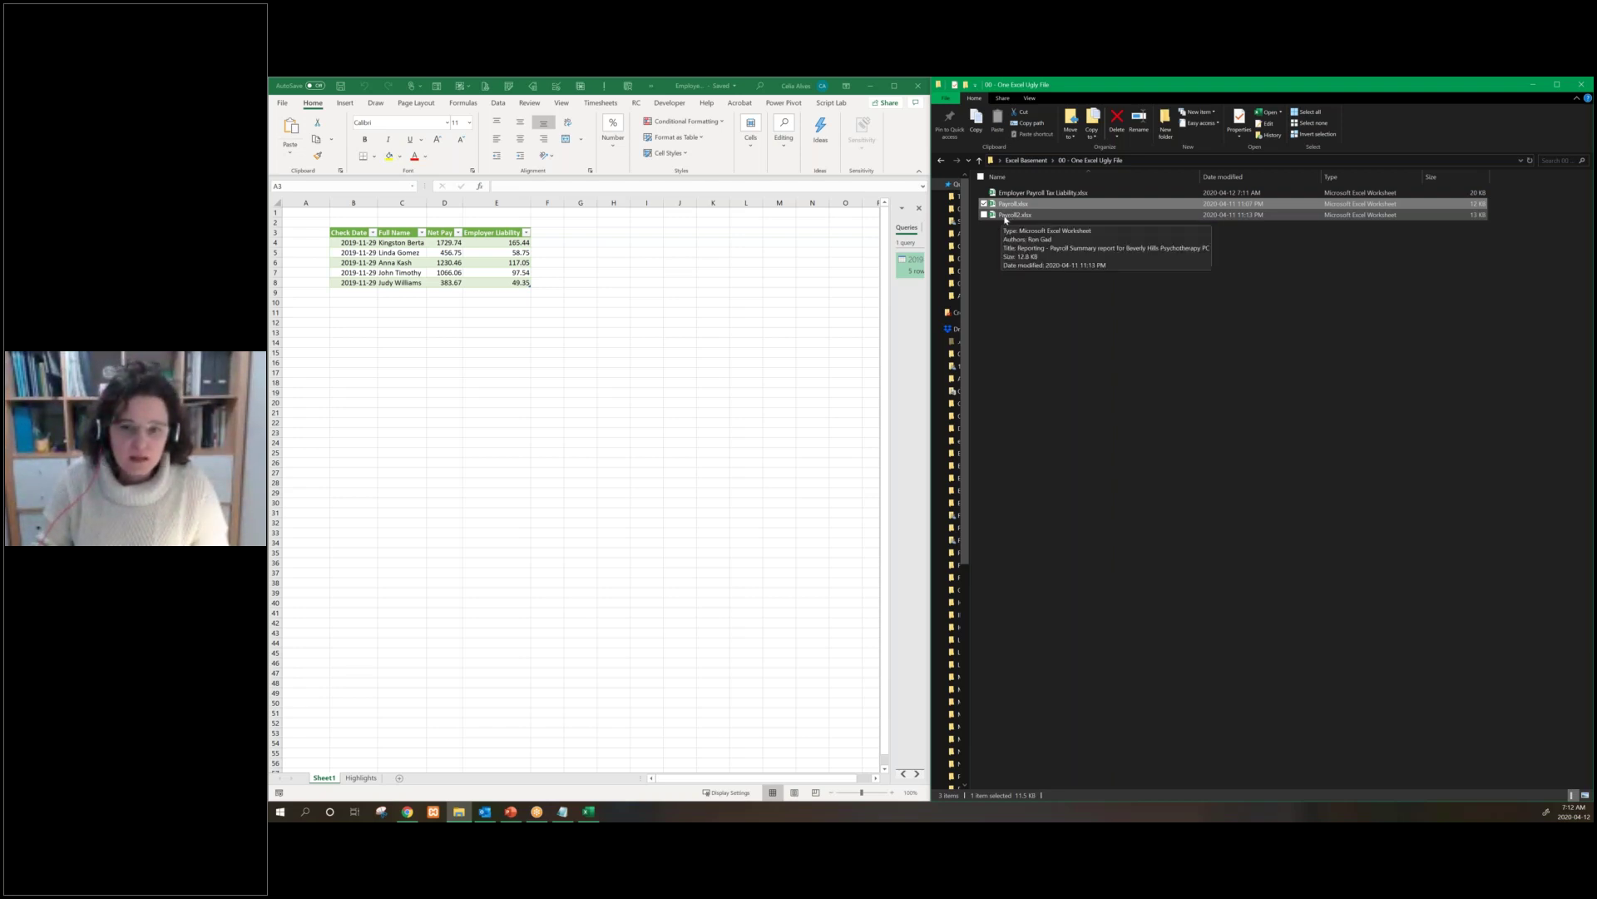
pyautogui.click(1005, 217)
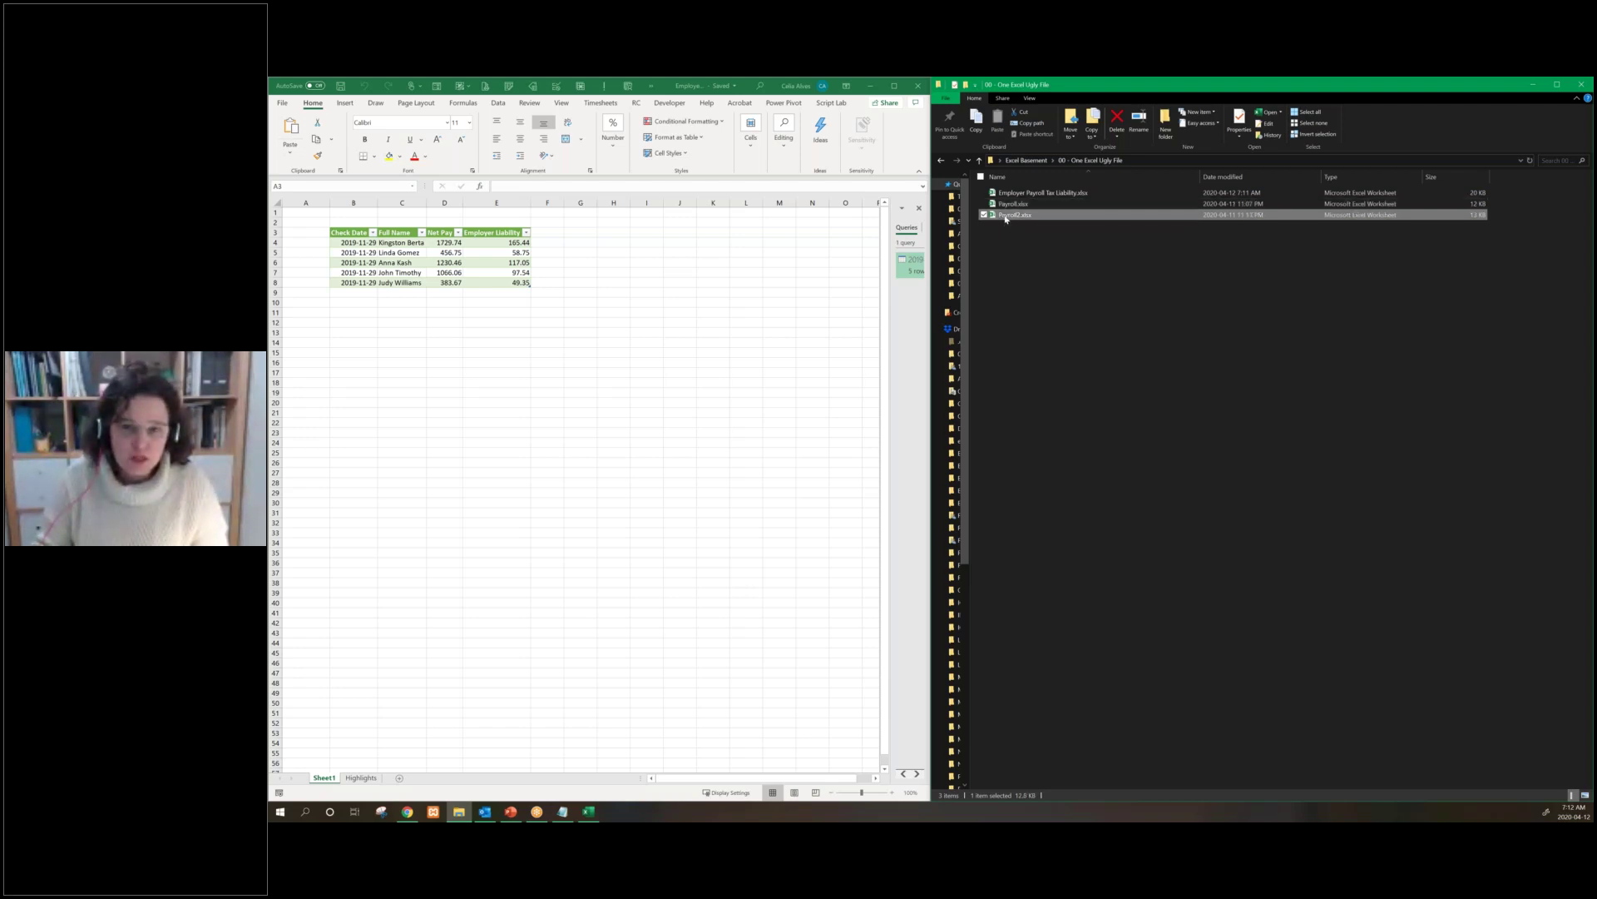
pyautogui.moveTo(1007, 221)
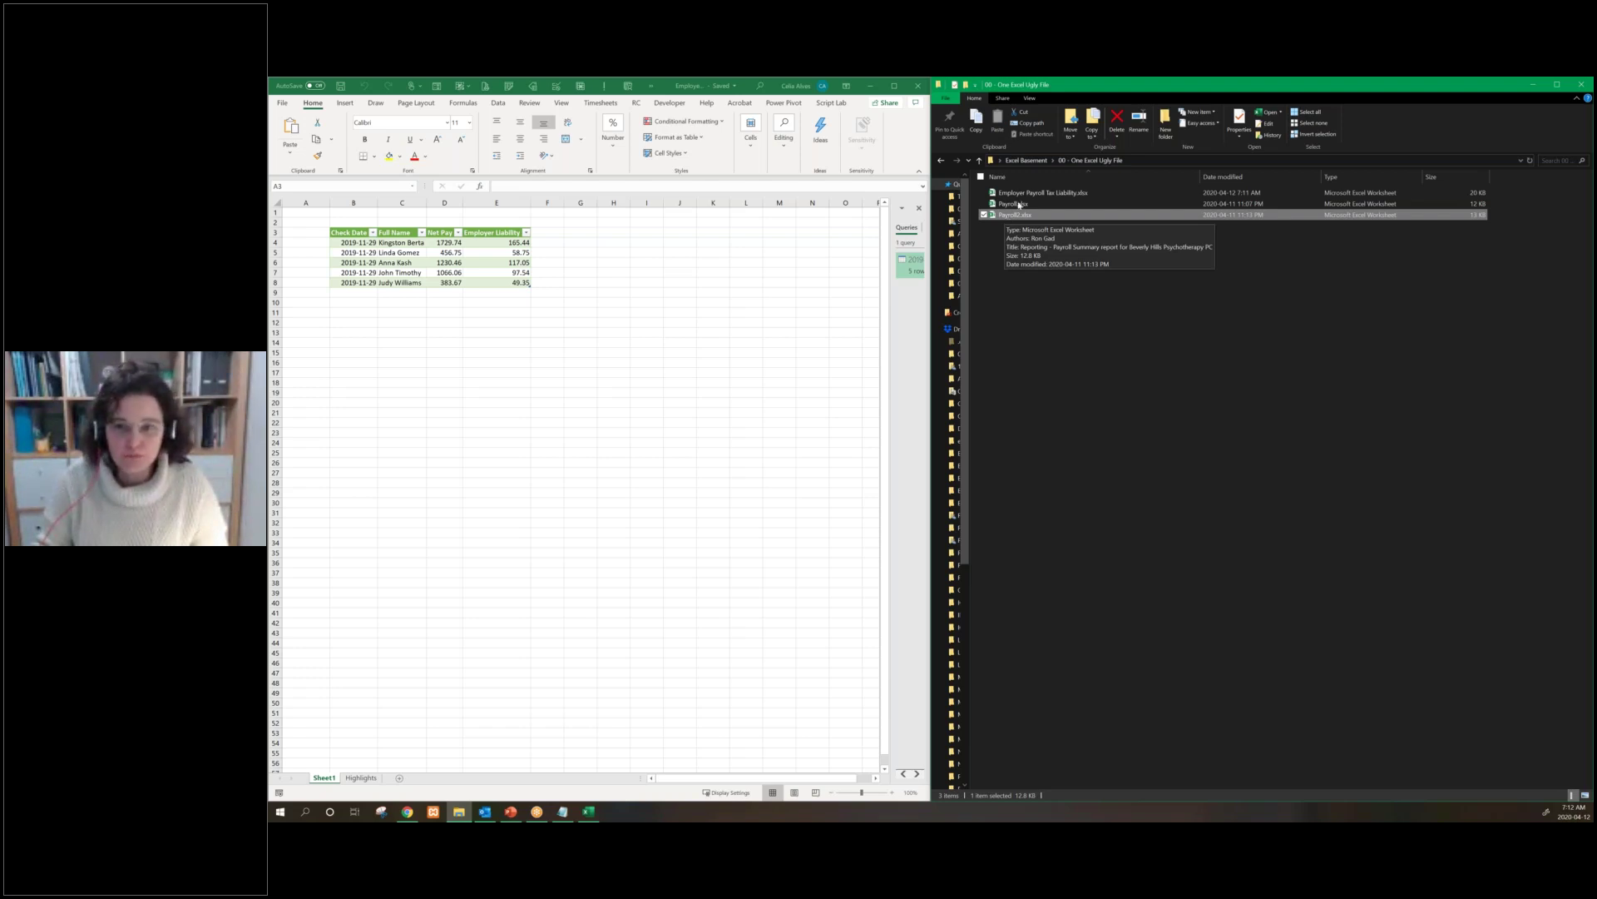
pyautogui.click(1019, 204)
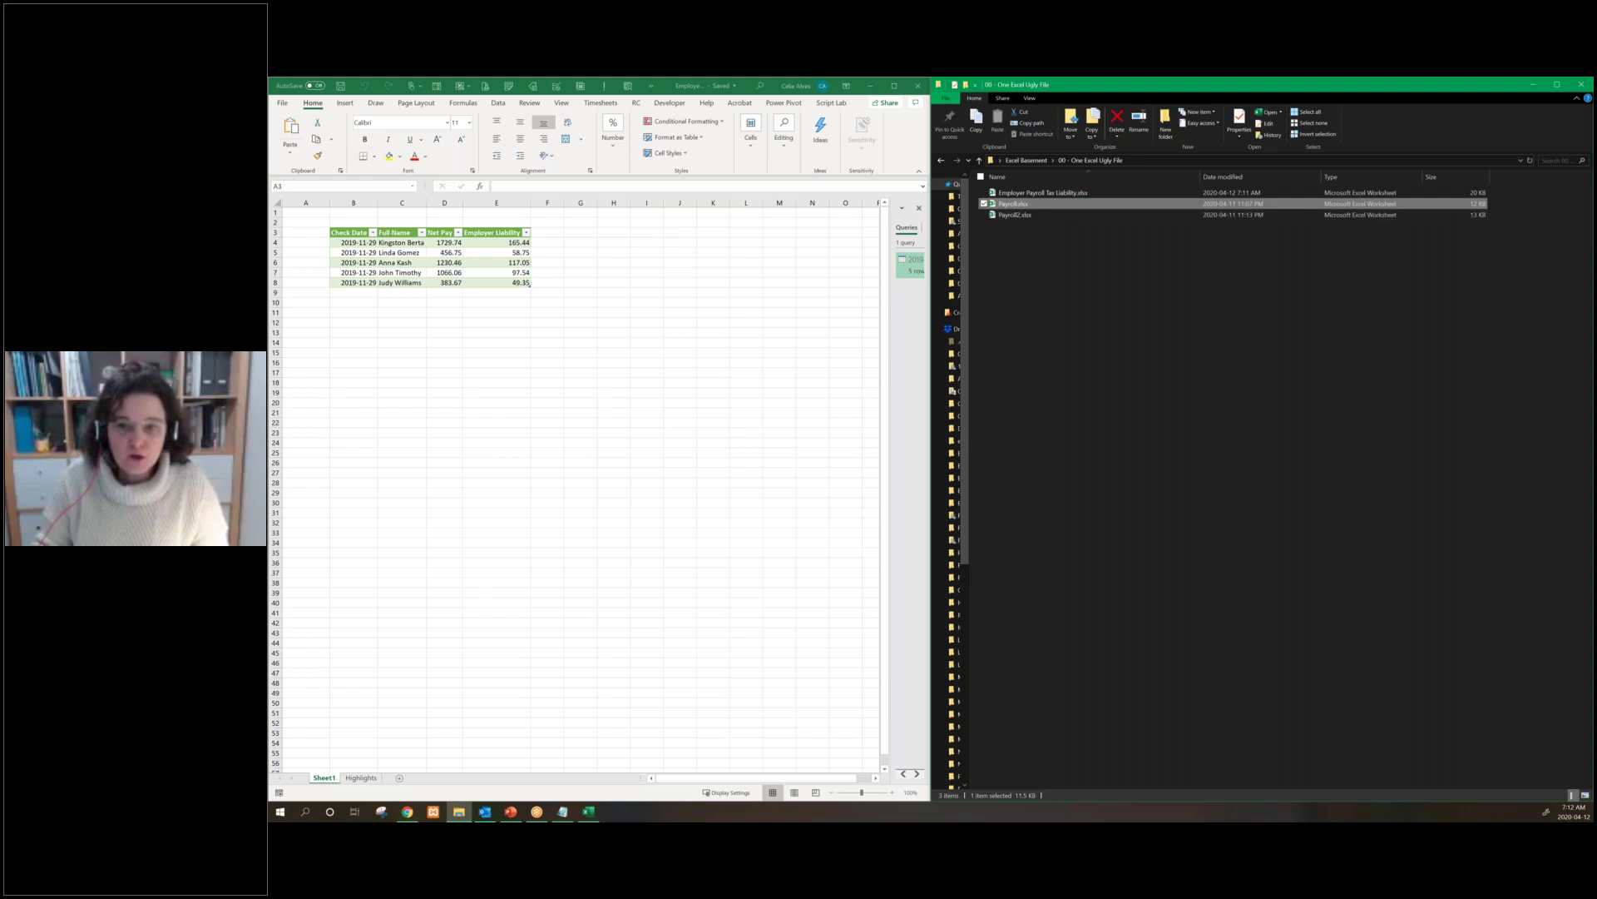
pyautogui.click(1014, 204)
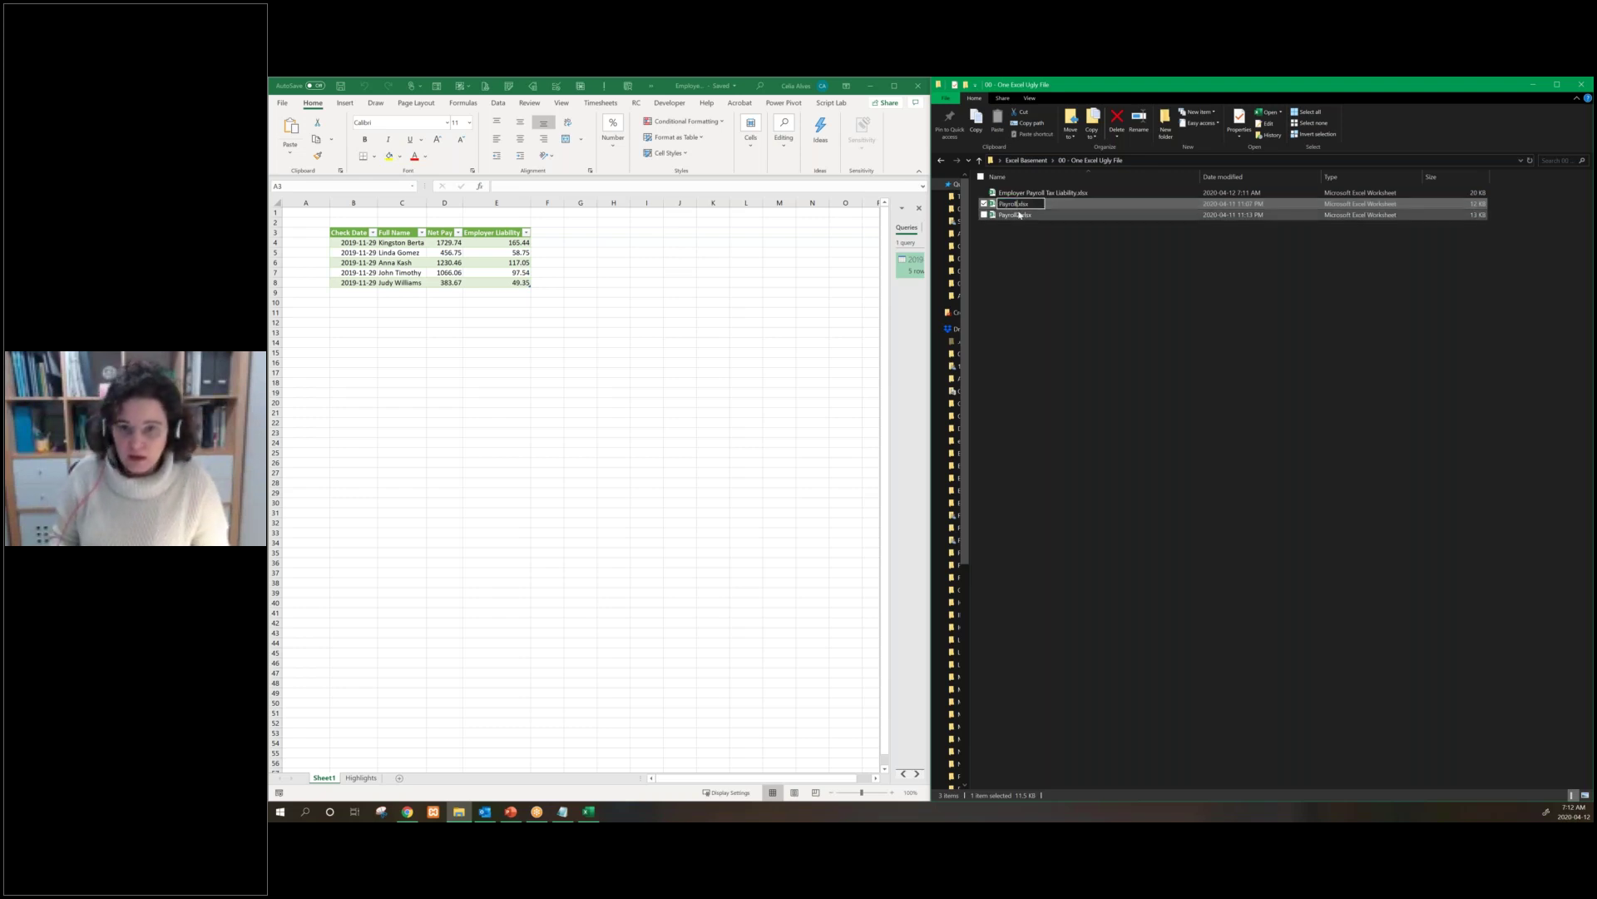
pyautogui.write('1')
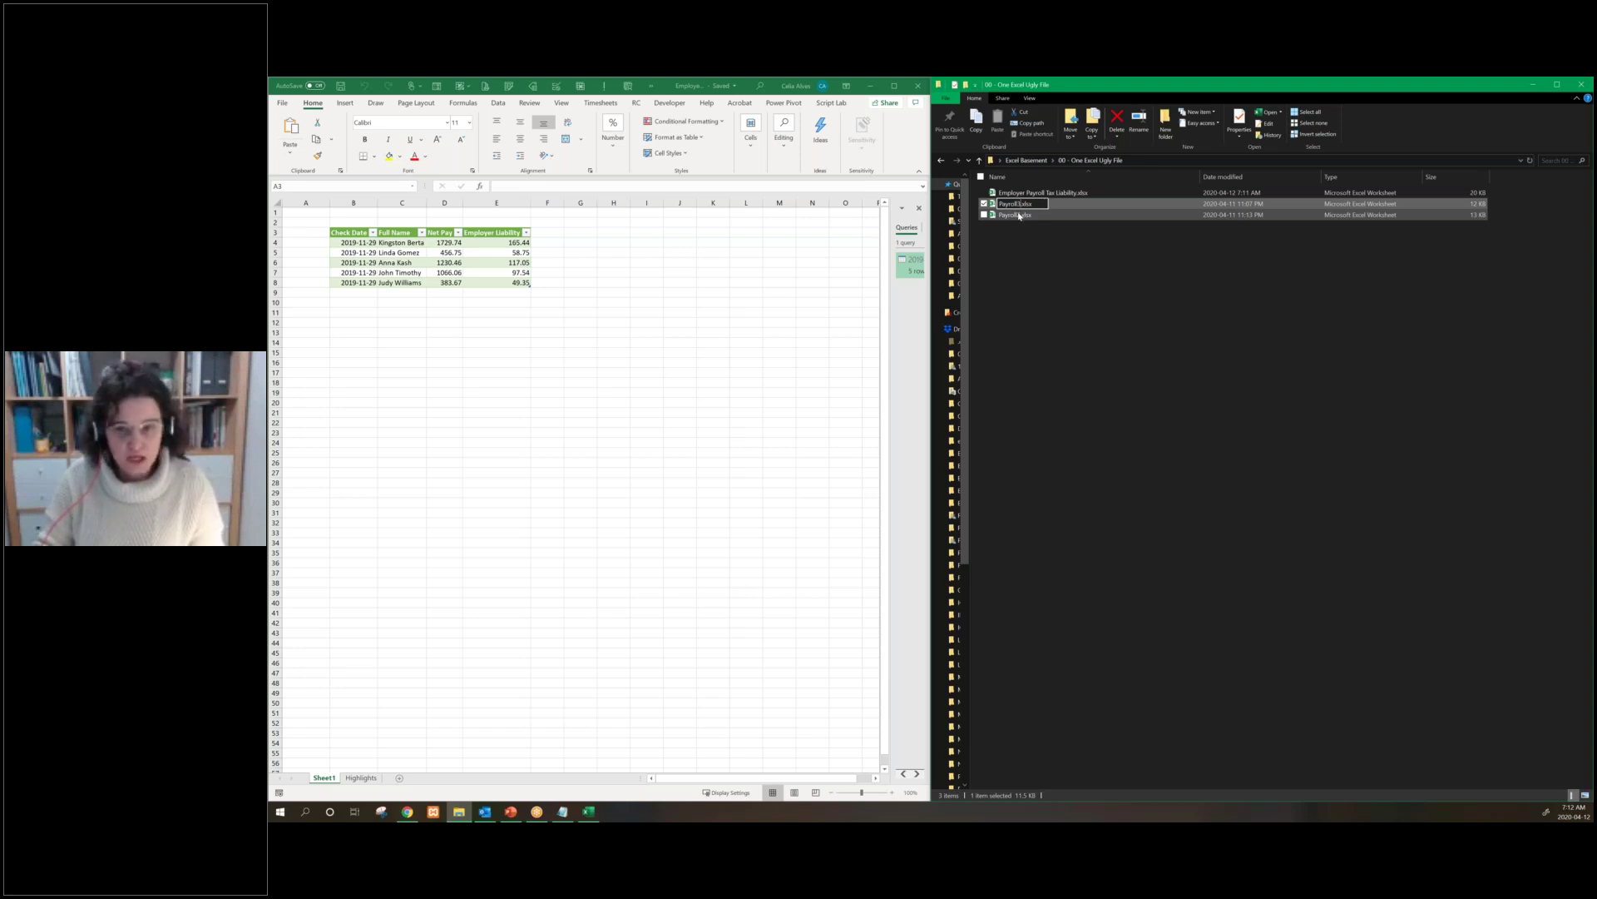
pyautogui.press('Return')
pyautogui.press('F2')
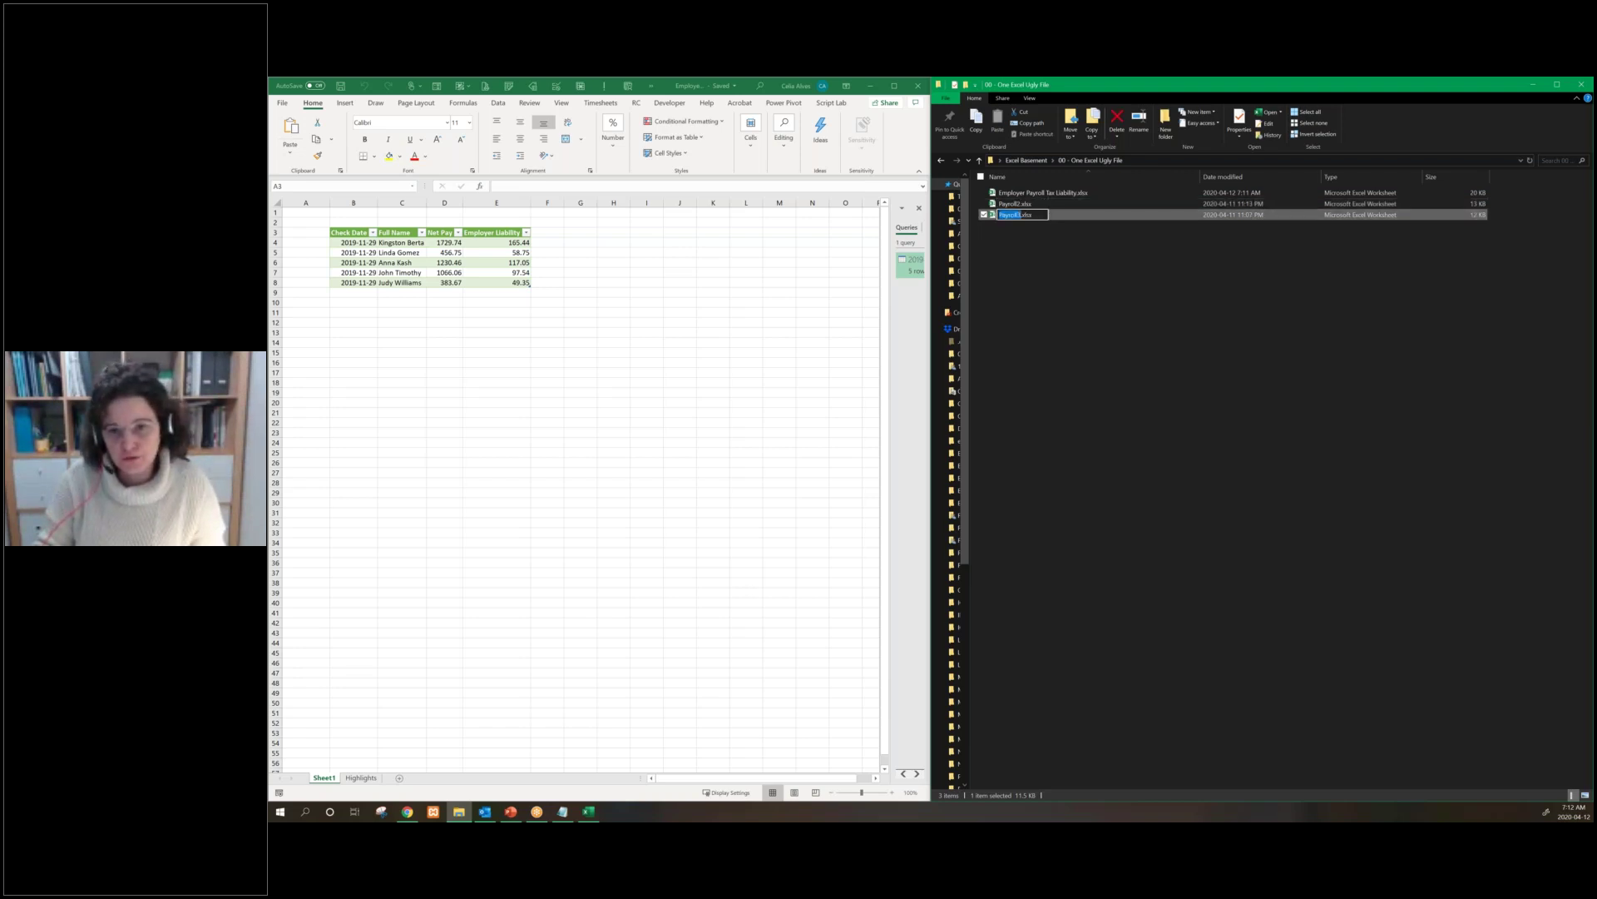
pyautogui.press('Return')
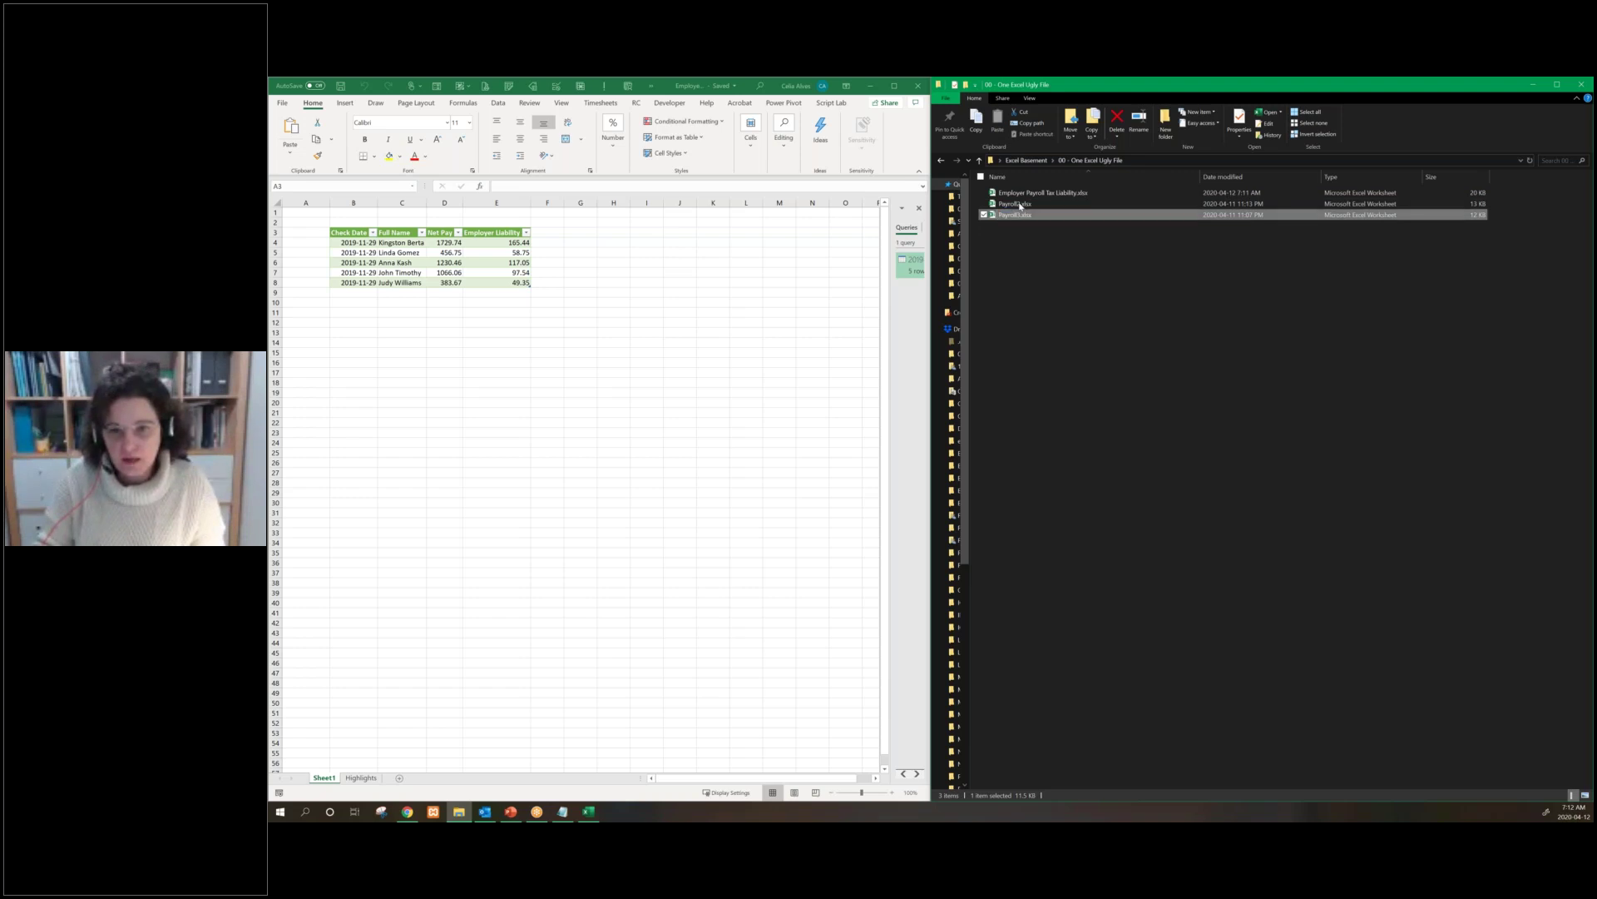
# Rename the Payroll2.xlsx file as Payroll.xlsx so it takes the query's source file name
pyautogui.click(1020, 206)
pyautogui.press('F2')
pyautogui.press('BackSpace')
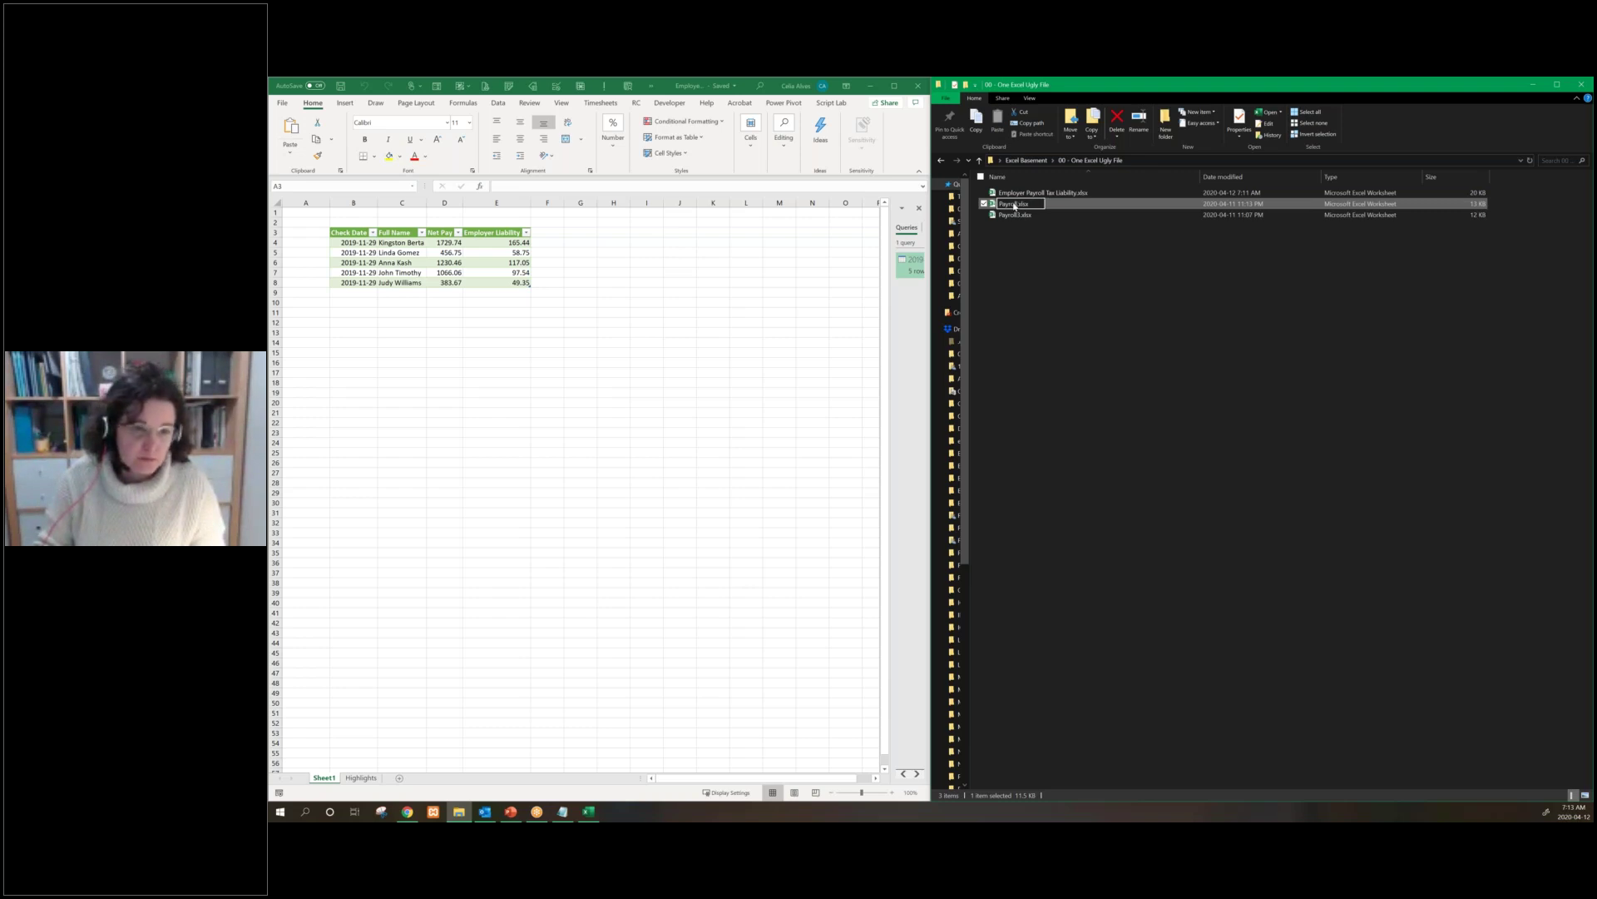
pyautogui.press('Return')
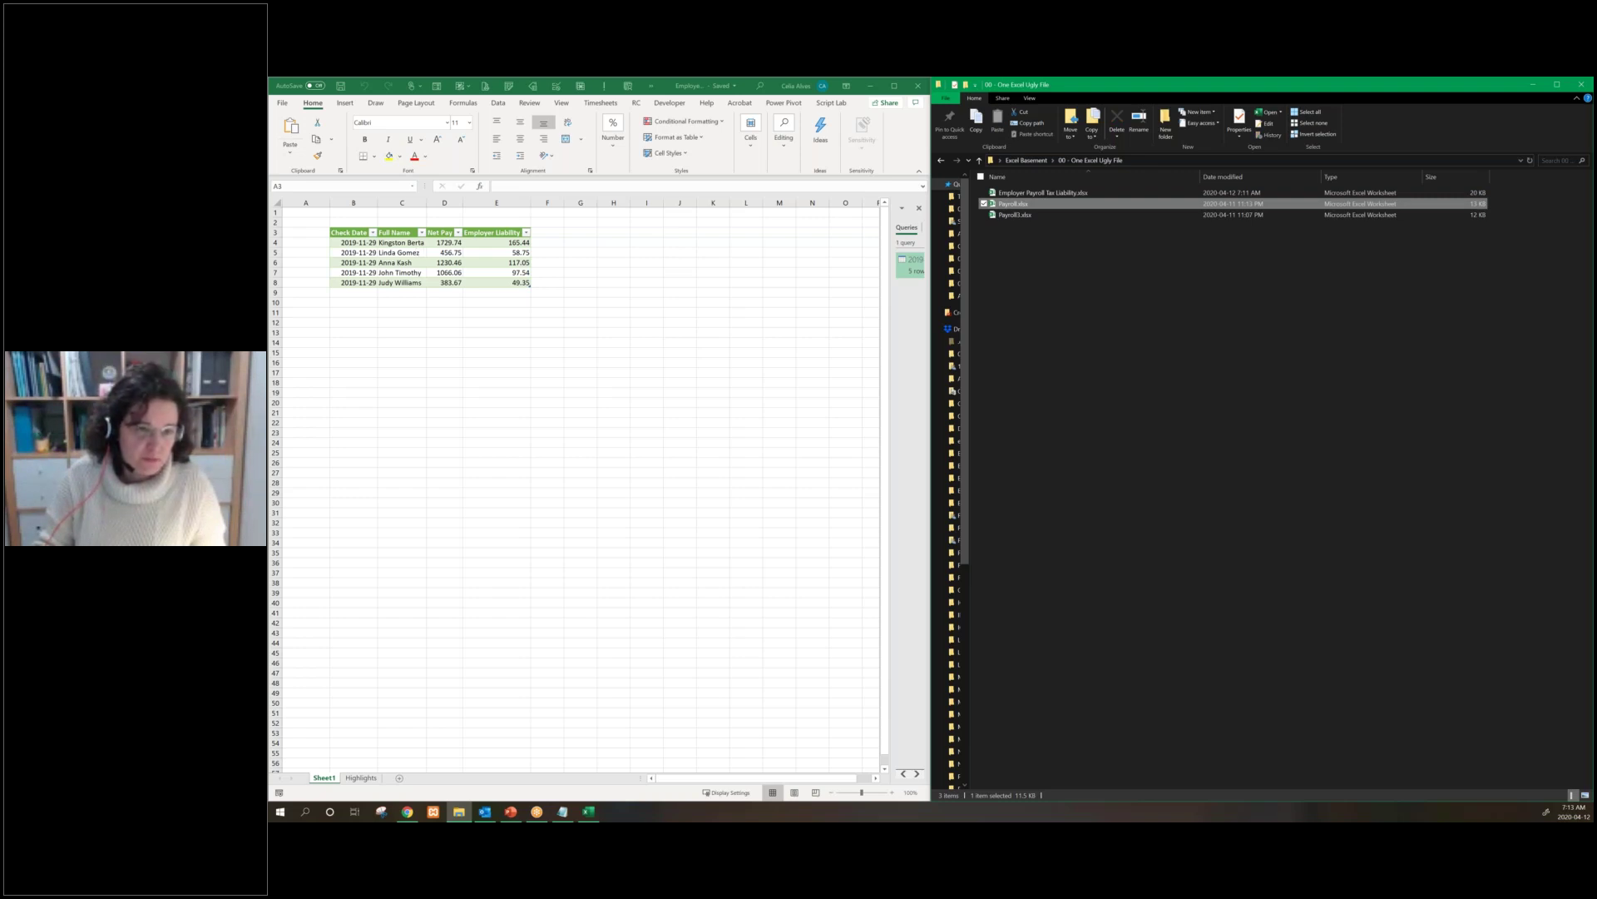
# Switch to the workbook, refresh all queries with the swapped source file, and widen the Queries & Connections pane
pyautogui.click(416, 254)
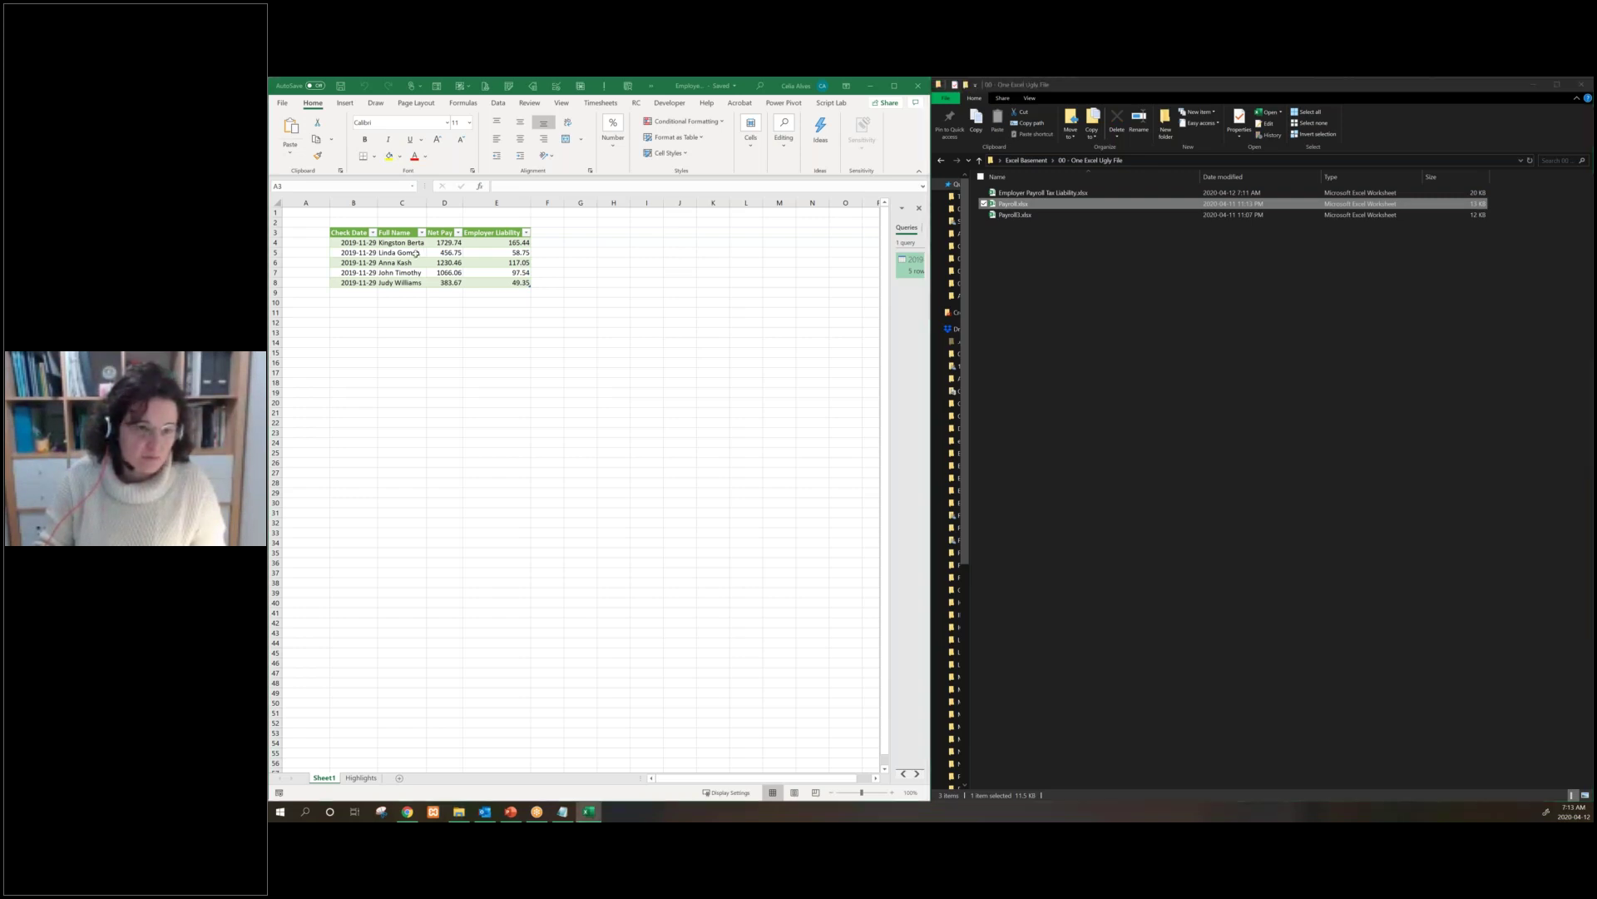
pyautogui.click(416, 254)
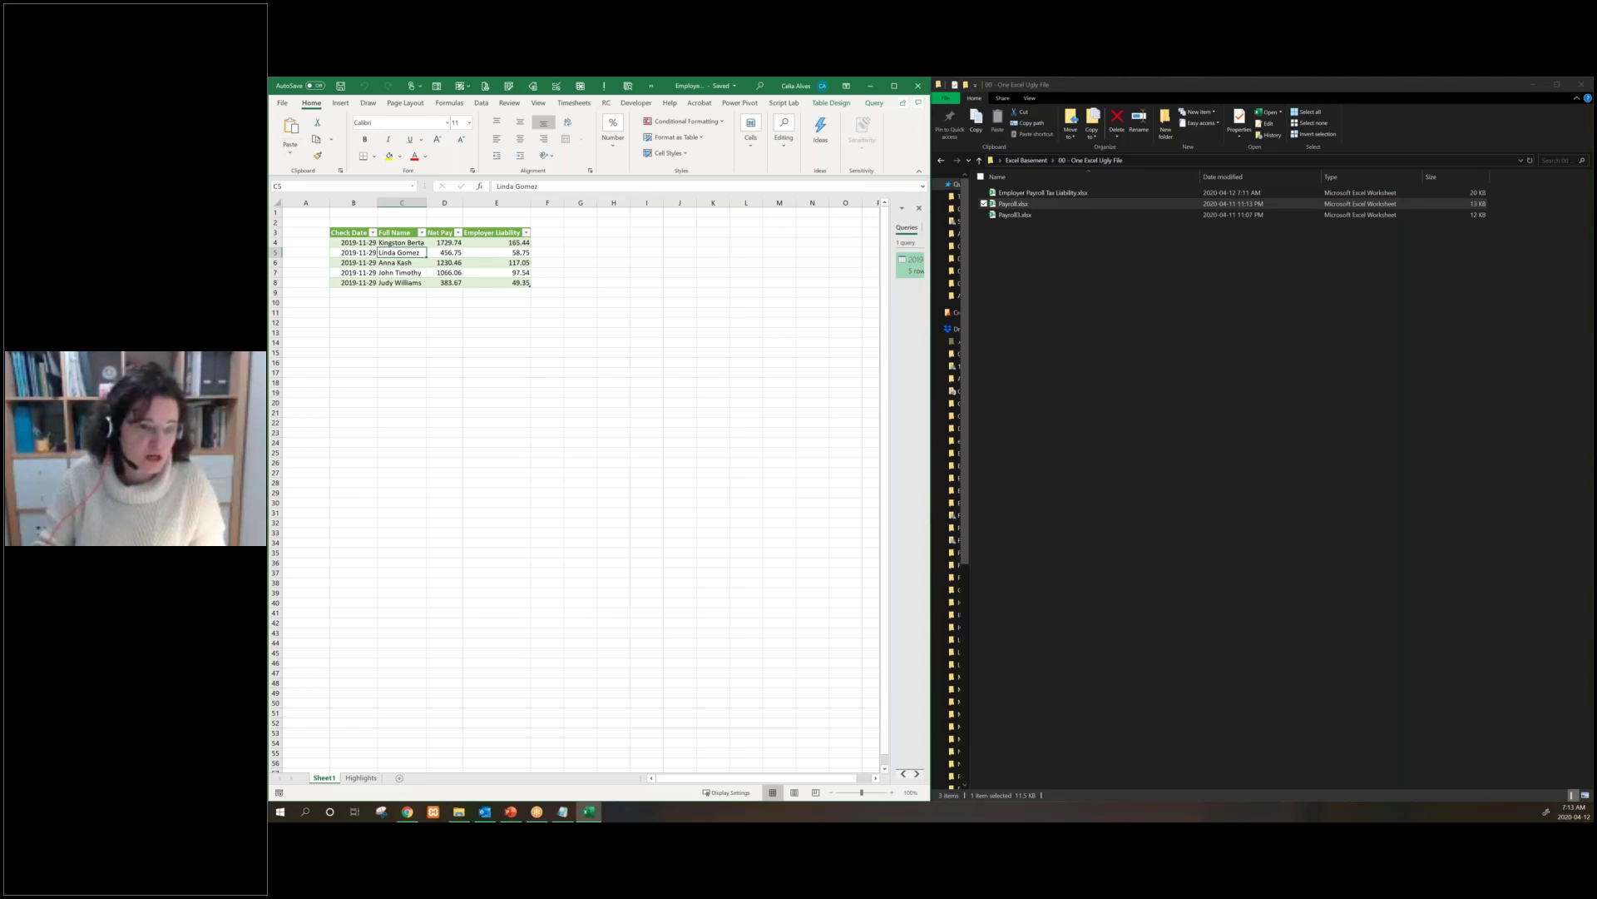
pyautogui.hotkey('ctrl', 'alt', 'F5')
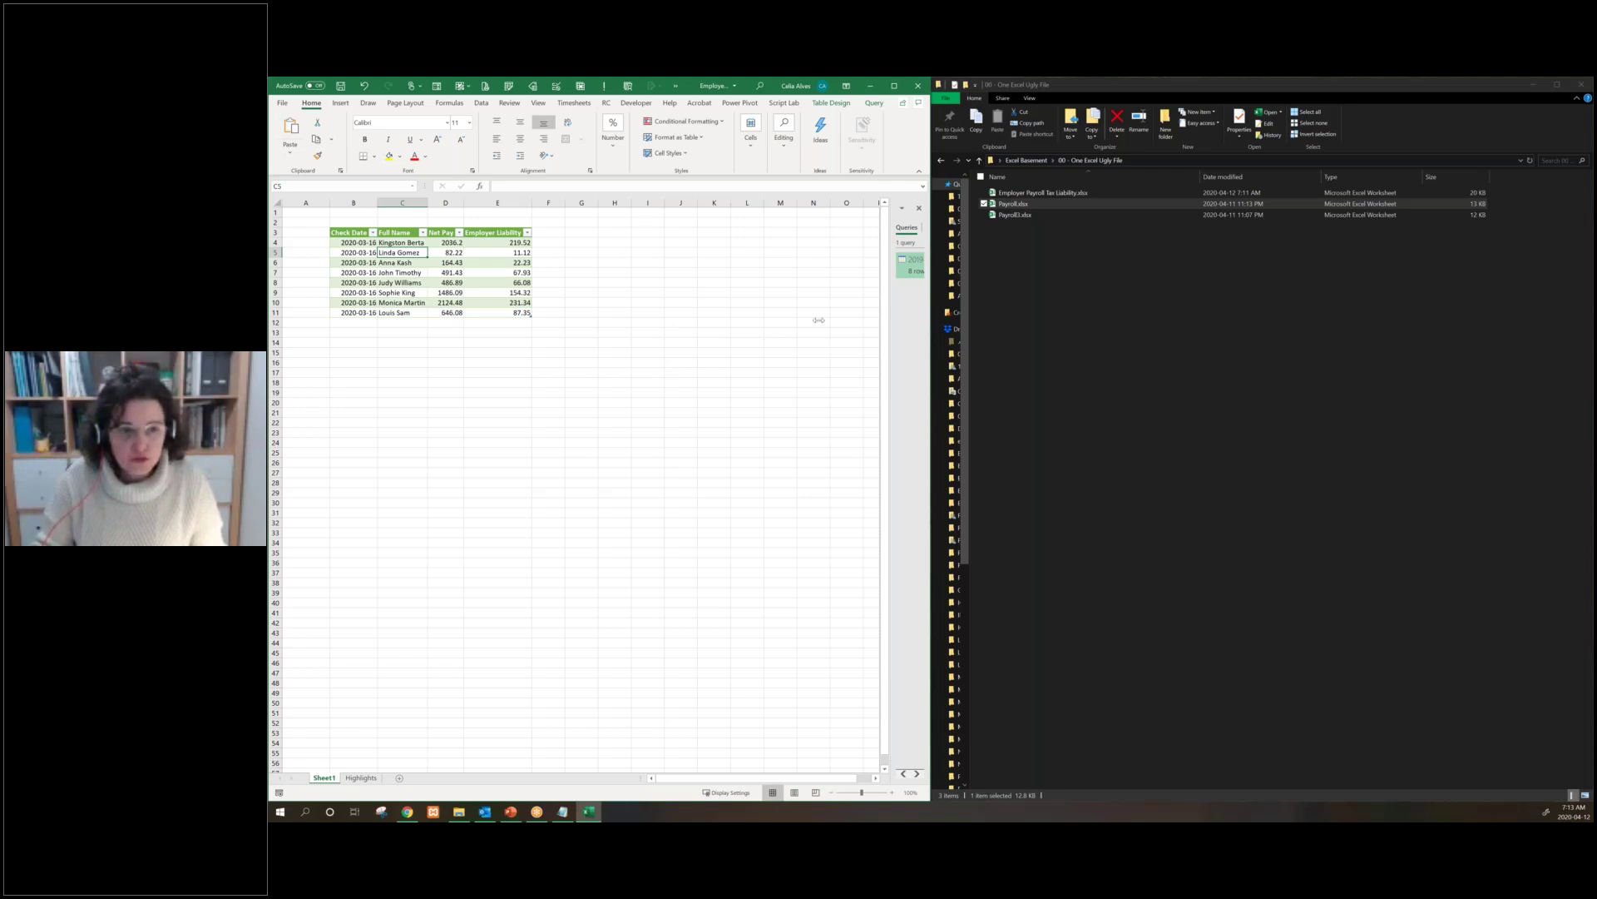
pyautogui.moveTo(819, 320); pyautogui.dragTo(817, 319)
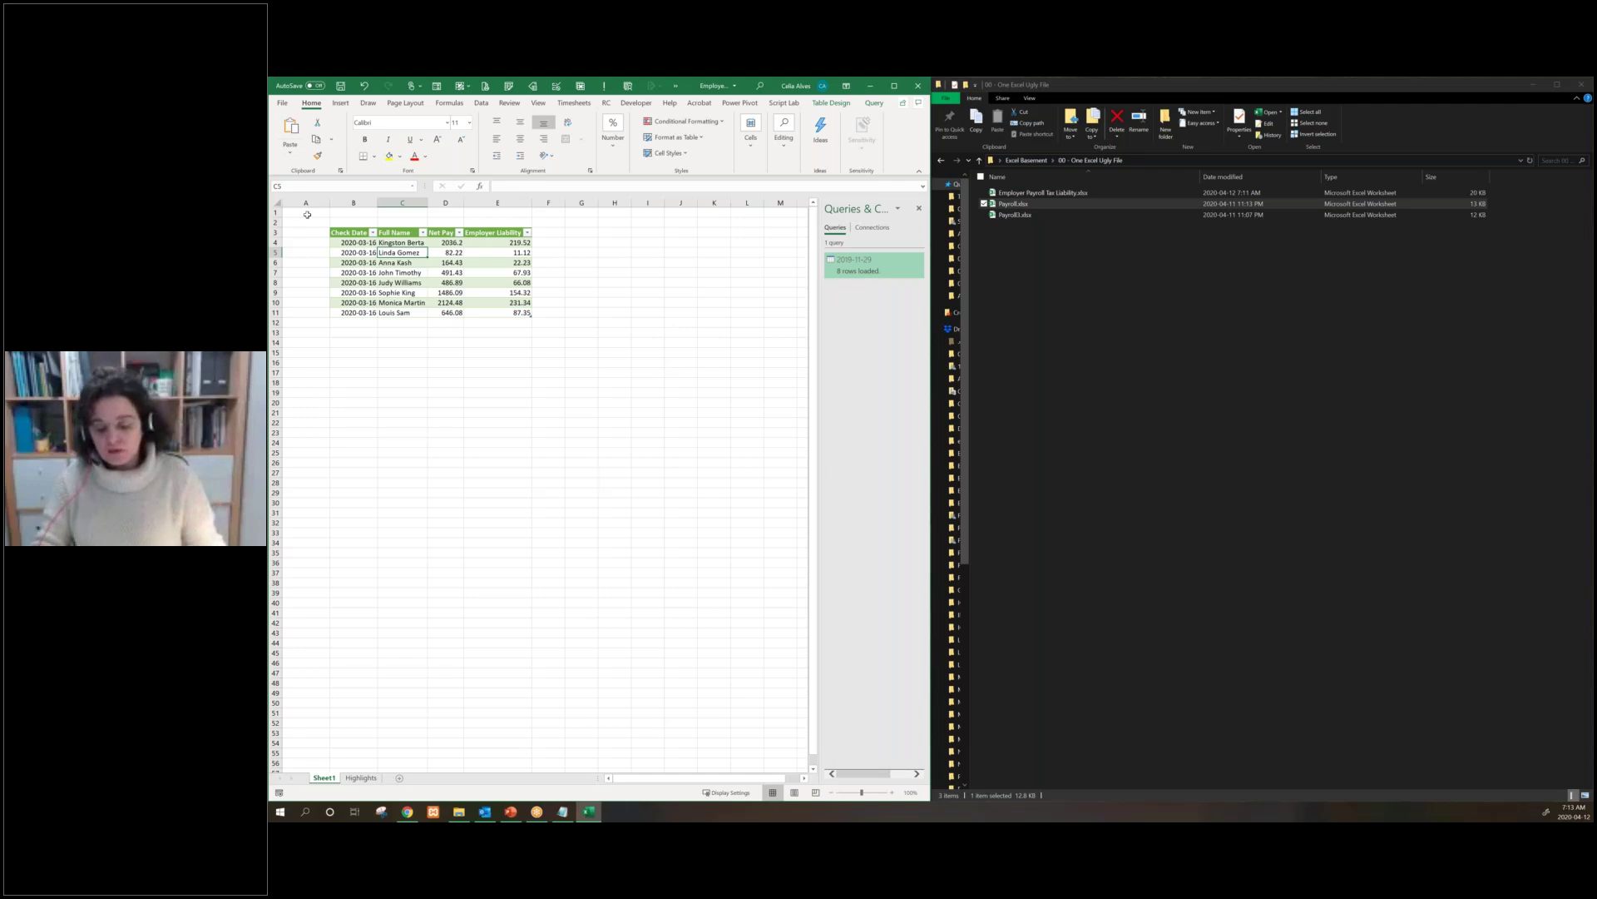
pyautogui.click(307, 215)
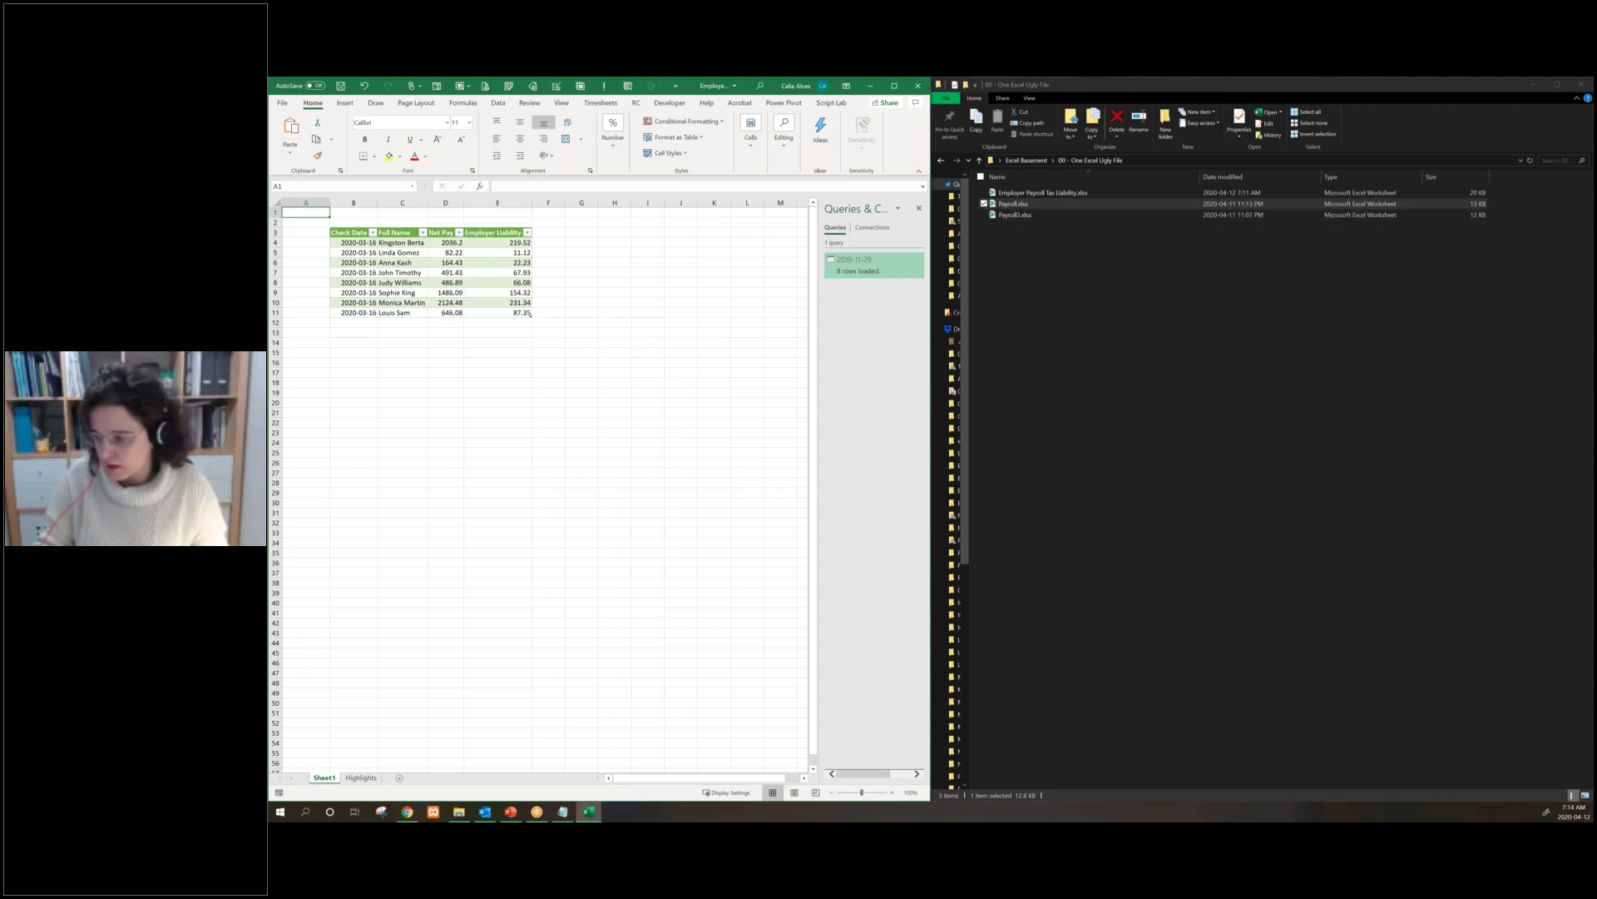
# Switch to the file explorer and open the 03 - Dynamic Folder Path folder inside Excel Basement
pyautogui.hotkey('alt', 'Tab')
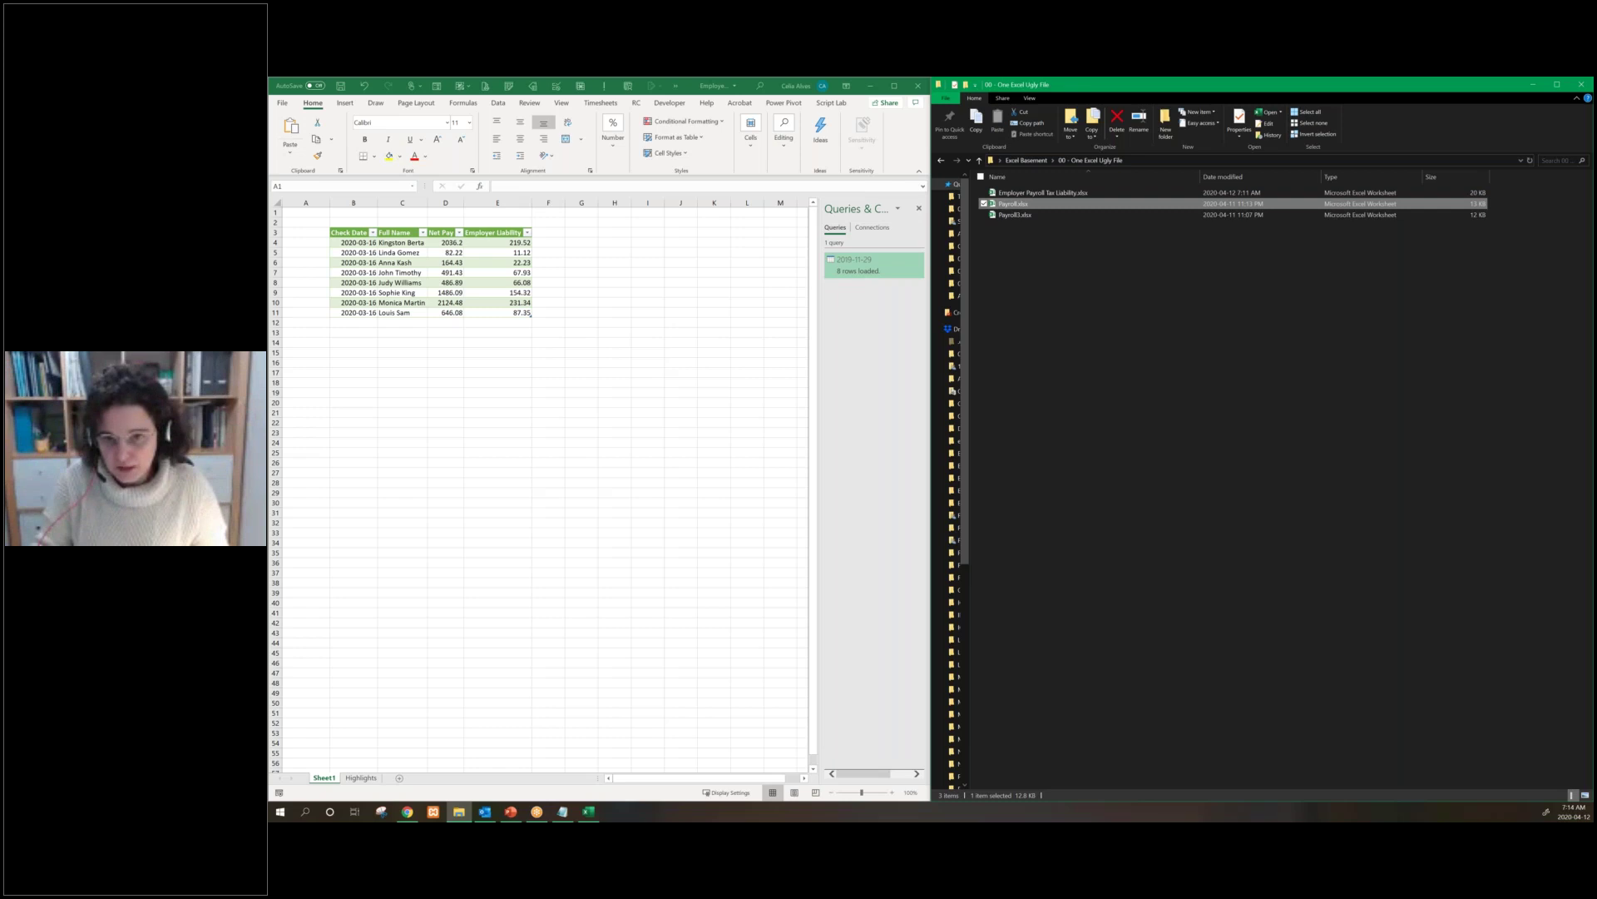
pyautogui.doubleClick(1031, 193)
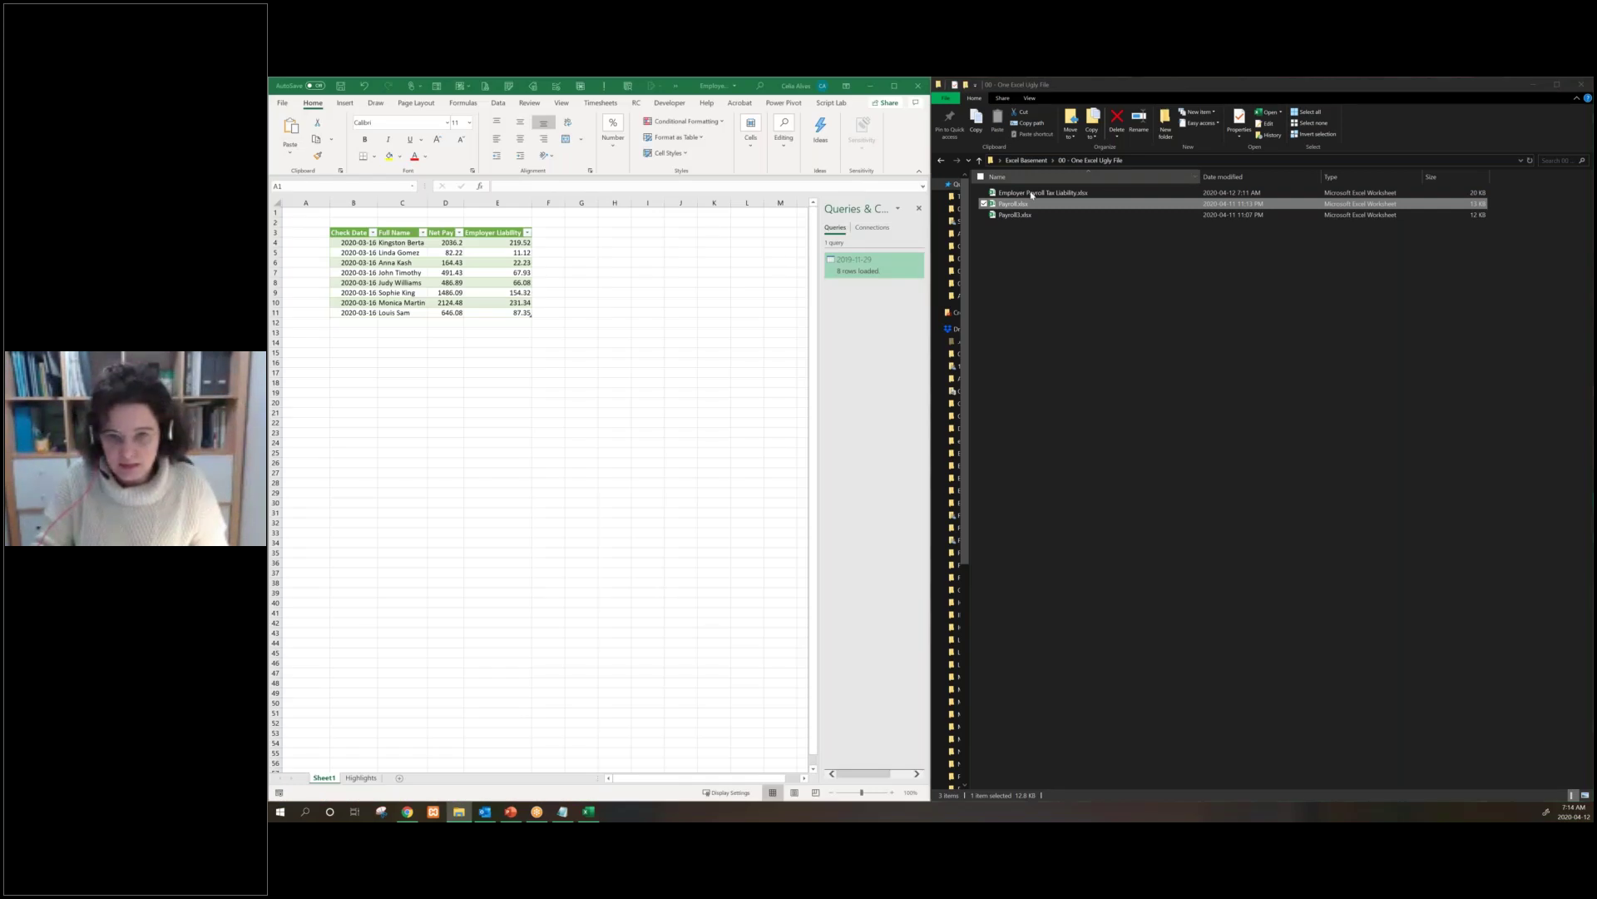
pyautogui.hotkey('alt', 'Up')
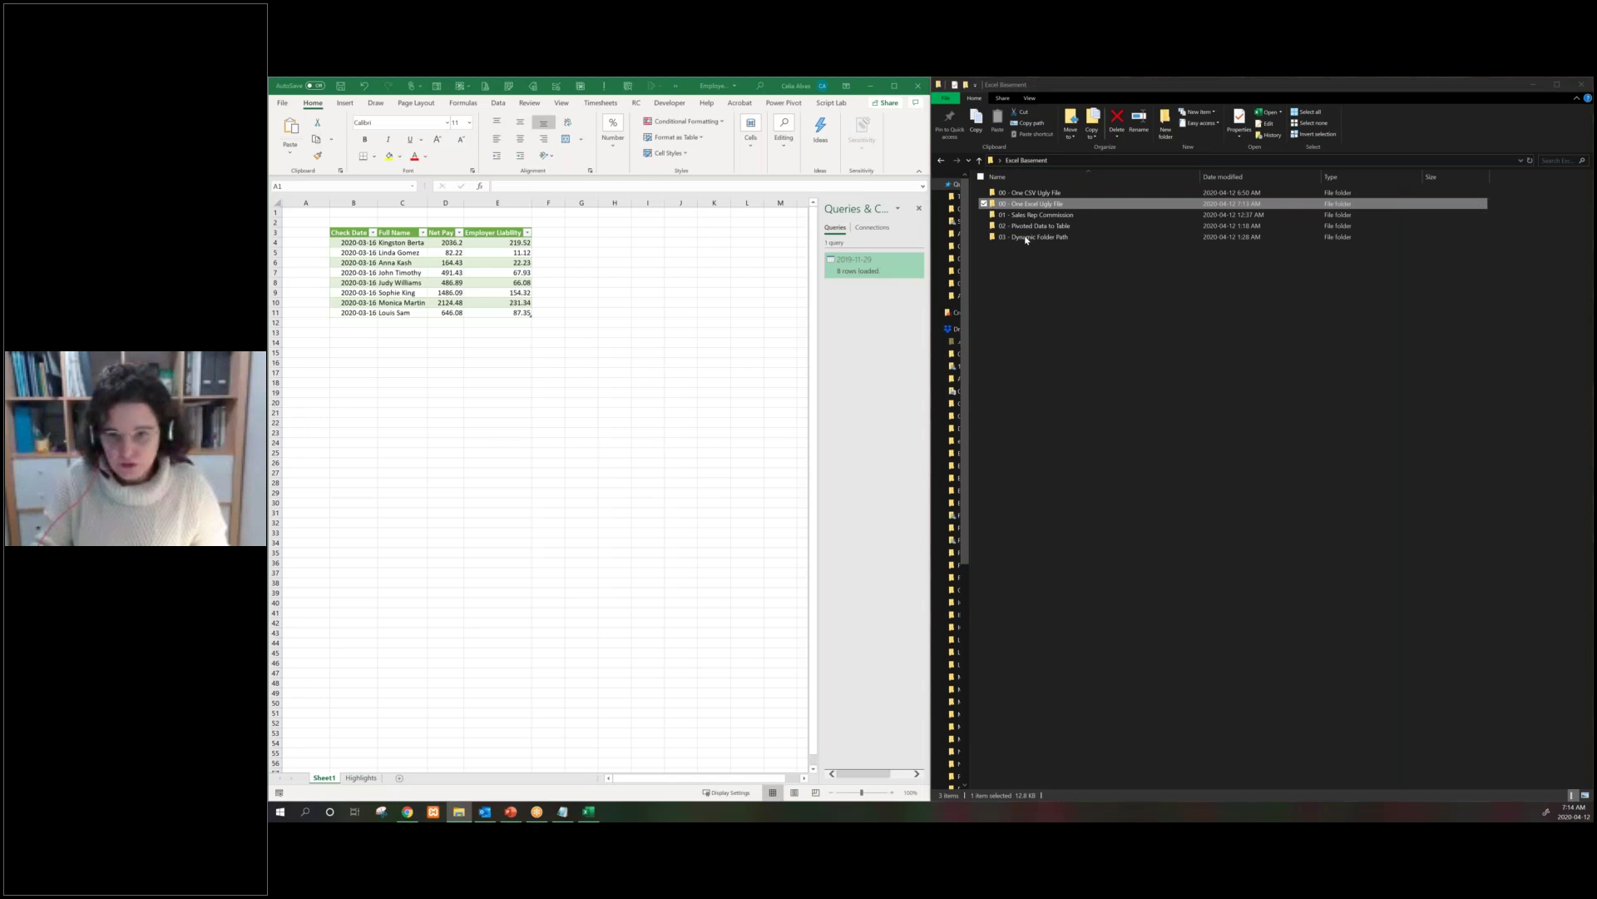
pyautogui.click(1026, 238)
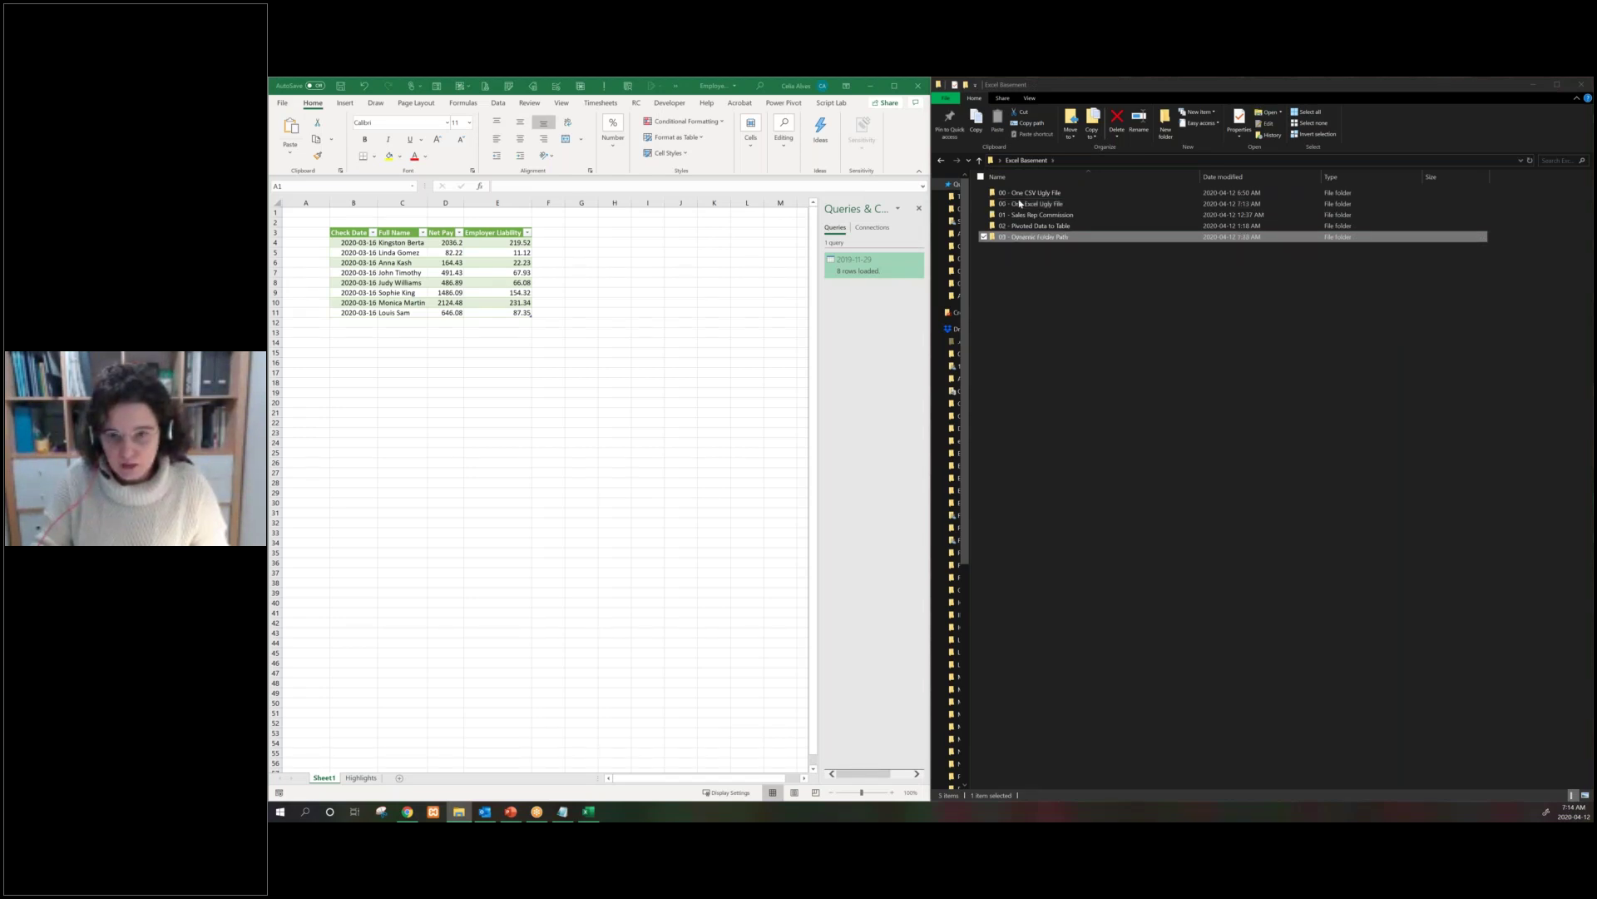
pyautogui.press('Return')
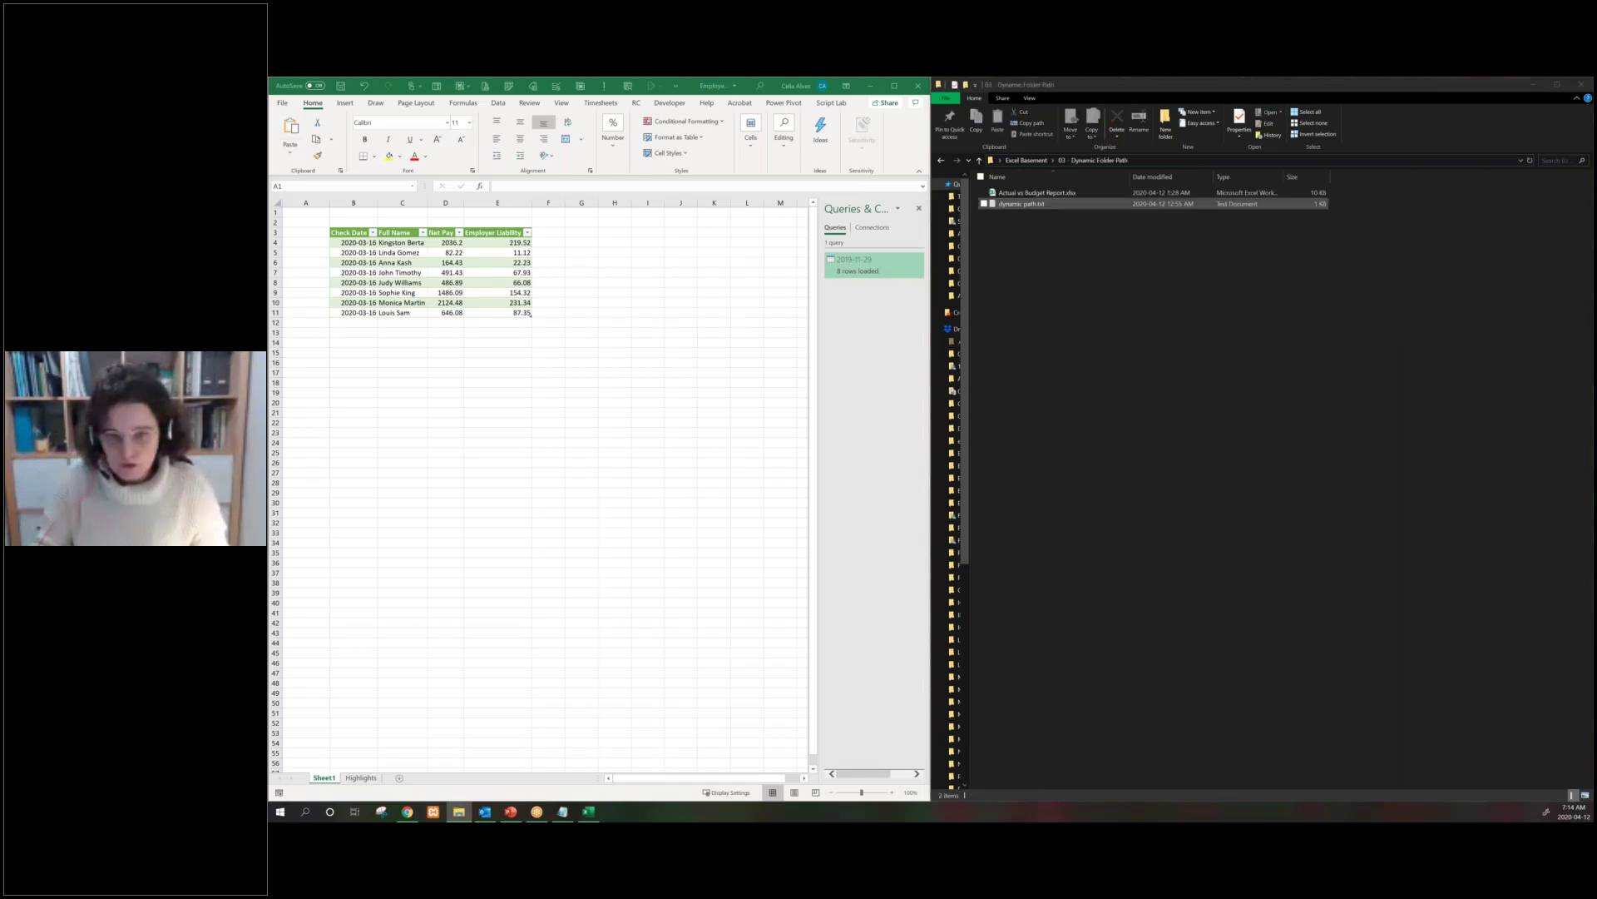
# Open the dynamic path text file, select its whole Excel.CurrentWorkbook formula, and close the file
pyautogui.click(1022, 204)
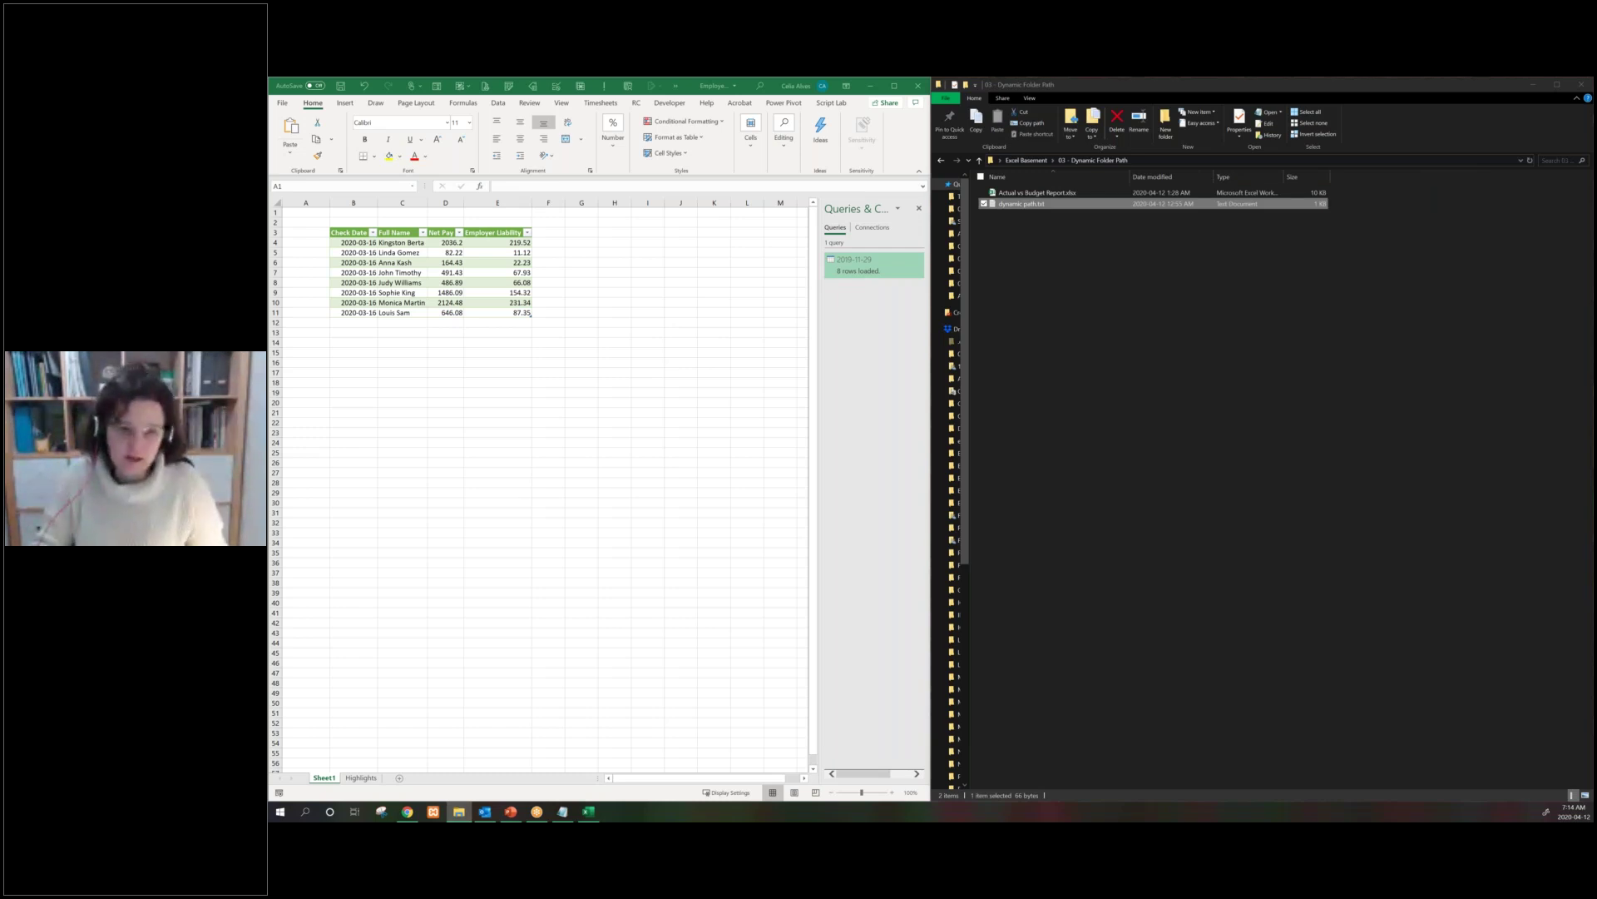
pyautogui.press('Return')
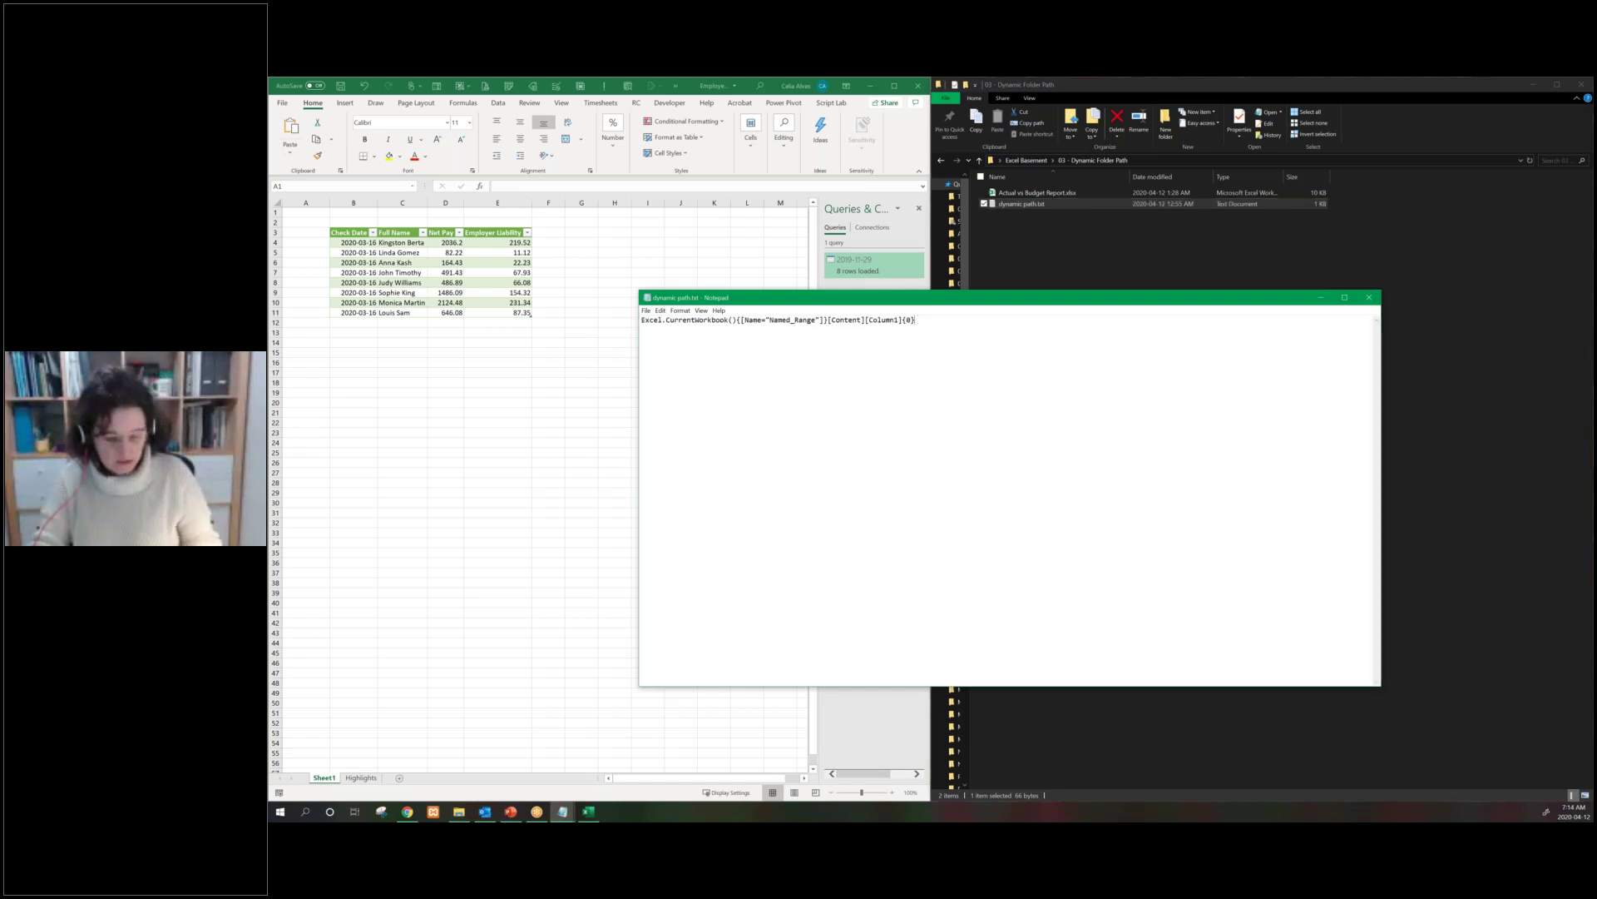
pyautogui.hotkey('ctrl', 'a')
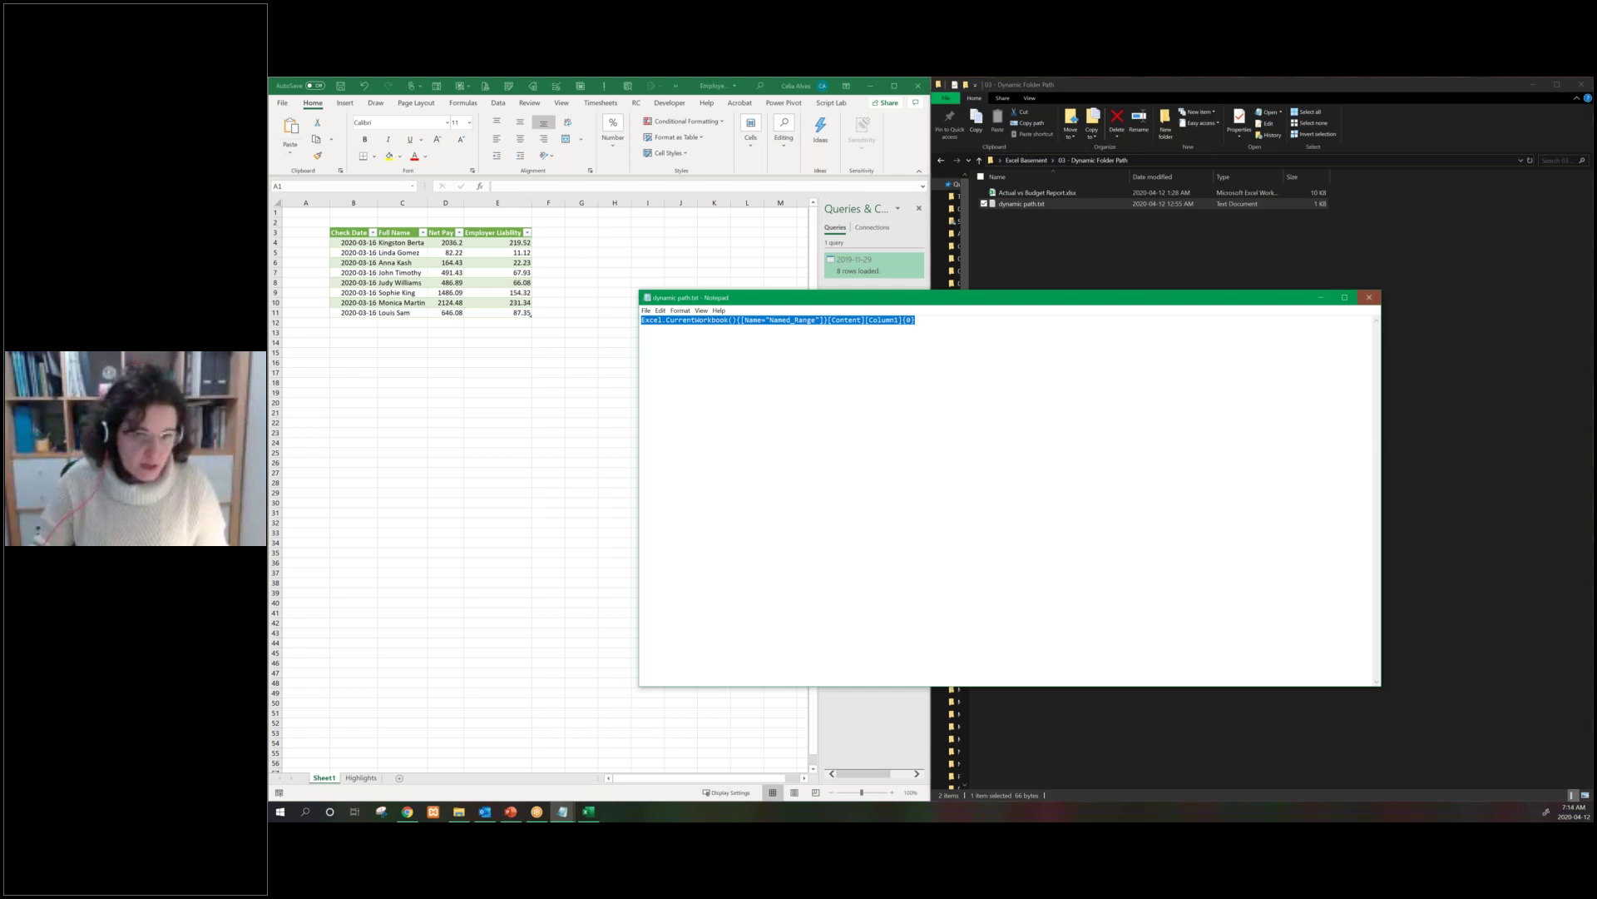
pyautogui.click(1368, 297)
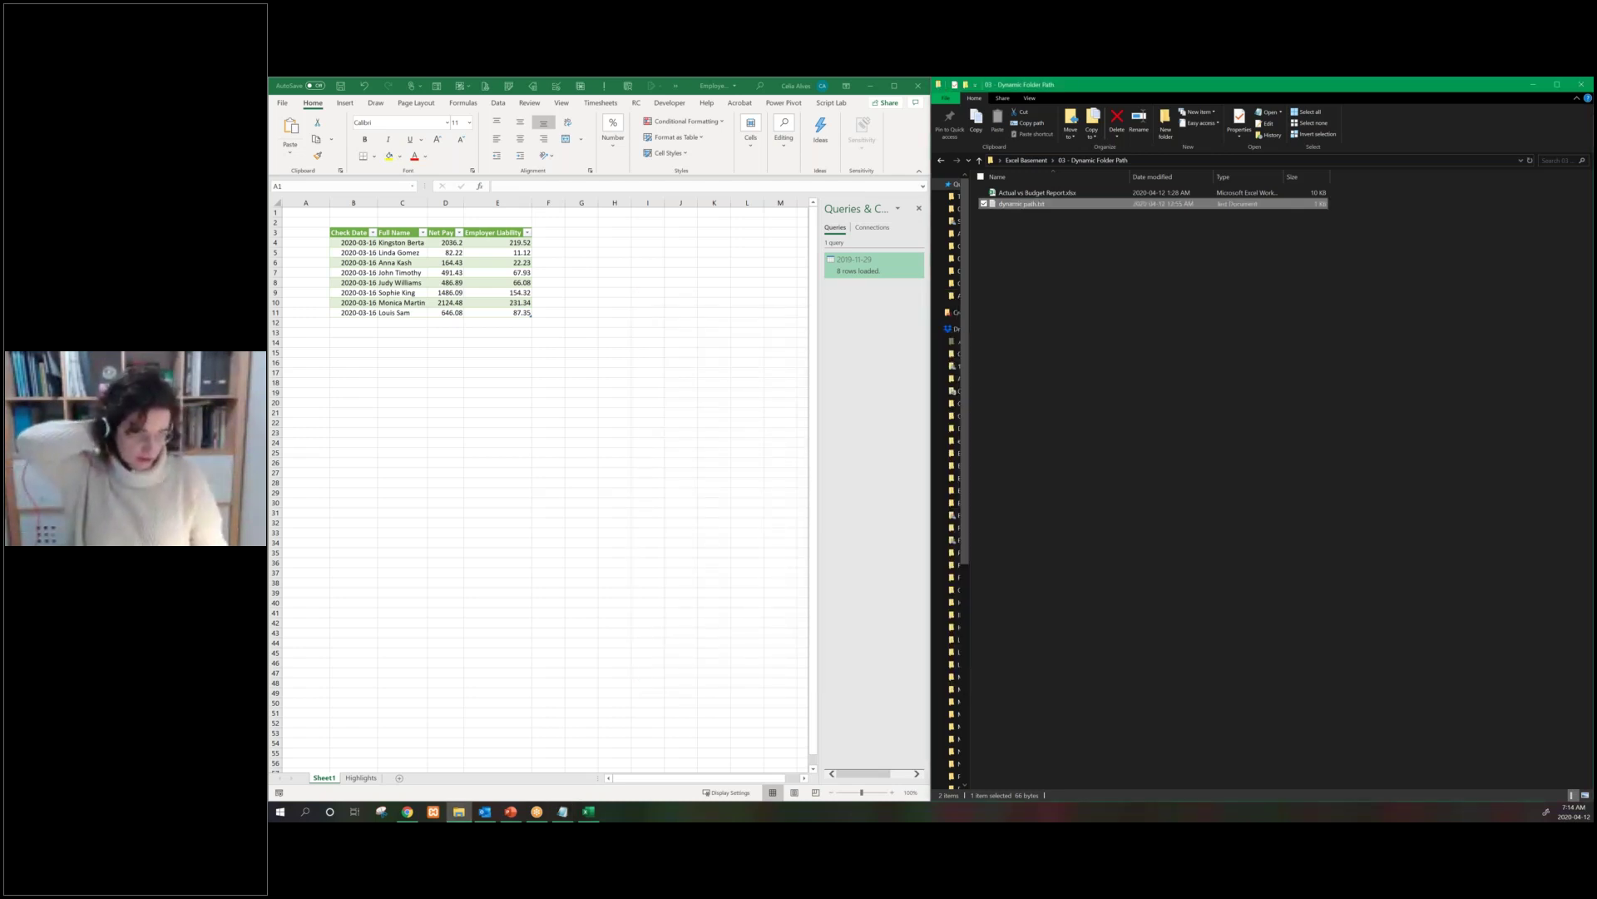
# Return to the One Excel Ugly File folder and rename Payroll.xlsx as Jan.xlsx
pyautogui.click(322, 204)
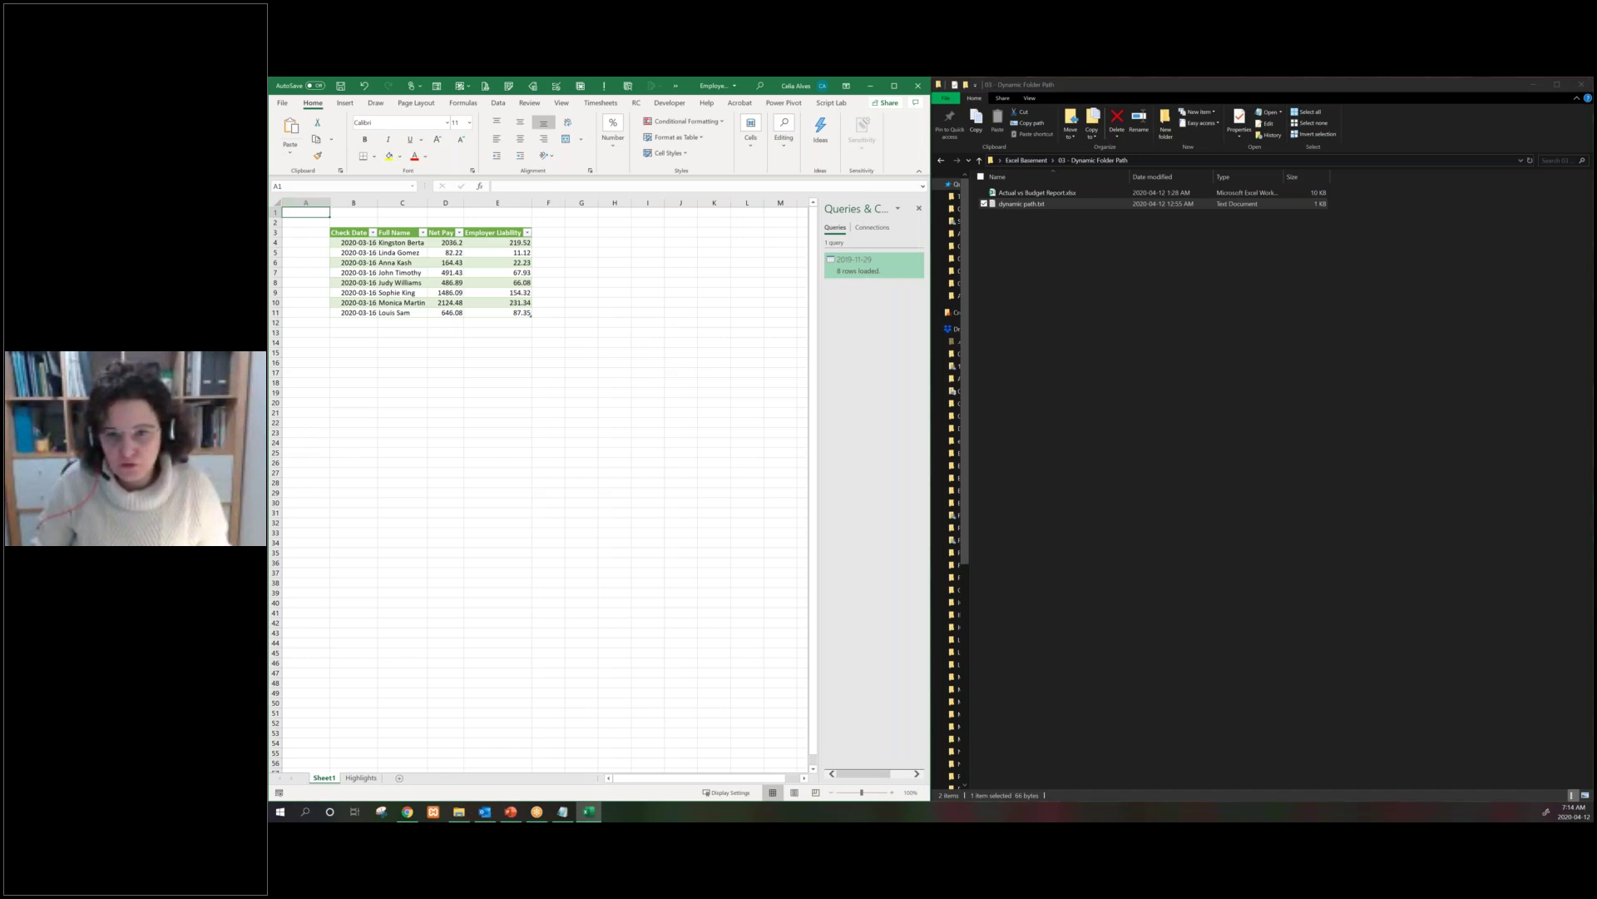
pyautogui.click(1026, 160)
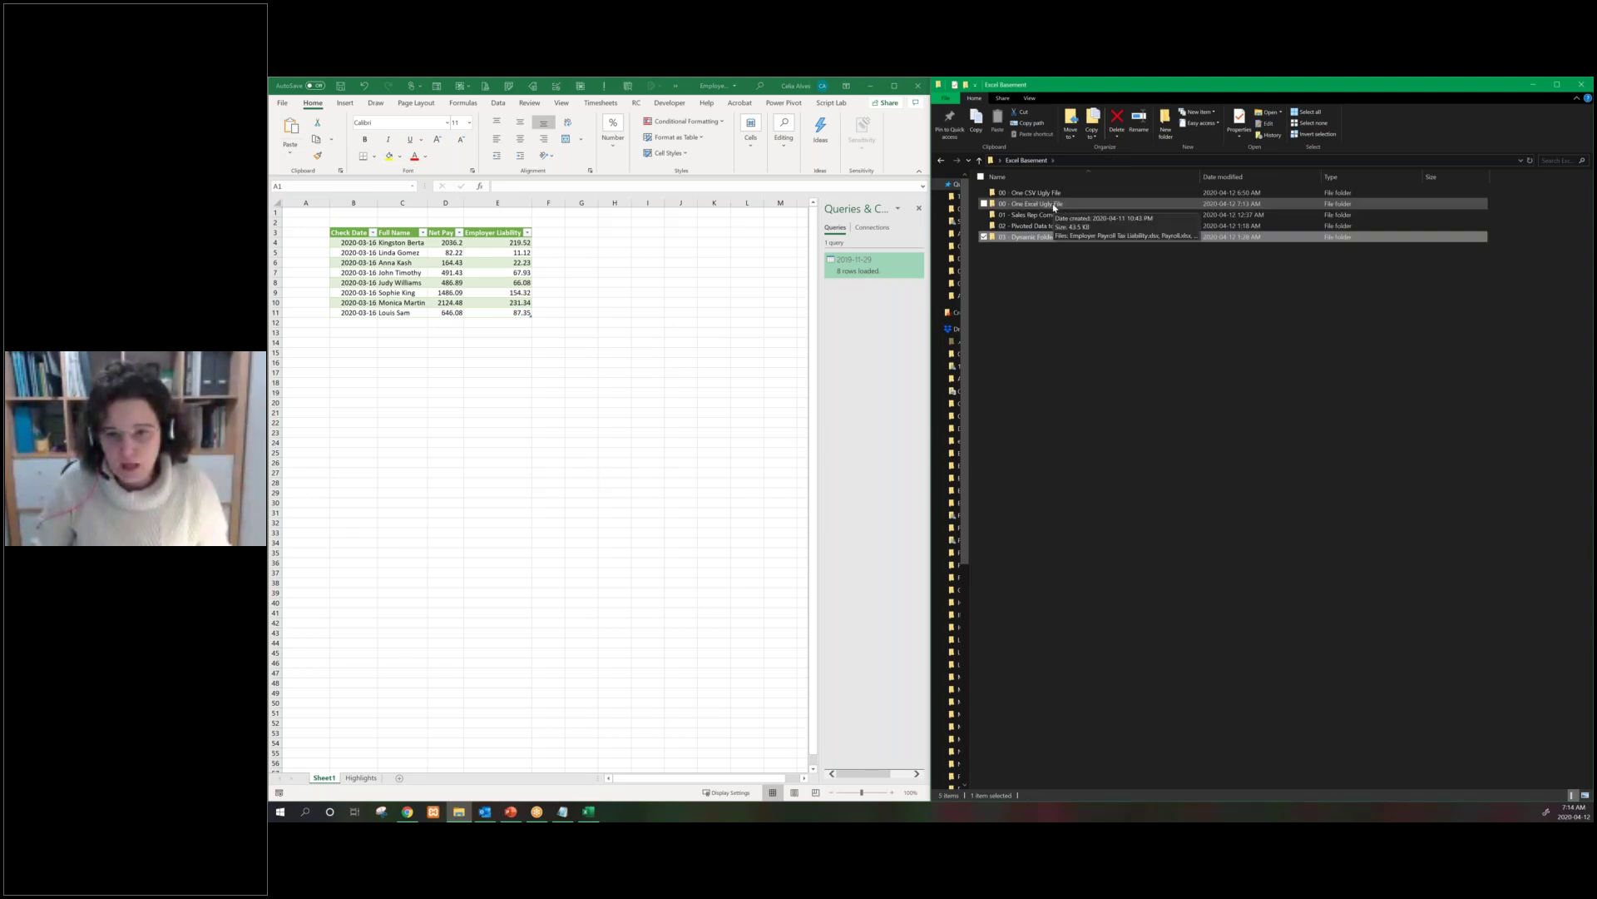
pyautogui.click(1054, 208)
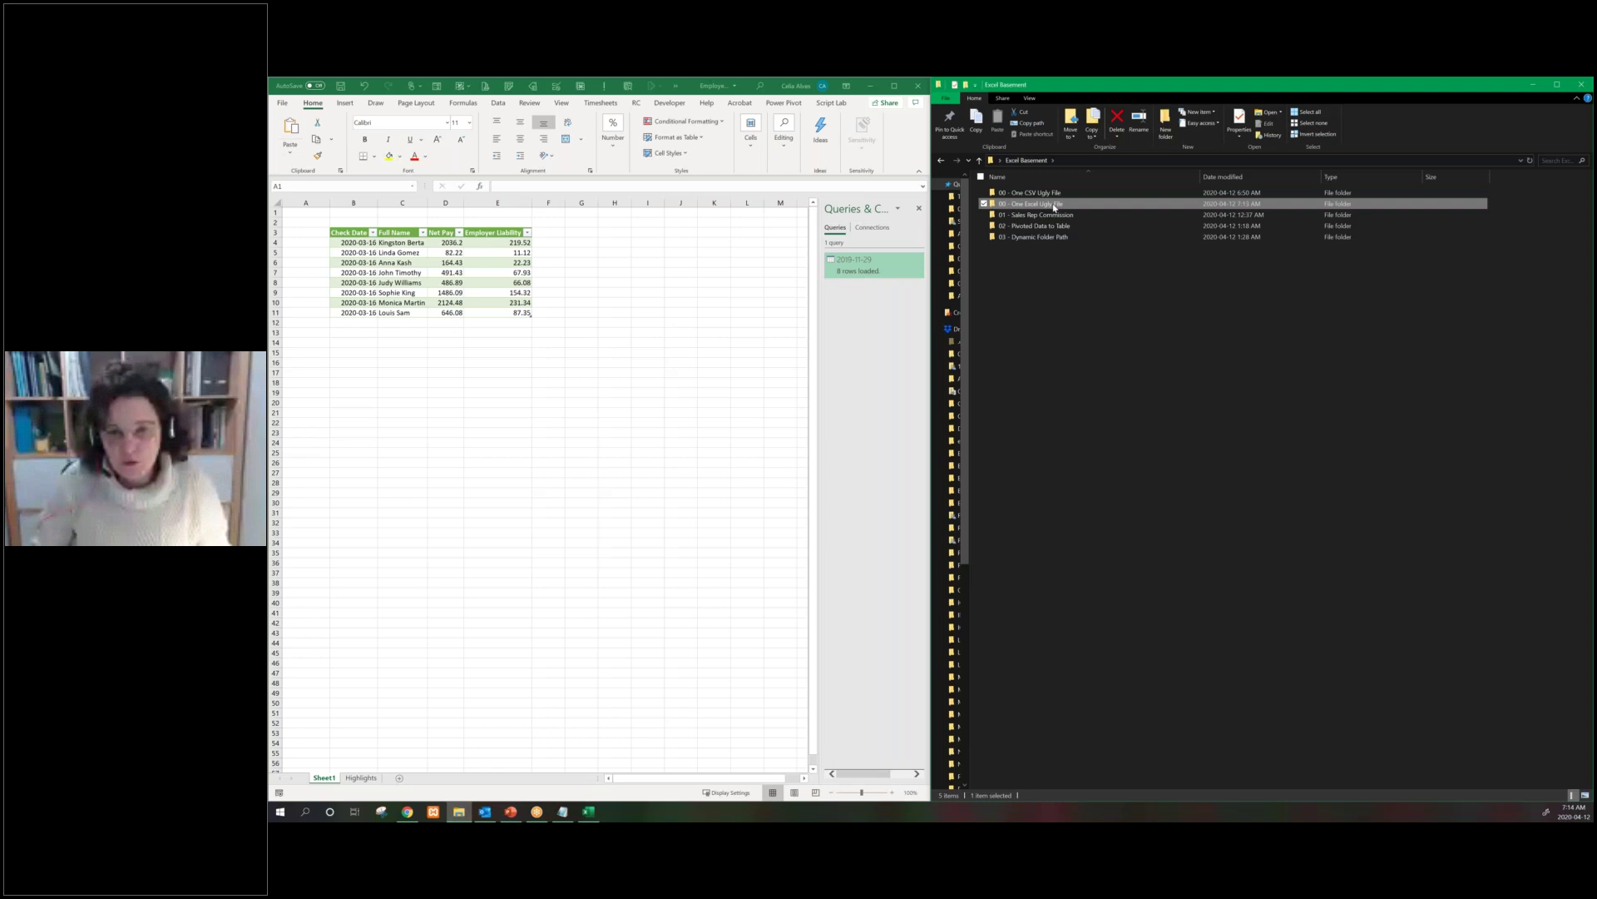
pyautogui.doubleClick(1054, 207)
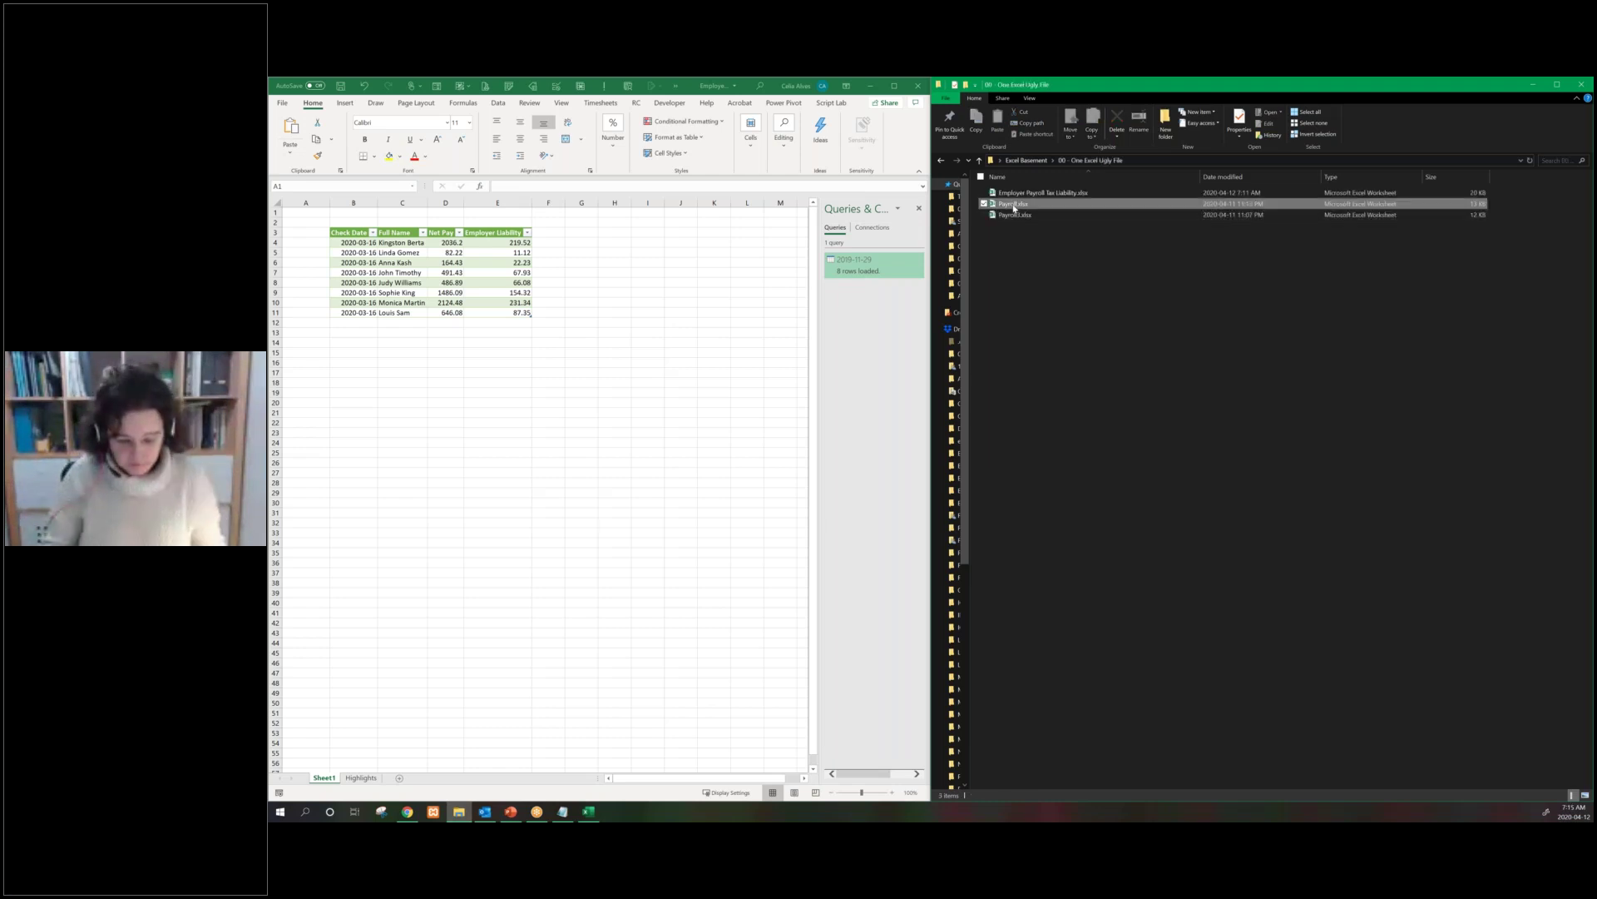
pyautogui.press('F2')
pyautogui.write('Jan')
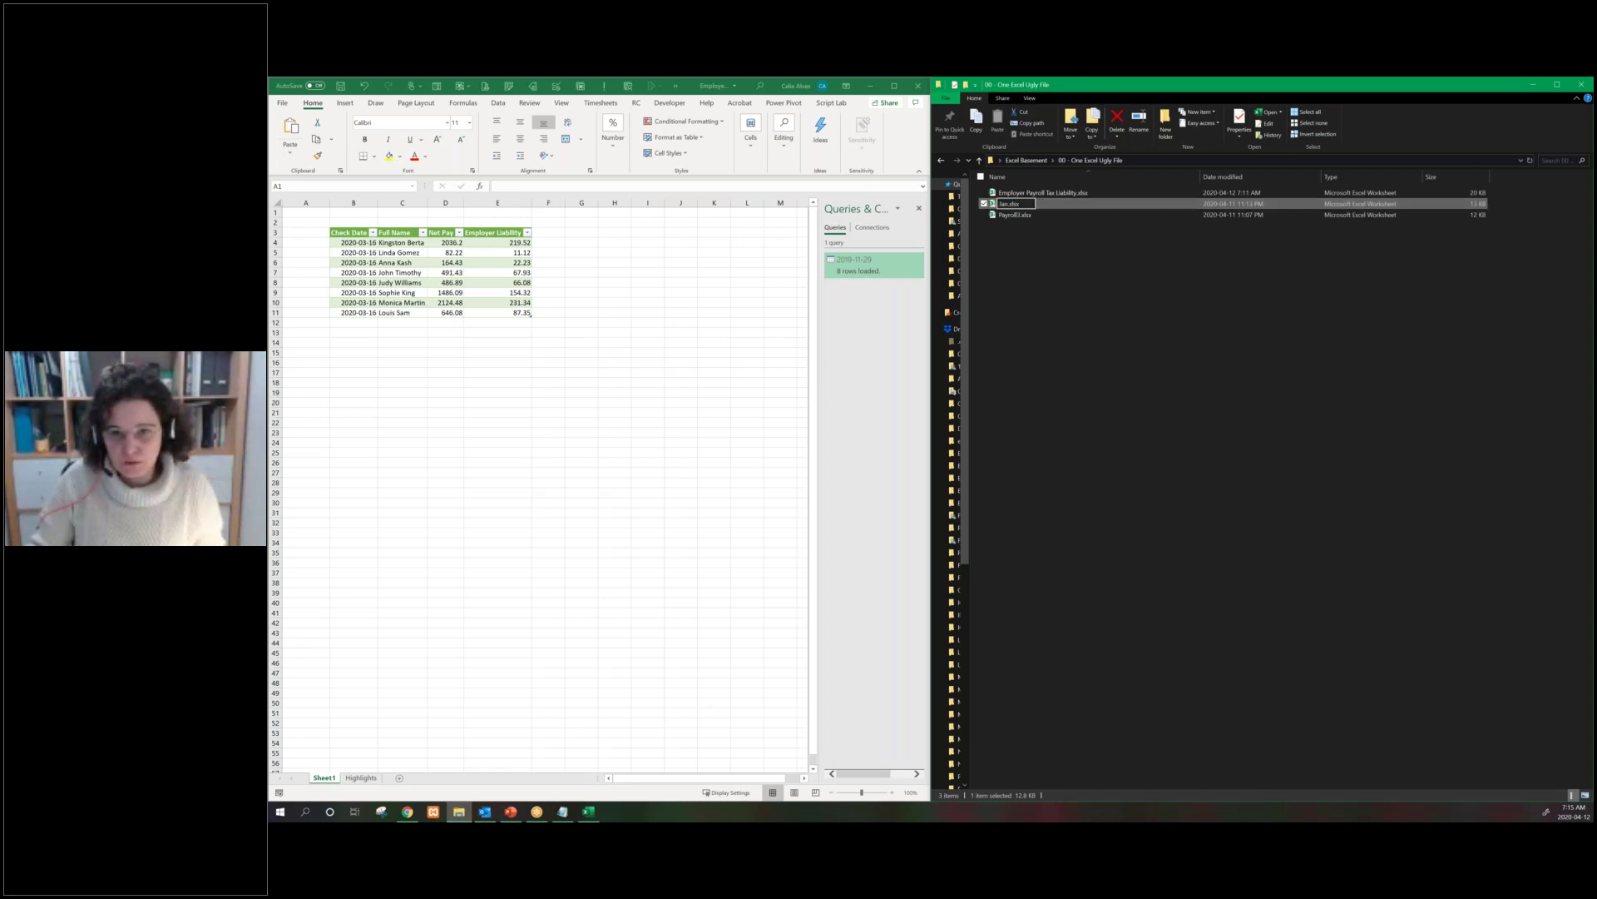
pyautogui.press('Return')
# Rename the other numbered Payroll source file in the folder as Feb.xlsx
pyautogui.click(1015, 215)
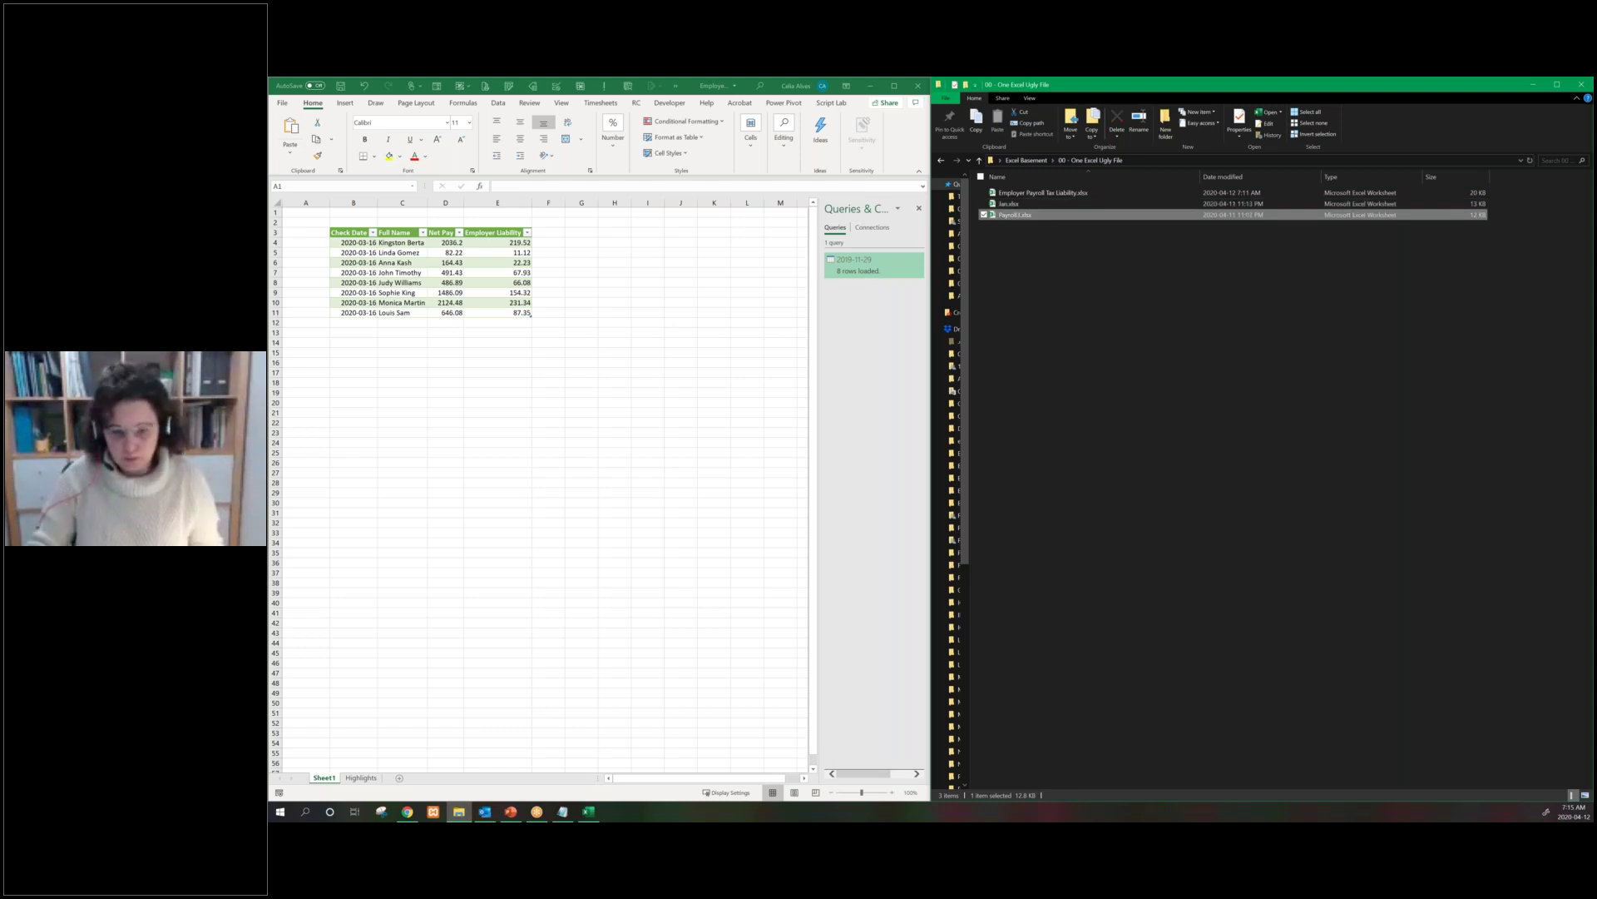
pyautogui.press('F2')
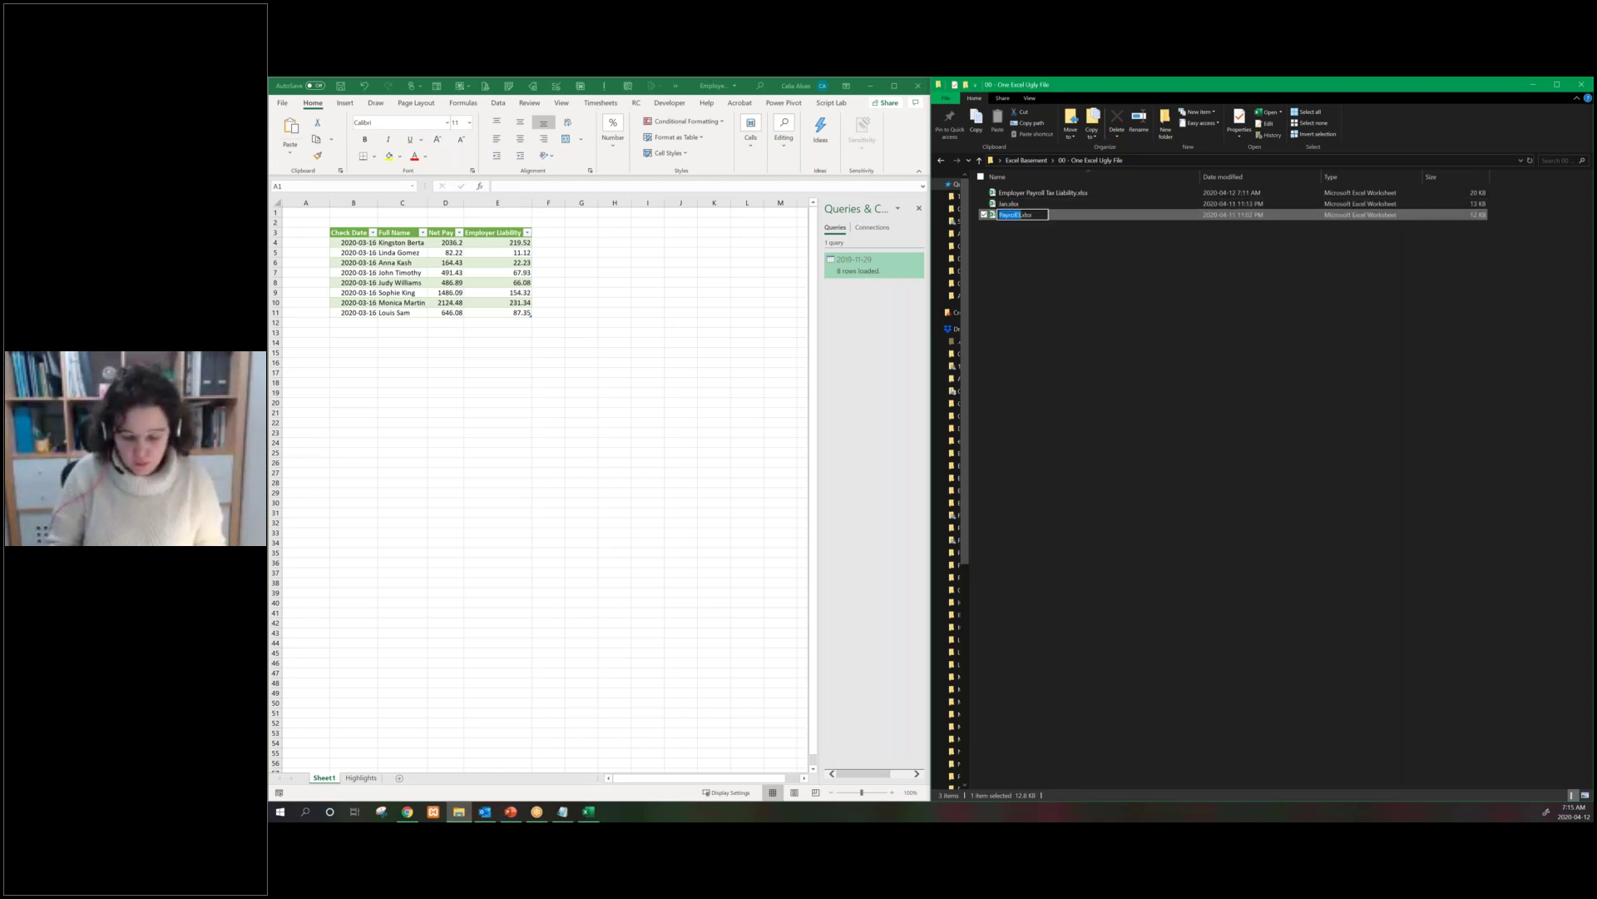
pyautogui.write('Feb')
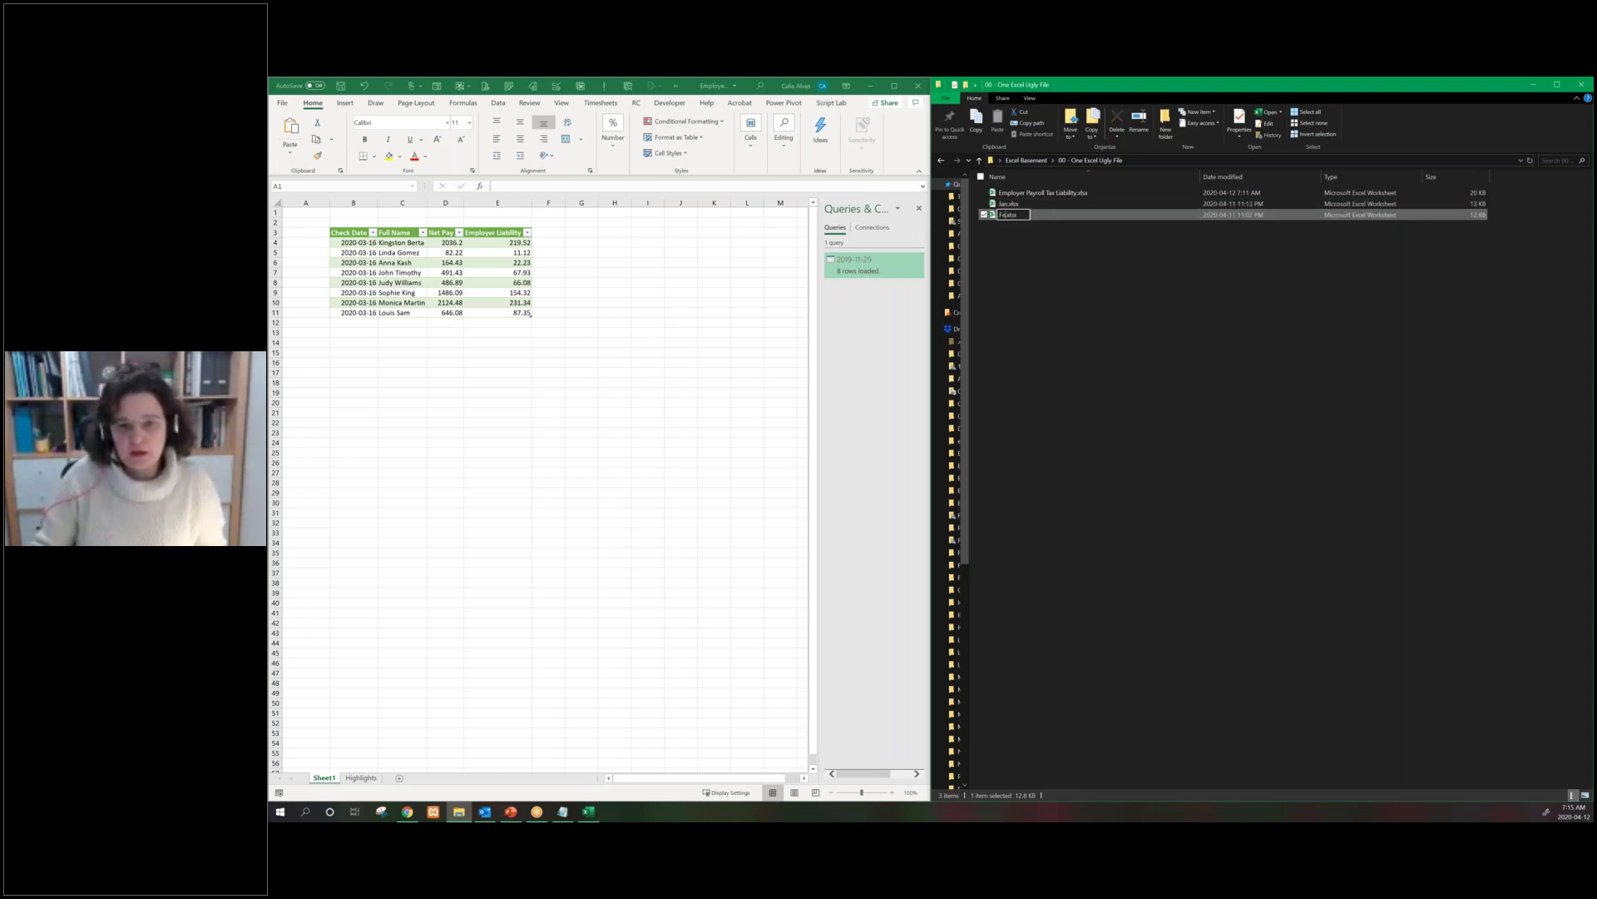
pyautogui.write('b')
pyautogui.write('b')
pyautogui.press('Return')
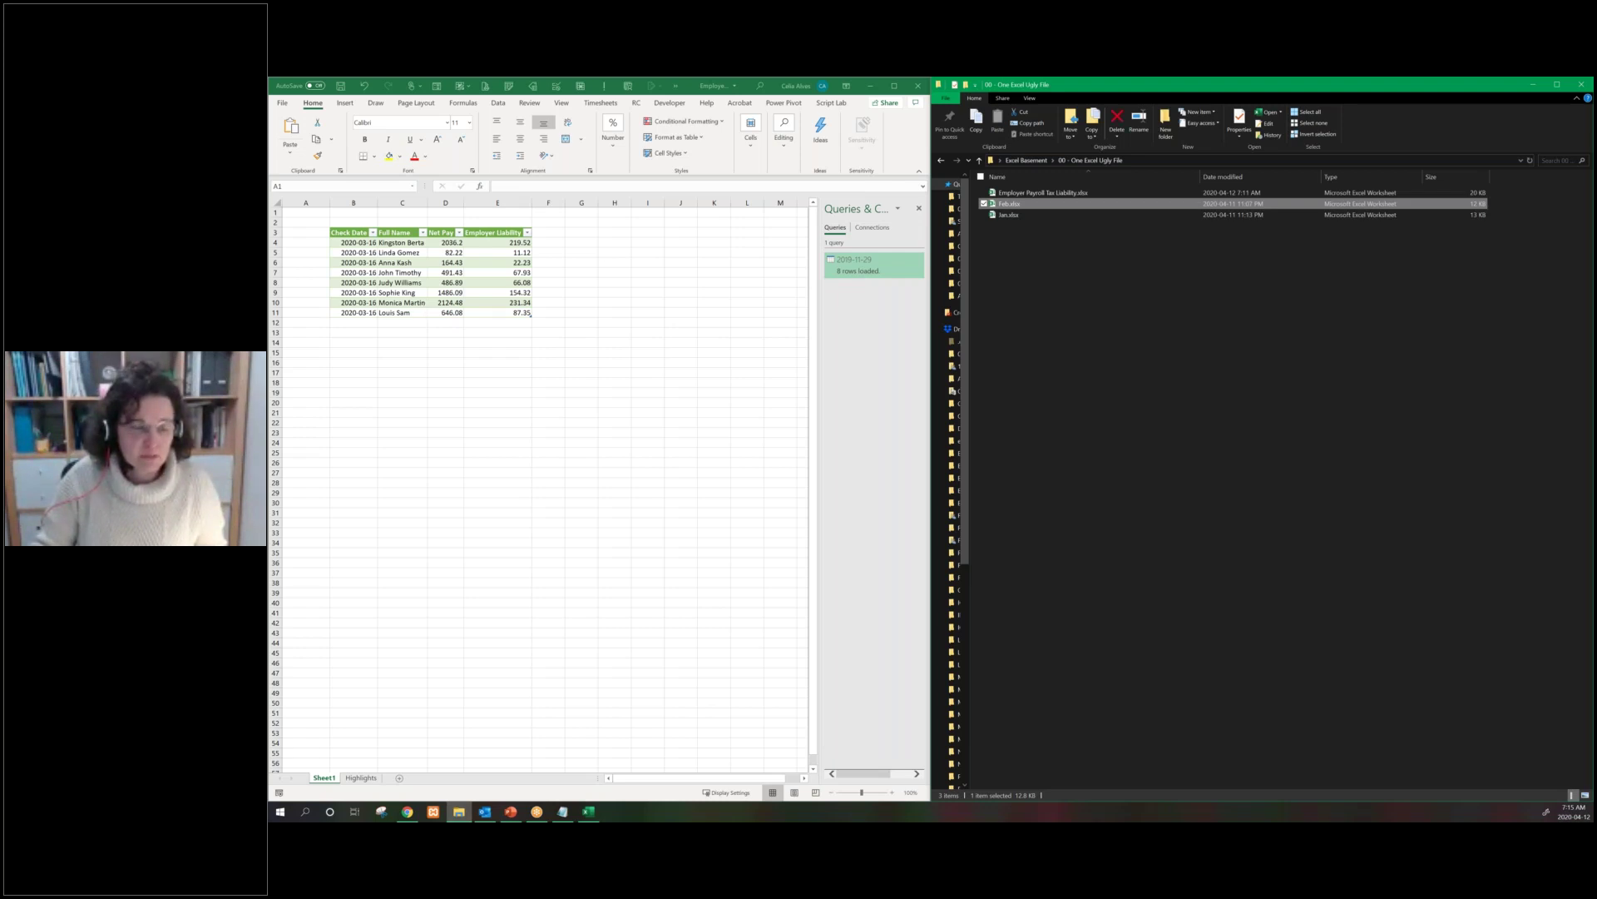
# Switch to the workbook and try to refresh the payroll table from its renamed source
pyautogui.hotkey('alt', 'Tab')
pyautogui.rightClick(433, 265)
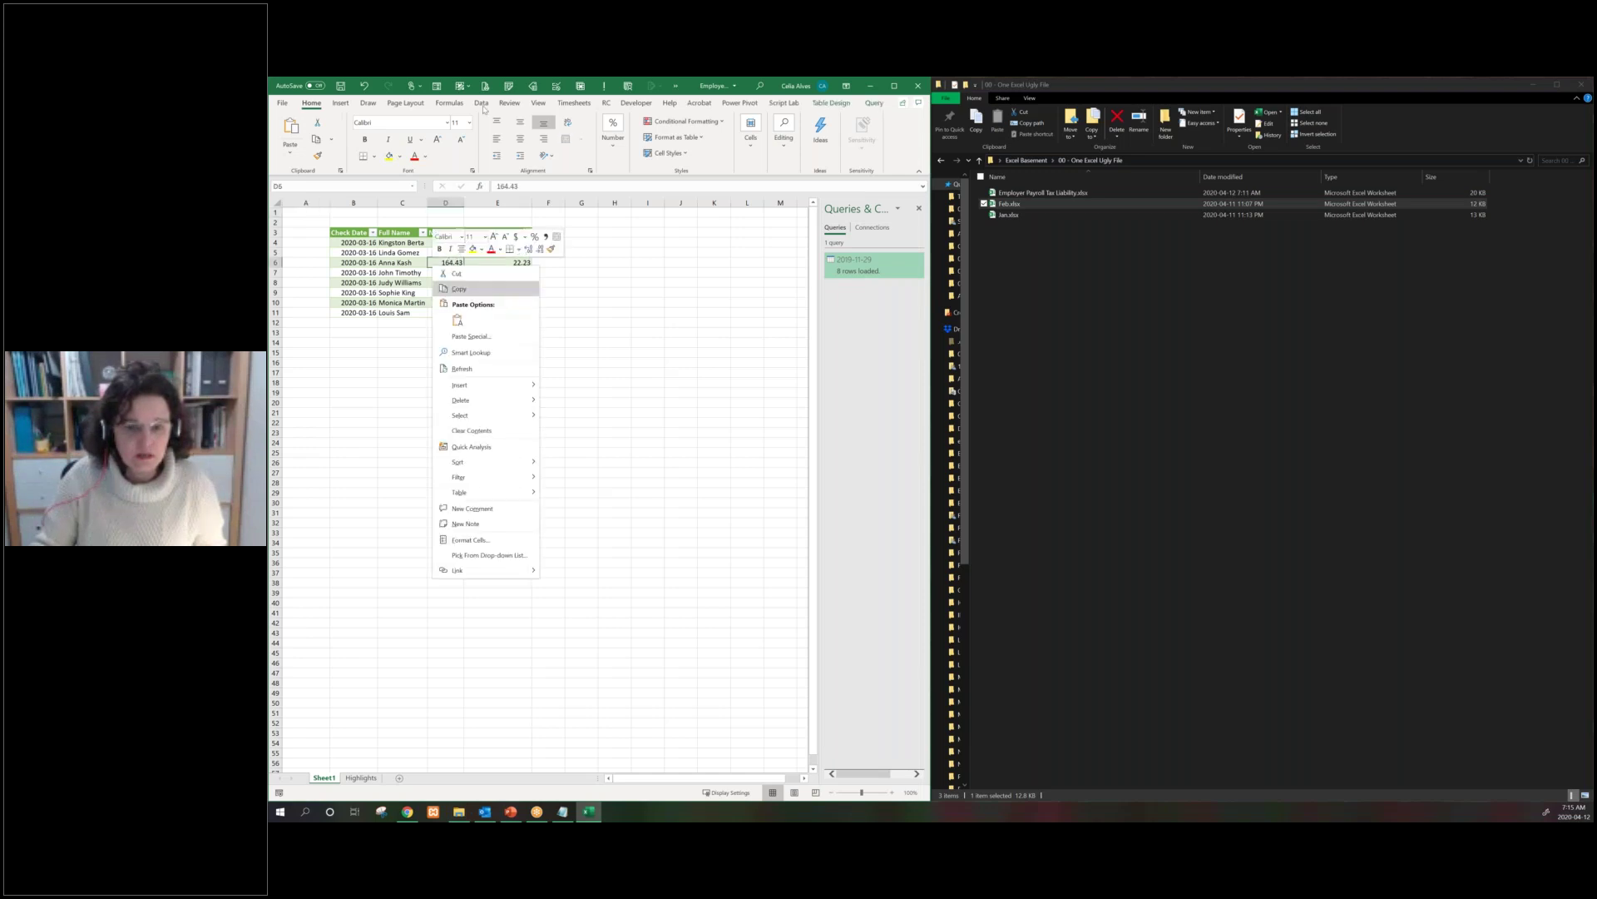
pyautogui.press('r')
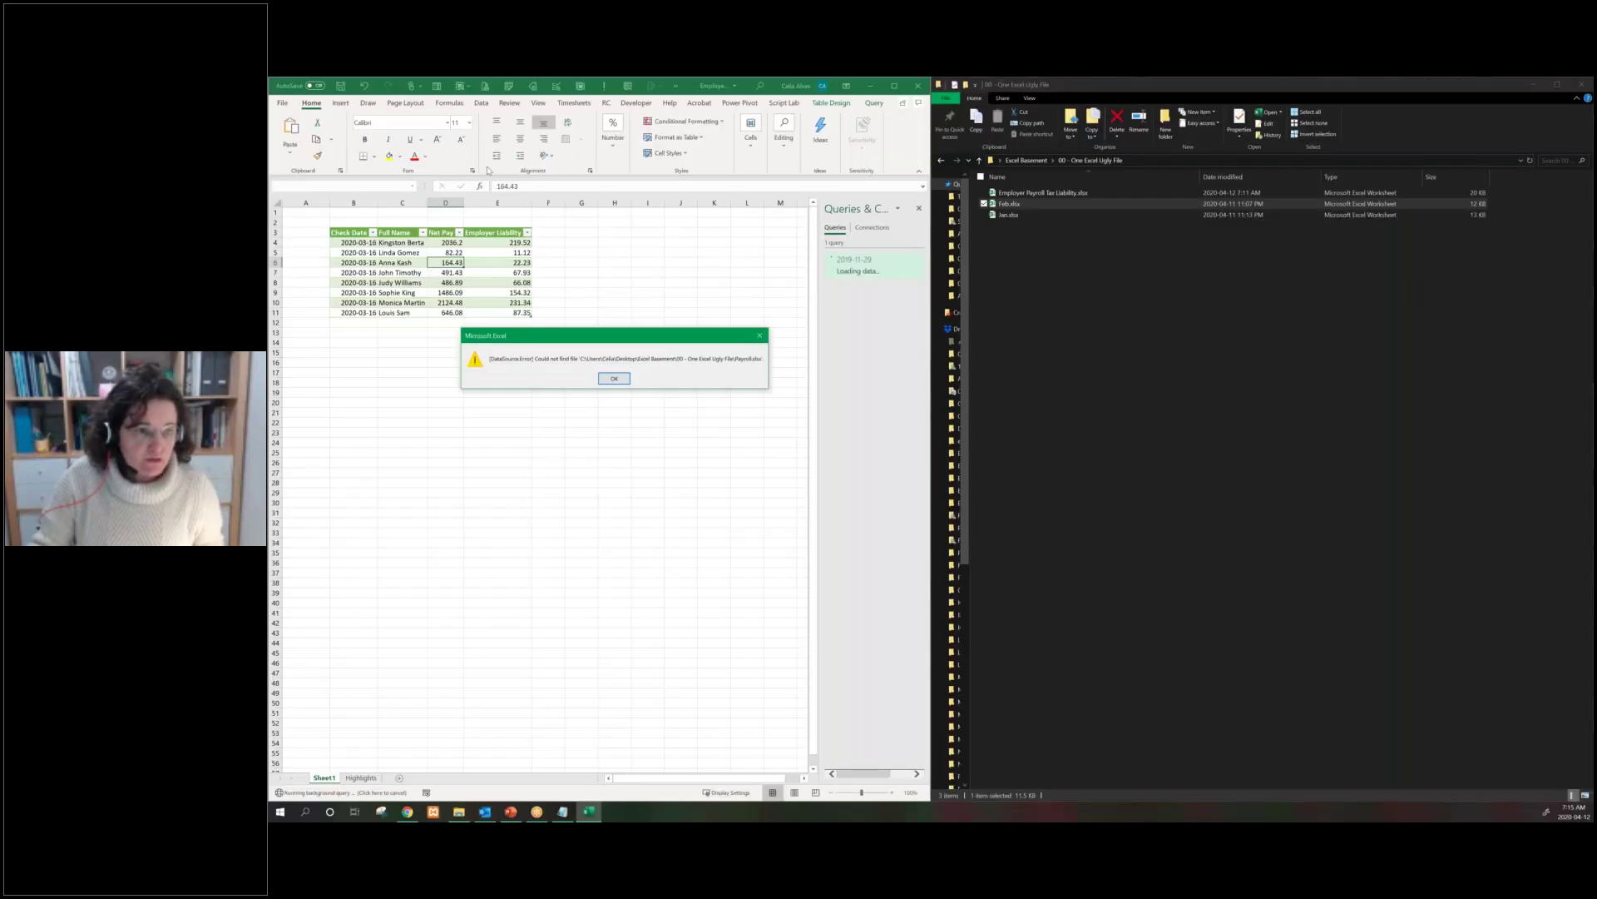
pyautogui.press('Return')
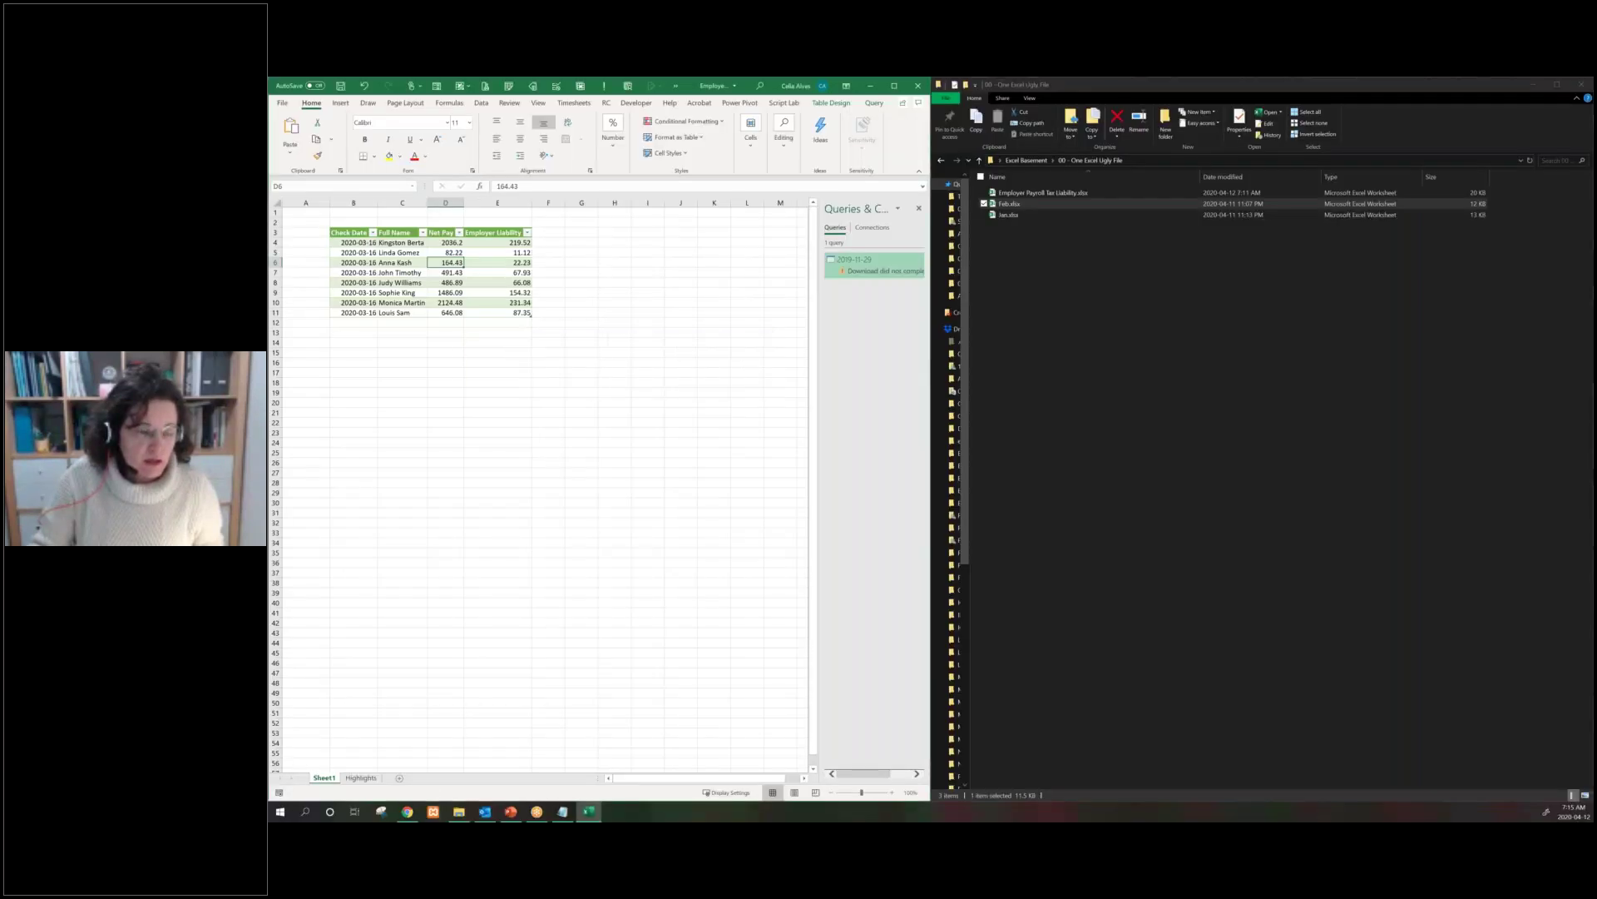
# Fill cell A1 with yellow and restrict it by data validation to an in-cell list of Jan and Feb
pyautogui.click(312, 213)
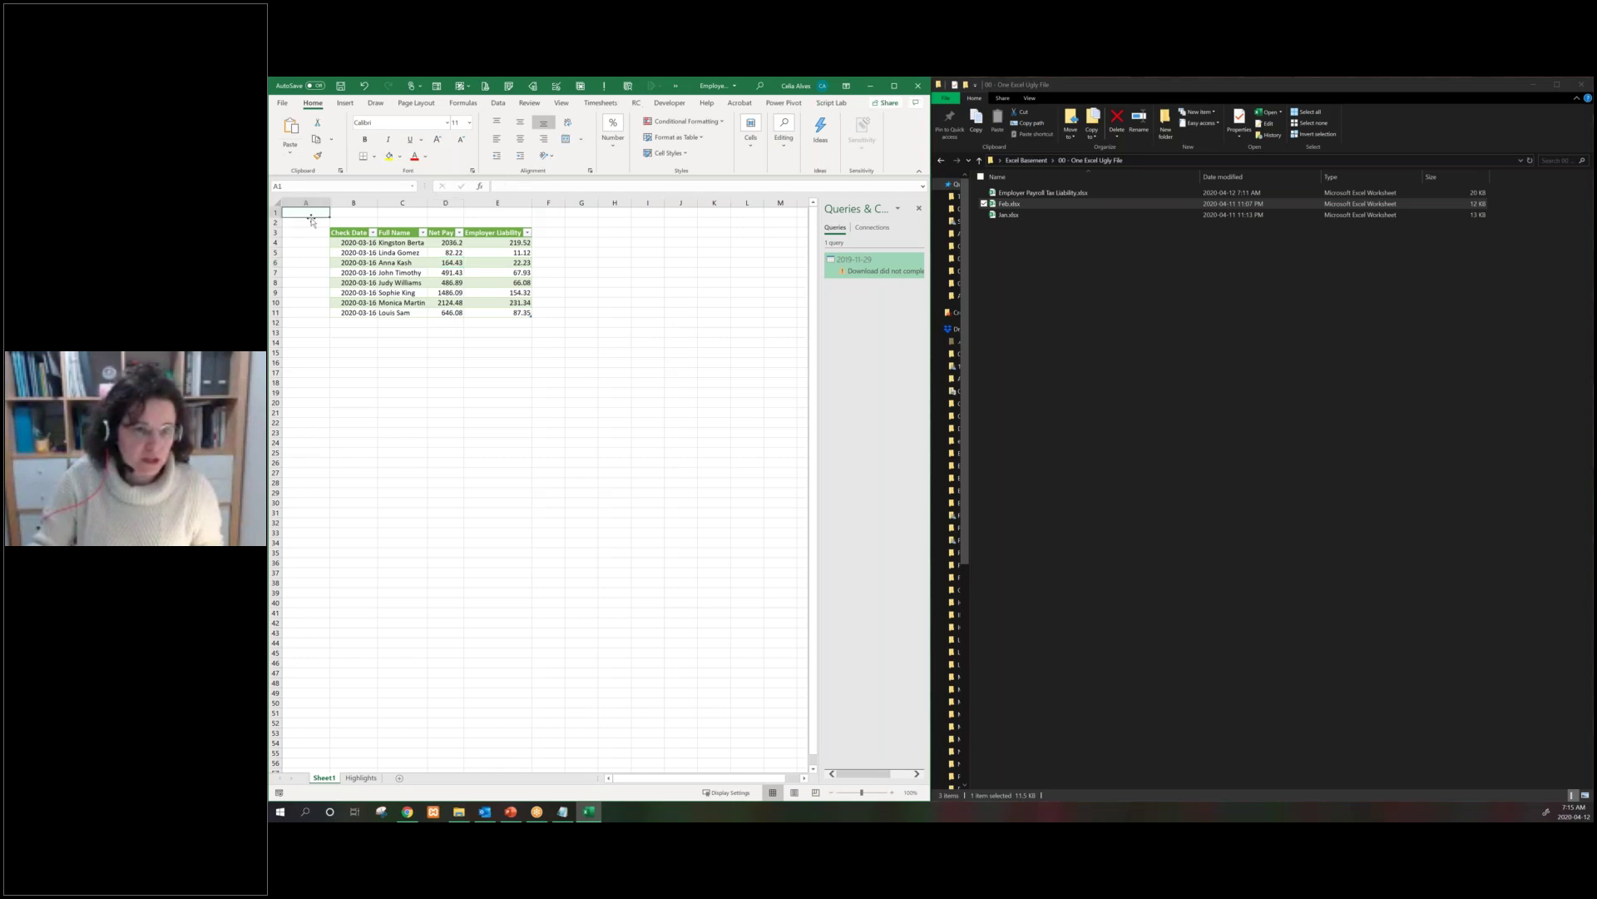
pyautogui.click(388, 155)
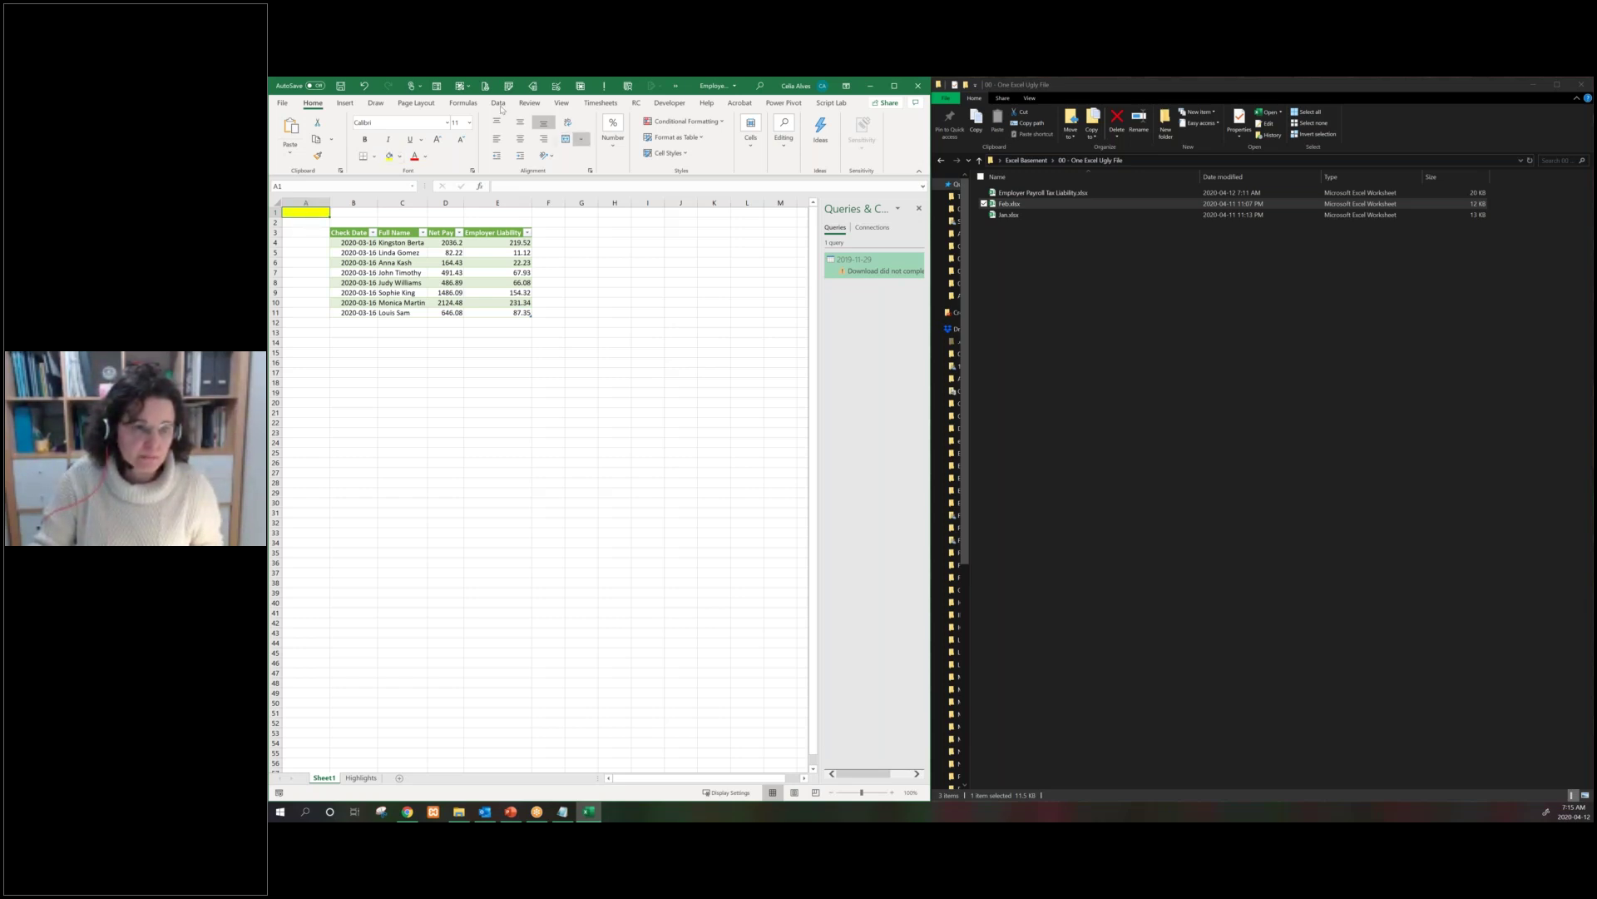
pyautogui.click(500, 105)
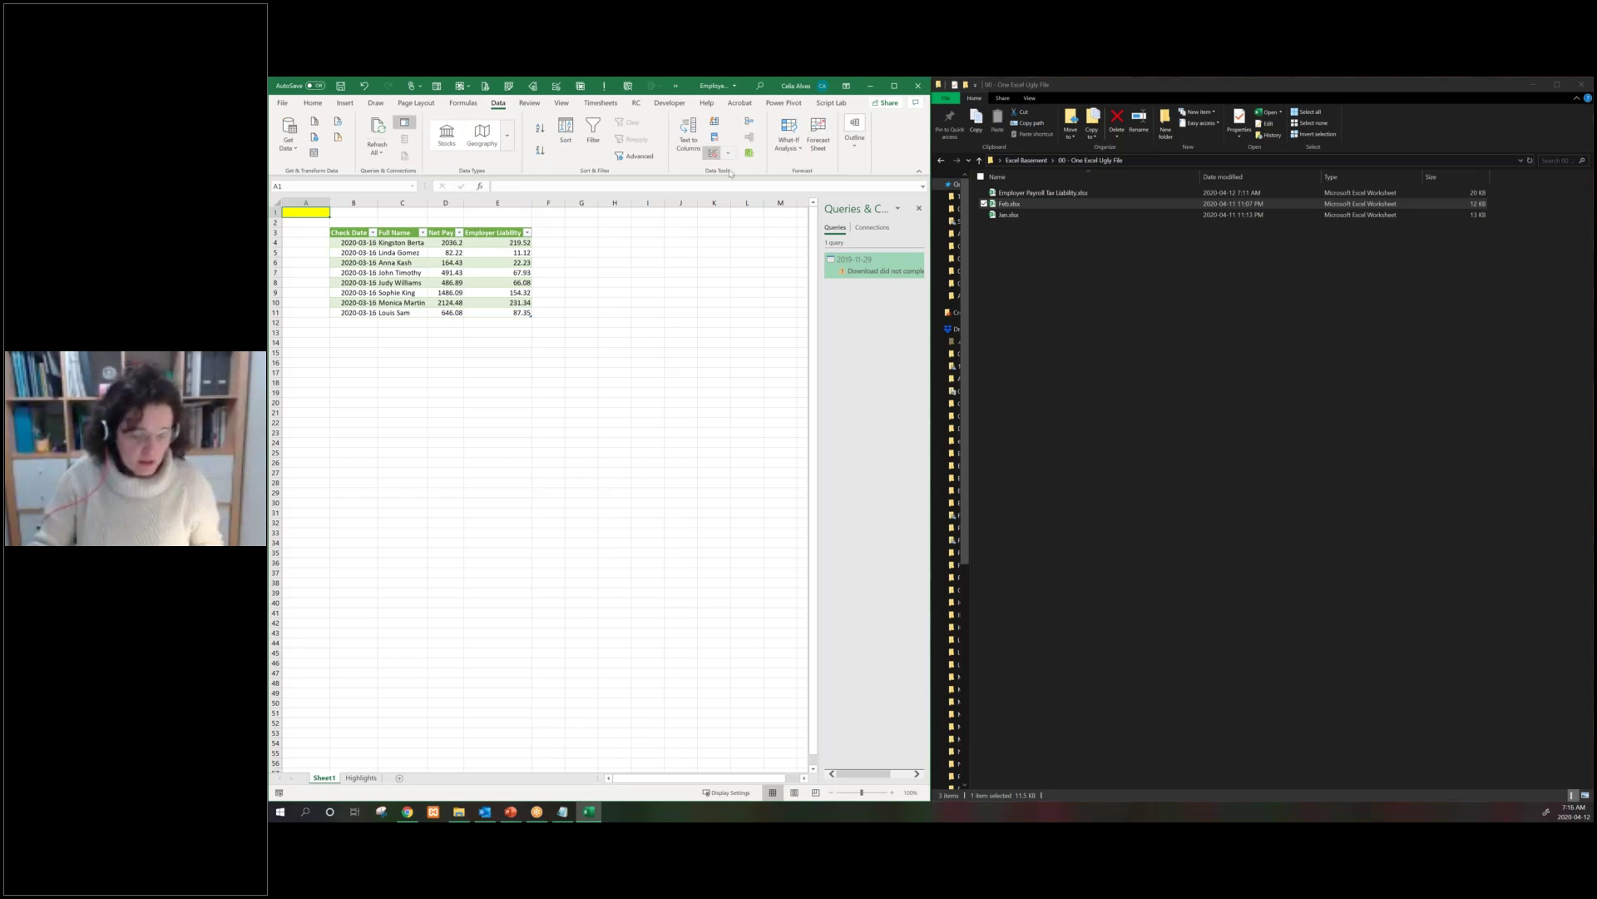
pyautogui.click(713, 154)
pyautogui.click(449, 329)
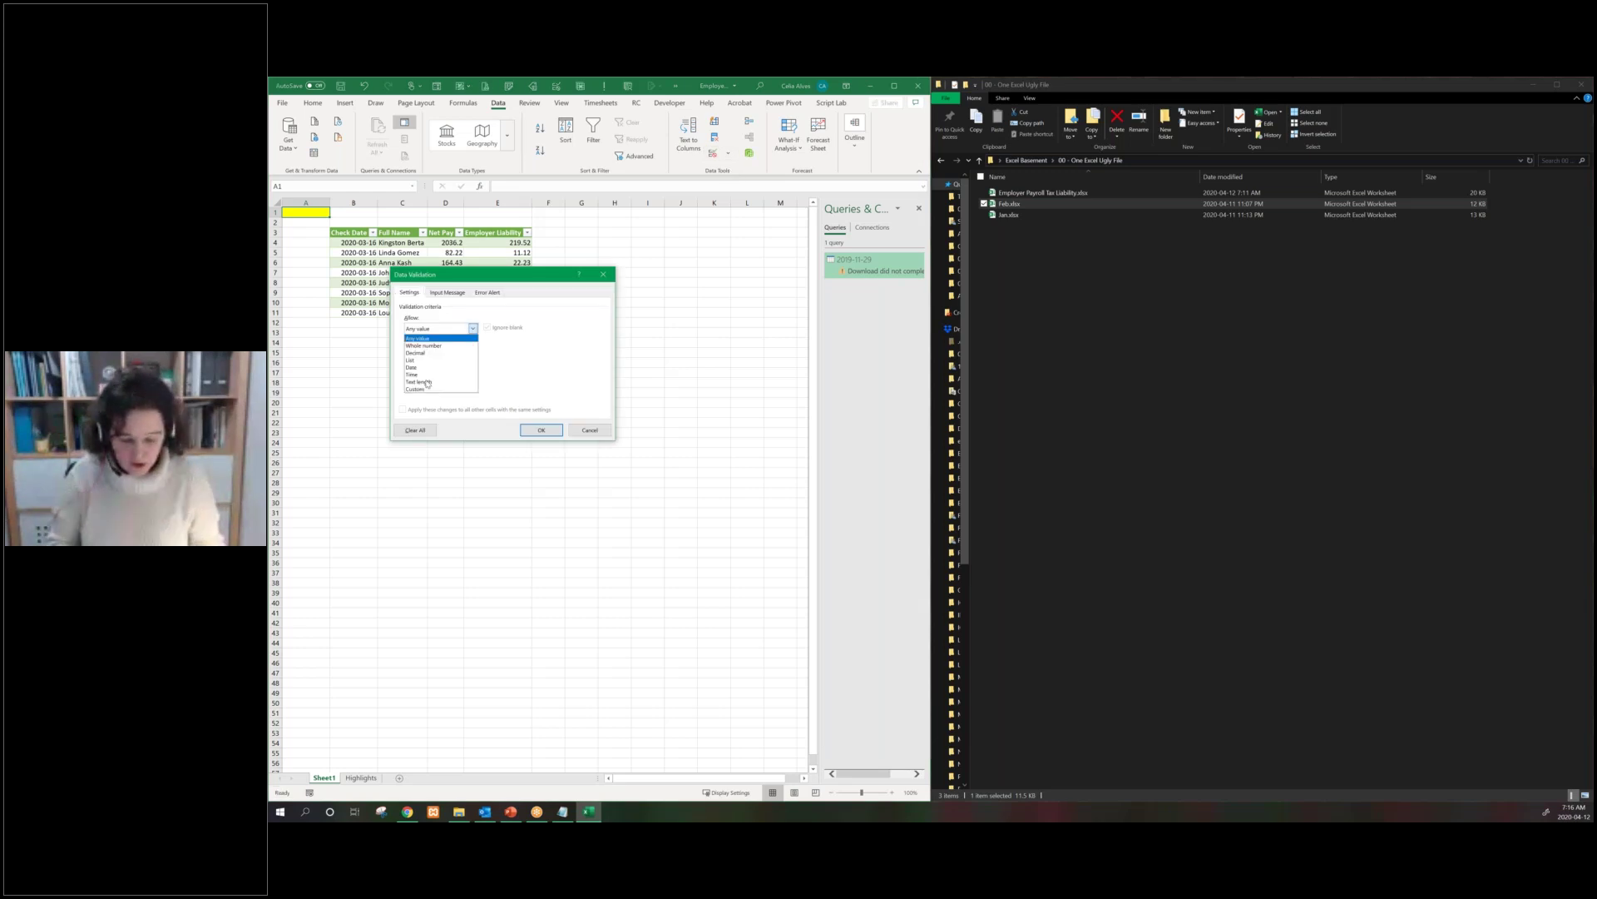
pyautogui.click(415, 360)
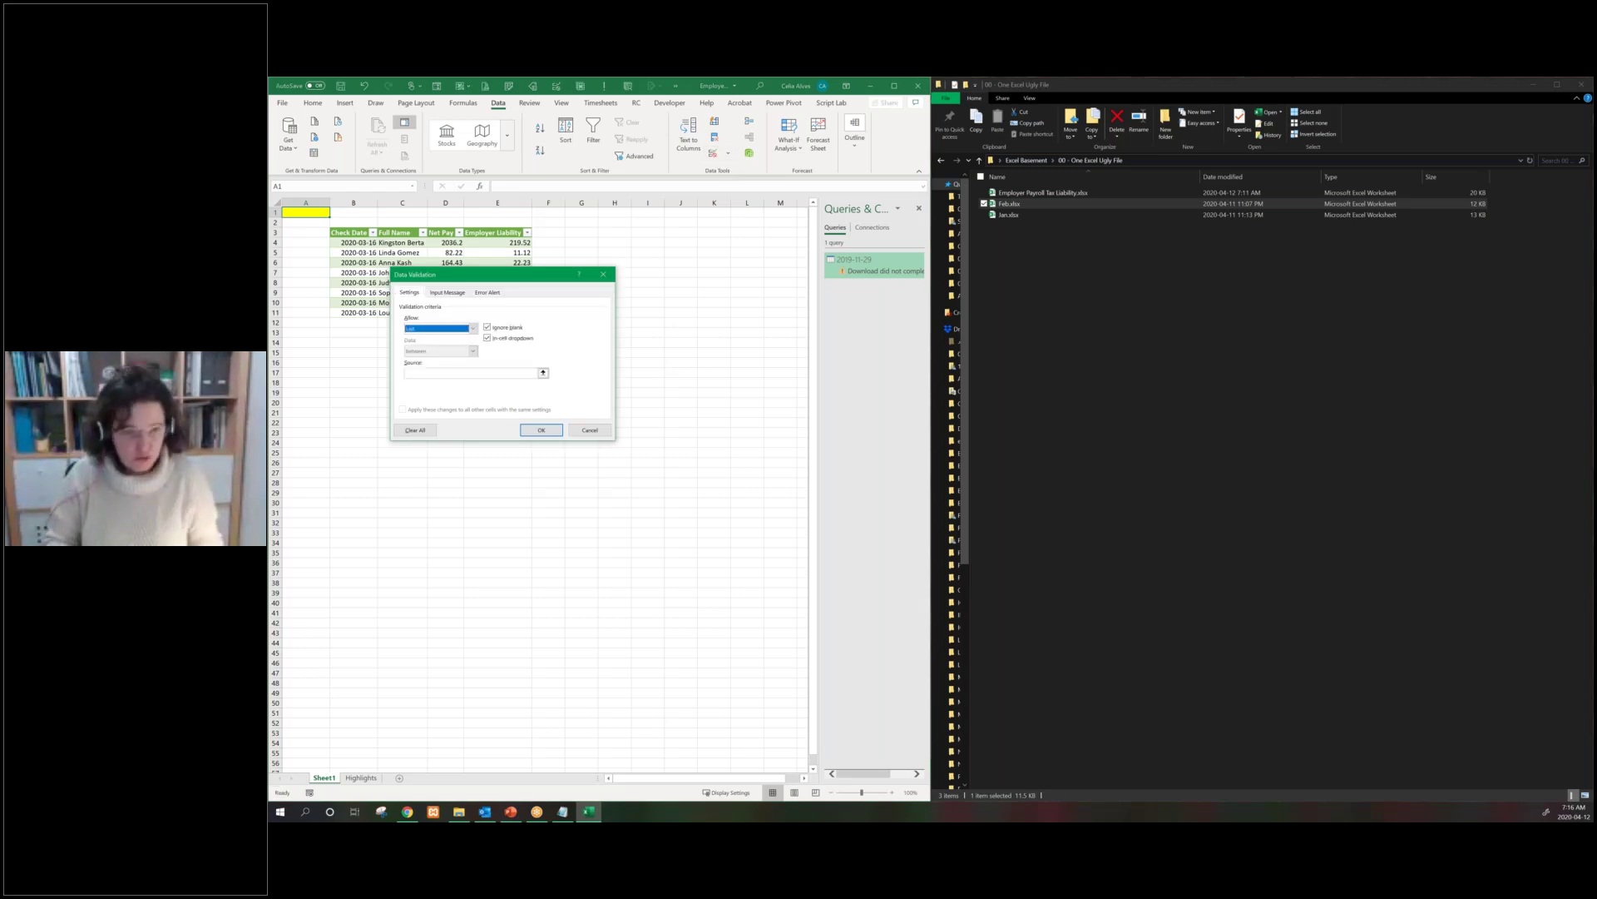
pyautogui.click(470, 373)
pyautogui.write('Jan,')
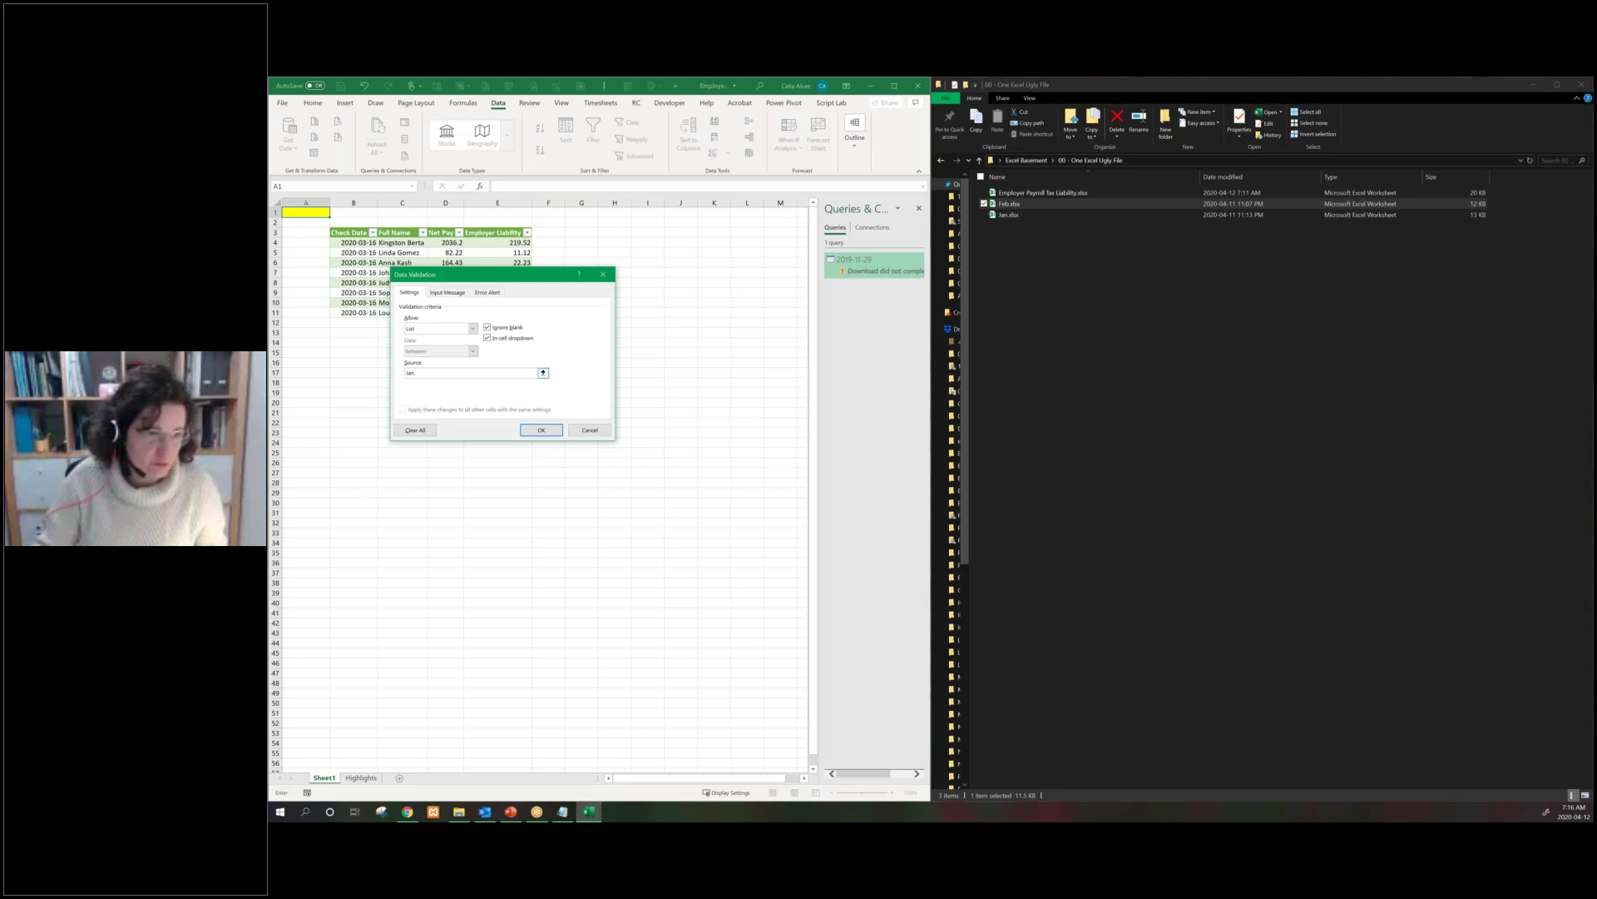
pyautogui.press('Return')
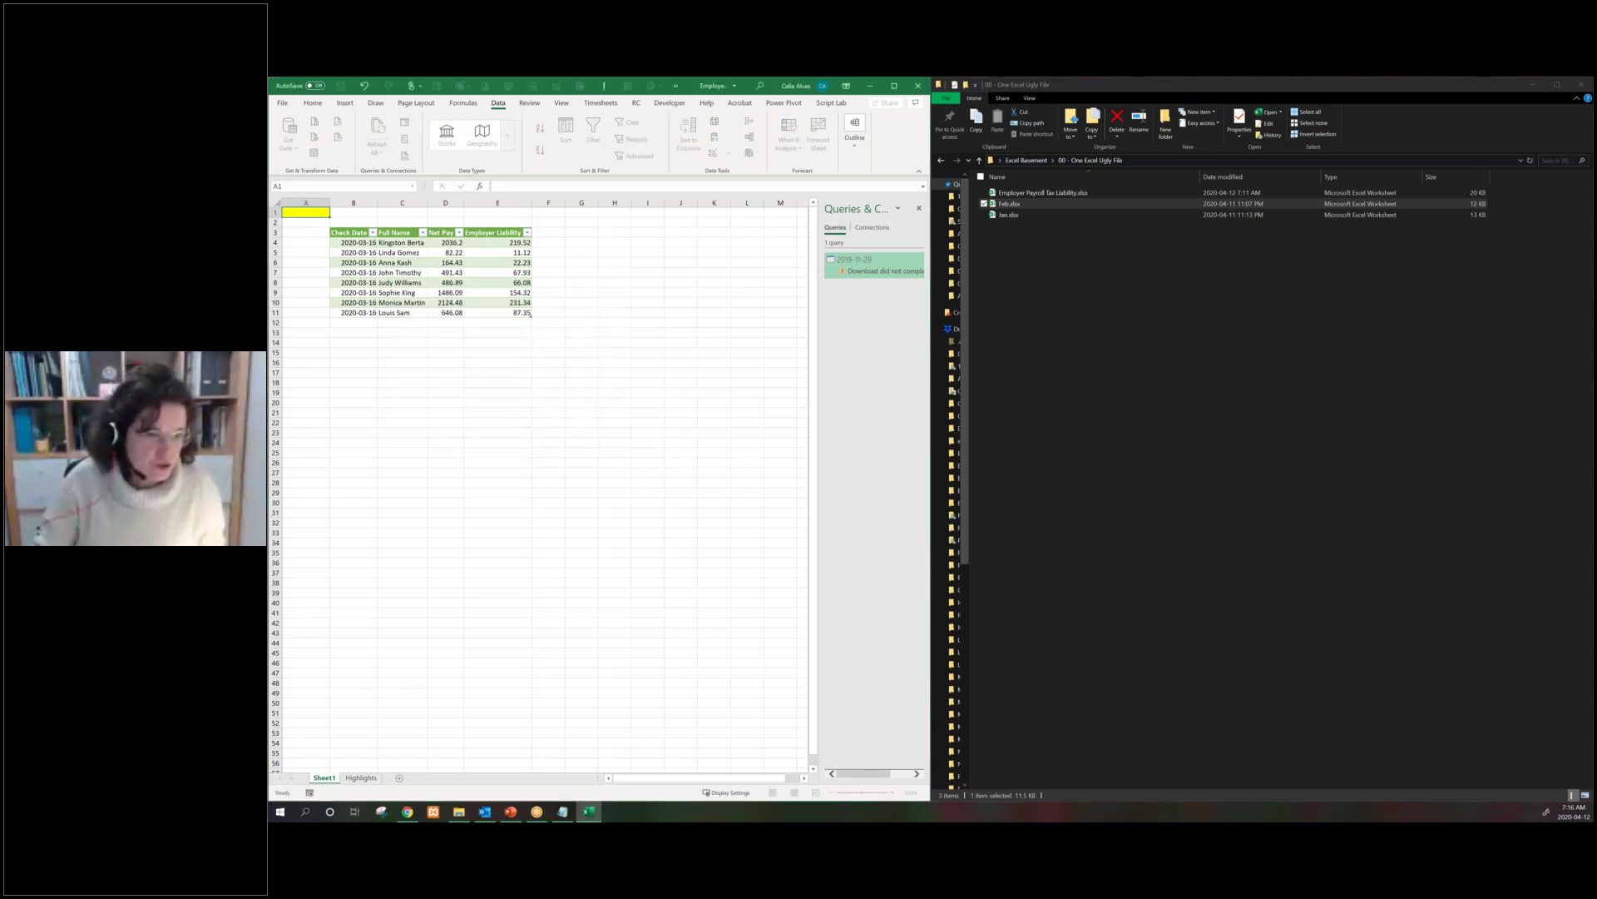
# Choose Jan from the dropdown list in cell A1
pyautogui.hotkey('alt', 'Down')
pyautogui.press('Escape')
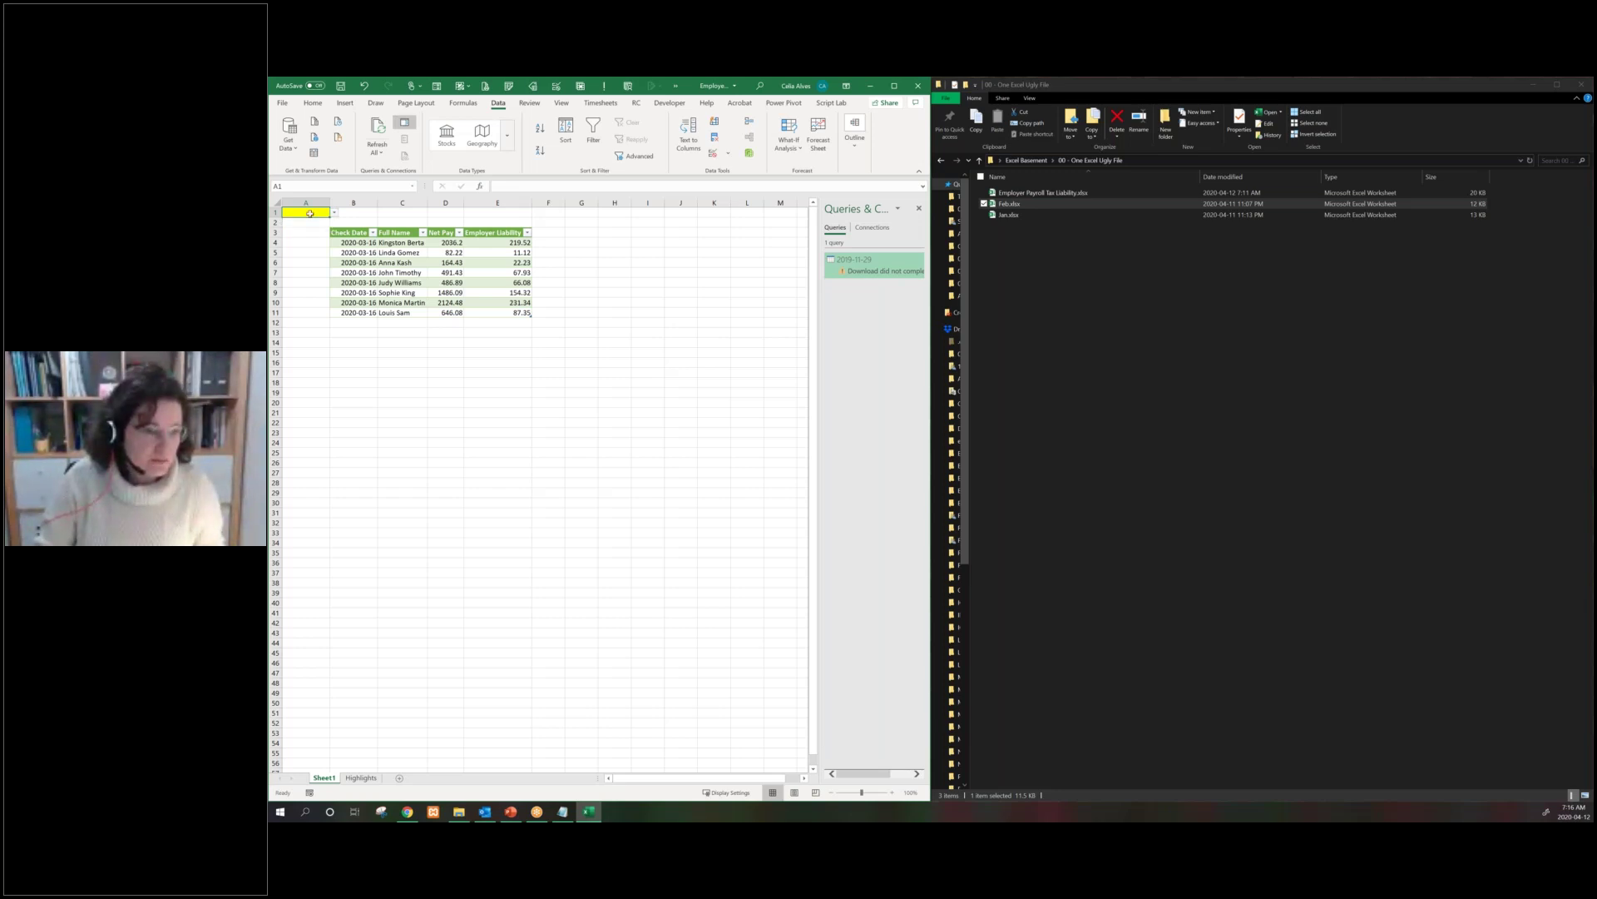
pyautogui.hotkey('alt', 'Down')
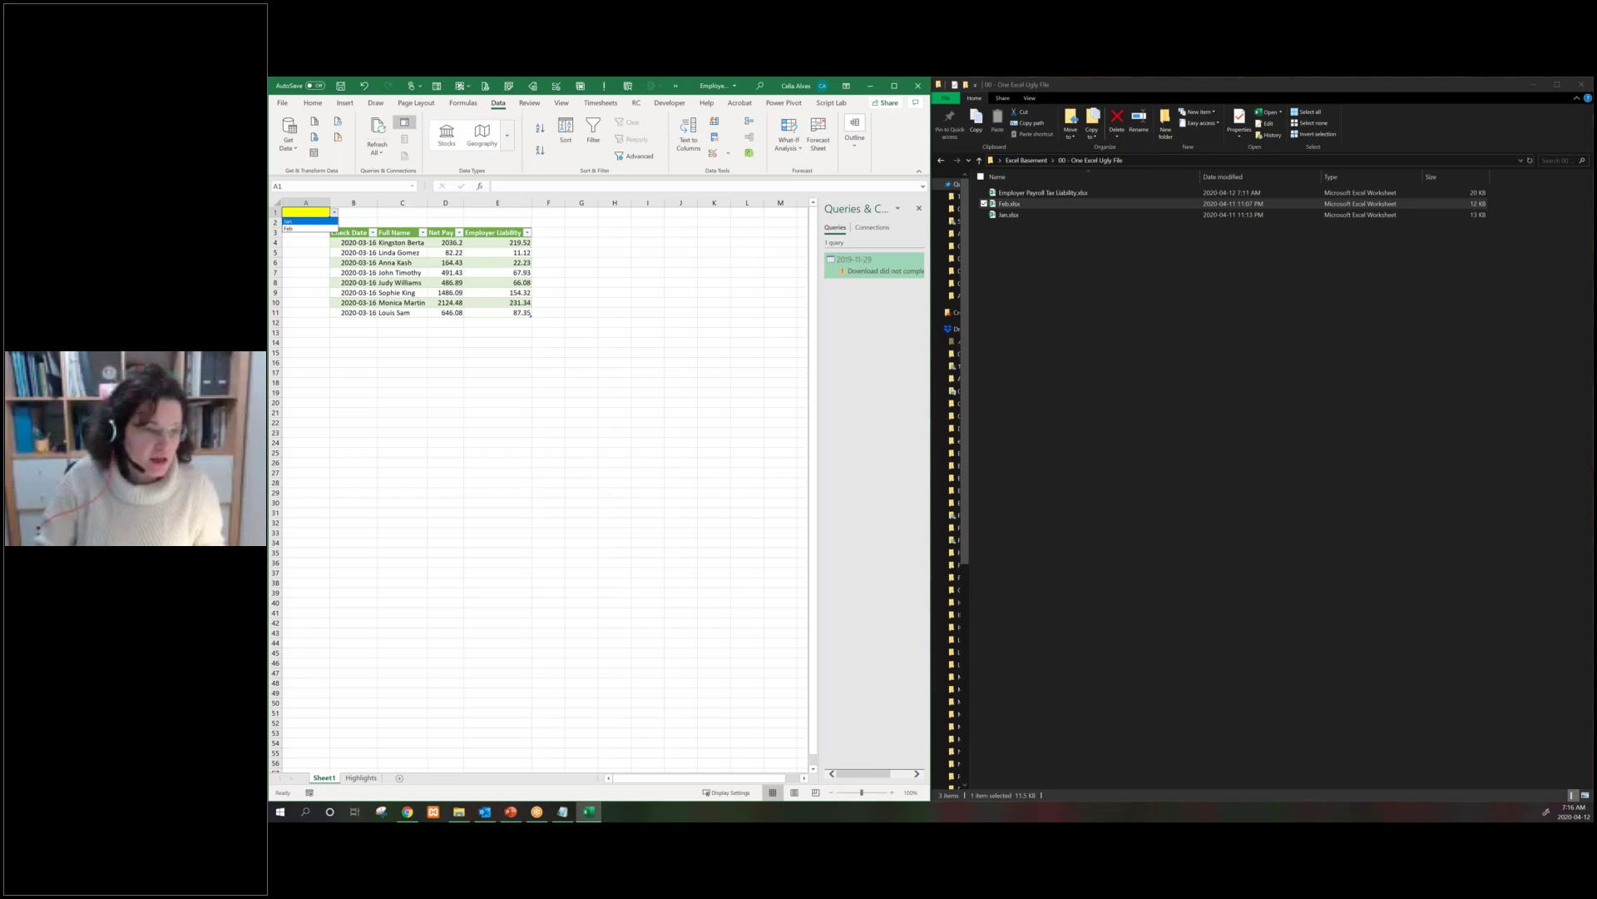
pyautogui.press('Return')
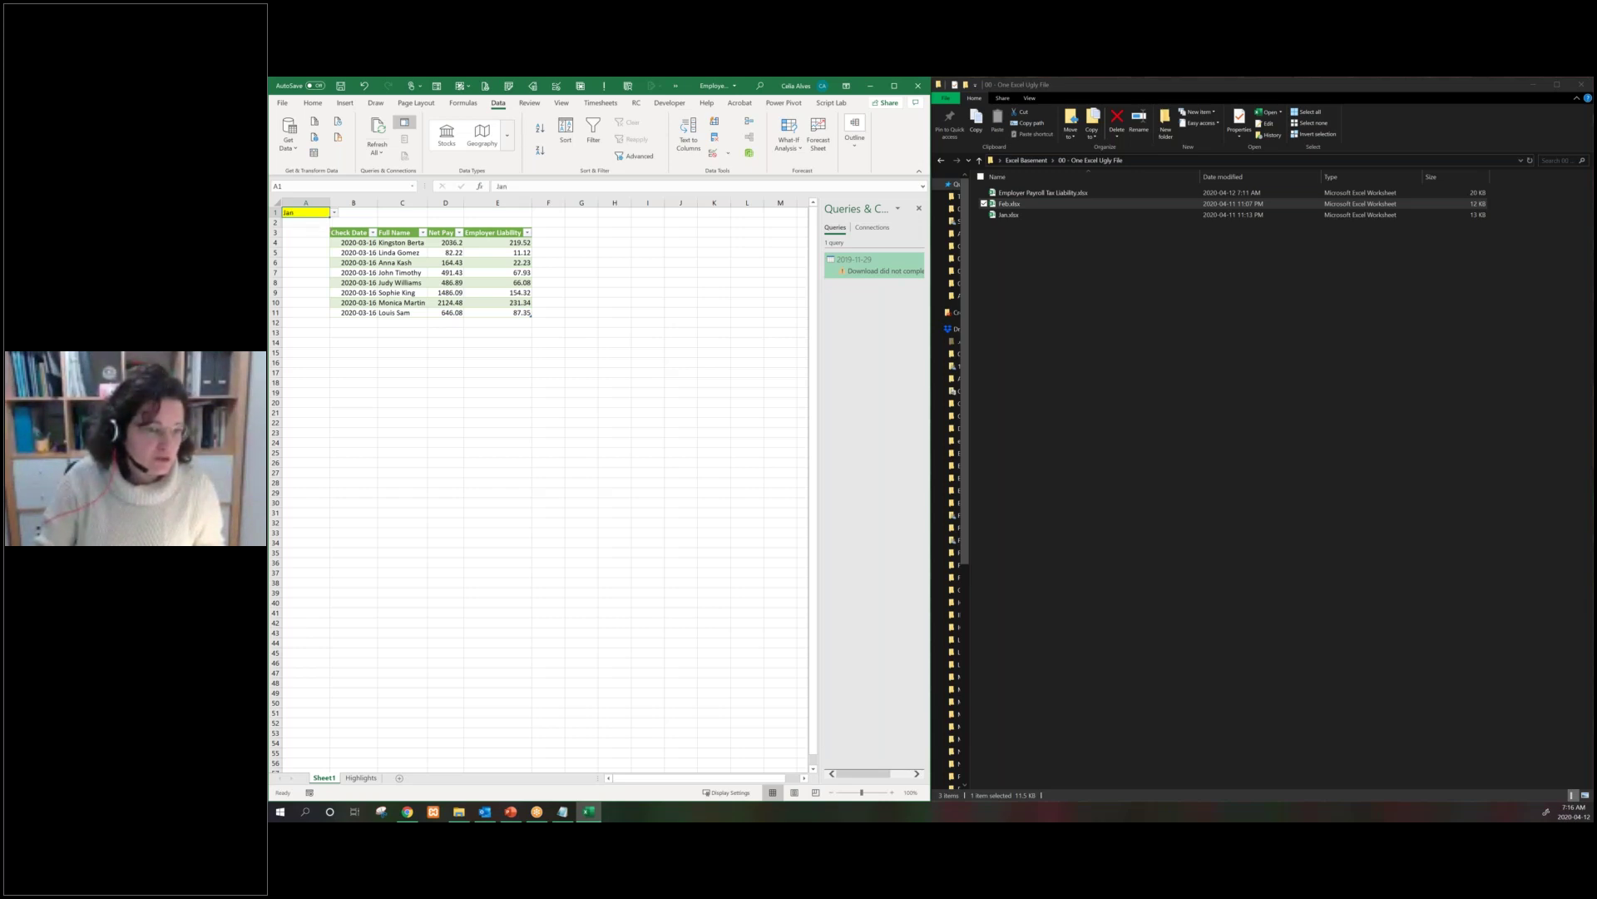
# Name cell A1 SelectedFile as a named range
pyautogui.click(278, 186)
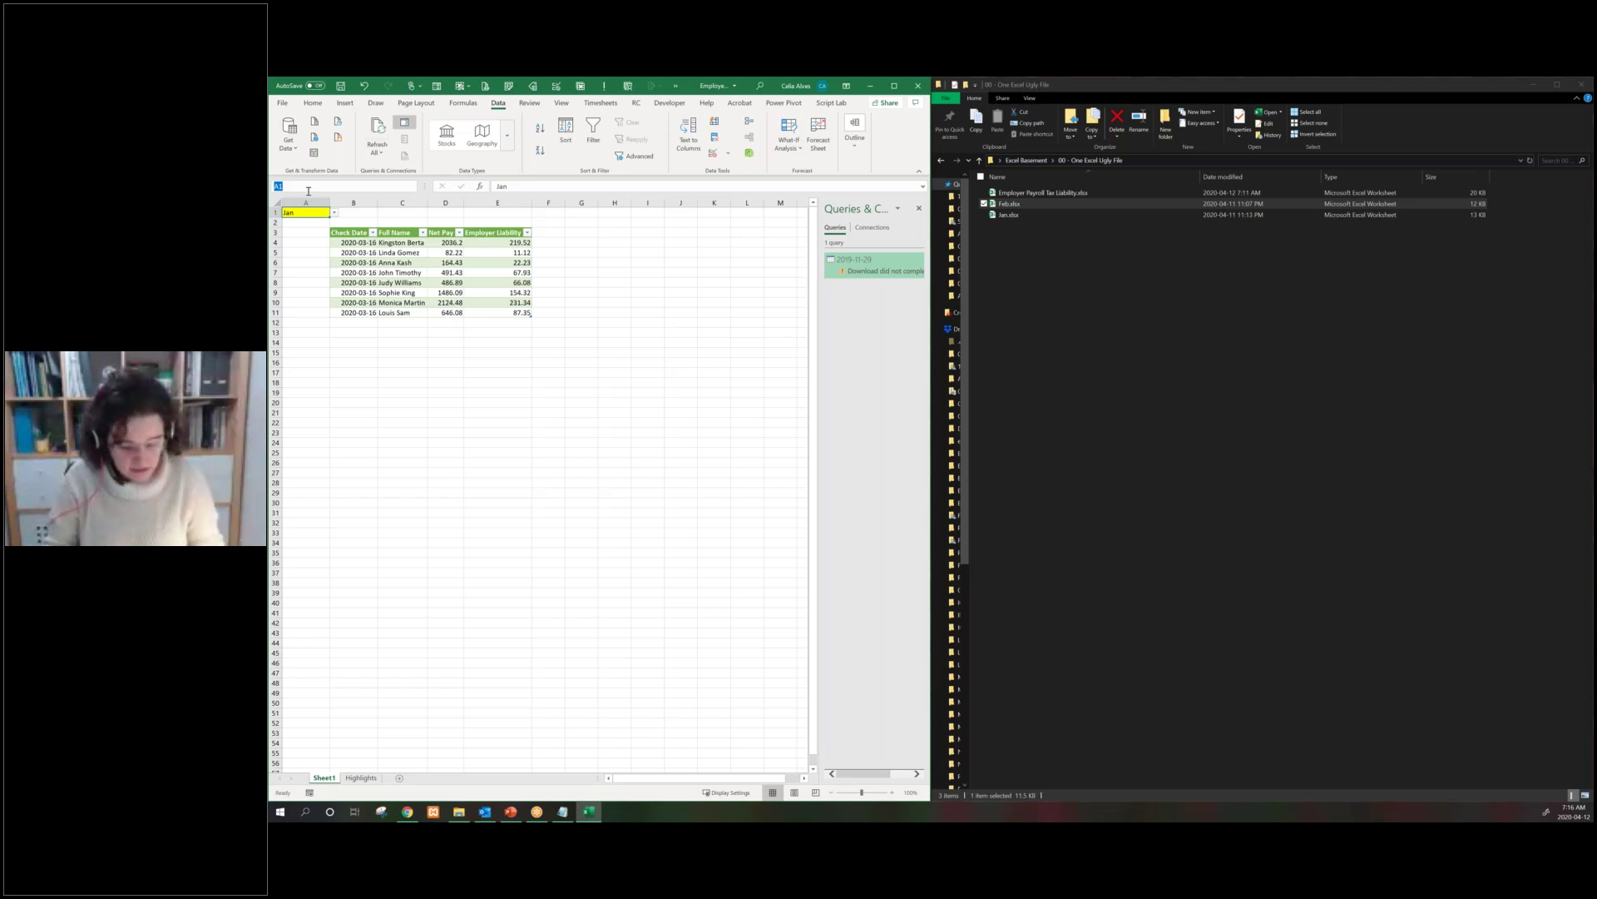
pyautogui.write('5')
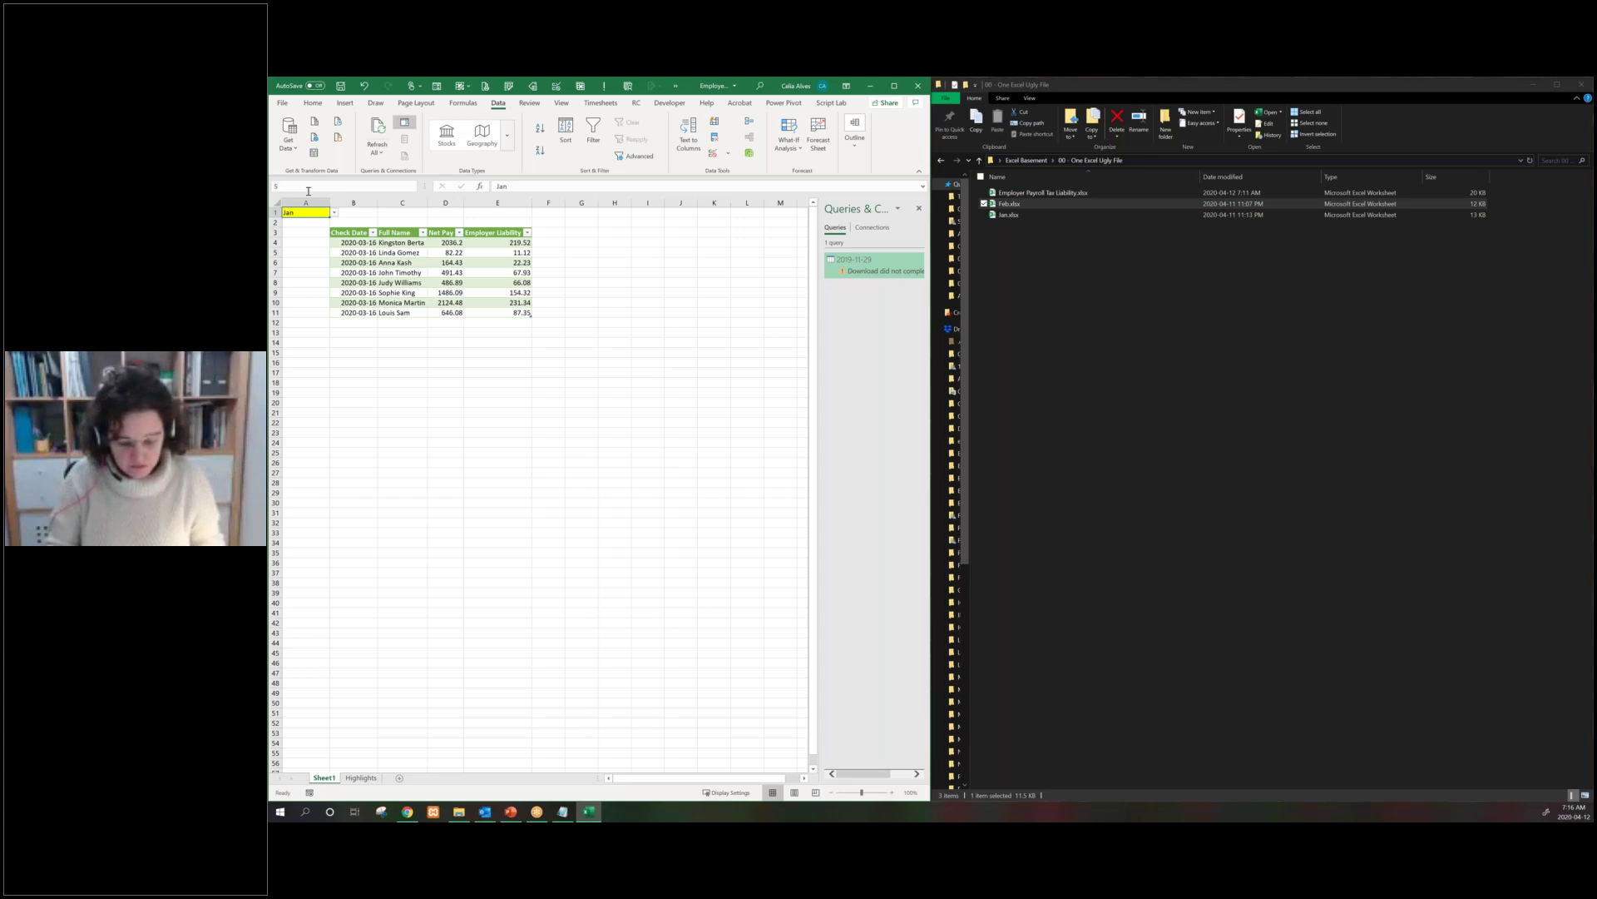
pyautogui.write('elected')
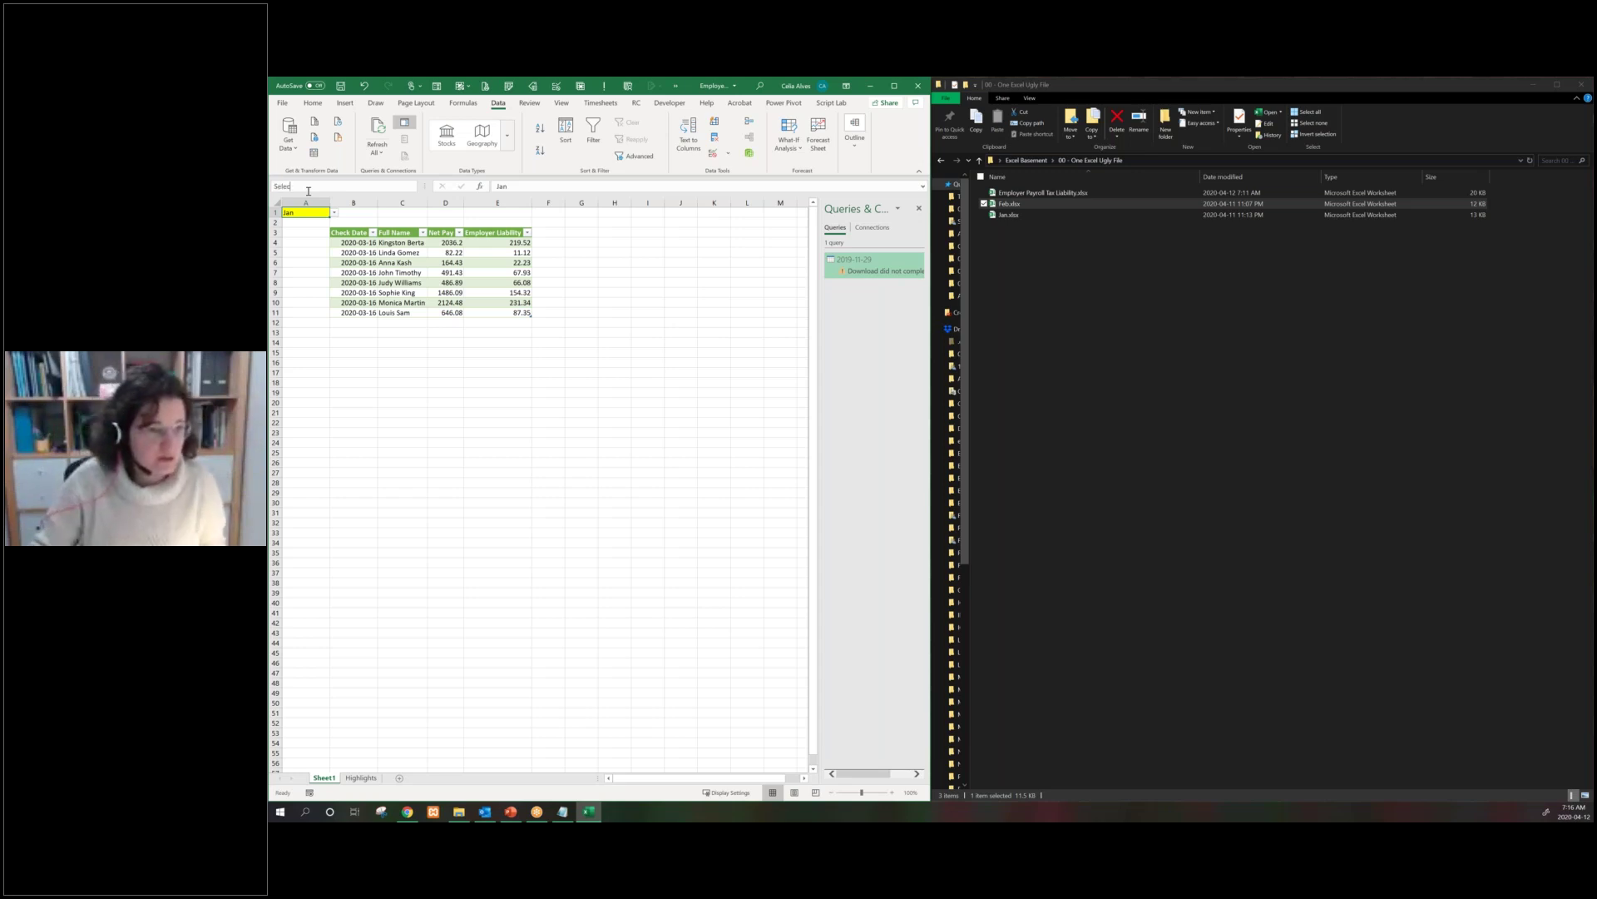
pyautogui.write('File')
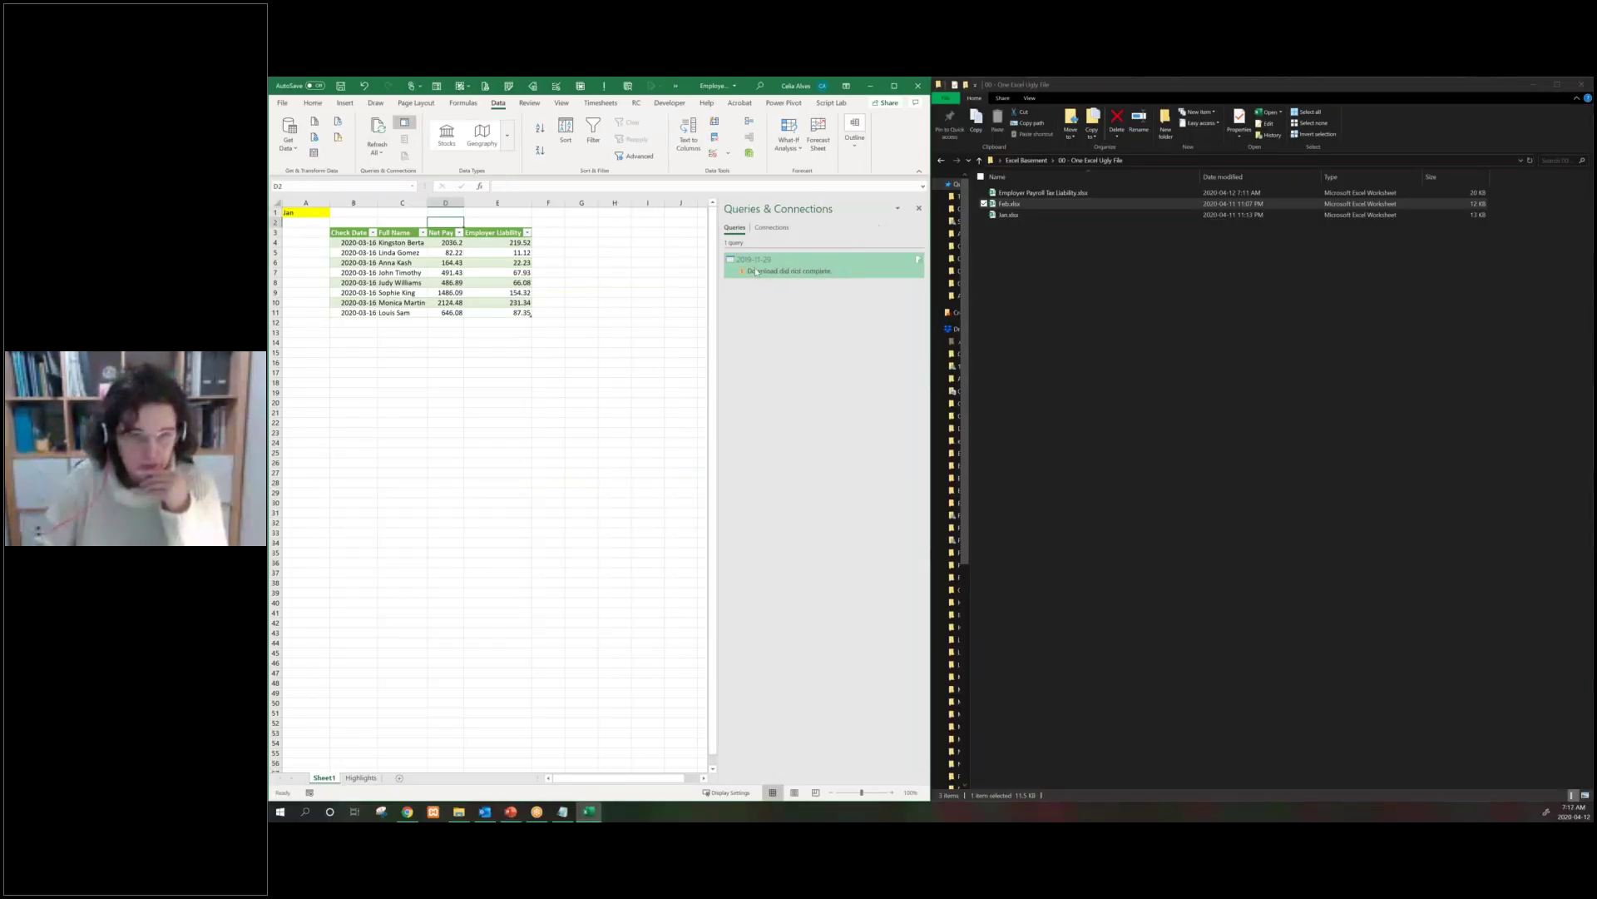
# Open the payroll query's M code in the Advanced Editor, widen the editor window, and inspect the file path in the Source step
pyautogui.doubleClick(757, 272)
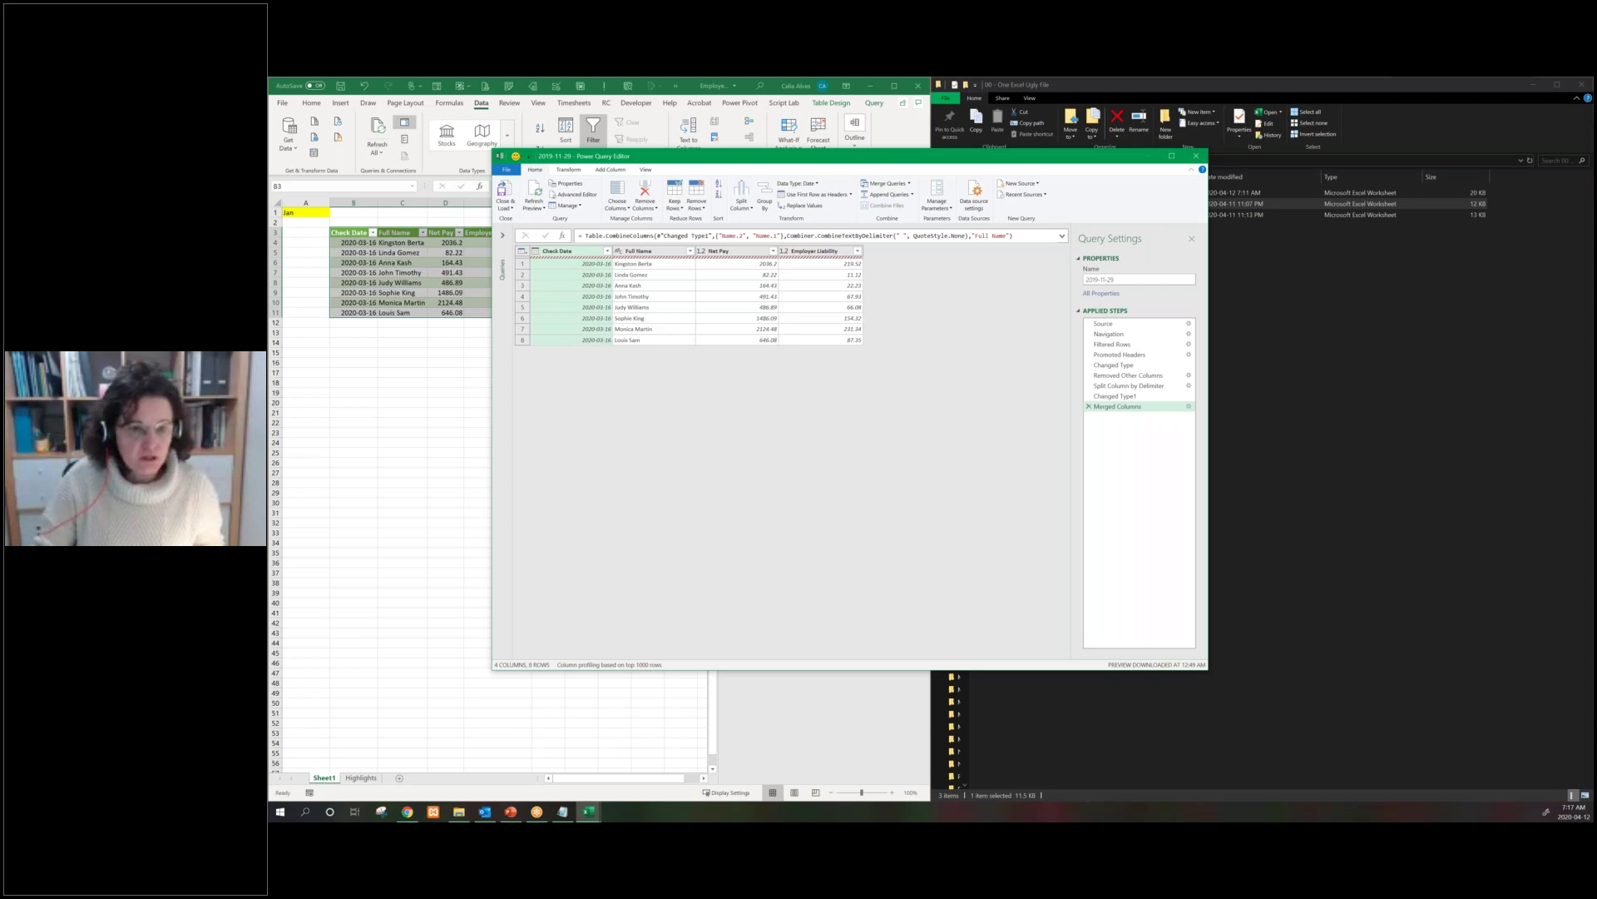
pyautogui.click(645, 169)
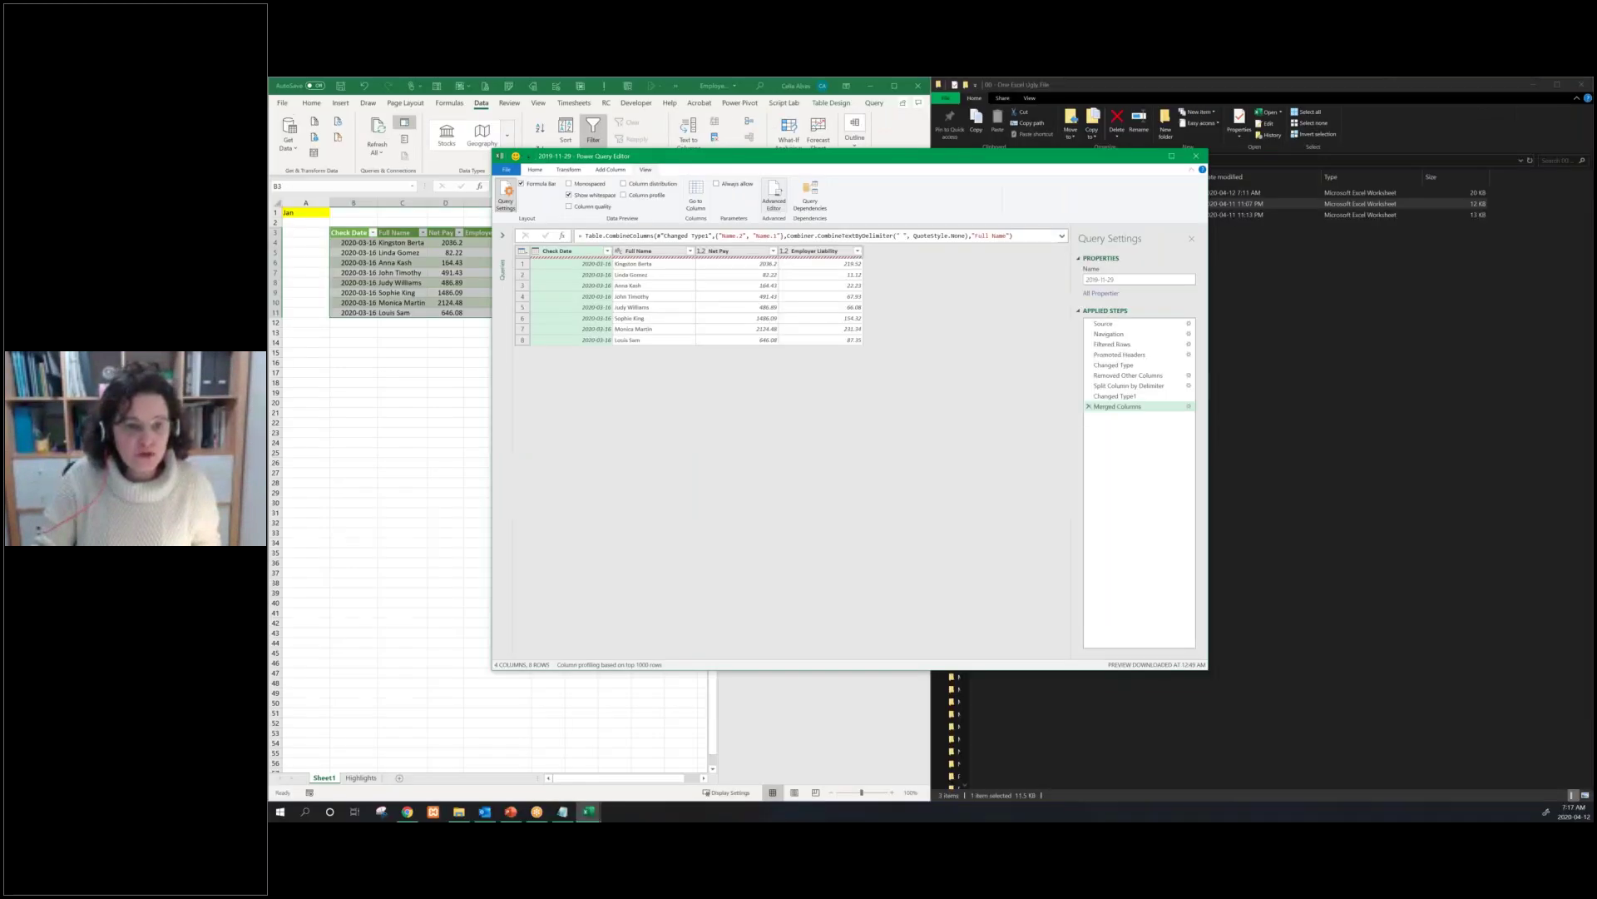
pyautogui.click(774, 197)
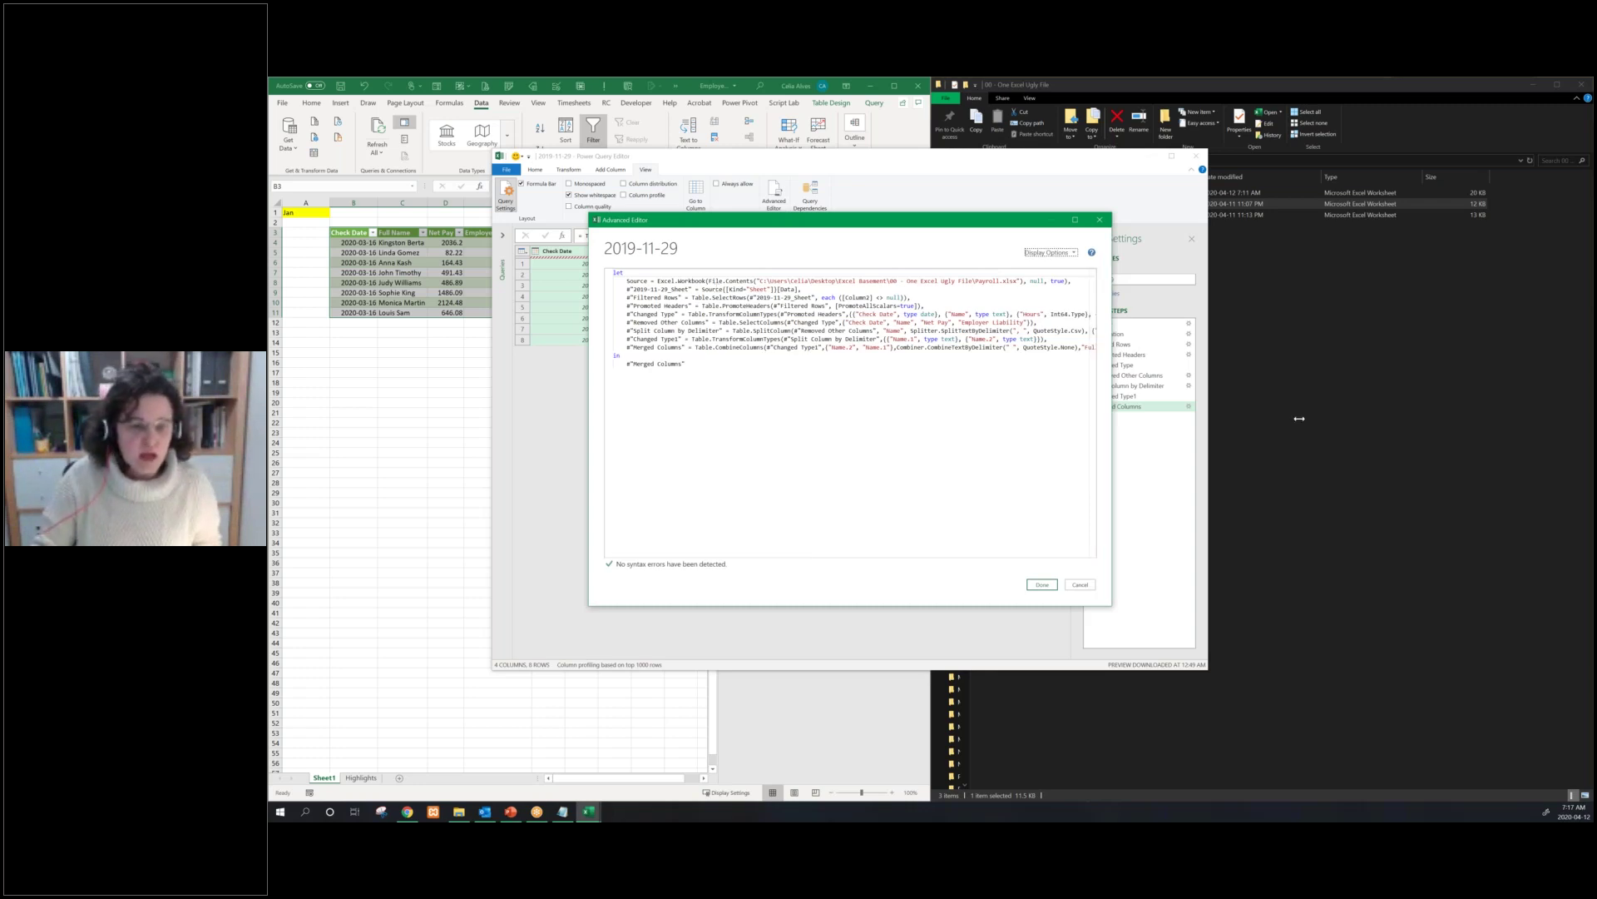
pyautogui.moveTo(1299, 419); pyautogui.dragTo(1330, 422)
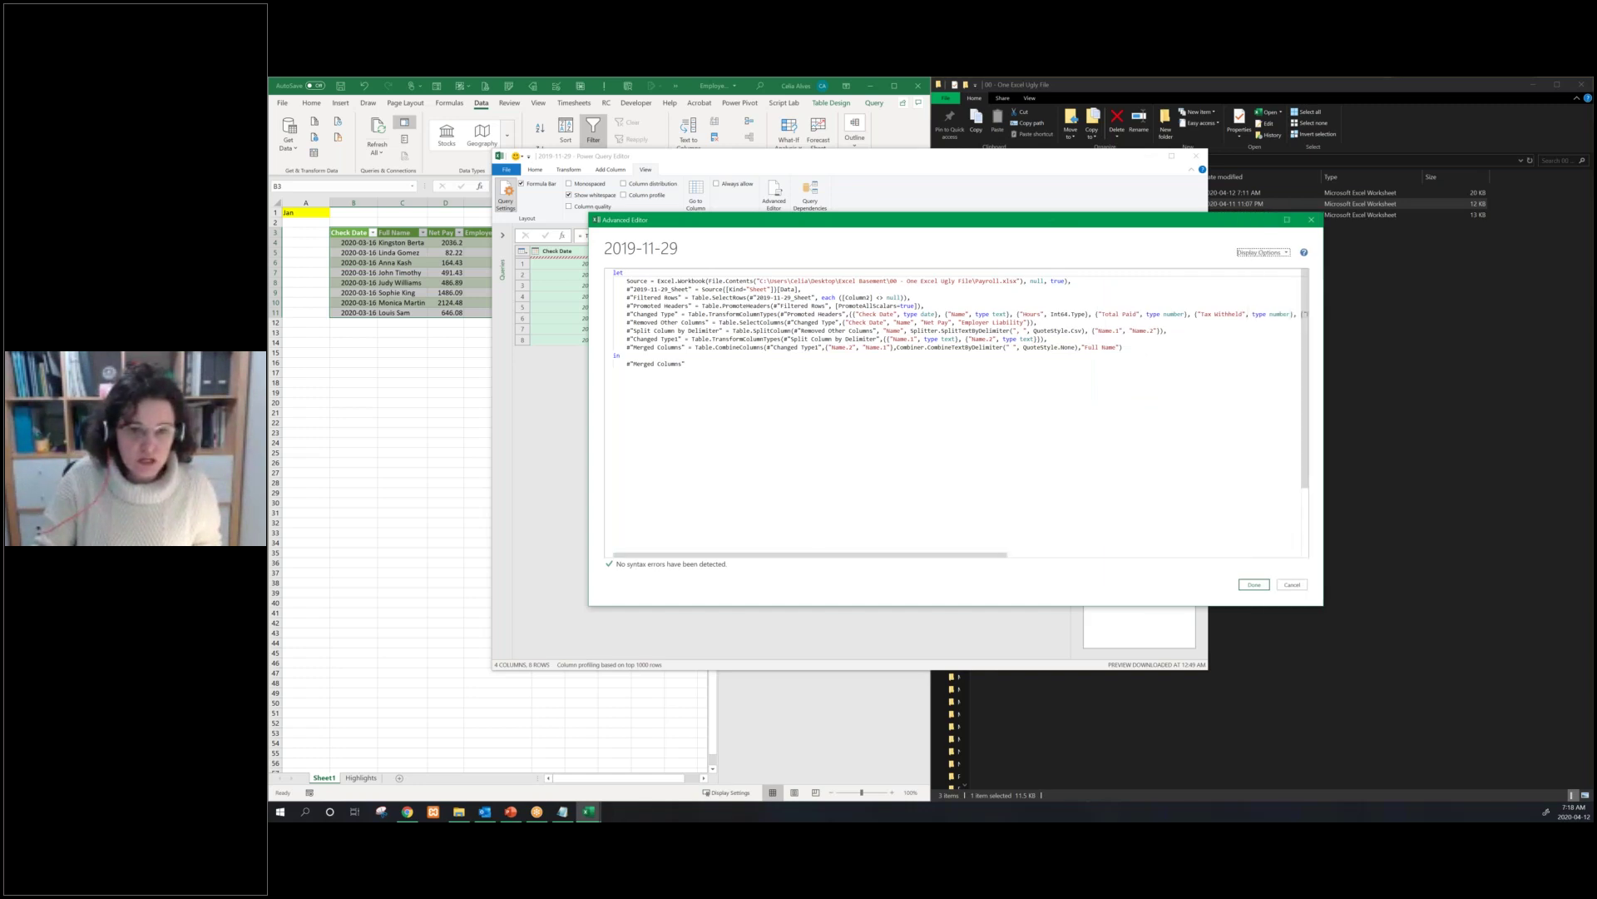
pyautogui.click(770, 281)
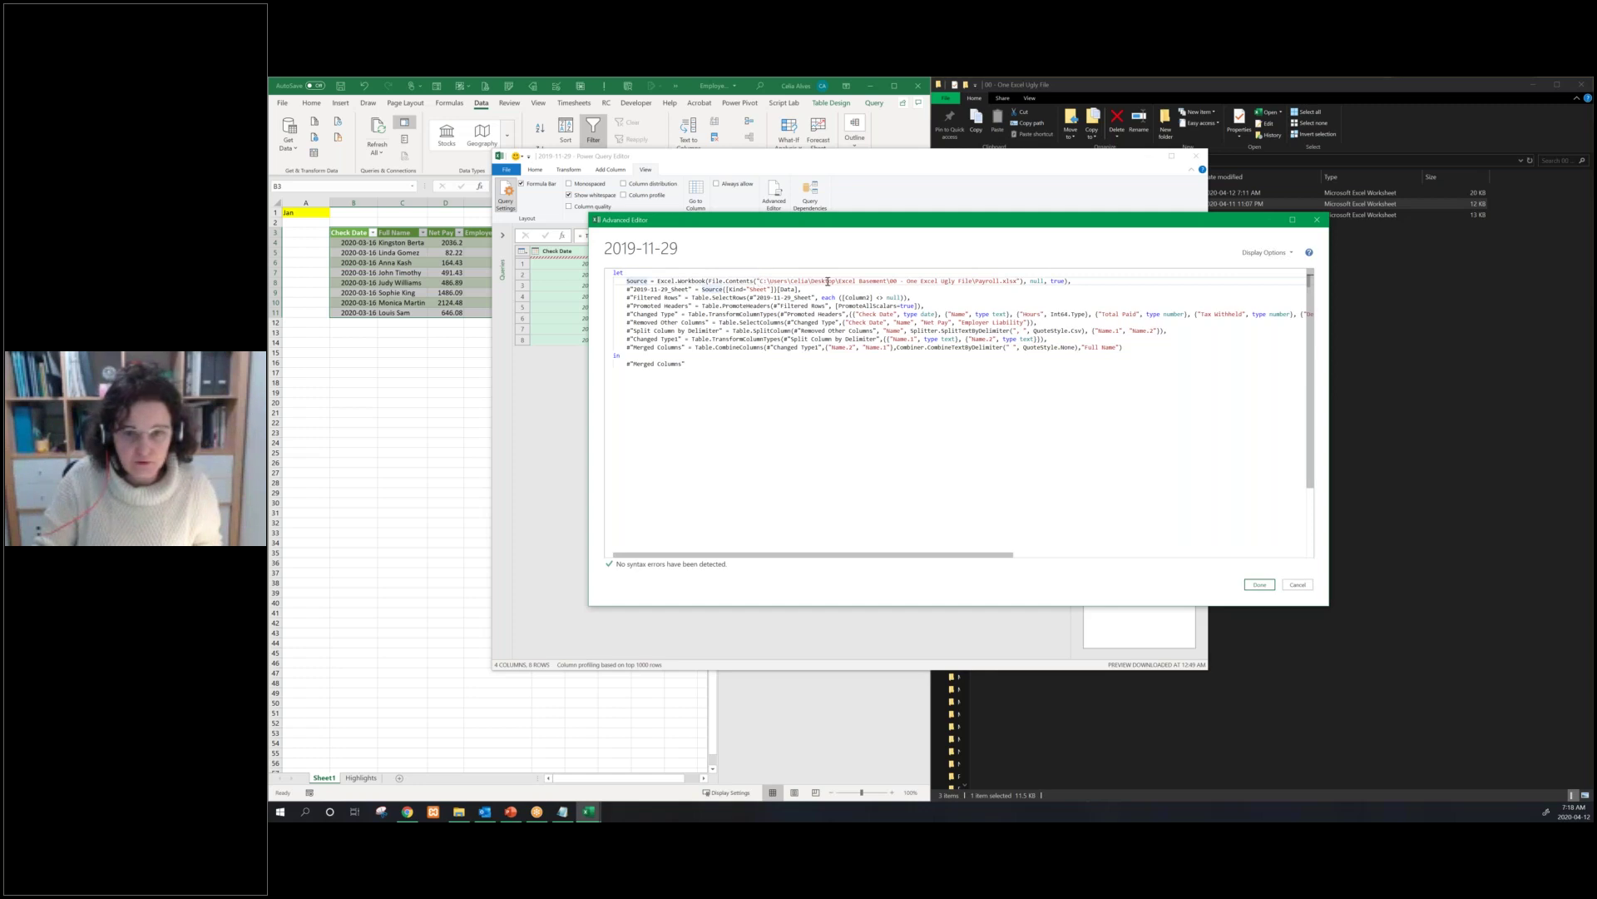
pyautogui.moveTo(760, 281); pyautogui.dragTo(1022, 281)
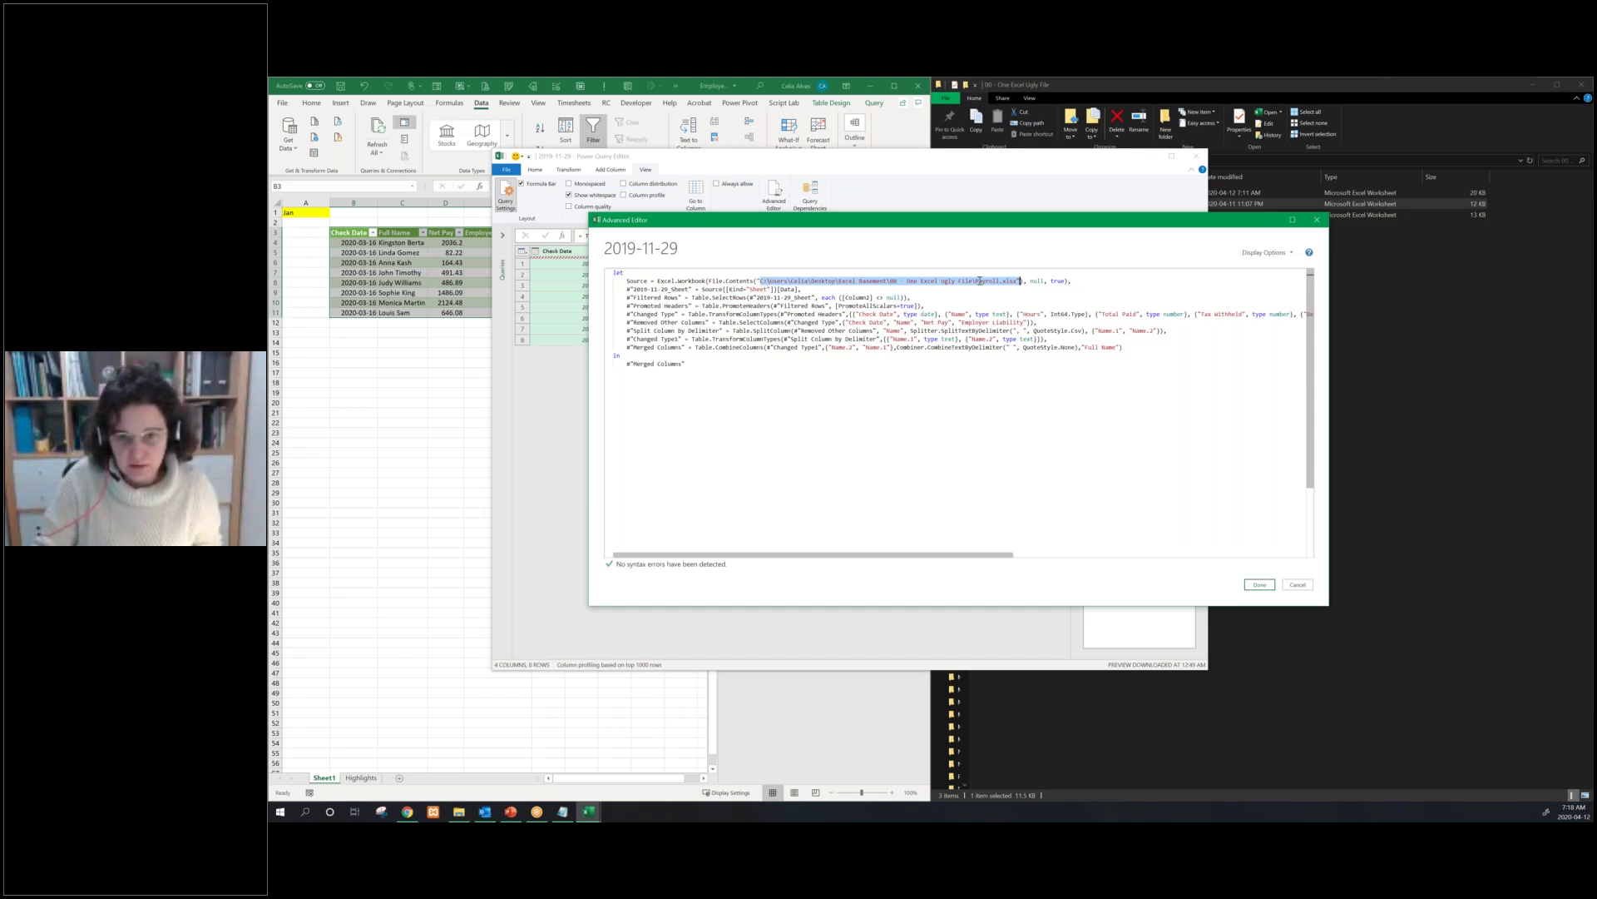
pyautogui.doubleClick(999, 281)
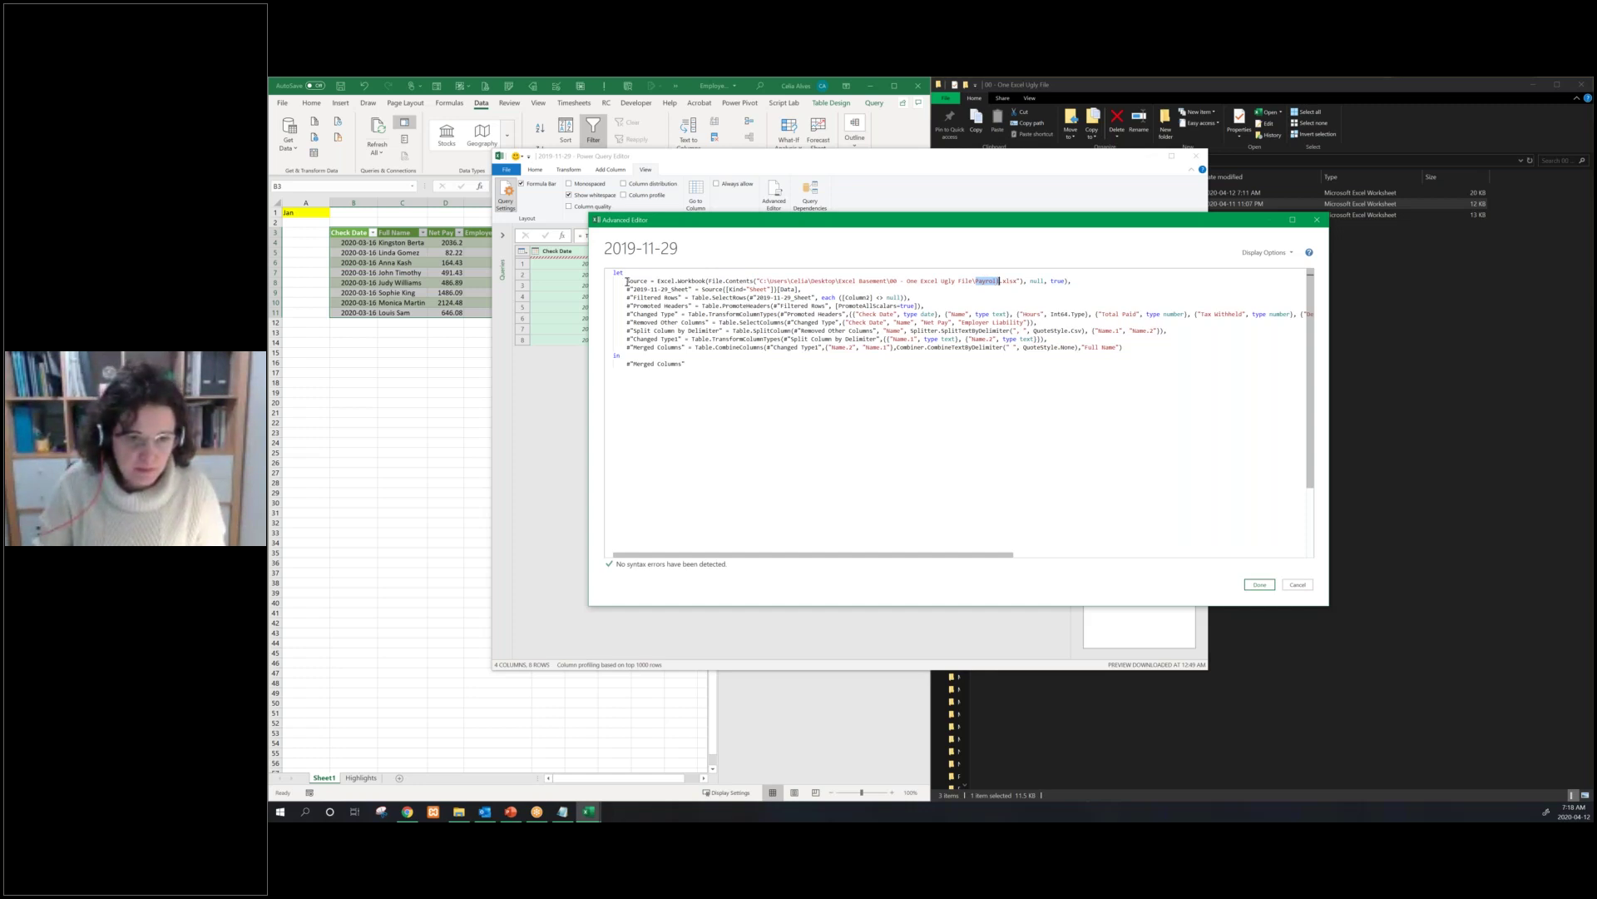
pyautogui.click(679, 298)
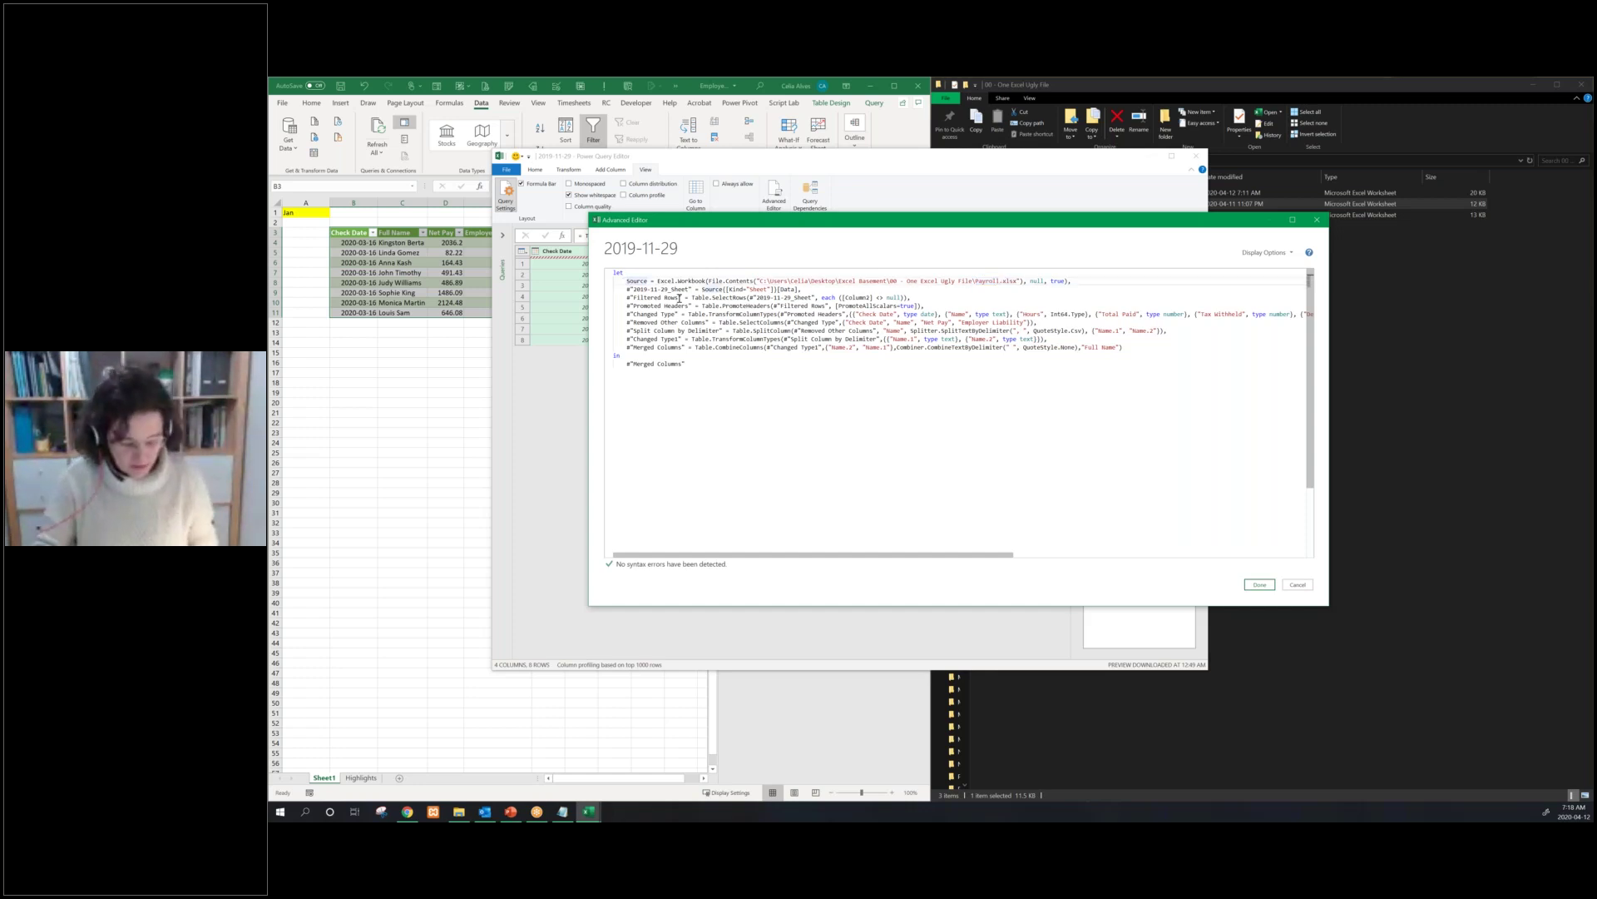
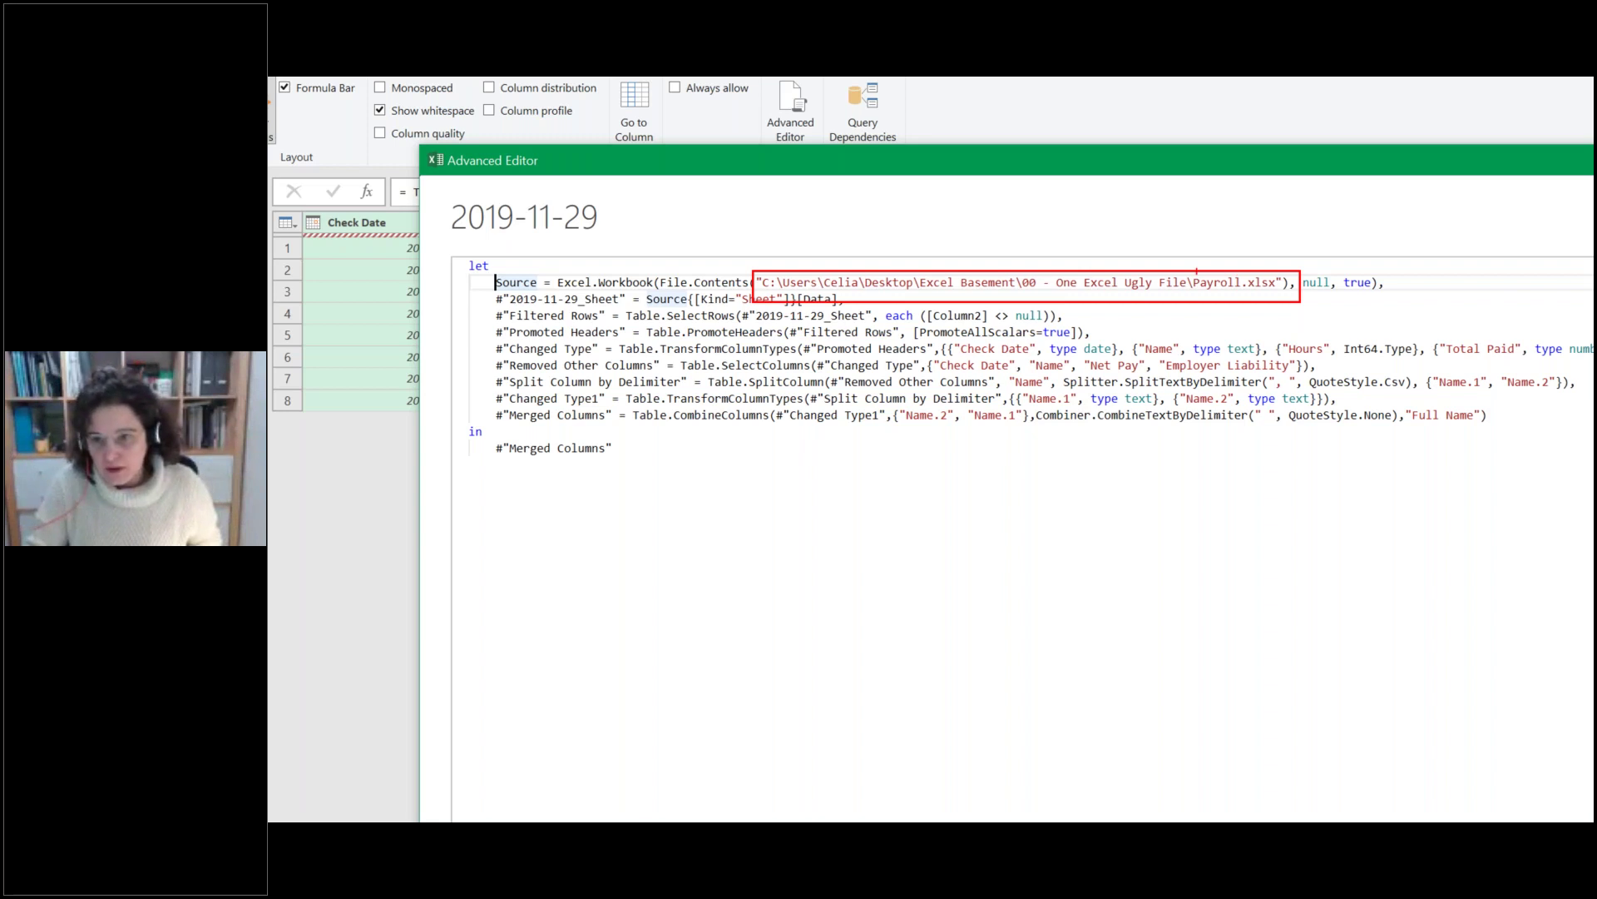
pyautogui.moveTo(1189, 272)
pyautogui.mouseDown()
pyautogui.moveTo(1207, 298)
pyautogui.moveTo(1198, 270)
pyautogui.mouseUp()
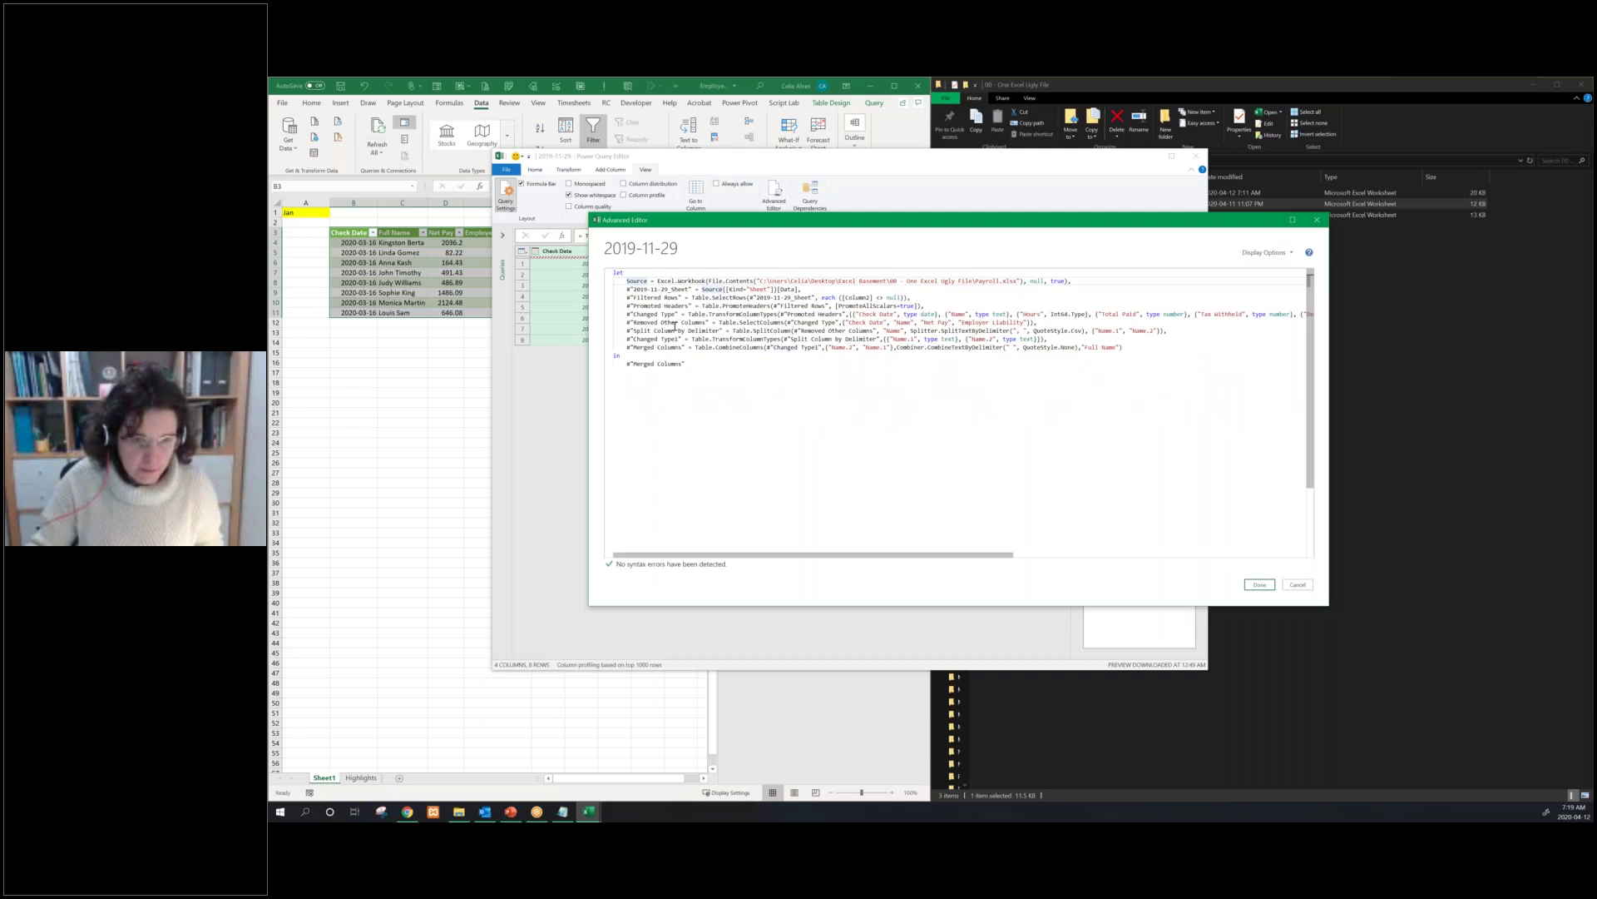
# Add a line above Source reading SelectedFile=Excel.CurrentWorkbook(){[Name="Named_Range"]}[Content][Column1]{0}
pyautogui.click(625, 281)
pyautogui.press('Return')
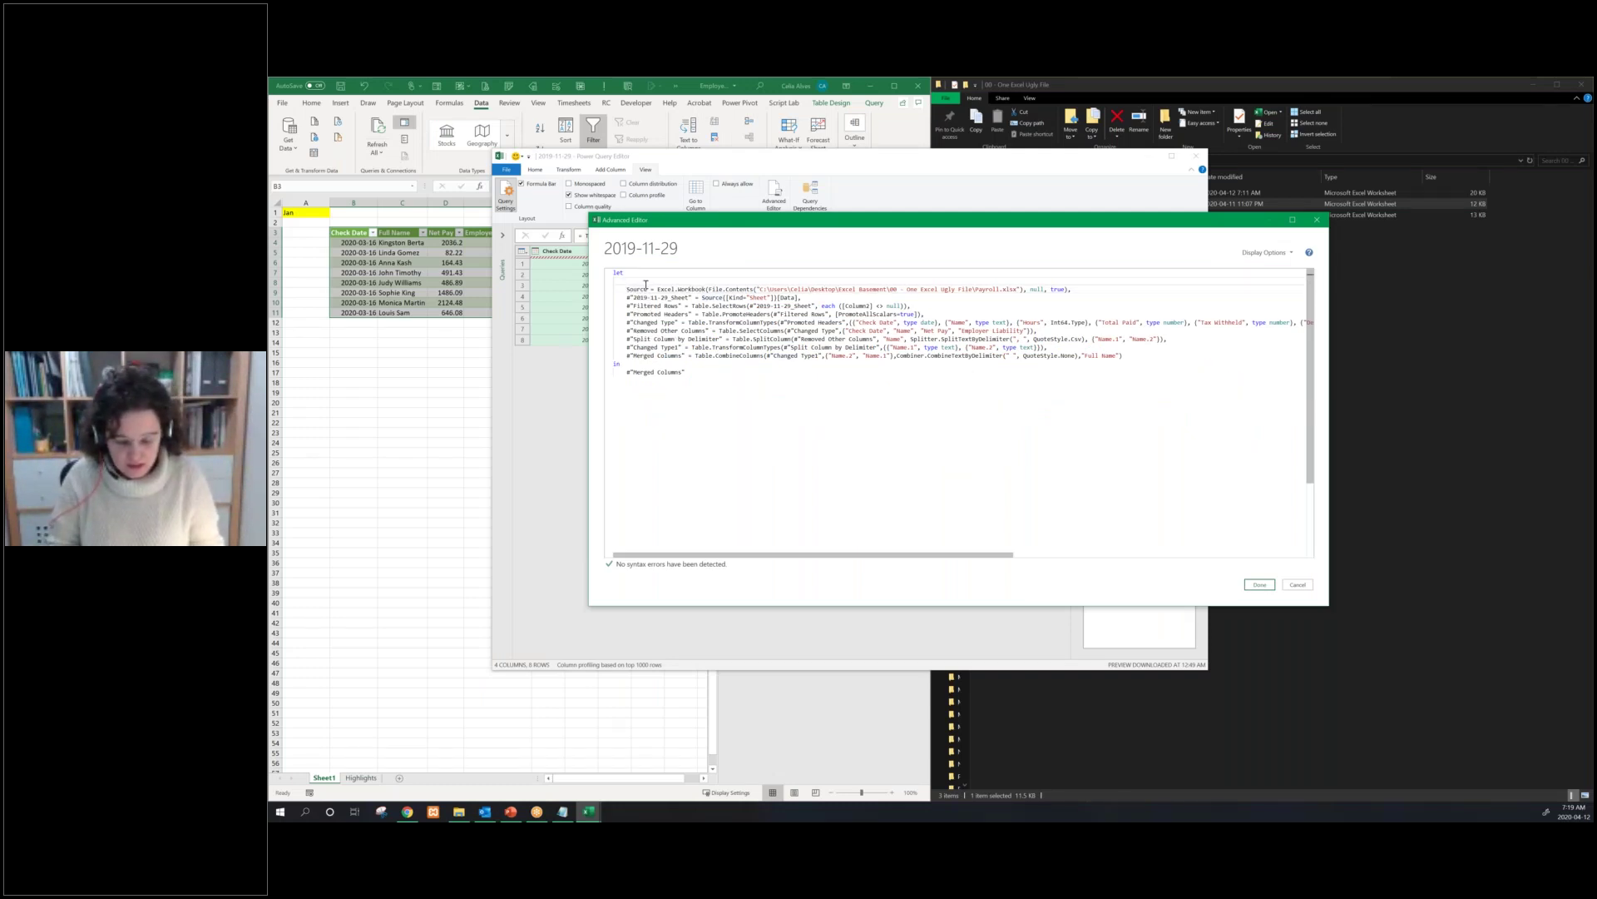
pyautogui.write('S')
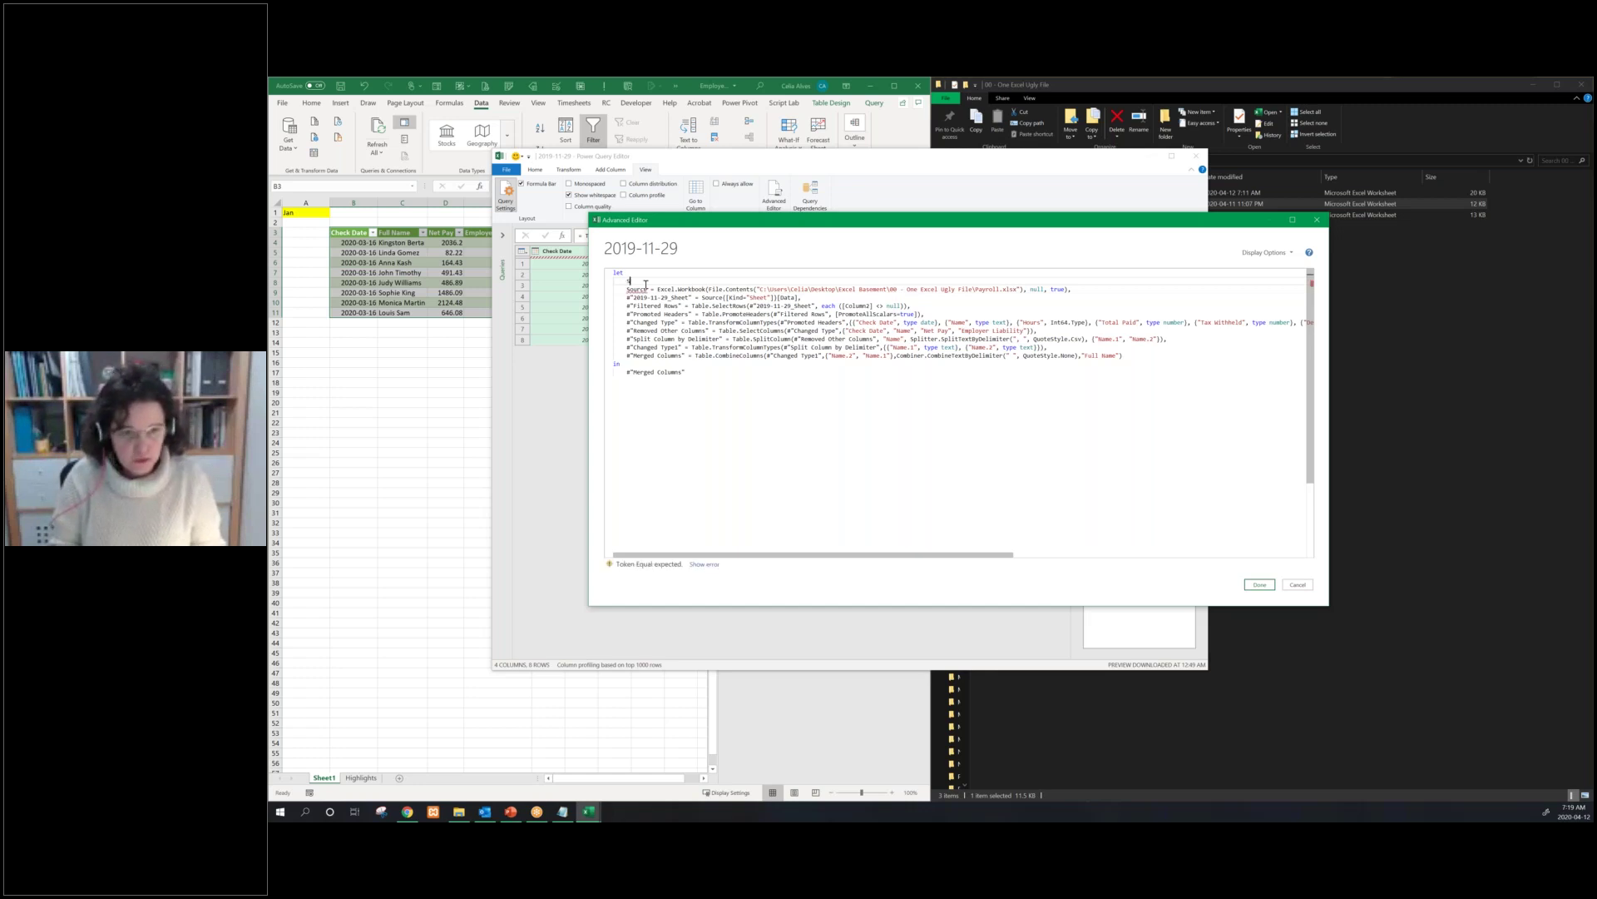
pyautogui.write('electedF')
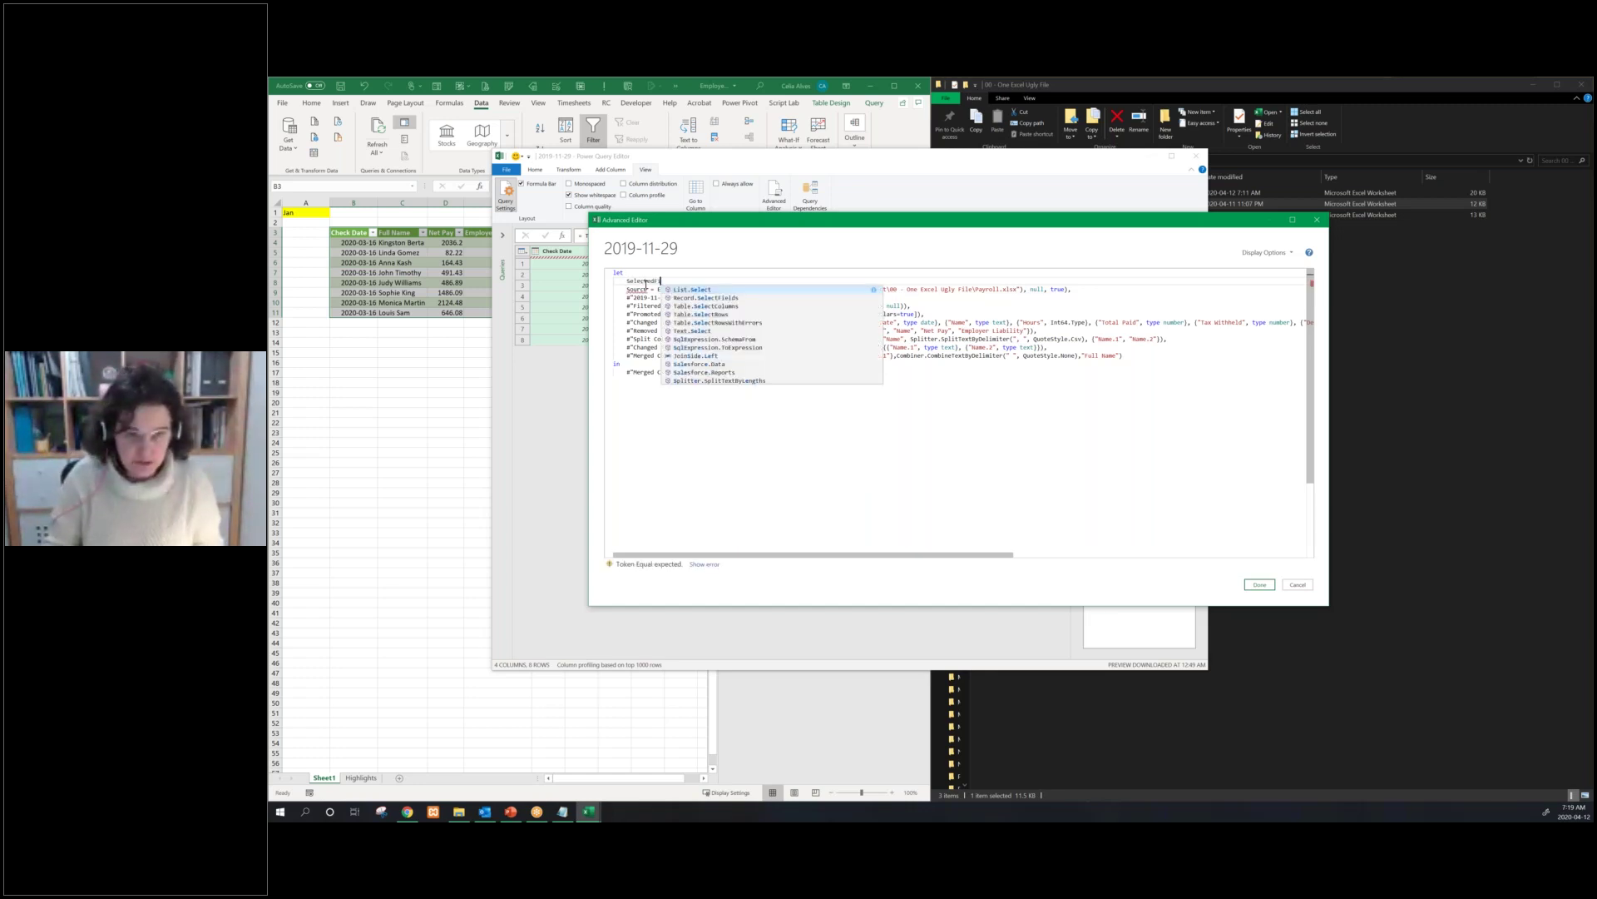
pyautogui.write('ile=')
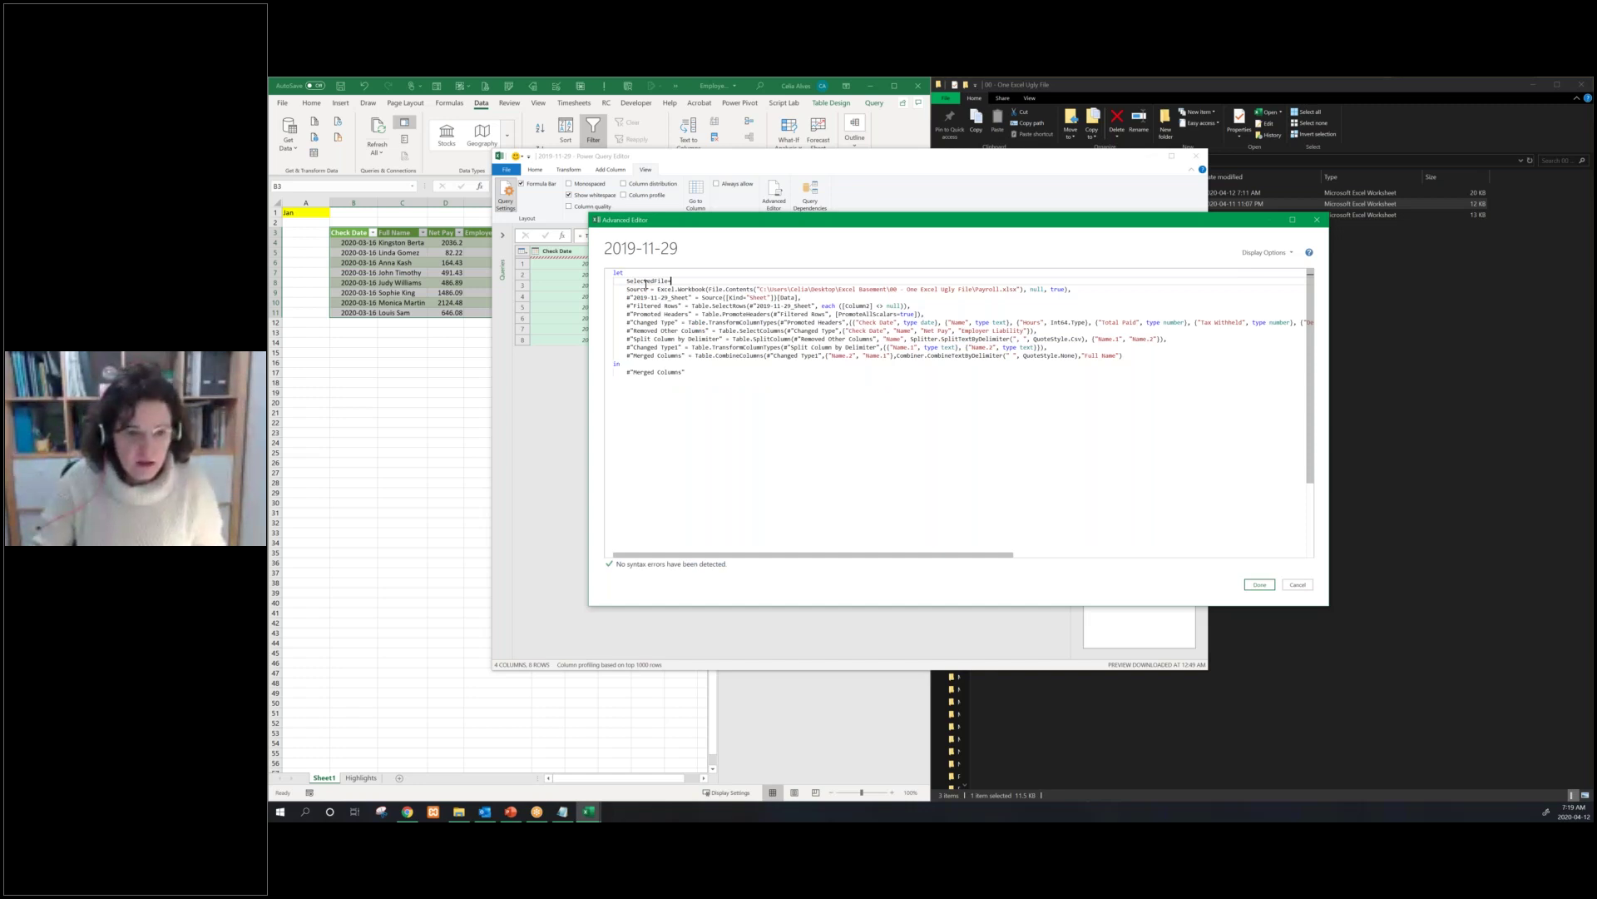
pyautogui.hotkey('ctrl', 'v')
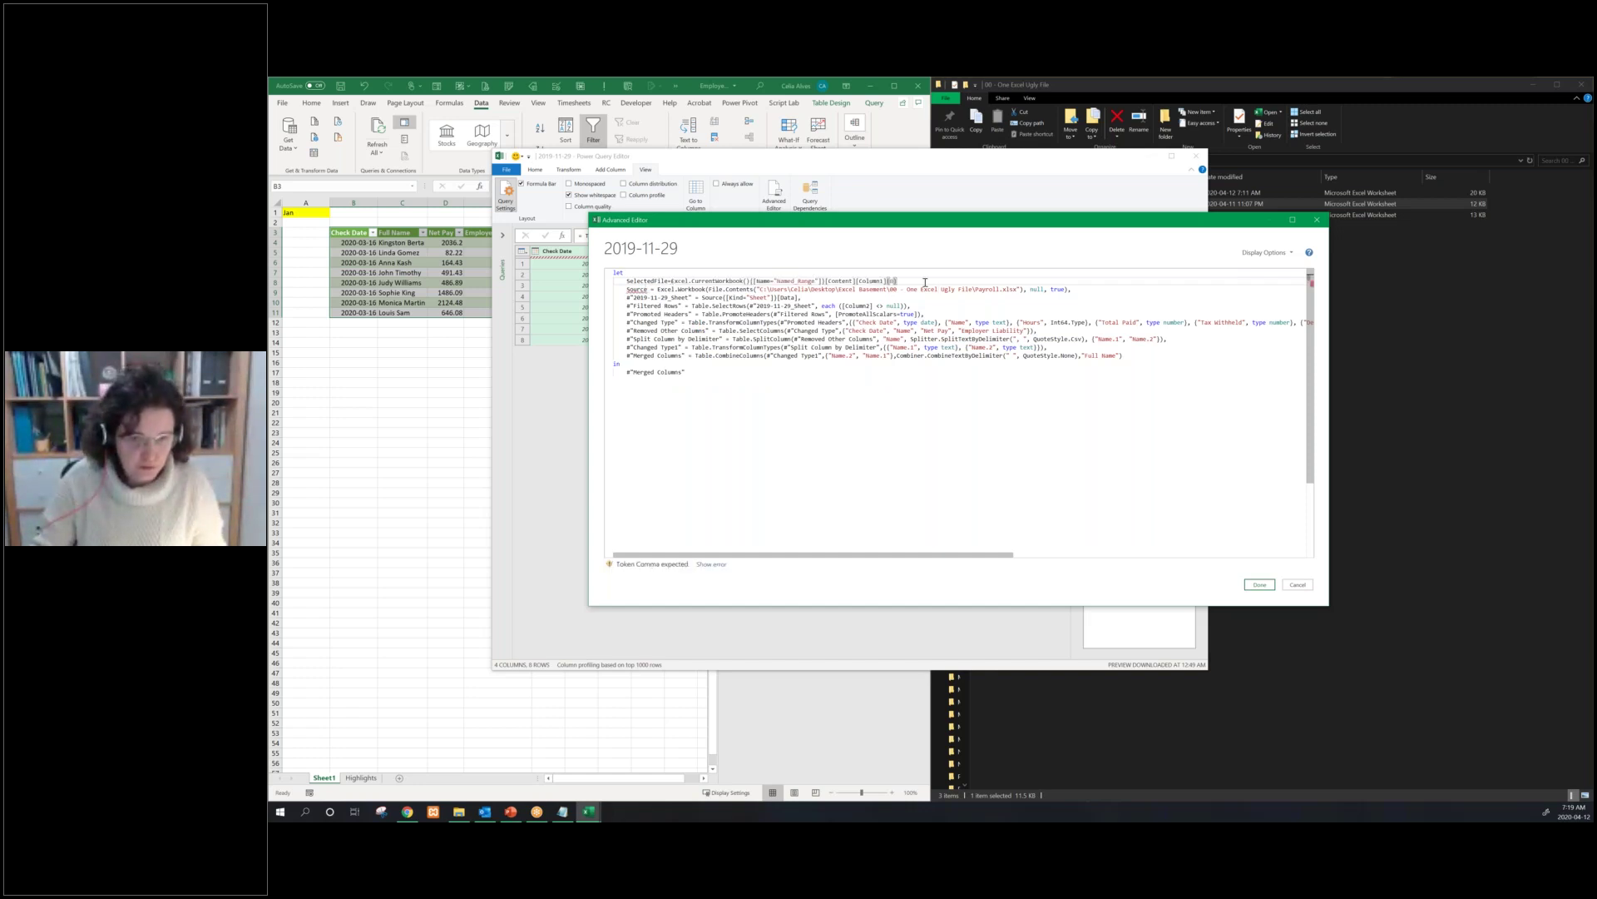
pyautogui.keyDown('shift'); pyautogui.click(728, 281); pyautogui.keyUp('shift')
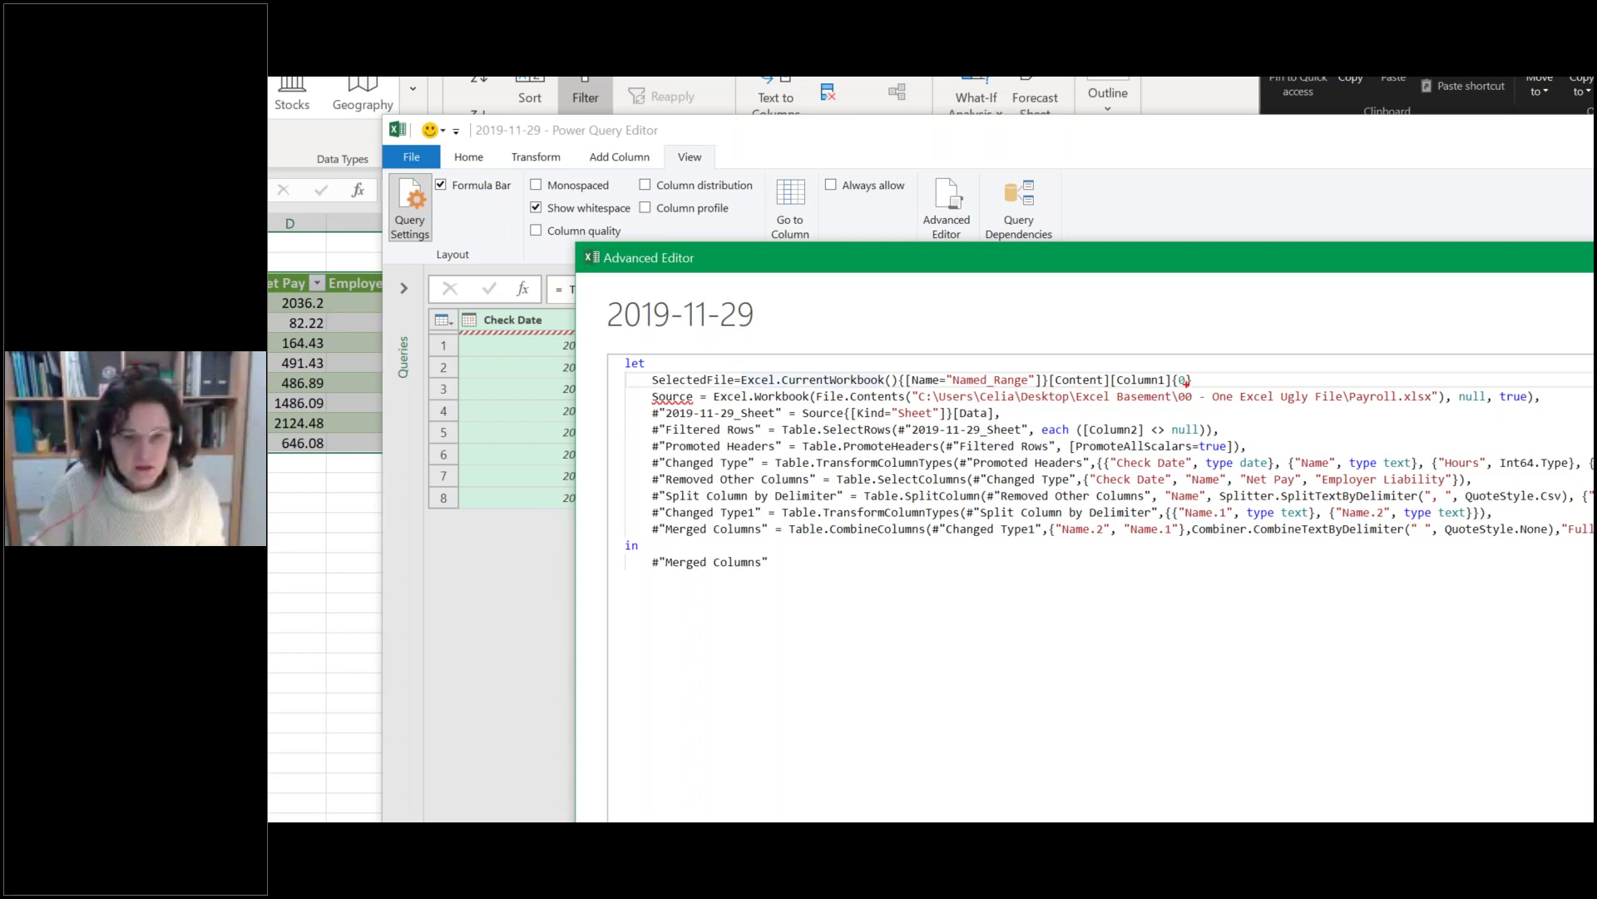
pyautogui.press('Escape')
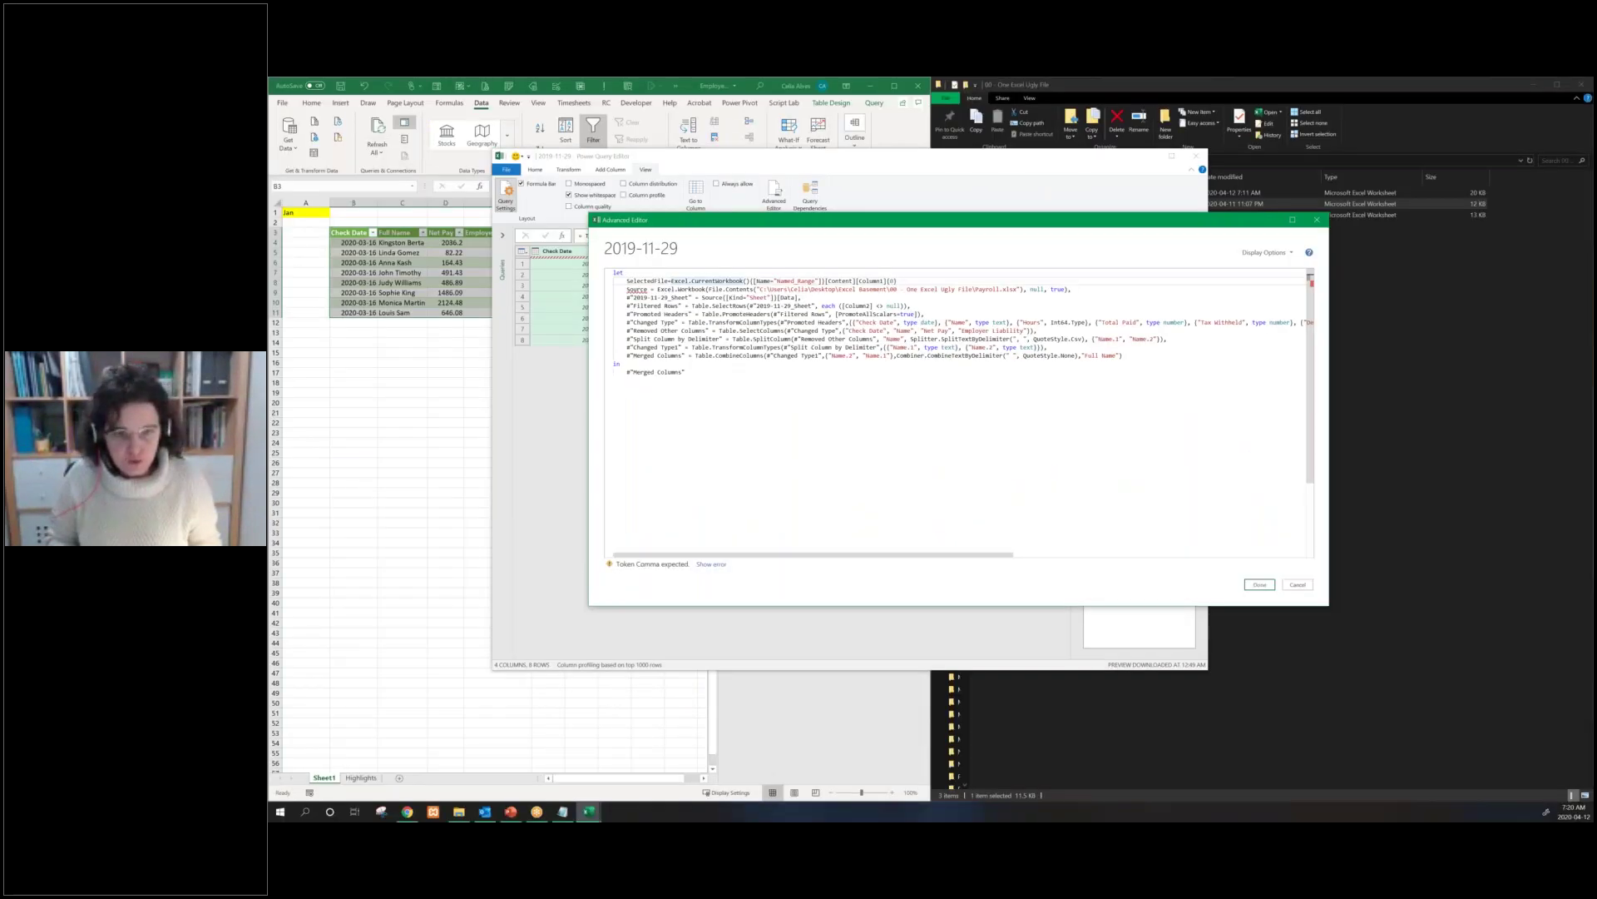
# Replace the Named_Range placeholder in the new line with SelectedFile and end the line with a comma
pyautogui.moveTo(777, 281); pyautogui.dragTo(791, 281)
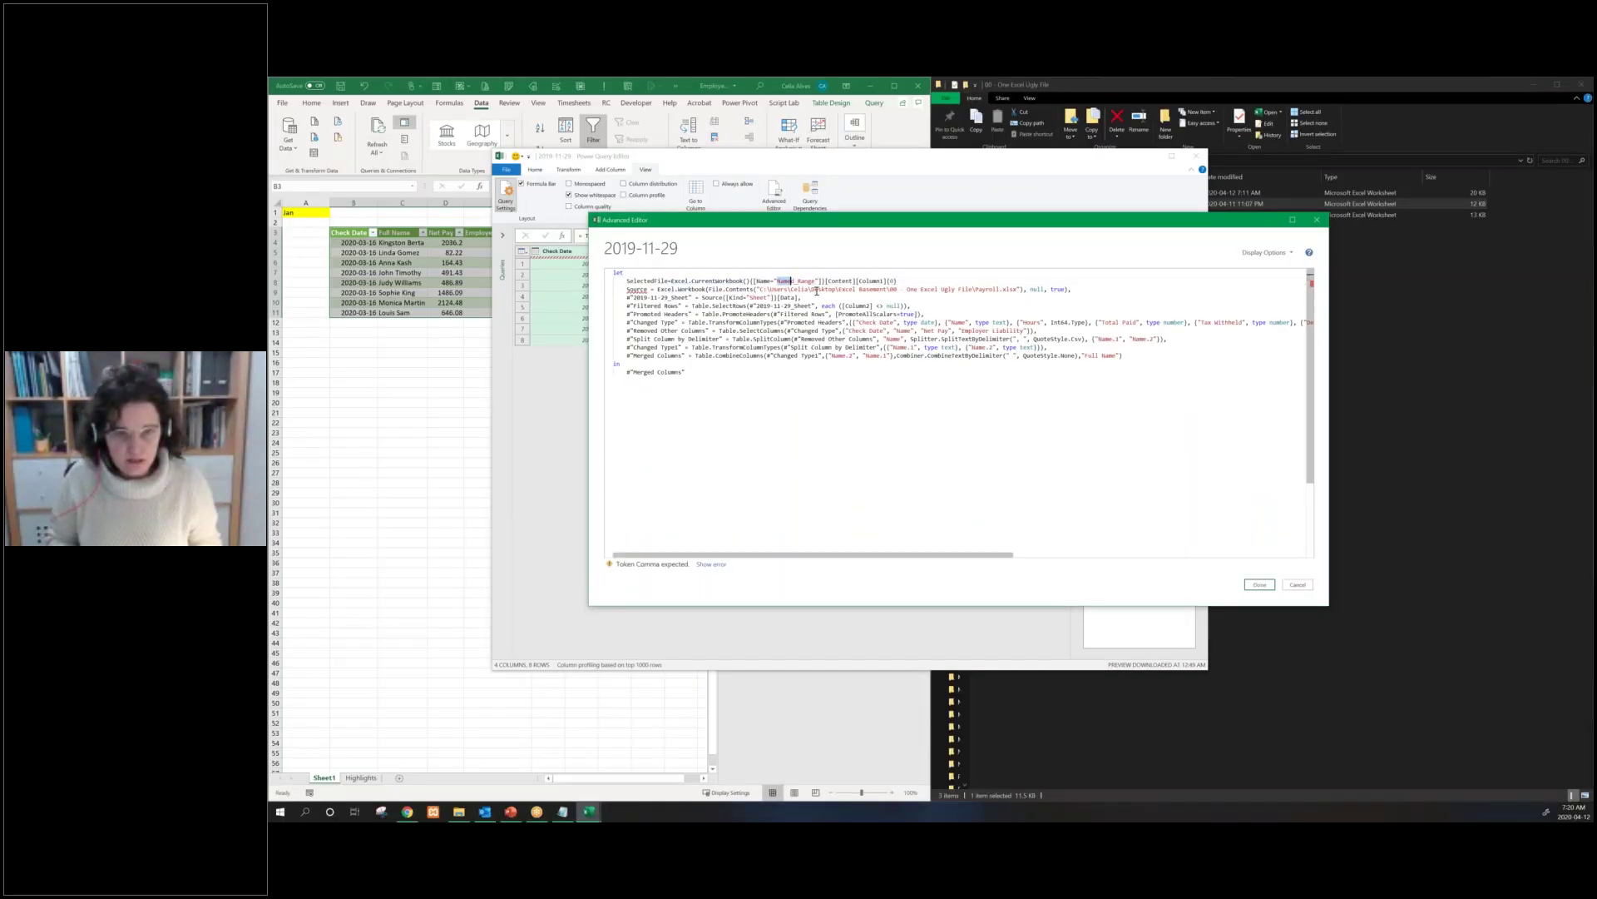
pyautogui.hotkey('shift', 'Right')
pyautogui.hotkey('shift', 'Right')
pyautogui.hotkey('shift', 'Right')
pyautogui.hotkey('shift', 'Right')
pyautogui.hotkey('shift', 'Right')
pyautogui.hotkey('shift', 'Right')
pyautogui.hotkey('shift', 'Right')
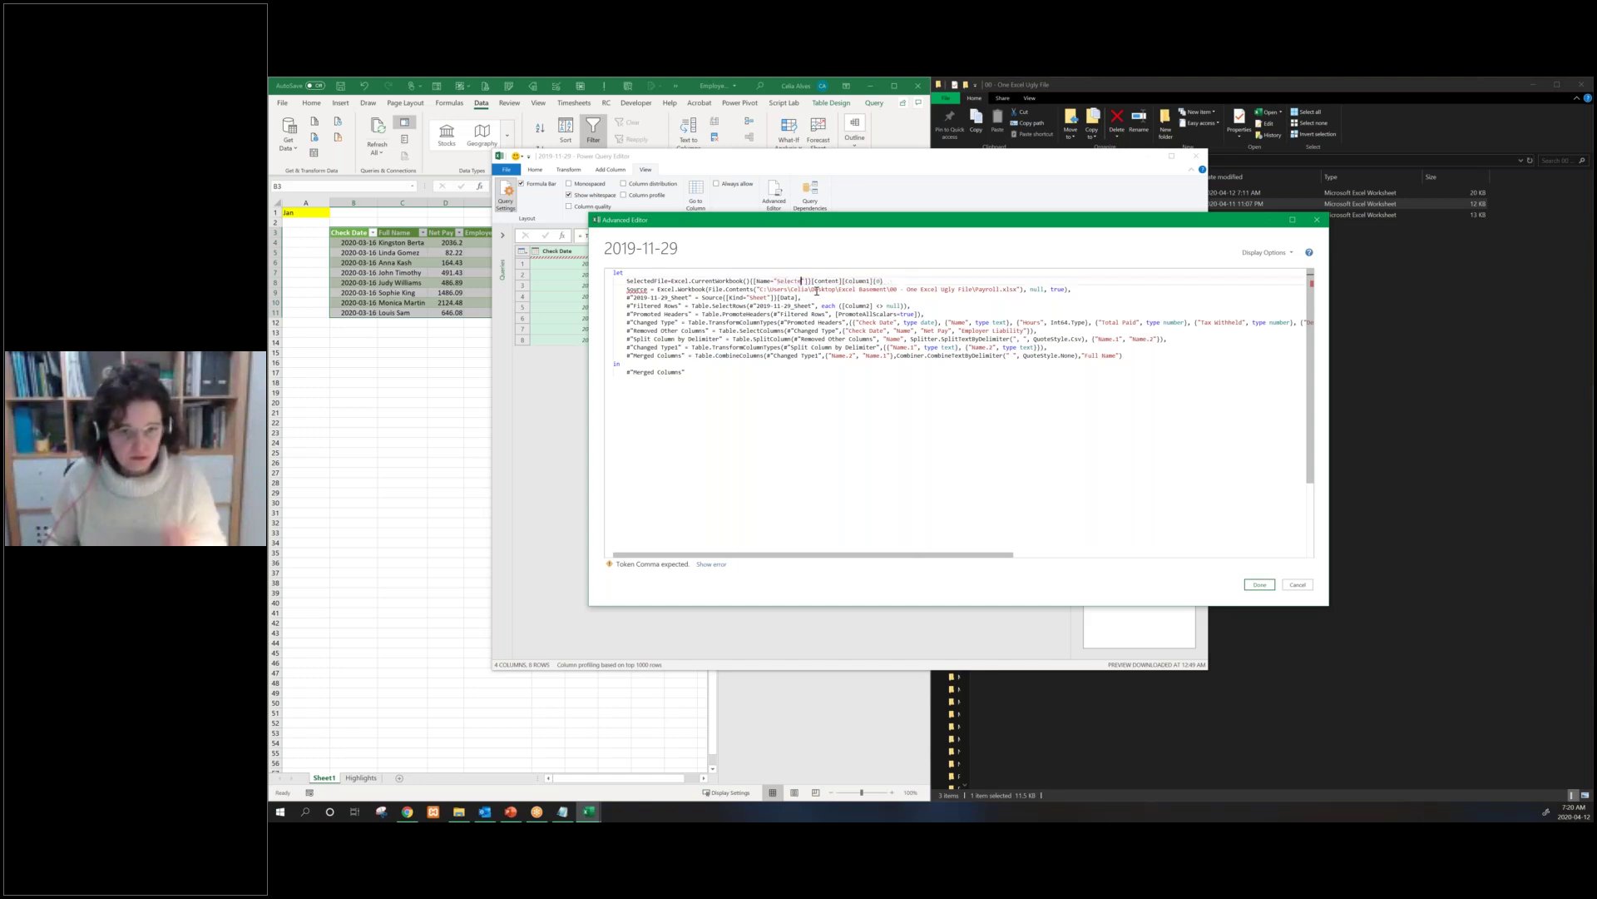
pyautogui.write('SelectedFile')
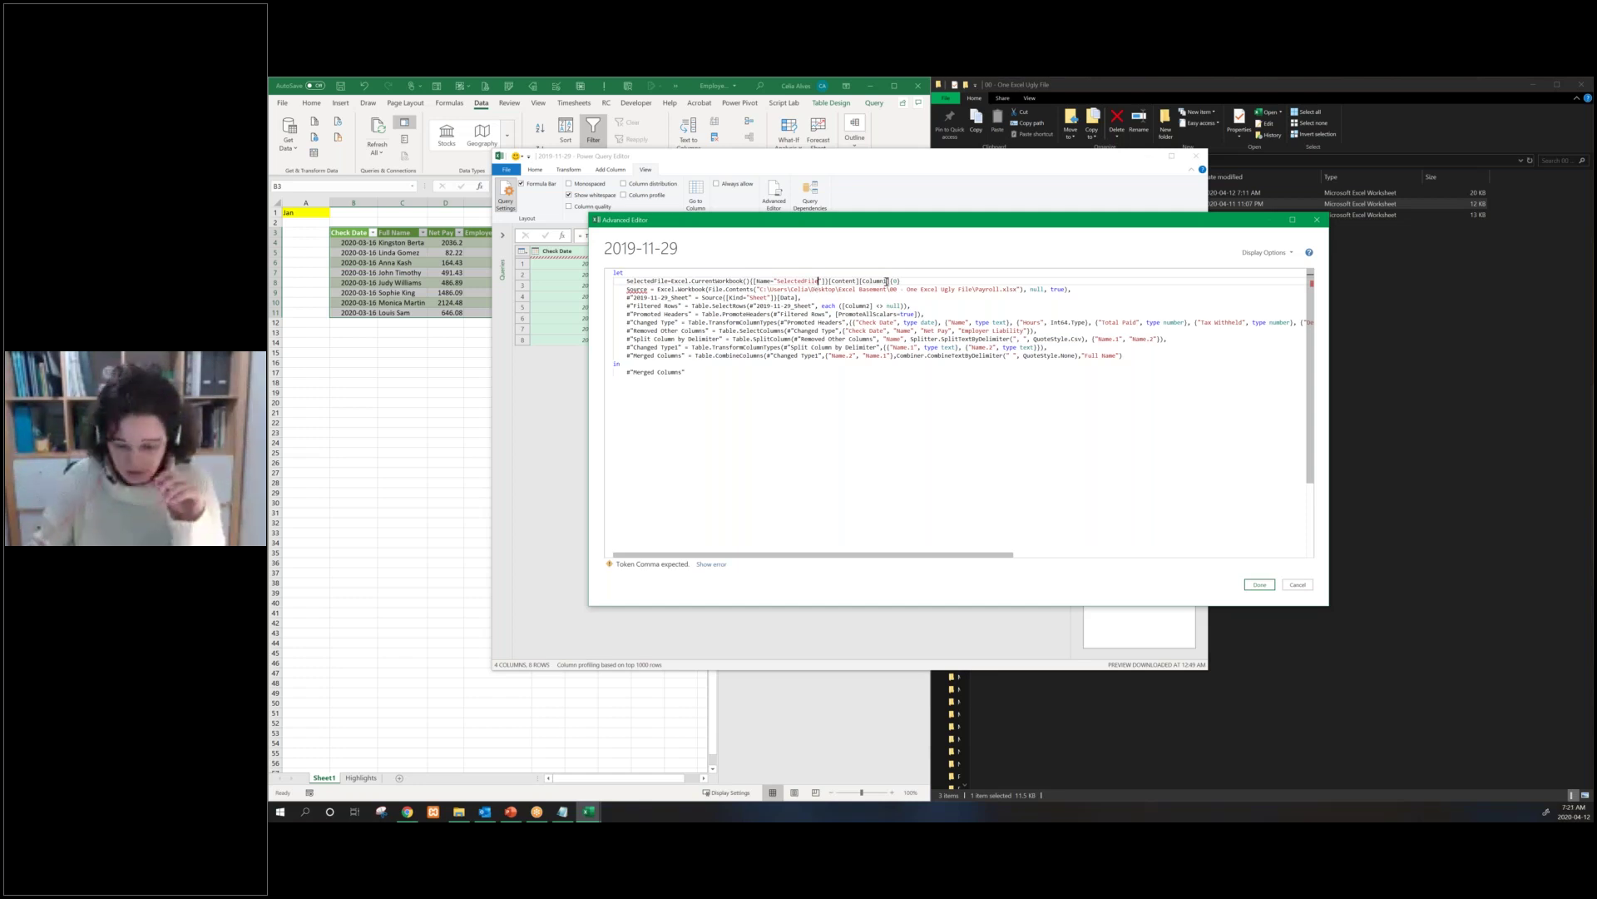
pyautogui.click(907, 282)
pyautogui.write(',')
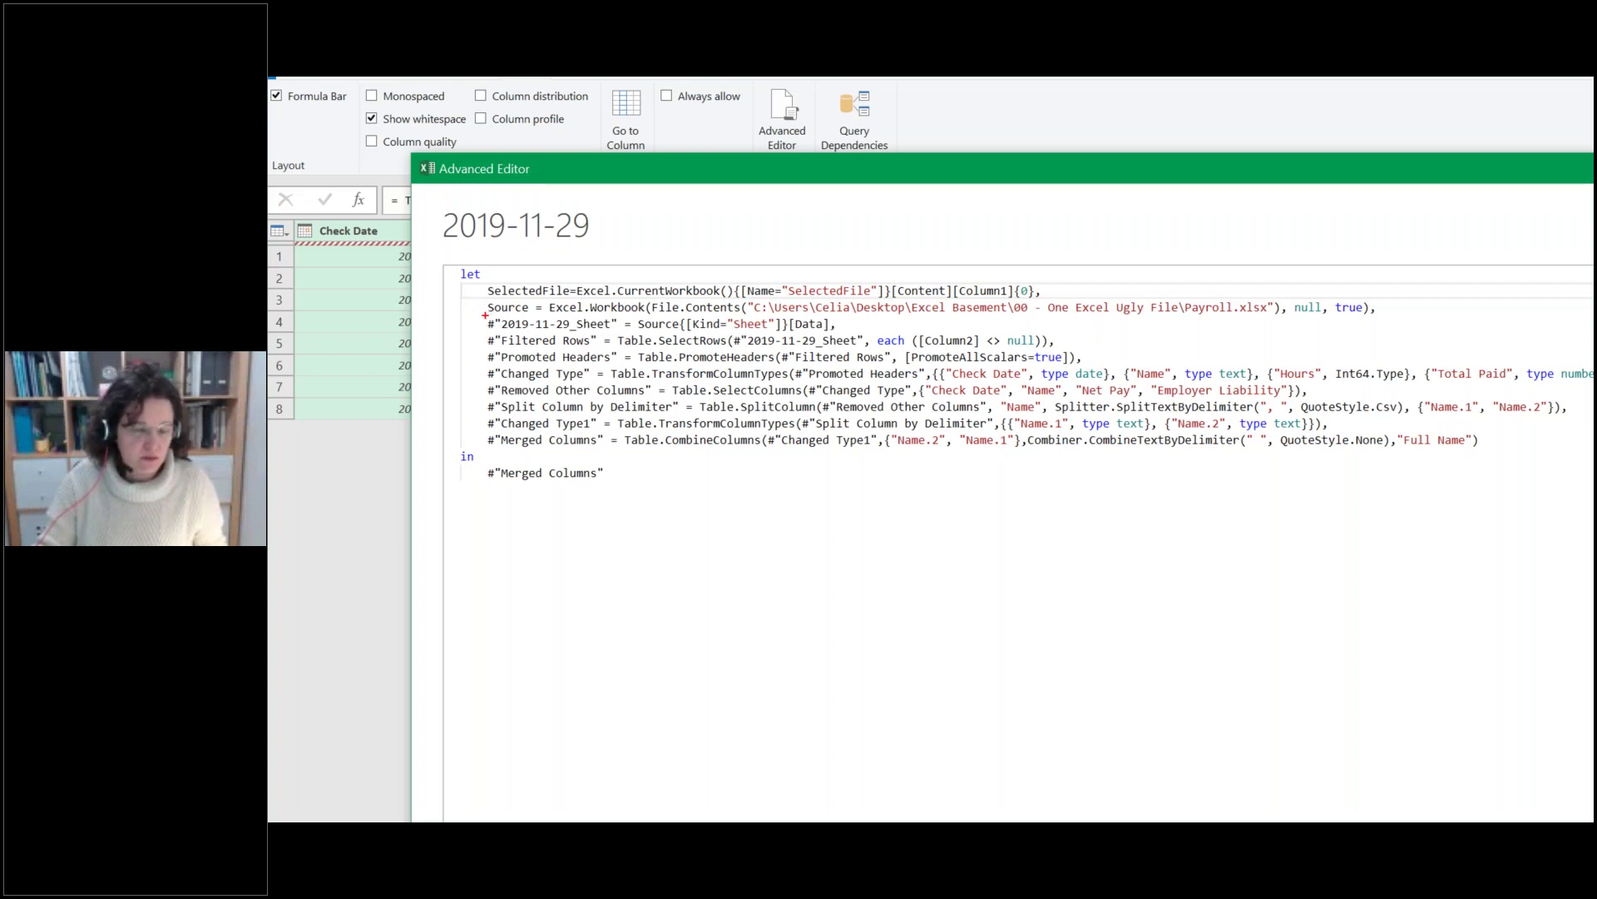
# Examine the SelectedFile line and compare it with the hard-coded file path in the Source step
pyautogui.moveTo(485, 315); pyautogui.dragTo(429, 351)
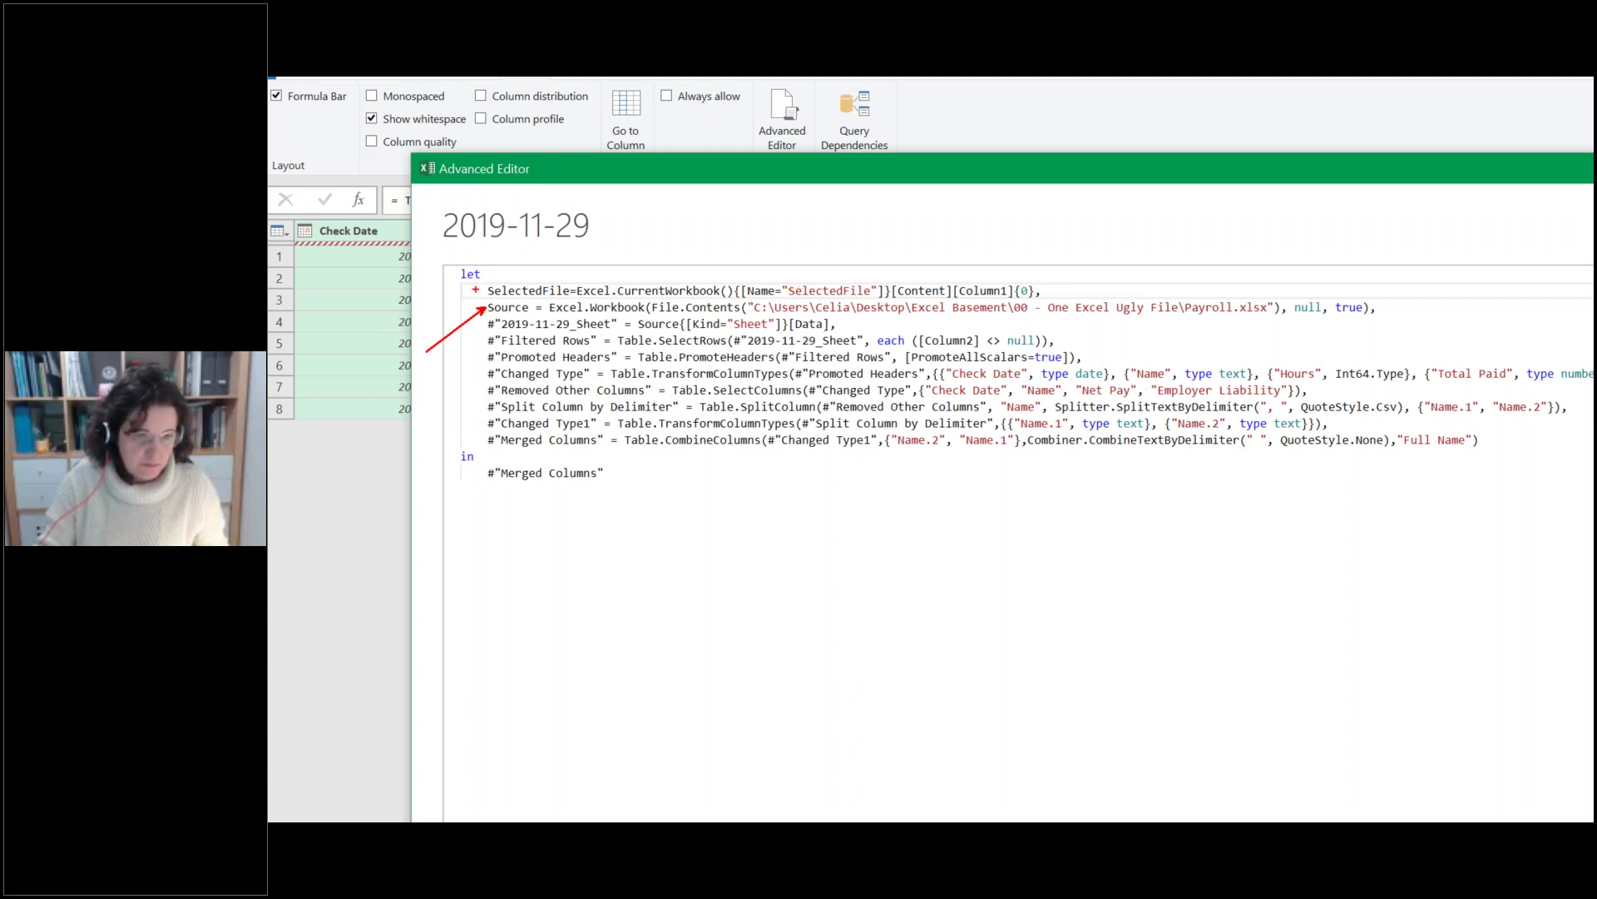
pyautogui.moveTo(483, 293); pyautogui.dragTo(429, 319)
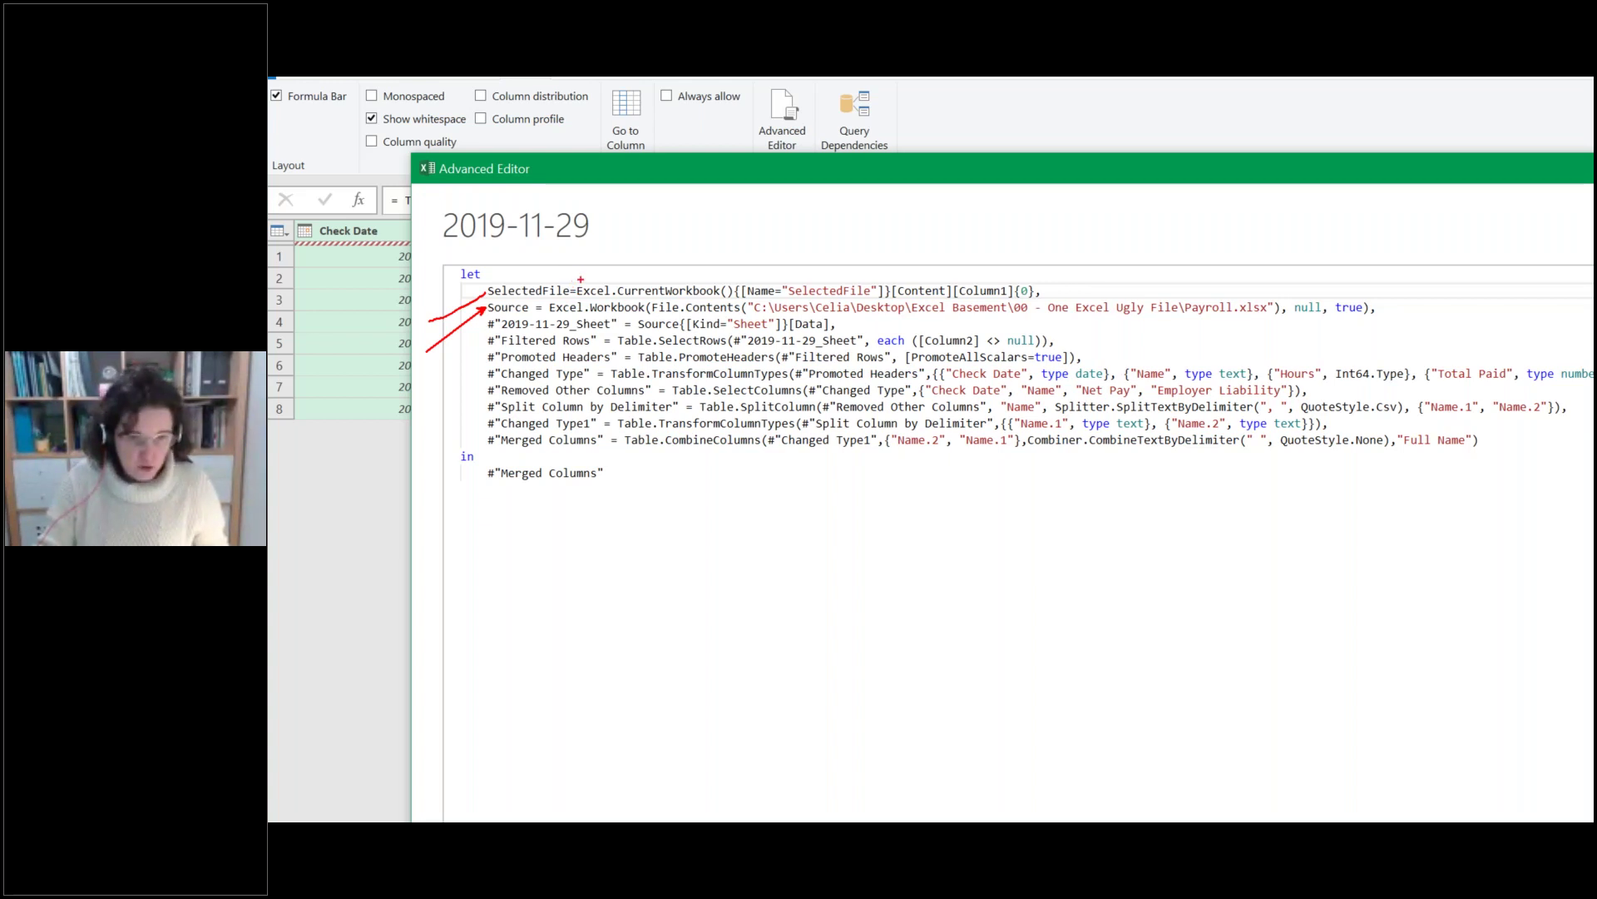
pyautogui.moveTo(575, 282)
pyautogui.mouseDown()
pyautogui.moveTo(841, 308)
pyautogui.moveTo(1050, 300)
pyautogui.mouseUp()
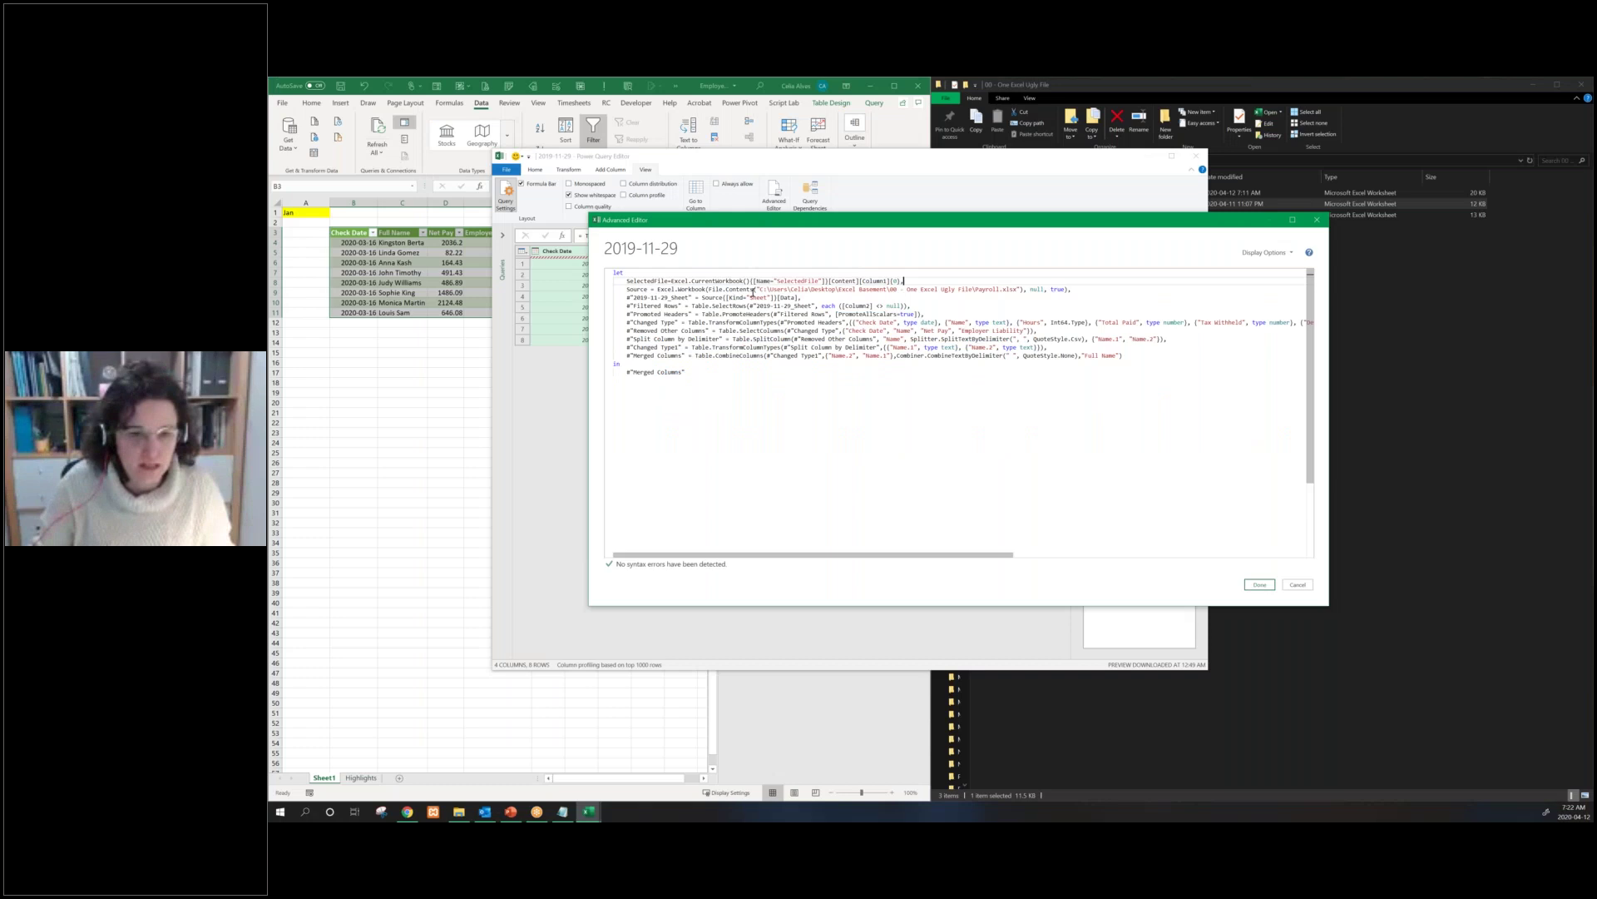
pyautogui.moveTo(753, 292)
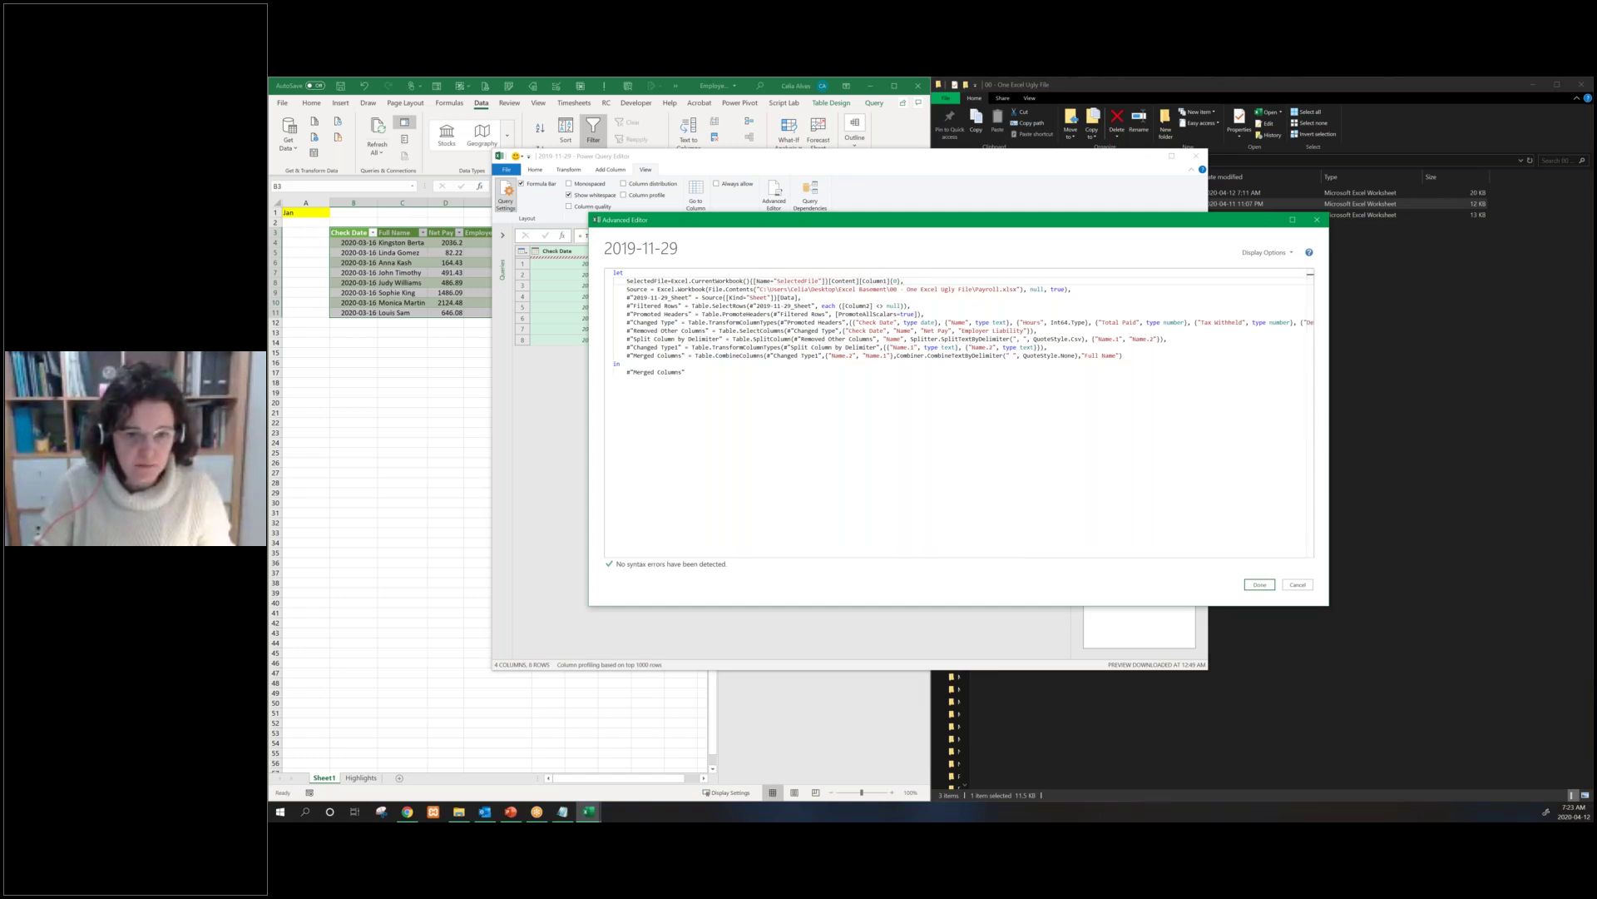
pyautogui.doubleClick(821, 281)
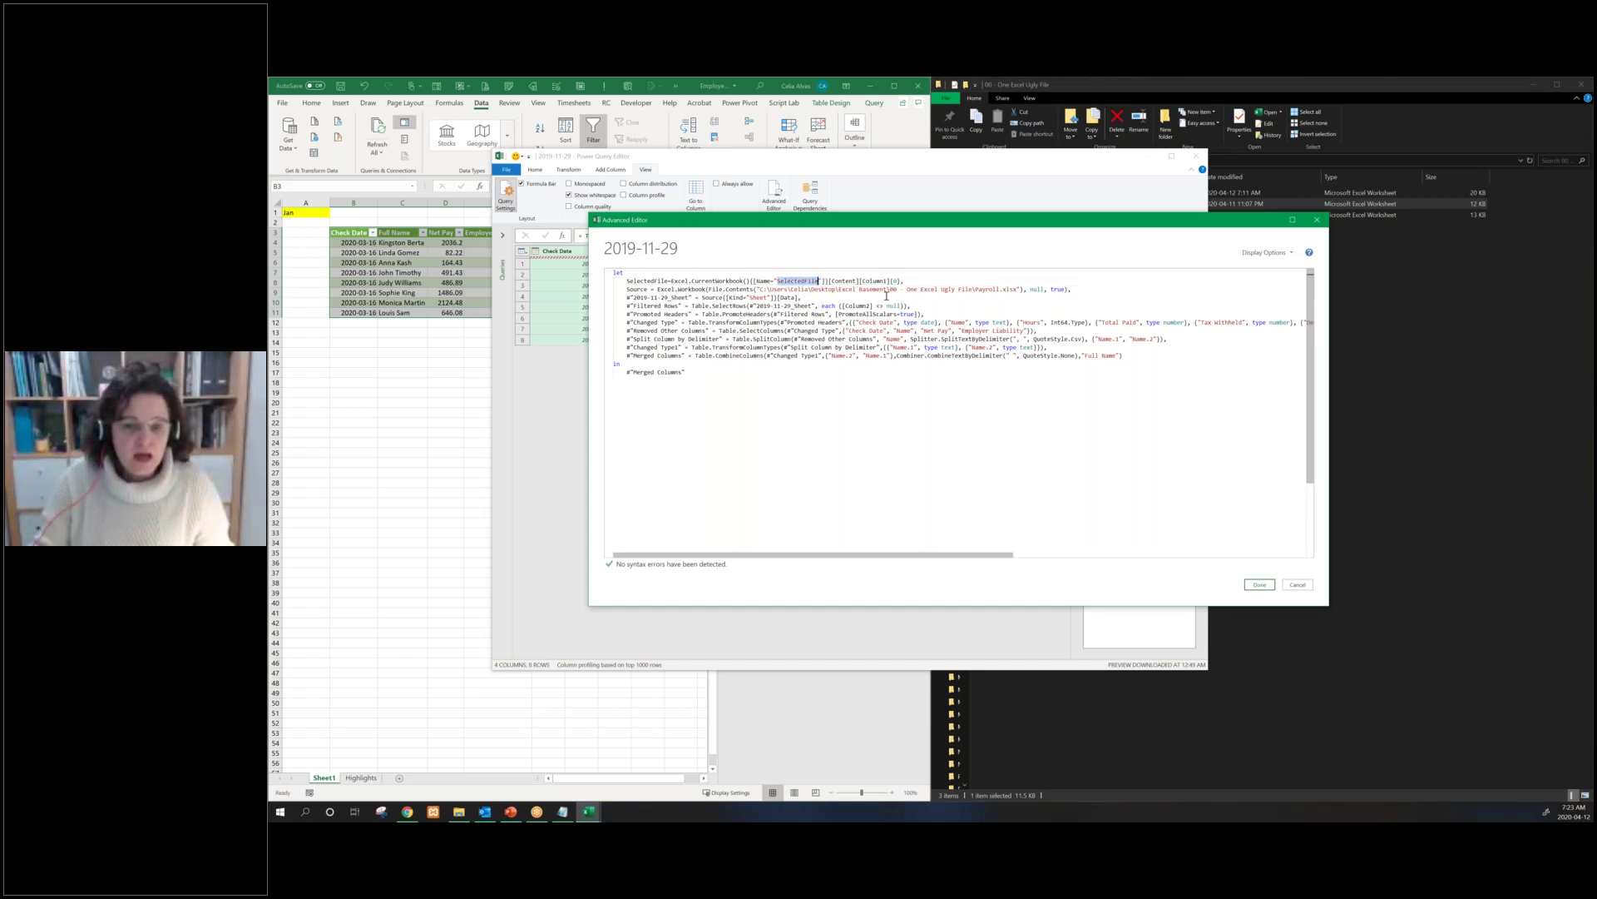
pyautogui.click(908, 282)
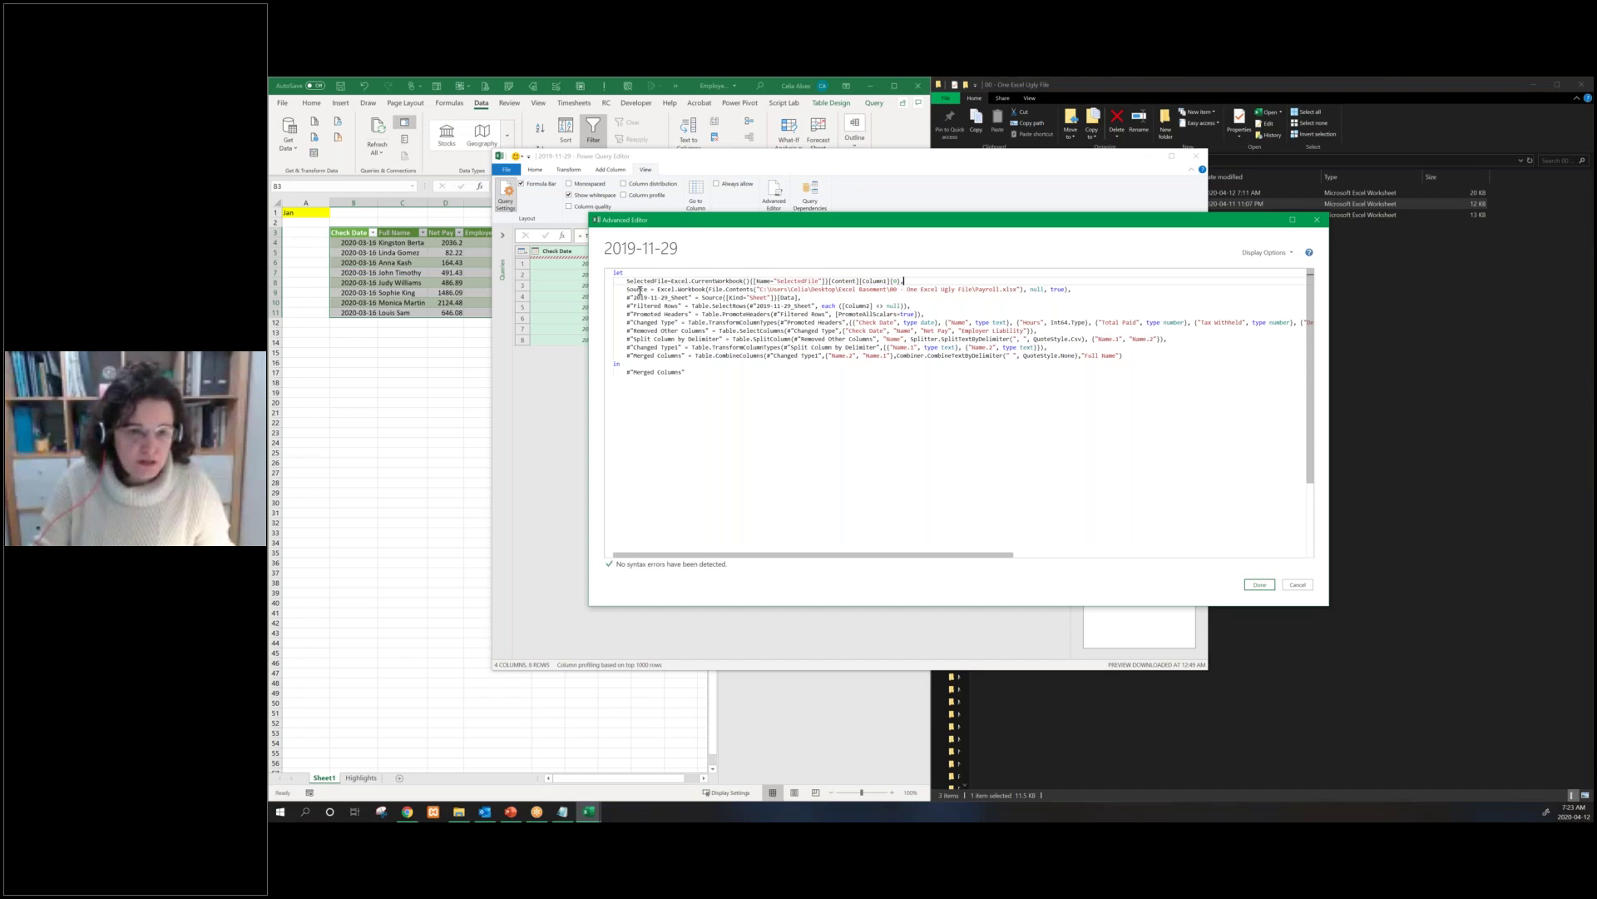
pyautogui.click(640, 289)
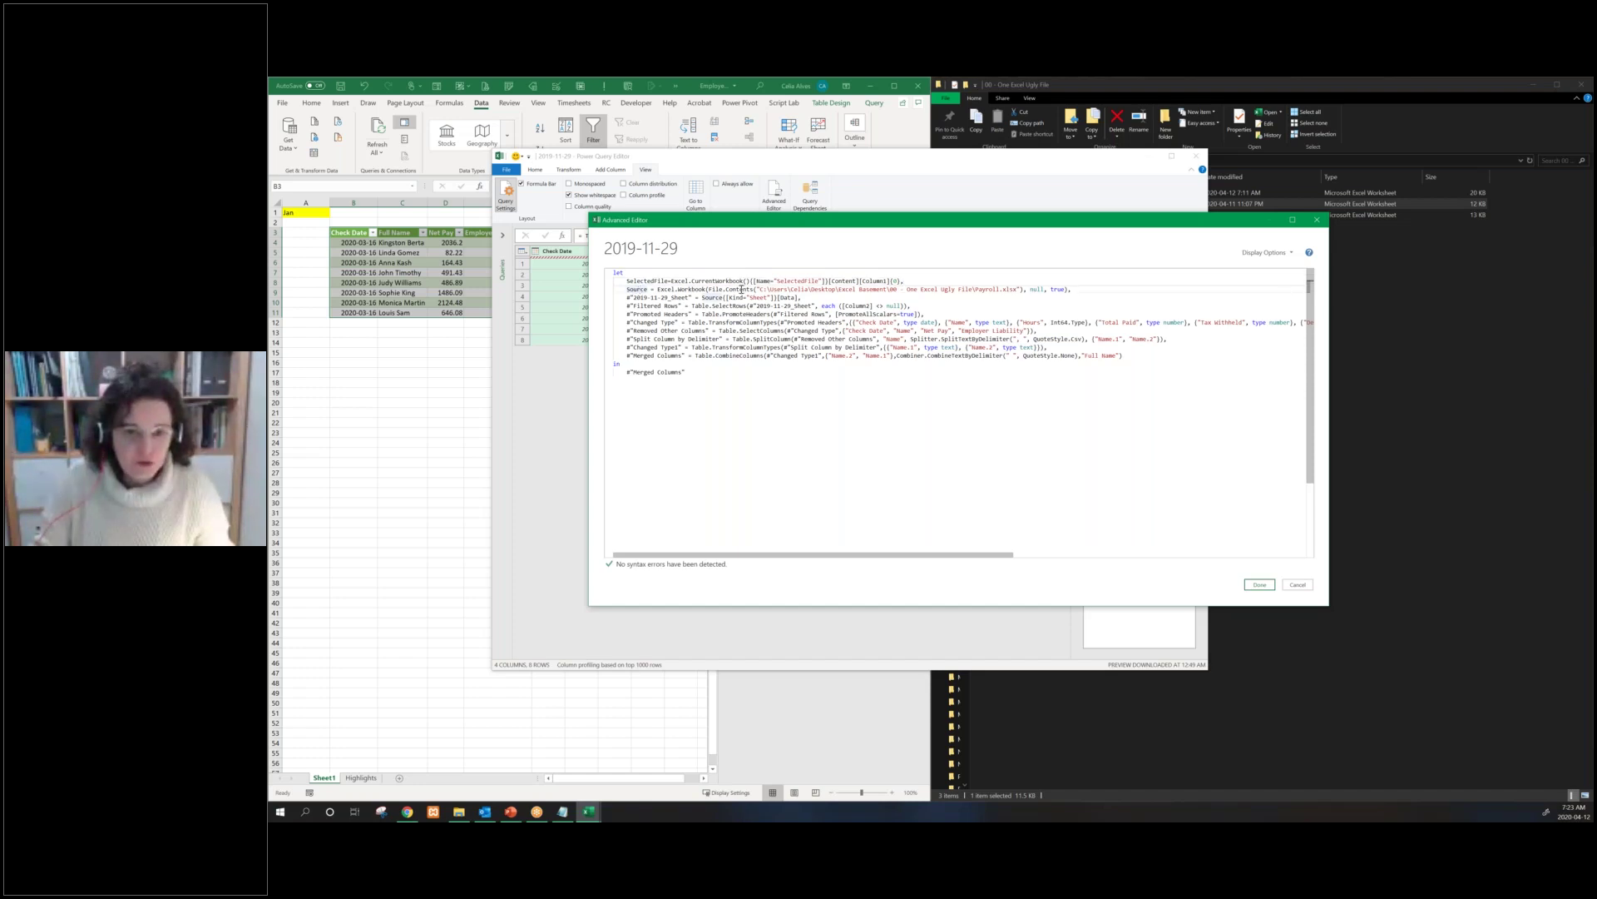
pyautogui.moveTo(755, 289); pyautogui.dragTo(785, 290)
pyautogui.moveTo(962, 292); pyautogui.dragTo(1025, 292)
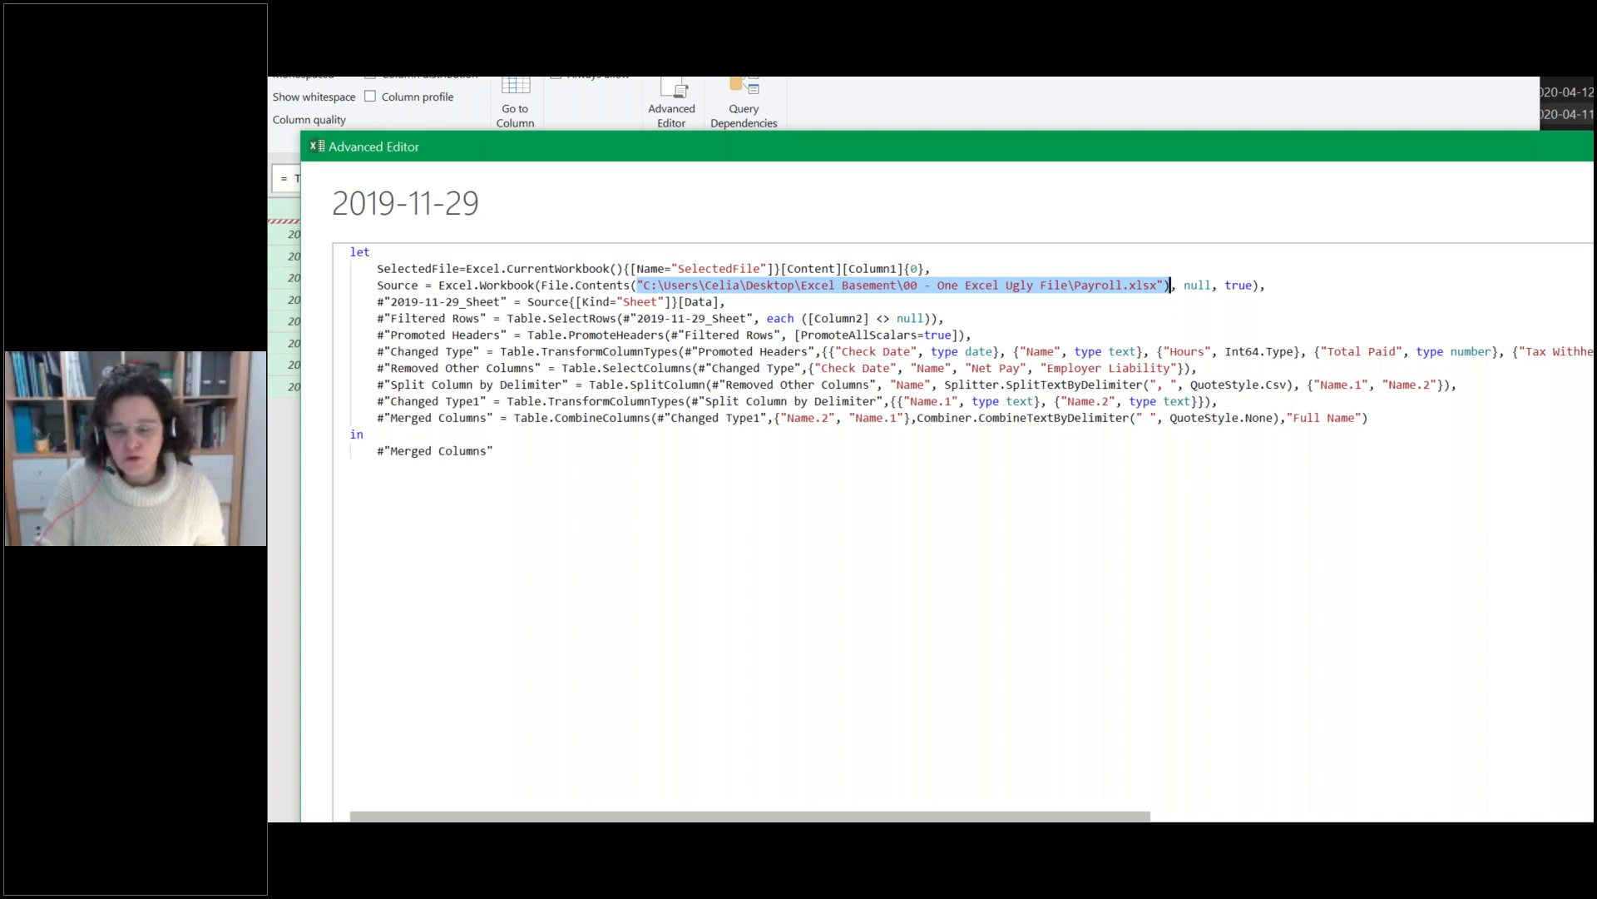
pyautogui.moveTo(1069, 268); pyautogui.dragTo(1119, 293)
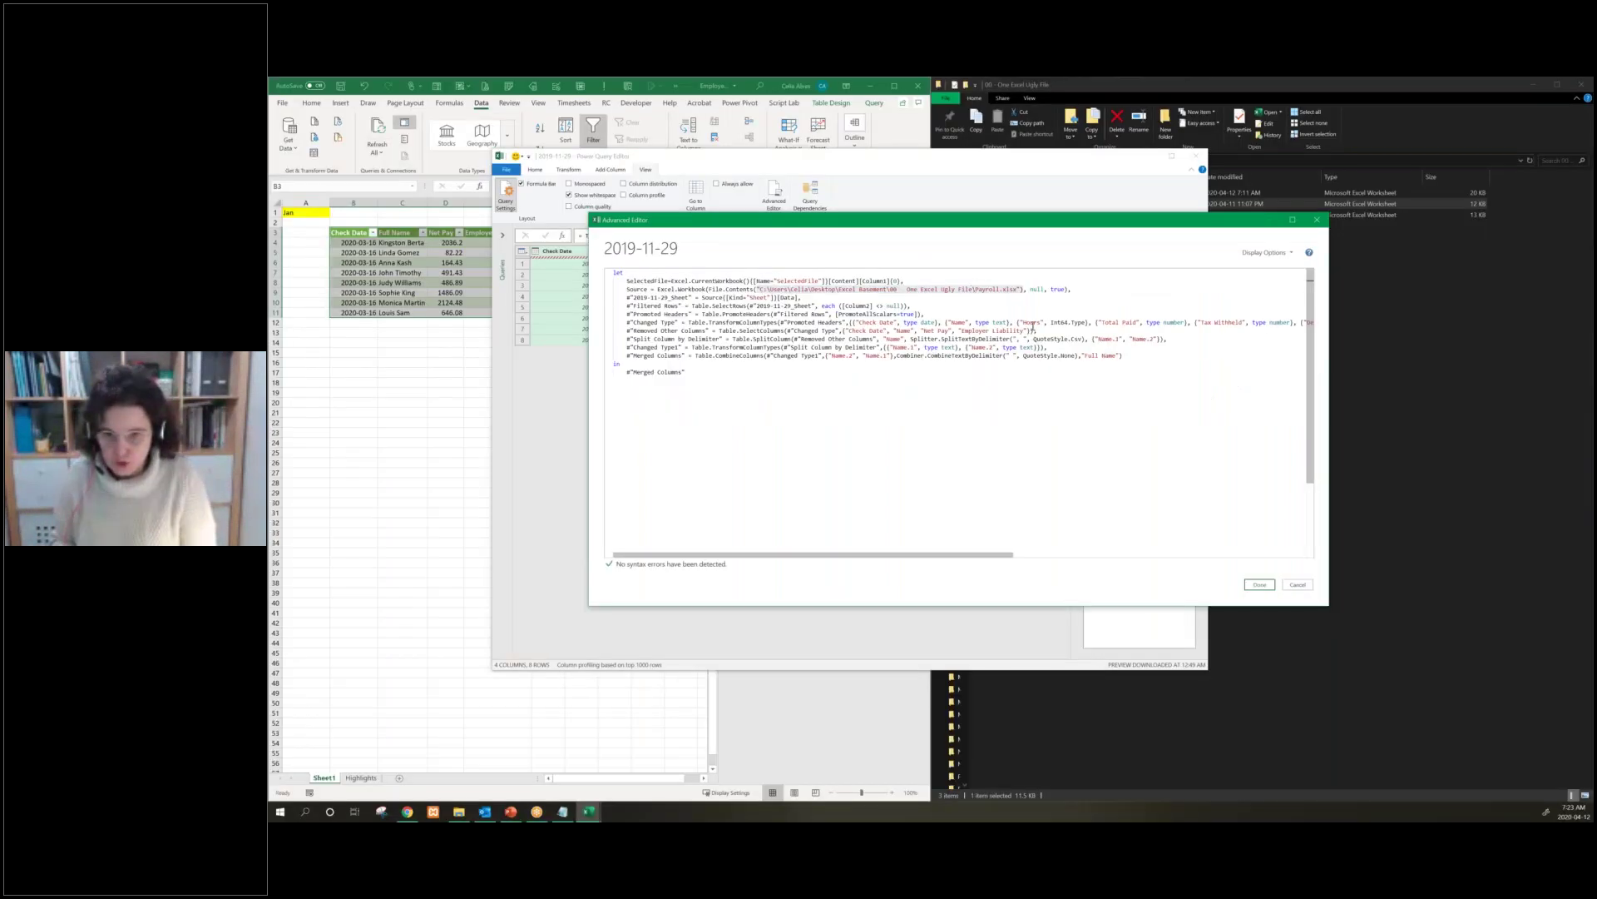
# Replace the hard-coded Payroll file name in the Source step's path with "&SelectedFile&" so it joins the folder path and .xlsx
pyautogui.hotkey('shift', 'Right')
pyautogui.hotkey('shift', 'Right')
pyautogui.hotkey('shift', 'Right')
pyautogui.hotkey('shift', 'Right')
pyautogui.hotkey('shift', 'Right')
pyautogui.hotkey('shift', 'Right')
pyautogui.hotkey('shift', 'Right')
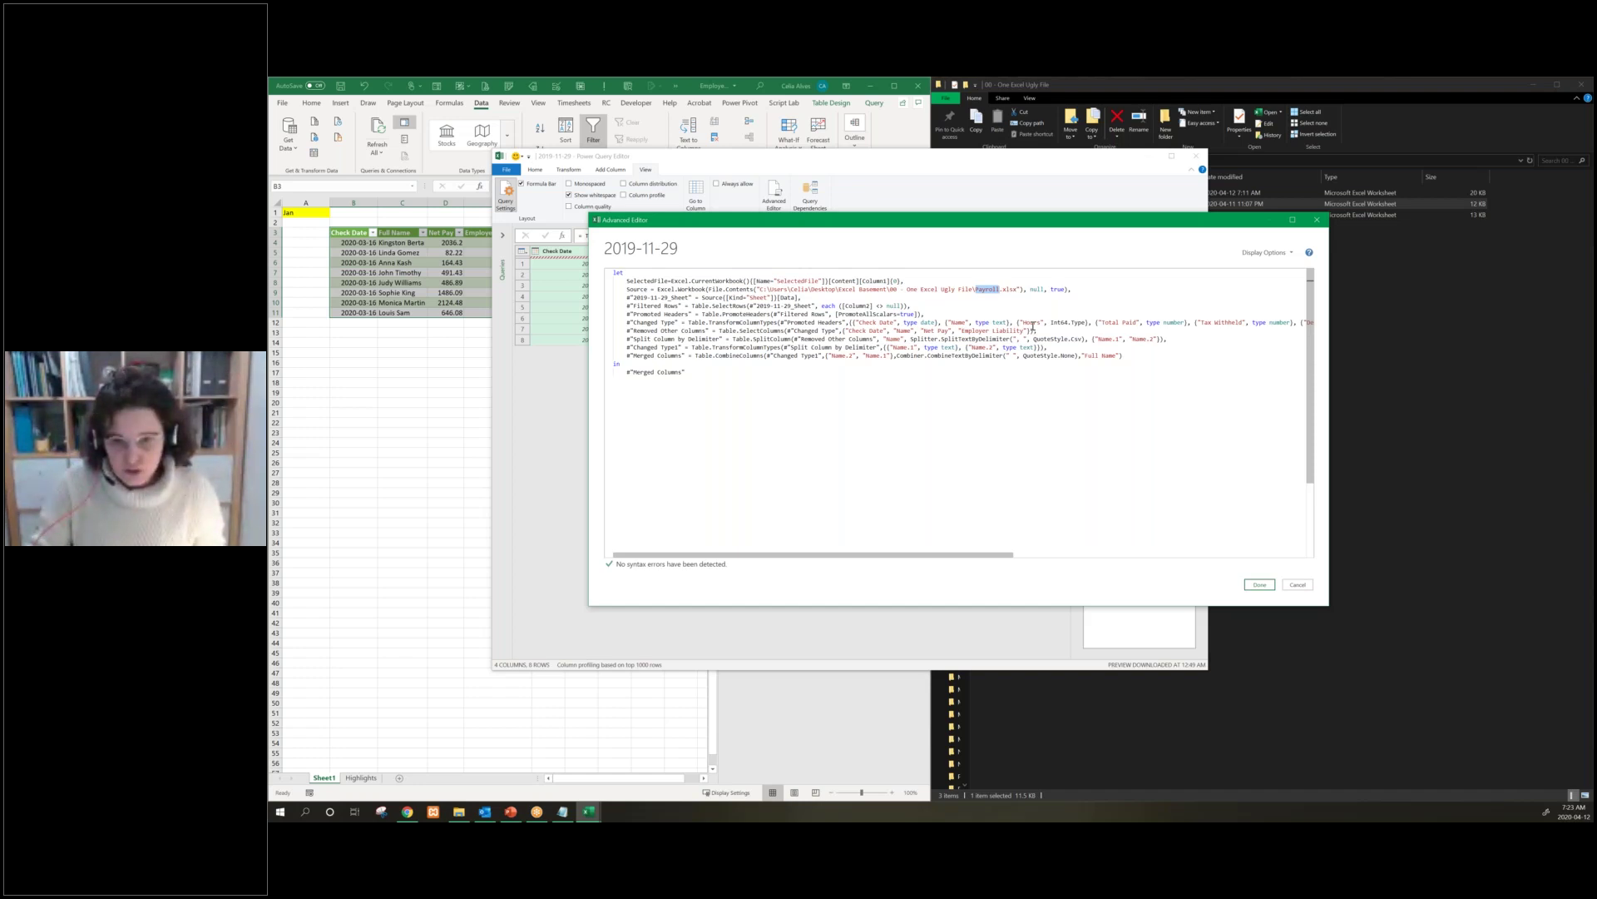
pyautogui.write('"')
pyautogui.write('"')
pyautogui.click(980, 288)
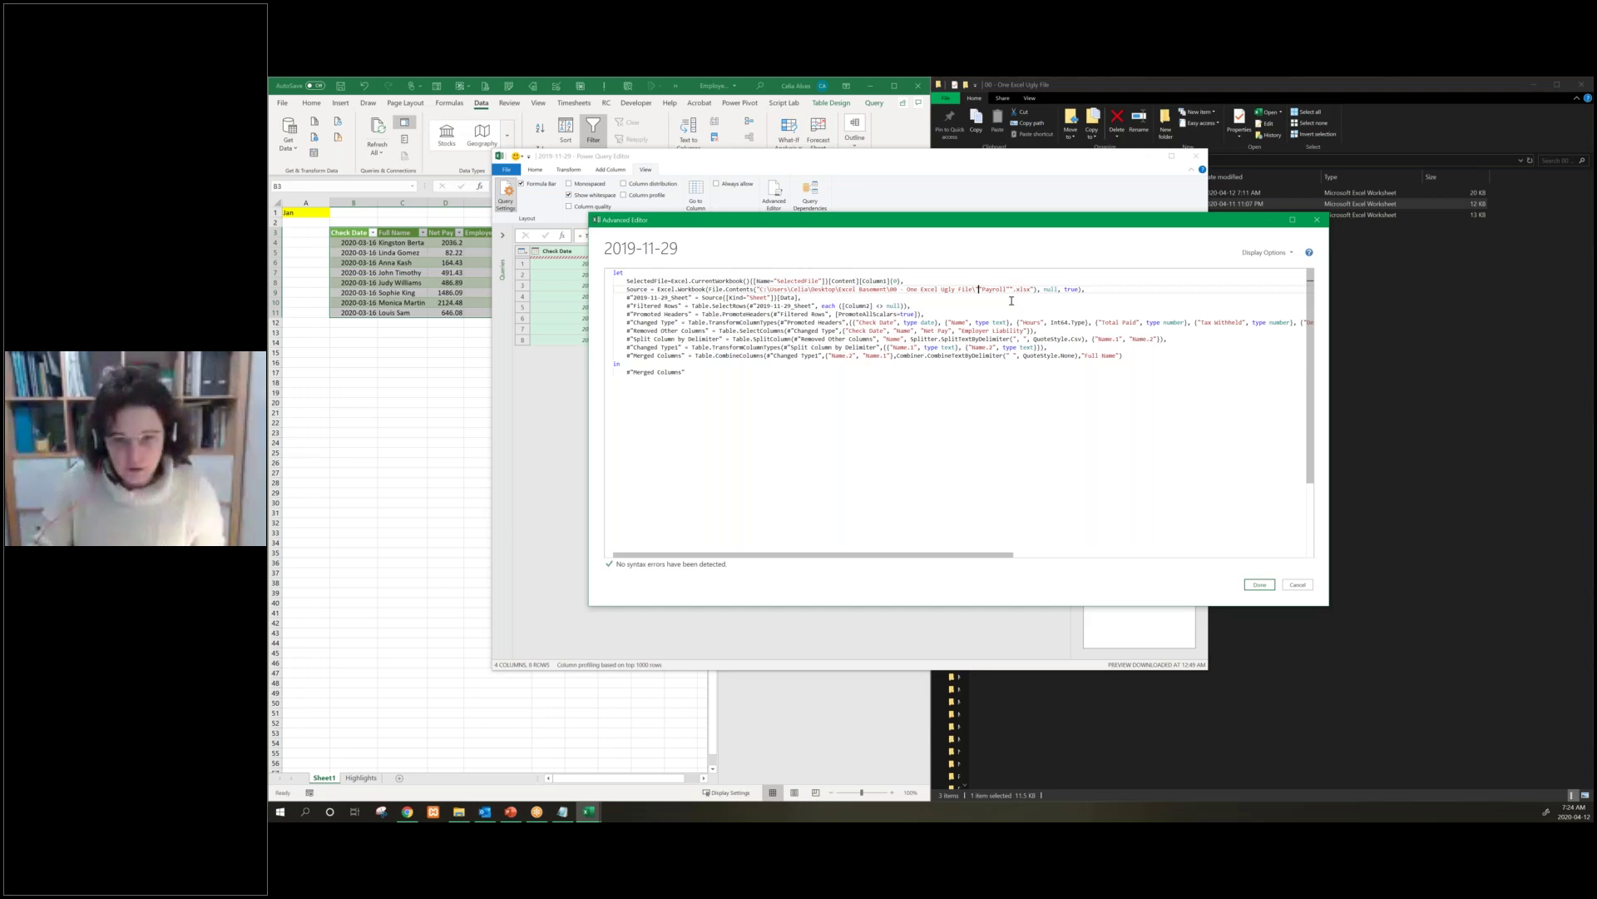
pyautogui.hotkey('ctrl', 'Delete')
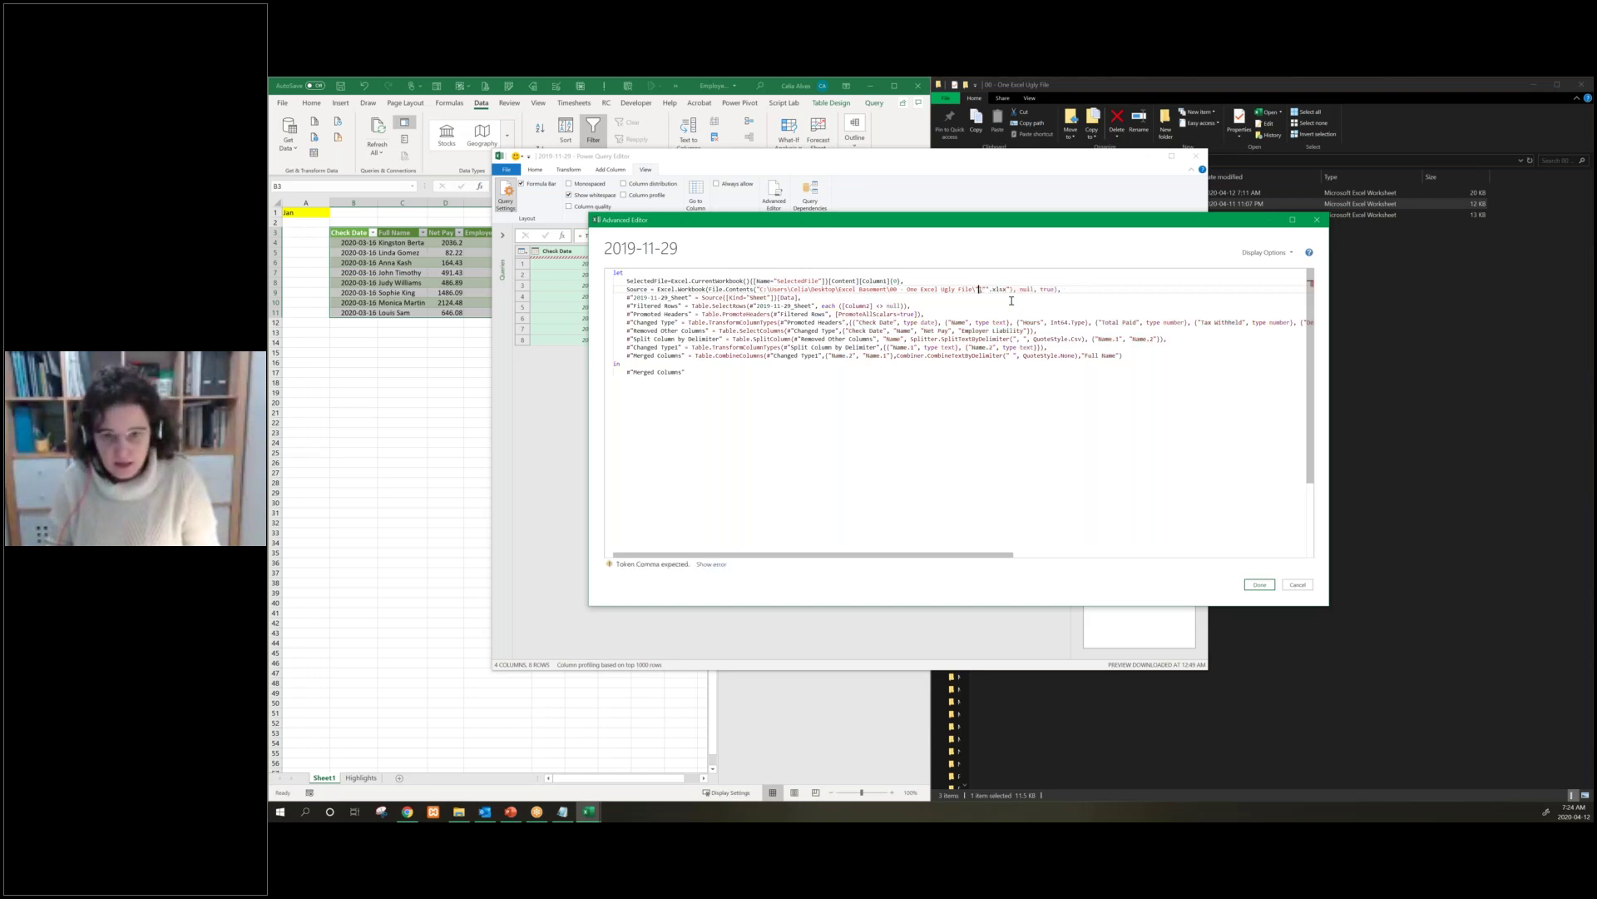
pyautogui.press('BackSpace')
pyautogui.write('"&')
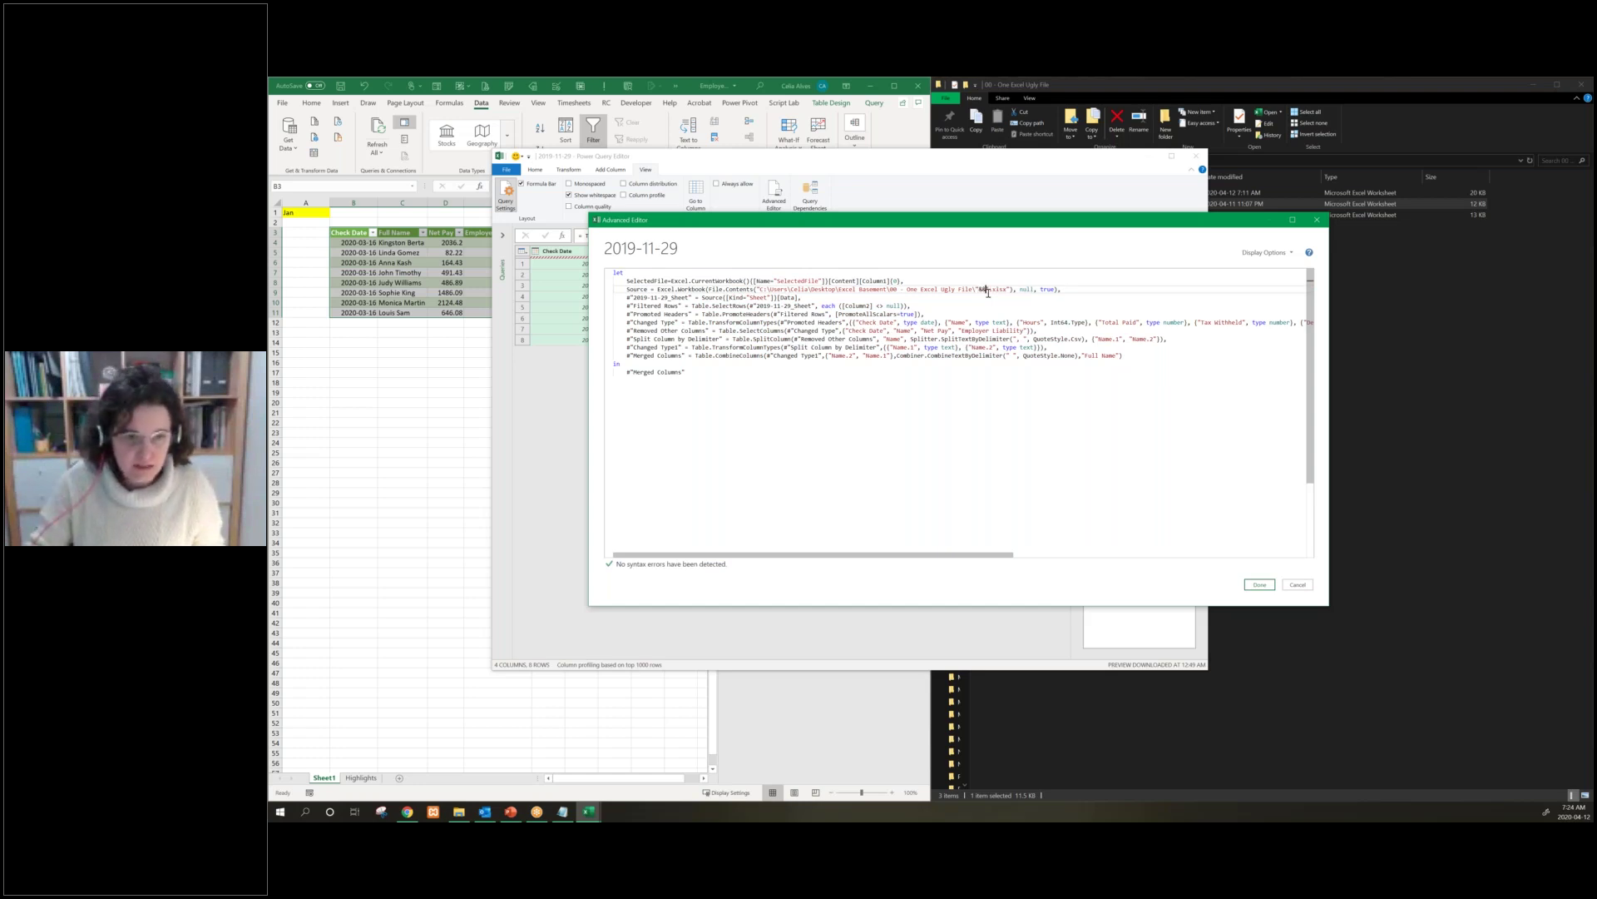
pyautogui.write('&"')
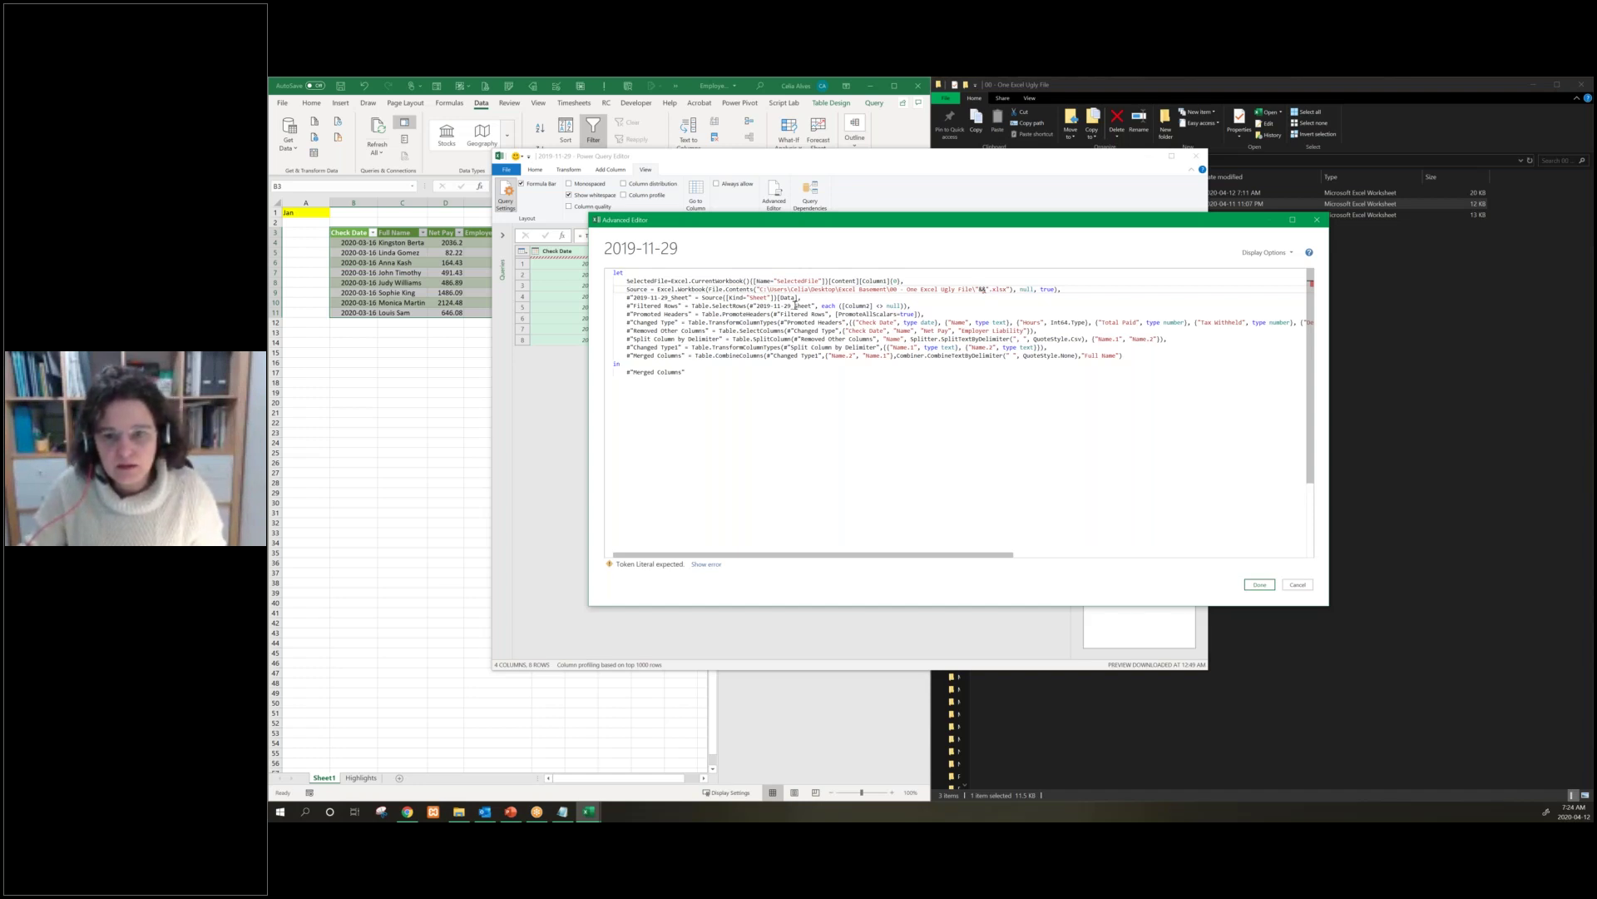
pyautogui.write('SelectedFile')
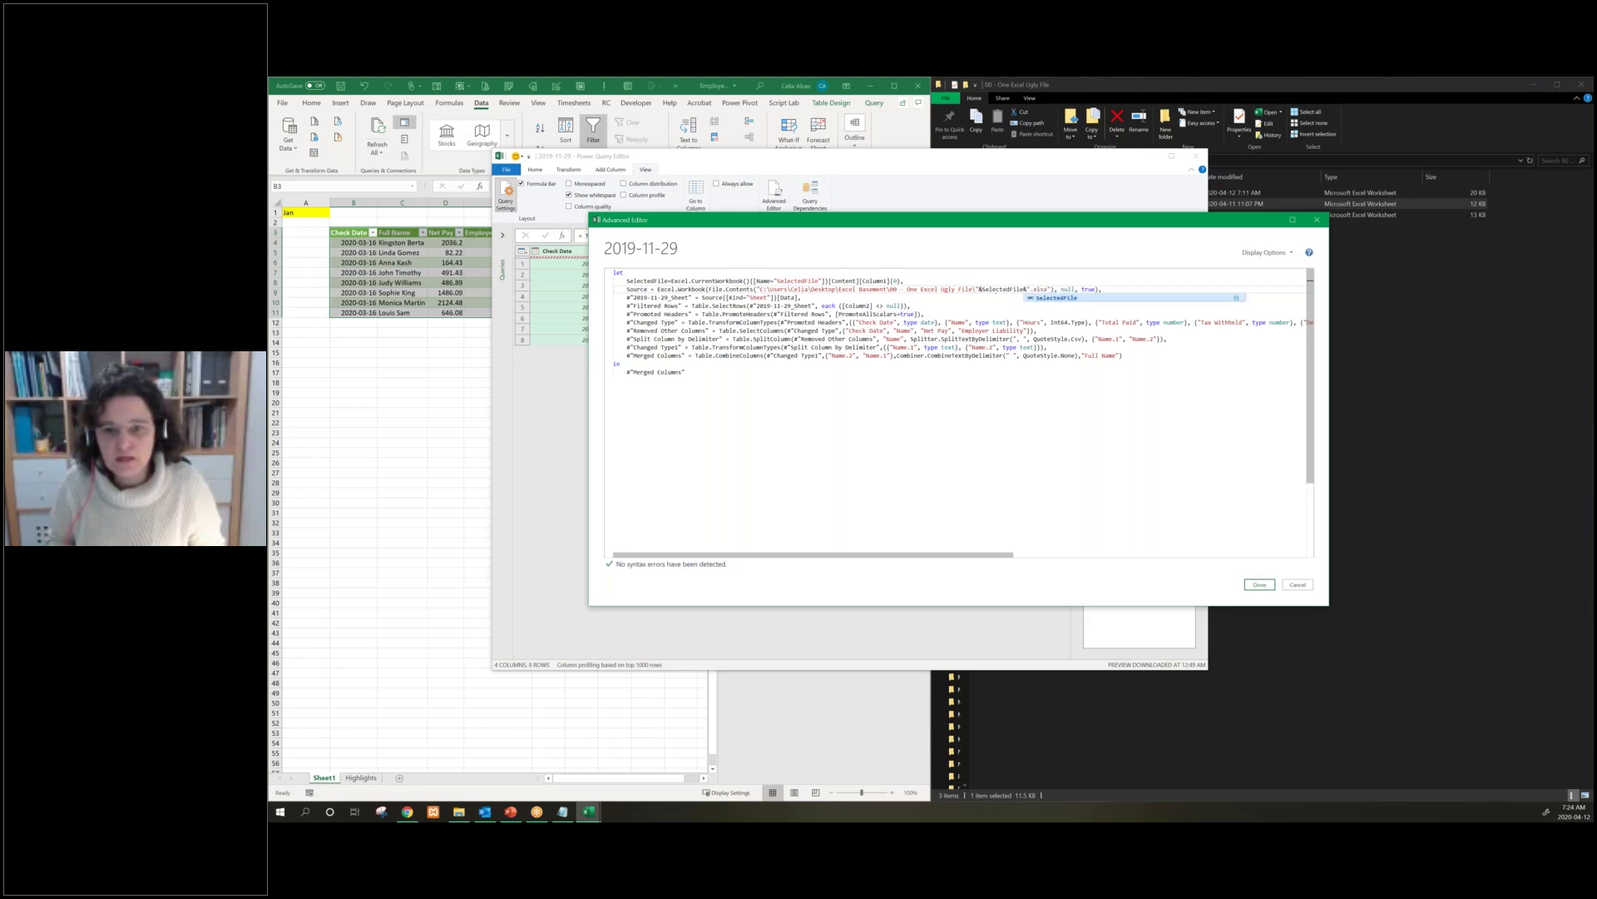
# Add spaces around both ampersands beside SelectedFile in the Source path and apply the edited M code
pyautogui.click(978, 288)
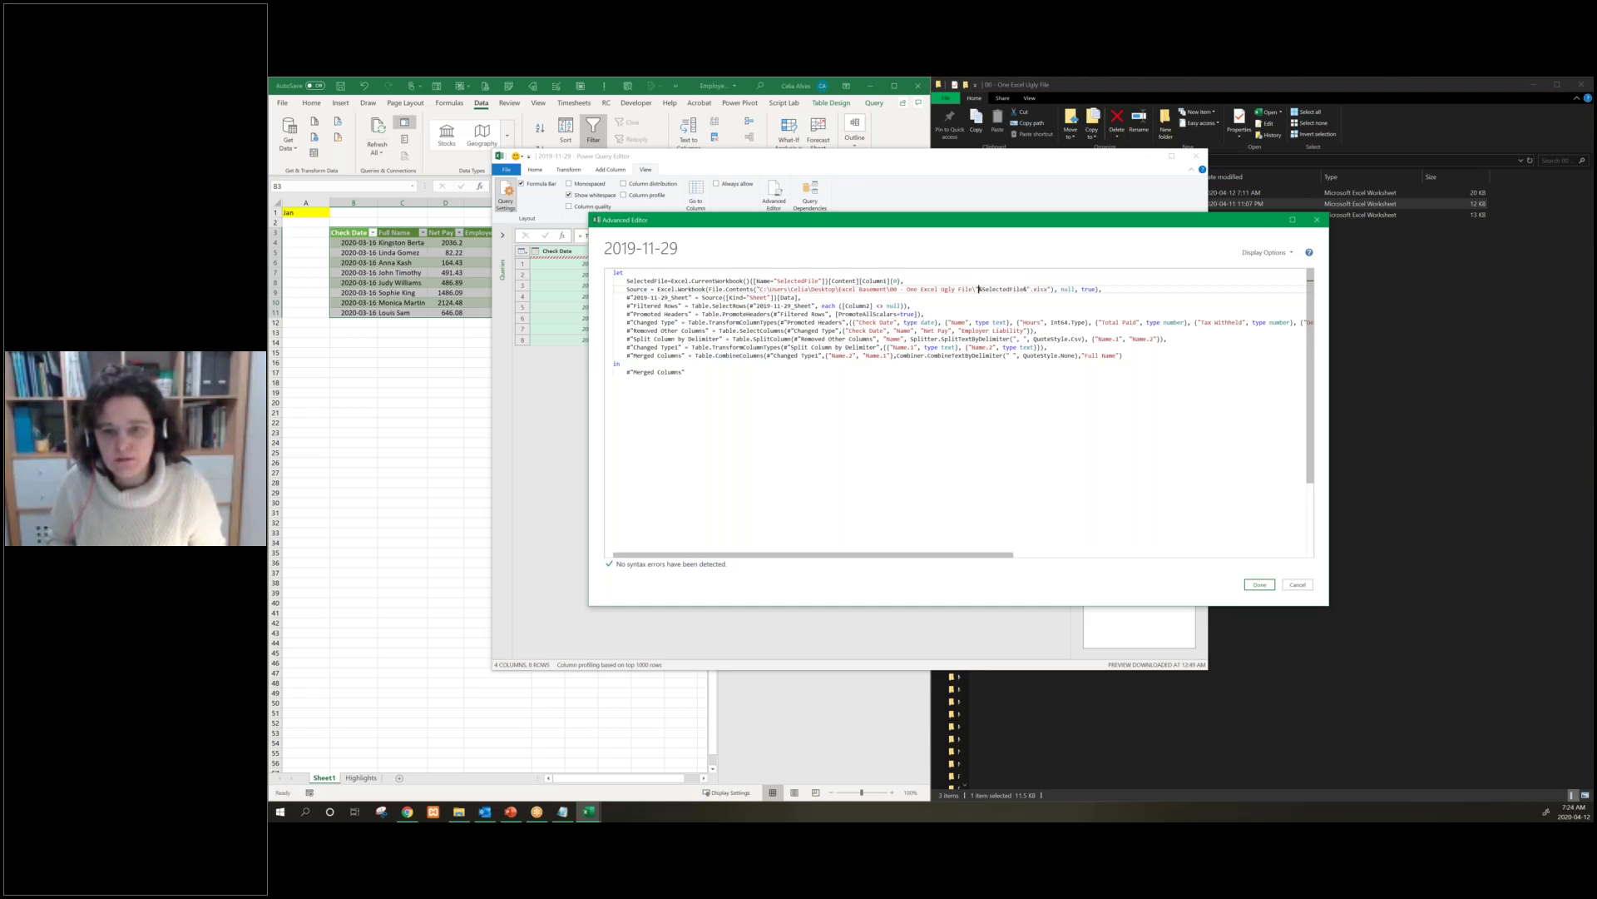
pyautogui.press('Right')
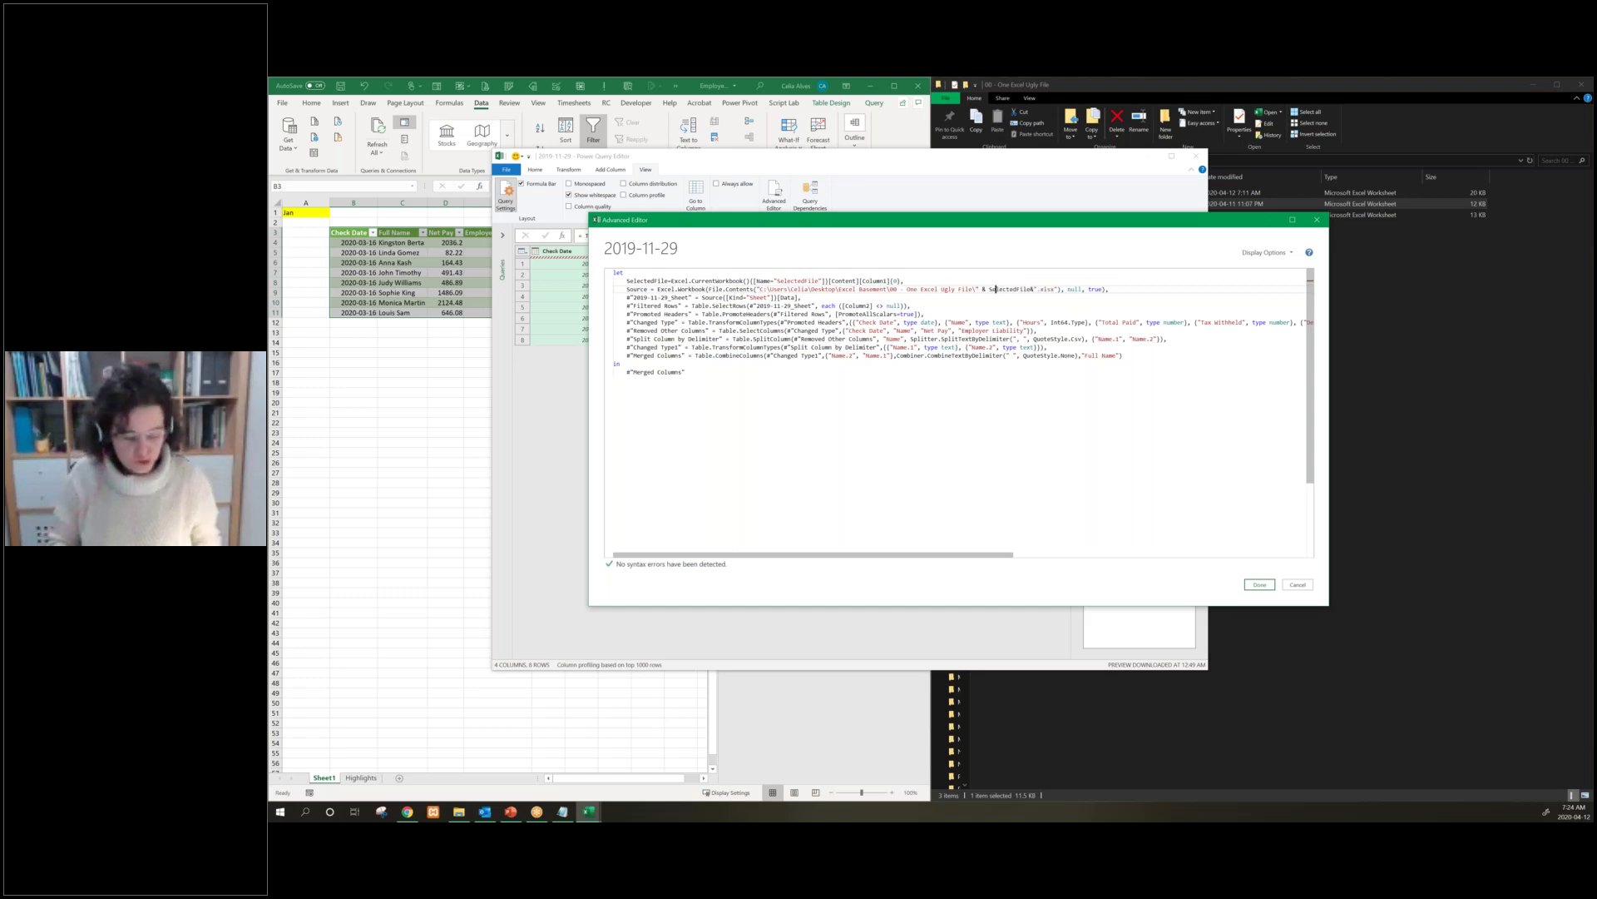
pyautogui.click(1033, 289)
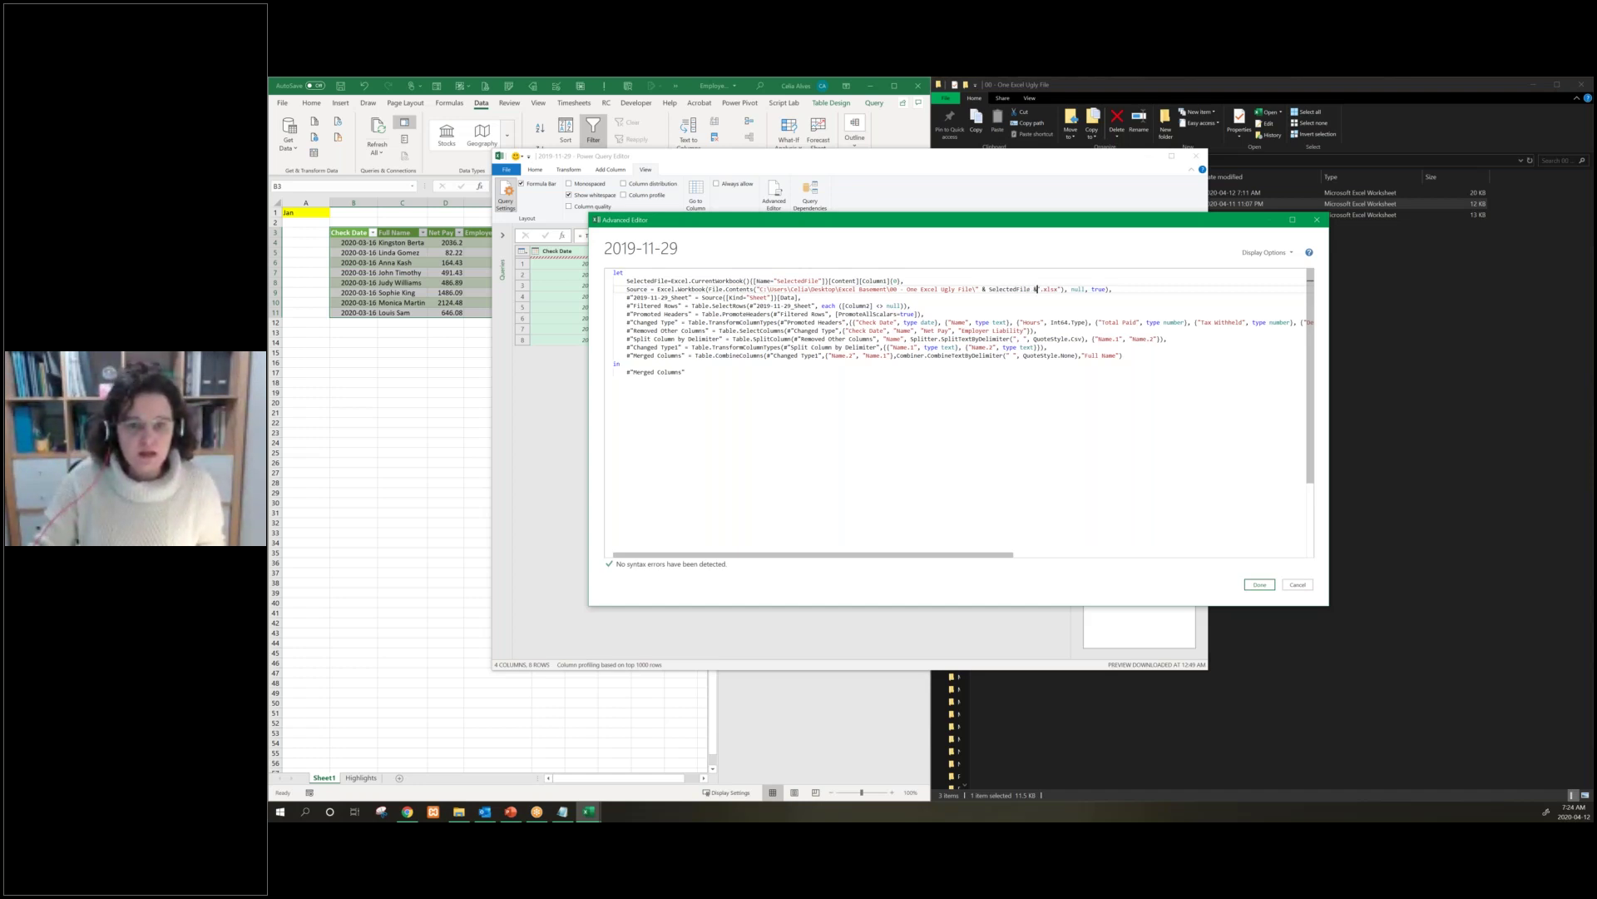
pyautogui.press('Right')
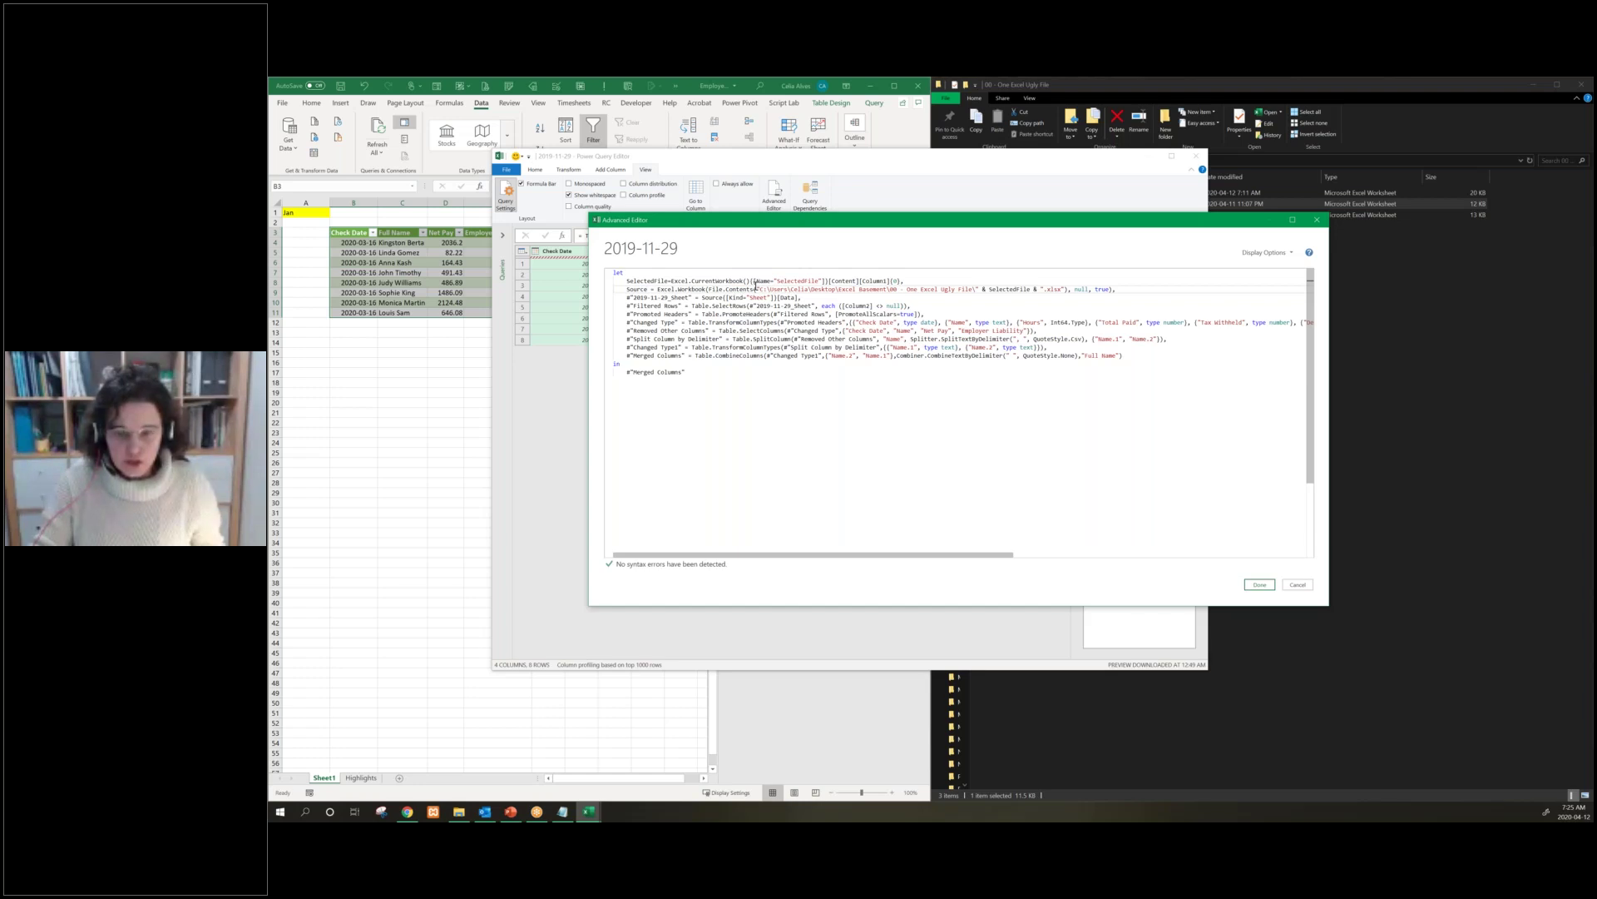
pyautogui.click(1260, 585)
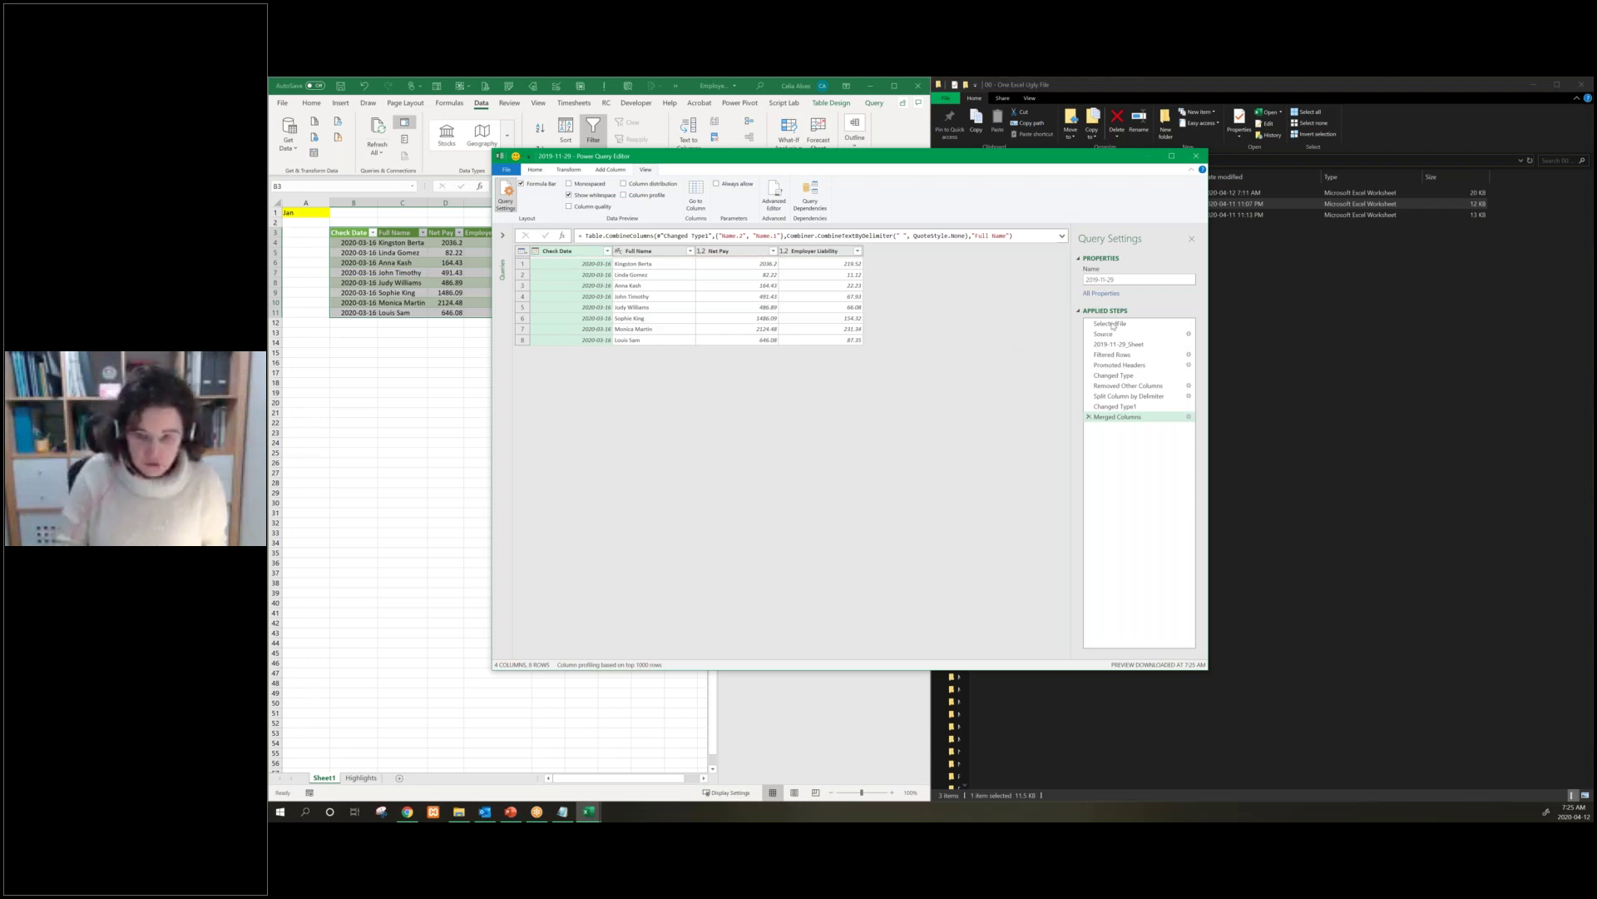
# Review the SelectedFile step and the Source step's path formula, and load the query back to the worksheet
pyautogui.click(1115, 324)
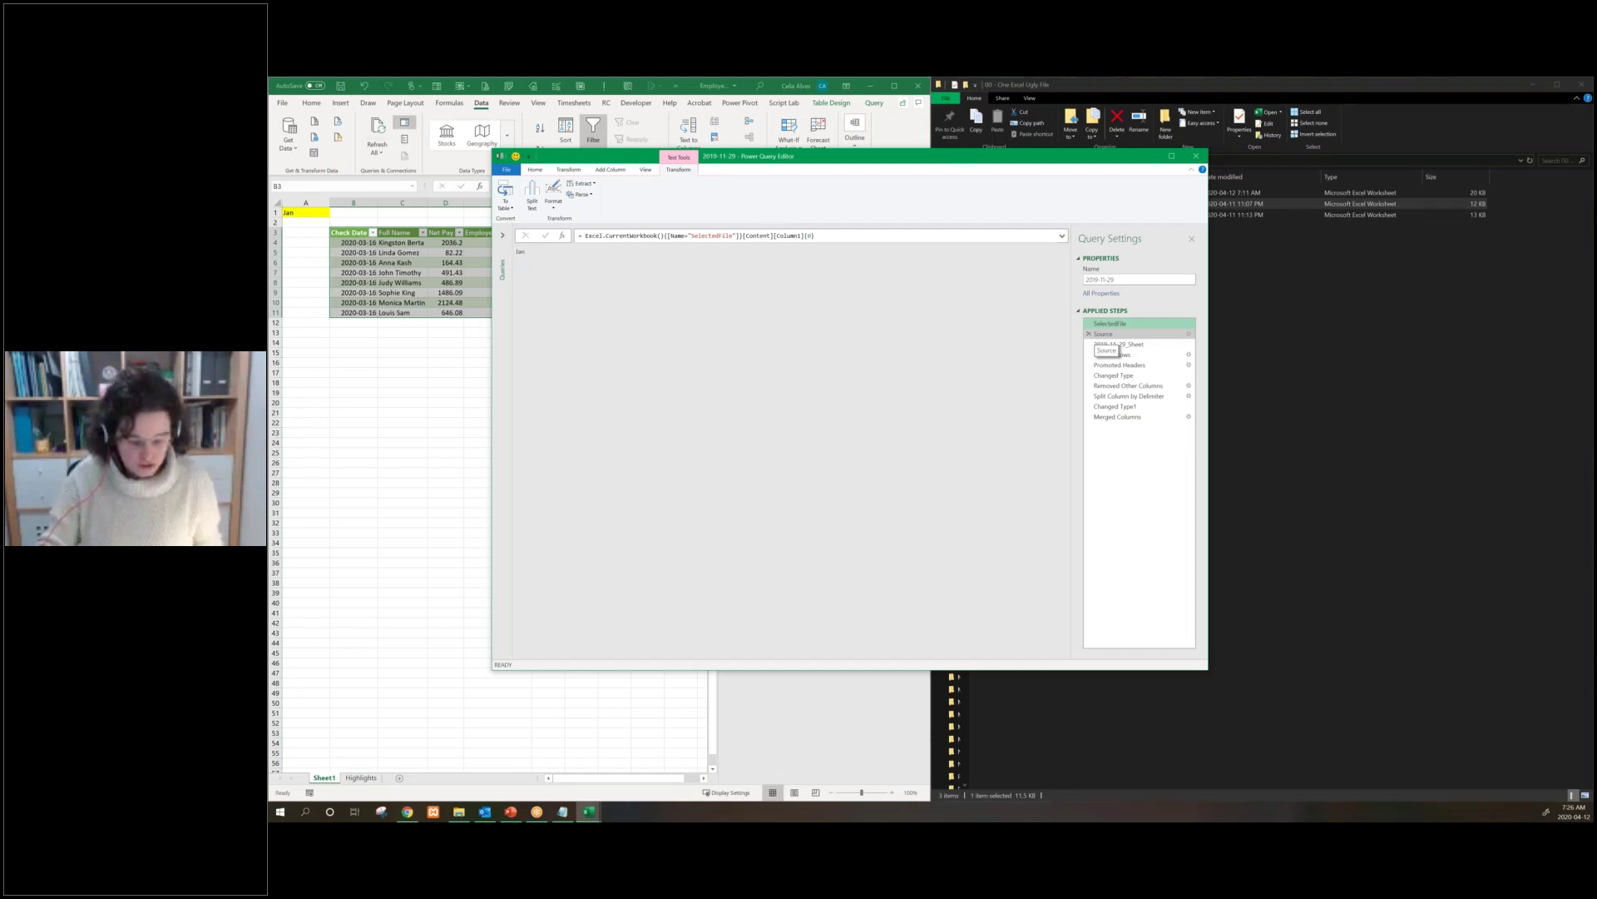
pyautogui.click(1105, 334)
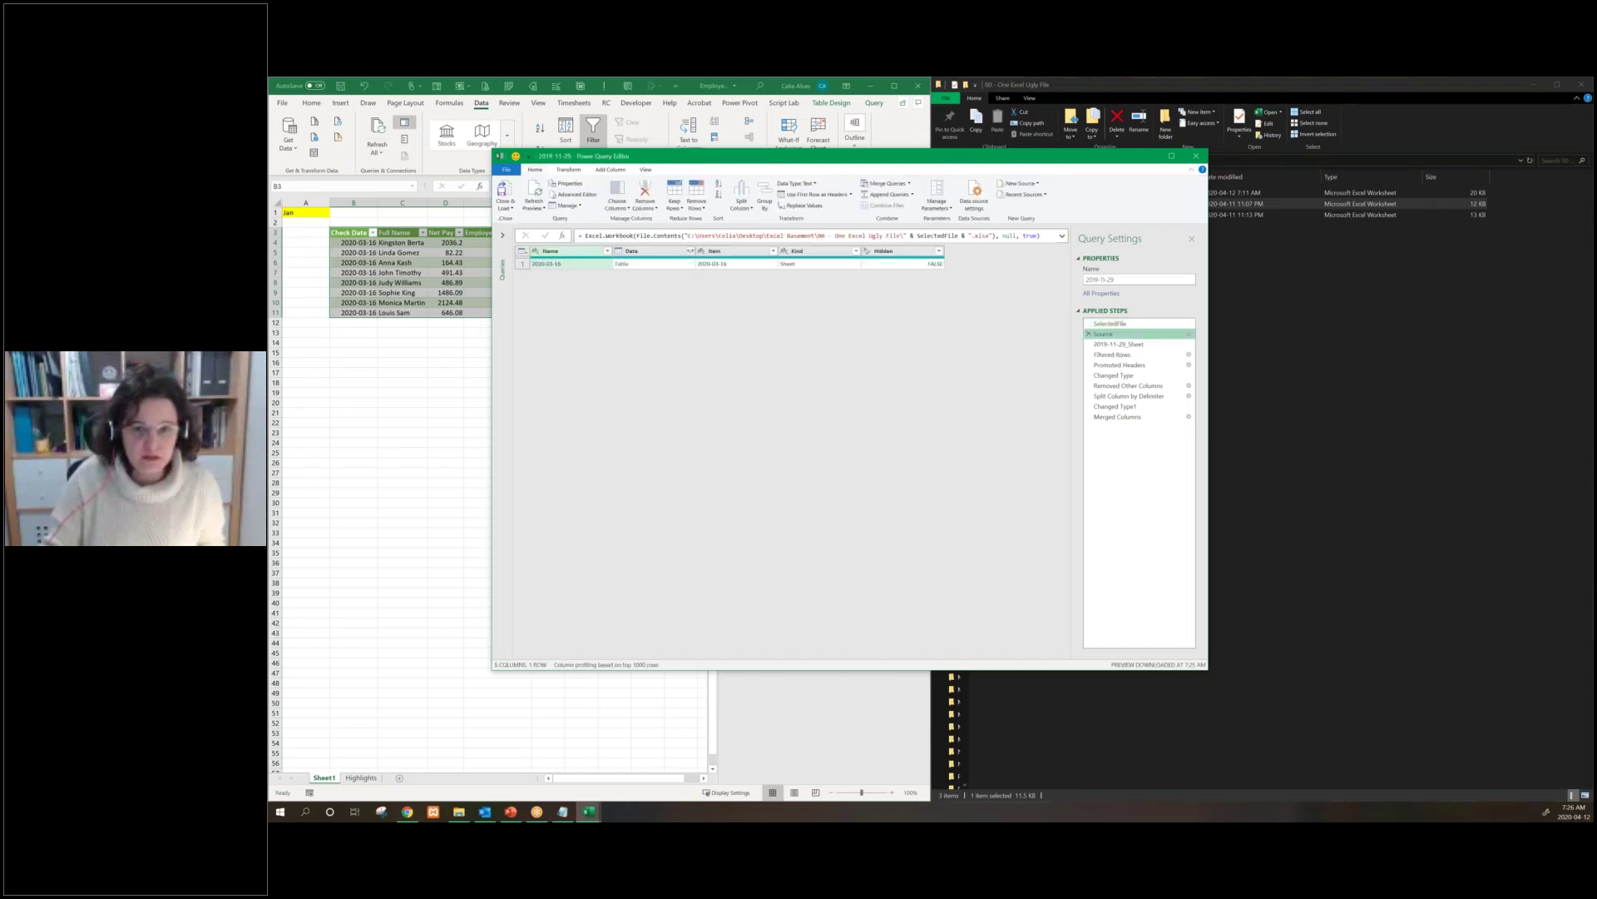
pyautogui.moveTo(688, 236); pyautogui.dragTo(580, 235)
pyautogui.moveTo(688, 235); pyautogui.dragTo(993, 235)
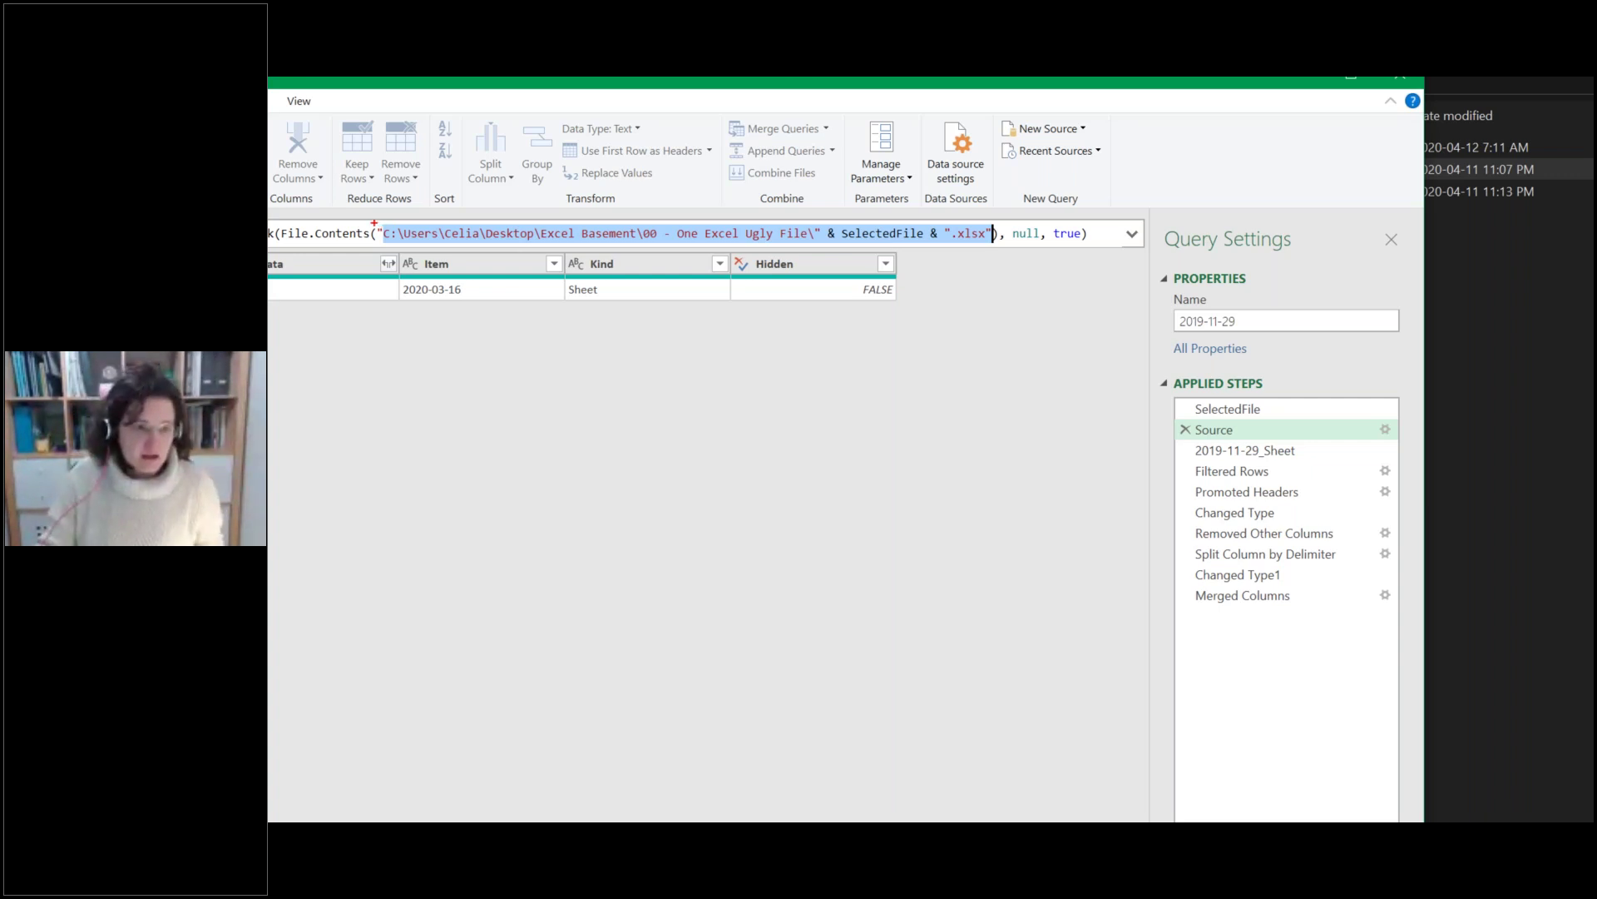
pyautogui.moveTo(374, 223); pyautogui.dragTo(1005, 247)
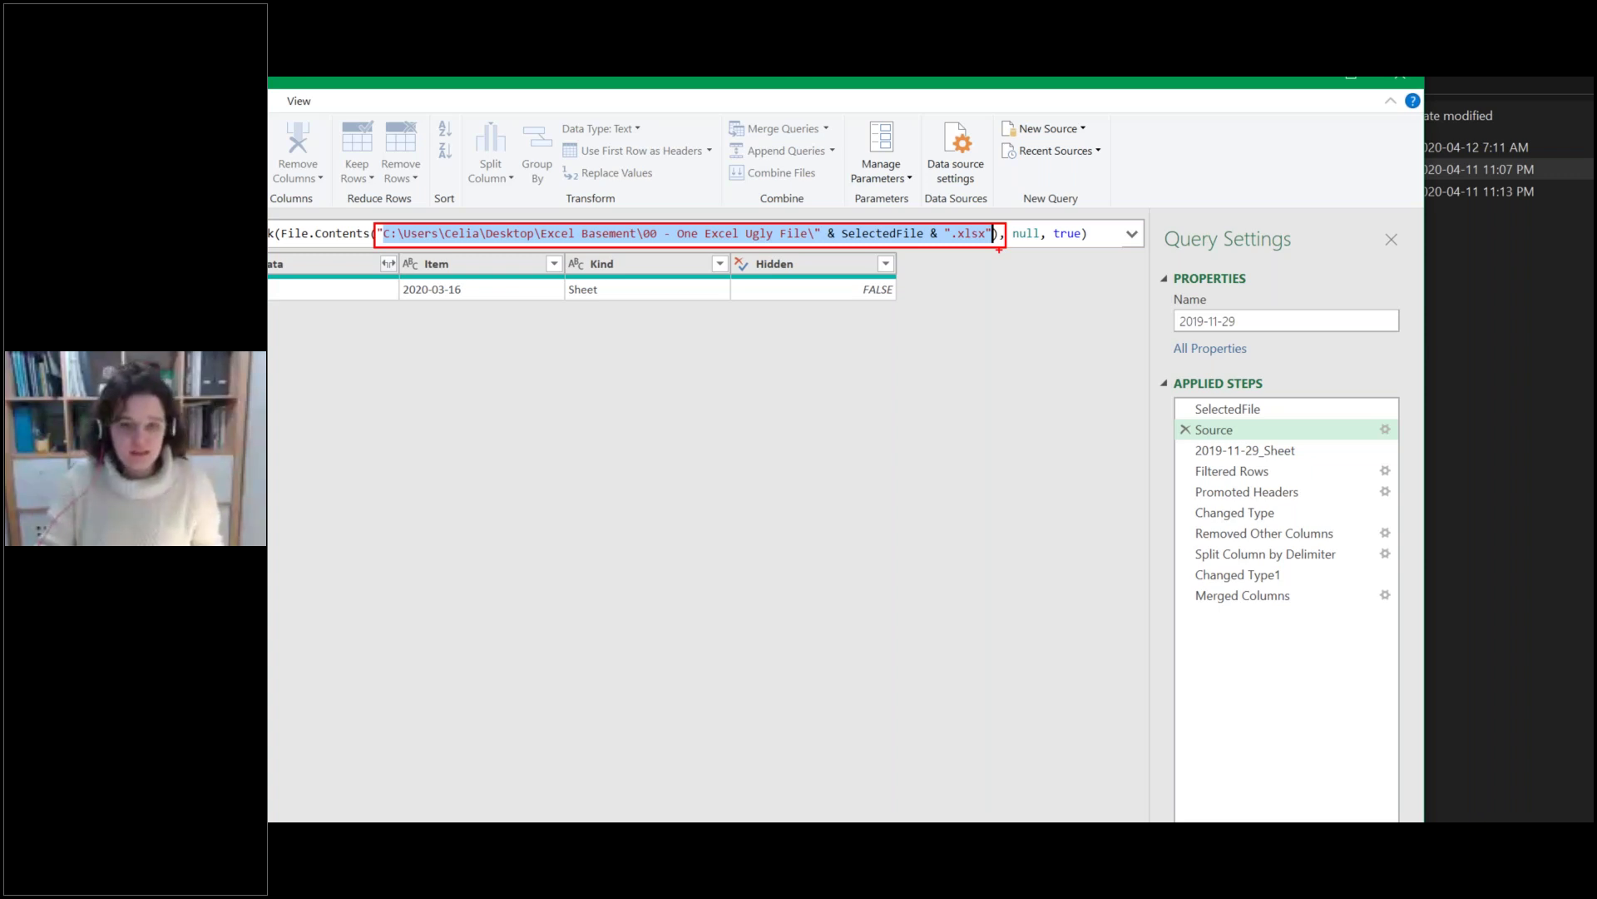
pyautogui.press('Escape')
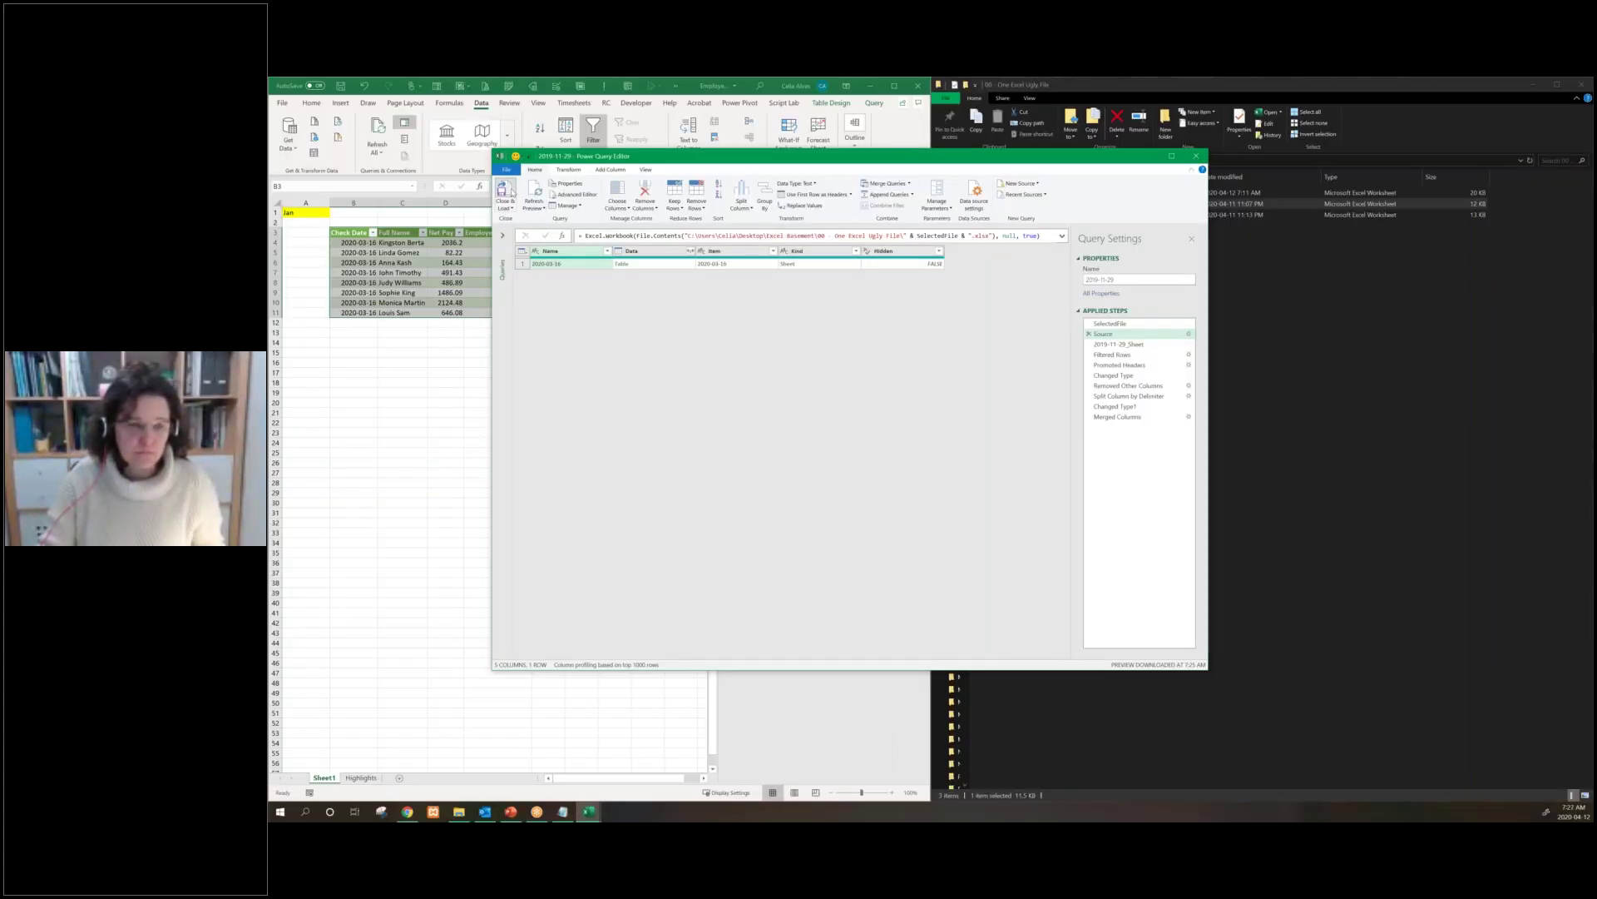
pyautogui.click(504, 193)
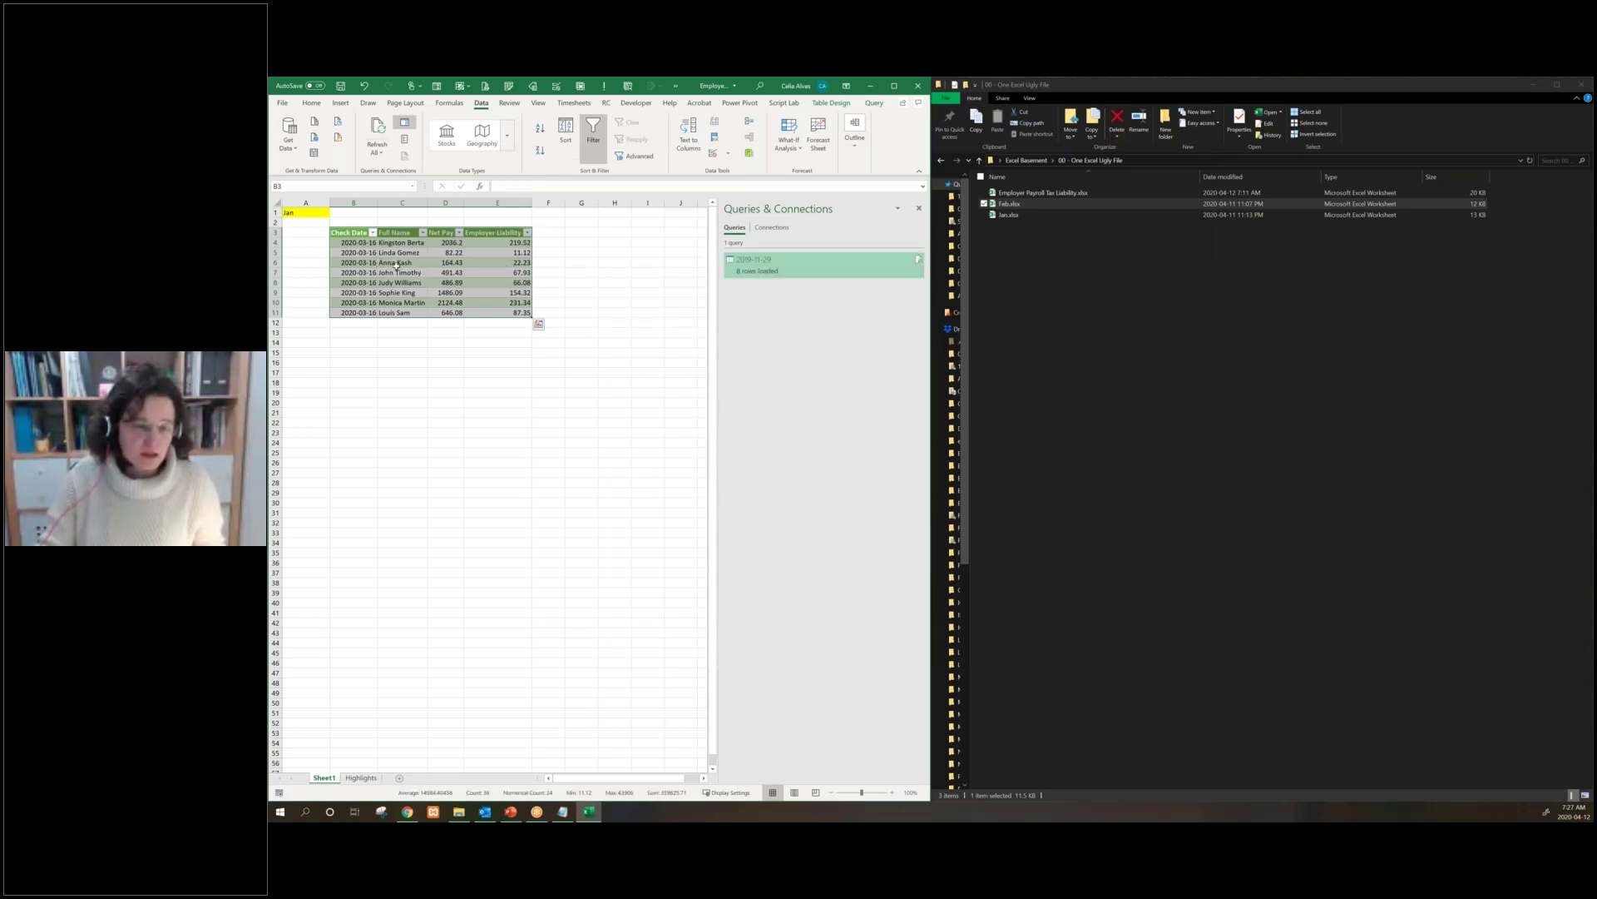
# Choose Feb in the SelectedFile dropdown cell A1 and refresh the payroll table
pyautogui.click(320, 213)
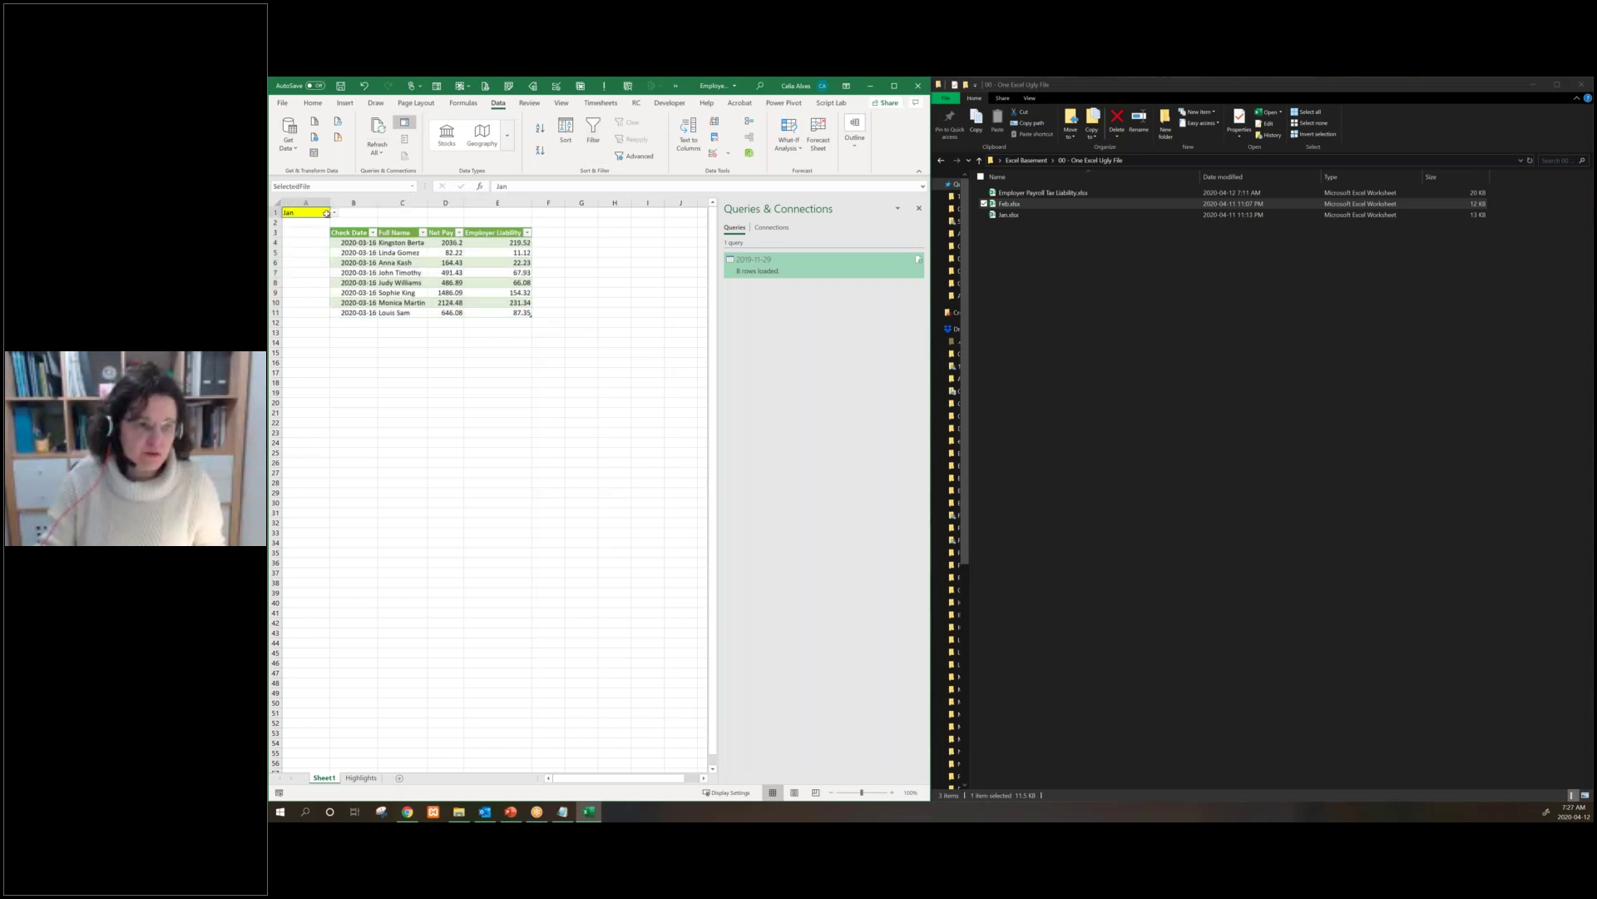
pyautogui.click(333, 213)
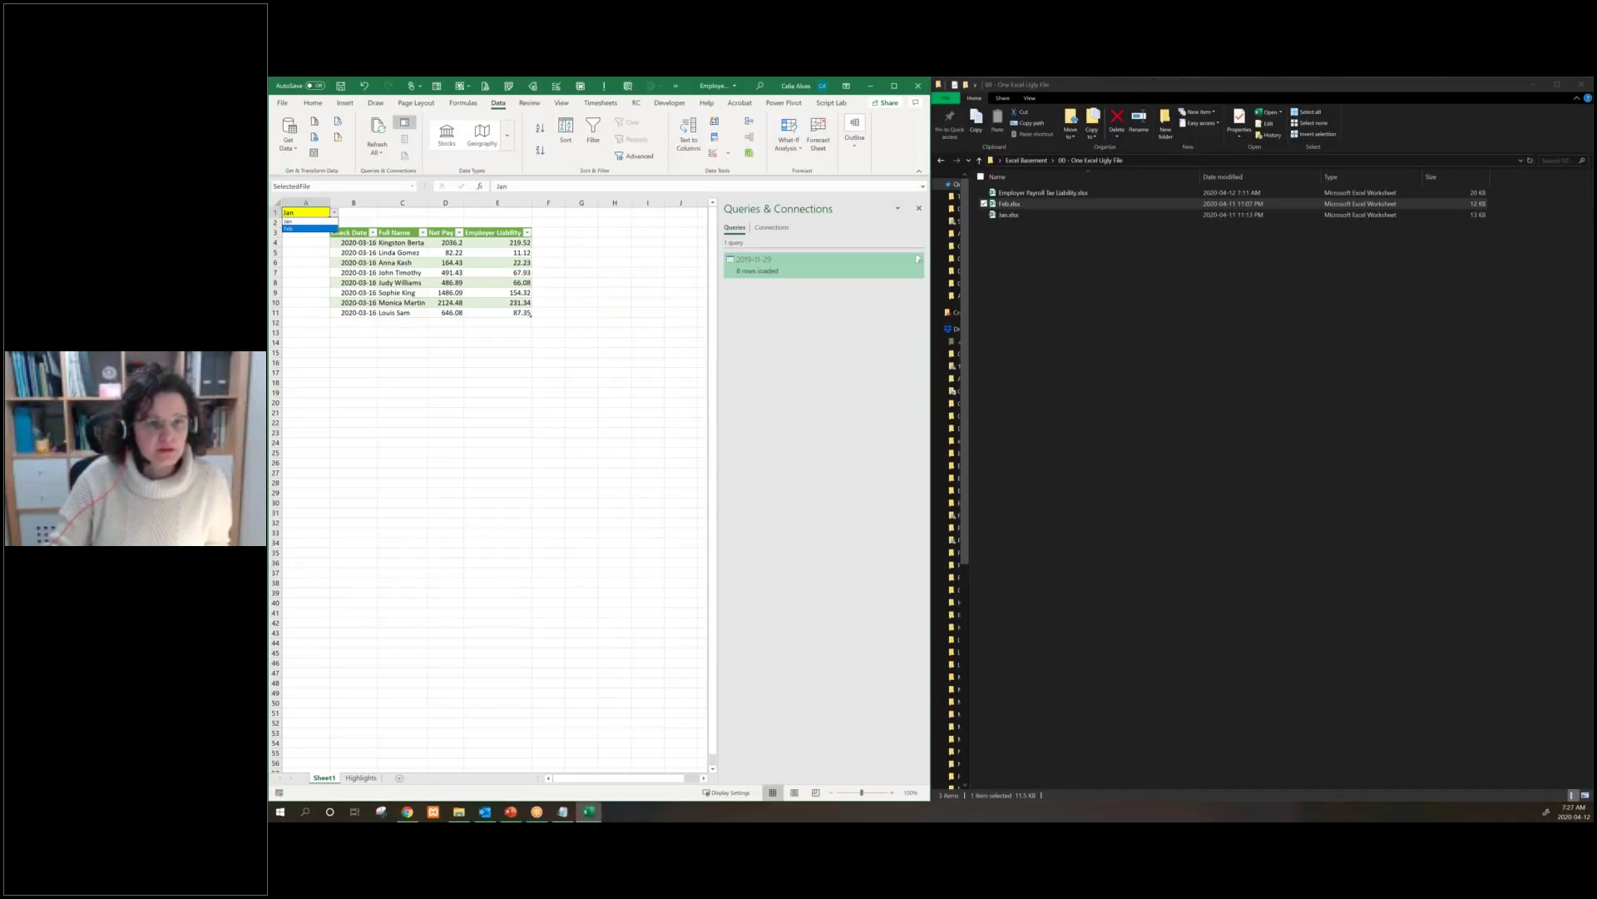
pyautogui.click(342, 229)
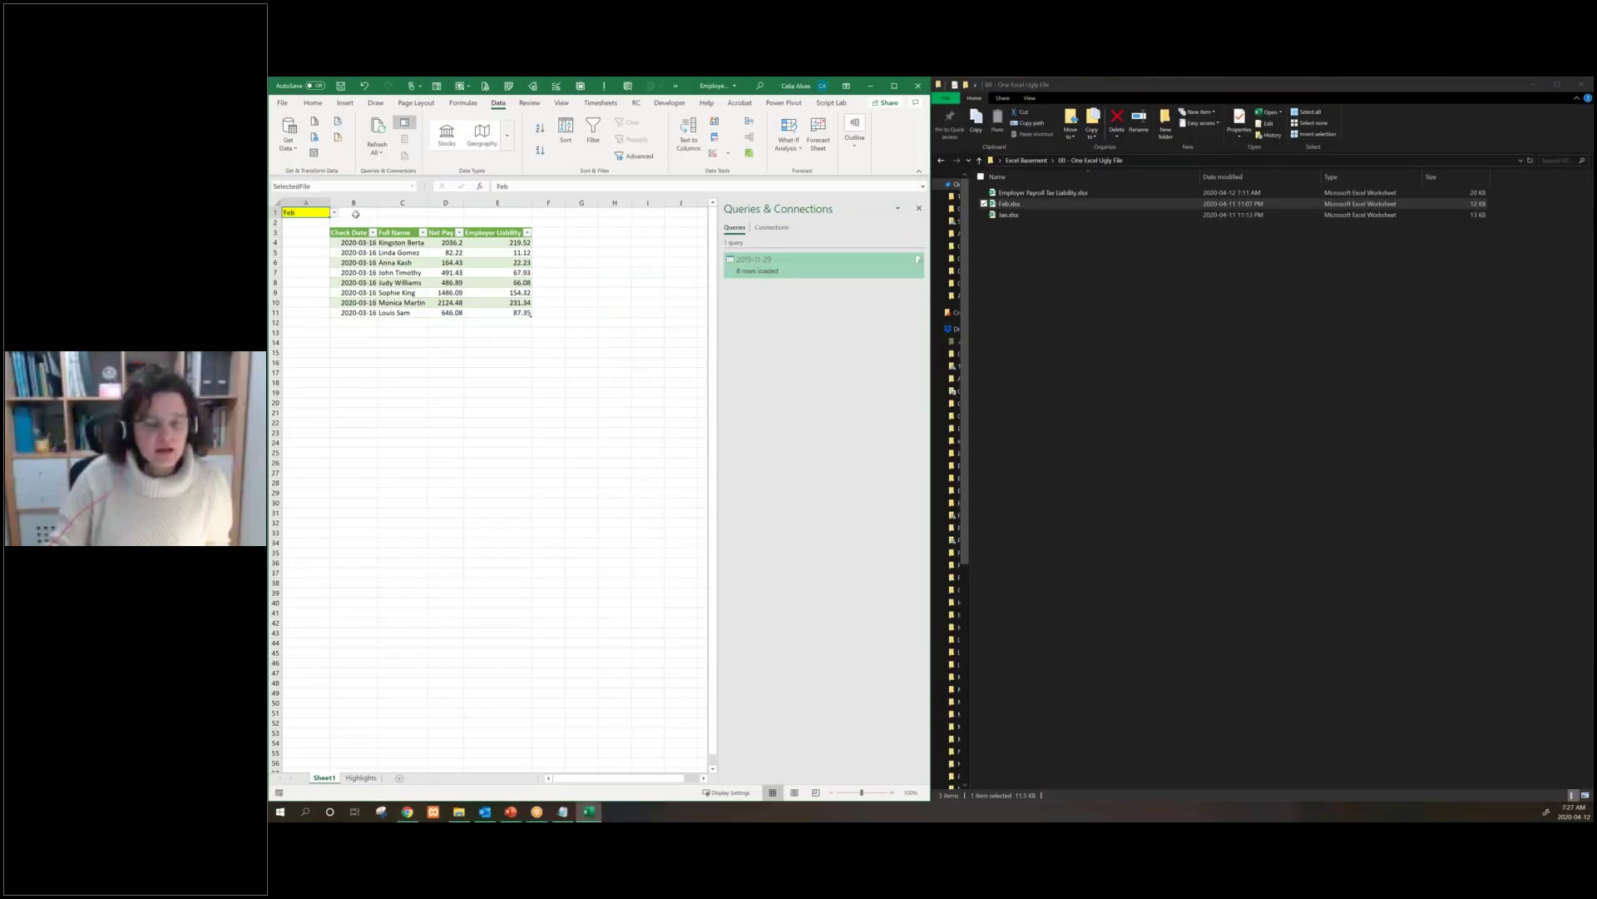
pyautogui.click(416, 254)
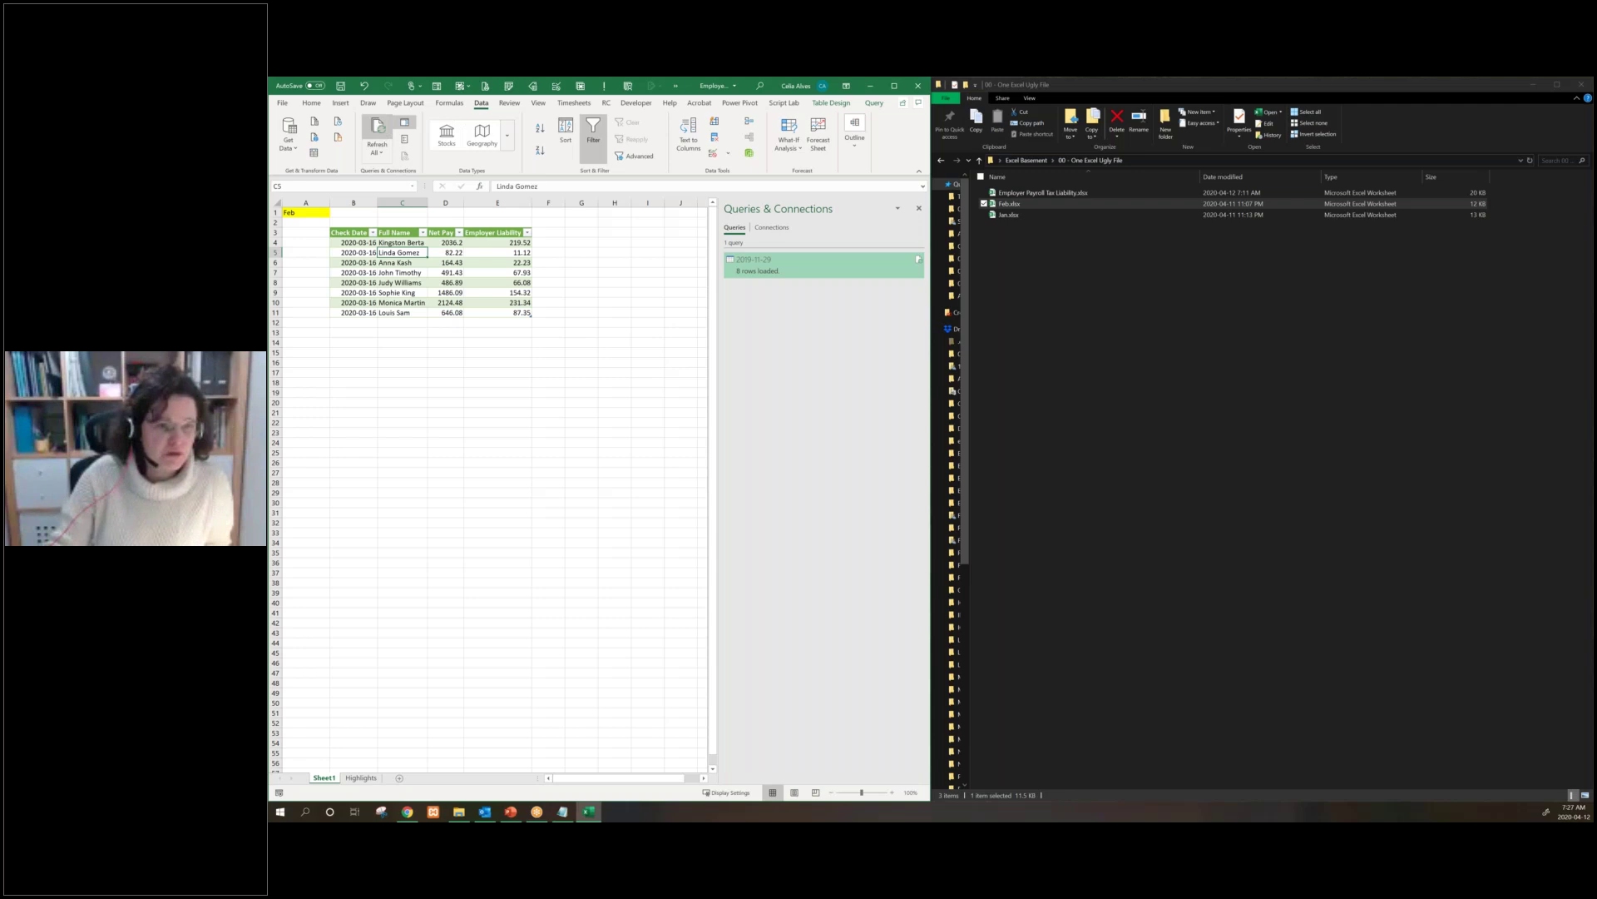
pyautogui.click(377, 135)
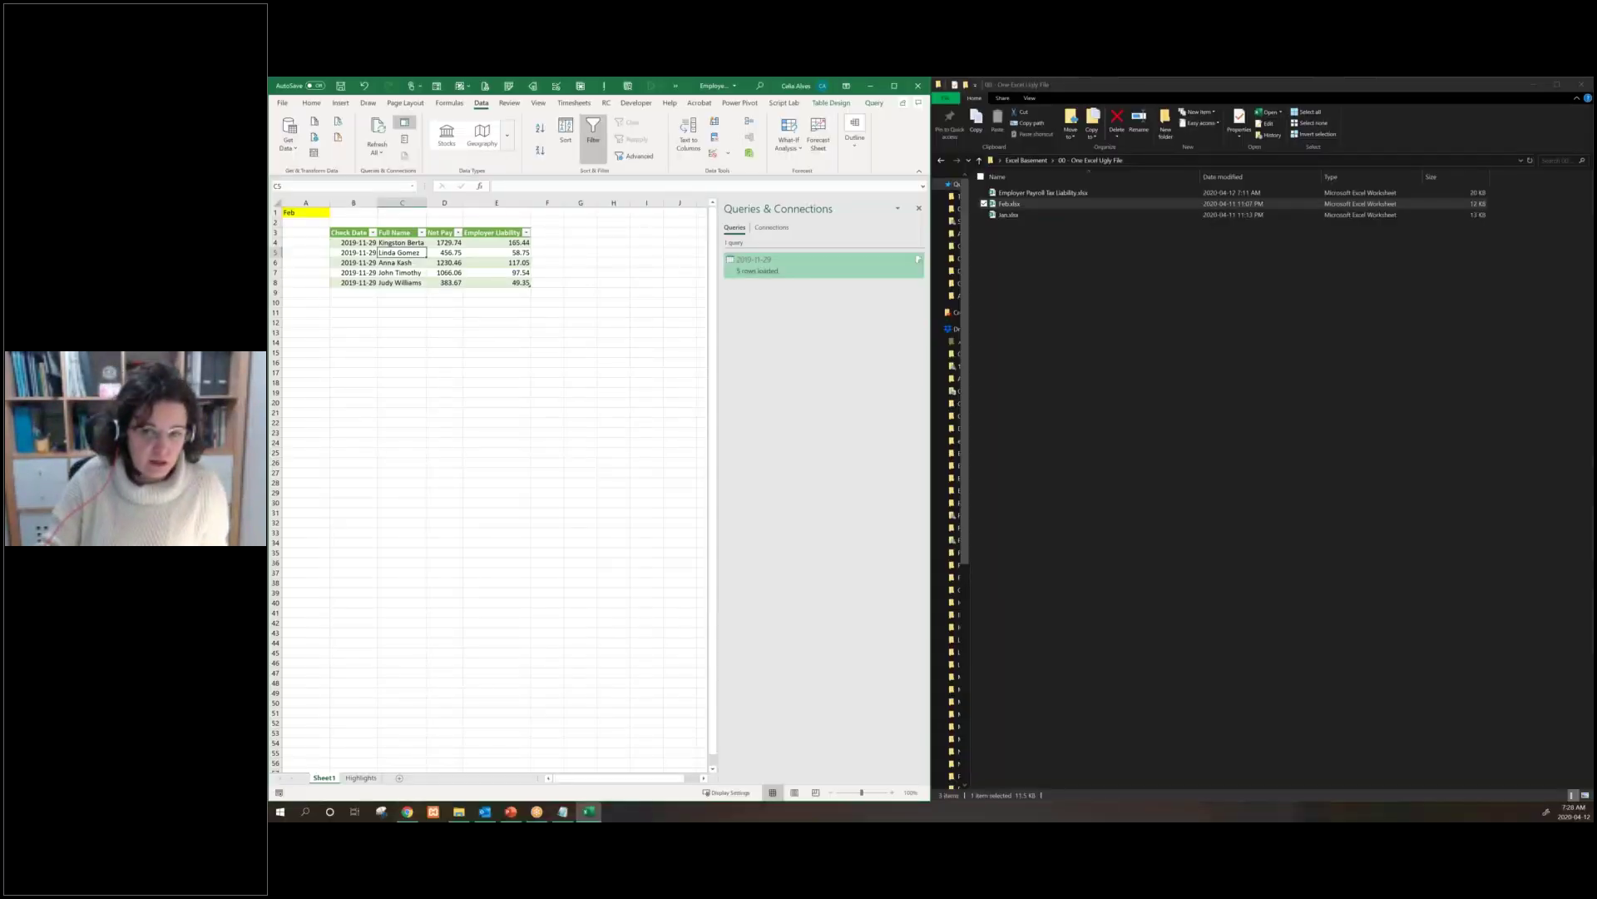
# Save the workbook and maximize its window
pyautogui.click(305, 212)
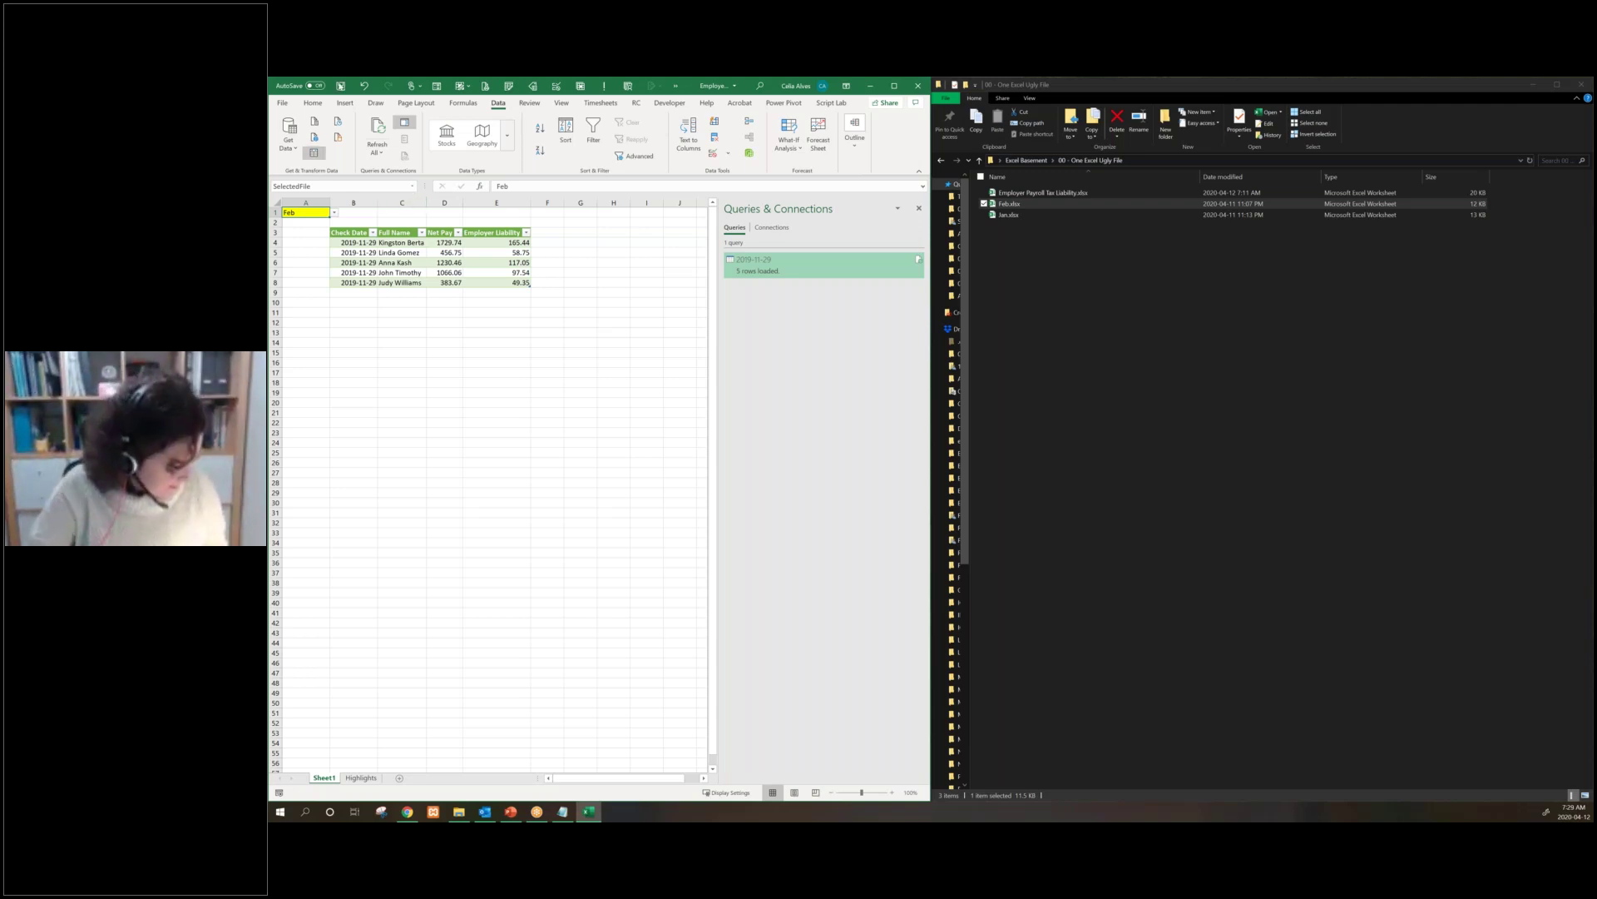
pyautogui.click(340, 86)
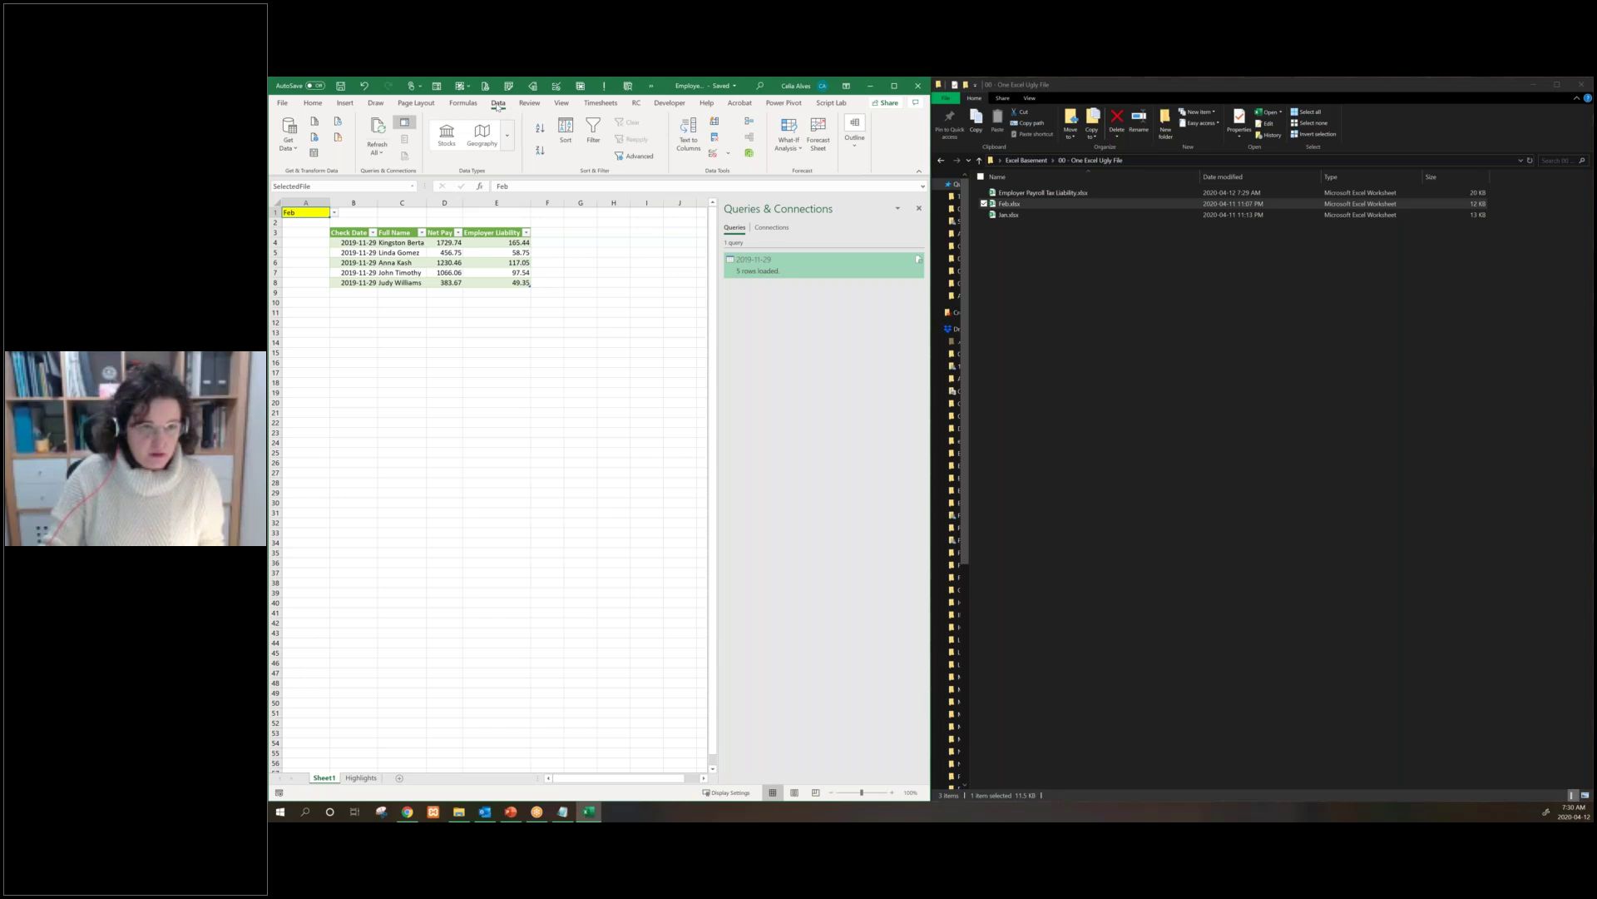
pyautogui.press('super+Up')
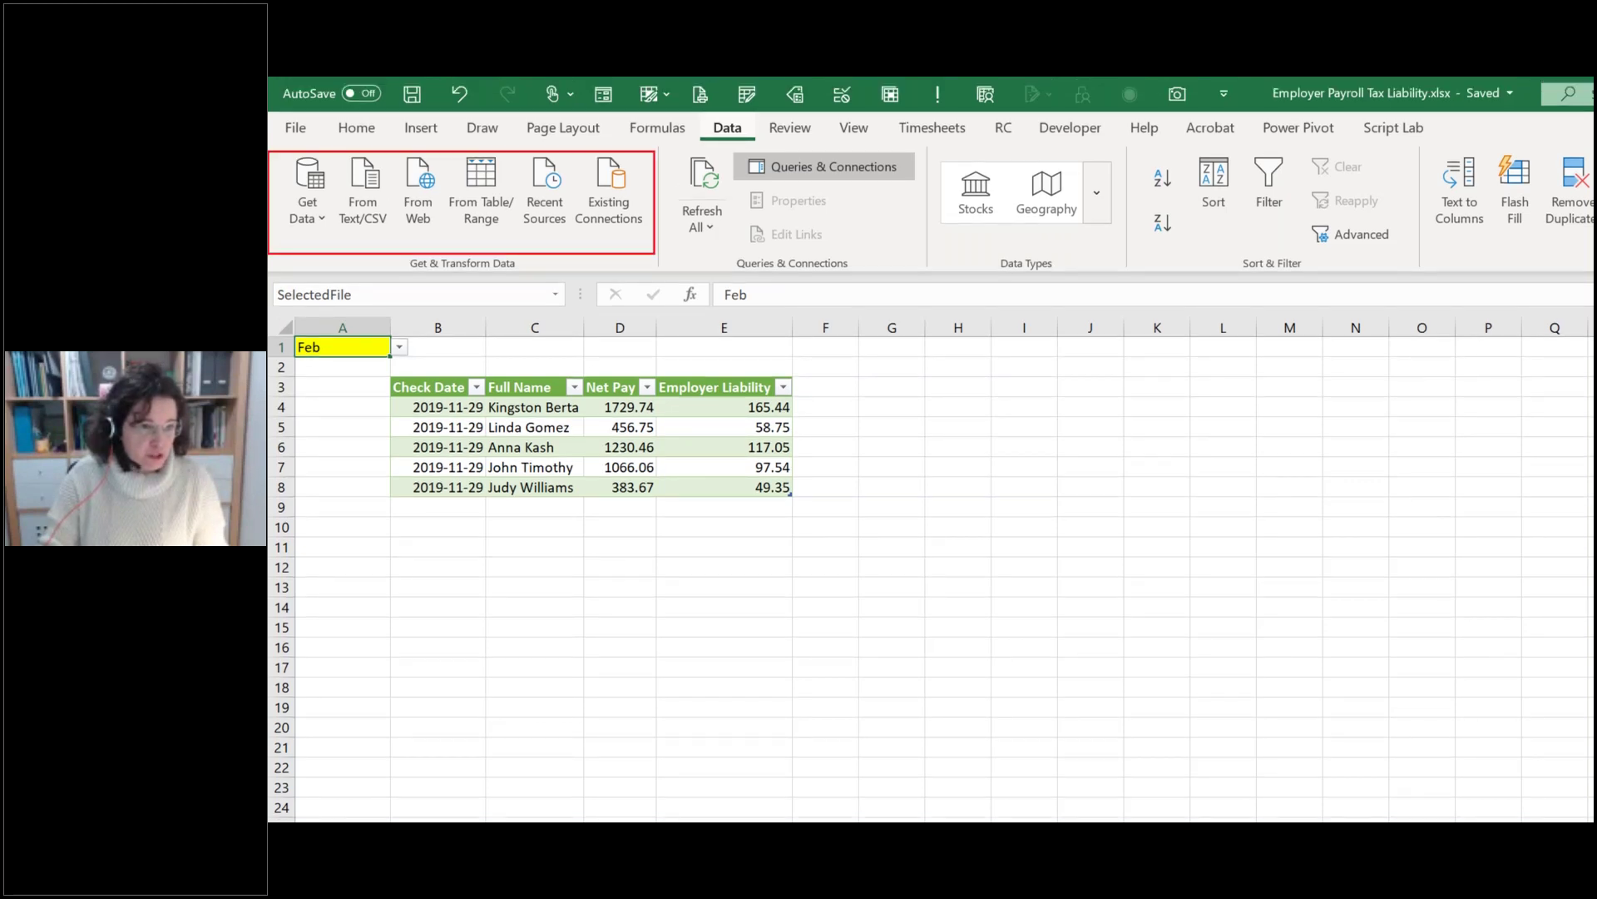
# Look through the available data sources for importing from a file, including workbook, text/CSV and folder
pyautogui.click(307, 195)
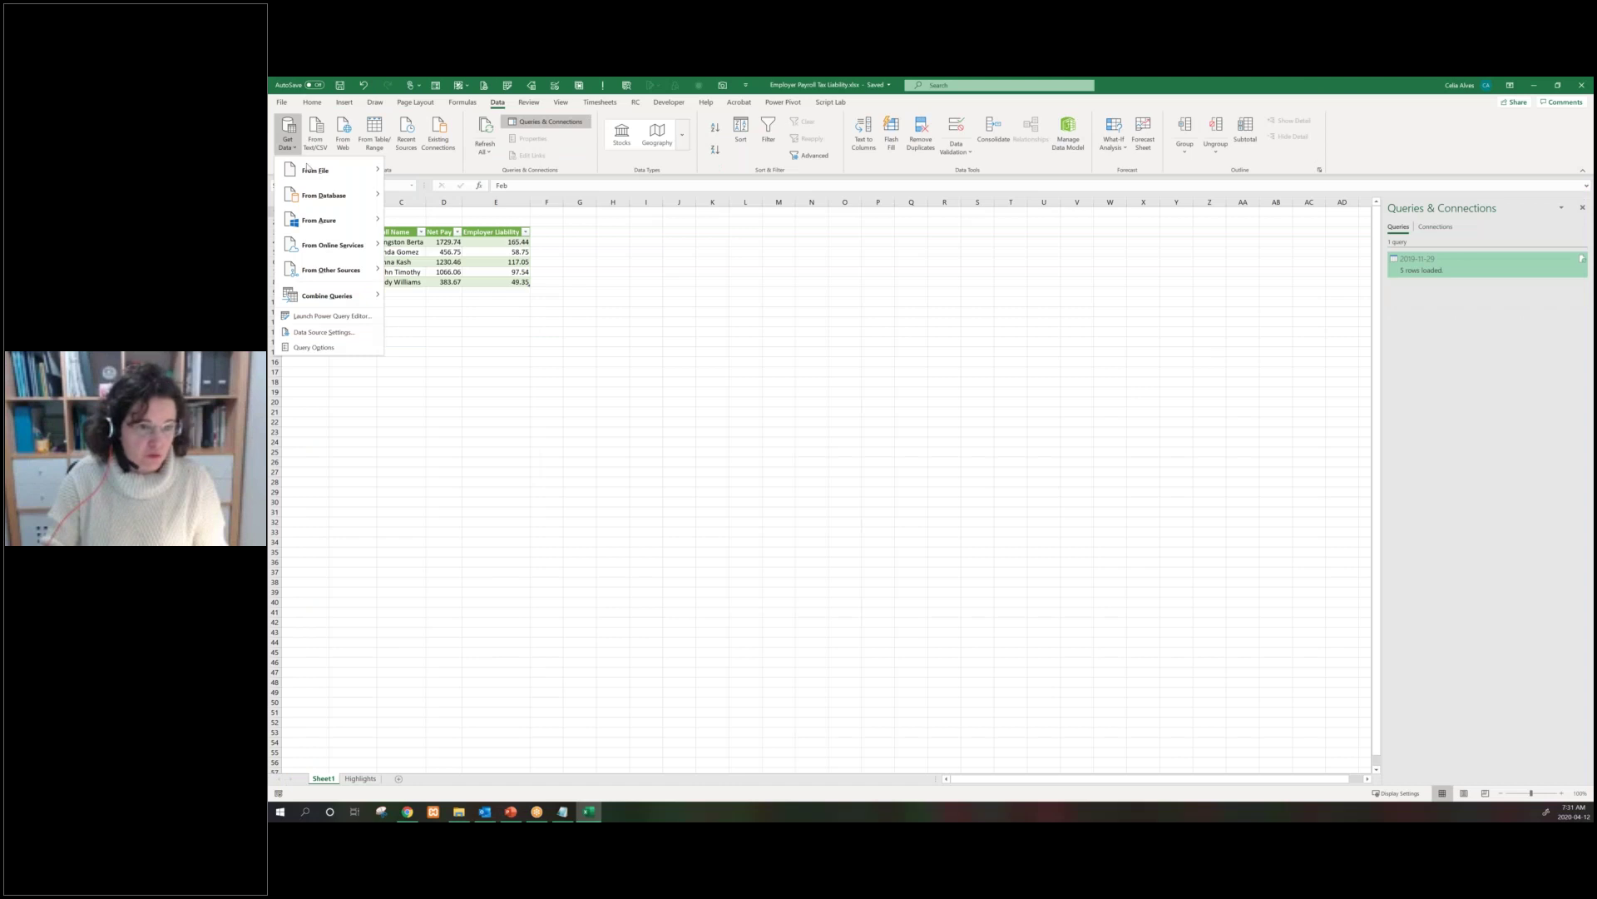
pyautogui.moveTo(307, 170)
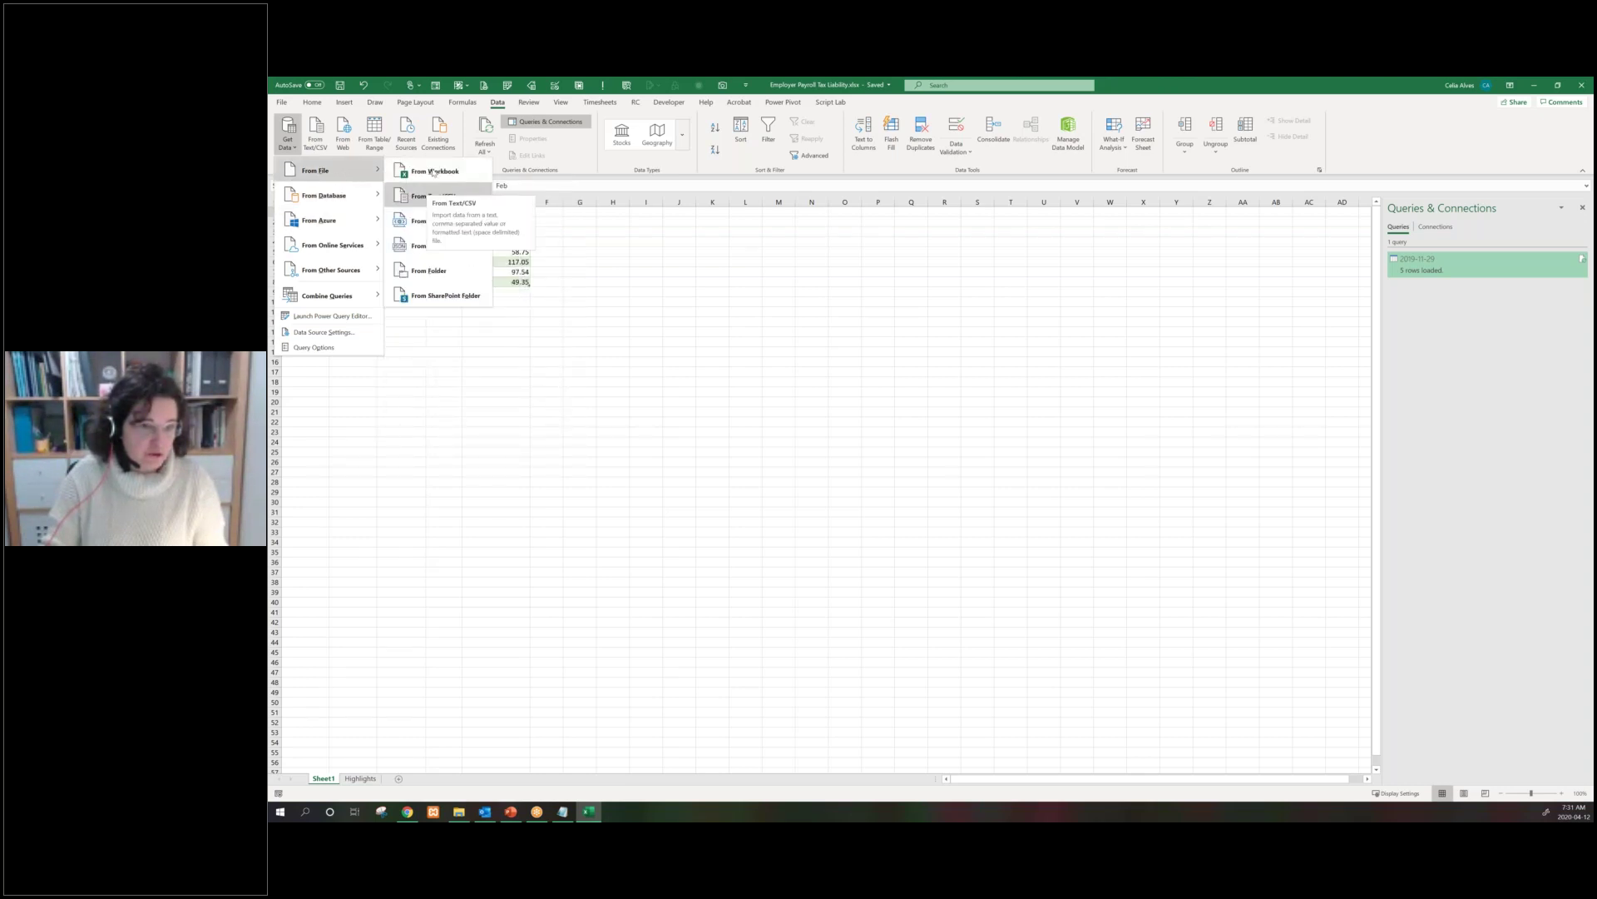
pyautogui.click(438, 272)
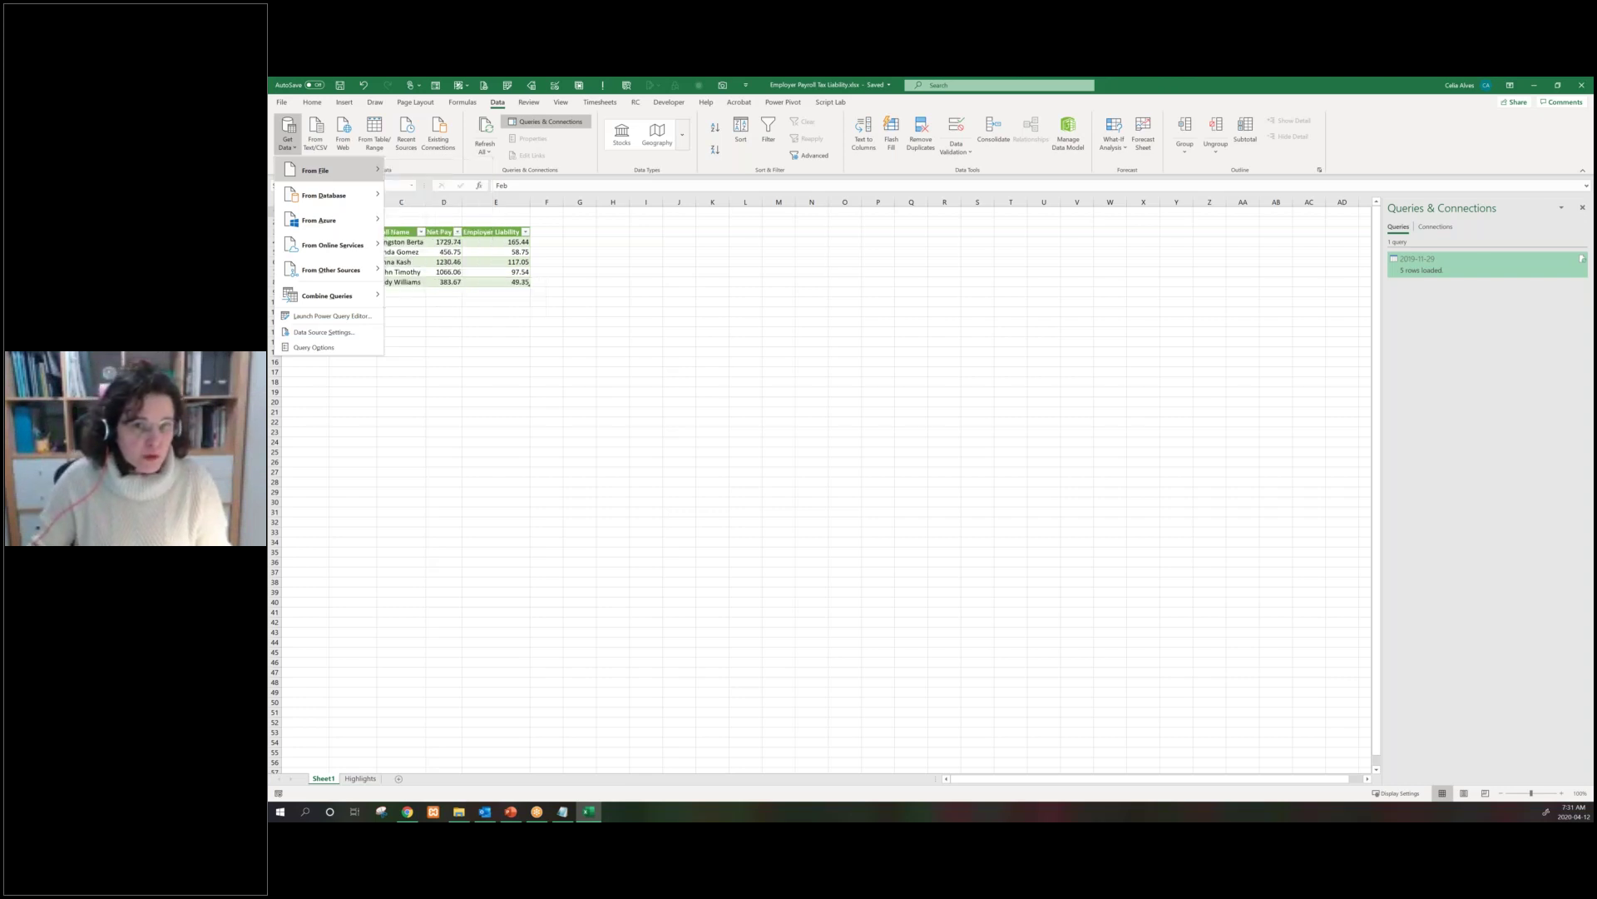
pyautogui.click(591, 285)
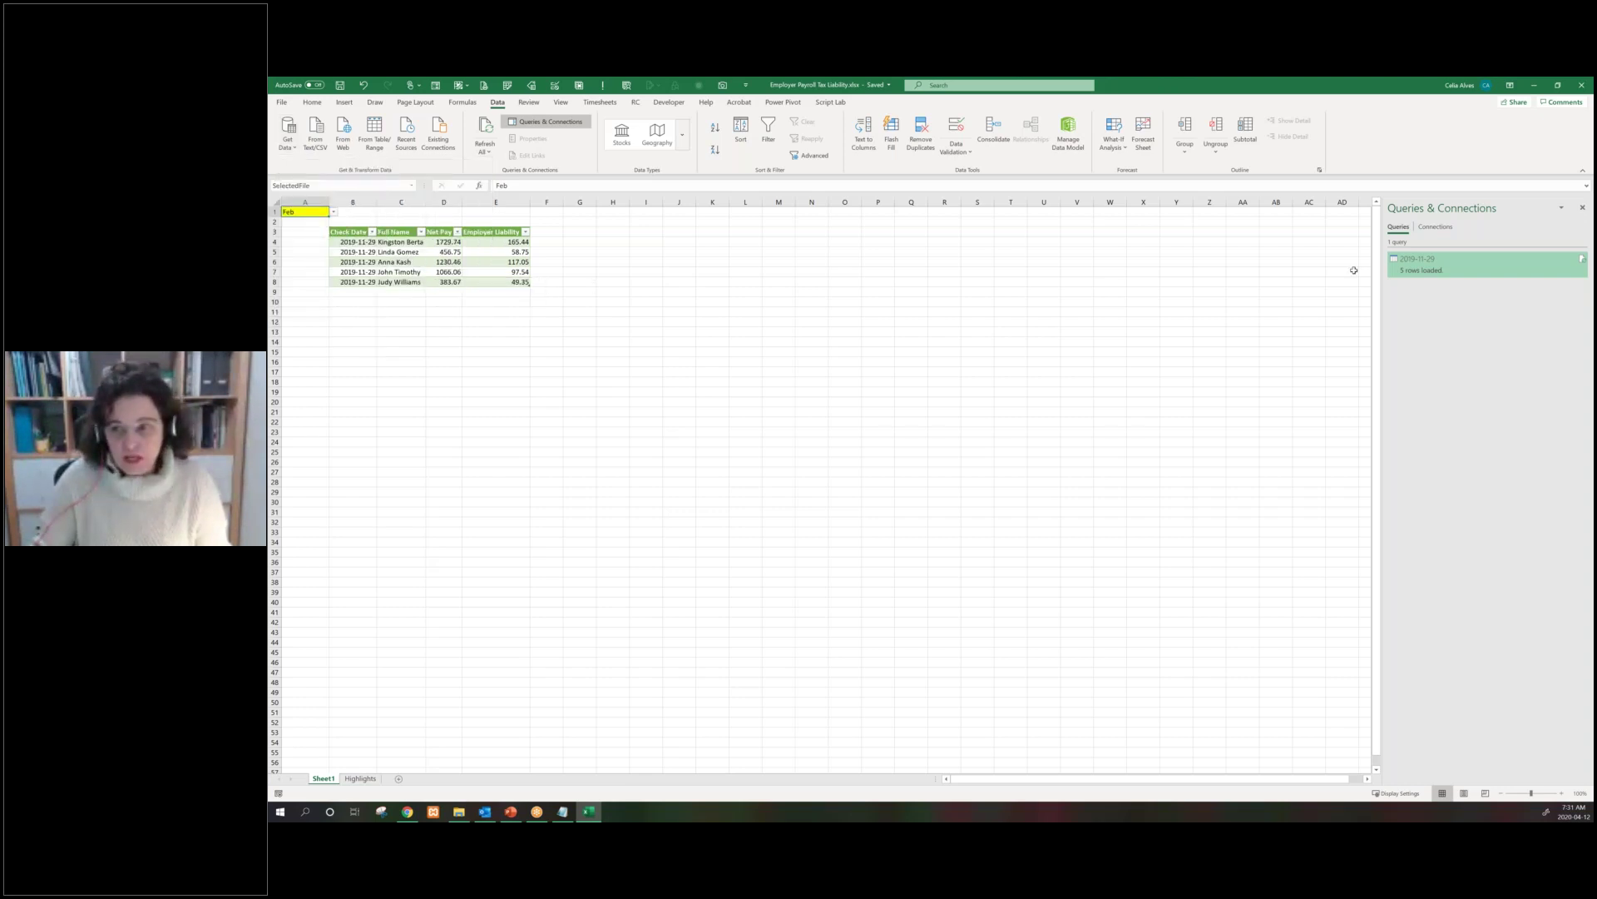
# Reopen the payroll query in Power Query and look over its transform and add-column commands
pyautogui.doubleClick(1423, 270)
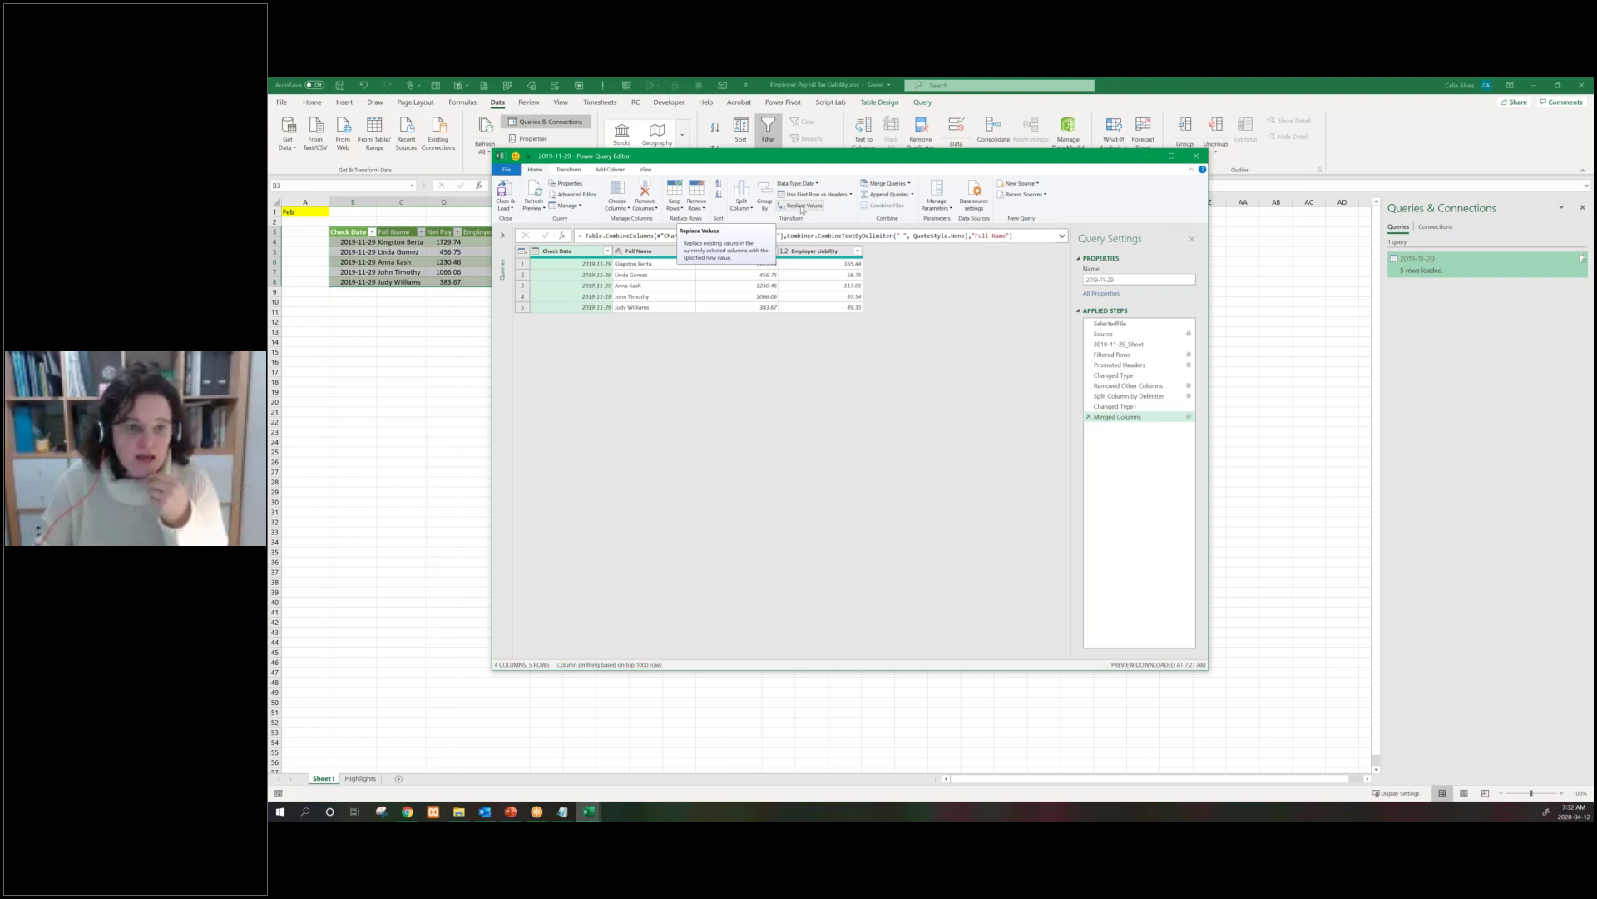
pyautogui.click(582, 171)
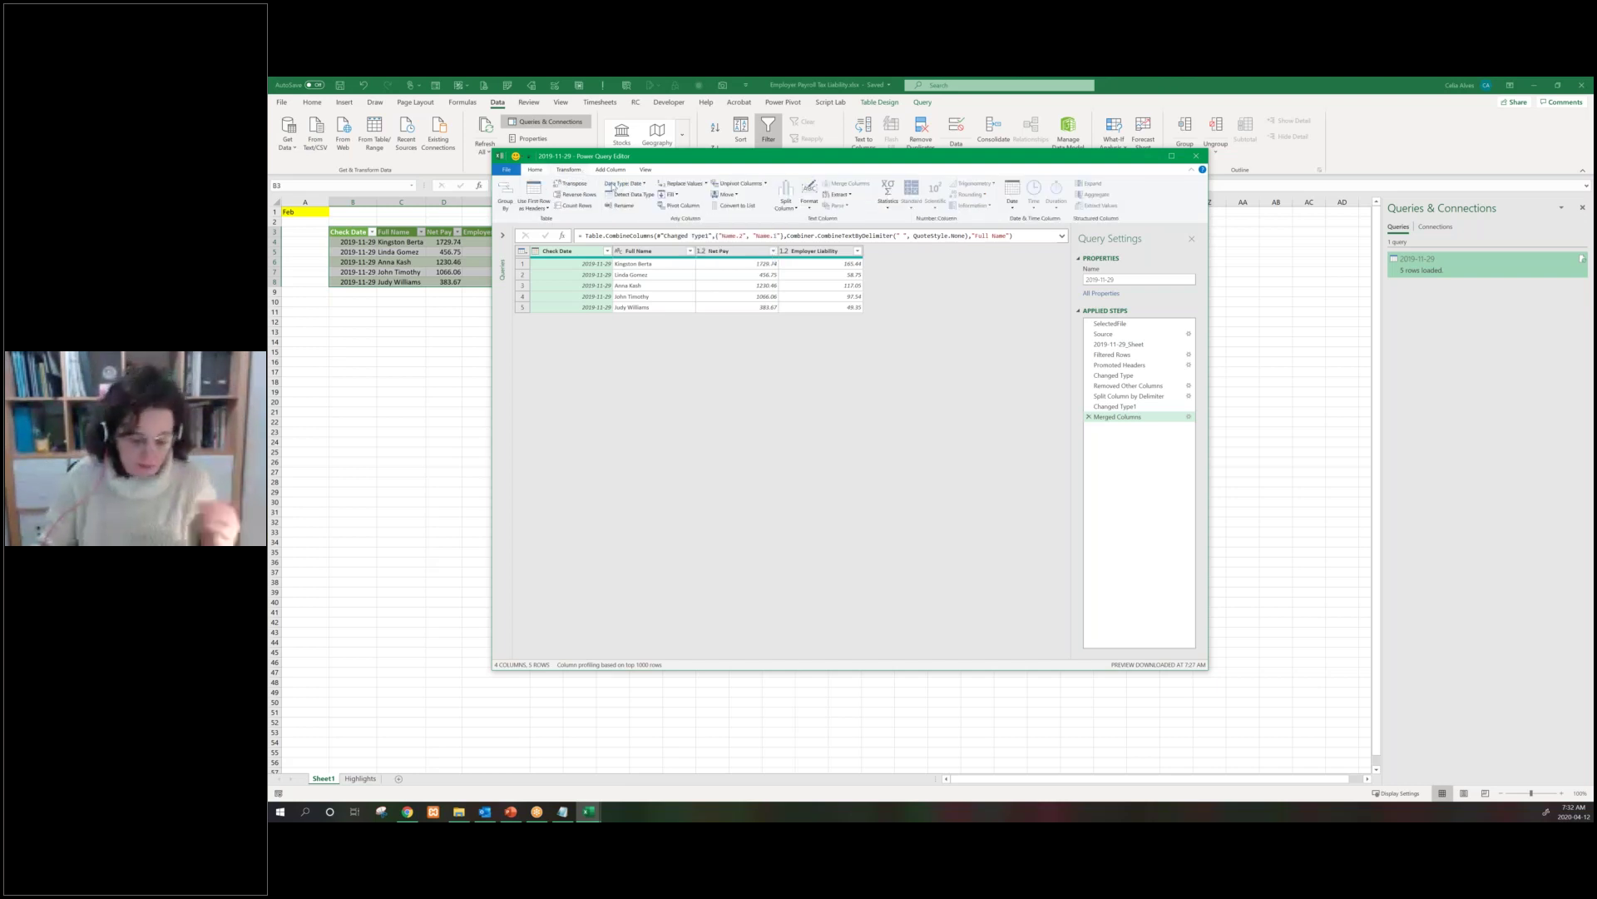
pyautogui.click(609, 170)
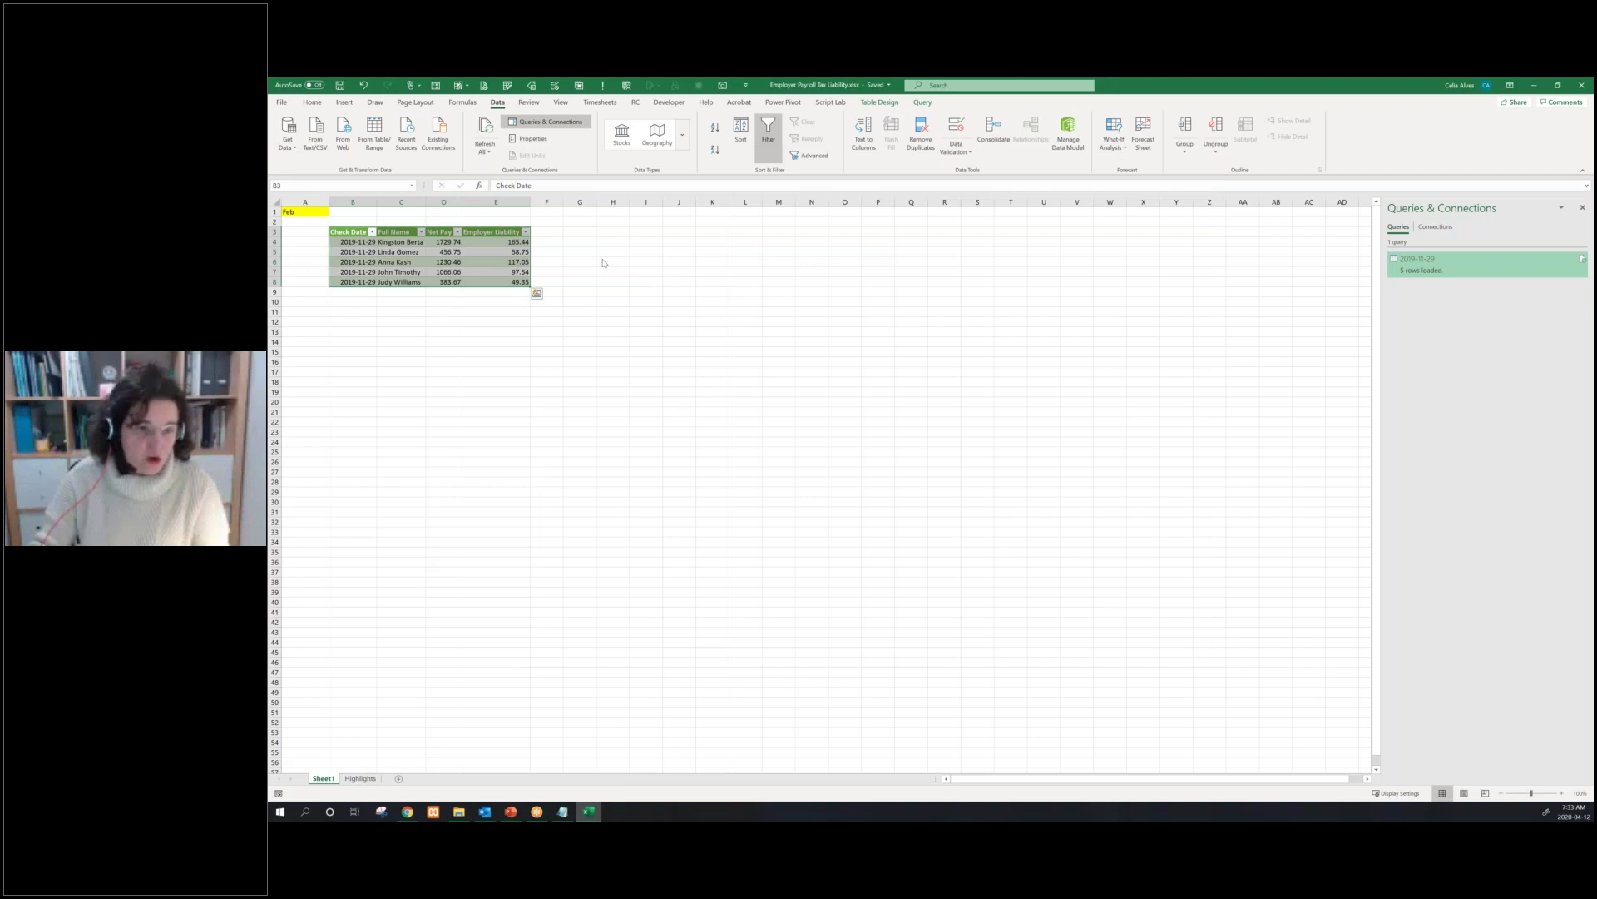
# Create a PivotTable from the payroll table on a new worksheet
pyautogui.click(499, 241)
pyautogui.click(444, 252)
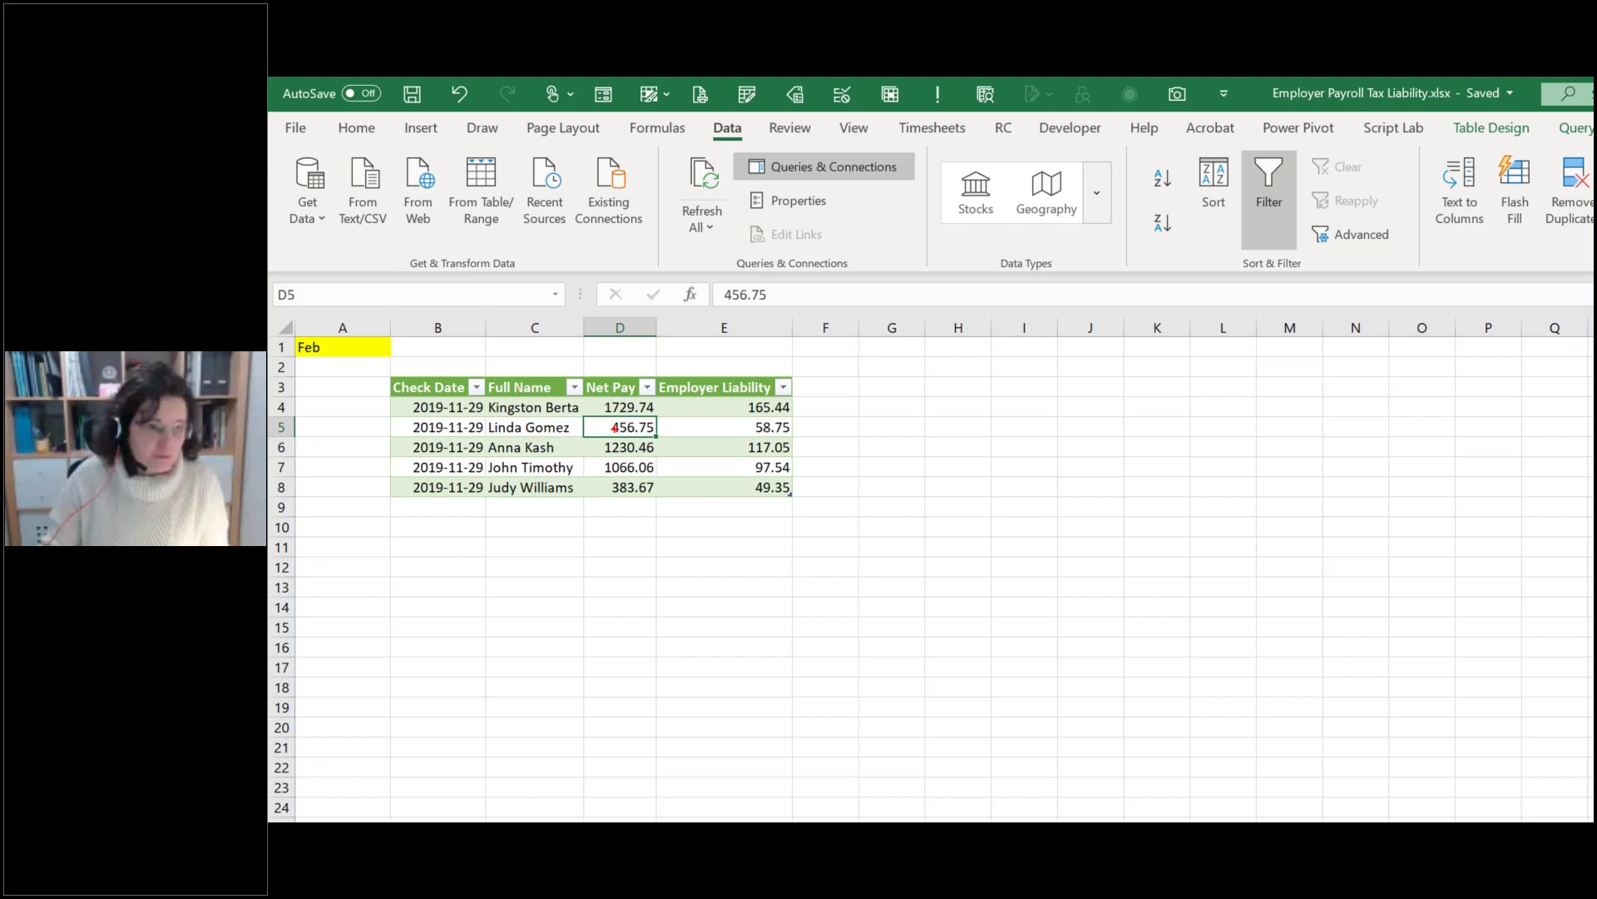
pyautogui.click(749, 427)
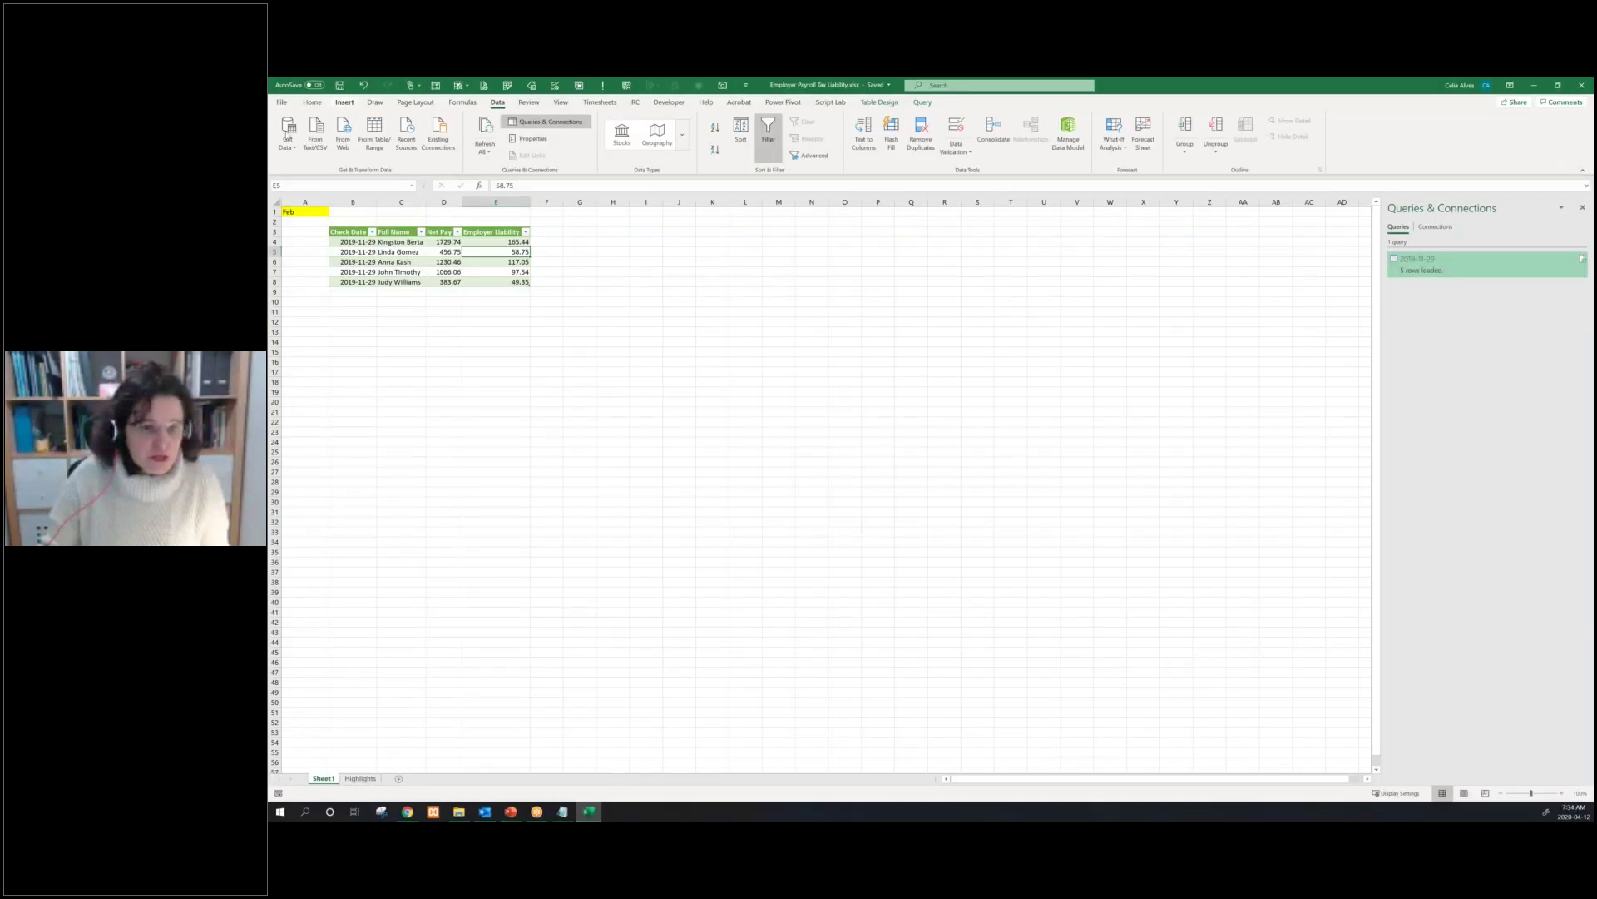
pyautogui.hotkey('alt', 'n')
pyautogui.press('v')
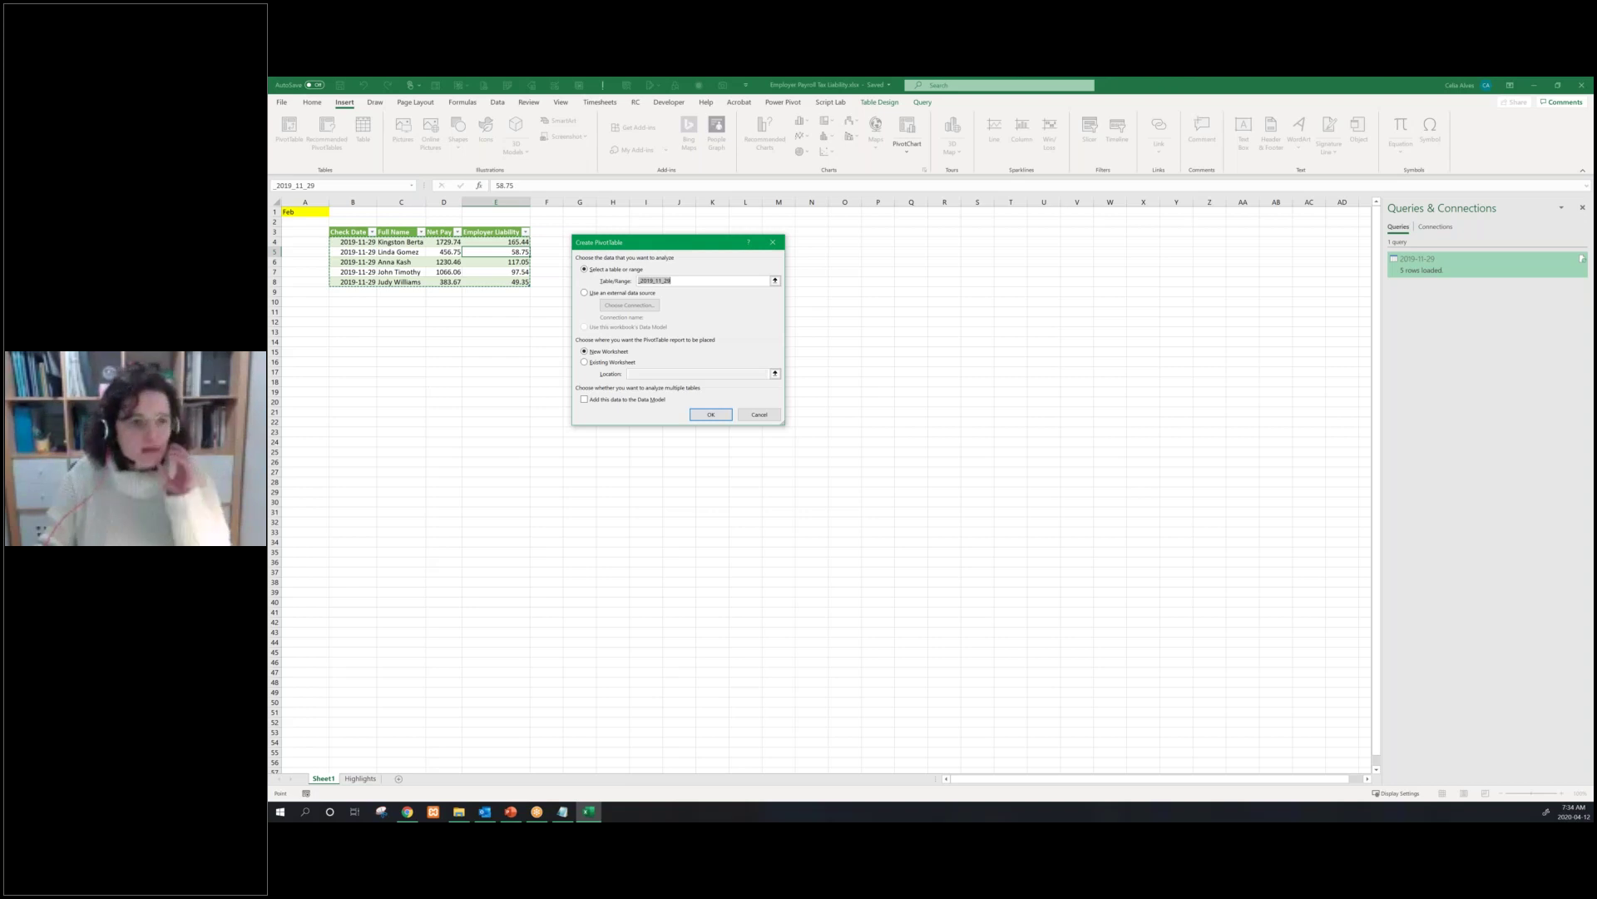
pyautogui.click(705, 416)
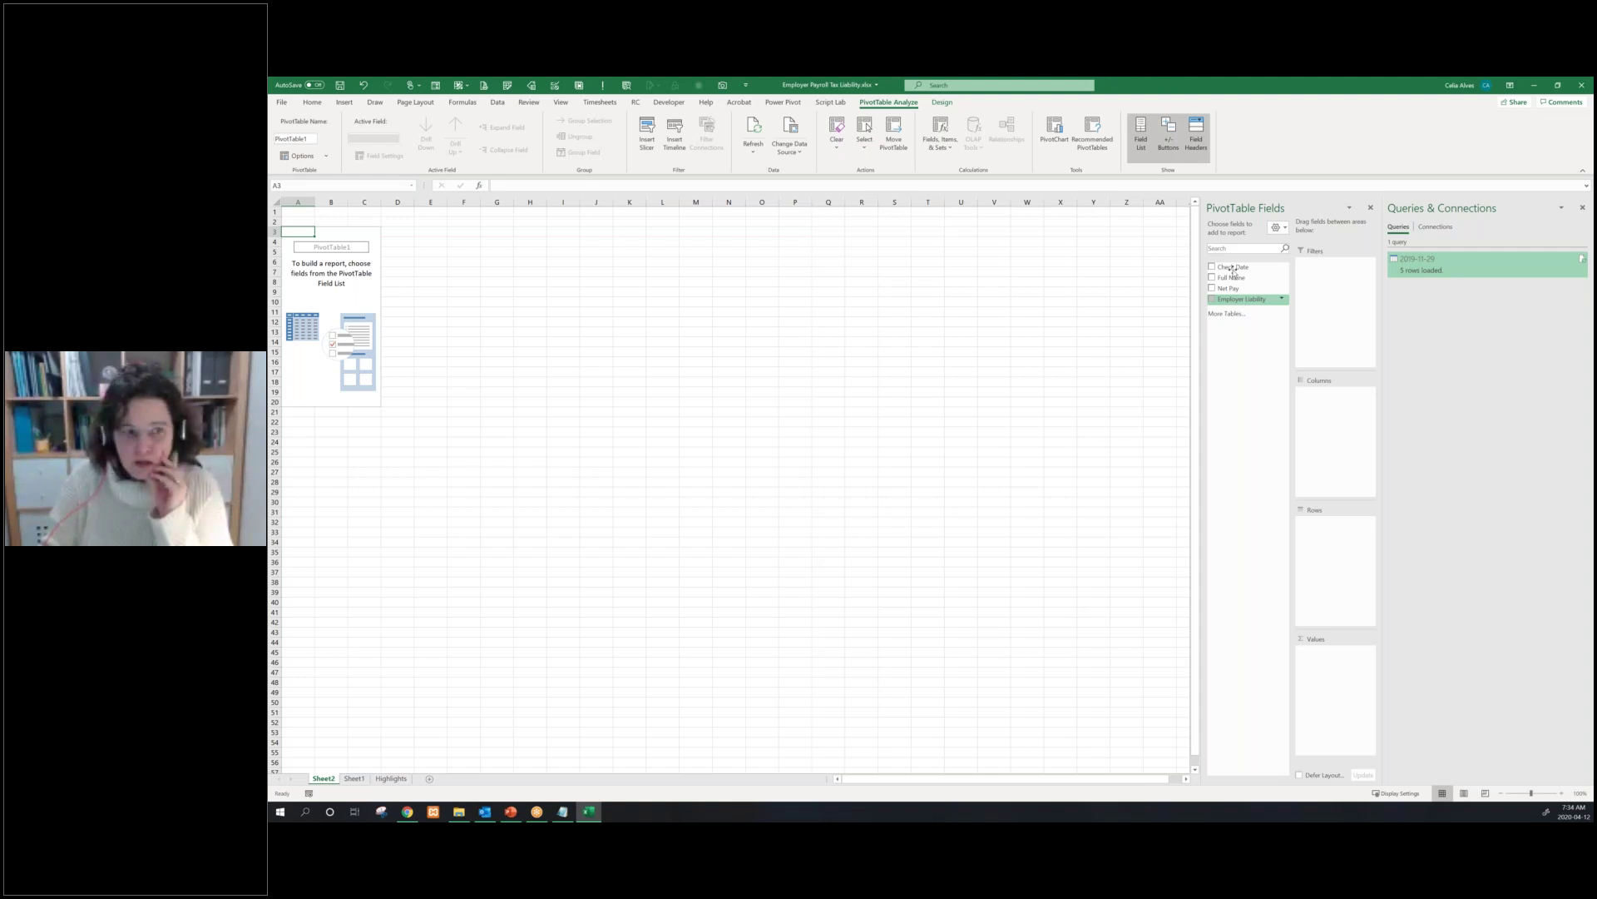
# Put Check Date in the PivotTable's rows and sum Employer Liability in its values
pyautogui.moveTo(1233, 266); pyautogui.dragTo(1331, 525)
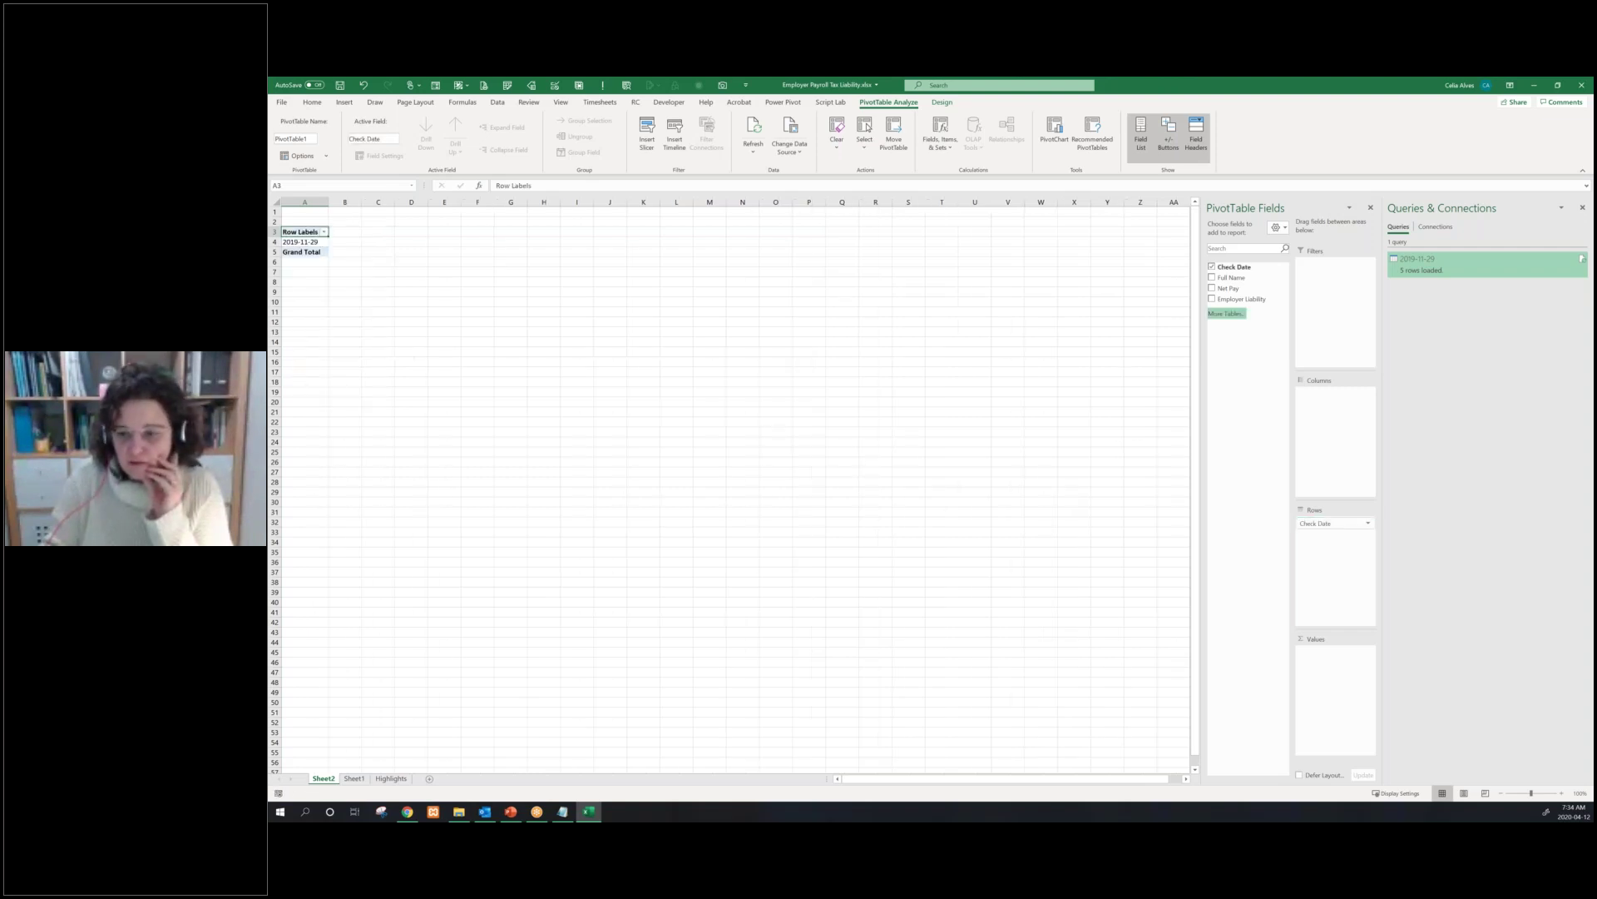
pyautogui.moveTo(1242, 299); pyautogui.dragTo(1322, 662)
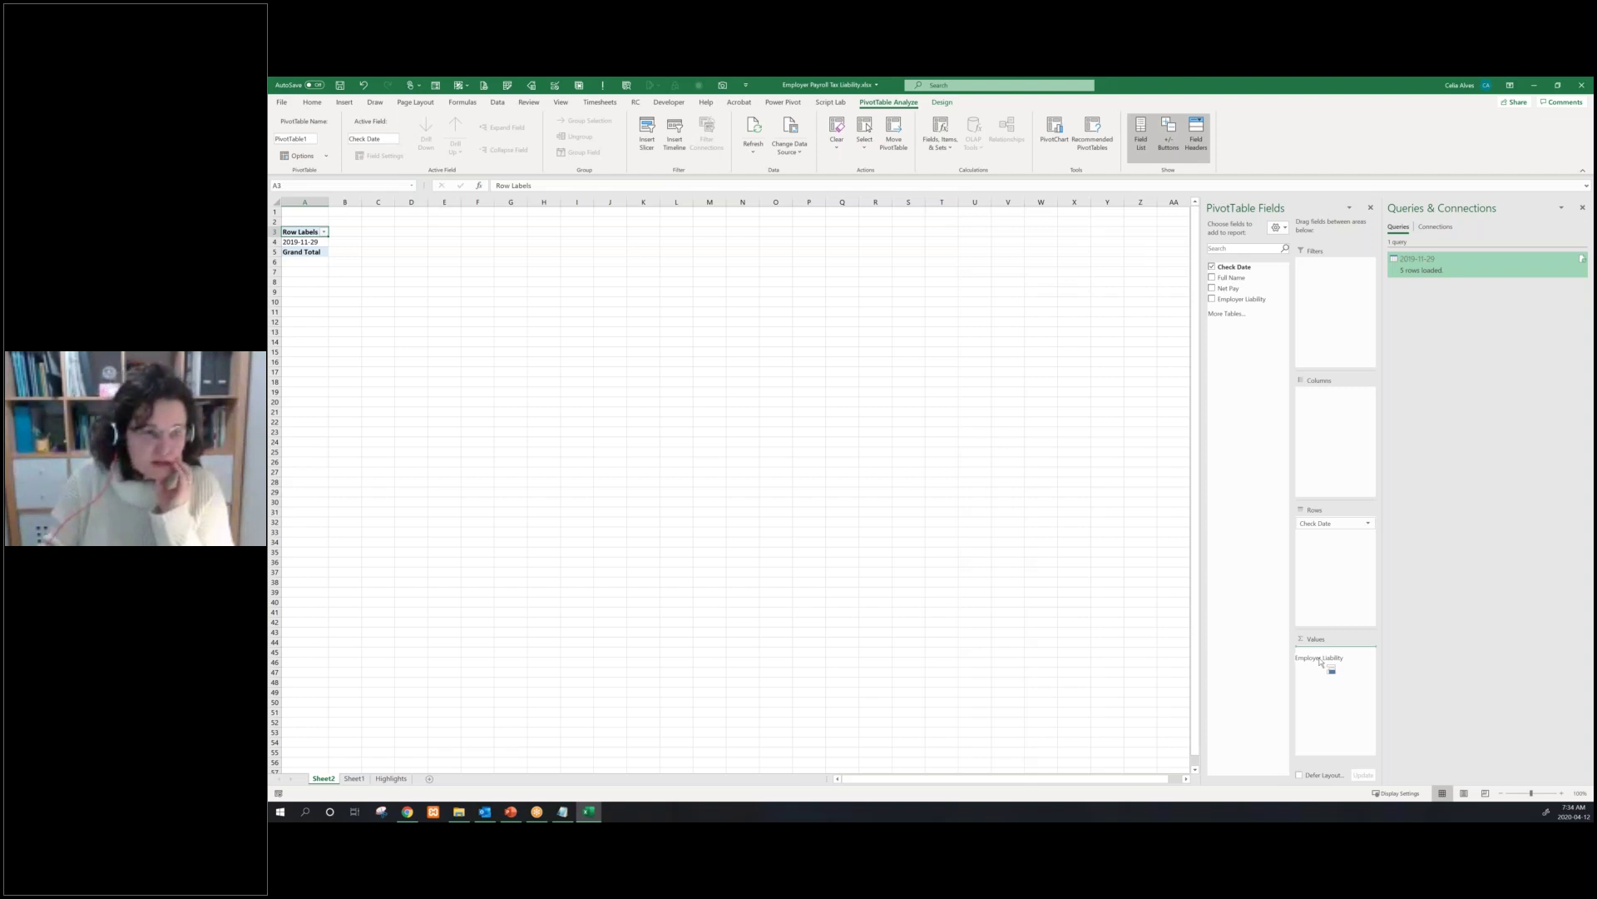
pyautogui.moveTo(1321, 661); pyautogui.dragTo(1321, 662)
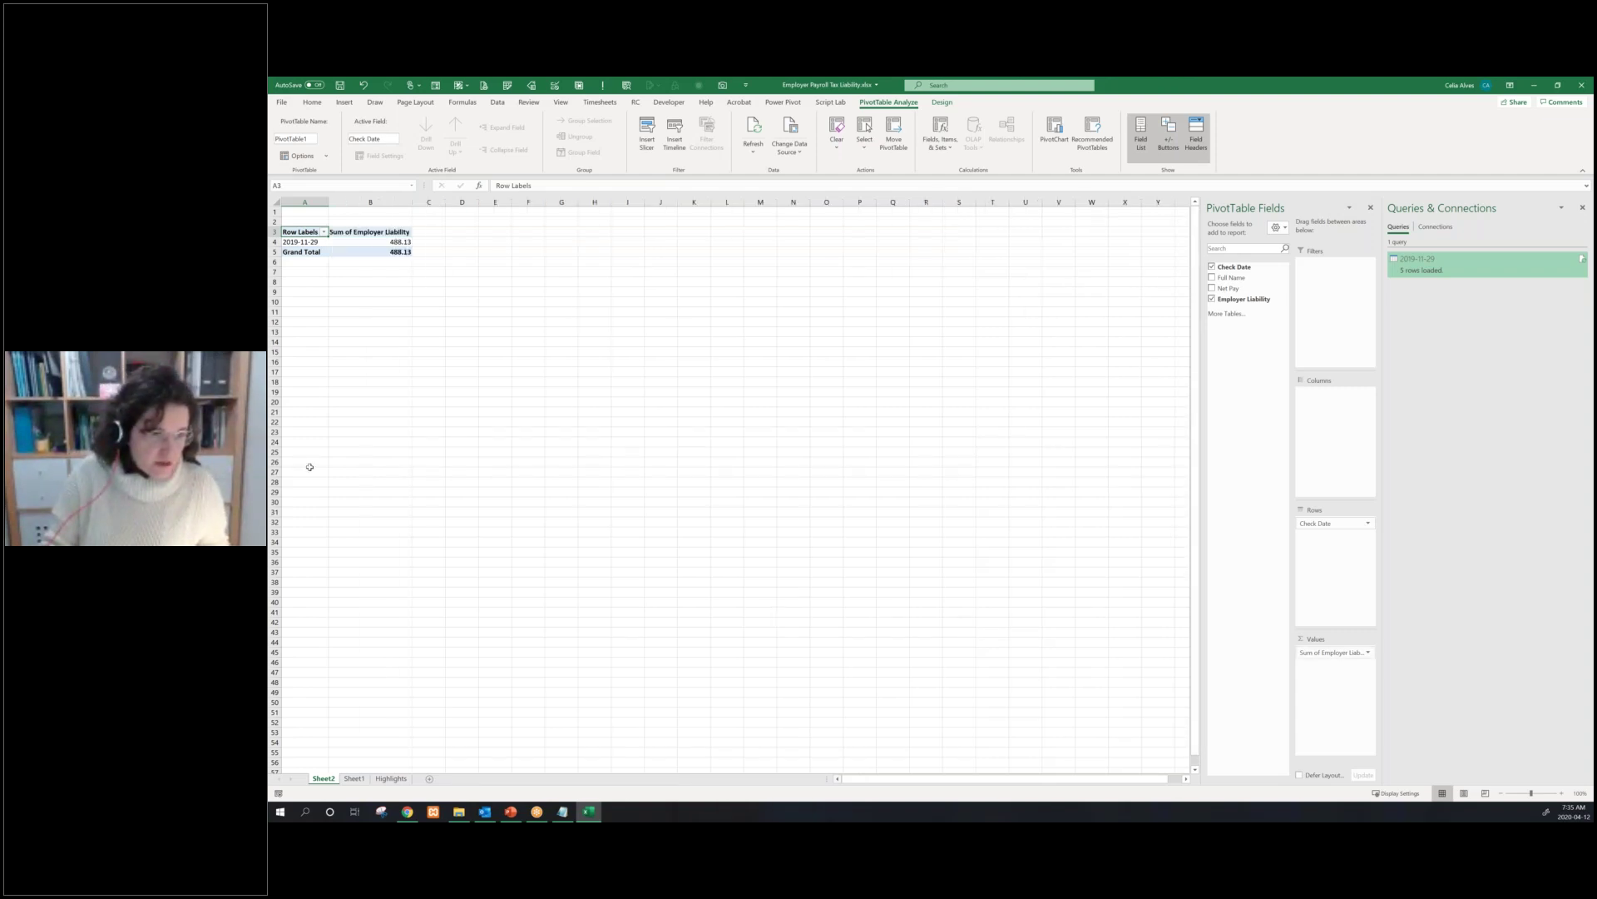
# Check the sum of the Employer Liability column on Sheet1 against the PivotTable on Sheet2
pyautogui.click(353, 778)
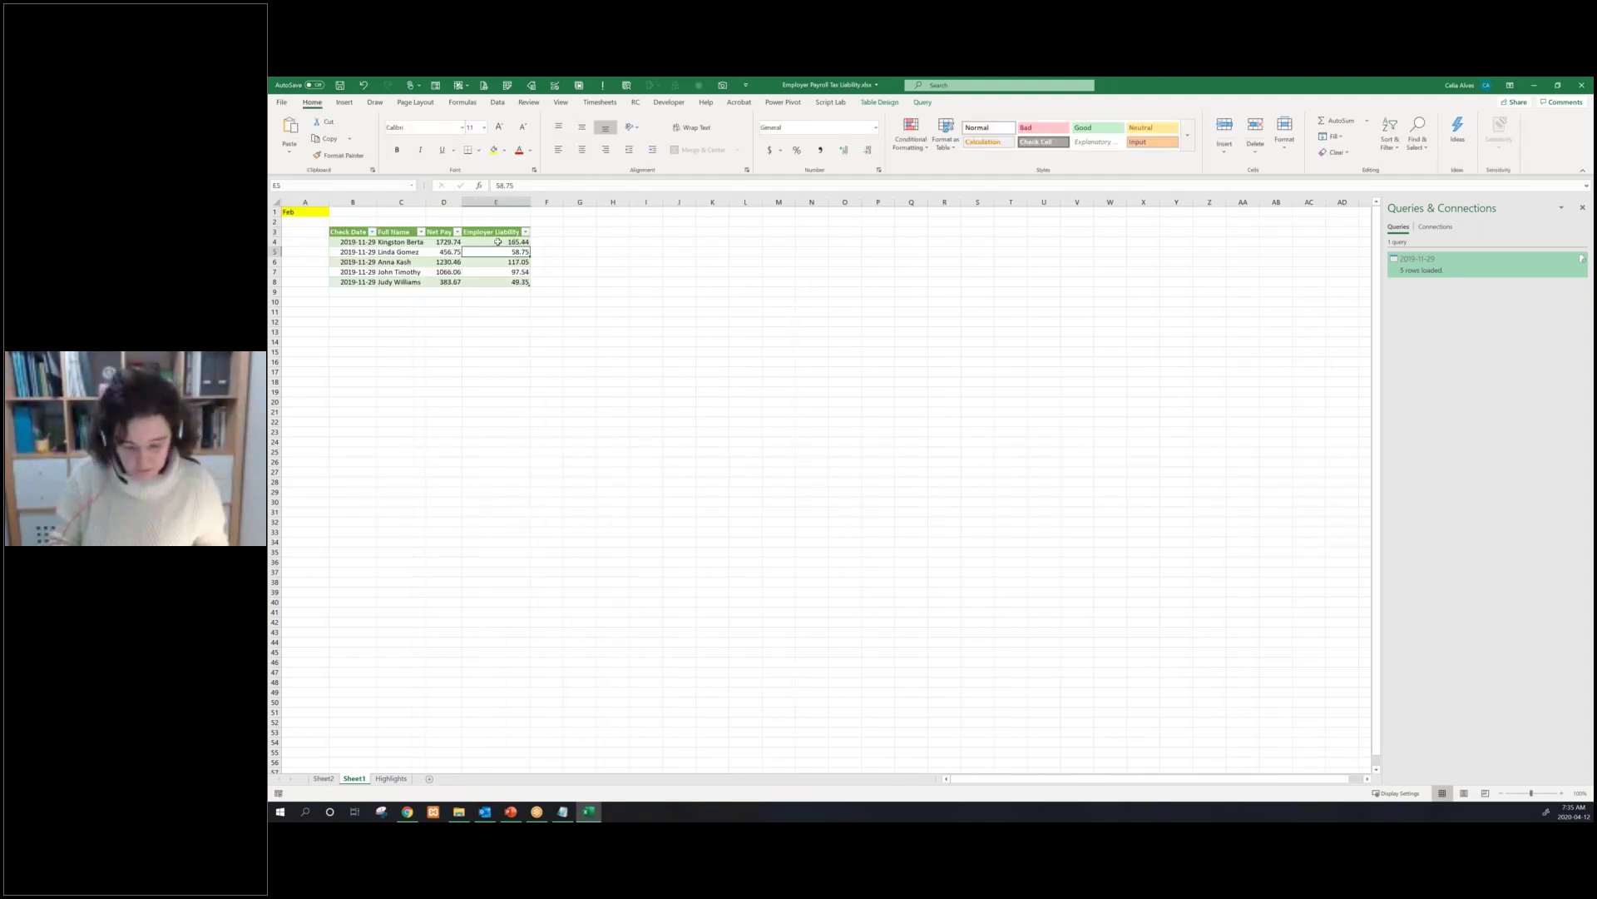
pyautogui.moveTo(497, 242); pyautogui.dragTo(503, 281)
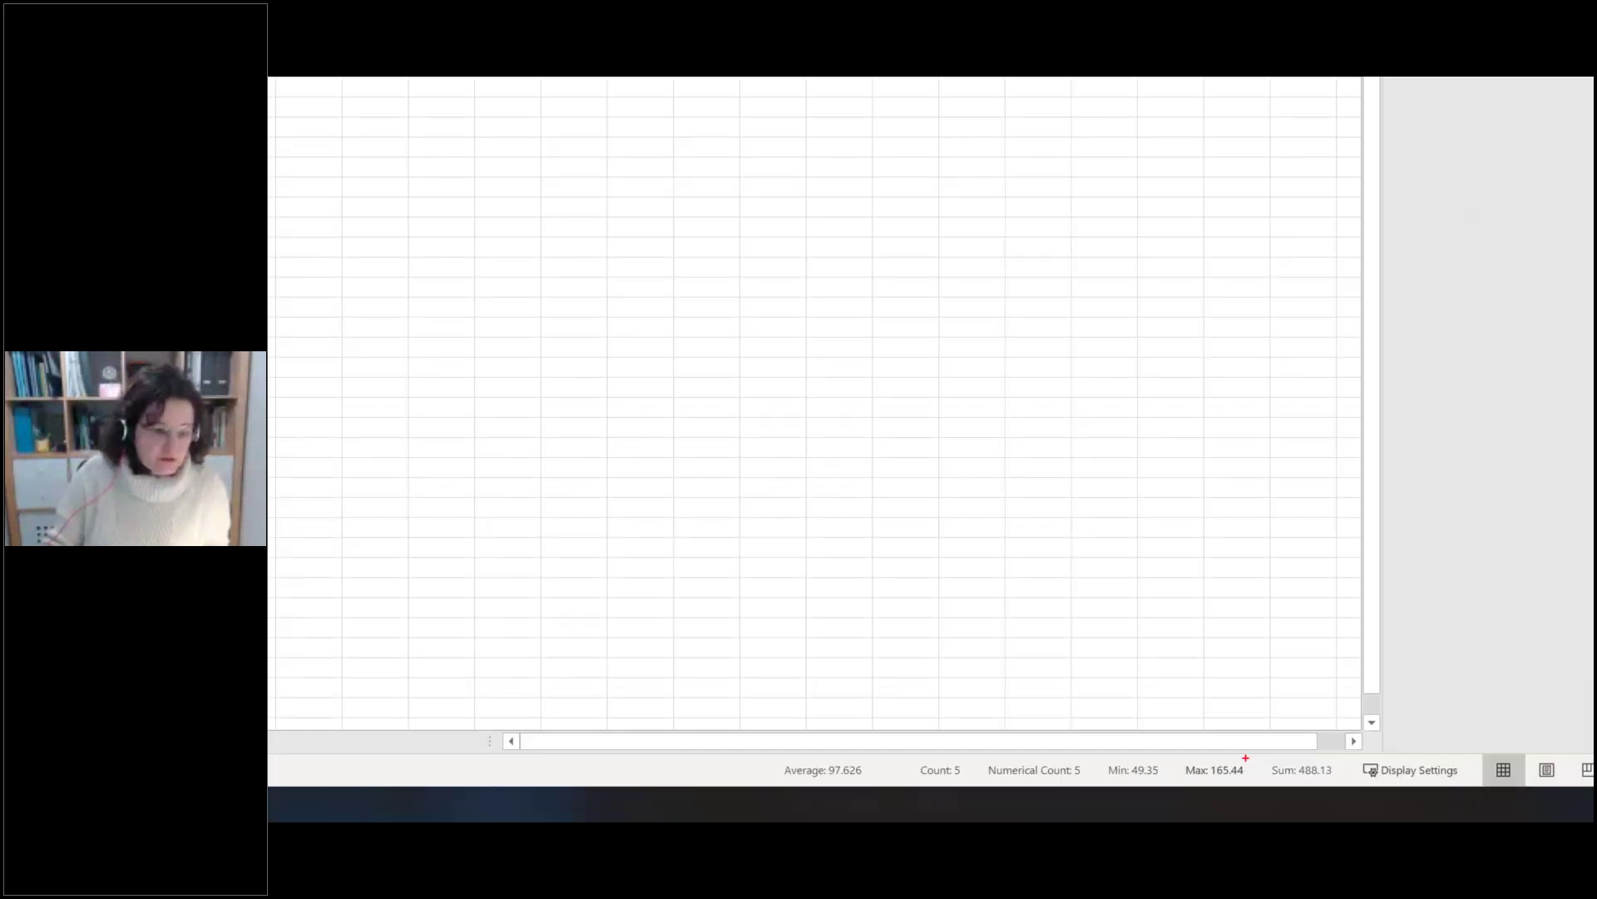
pyautogui.moveTo(1266, 743); pyautogui.dragTo(1270, 792)
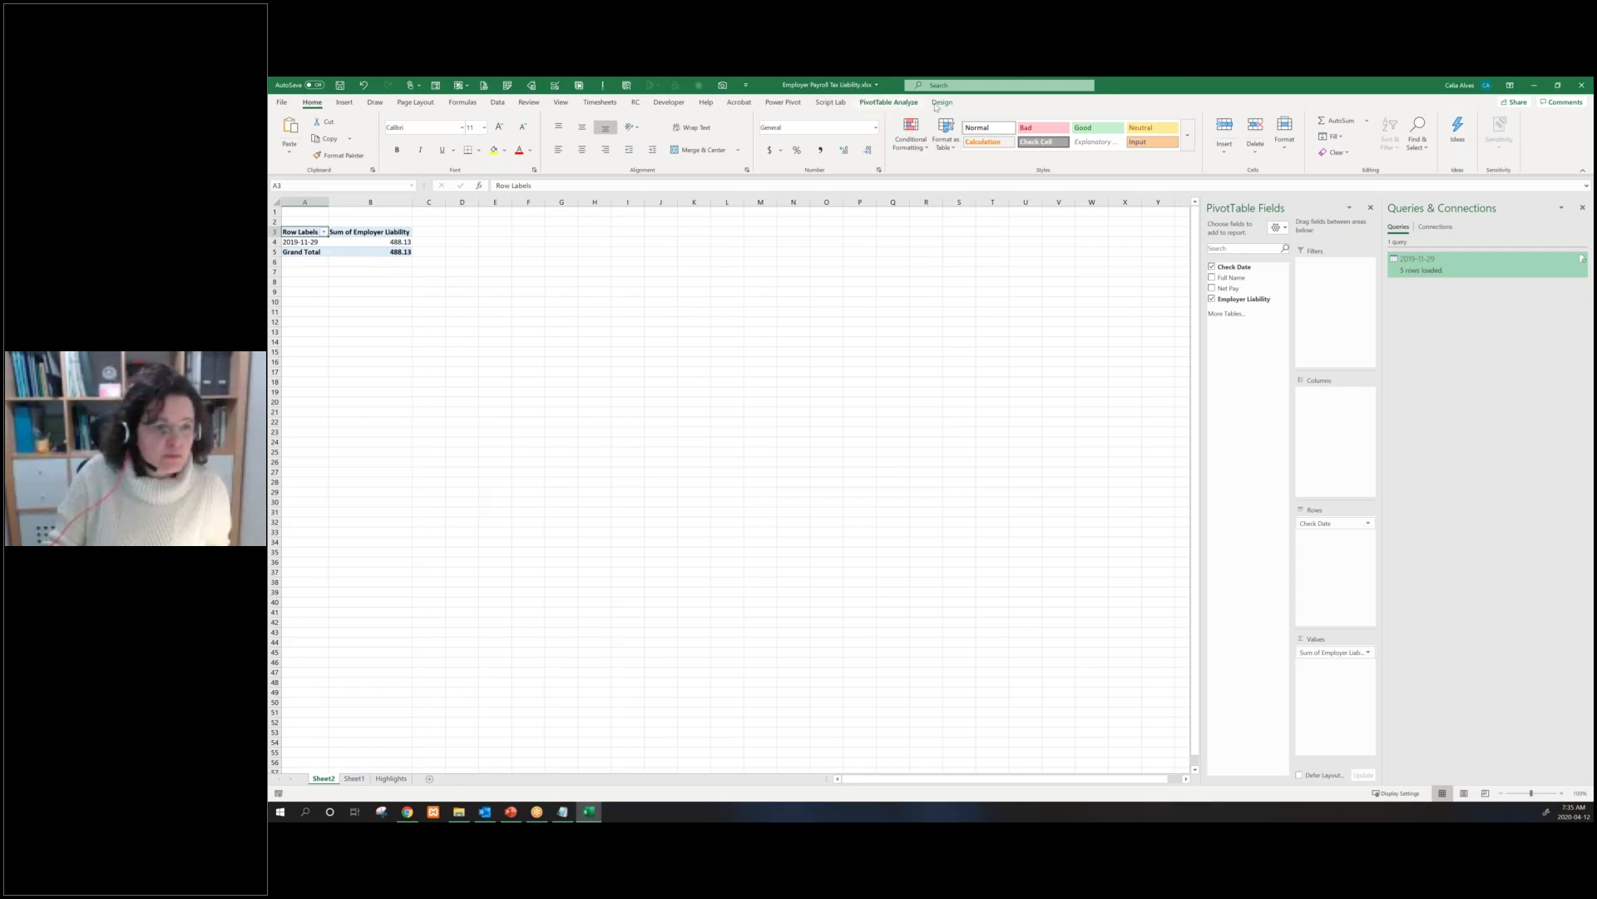
# Change the PivotTable's report layout to Outline Form
pyautogui.click(889, 102)
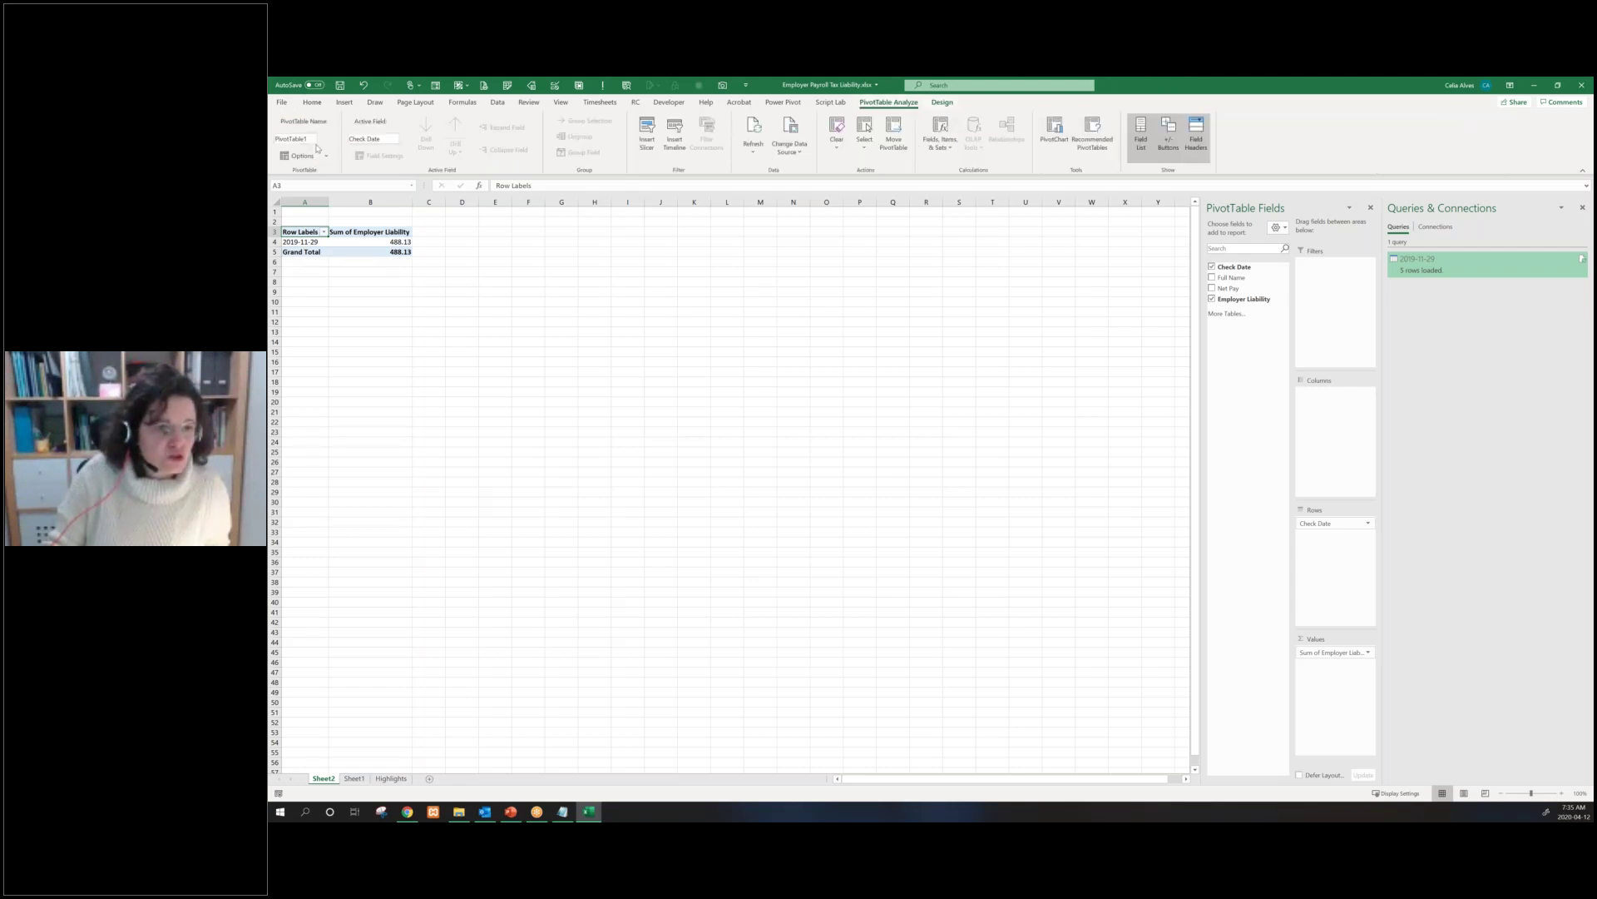
pyautogui.scroll(-1, 317, 149)
pyautogui.click(344, 140)
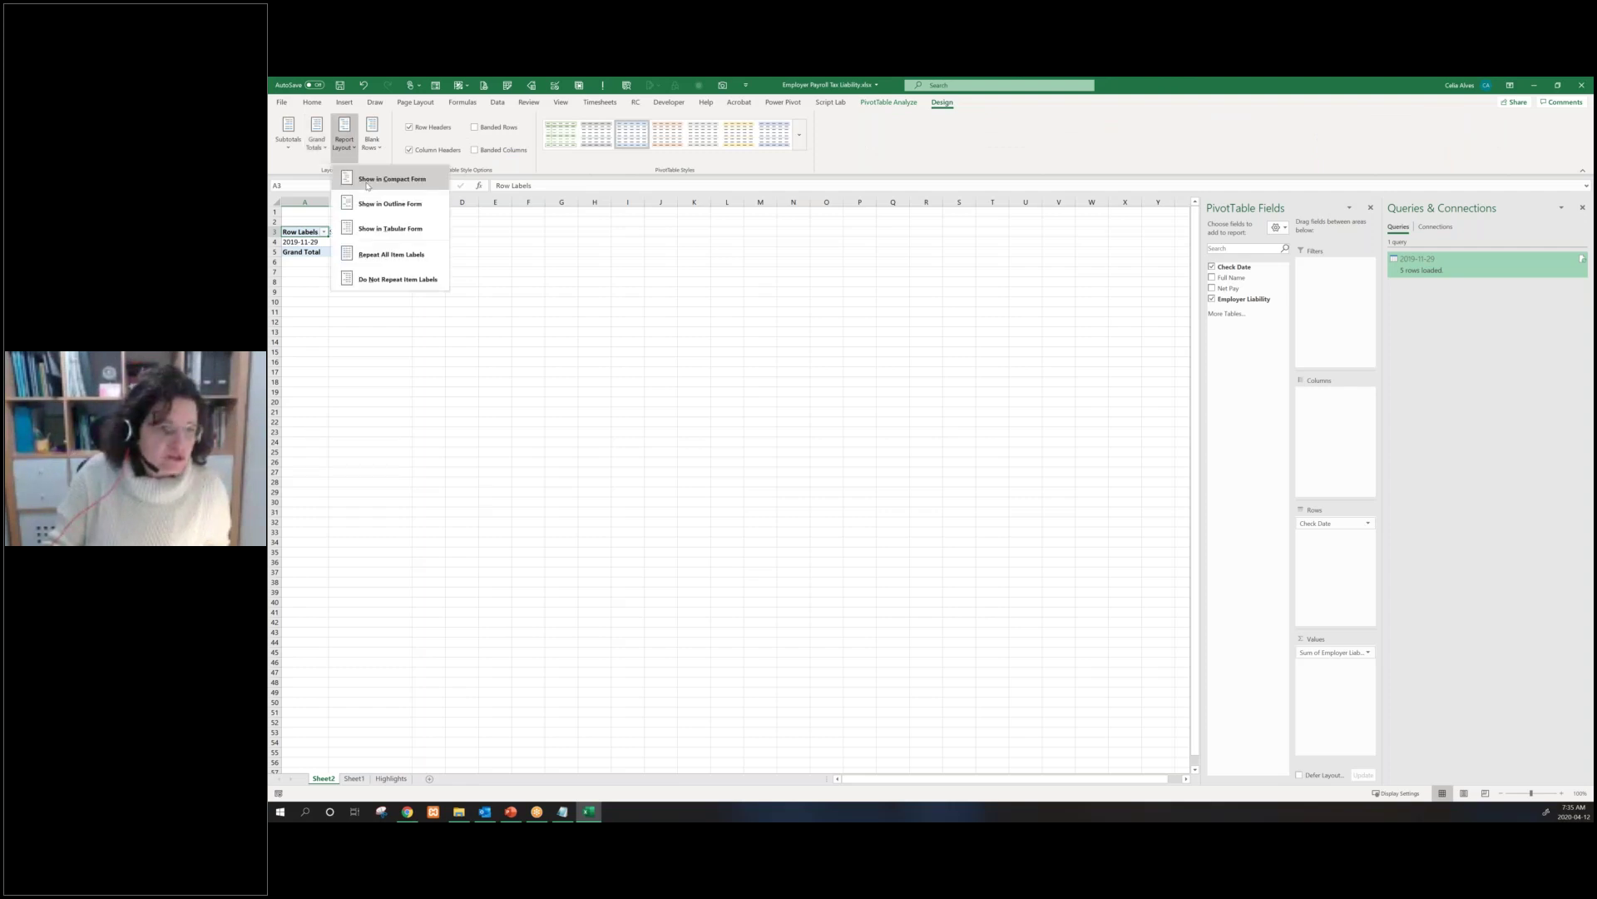
pyautogui.click(353, 204)
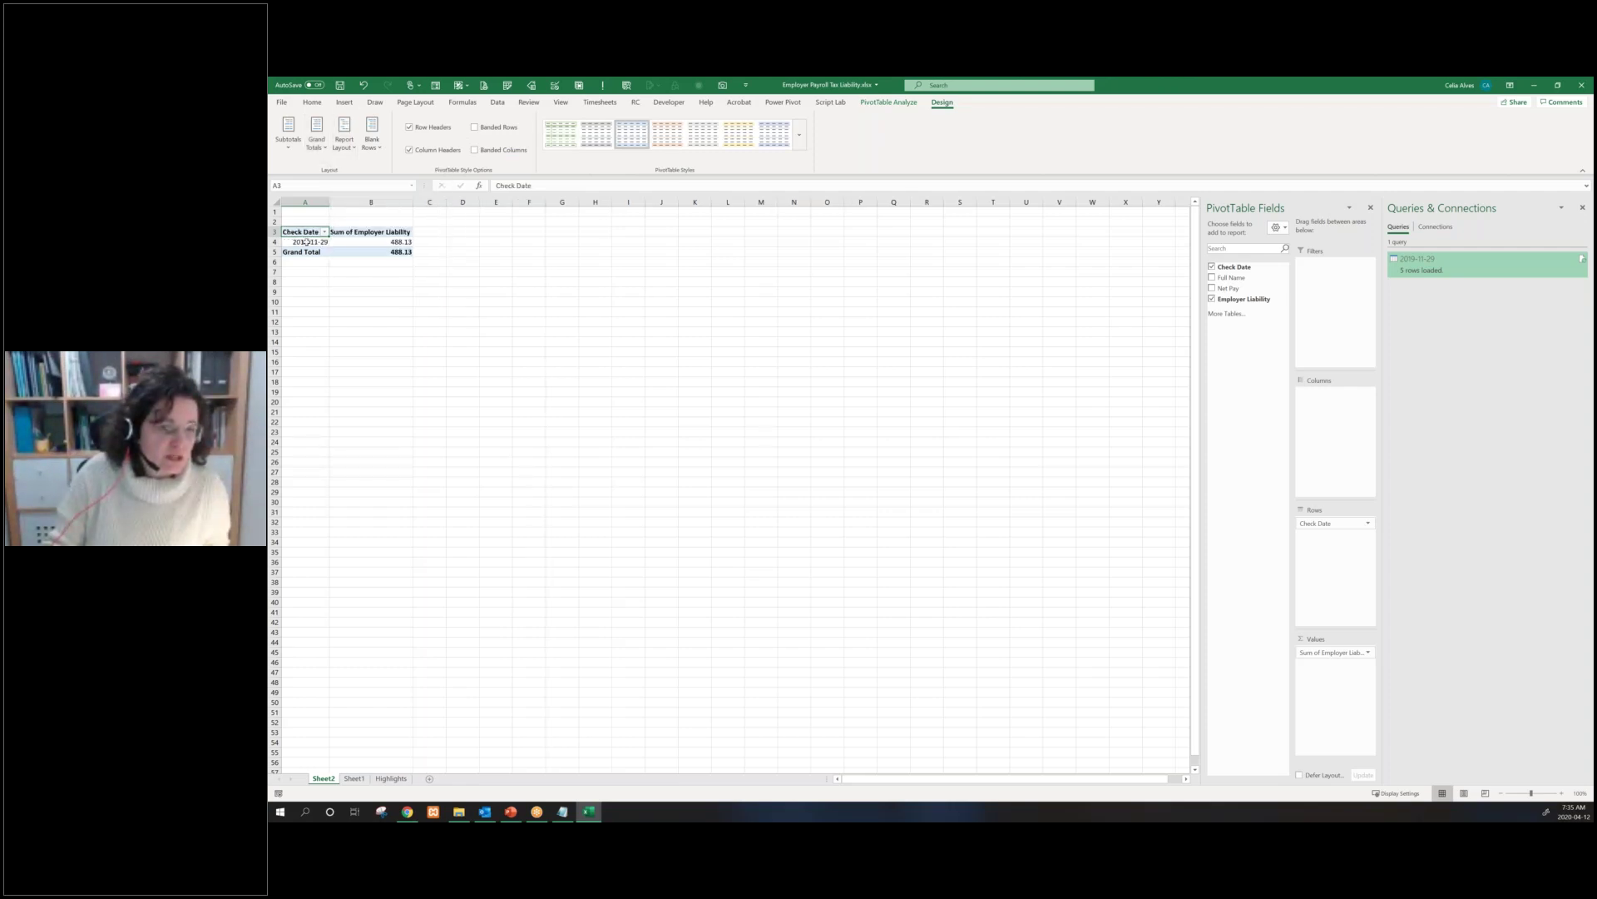
# Review the check date and its summed Employer Liability in the PivotTable
pyautogui.click(306, 242)
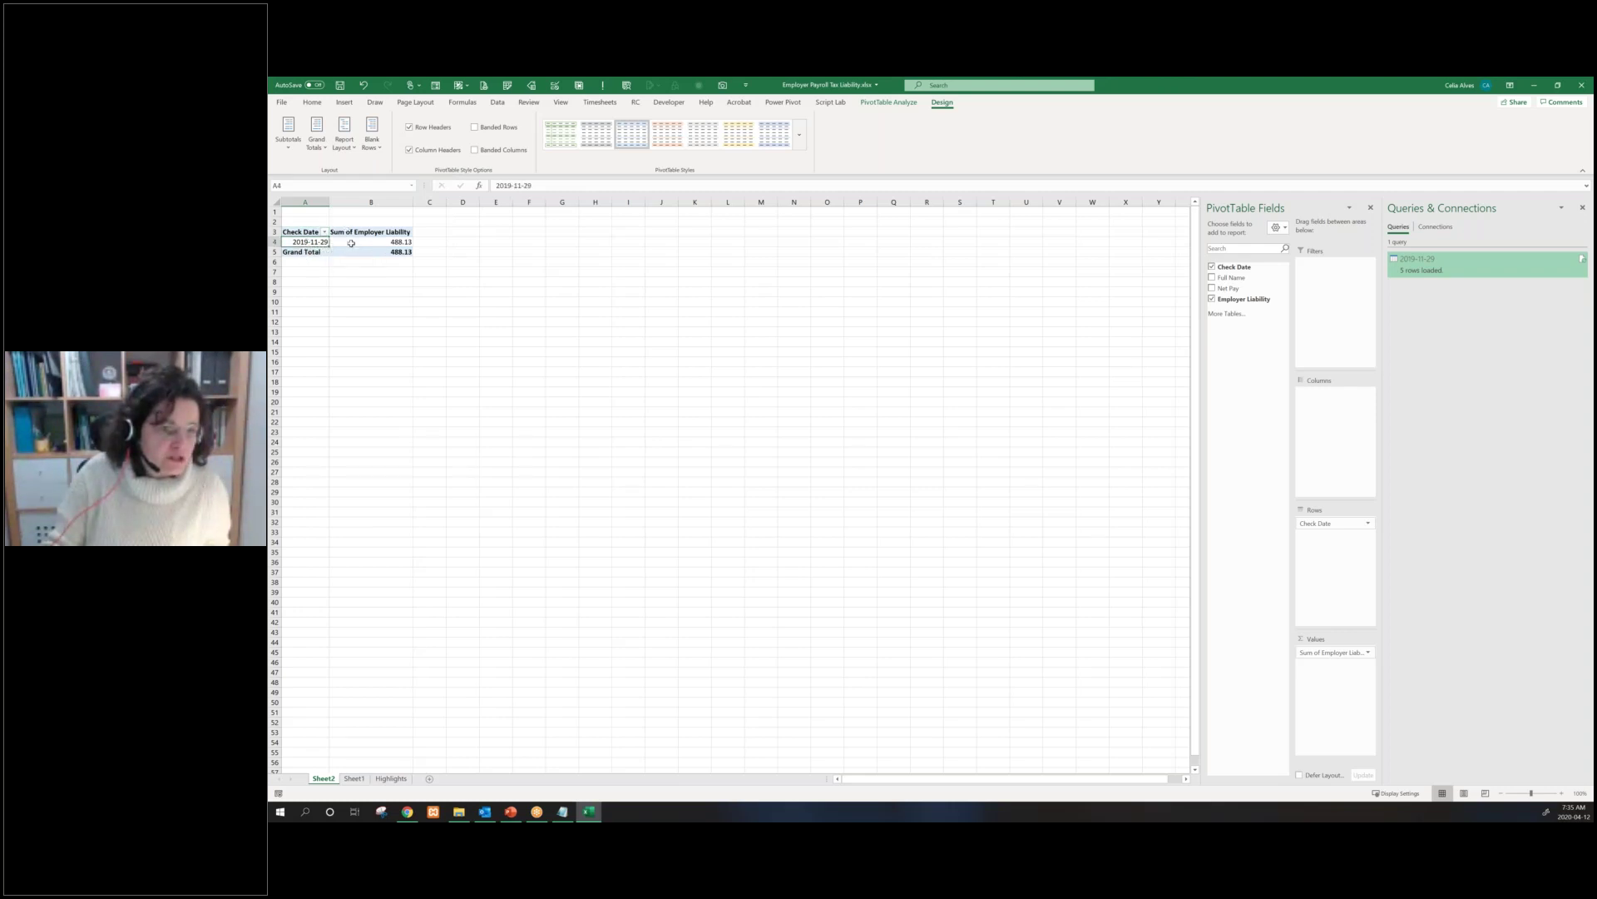
pyautogui.moveTo(351, 243)
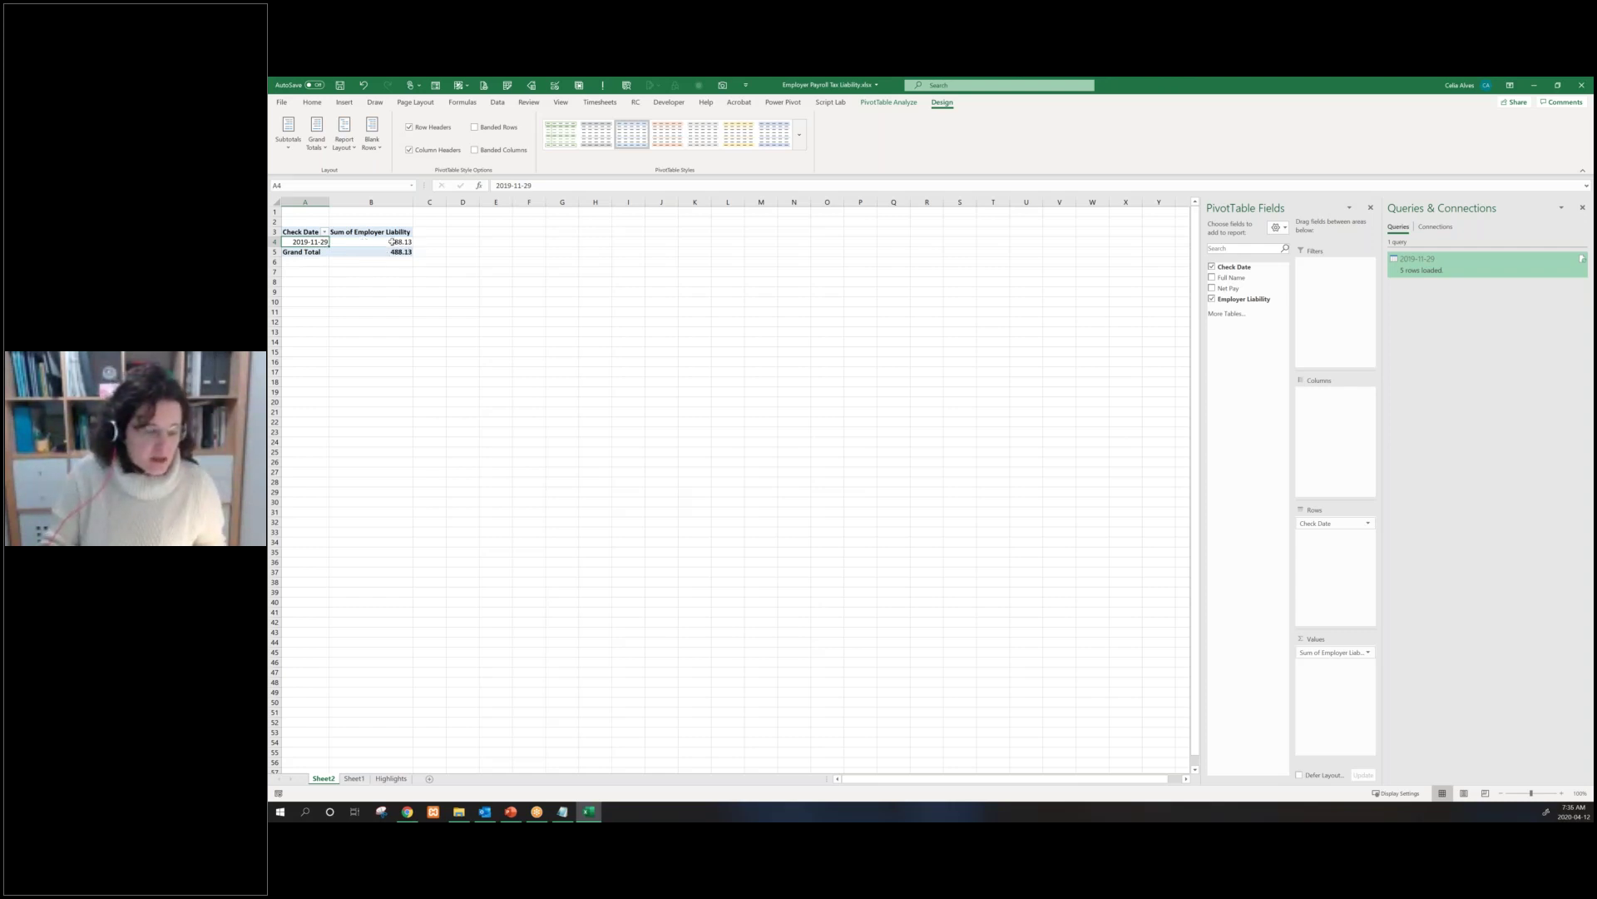
pyautogui.click(392, 241)
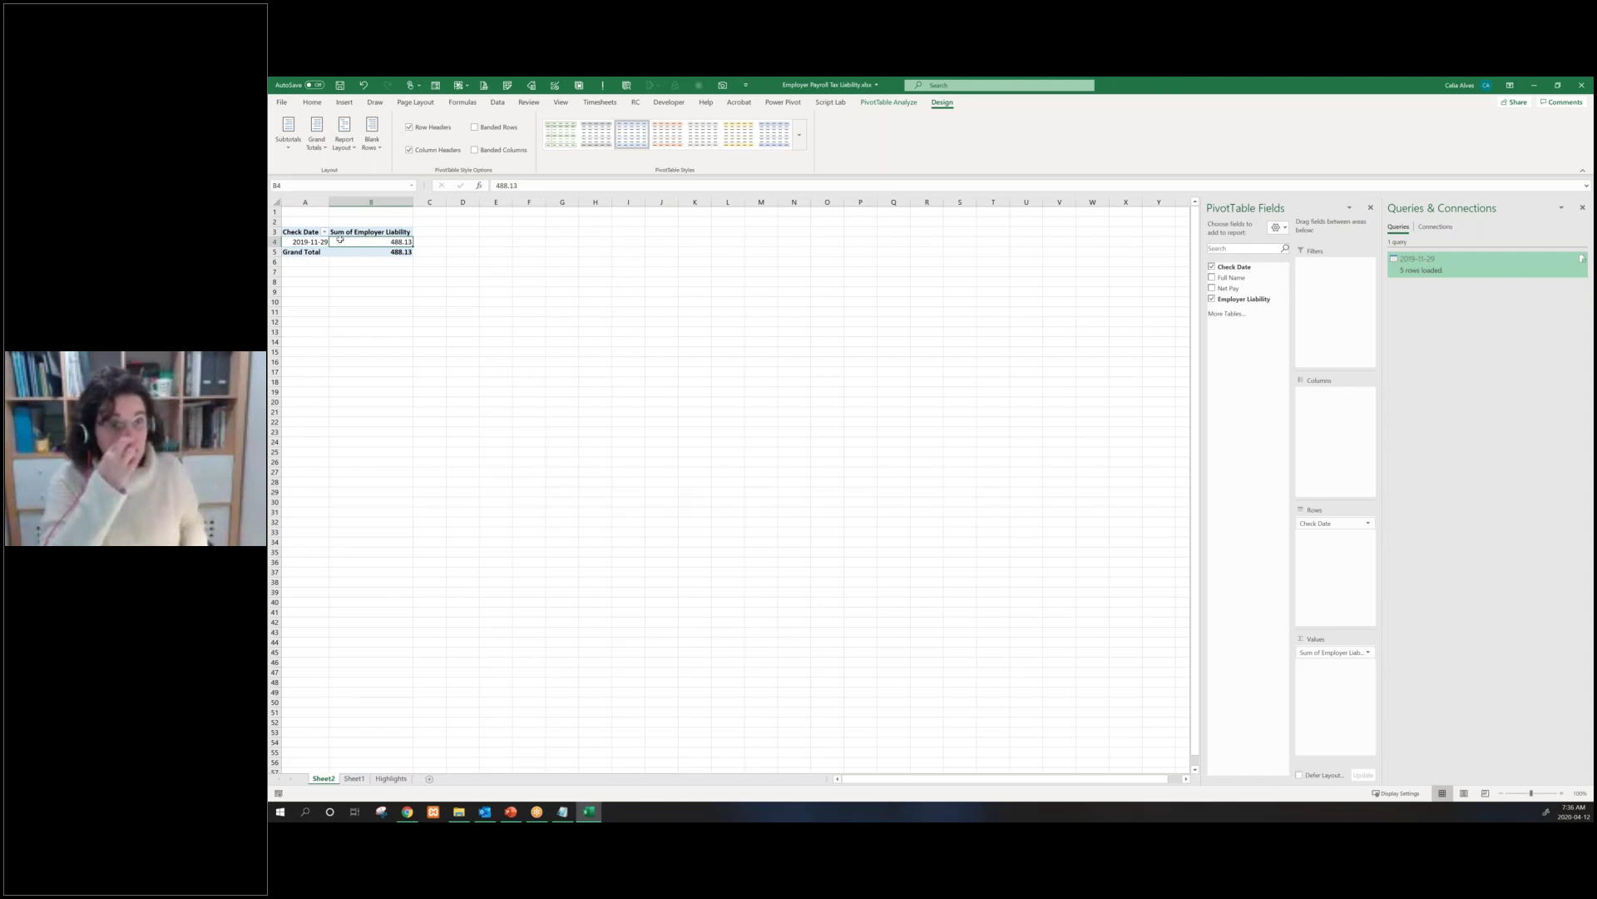
pyautogui.moveTo(340, 240)
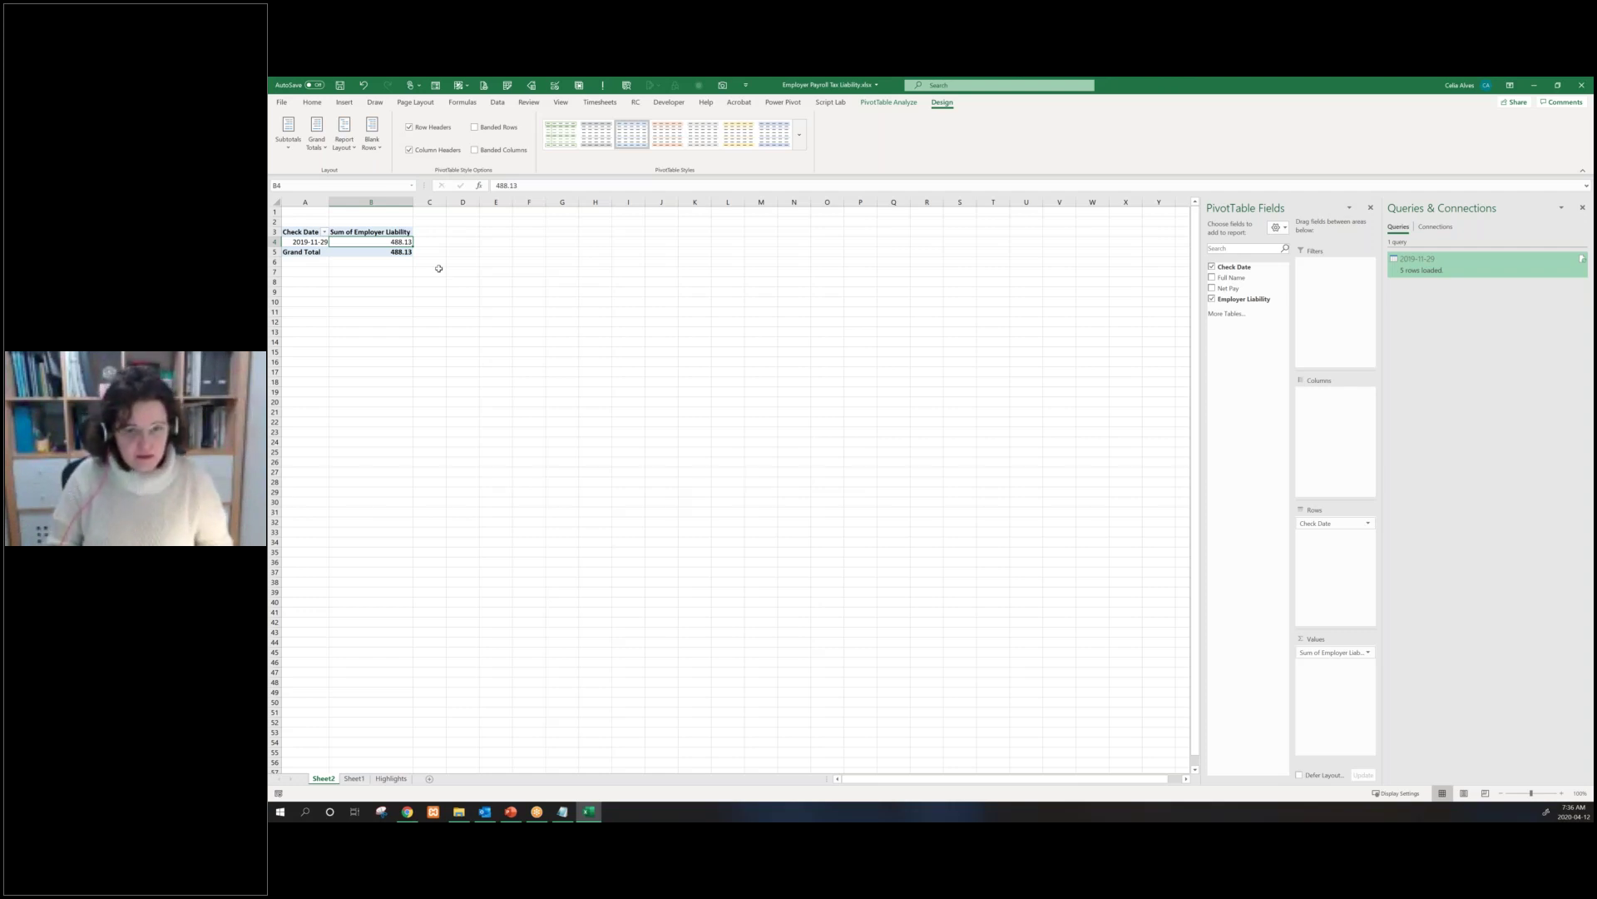
# Return to the payroll table on Sheet1 and select its query
pyautogui.hotkey('ctrl', 'pagedown')
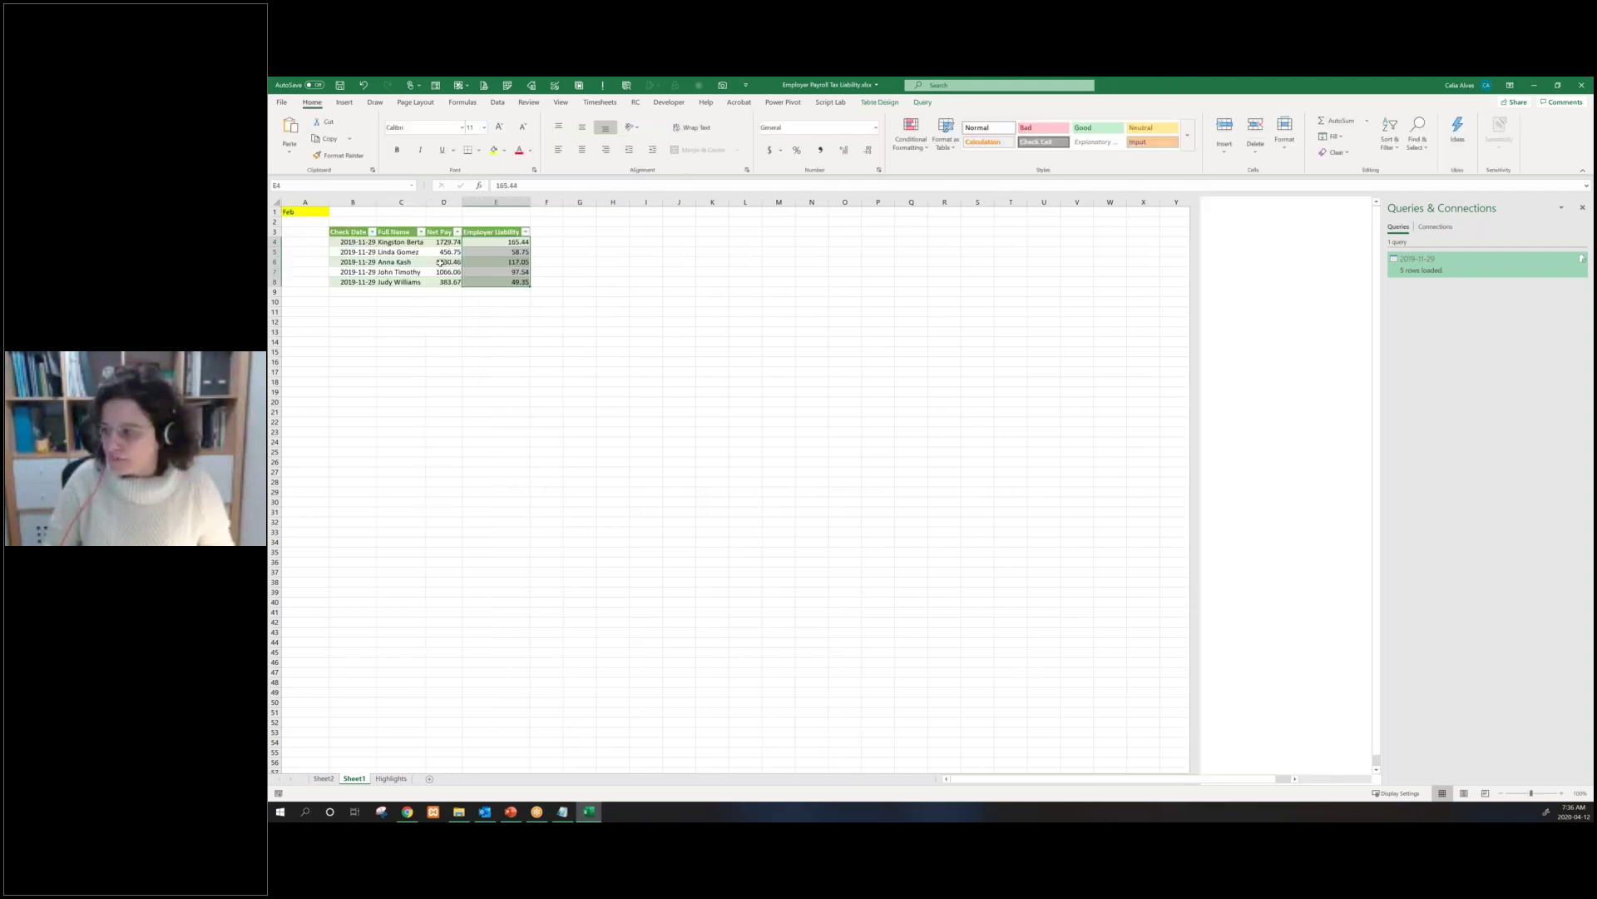
pyautogui.click(440, 262)
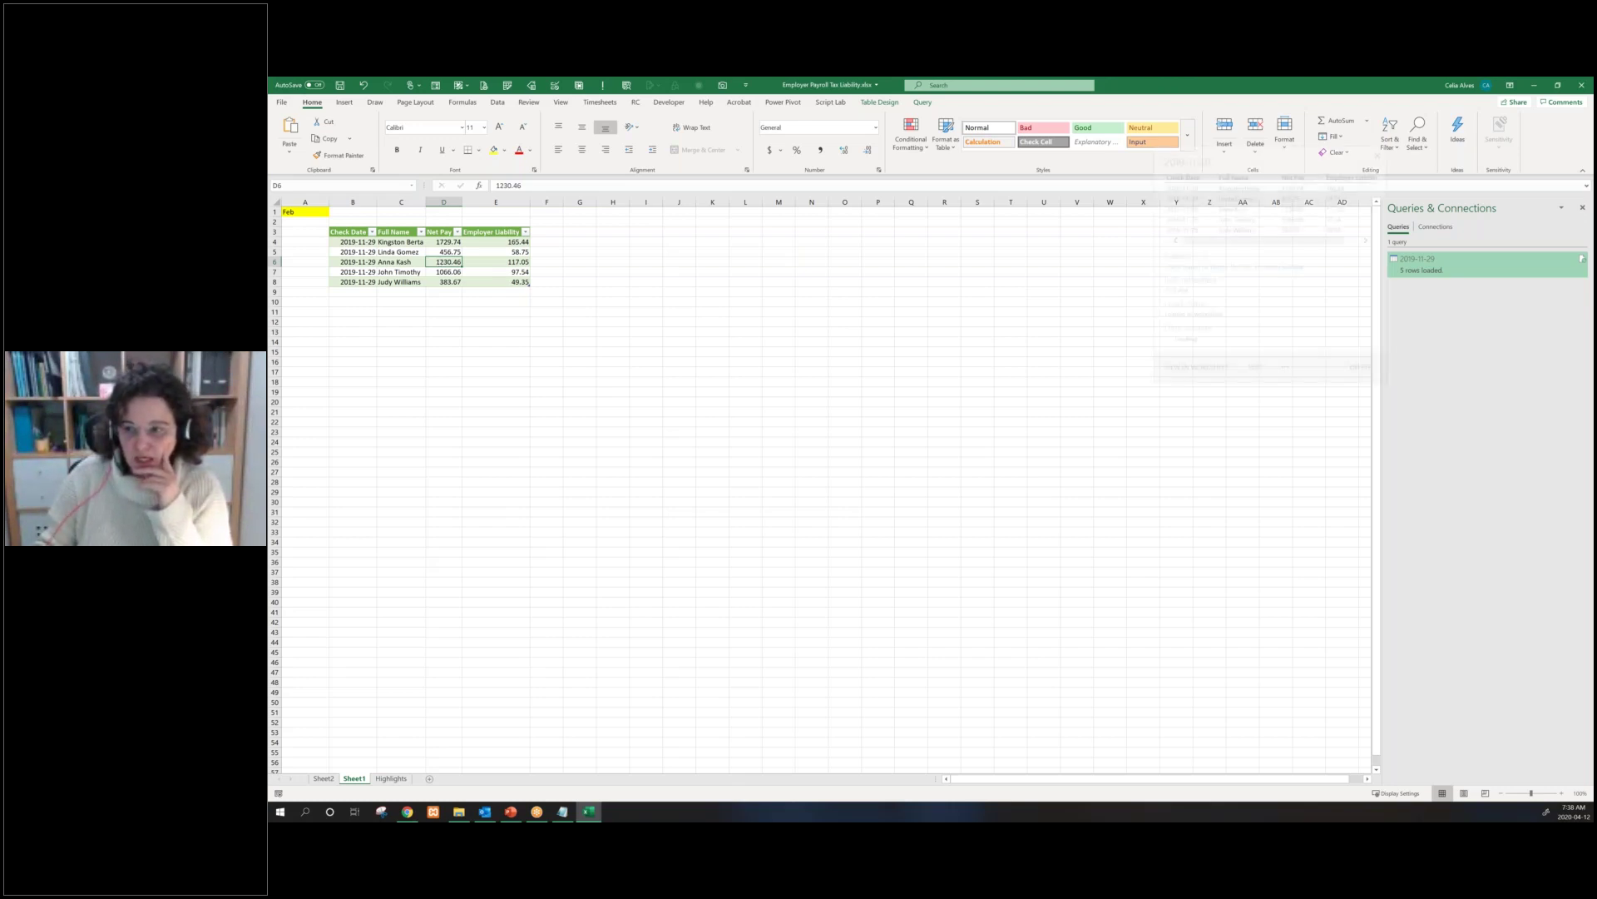
pyautogui.click(1416, 272)
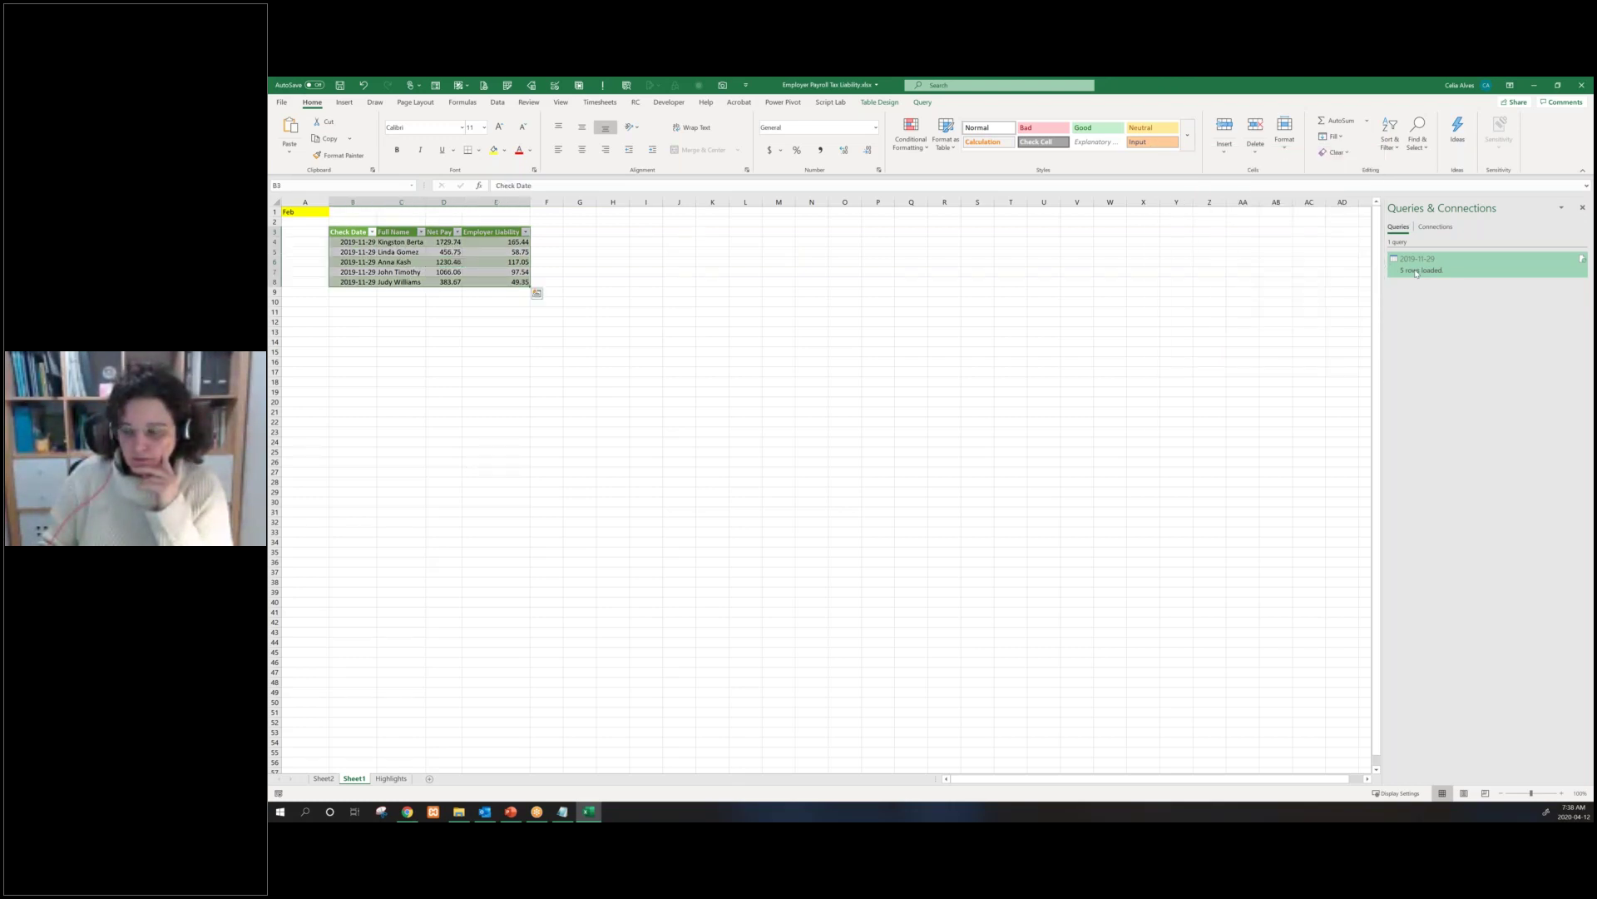
# Switch to the open Notepad document and move its window clear of the payroll table
pyautogui.hotkey('alt', 'Tab')
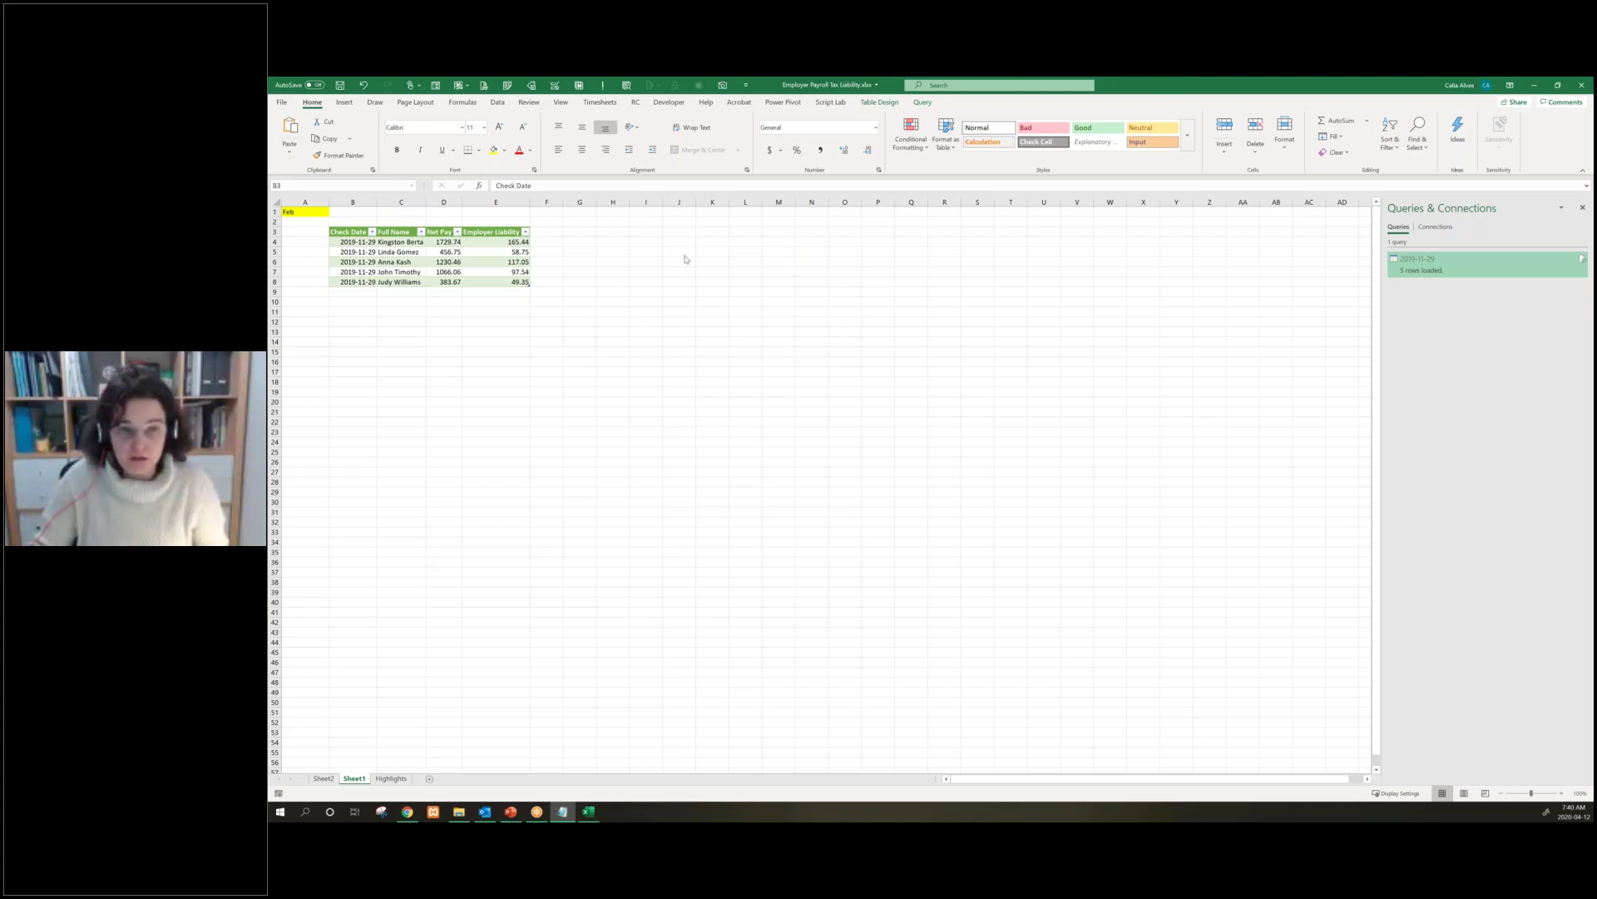
pyautogui.hotkey('alt', 'Tab')
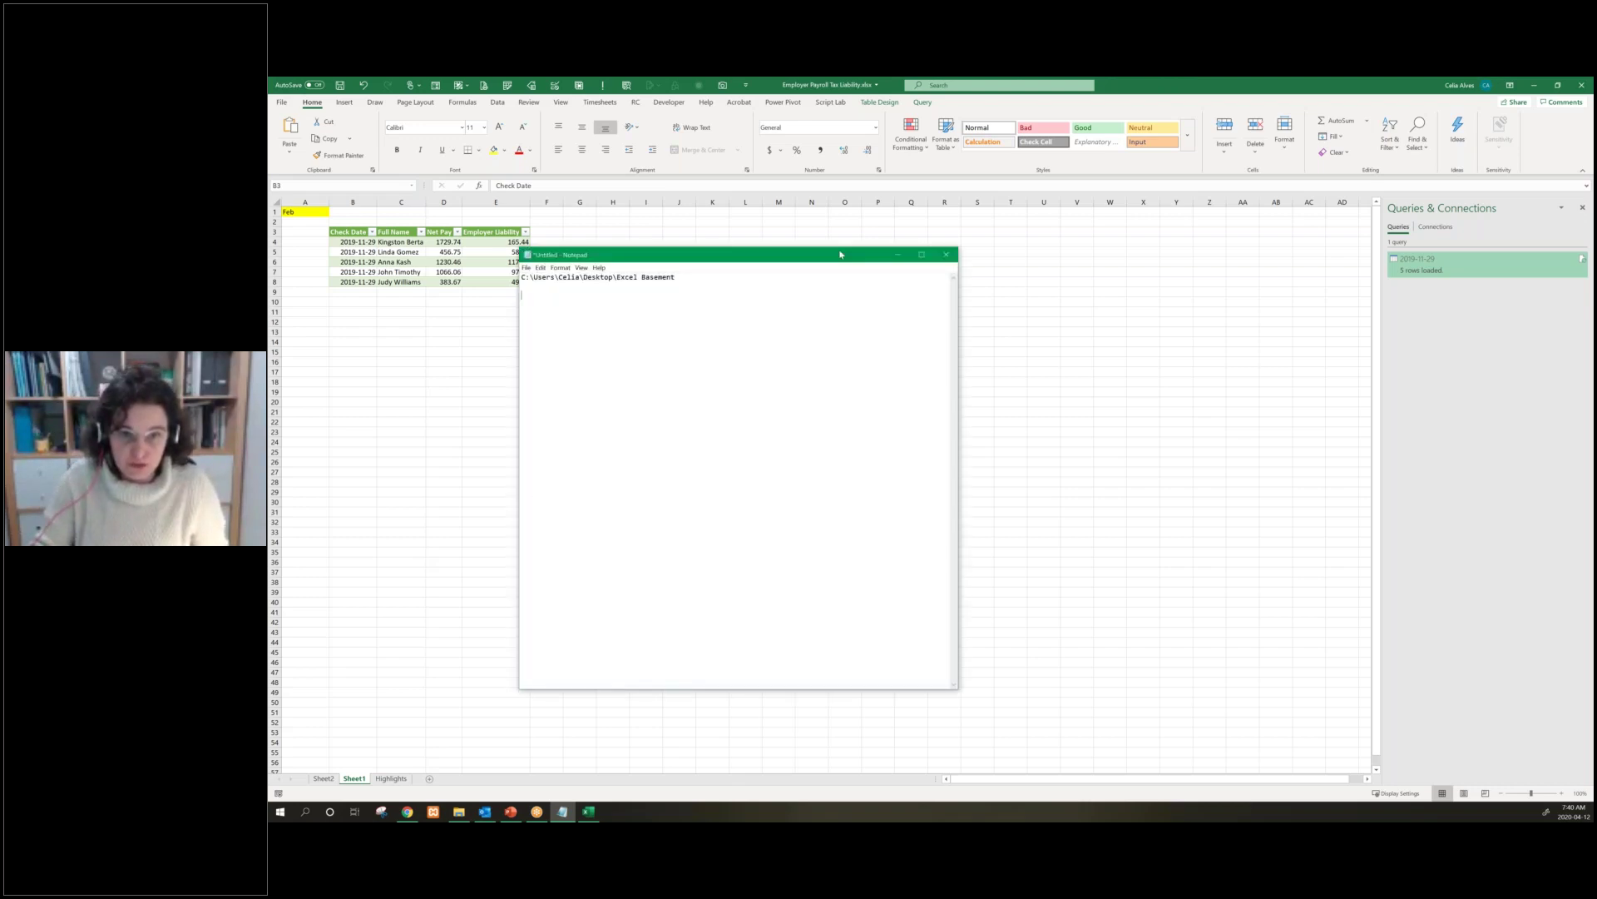
pyautogui.moveTo(840, 254); pyautogui.dragTo(995, 248)
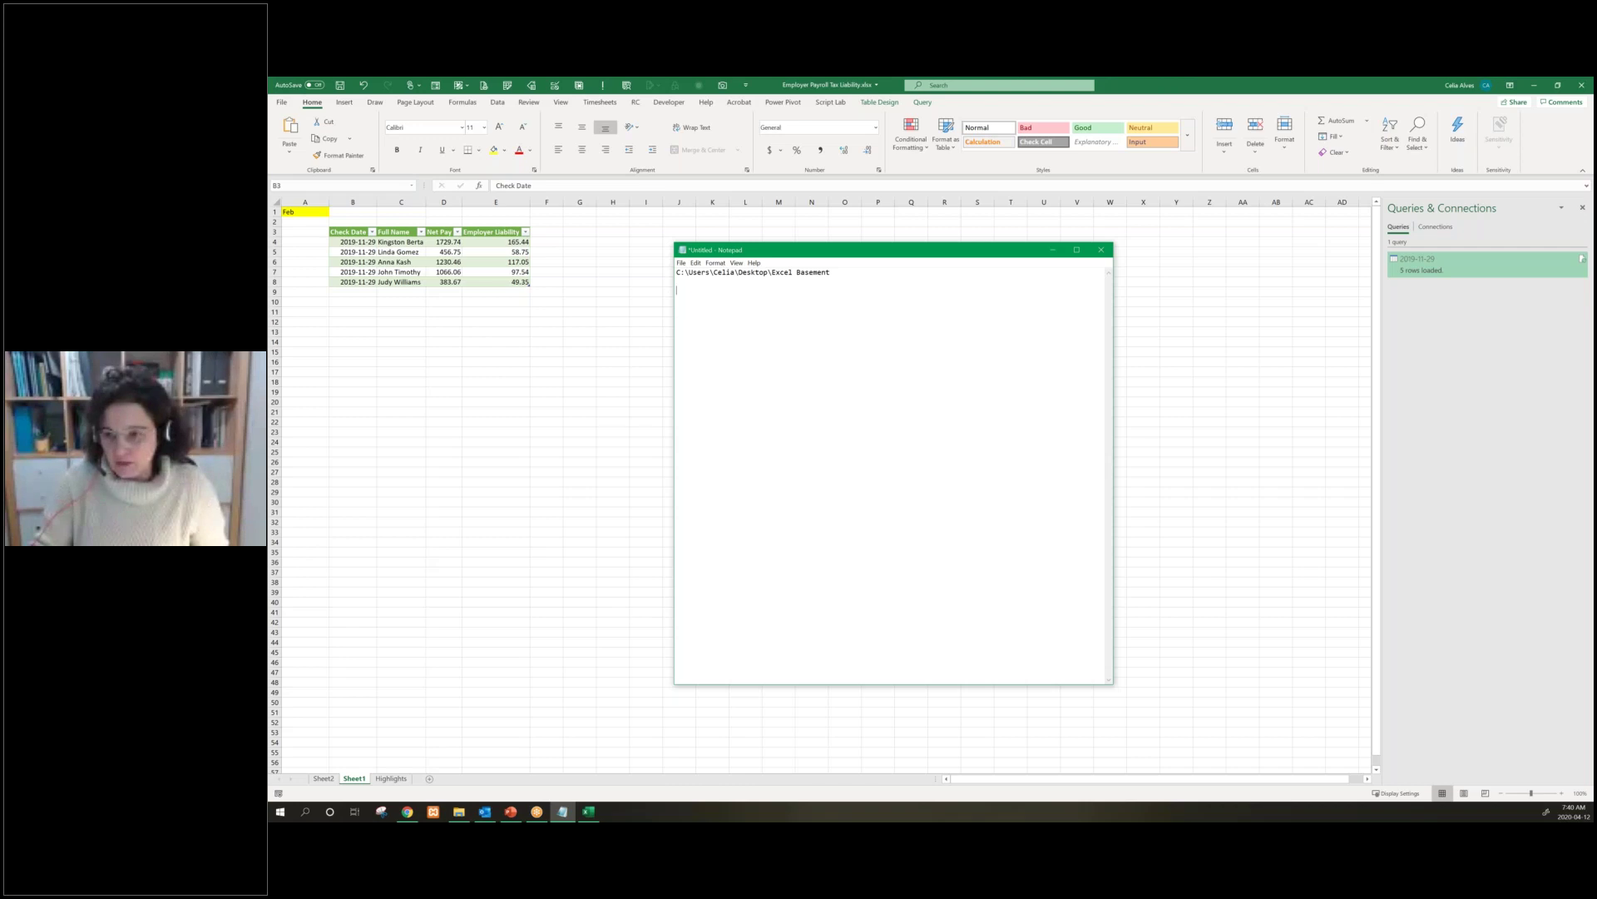
# Copy the payroll query from Excel and paste its M code into the Notepad document
pyautogui.click(1419, 265)
pyautogui.rightClick(1419, 266)
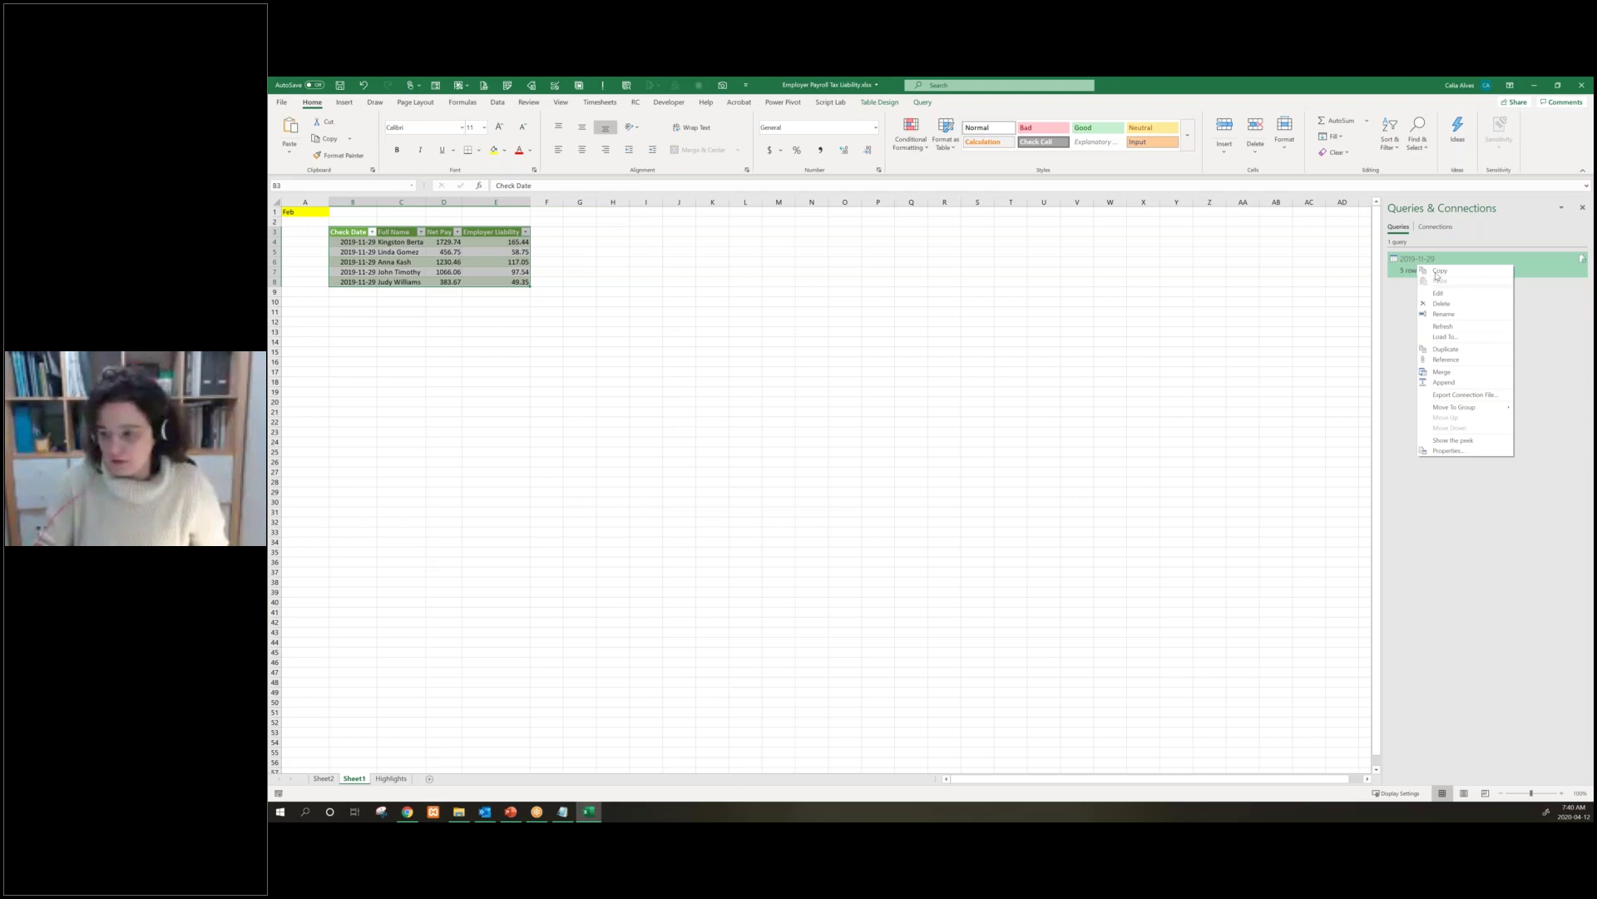
pyautogui.click(1440, 273)
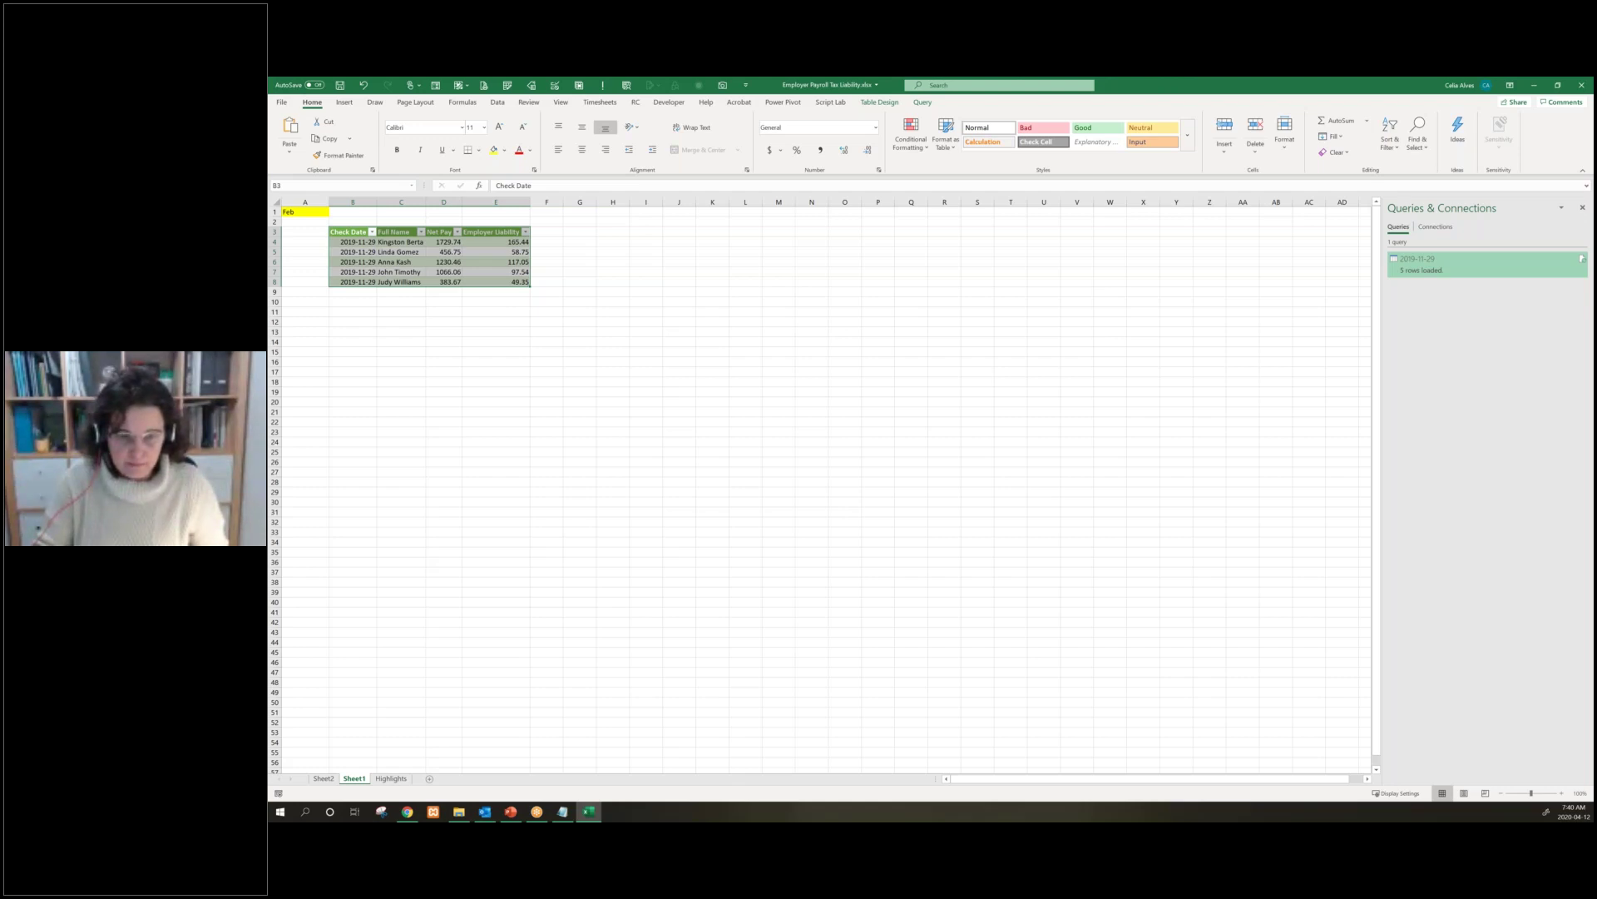
pyautogui.hotkey('alt', 'Tab')
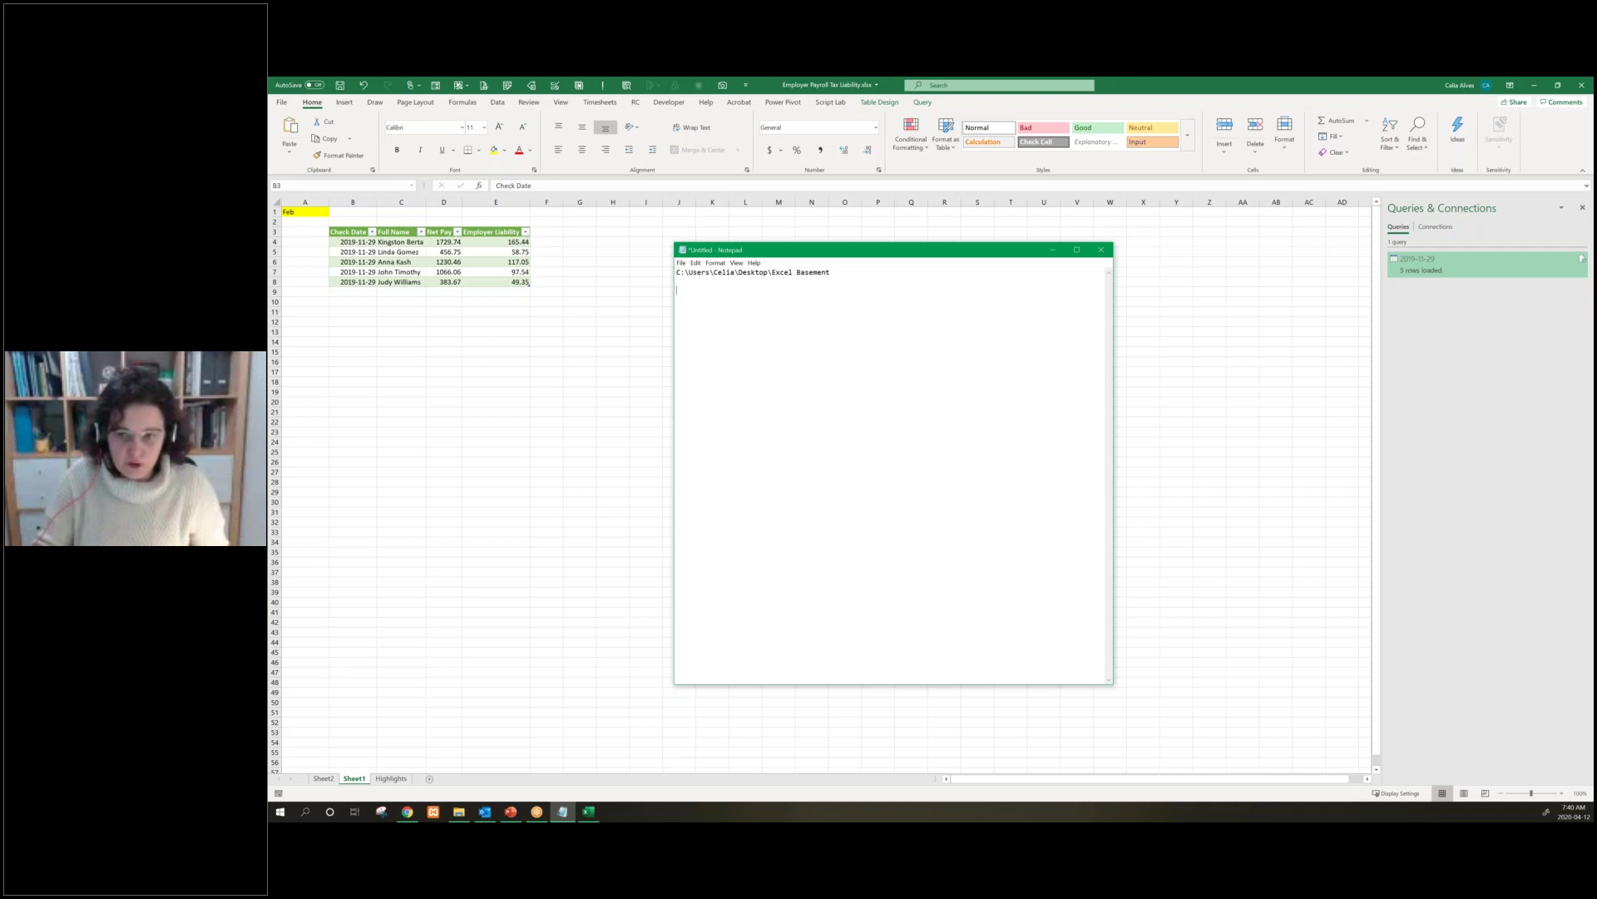
pyautogui.hotkey('shift', 'F10')
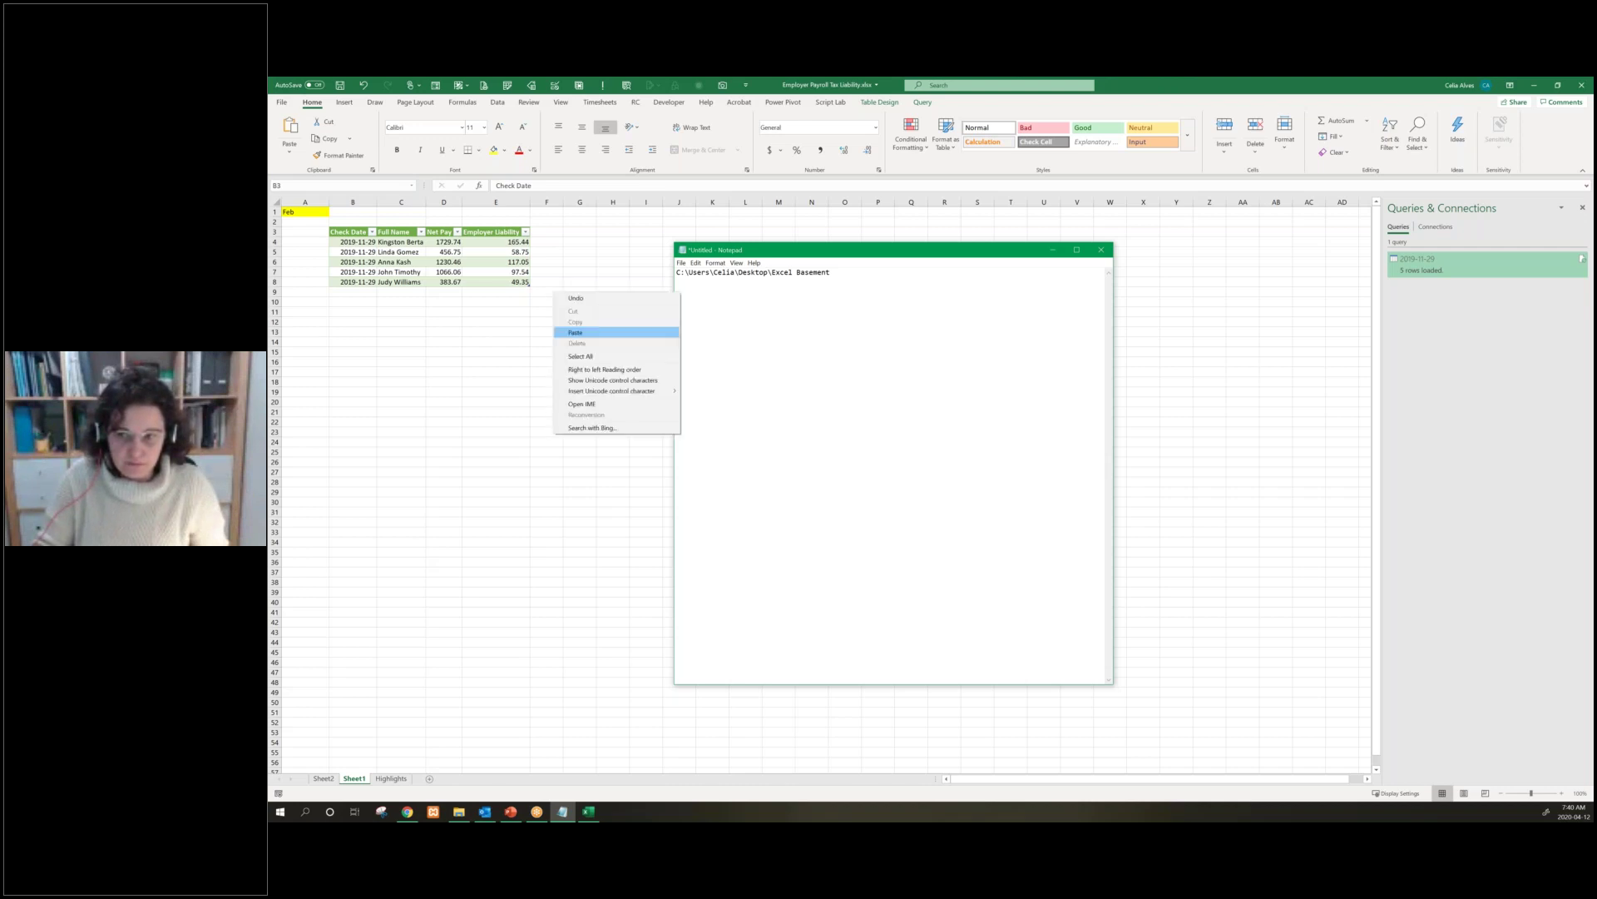
pyautogui.press('Return')
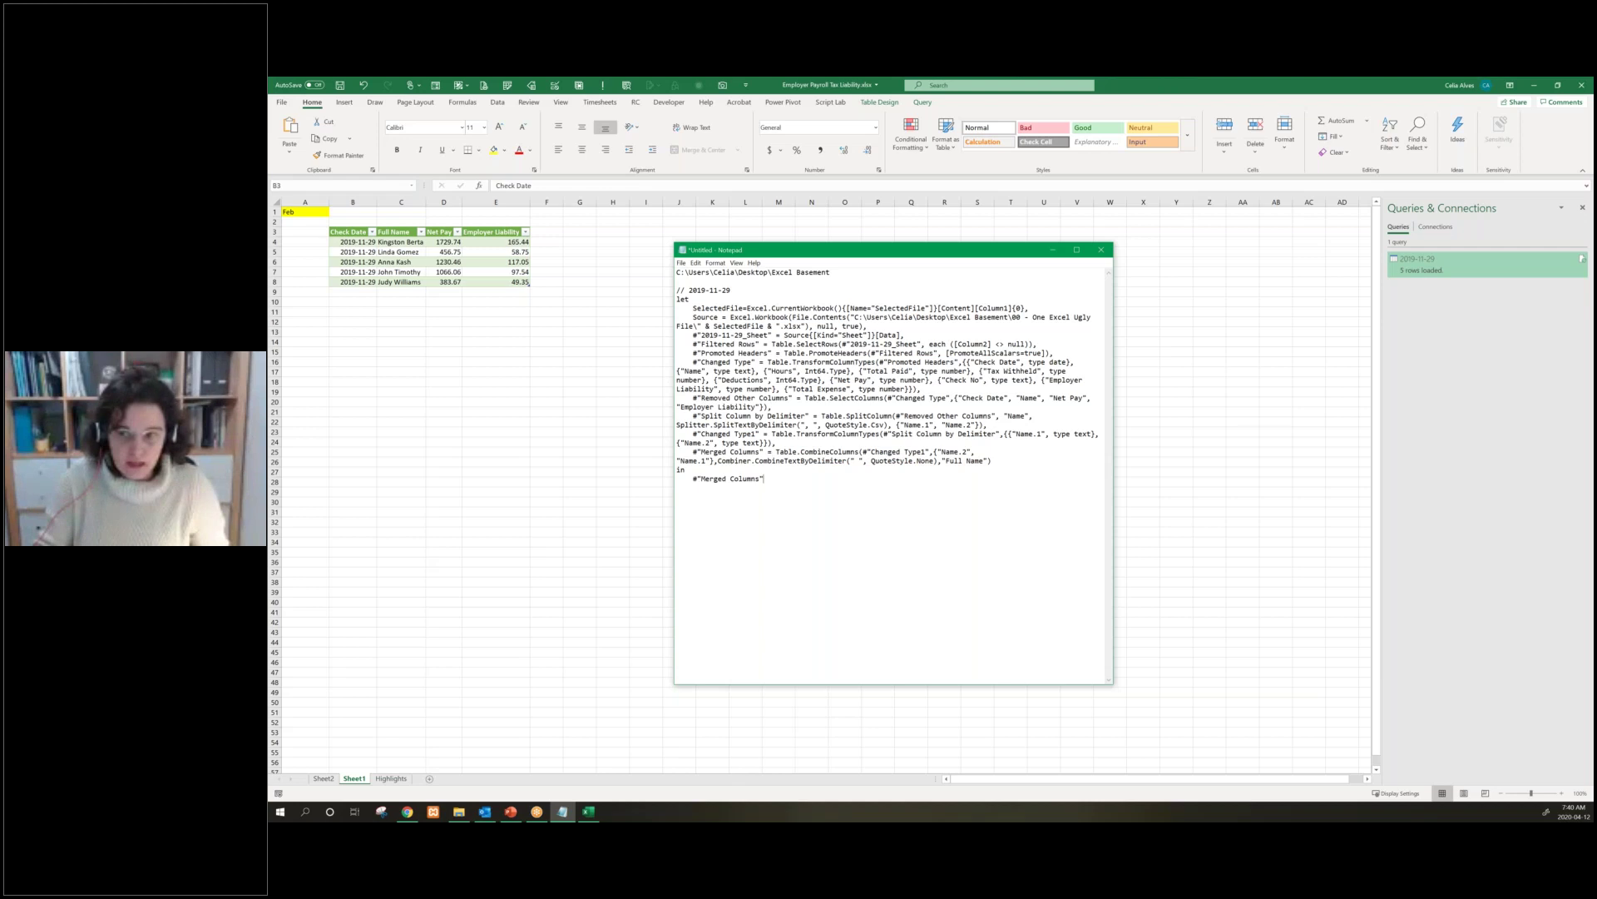
# Widen and reposition the Notepad window below the payroll table so the long code lines fit better
pyautogui.moveTo(1113, 398); pyautogui.dragTo(1500, 398)
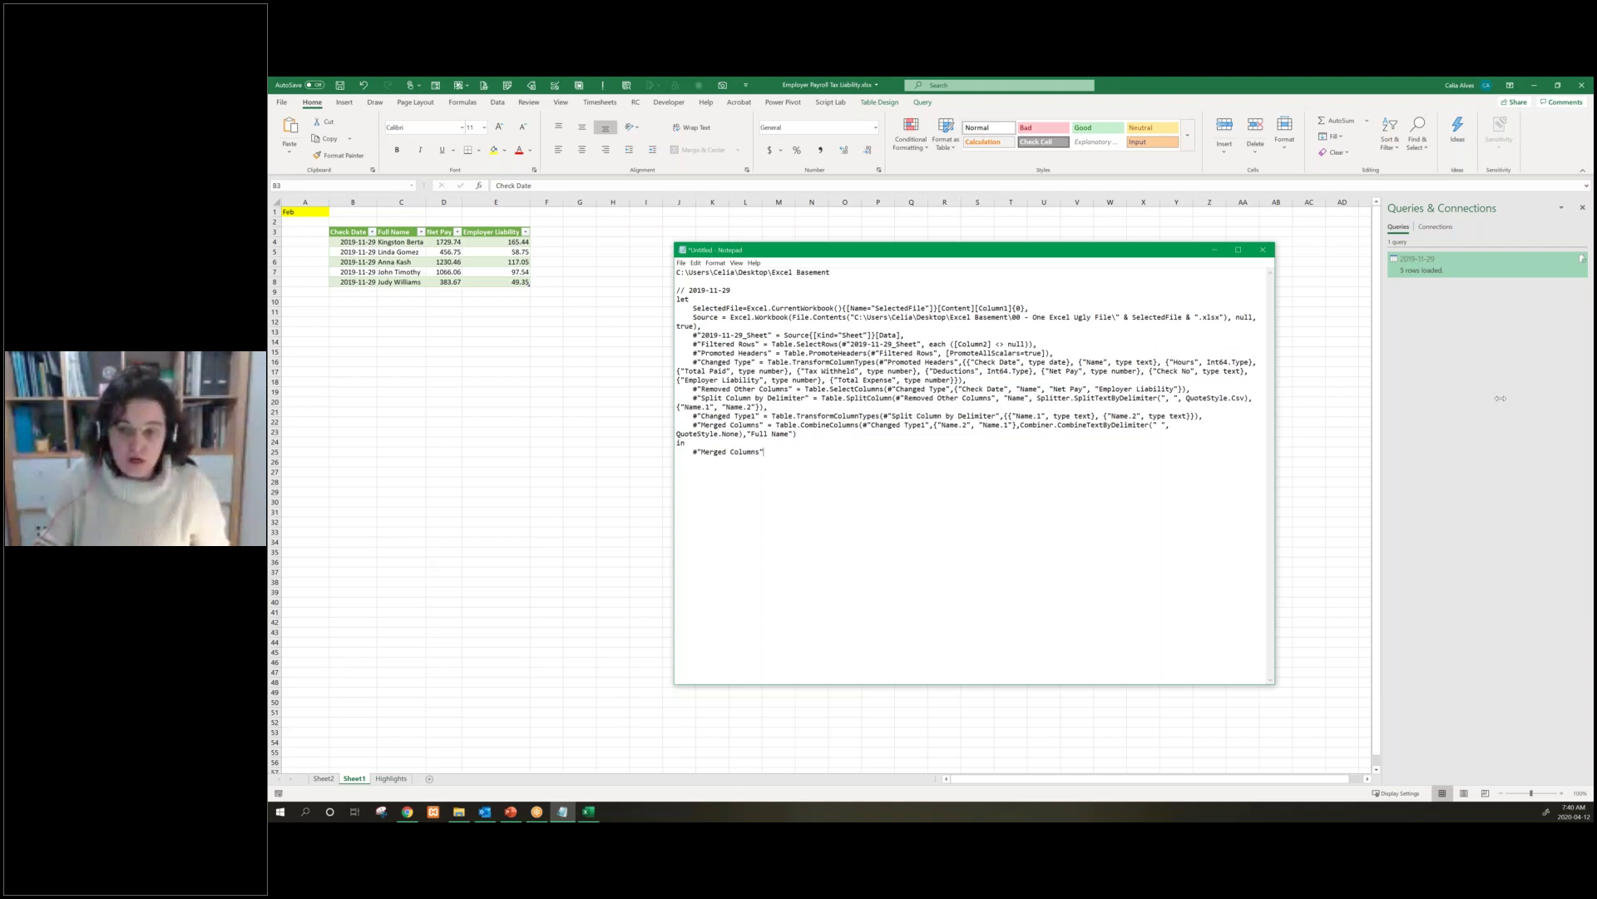
pyautogui.moveTo(1500, 398); pyautogui.dragTo(1592, 398)
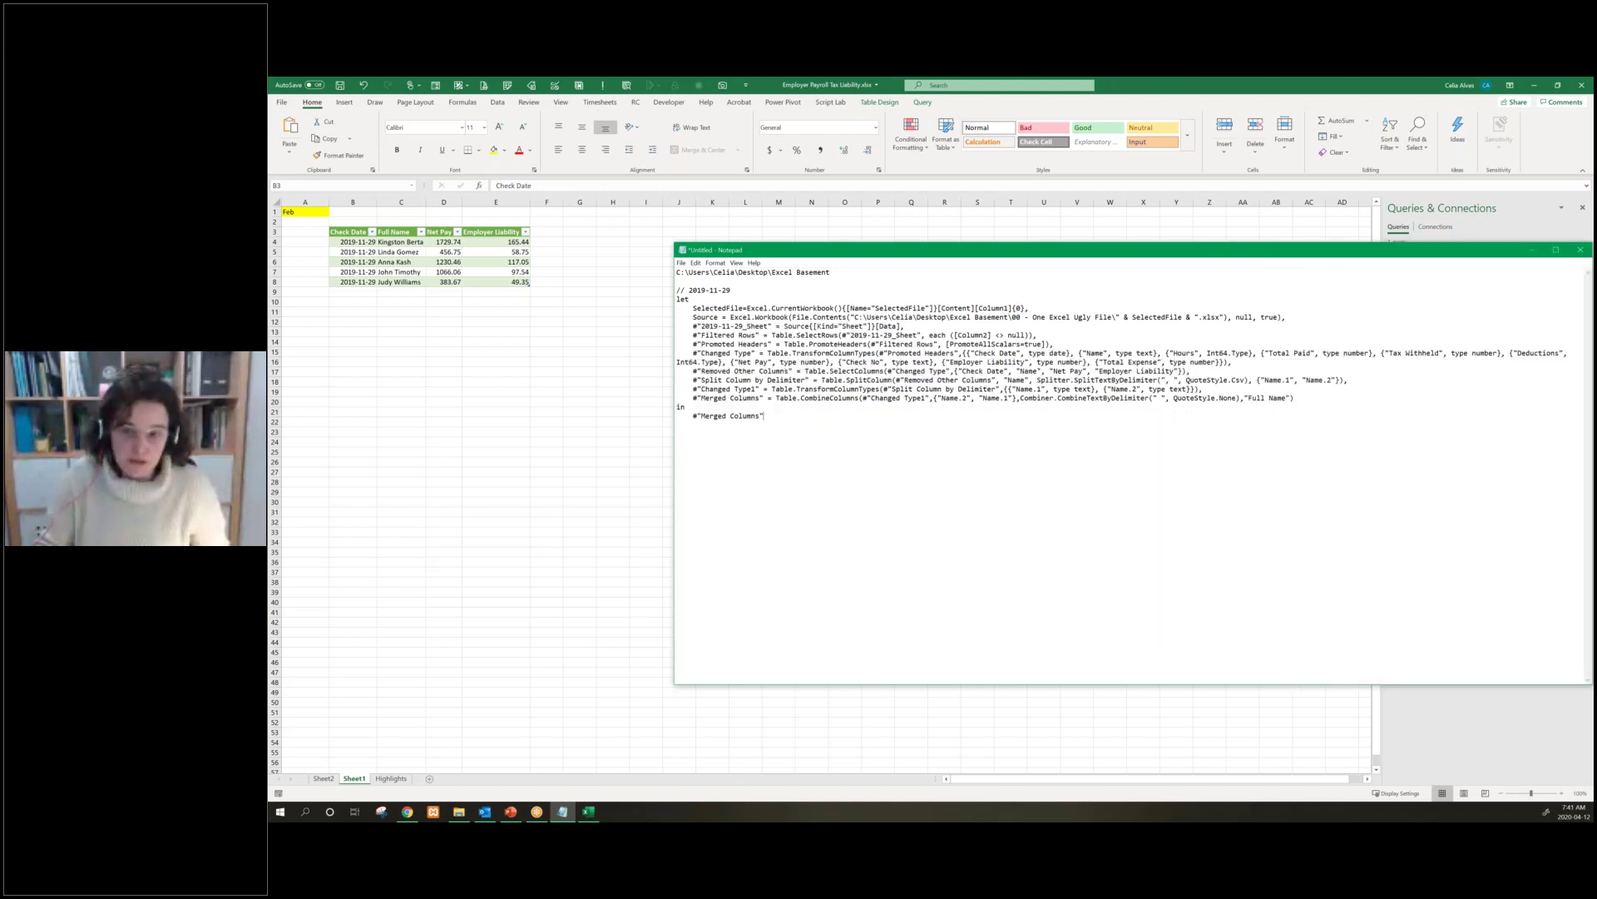
pyautogui.moveTo(1331, 249); pyautogui.dragTo(949, 300)
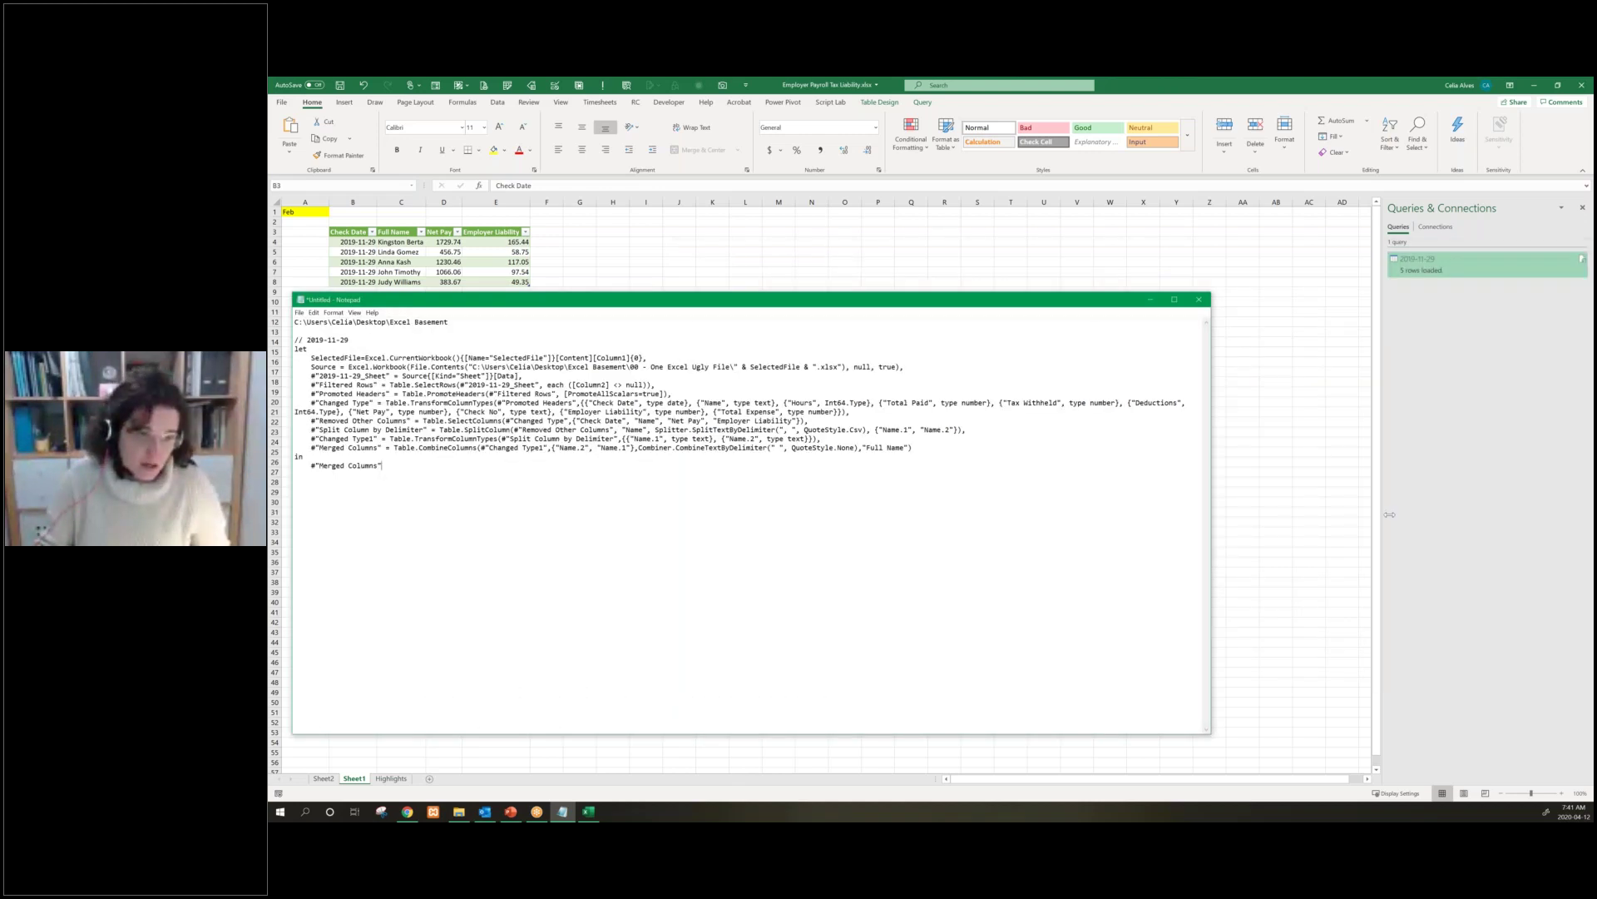
pyautogui.moveTo(1389, 514); pyautogui.dragTo(1389, 514)
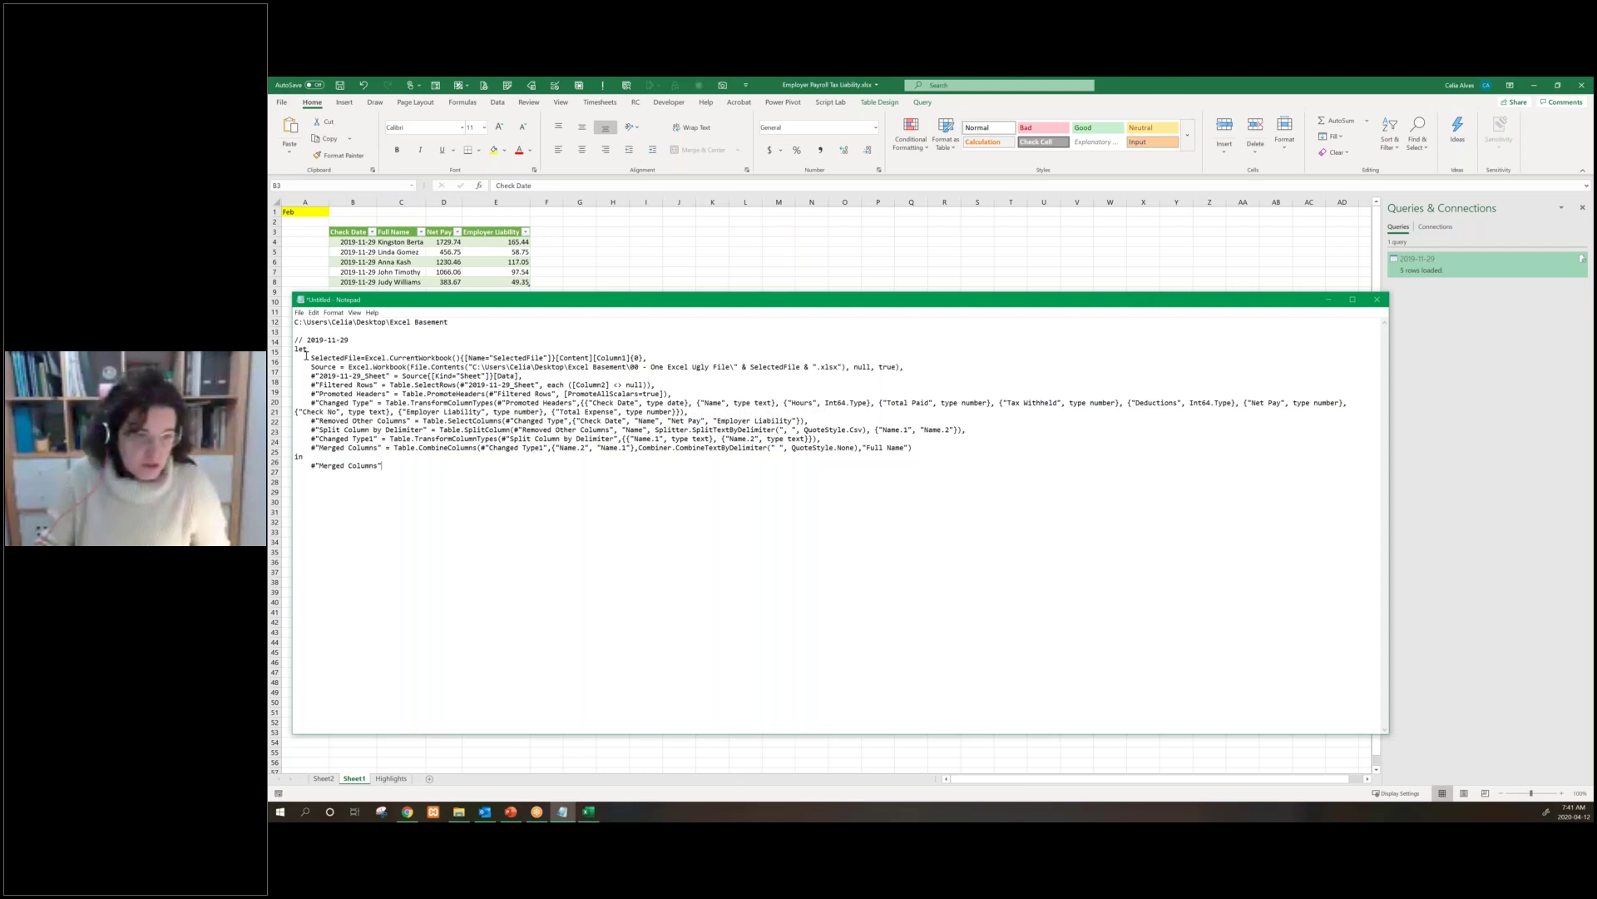
# Examine the query's steps between let and in, focusing on the SelectedFile and Source lines
pyautogui.keyDown('shift'); pyautogui.click(914, 450); pyautogui.keyUp('shift')
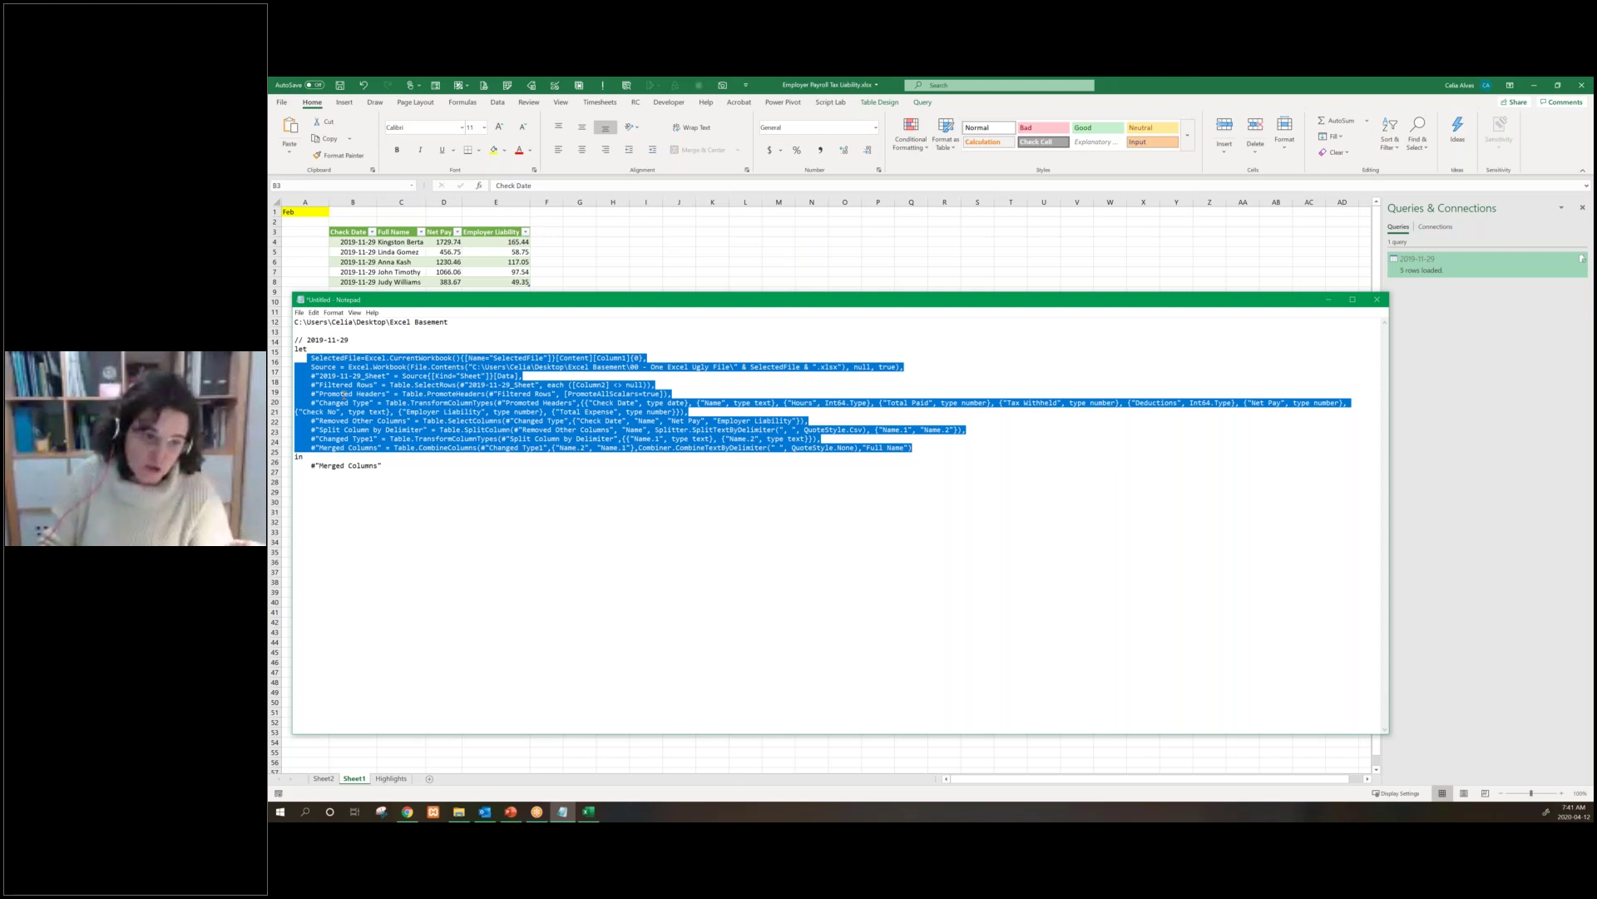
pyautogui.click(316, 361)
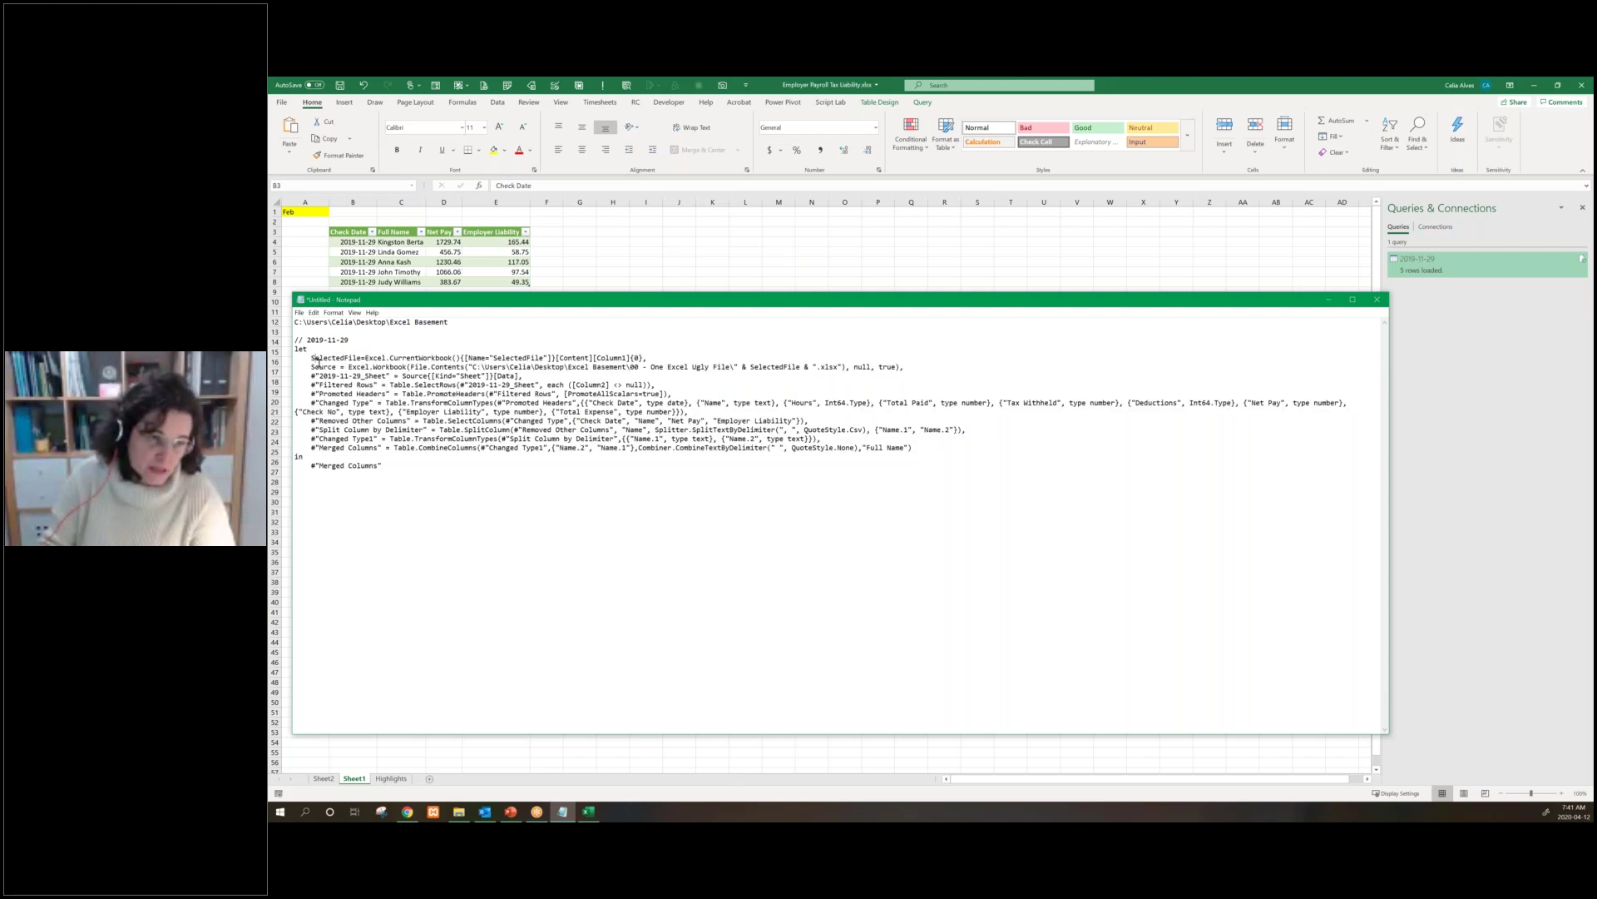
pyautogui.doubleClick(333, 366)
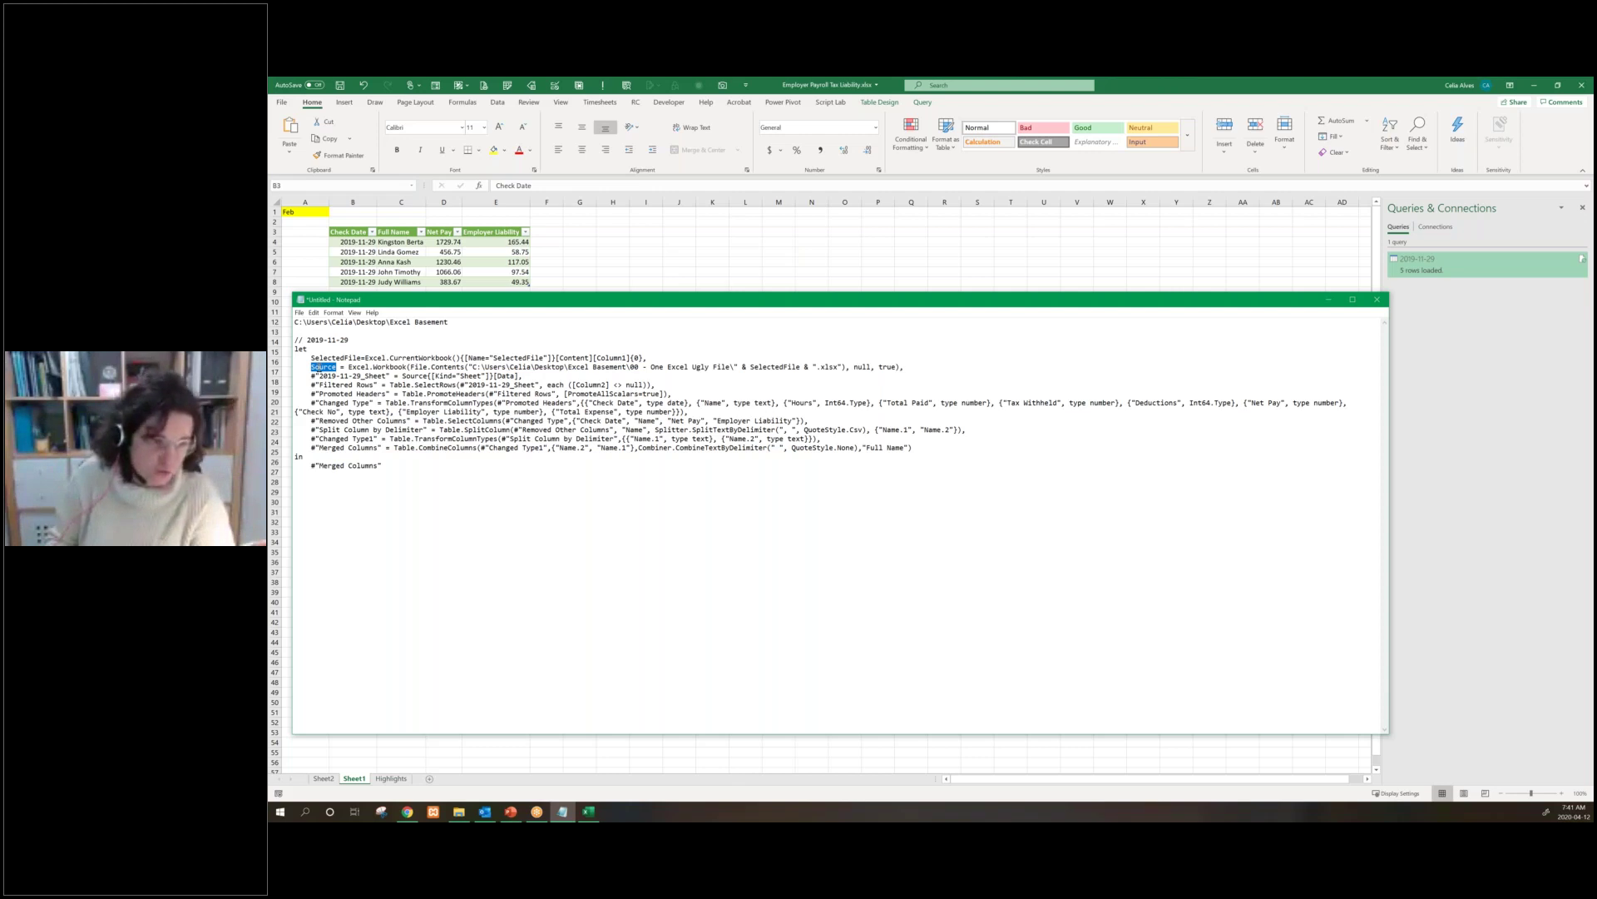
# Rename the Source step to Source2 in the Notepad code, and close Notepad without saving the changes
pyautogui.press('Right')
pyautogui.write('2')
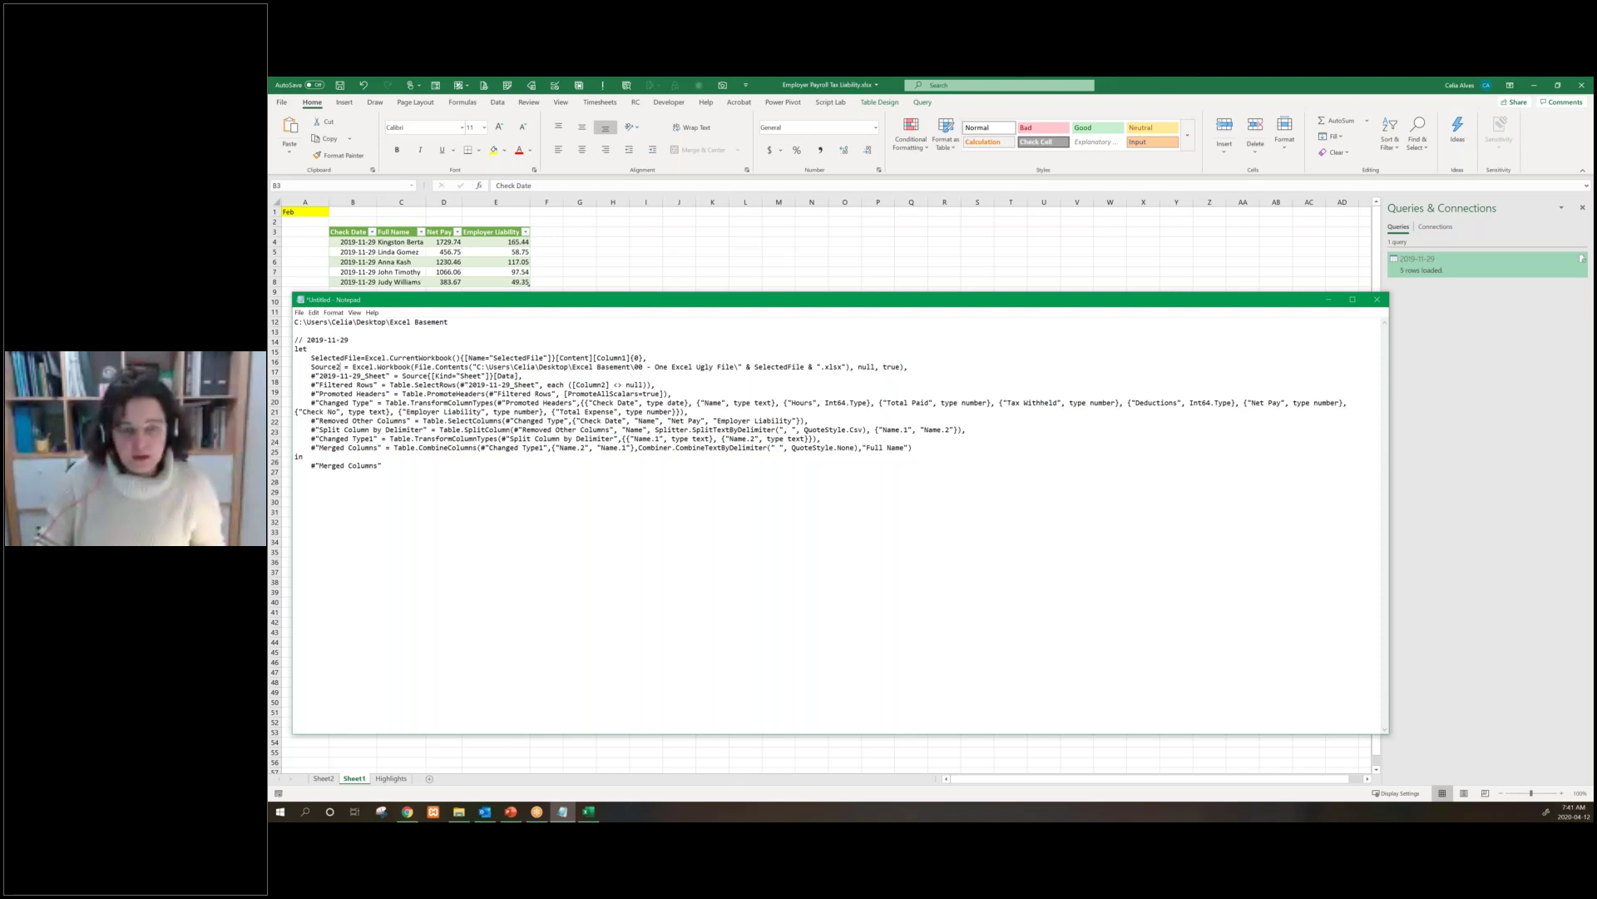
pyautogui.hotkey('alt', 'F4')
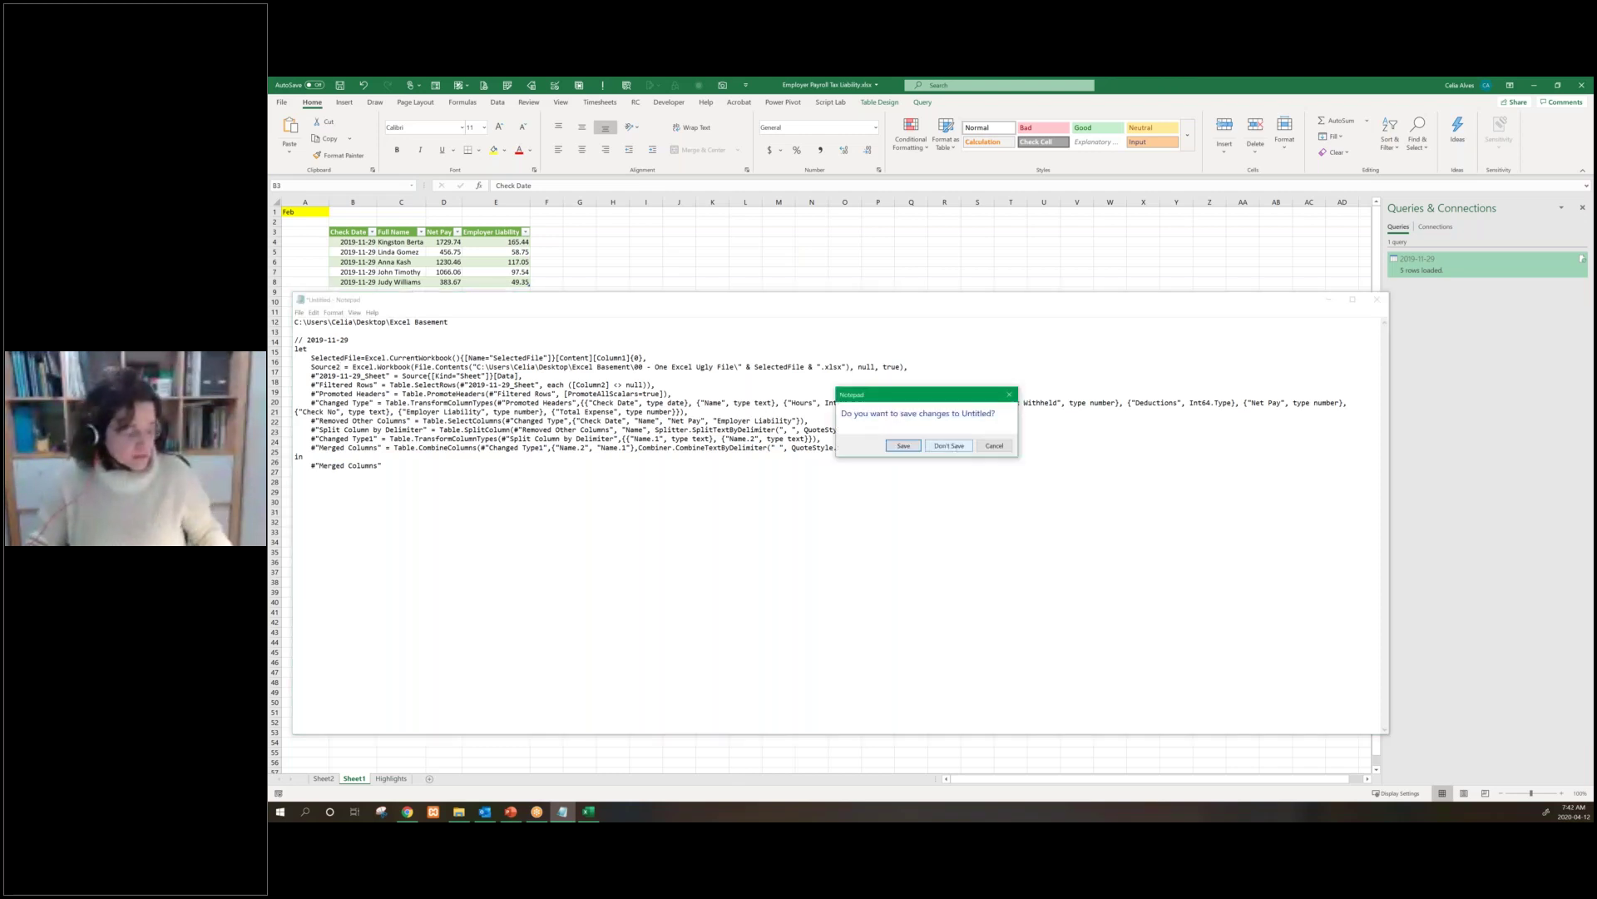
pyautogui.press('n')
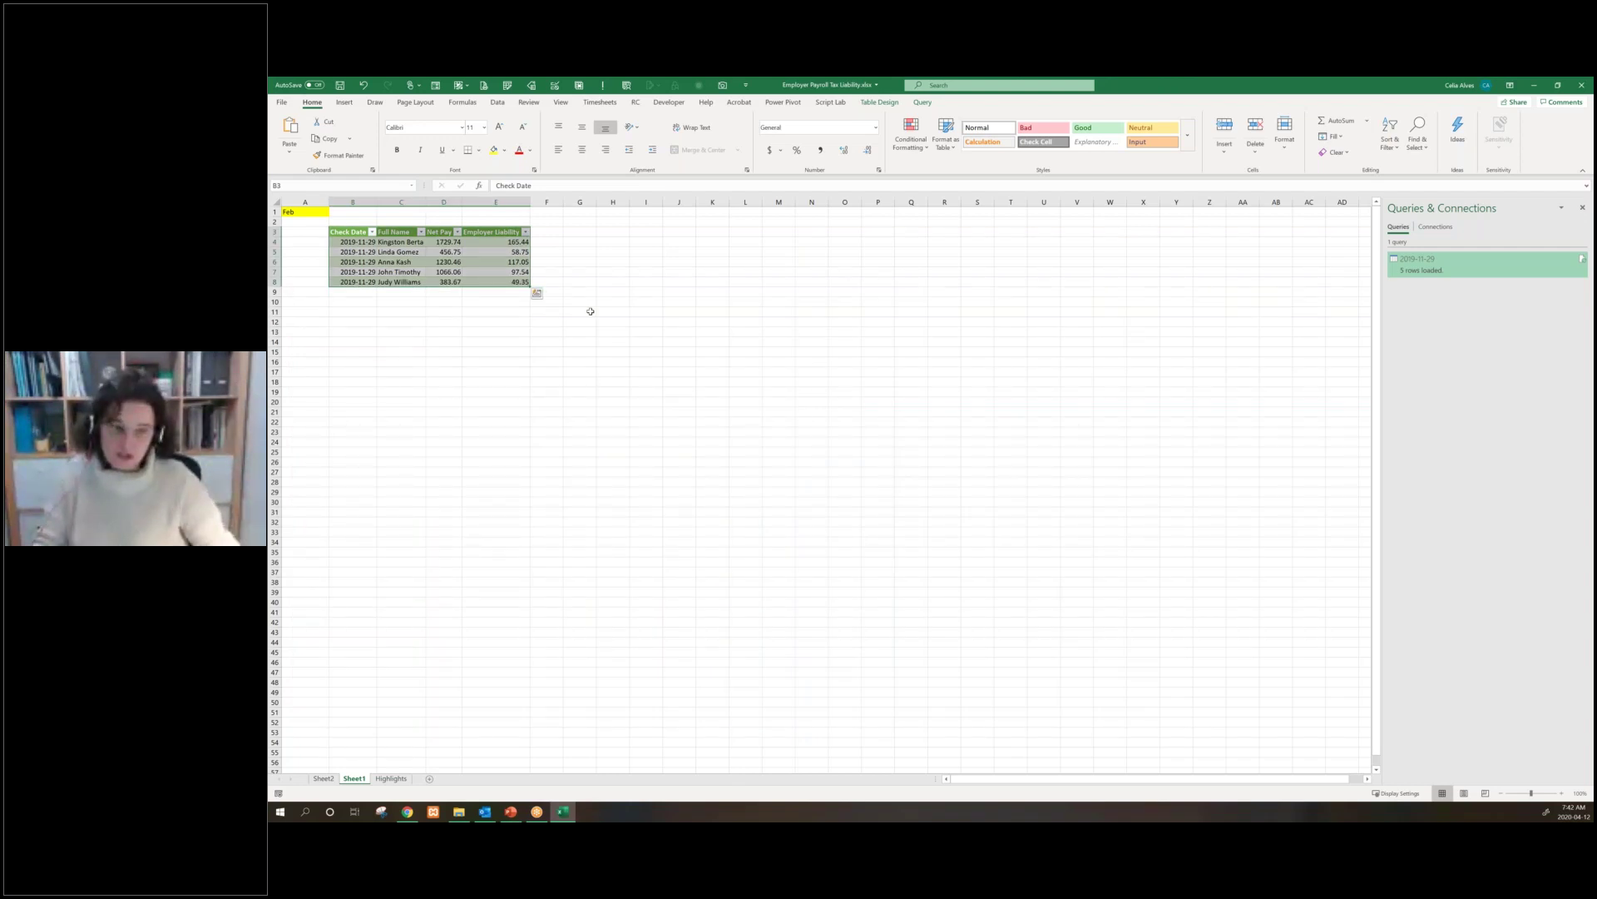
# Deselect the payroll table and save the Employer Payroll Tax Liability workbook
pyautogui.click(590, 312)
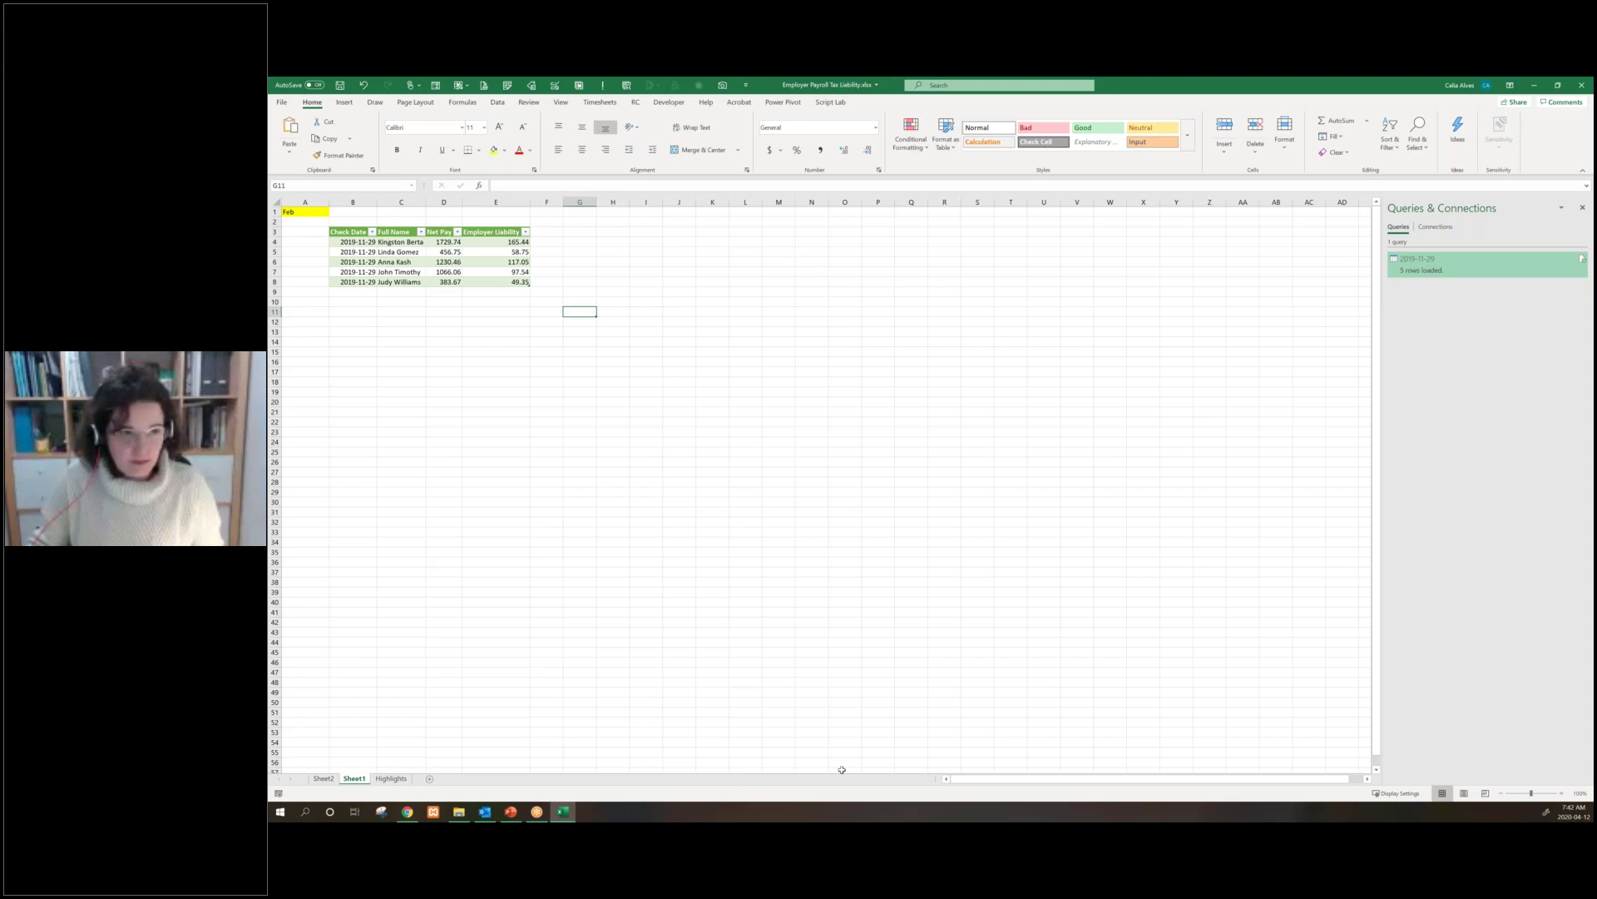
pyautogui.click(340, 86)
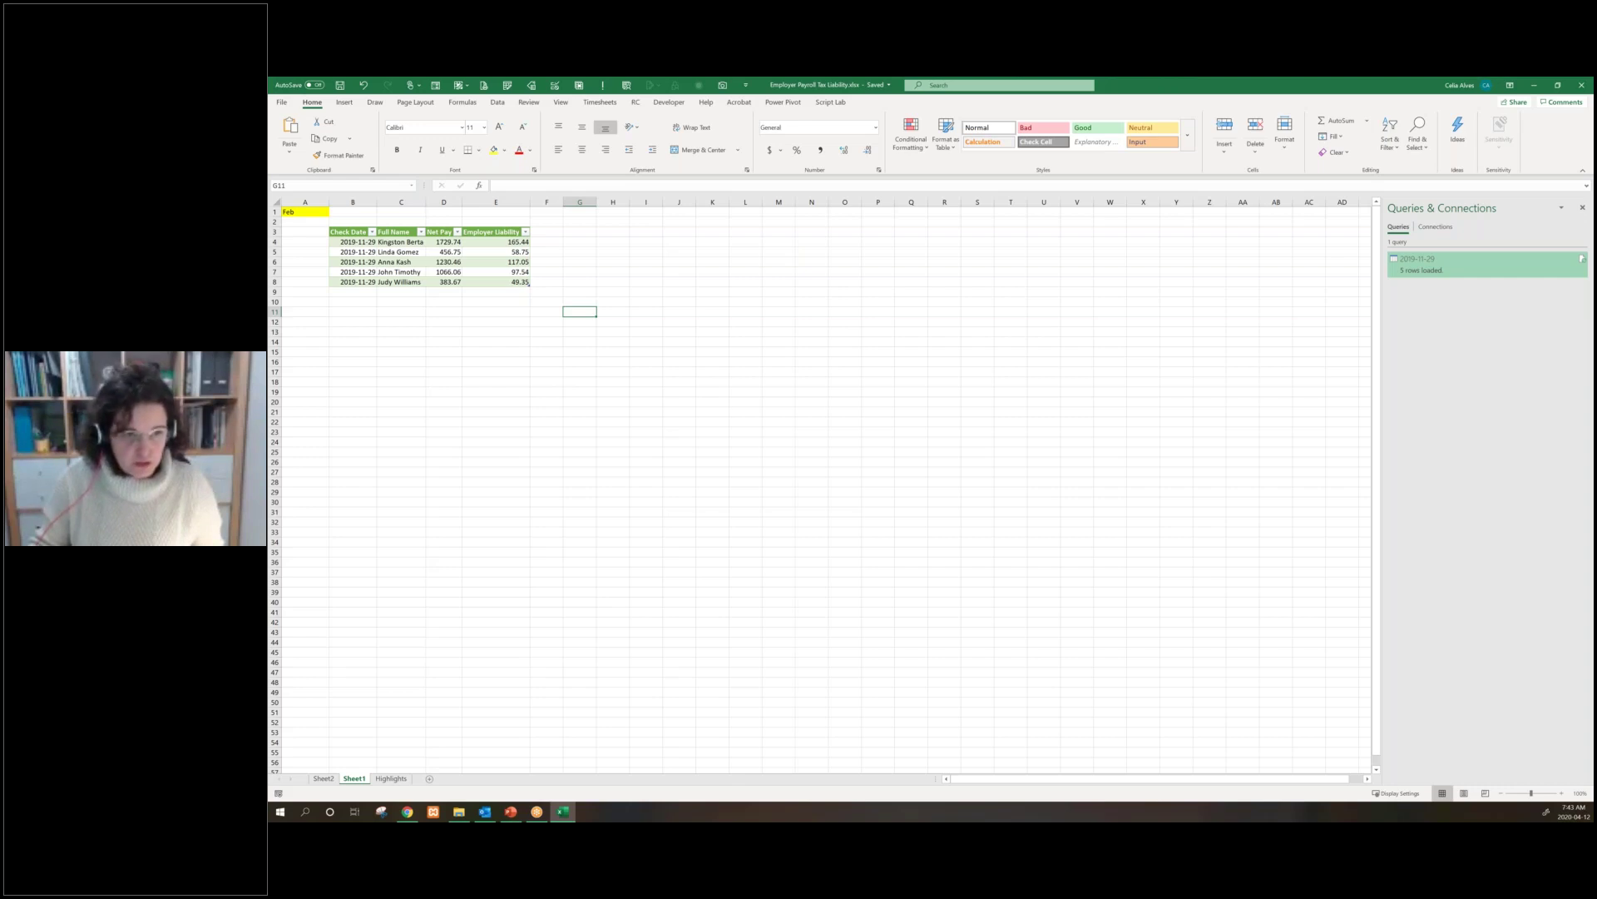
pyautogui.click(511, 811)
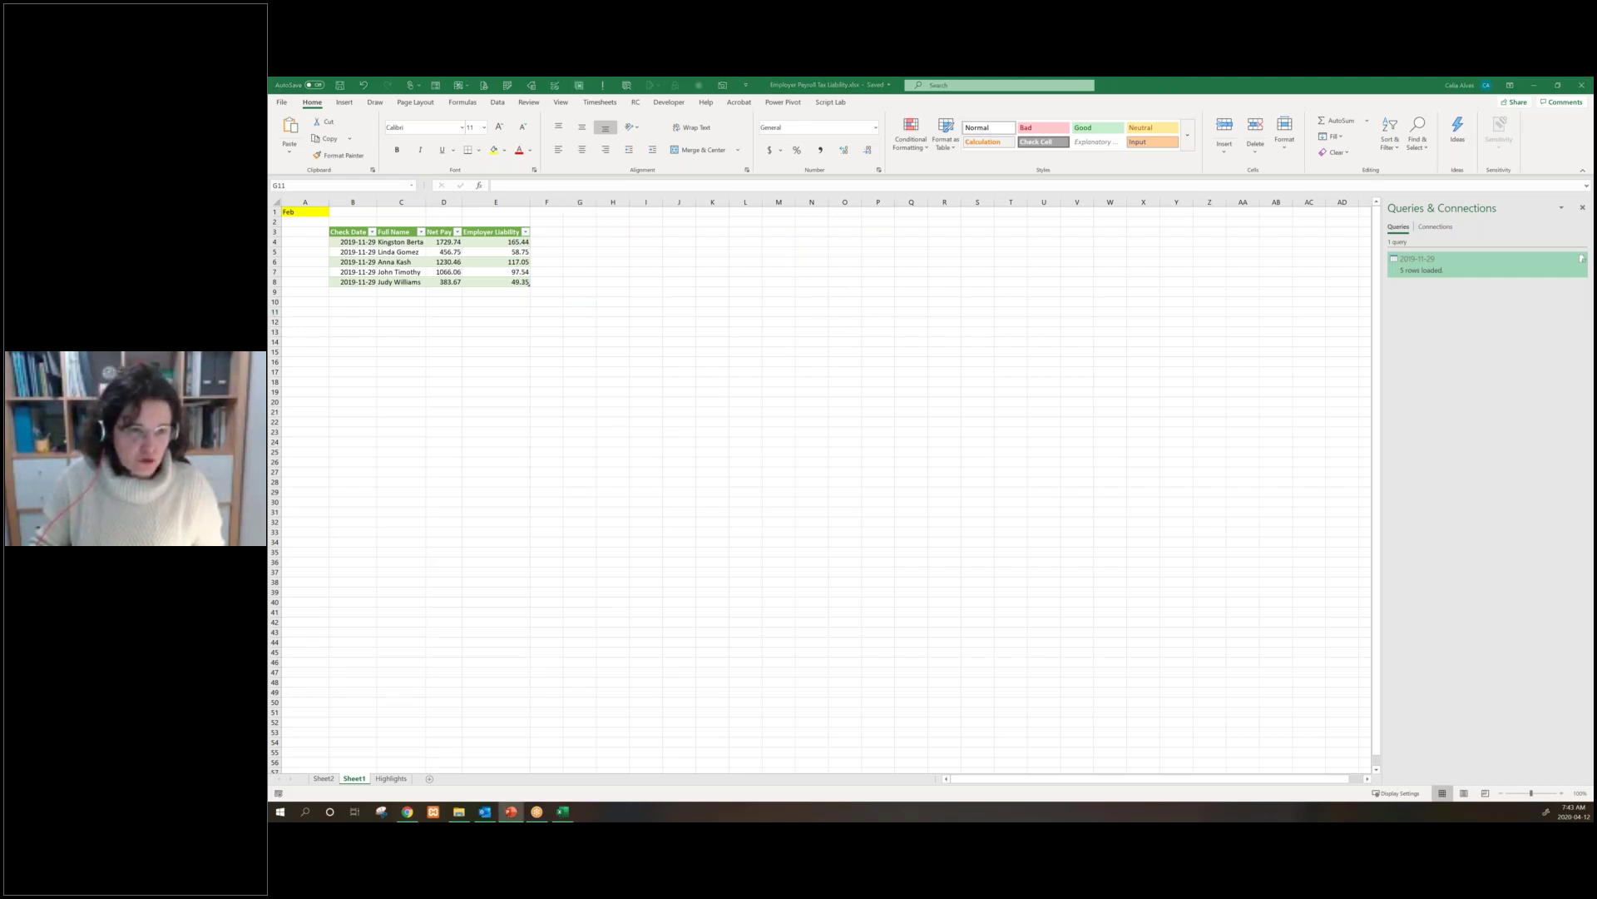
# Check the payroll table's external data range properties and close them without changes
pyautogui.click(443, 252)
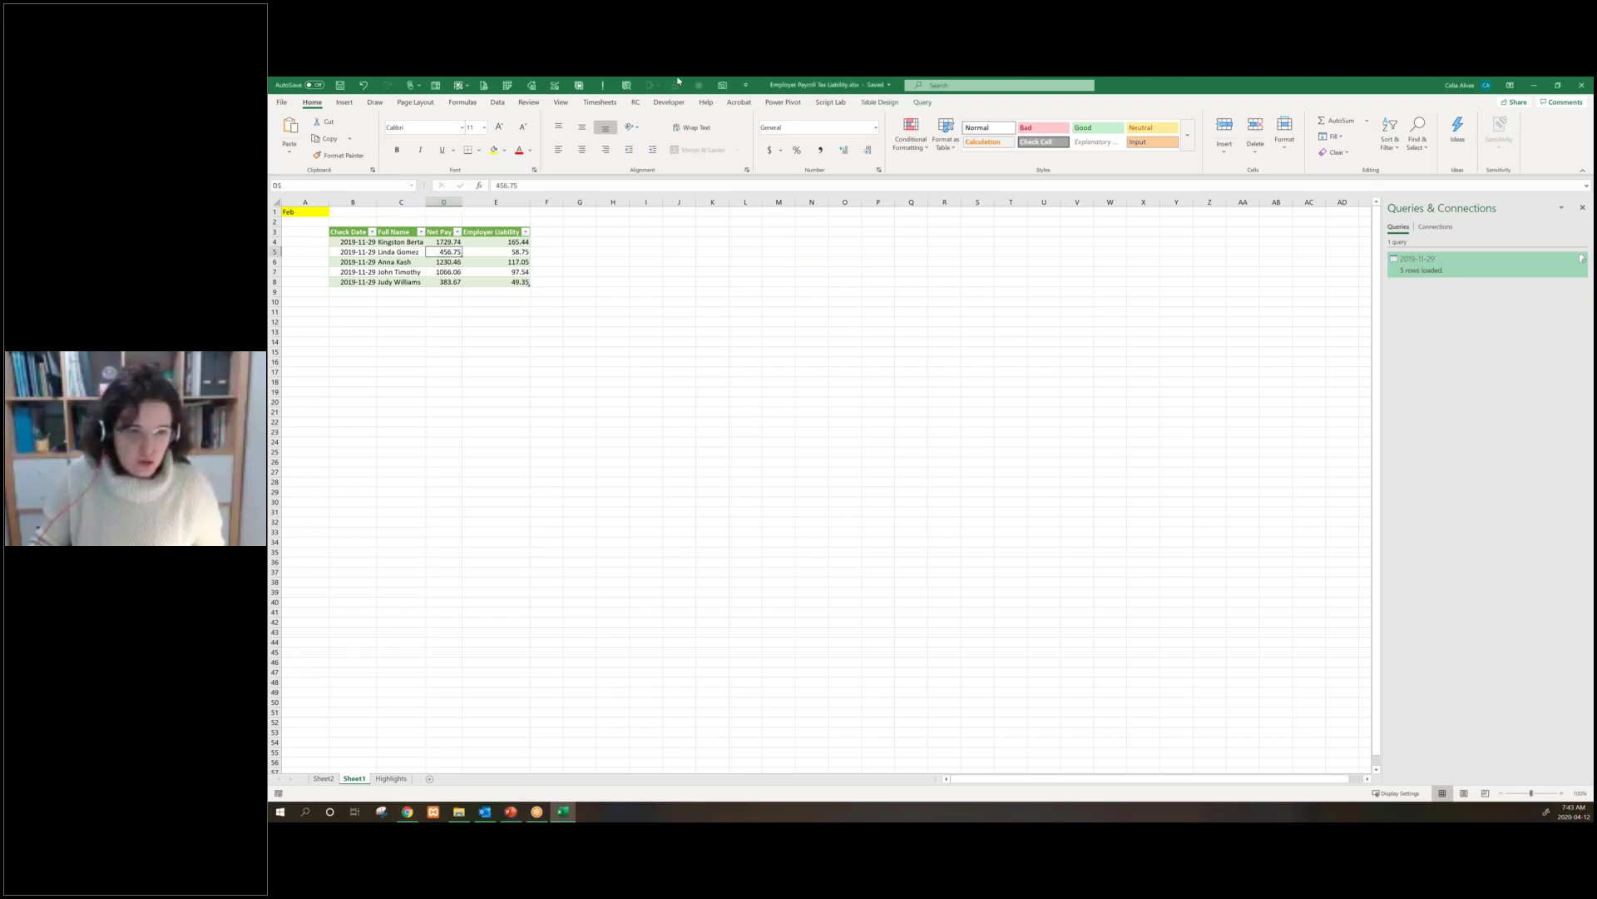
pyautogui.click(497, 102)
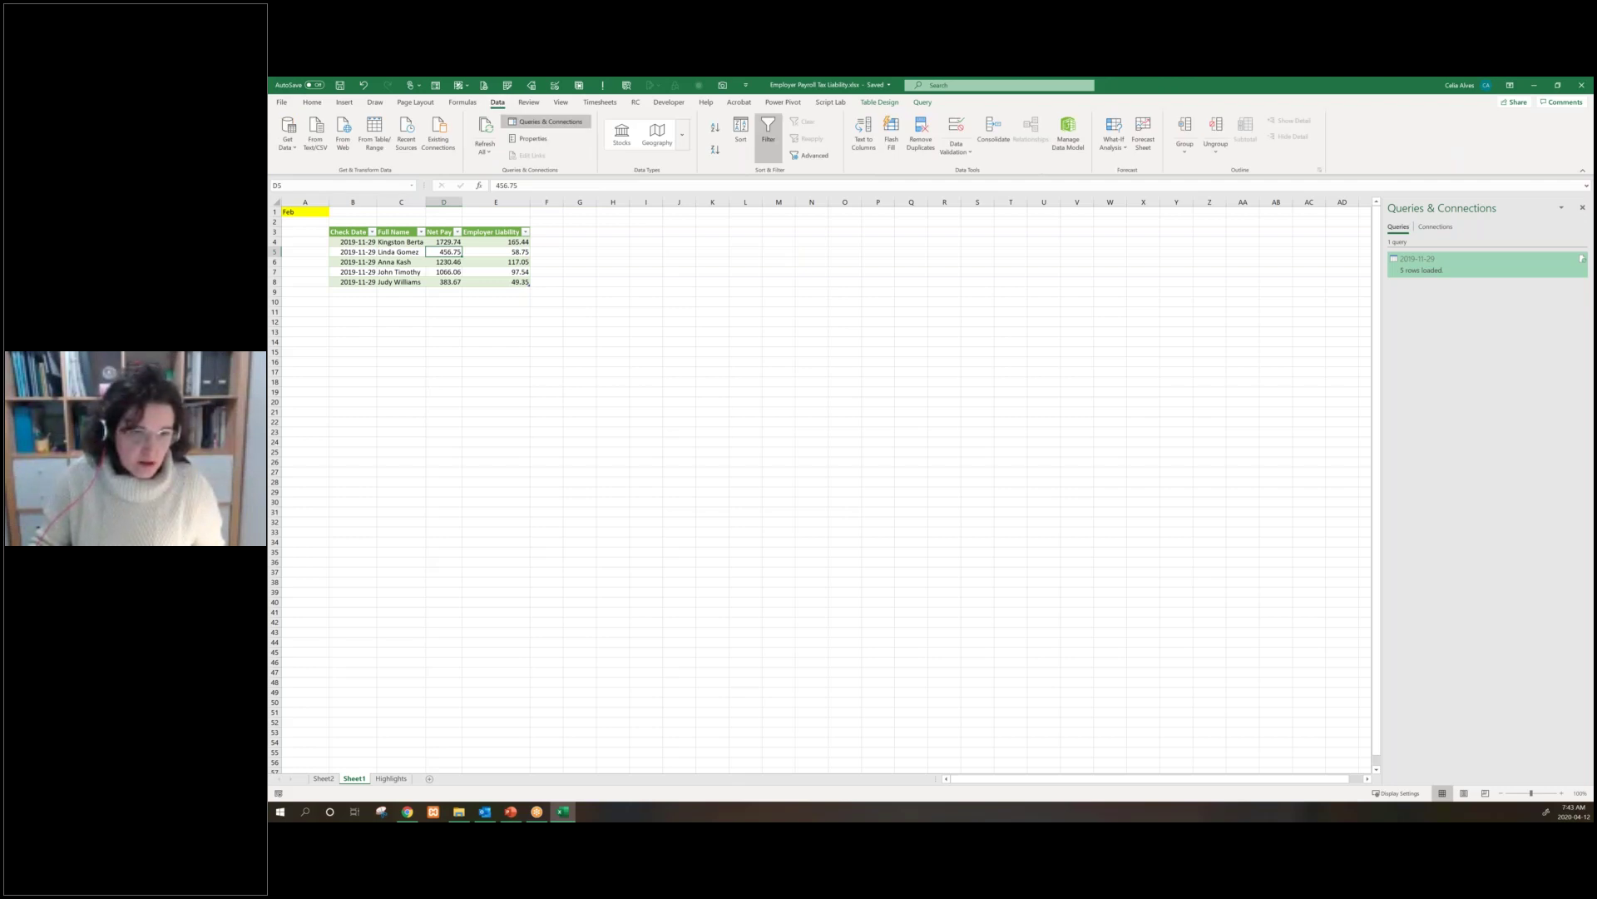
pyautogui.click(523, 140)
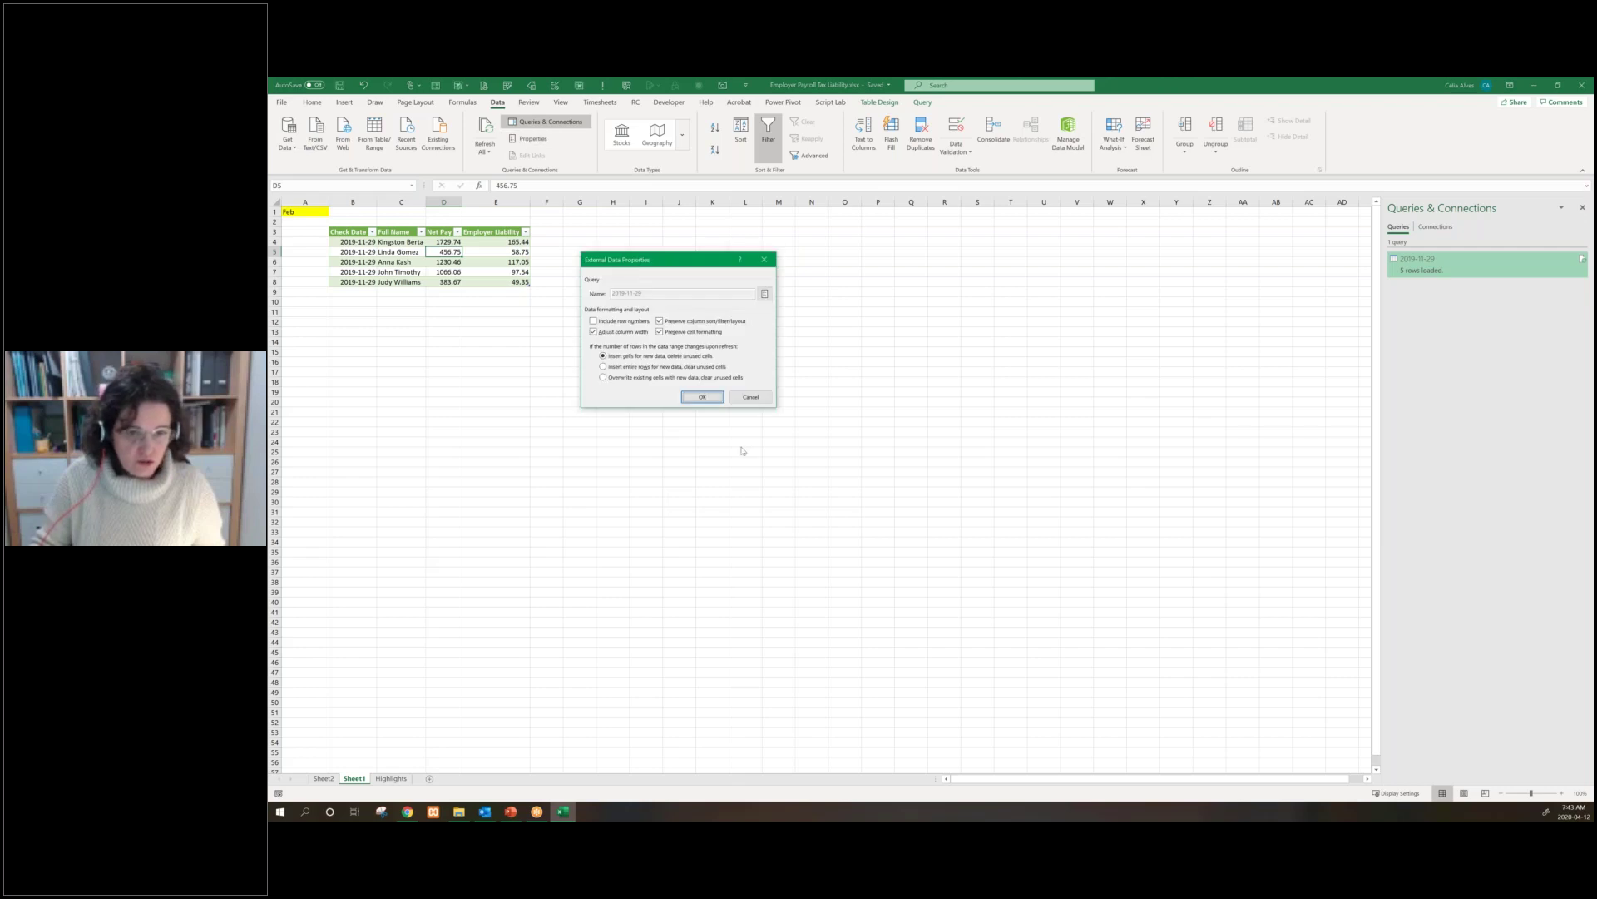
pyautogui.click(751, 398)
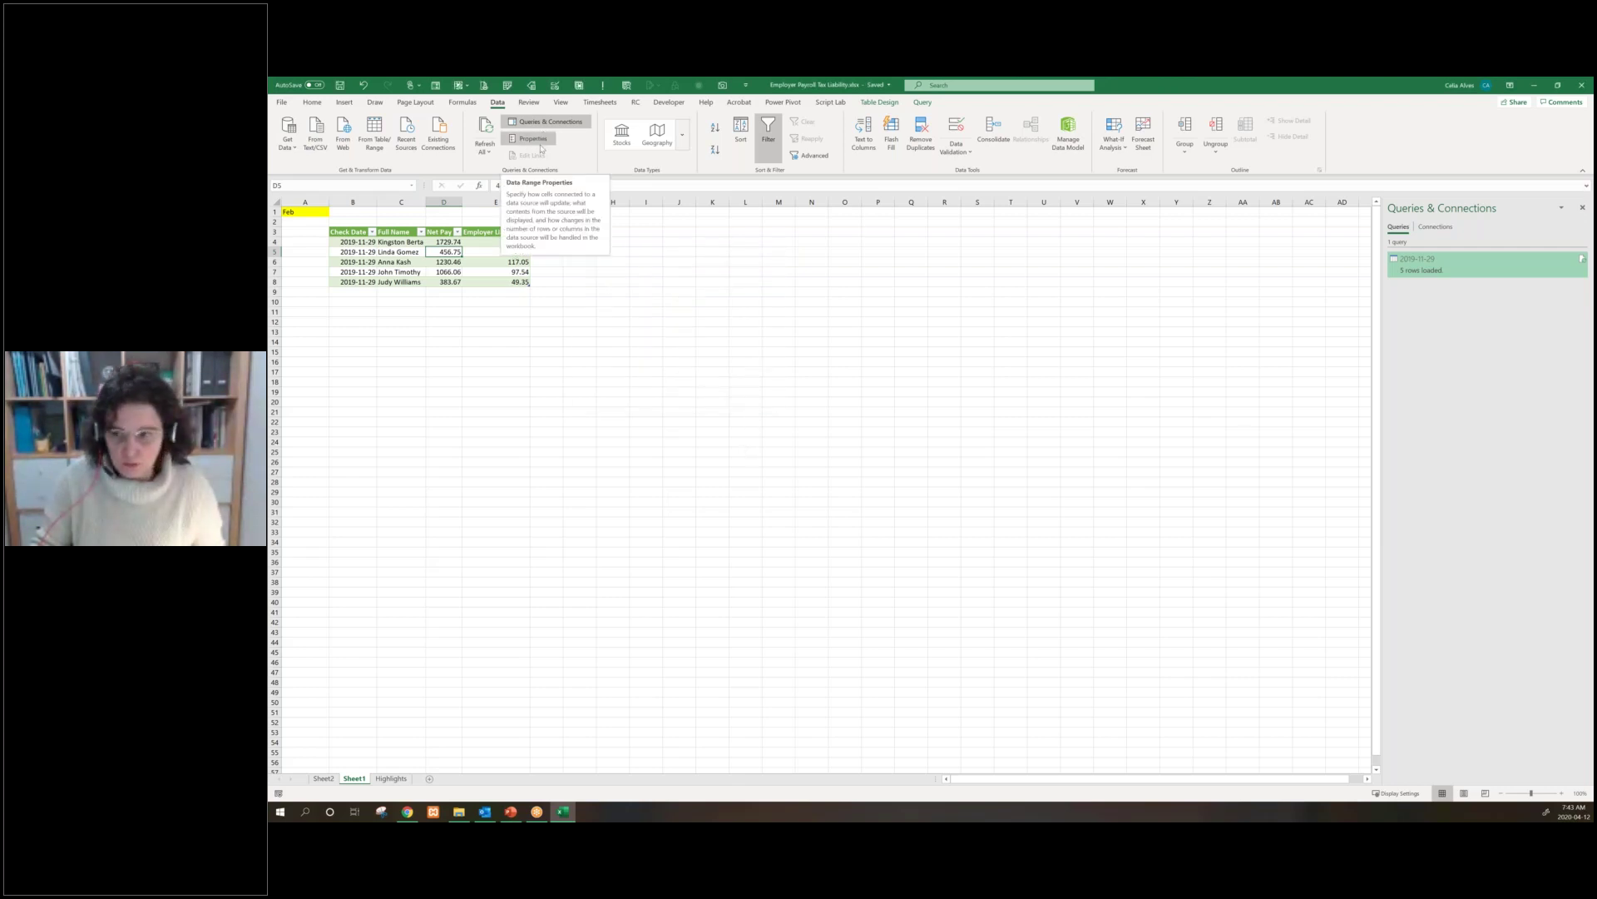
# Examine the 2019-11-29 query's properties for the timed refresh and refresh-on-opening options, and close them without changes
pyautogui.rightClick(1412, 271)
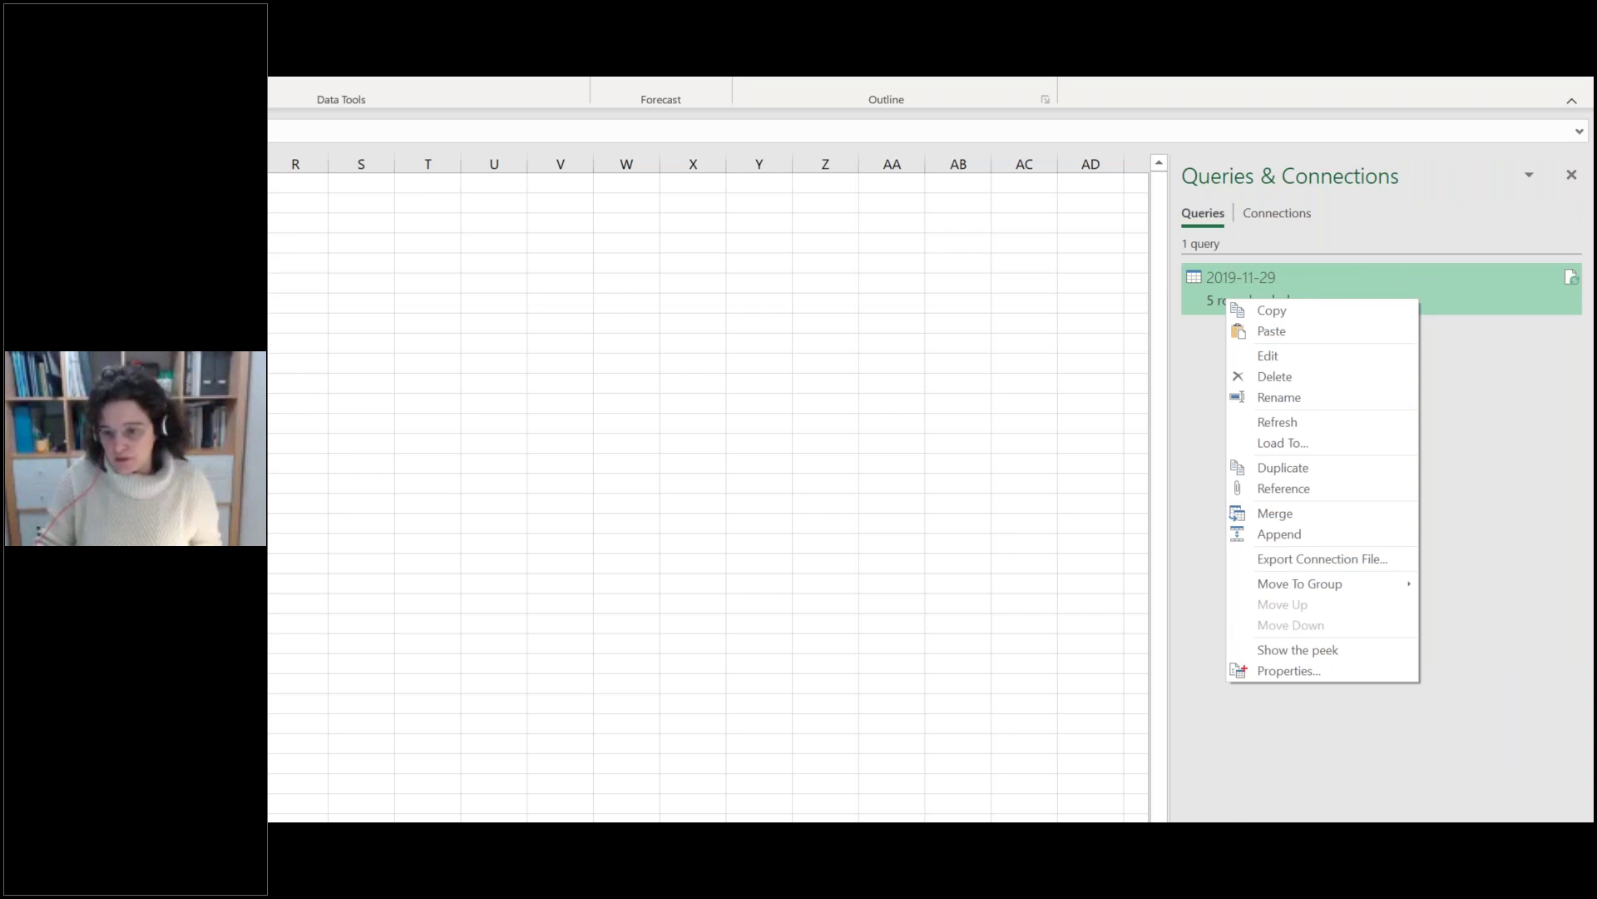
pyautogui.moveTo(1227, 658); pyautogui.dragTo(1414, 684)
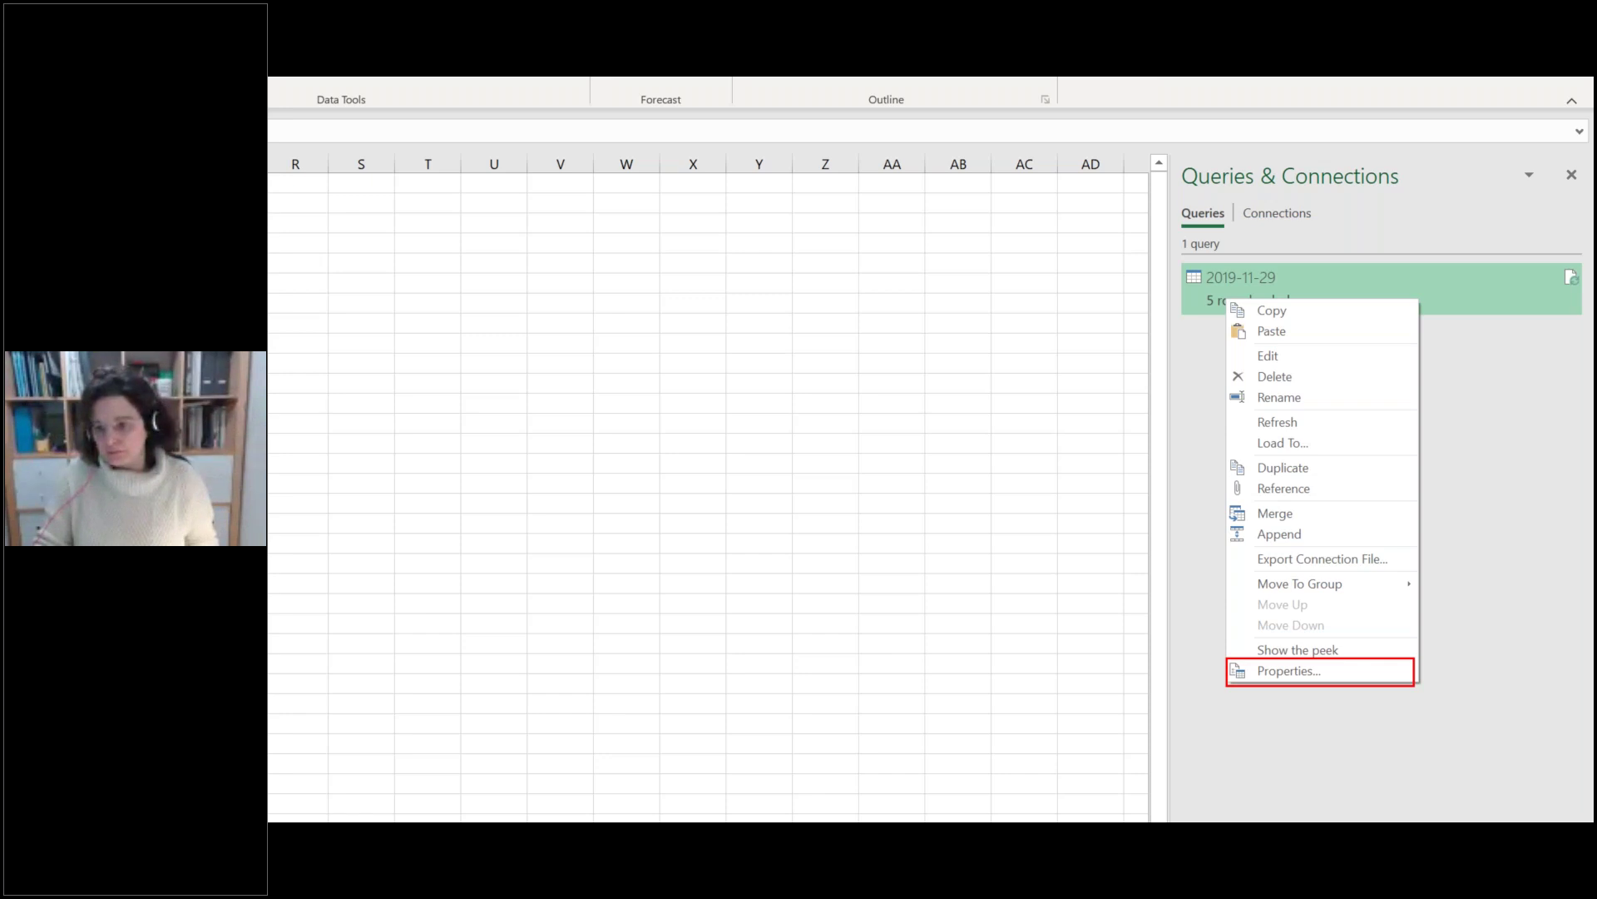
pyautogui.click(1309, 663)
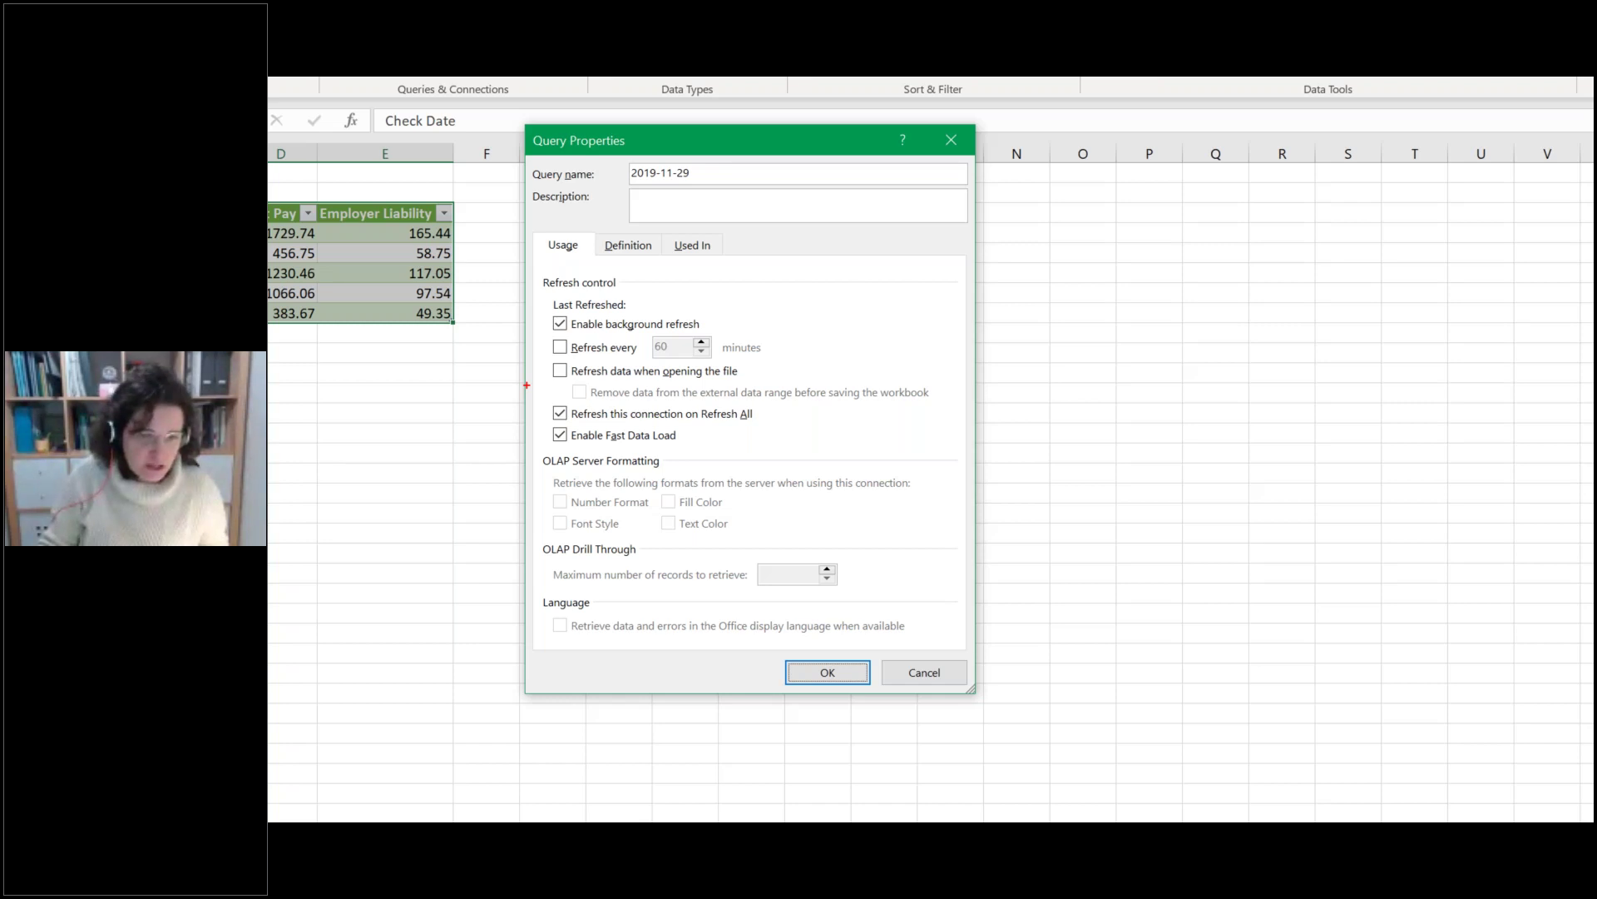
pyautogui.moveTo(551, 346); pyautogui.dragTo(508, 367)
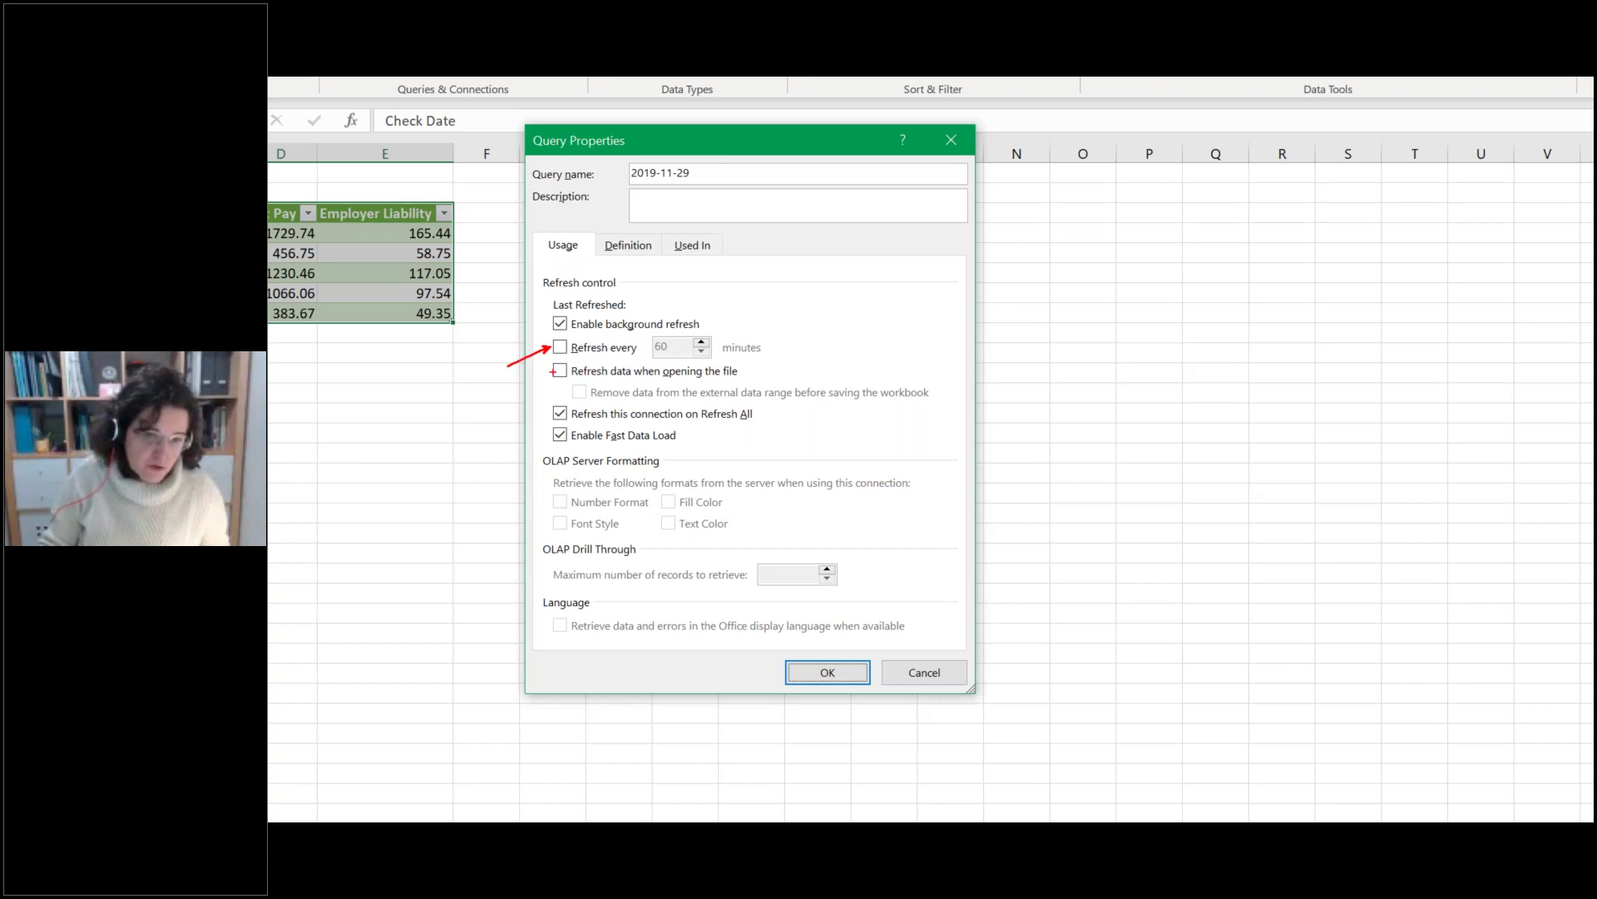
pyautogui.moveTo(553, 372); pyautogui.dragTo(507, 403)
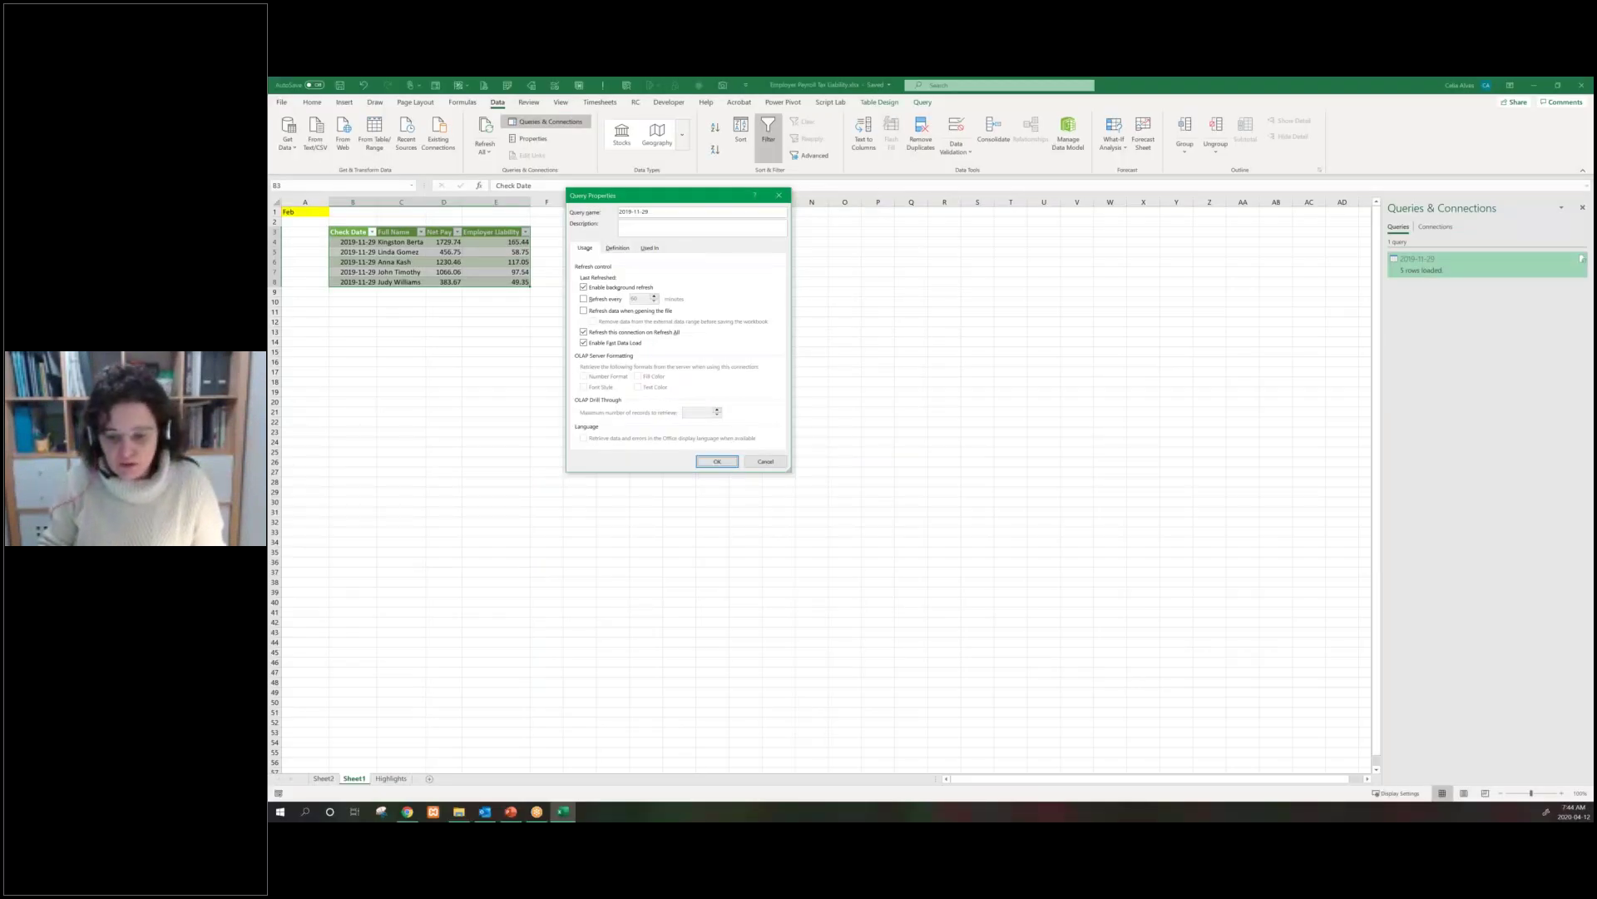
pyautogui.click(925, 672)
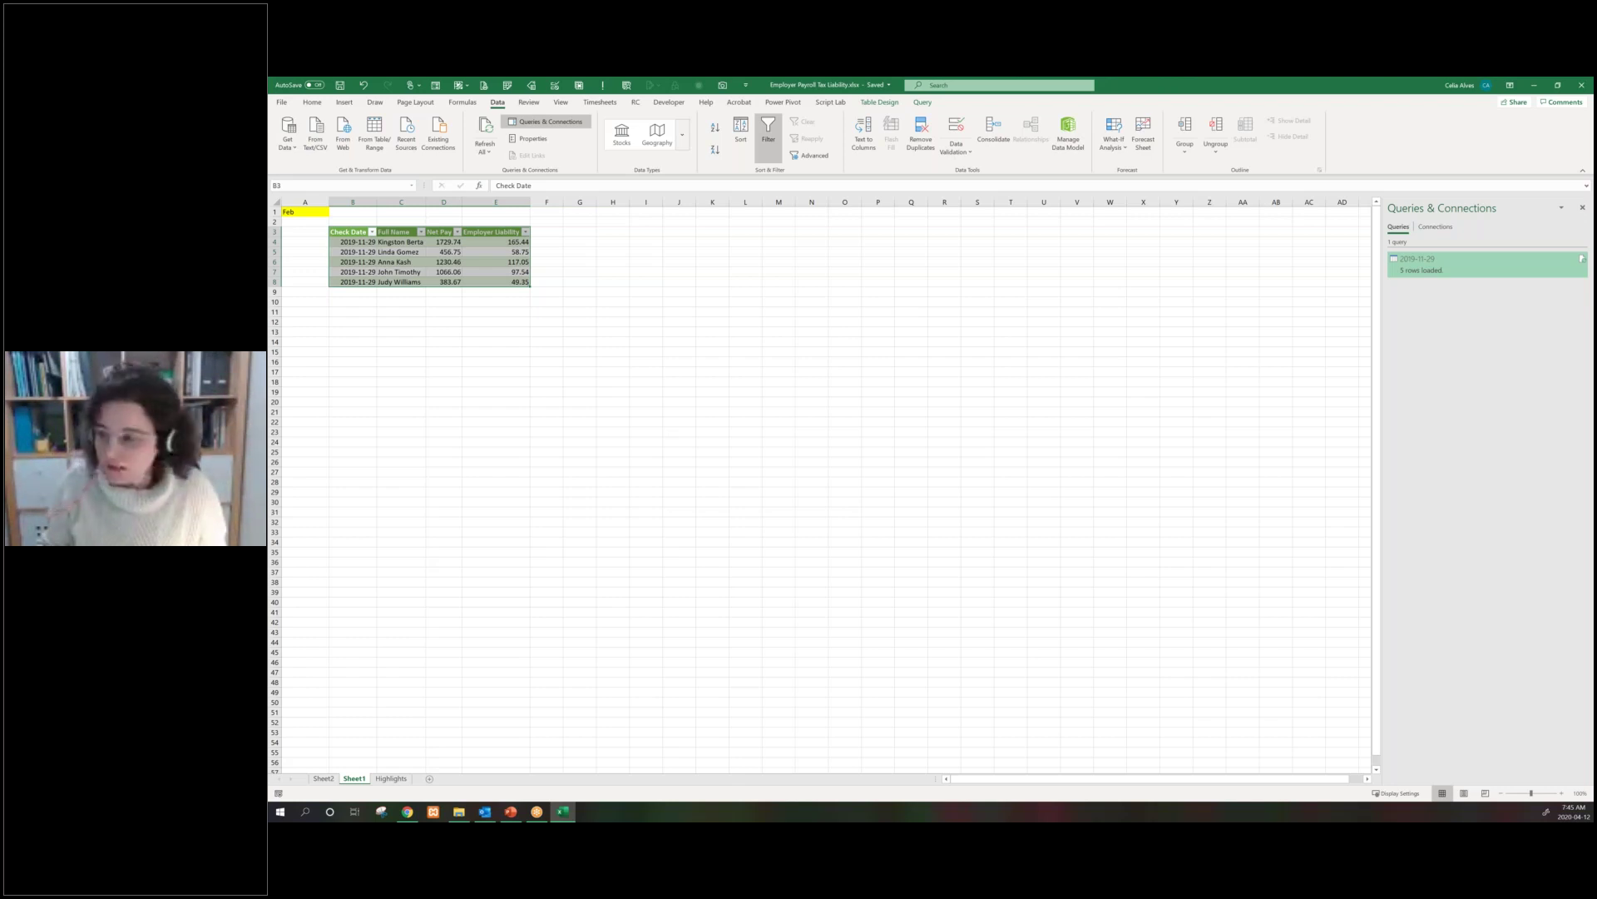
# Switch to the PowerPoint presentation, maximise its window and go past the Resources slide to the Contact slide
pyautogui.hotkey('alt', 'Tab')
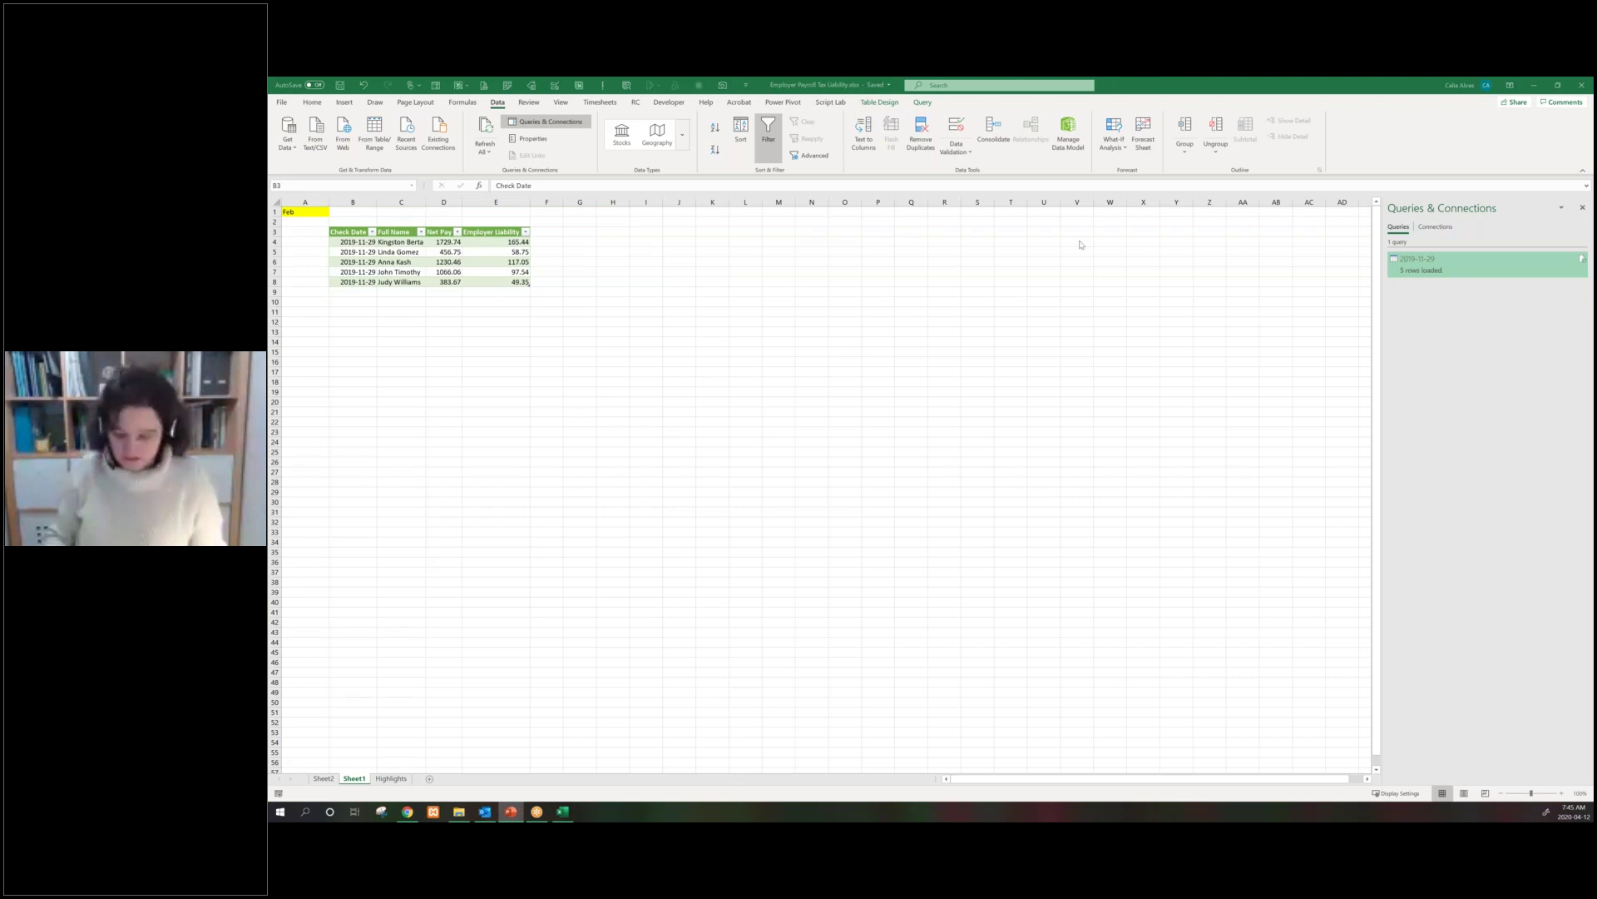
pyautogui.hotkey('alt', 'Tab')
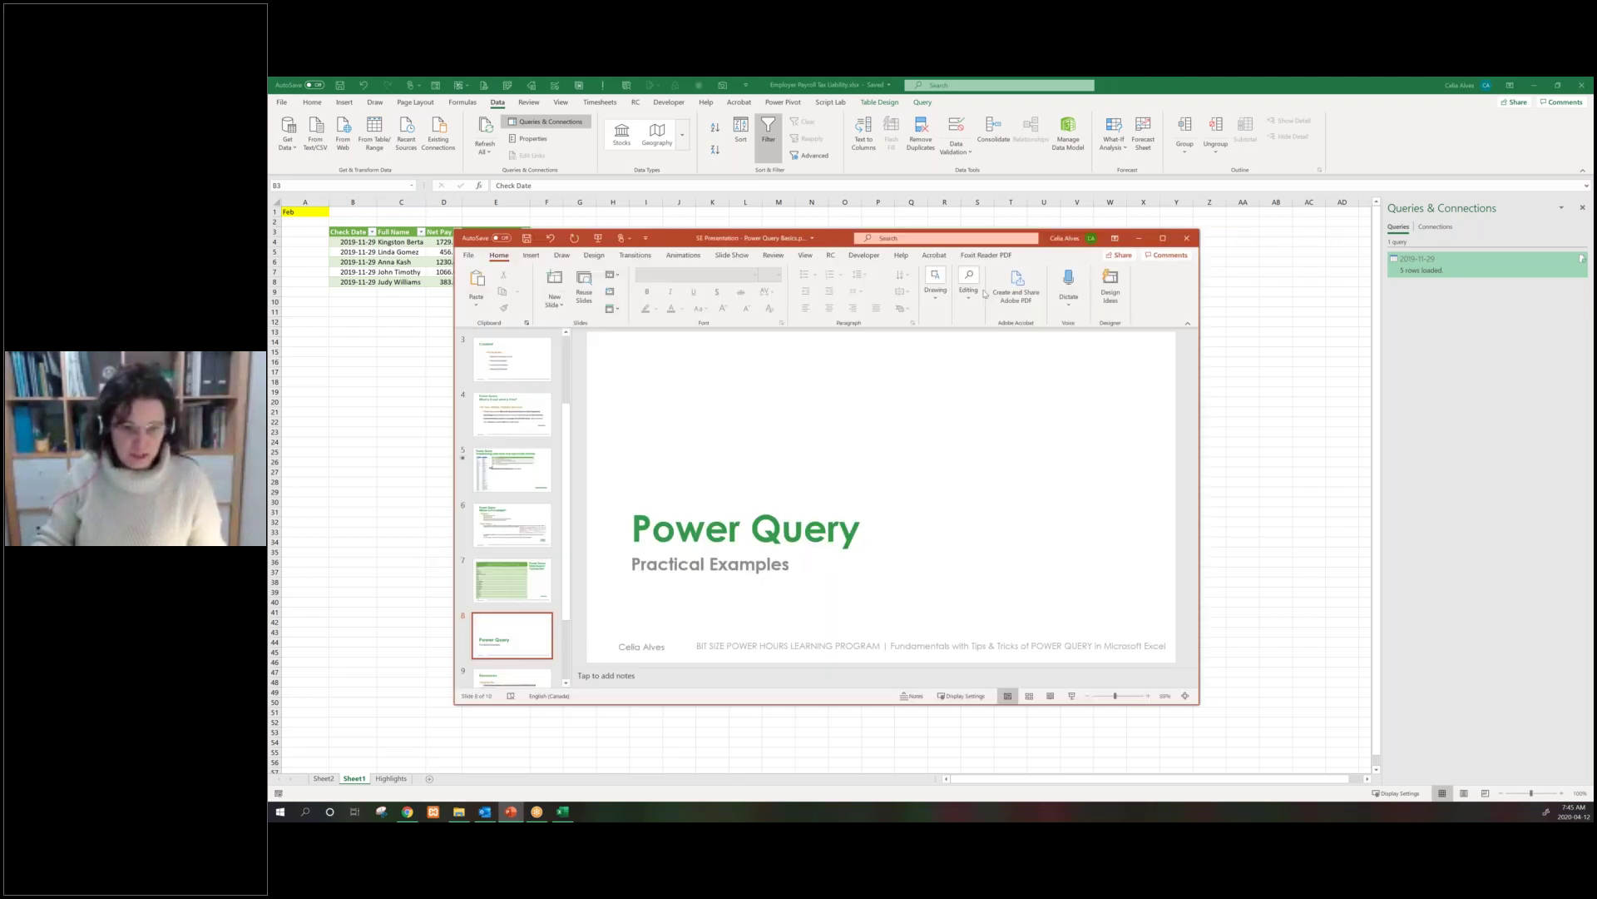
pyautogui.press('super+Up')
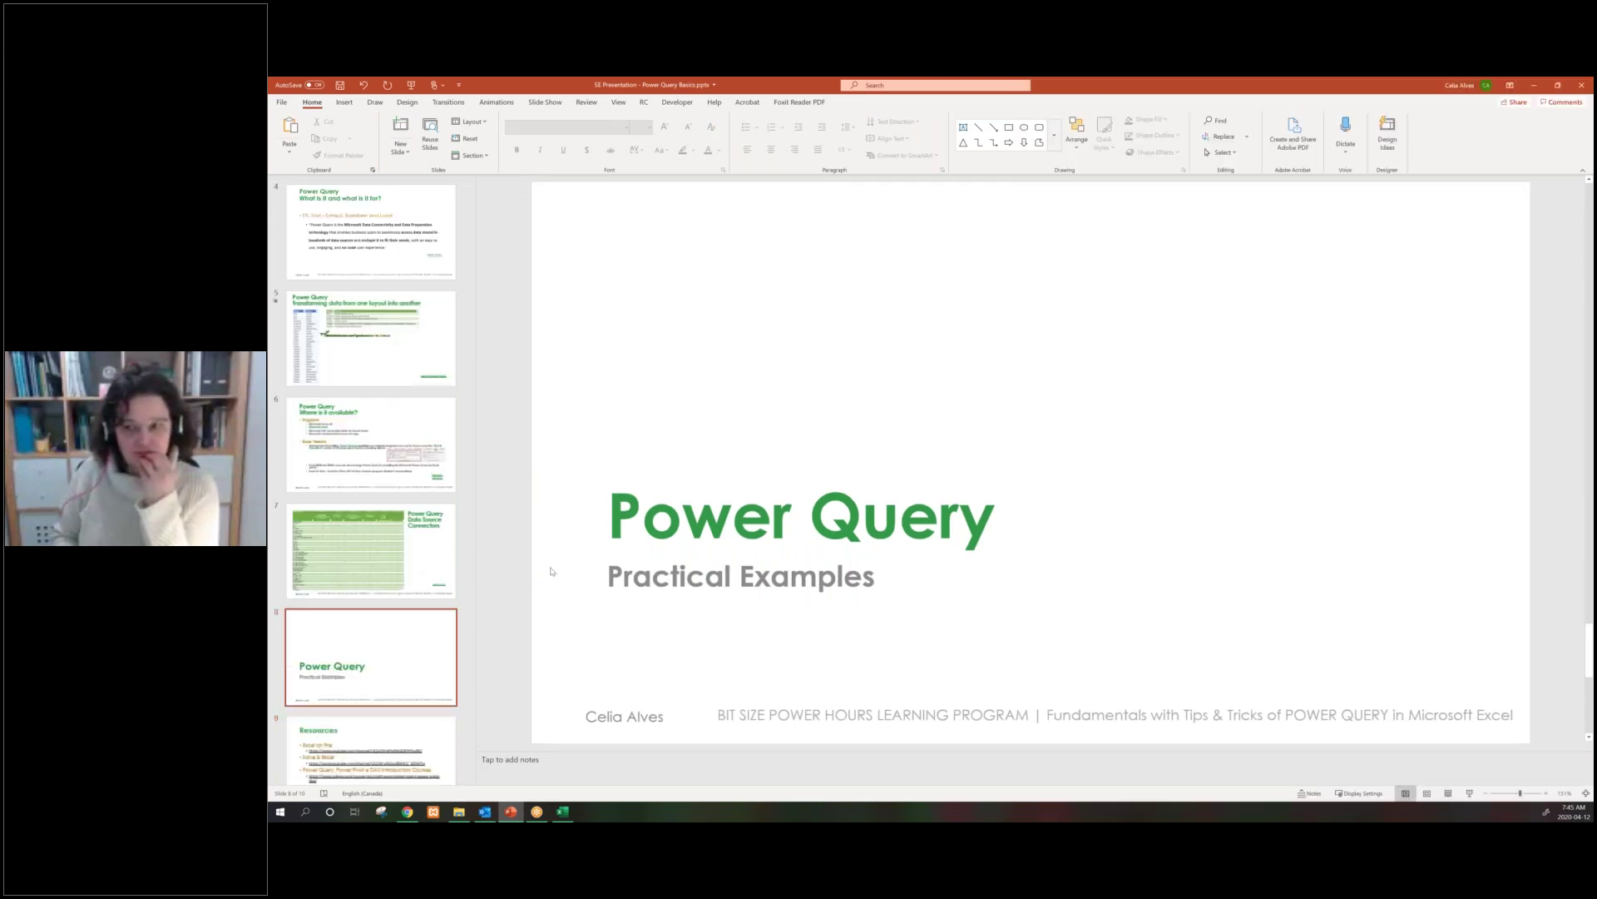
pyautogui.scroll(-1, 552, 571)
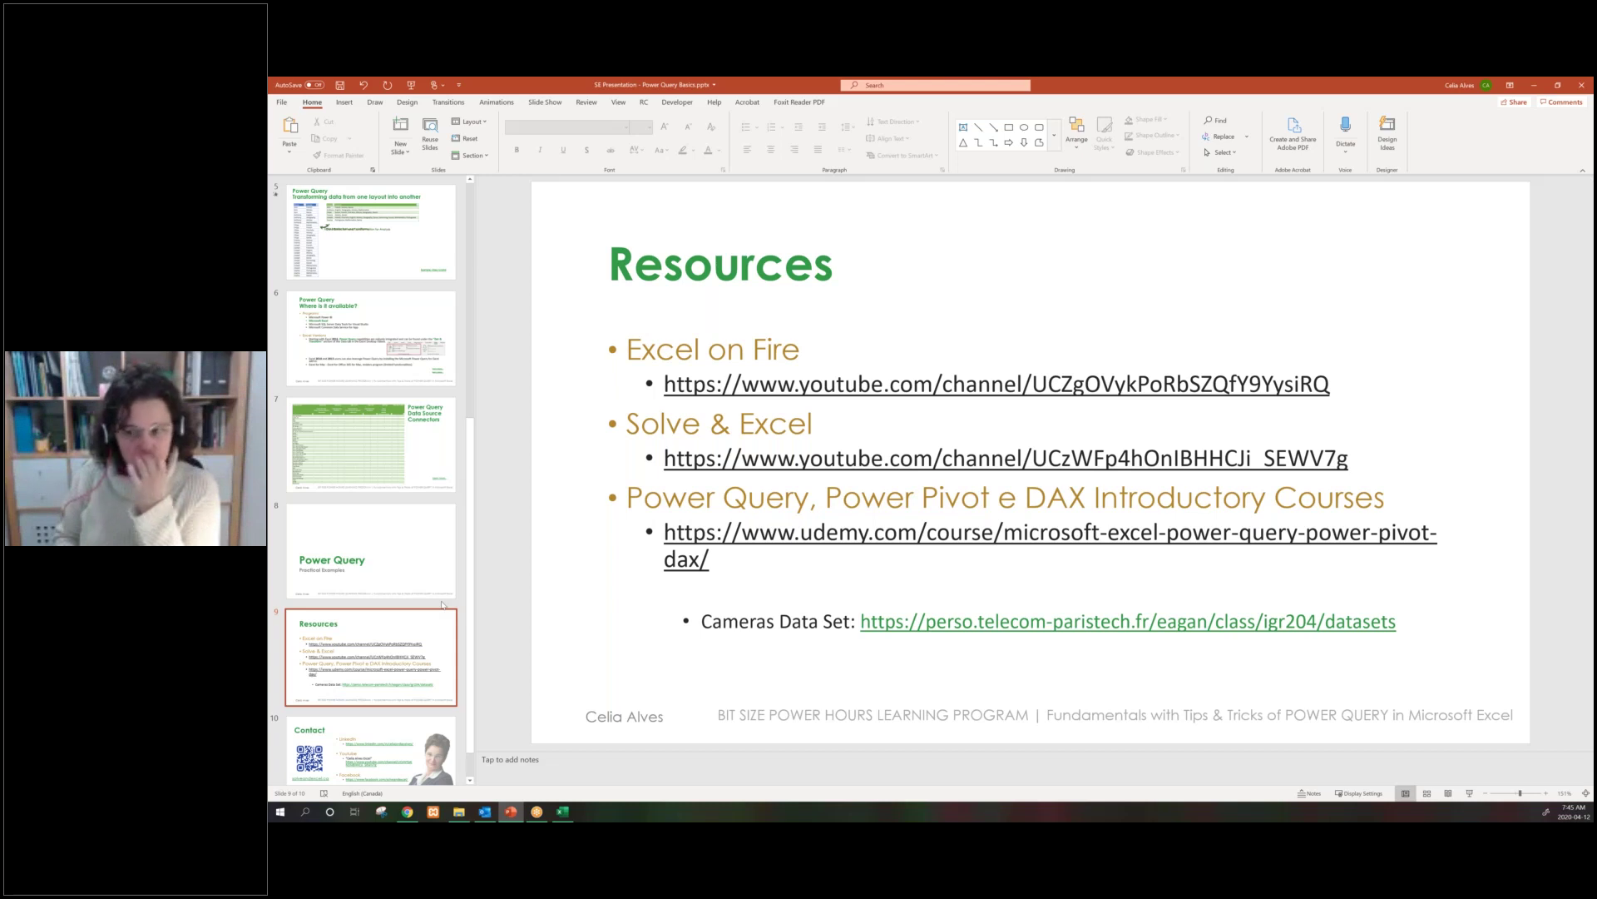
pyautogui.press('Down')
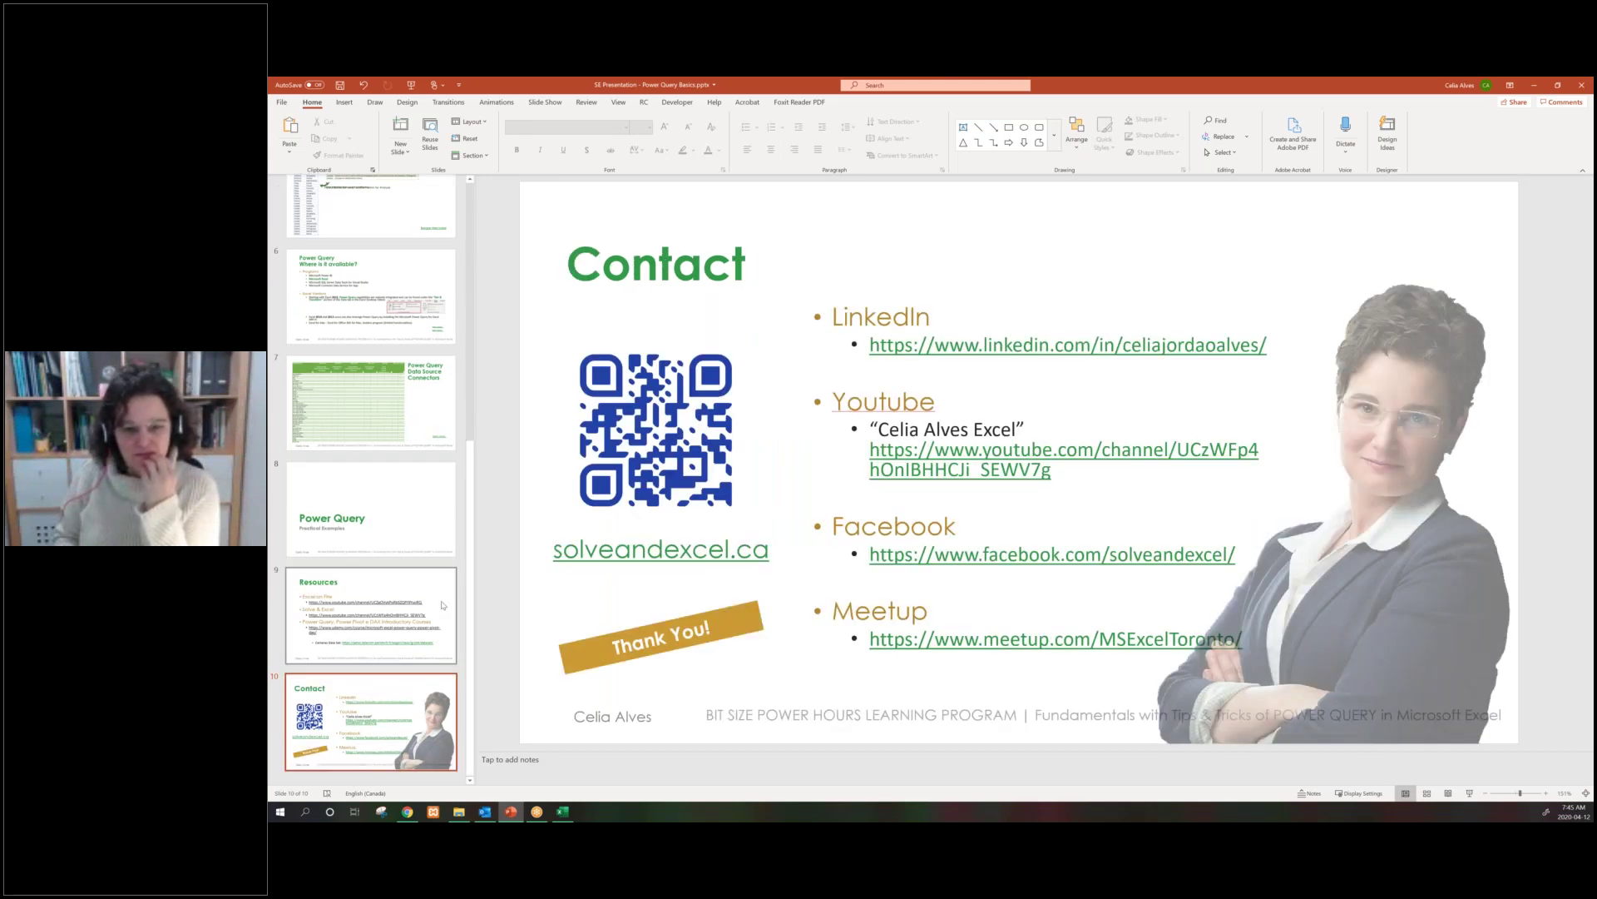